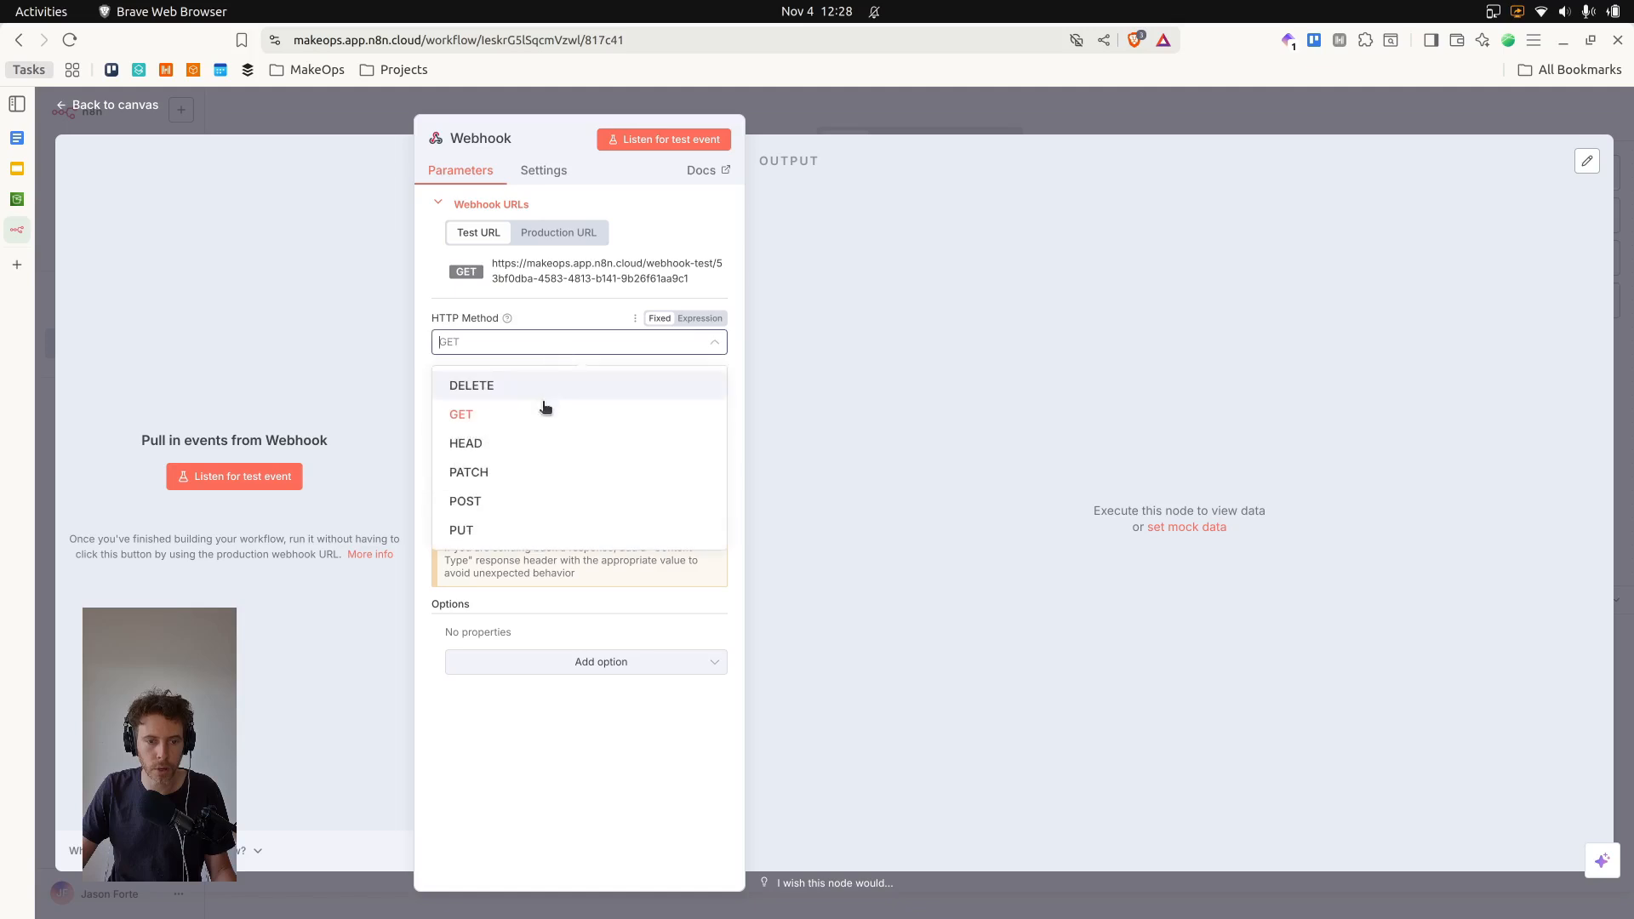
Set the Webhook node's HTTP method to POST and its authentication to Header Auth
left_click(529, 500)
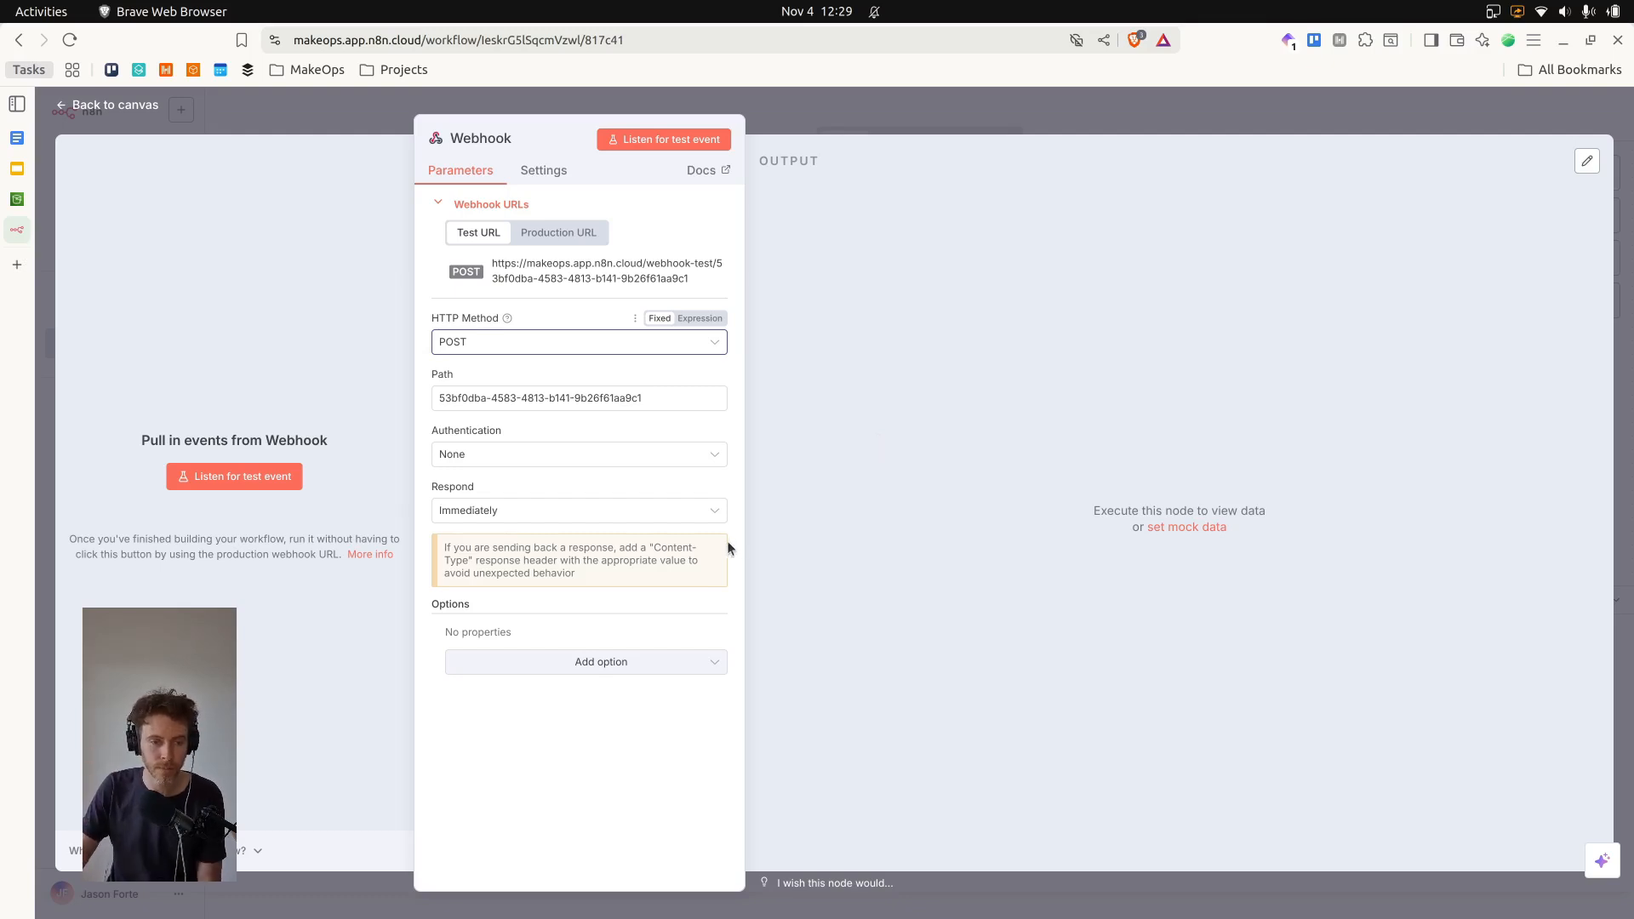
left_click(646, 456)
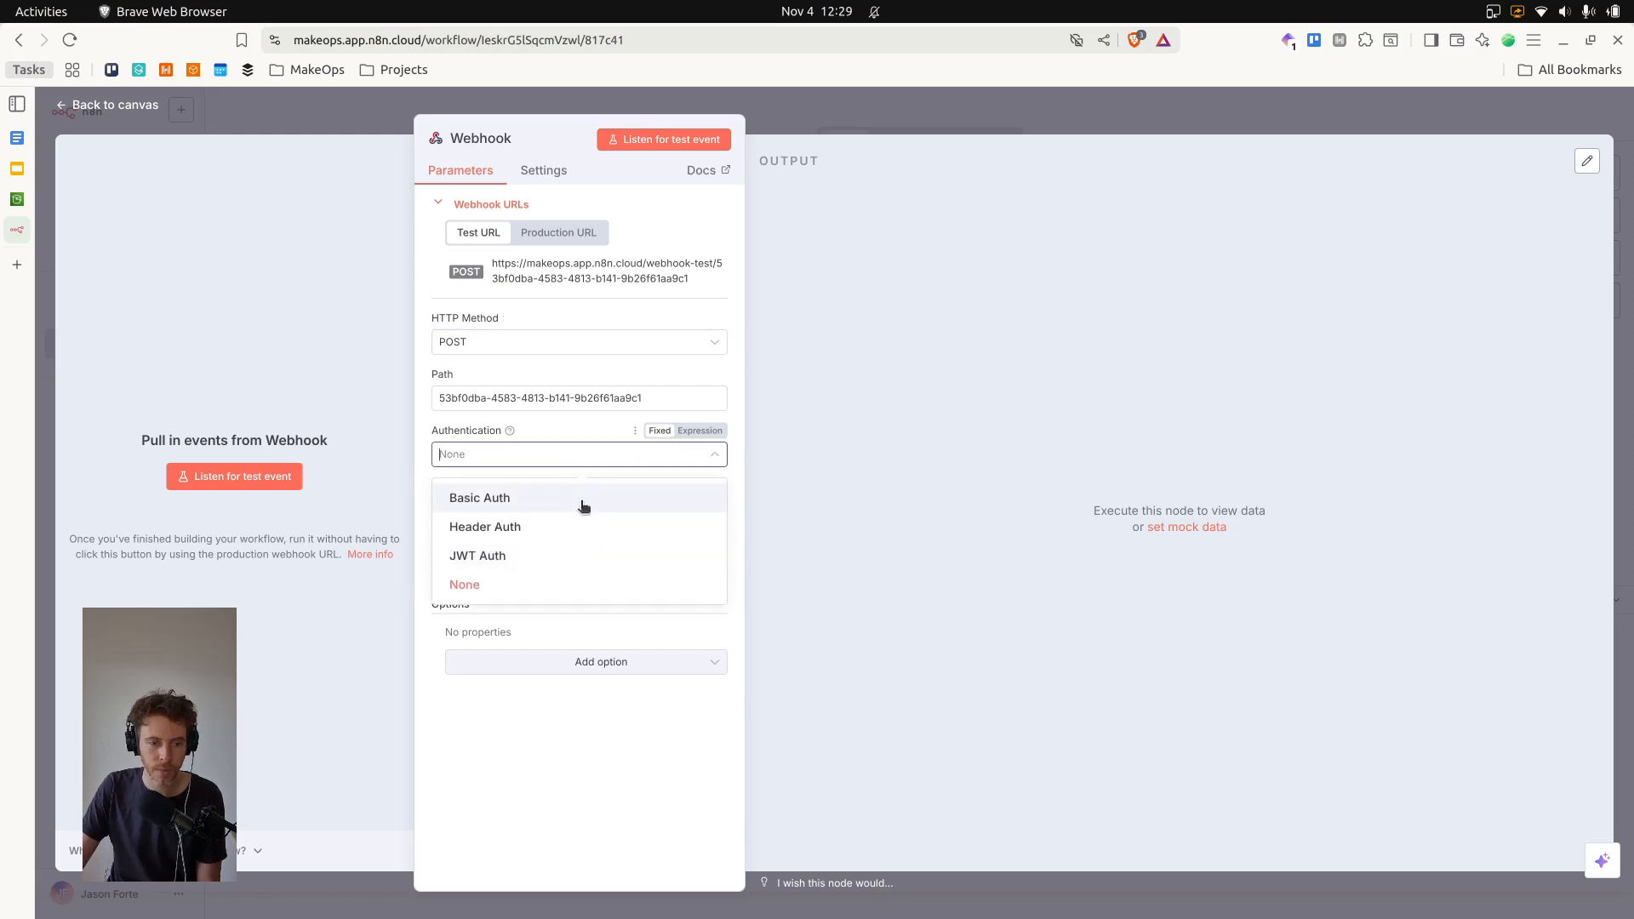
left_click(531, 526)
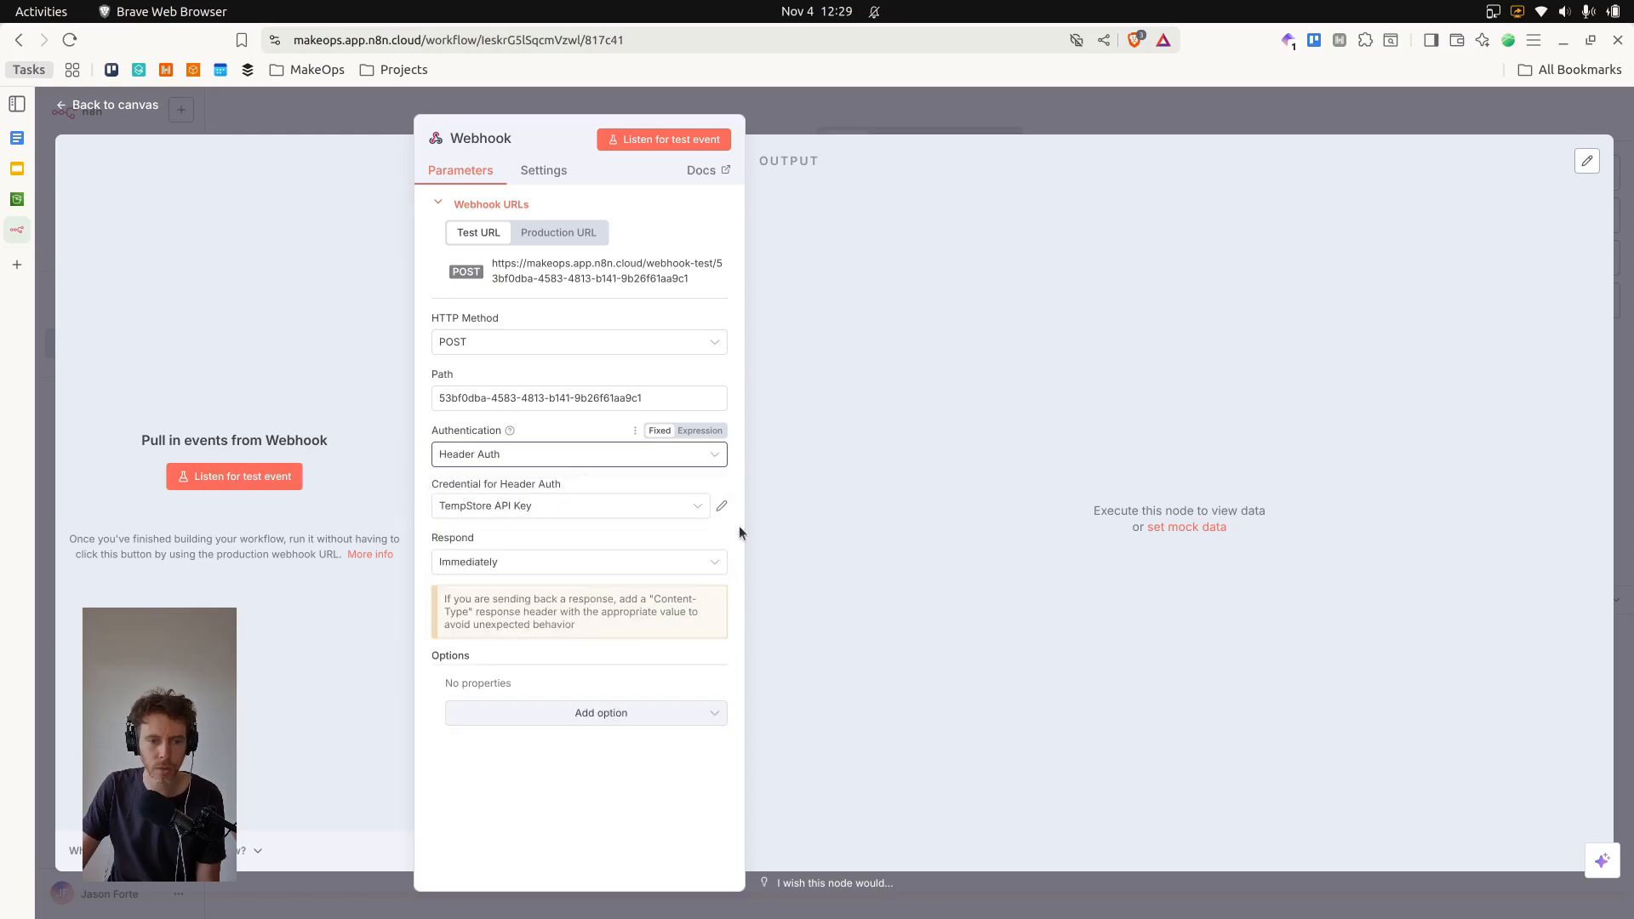
Create a new Header Auth credential for the webhook and name it S3 Trigger Auth
left_click(619, 509)
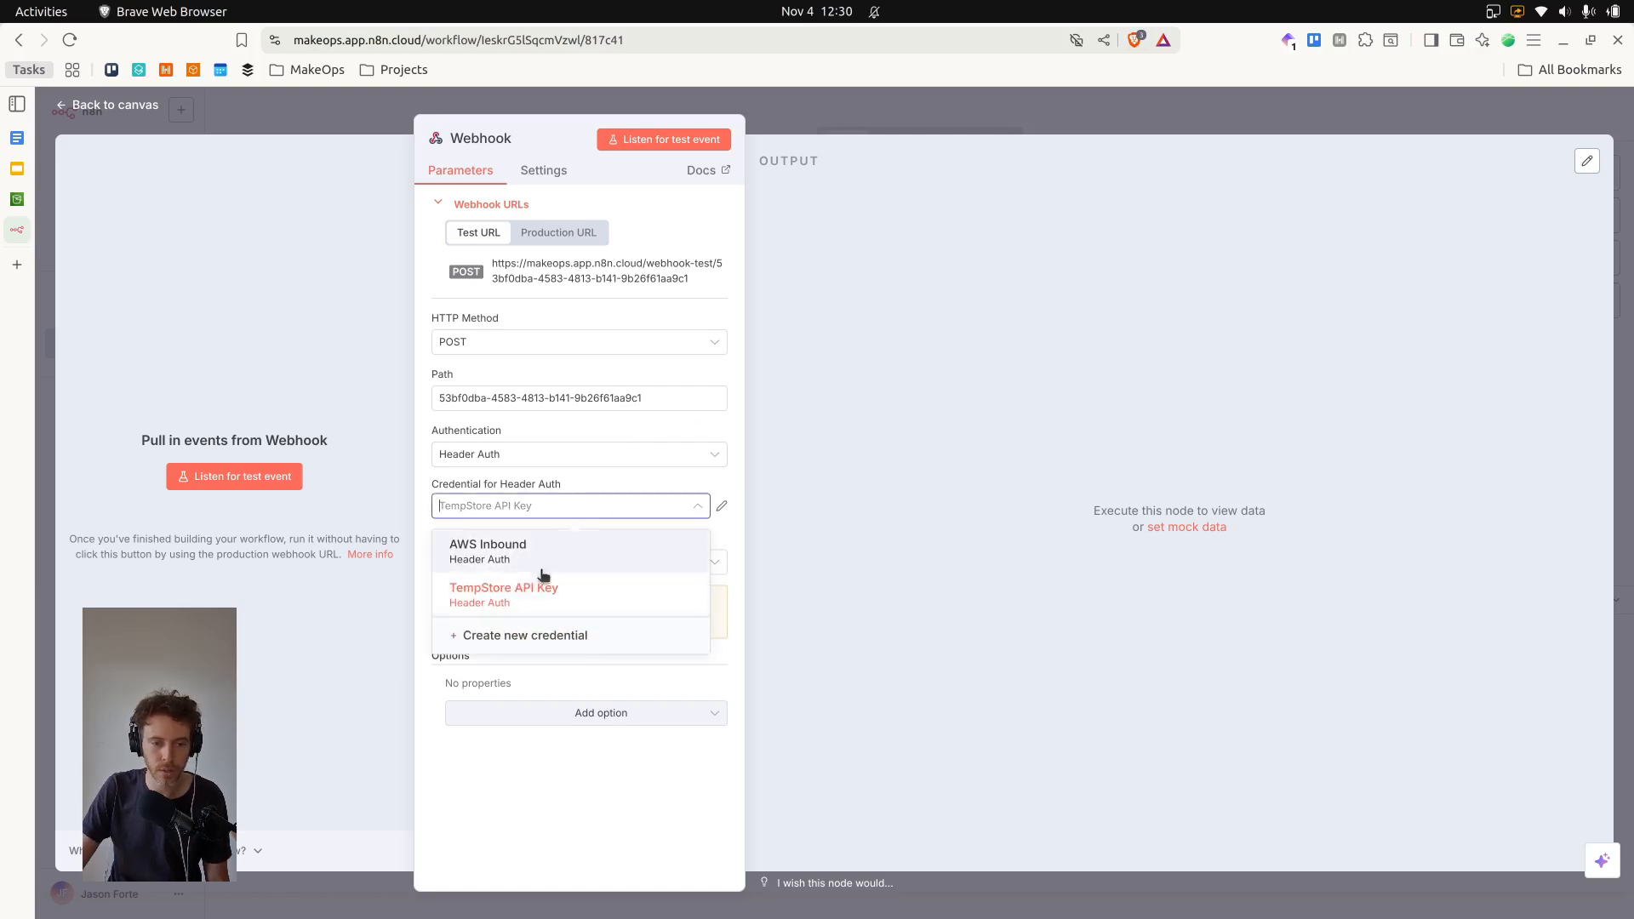
left_click(535, 645)
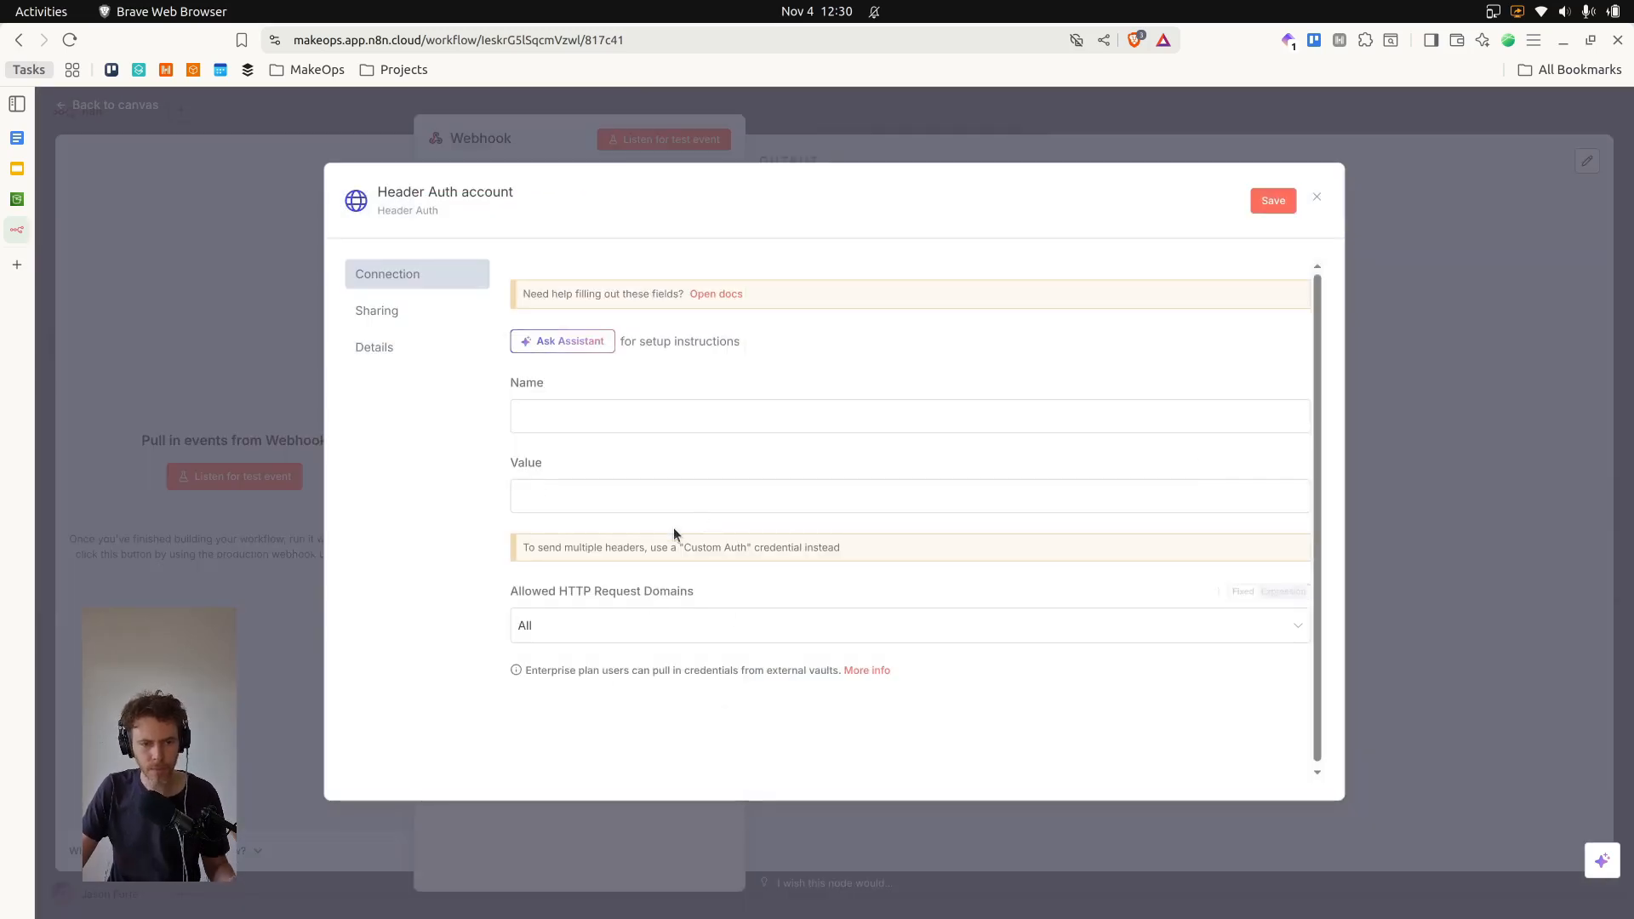
left_click(499, 202)
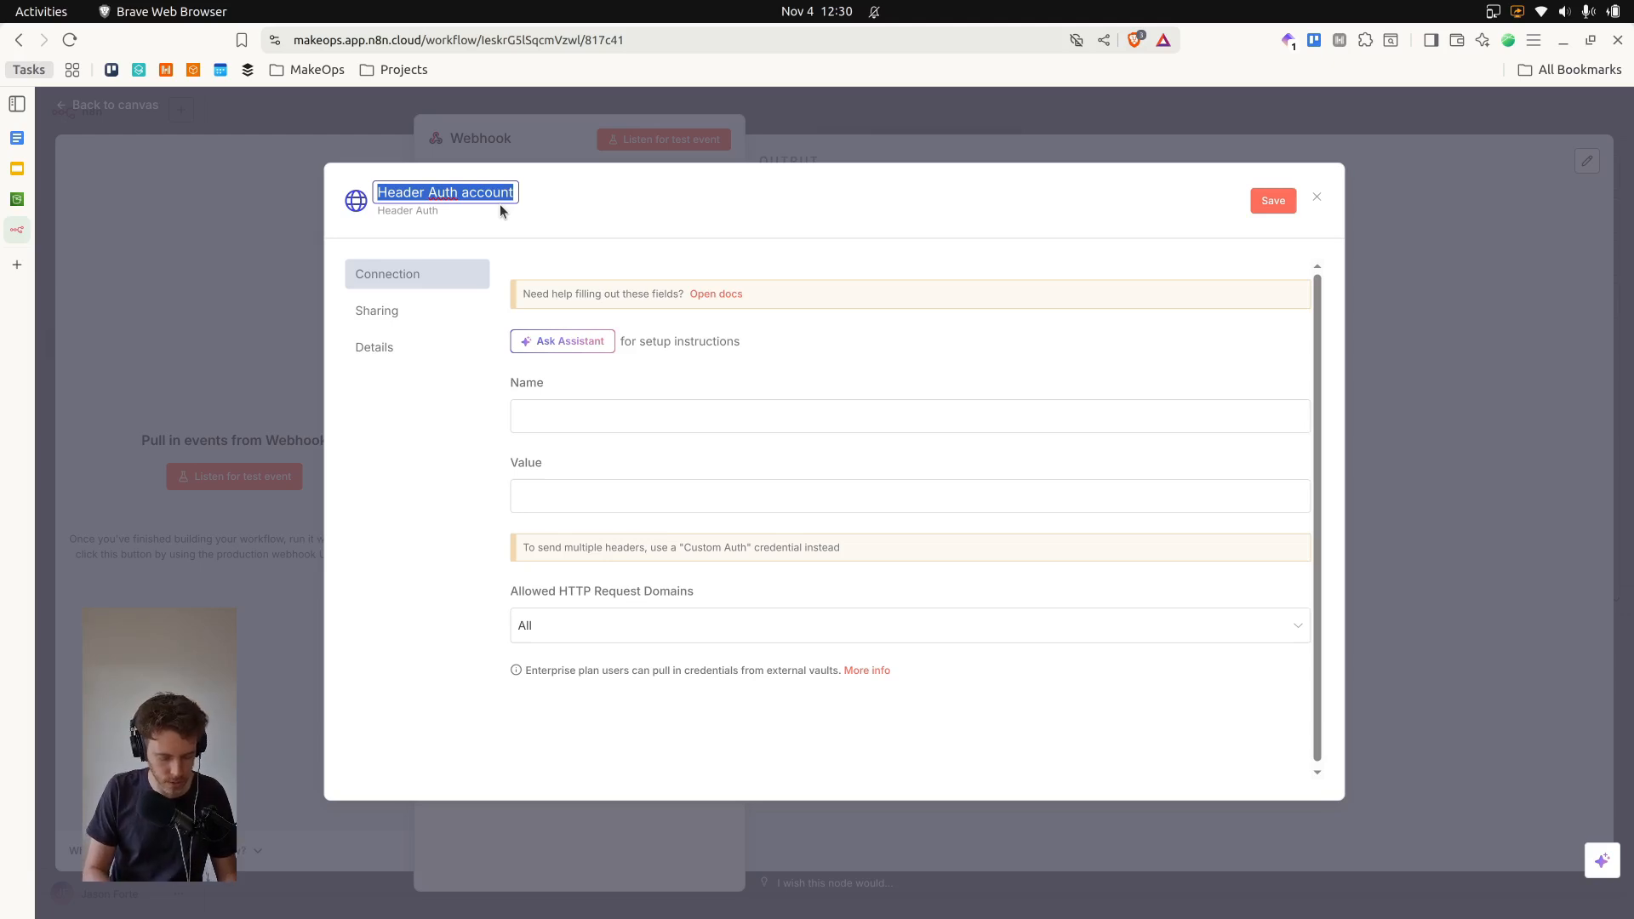
type("S3 Trigger Auth")
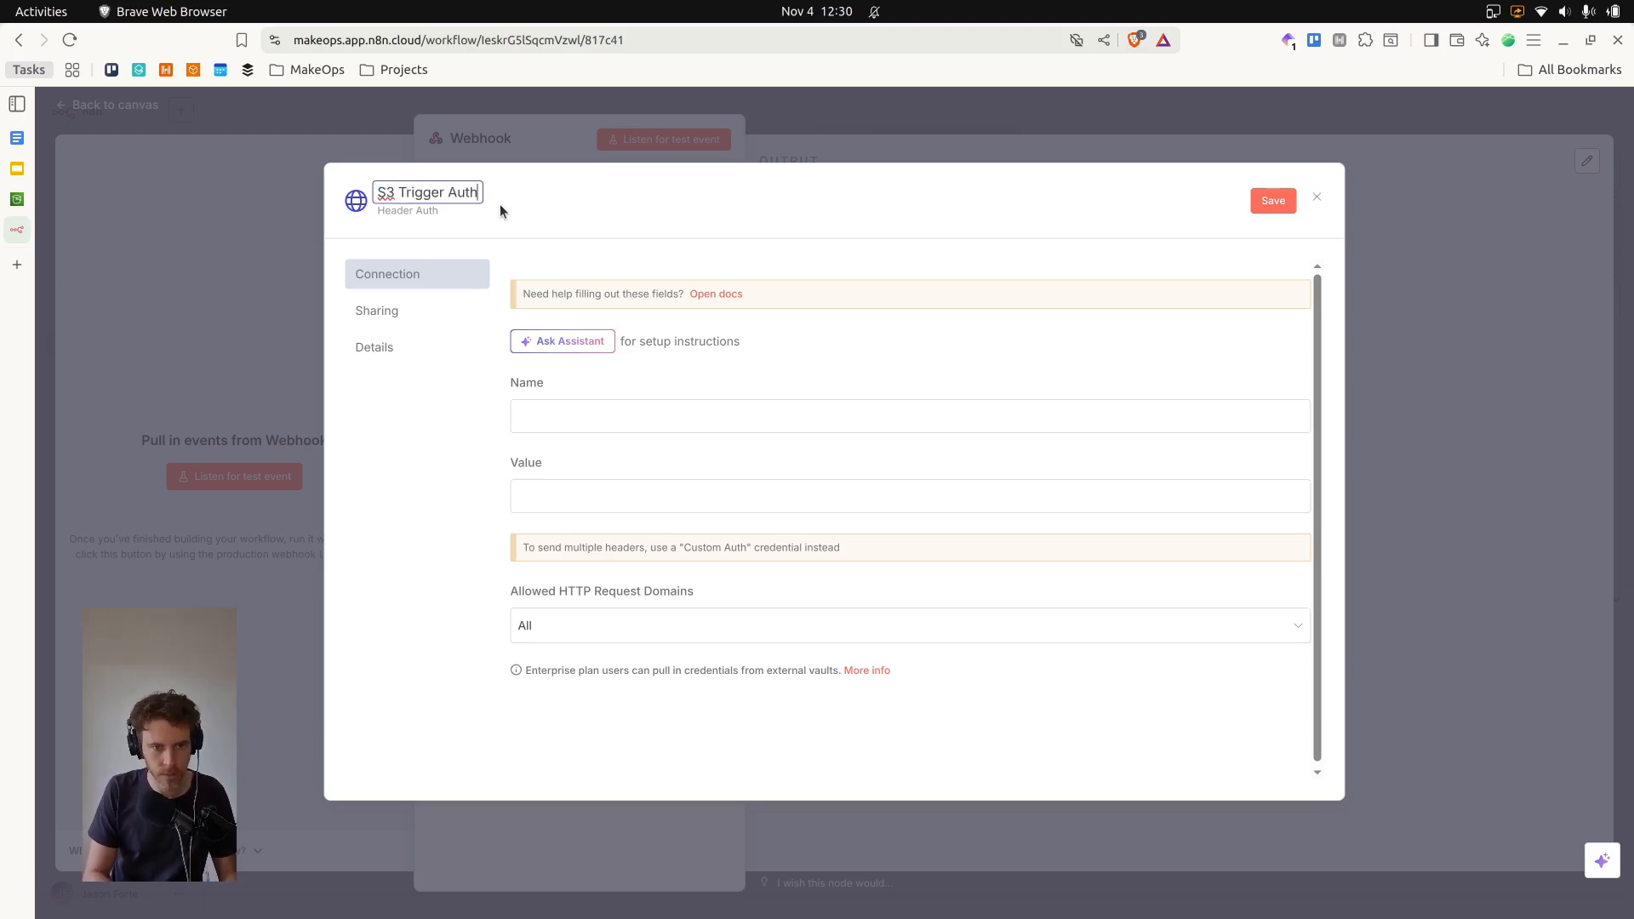
key("Return")
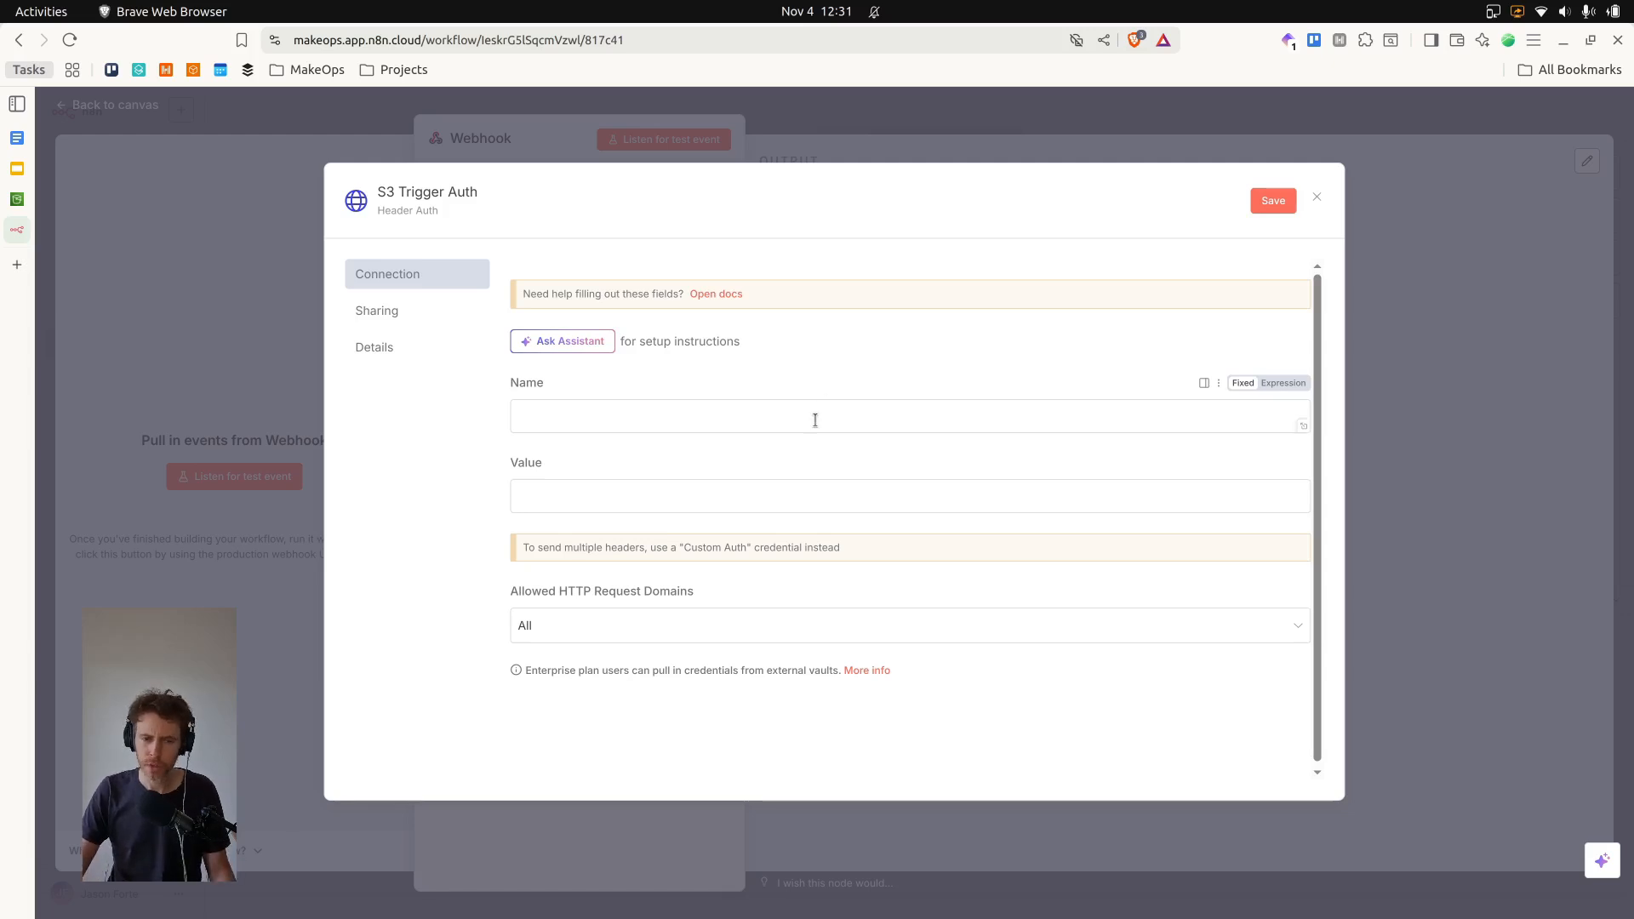
Set the credential's header name to x-n8n-webhook, paste the secret header value, and save the credential
left_click(842, 421)
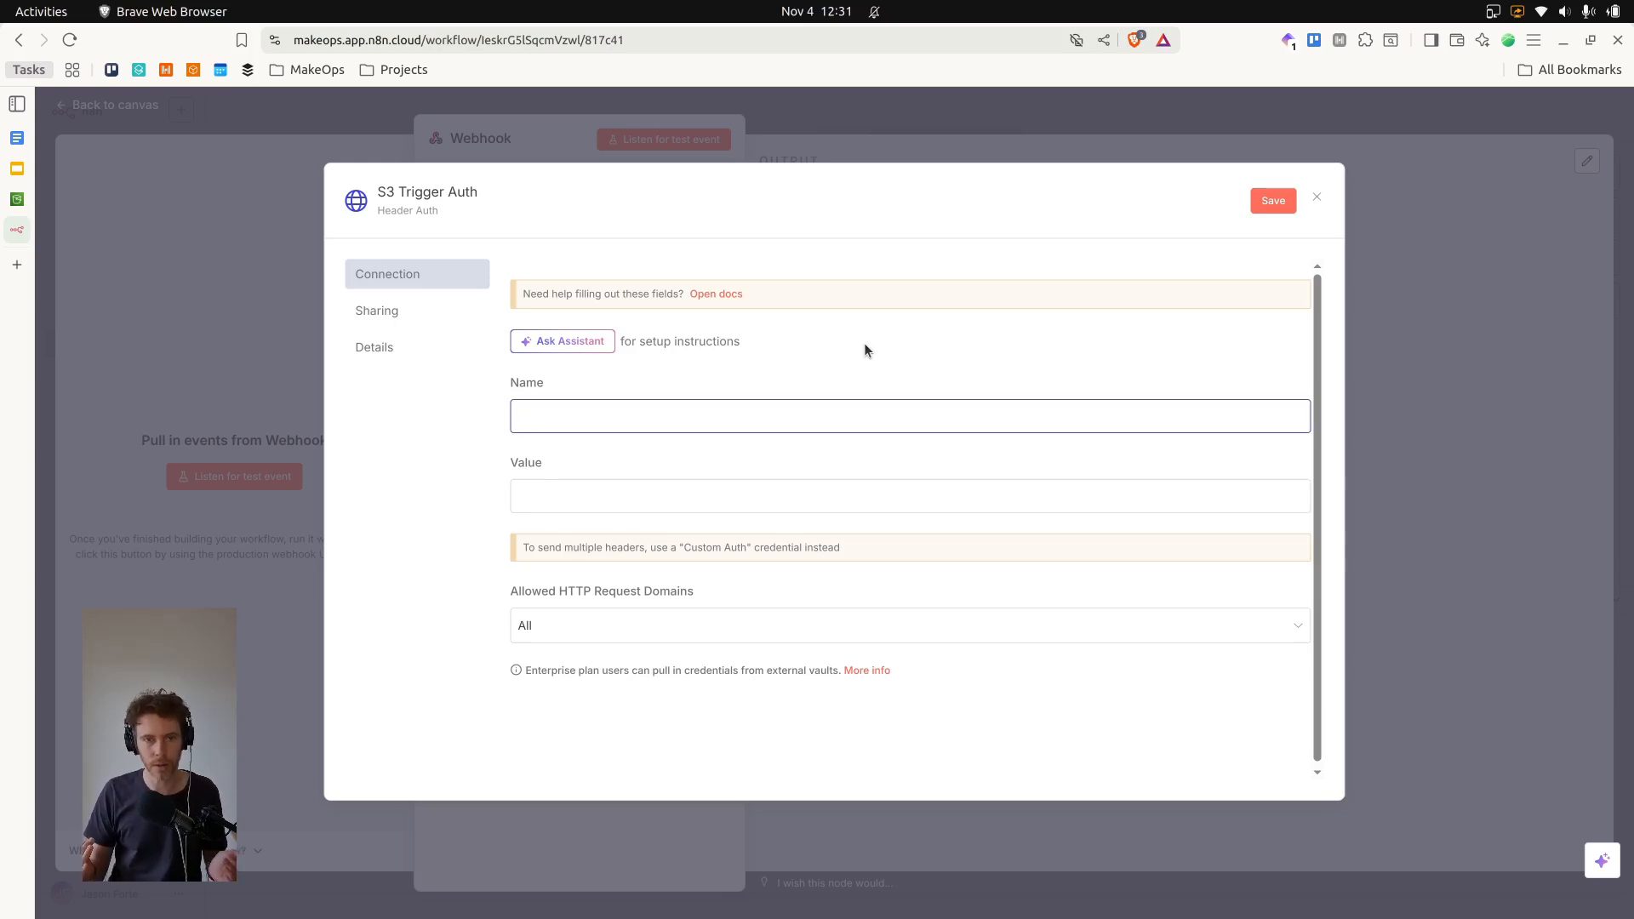
type("x-n8")
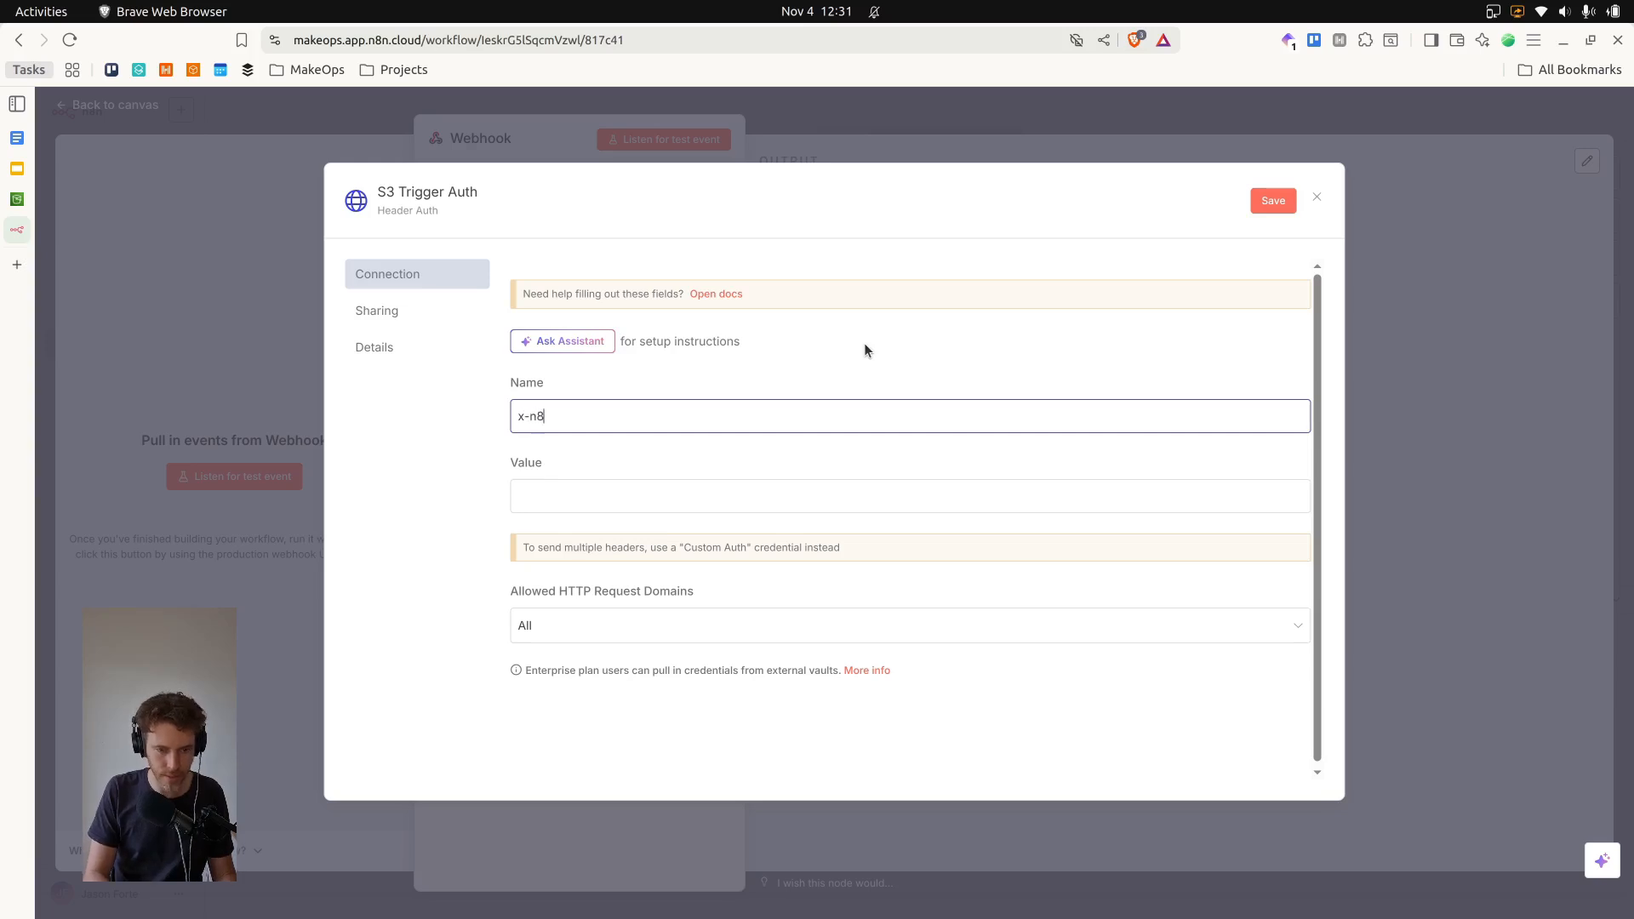
type("n-webhook")
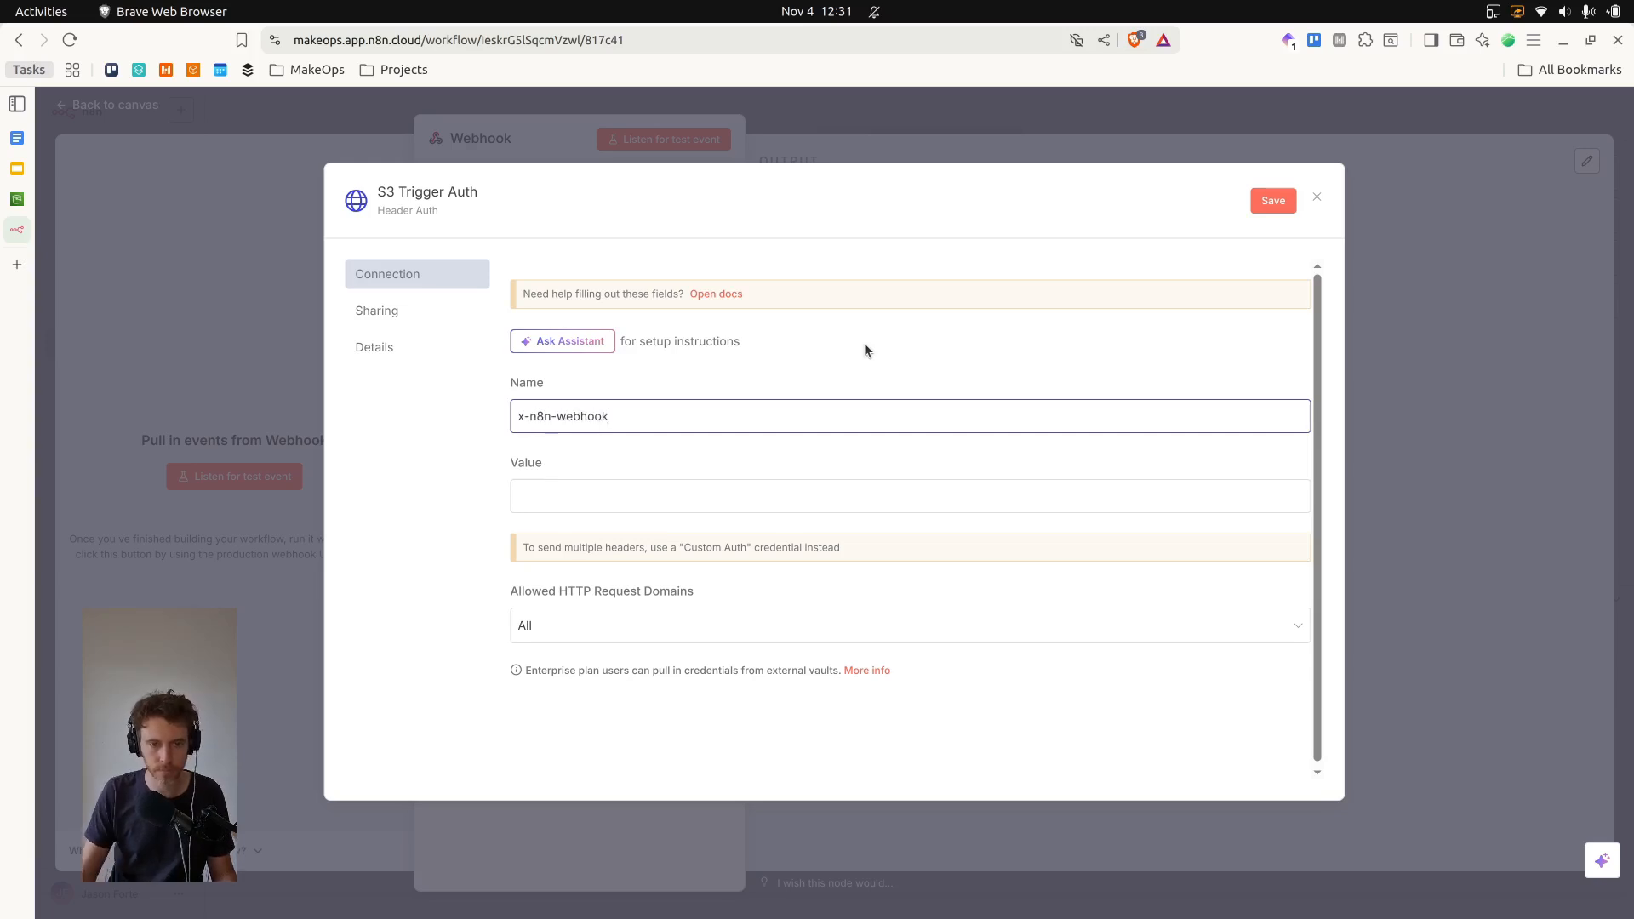
left_click(762, 468)
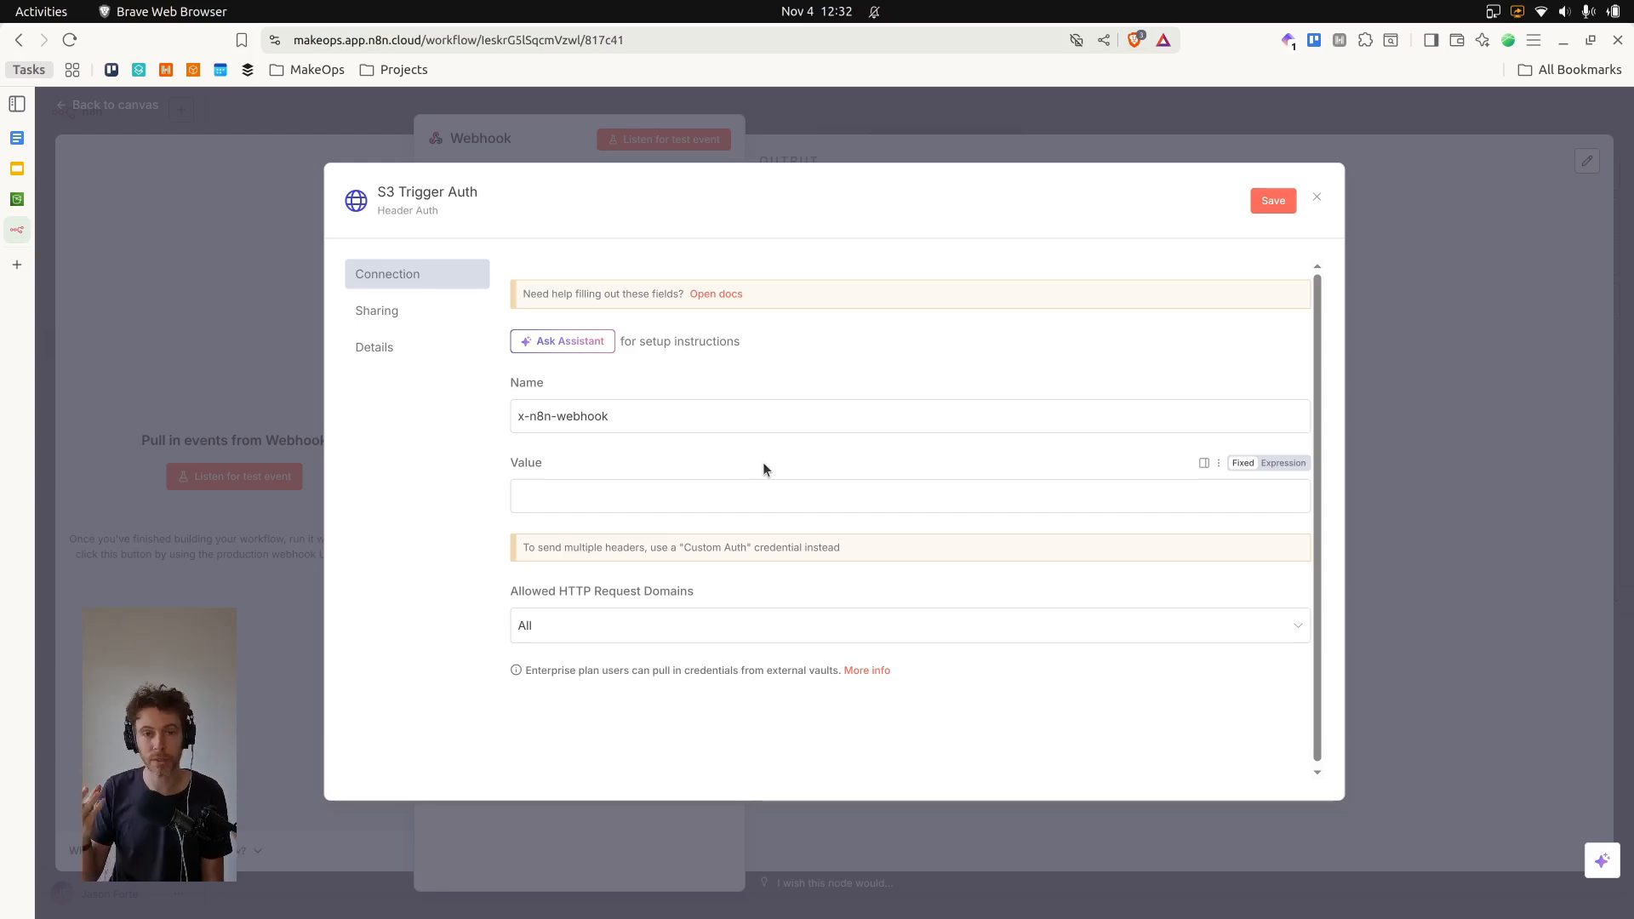
left_click(768, 480)
key("ctrl+v")
left_click(452, 474)
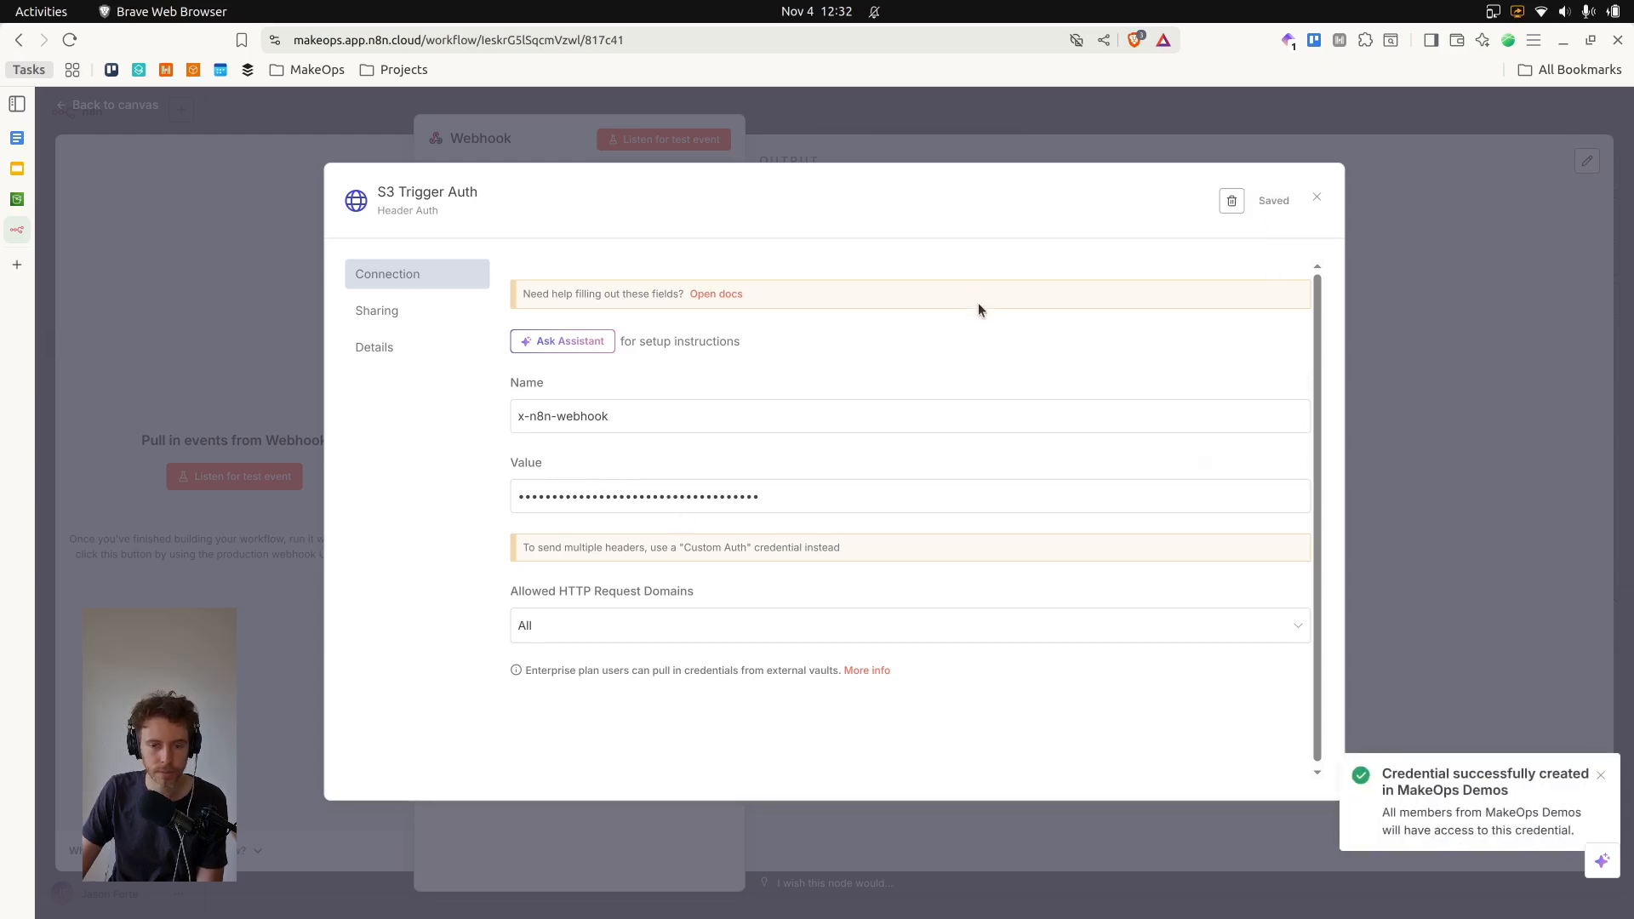
left_click(1318, 198)
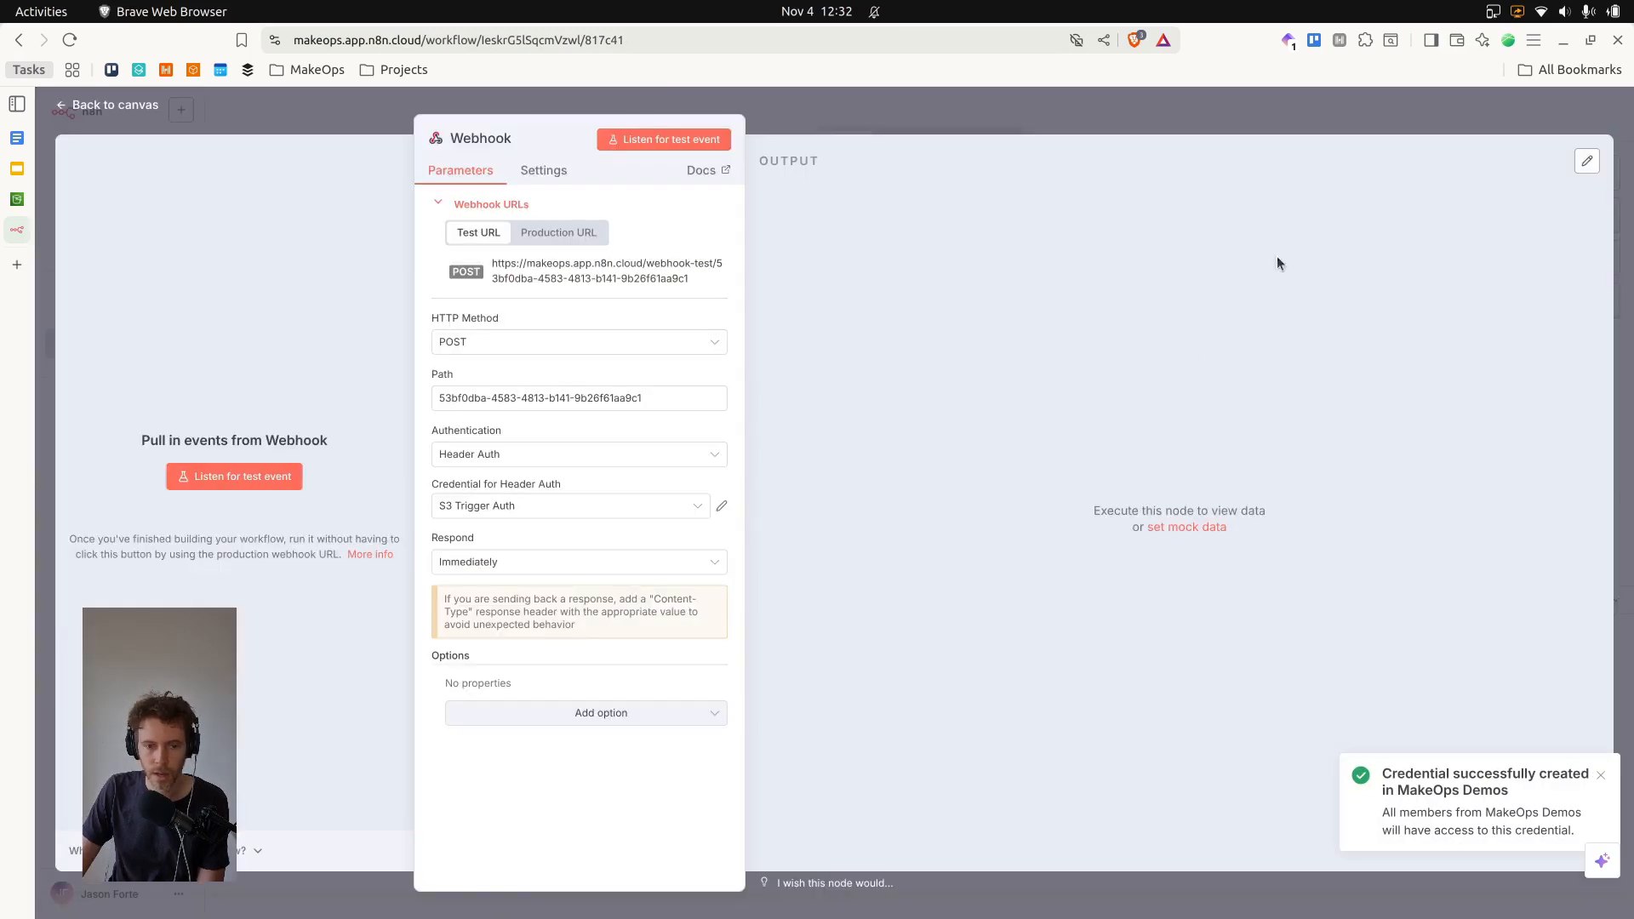
Select S3 Trigger Auth as the webhook's header credential and return to the canvas
left_click(498, 507)
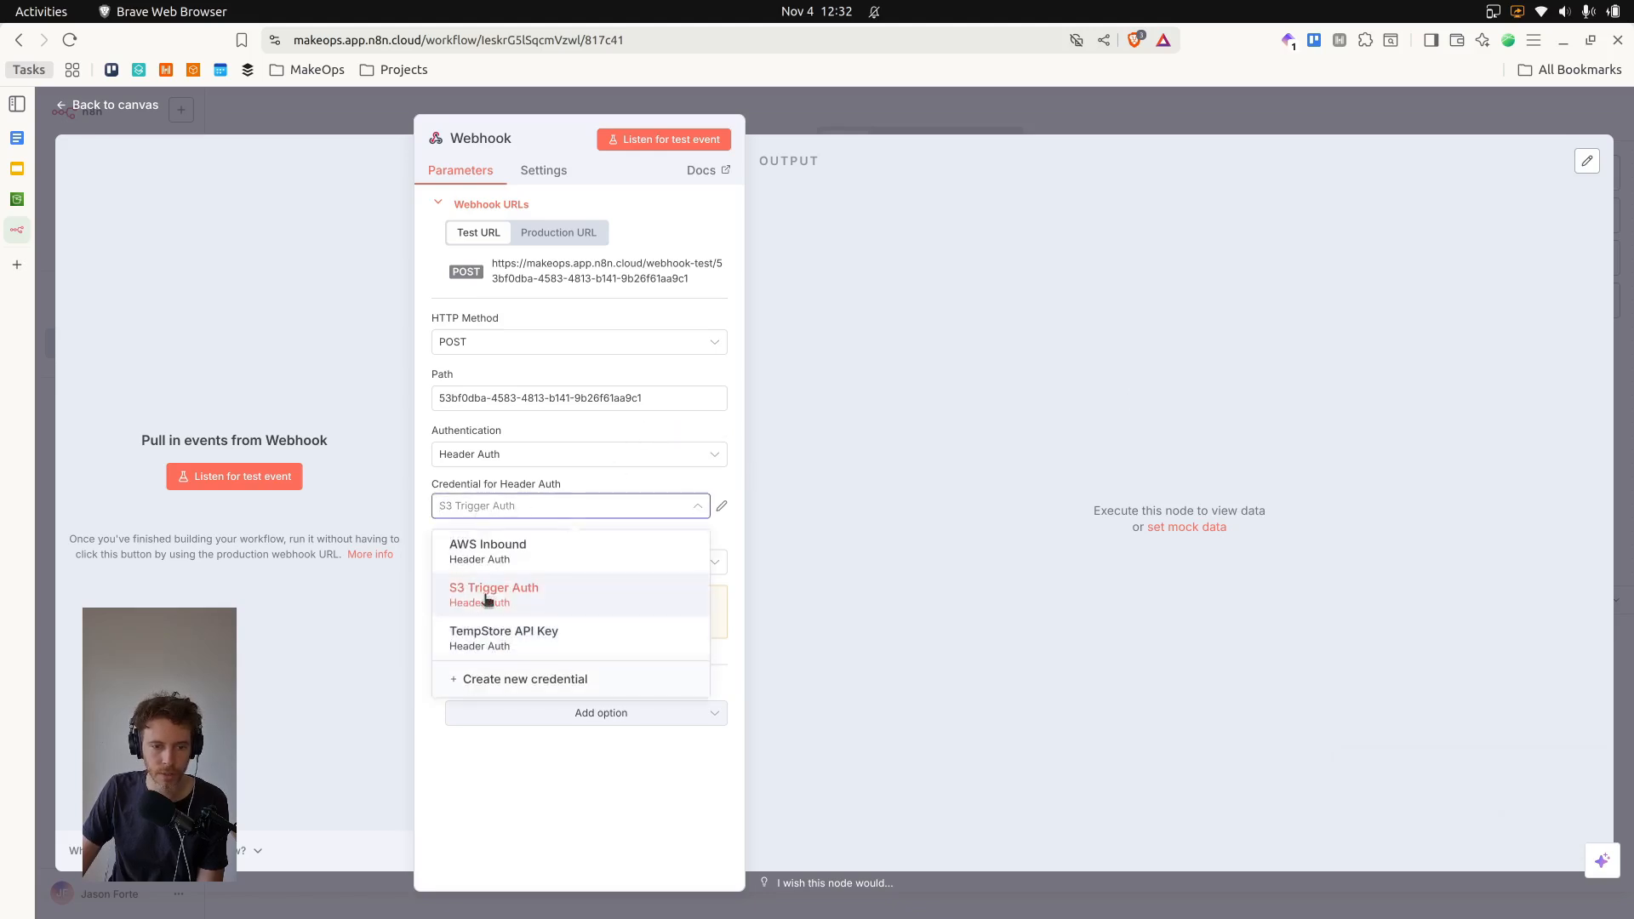
left_click(618, 576)
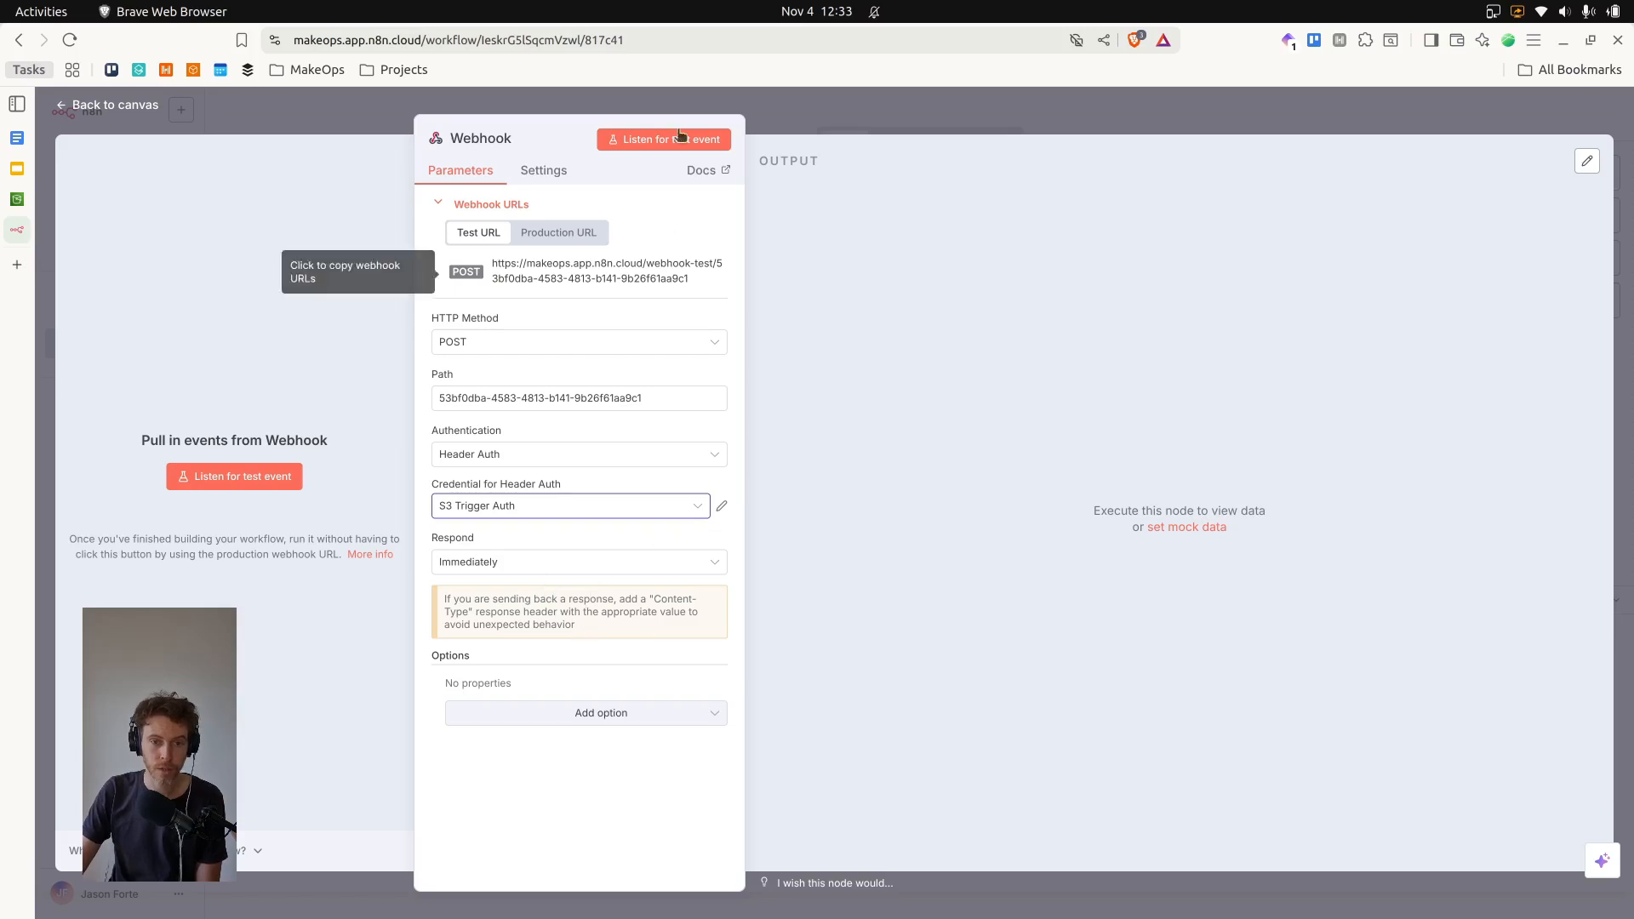
left_click(912, 119)
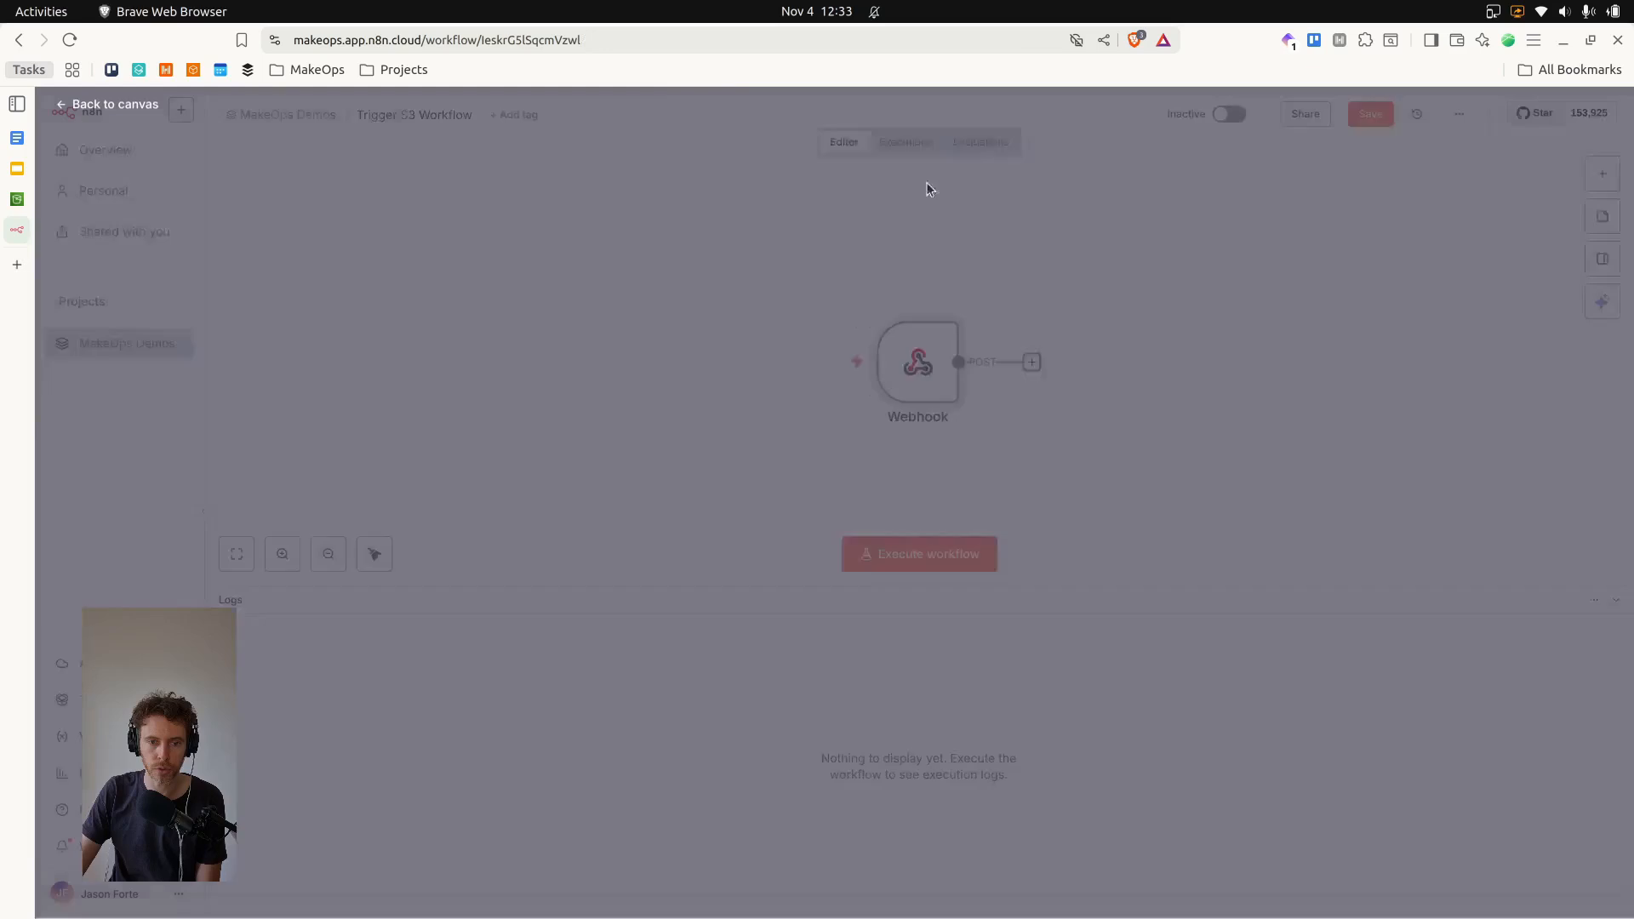
Move the Webhook node further left on the canvas and add an AWS S3 Download a file node after it
left_click_drag(912, 452, 711, 405)
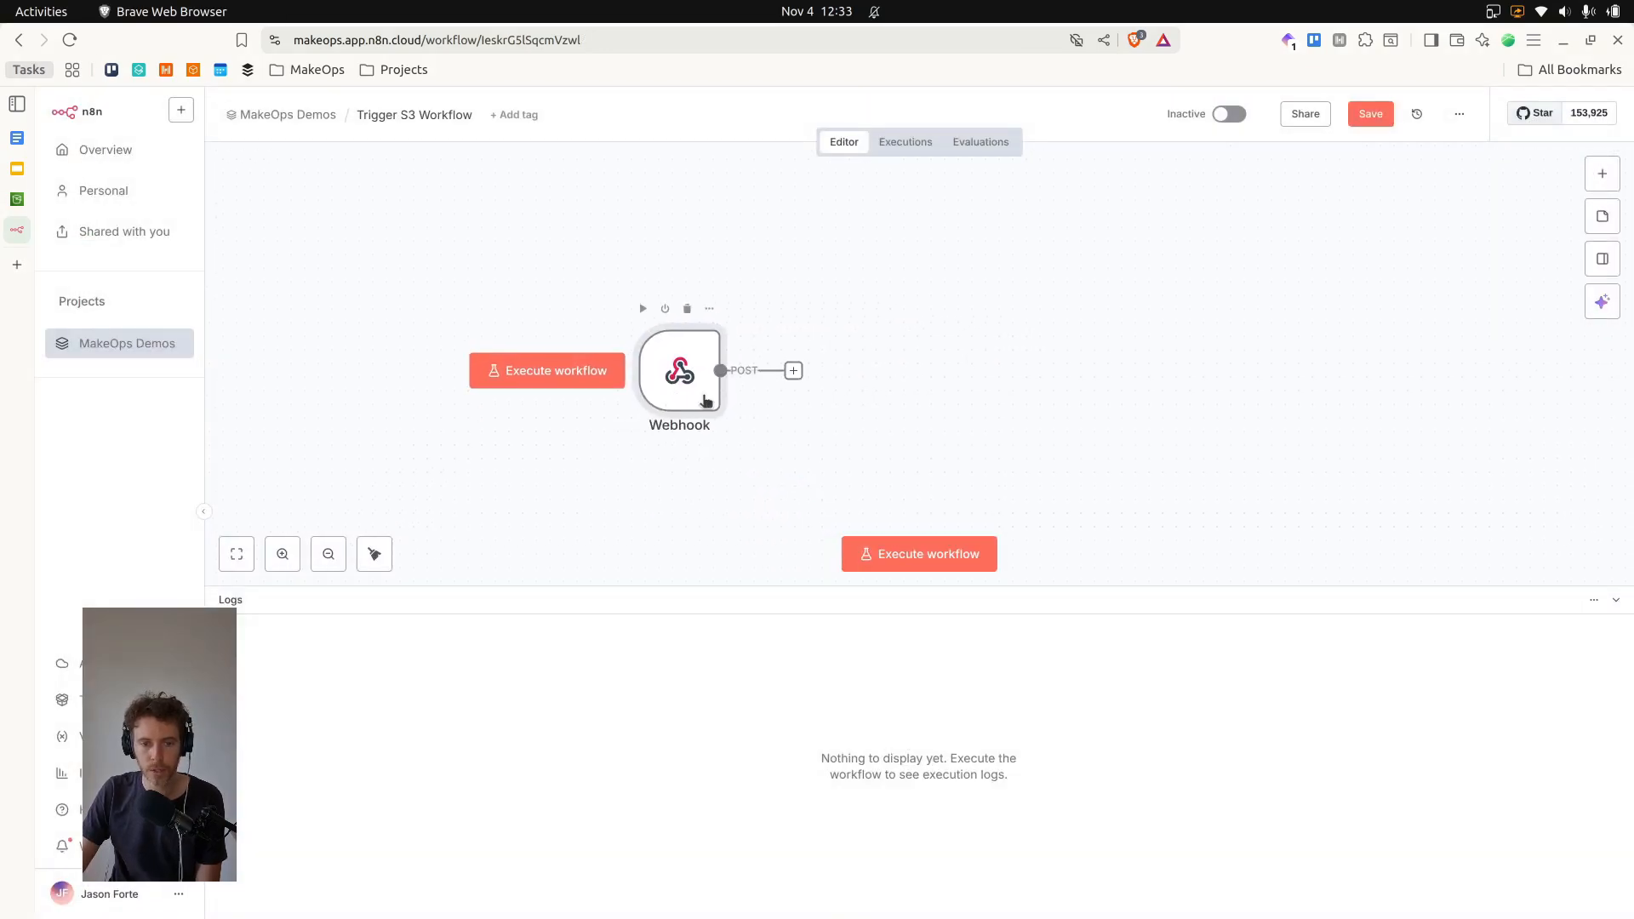
left_click(793, 371)
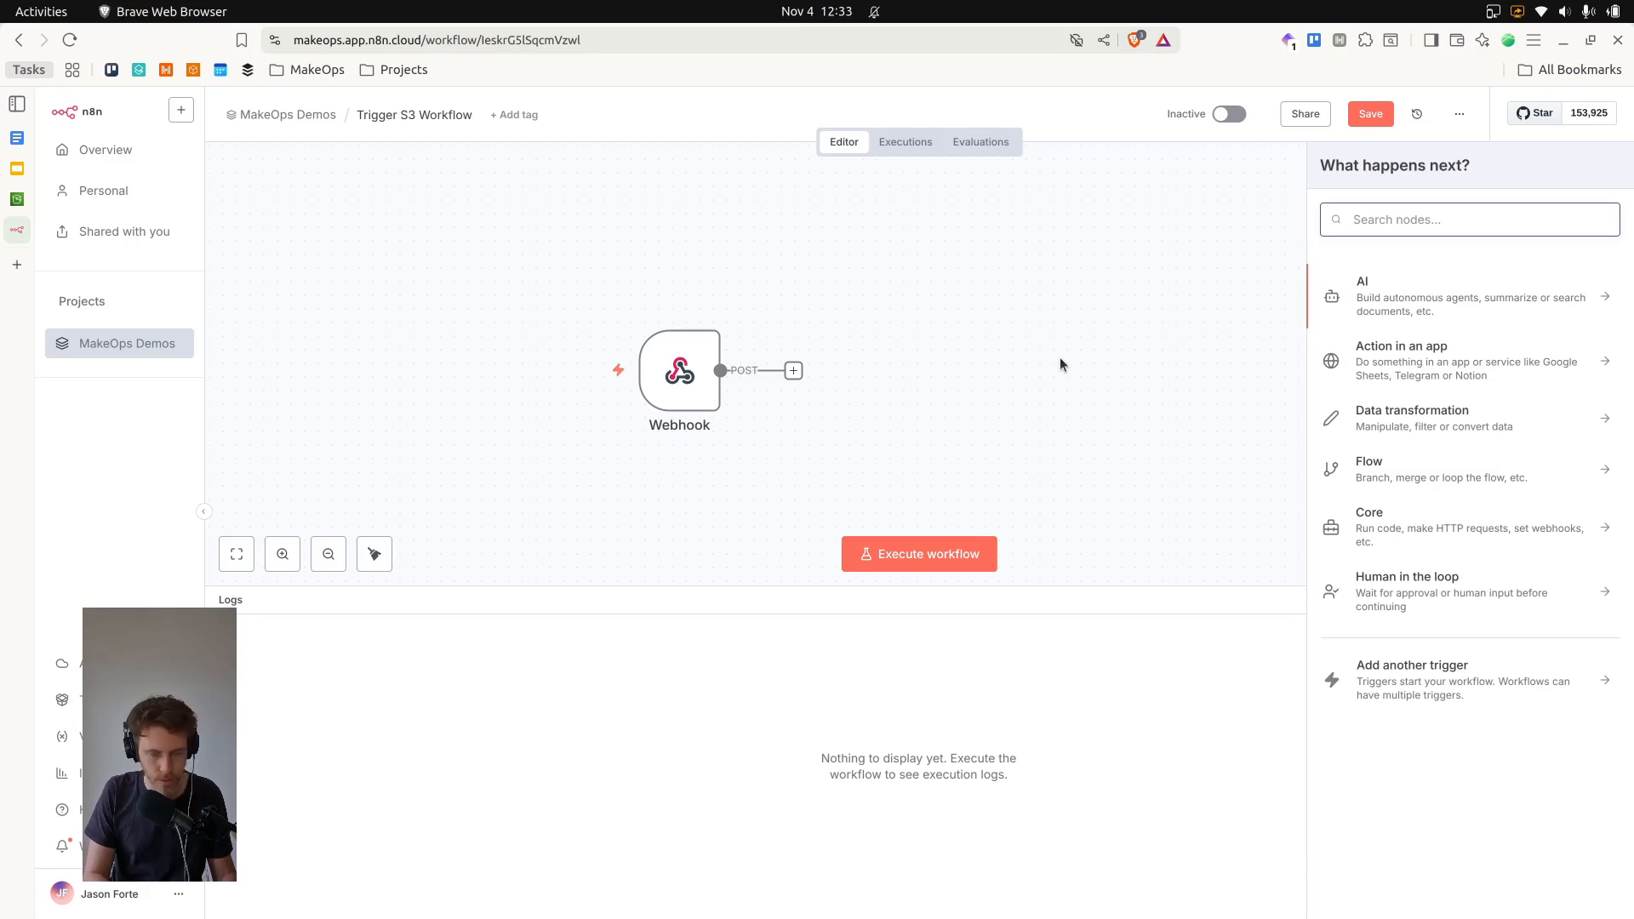
type("s3")
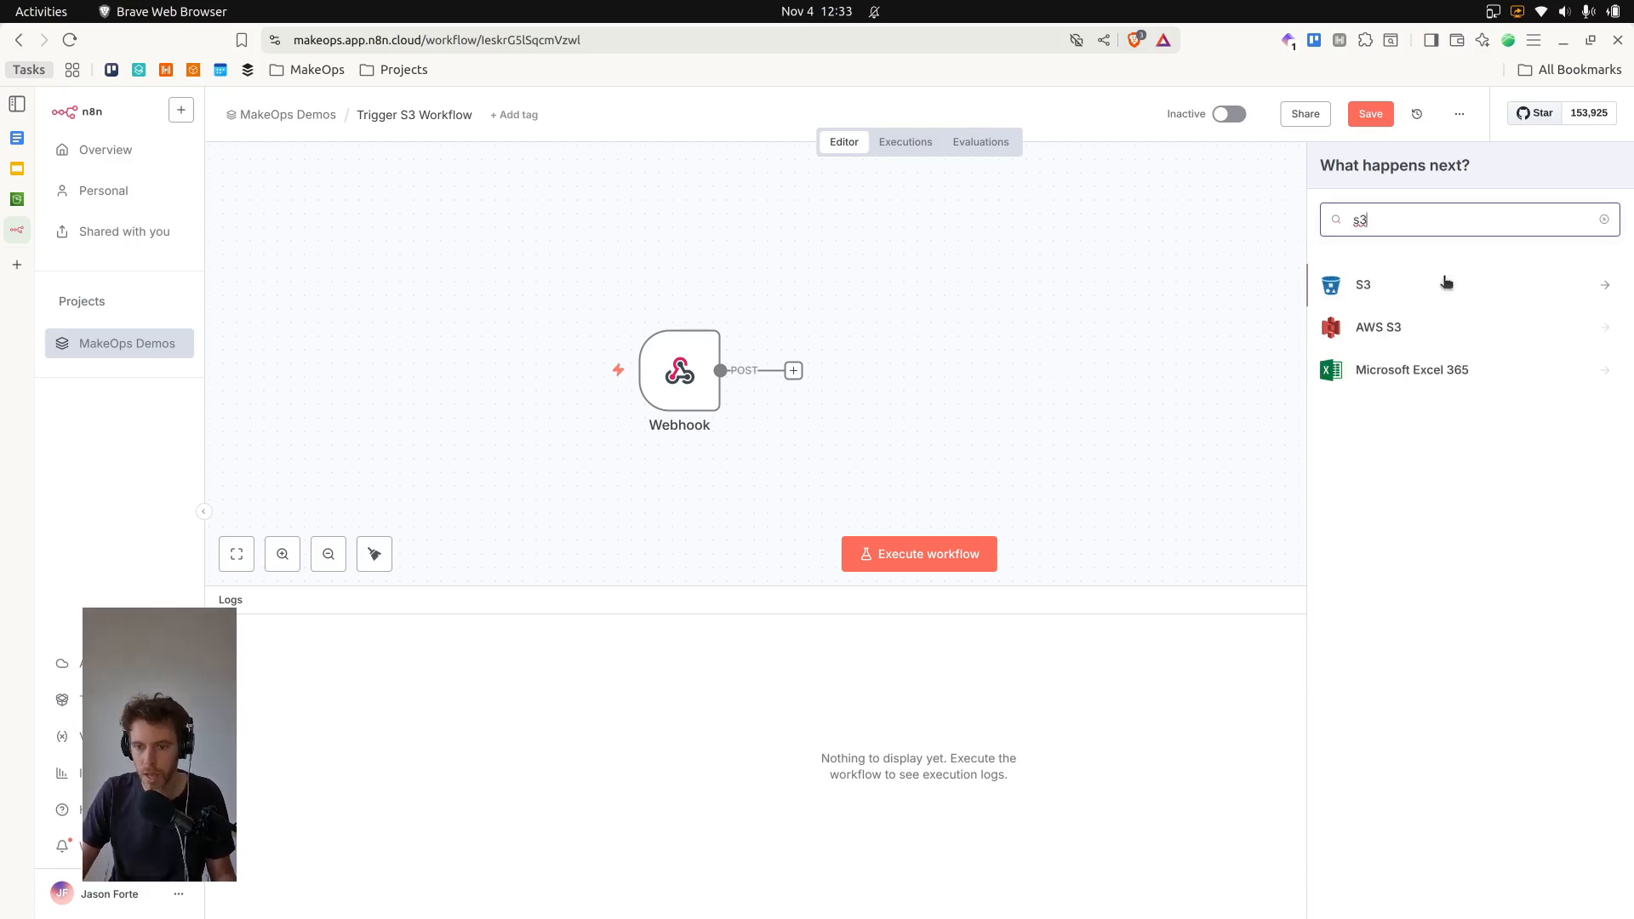
left_click(1427, 333)
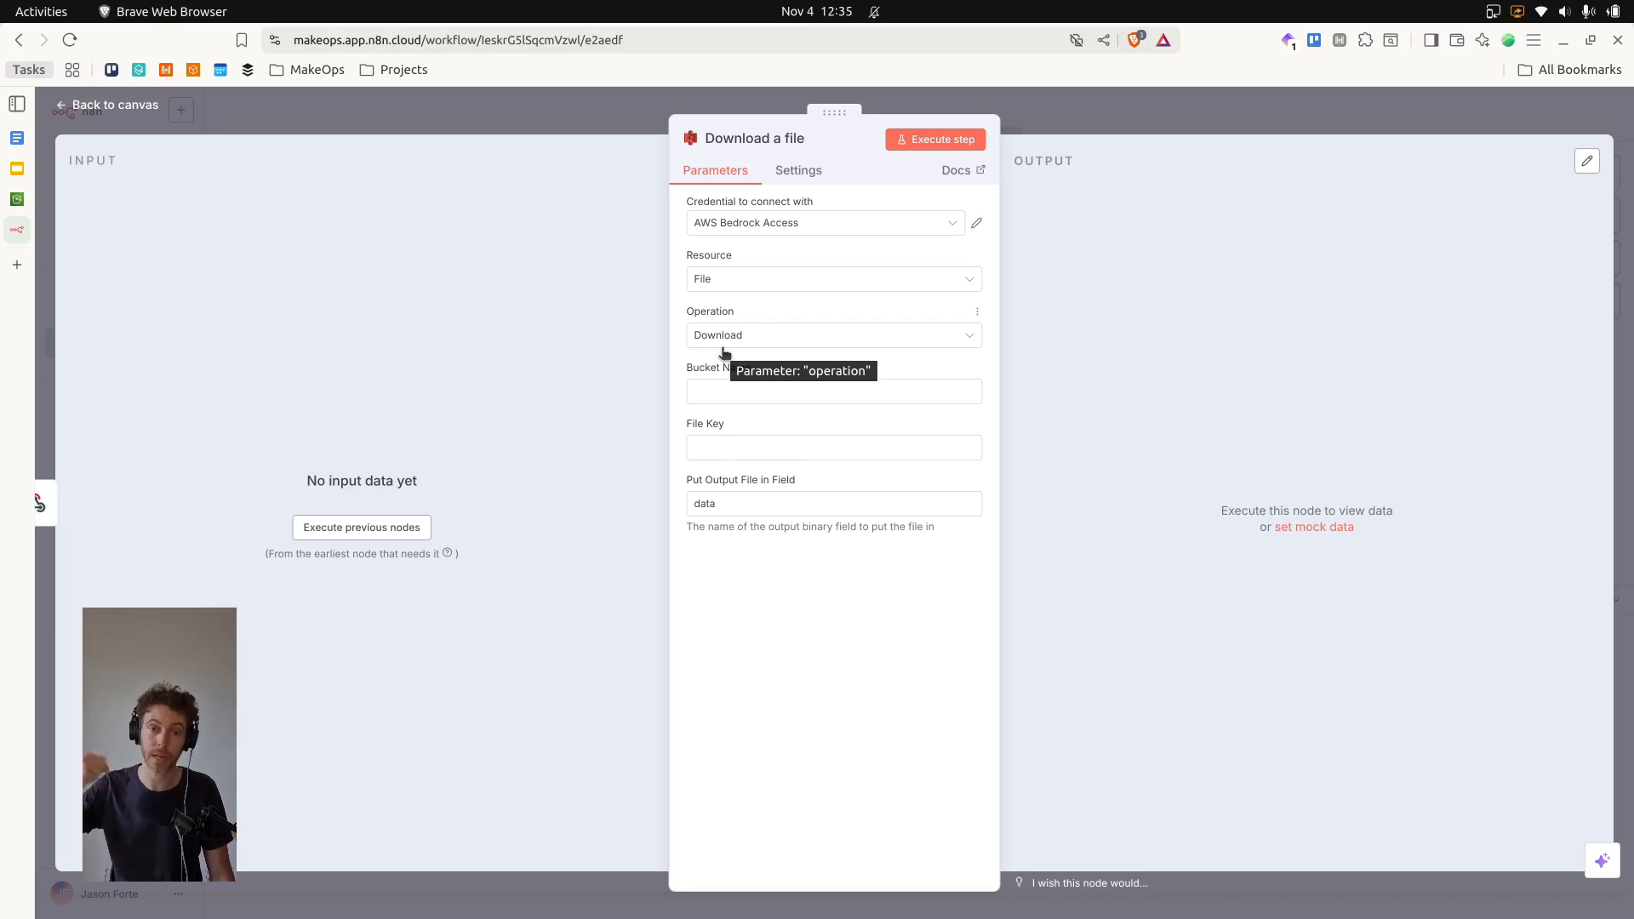
Configure the S3 node with the AWS → S3 ReadOnly credential, the File resource and the Download operation
left_click(760, 225)
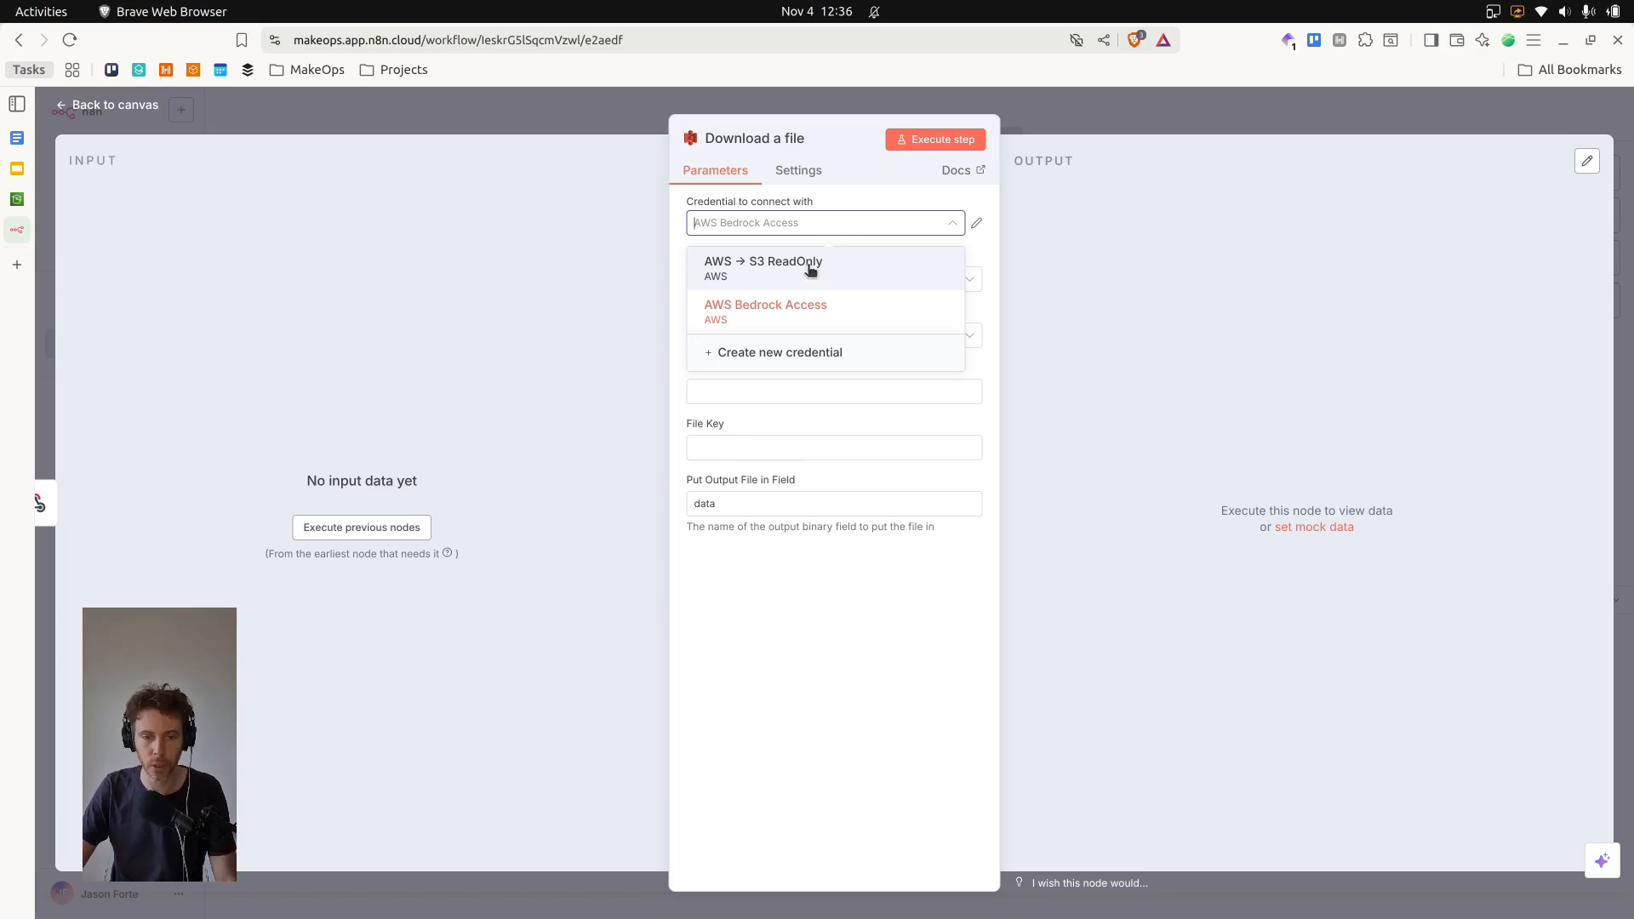
left_click(814, 272)
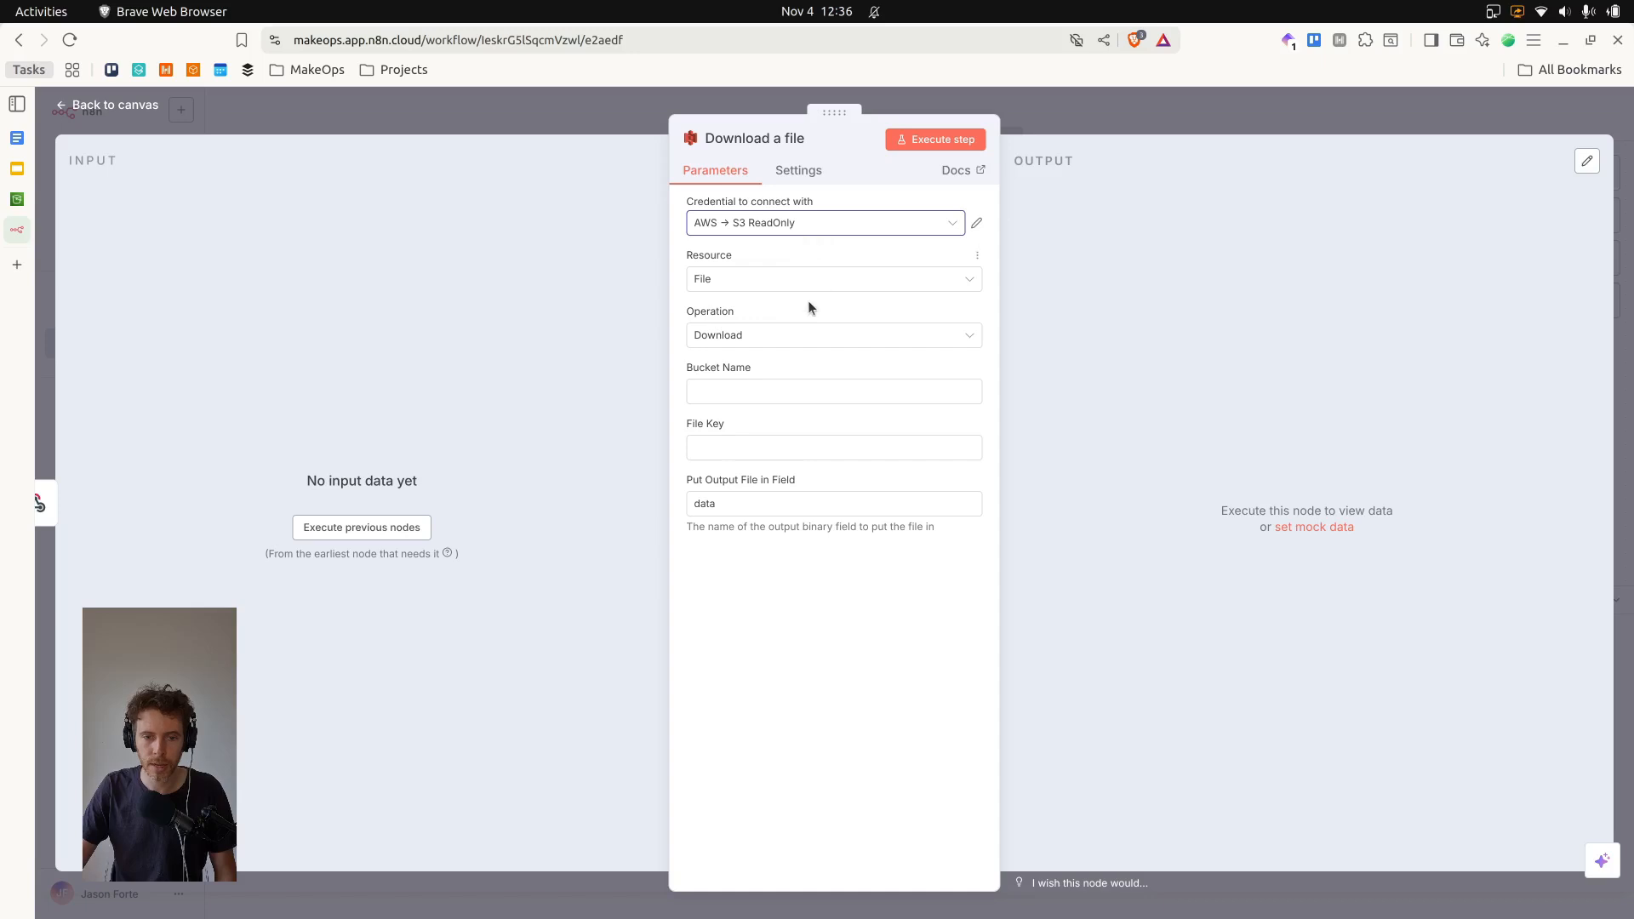
left_click(792, 280)
left_click(804, 345)
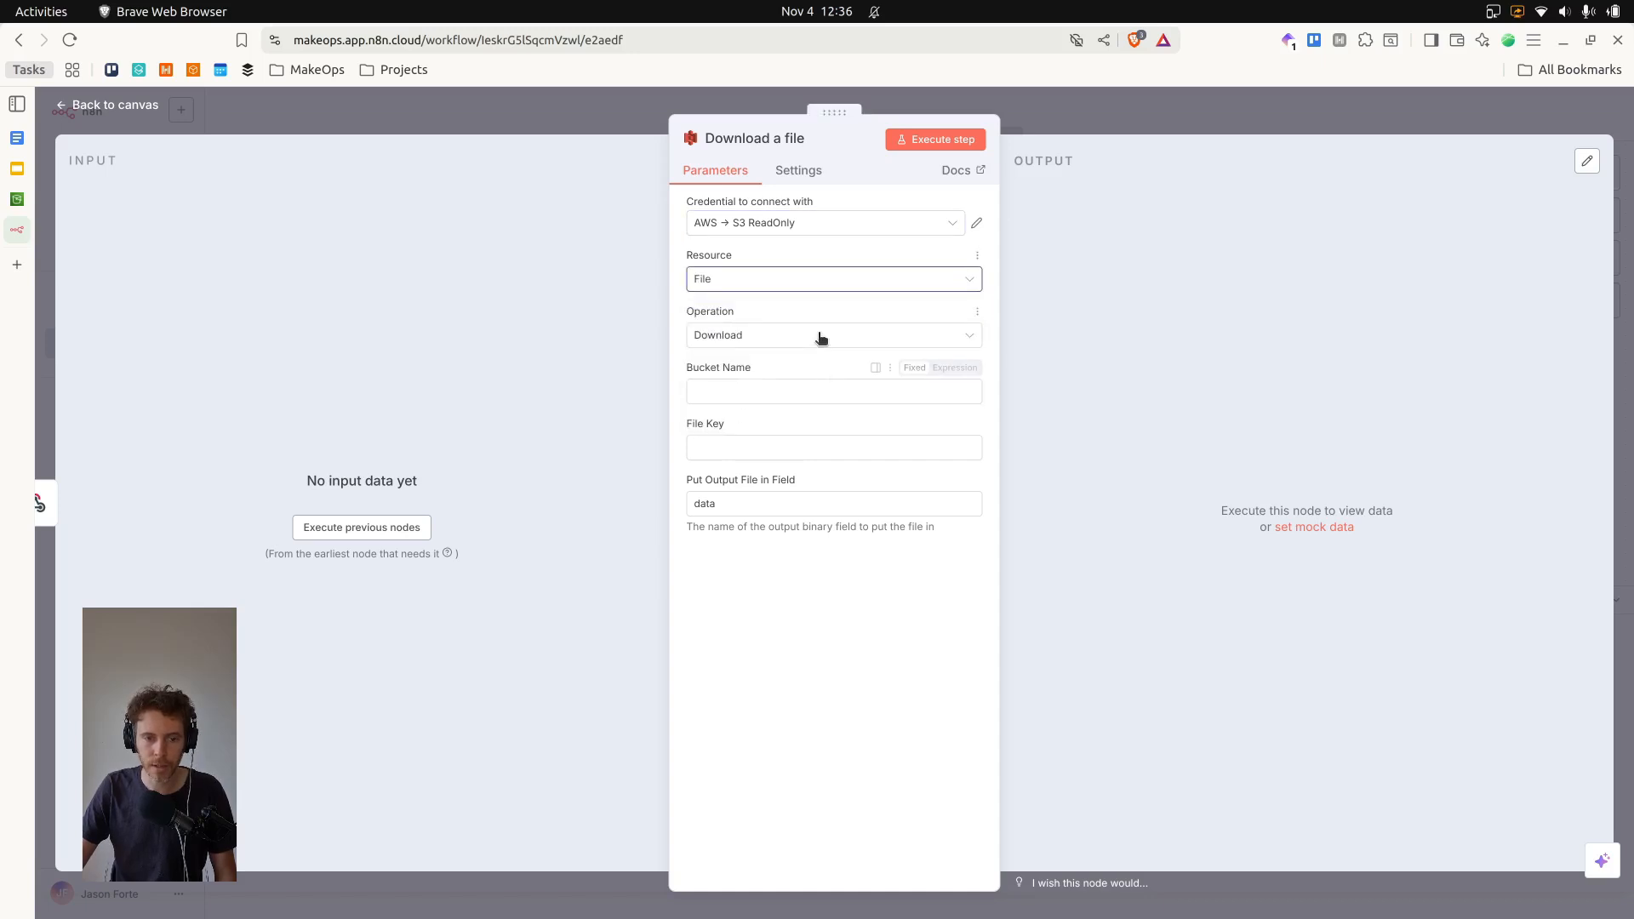
left_click(821, 338)
left_click(779, 466)
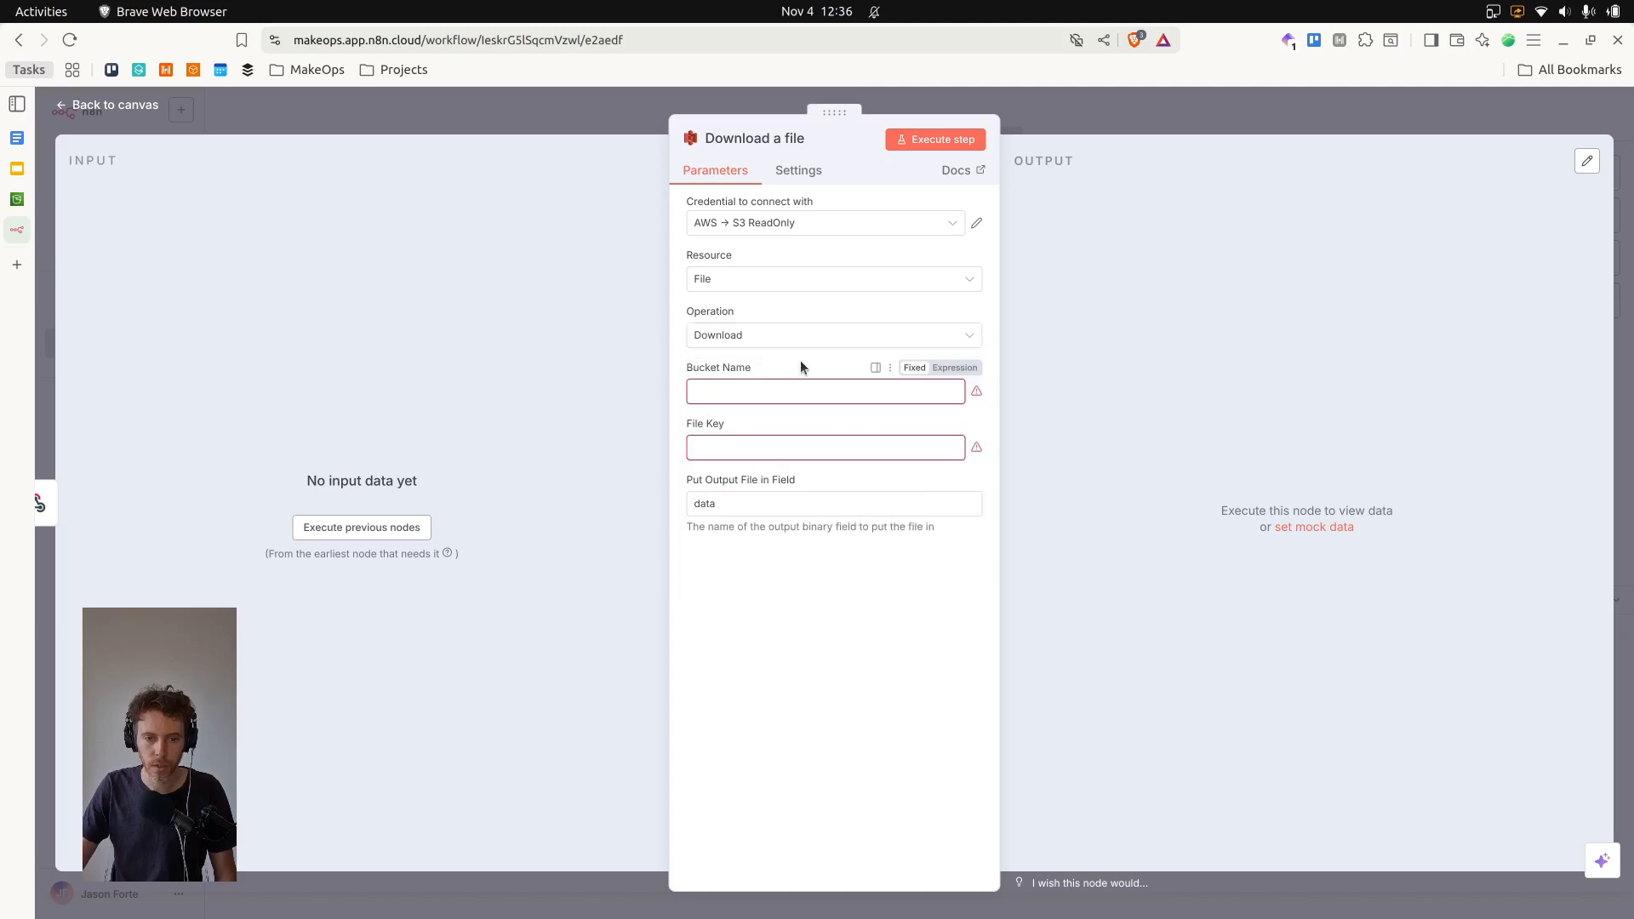
left_click(779, 438)
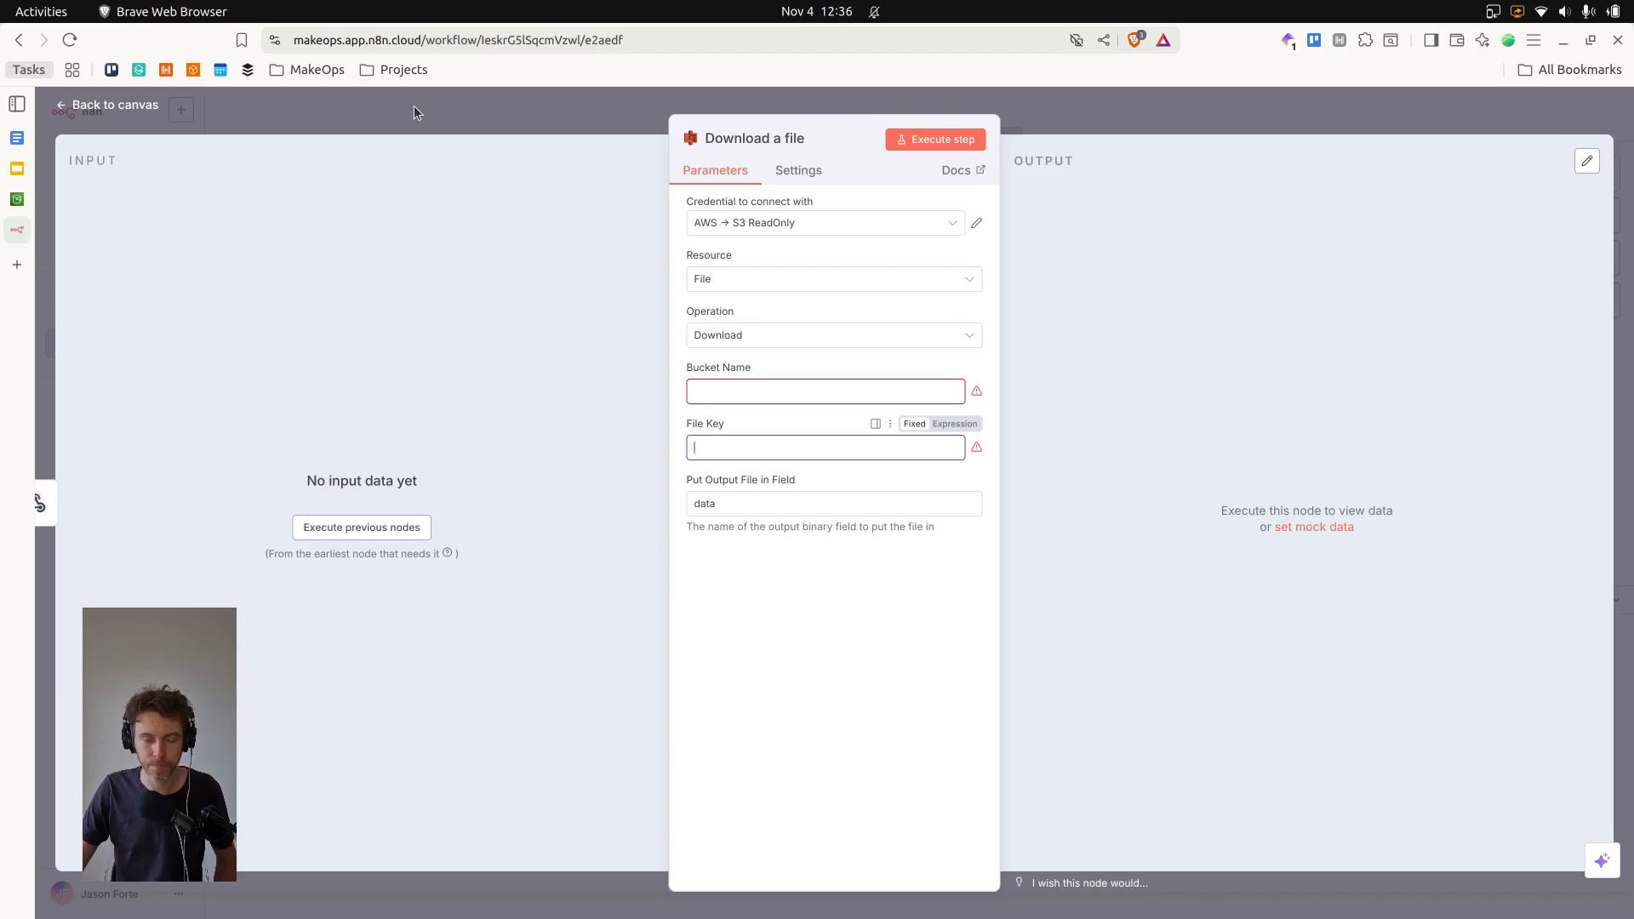
Return to the canvas and save the Trigger S3 Workflow
left_click(1168, 118)
left_click_drag(826, 394, 856, 381)
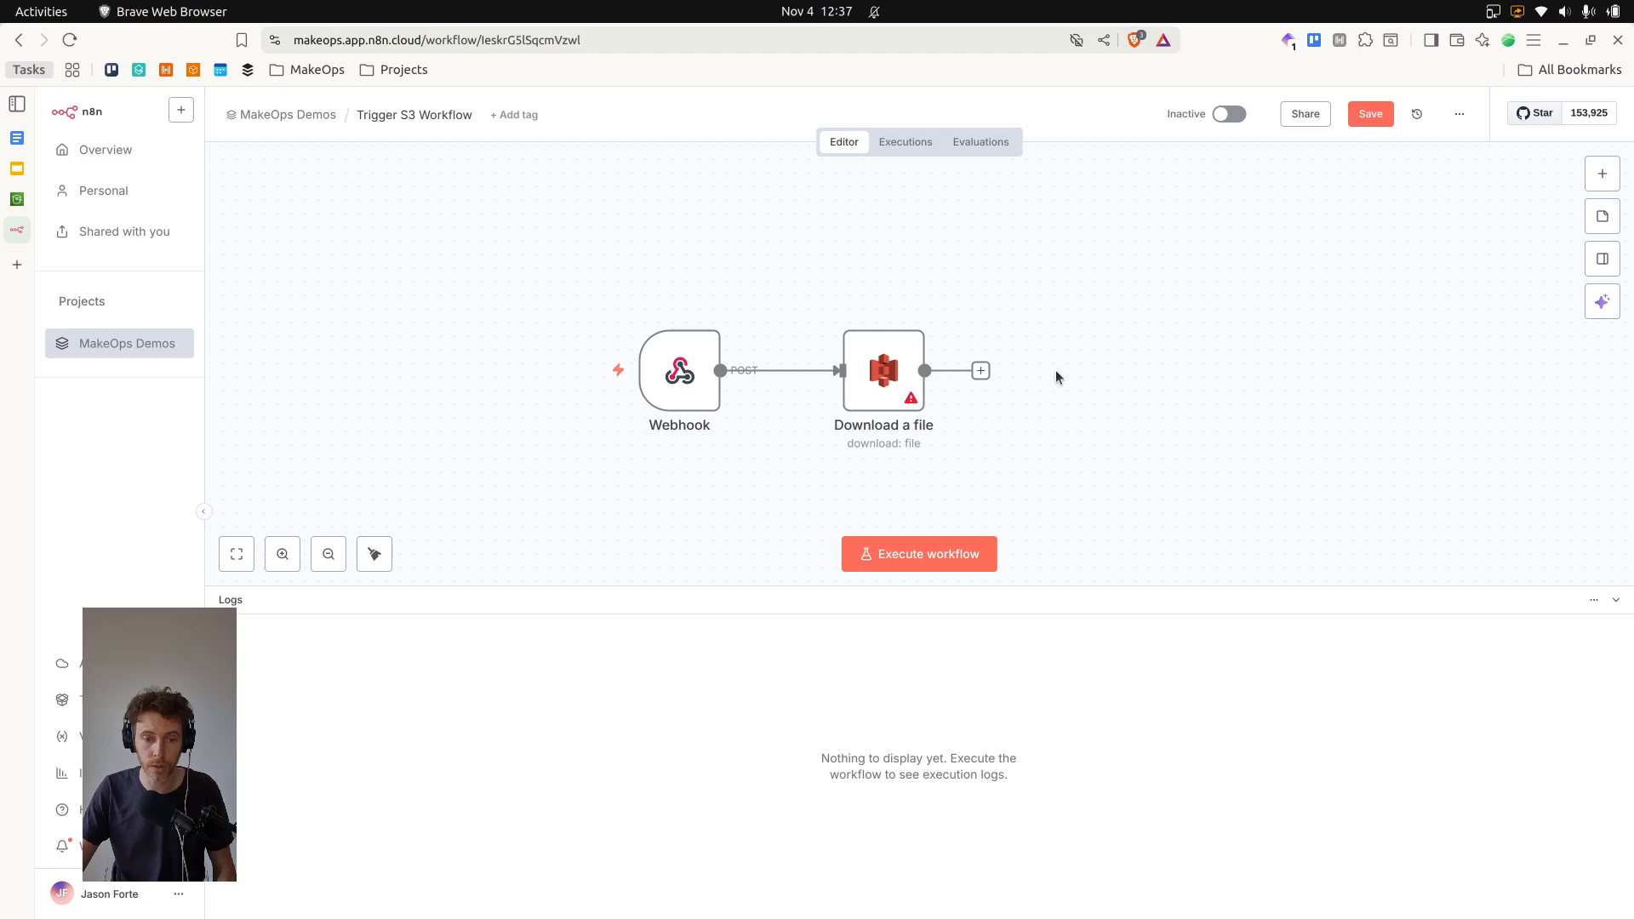
mouse_move(911, 398)
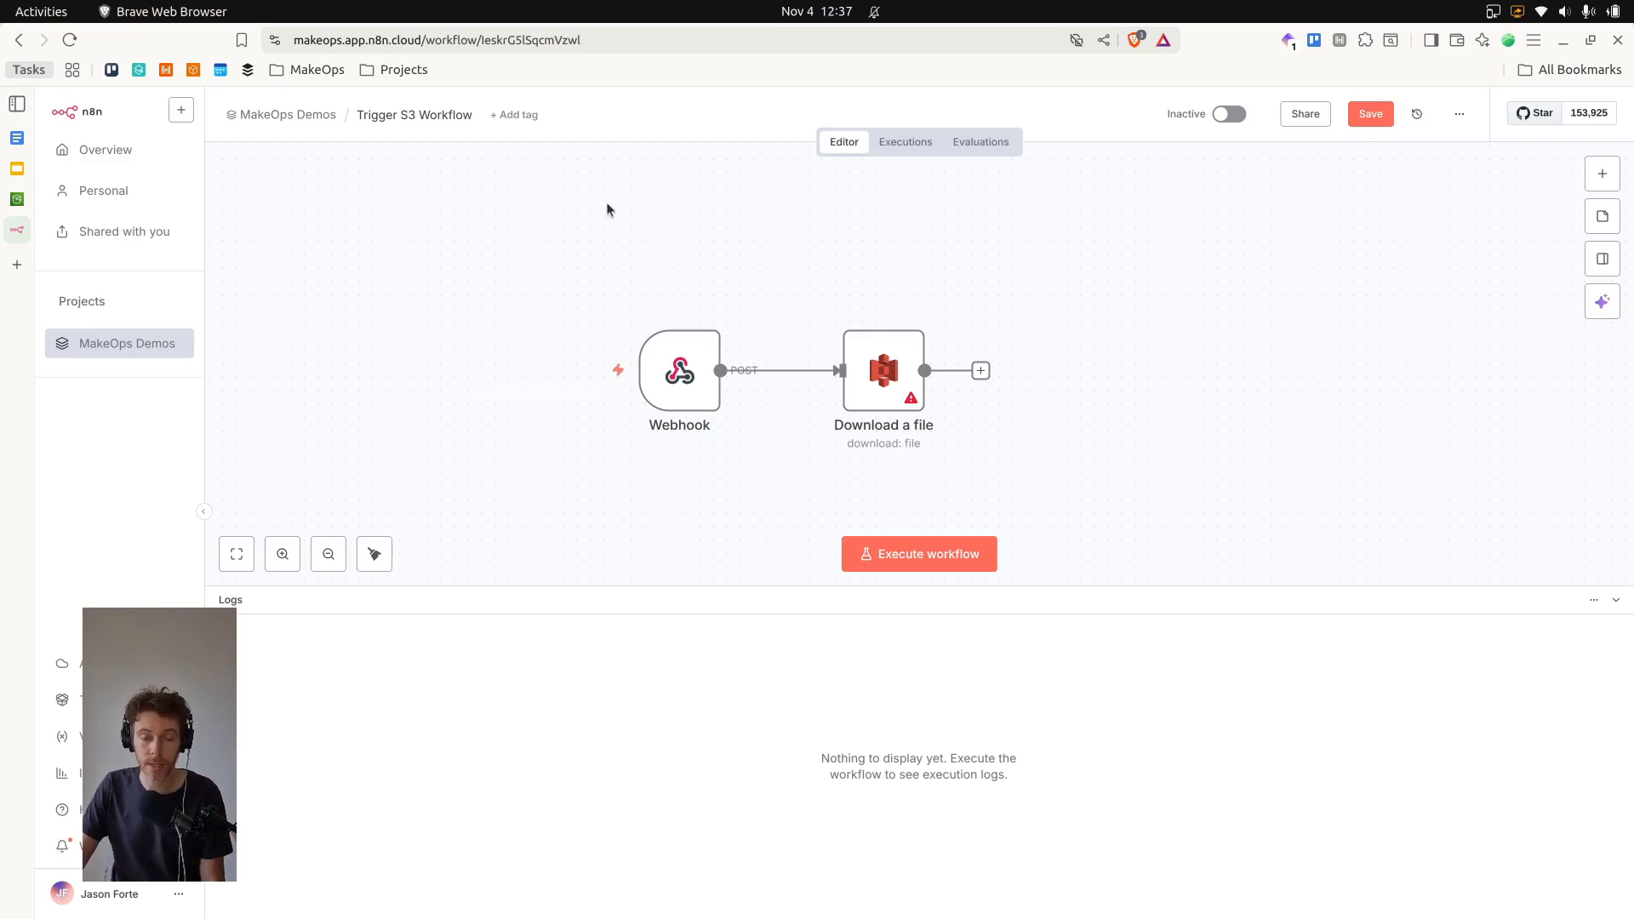
mouse_move(749, 370)
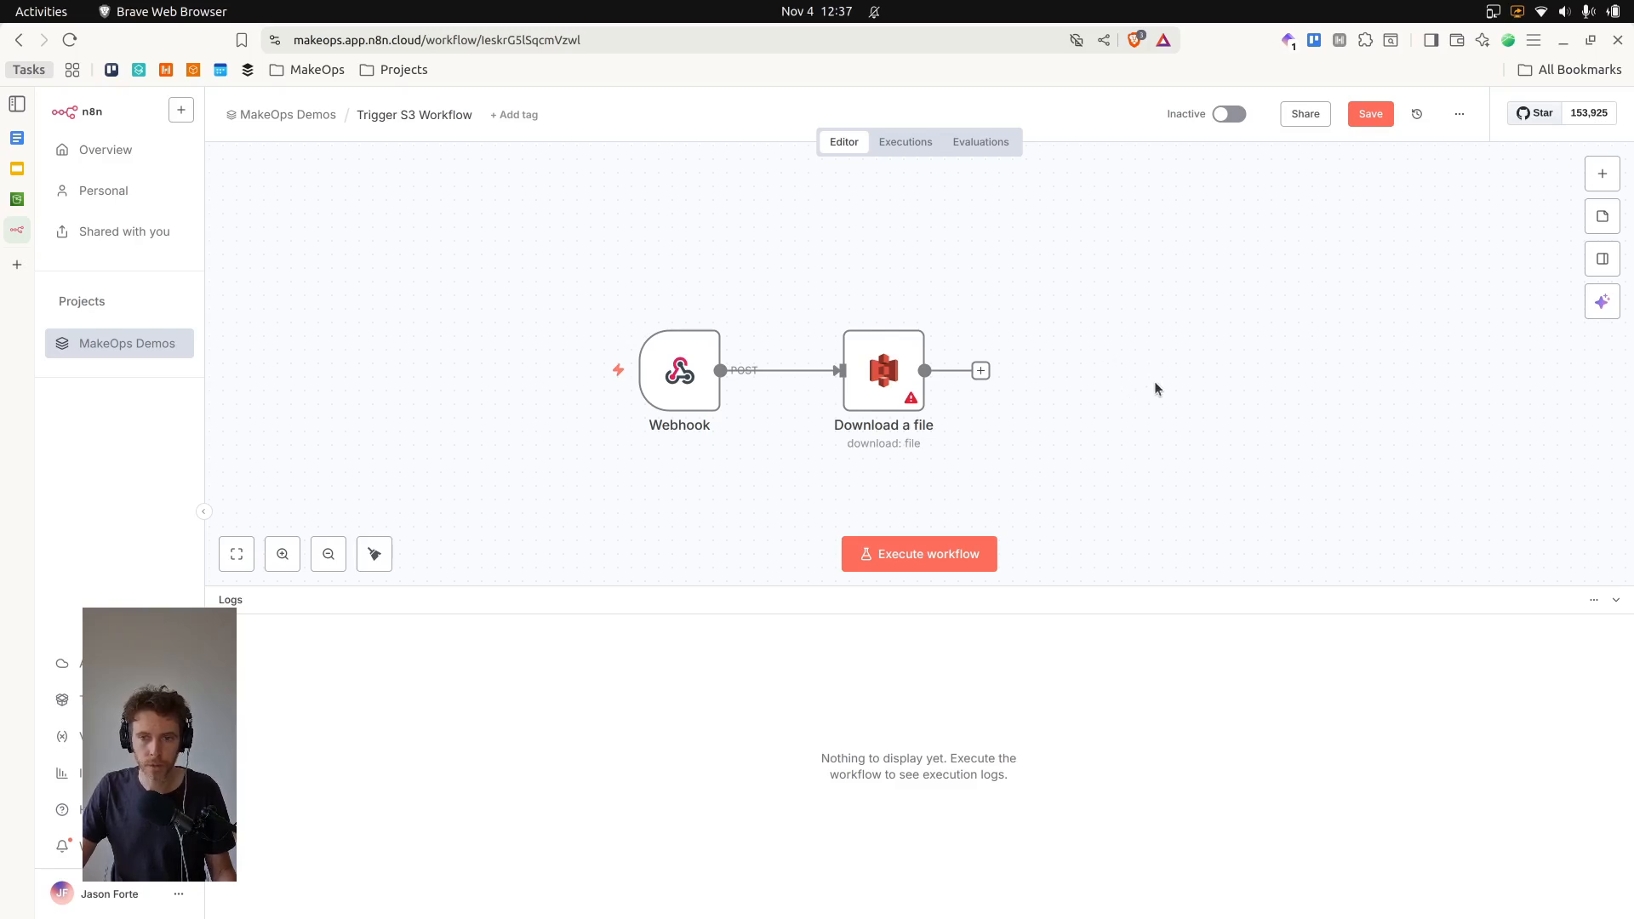
left_click(1367, 114)
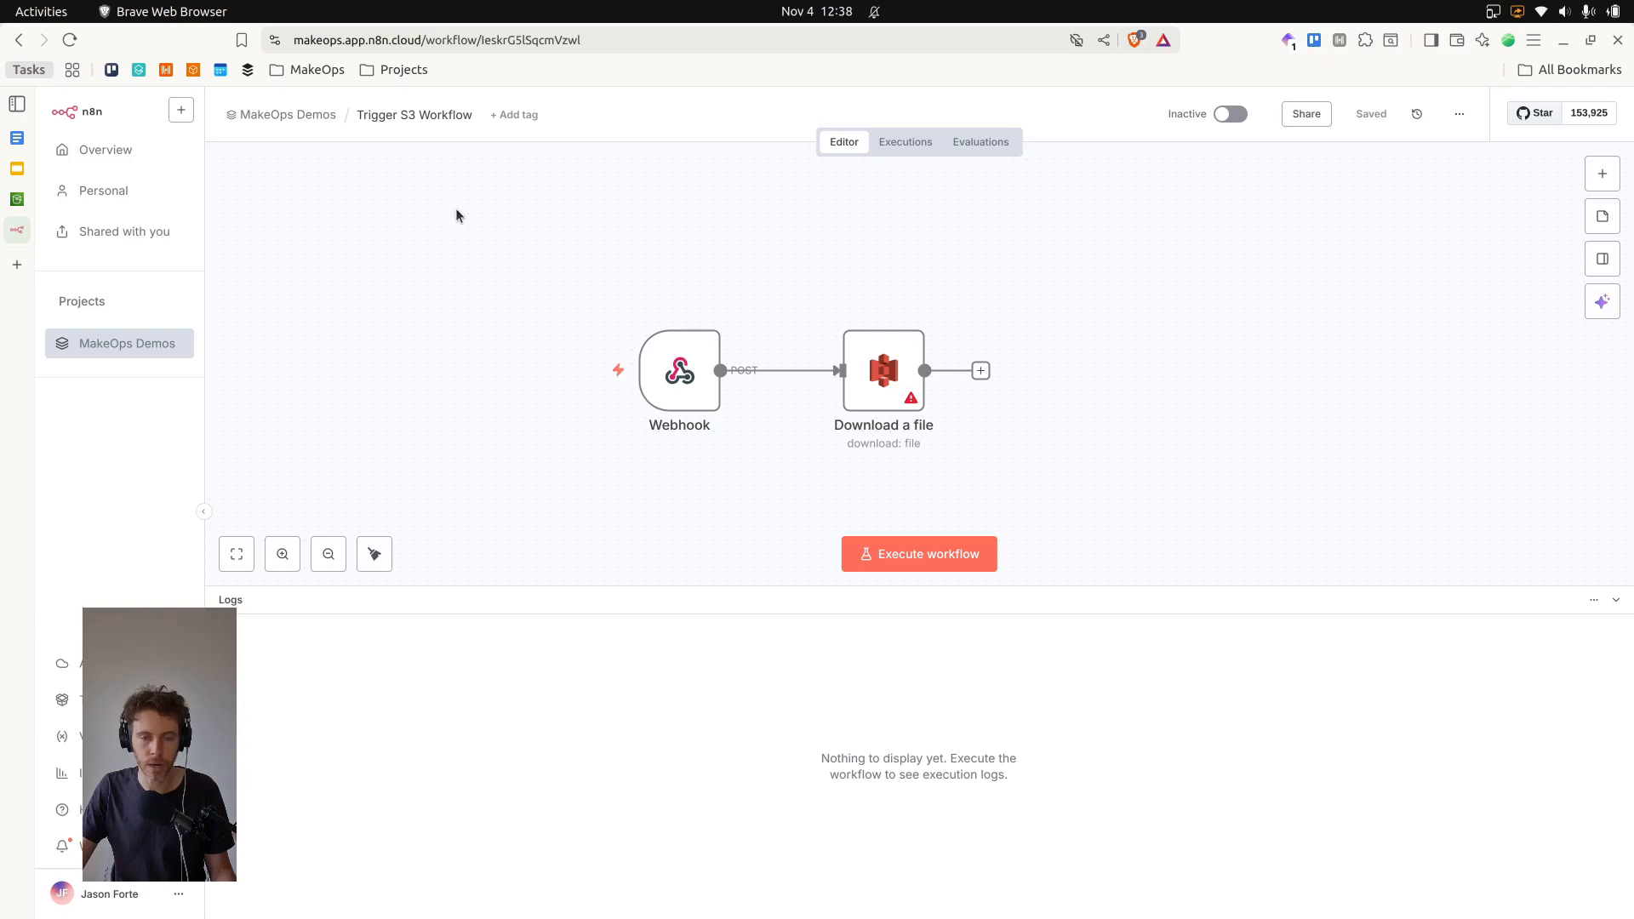
Switch to the AWS console and select the Europe (Stockholm) eu-north-1 region
key("ctrl+shift+Tab")
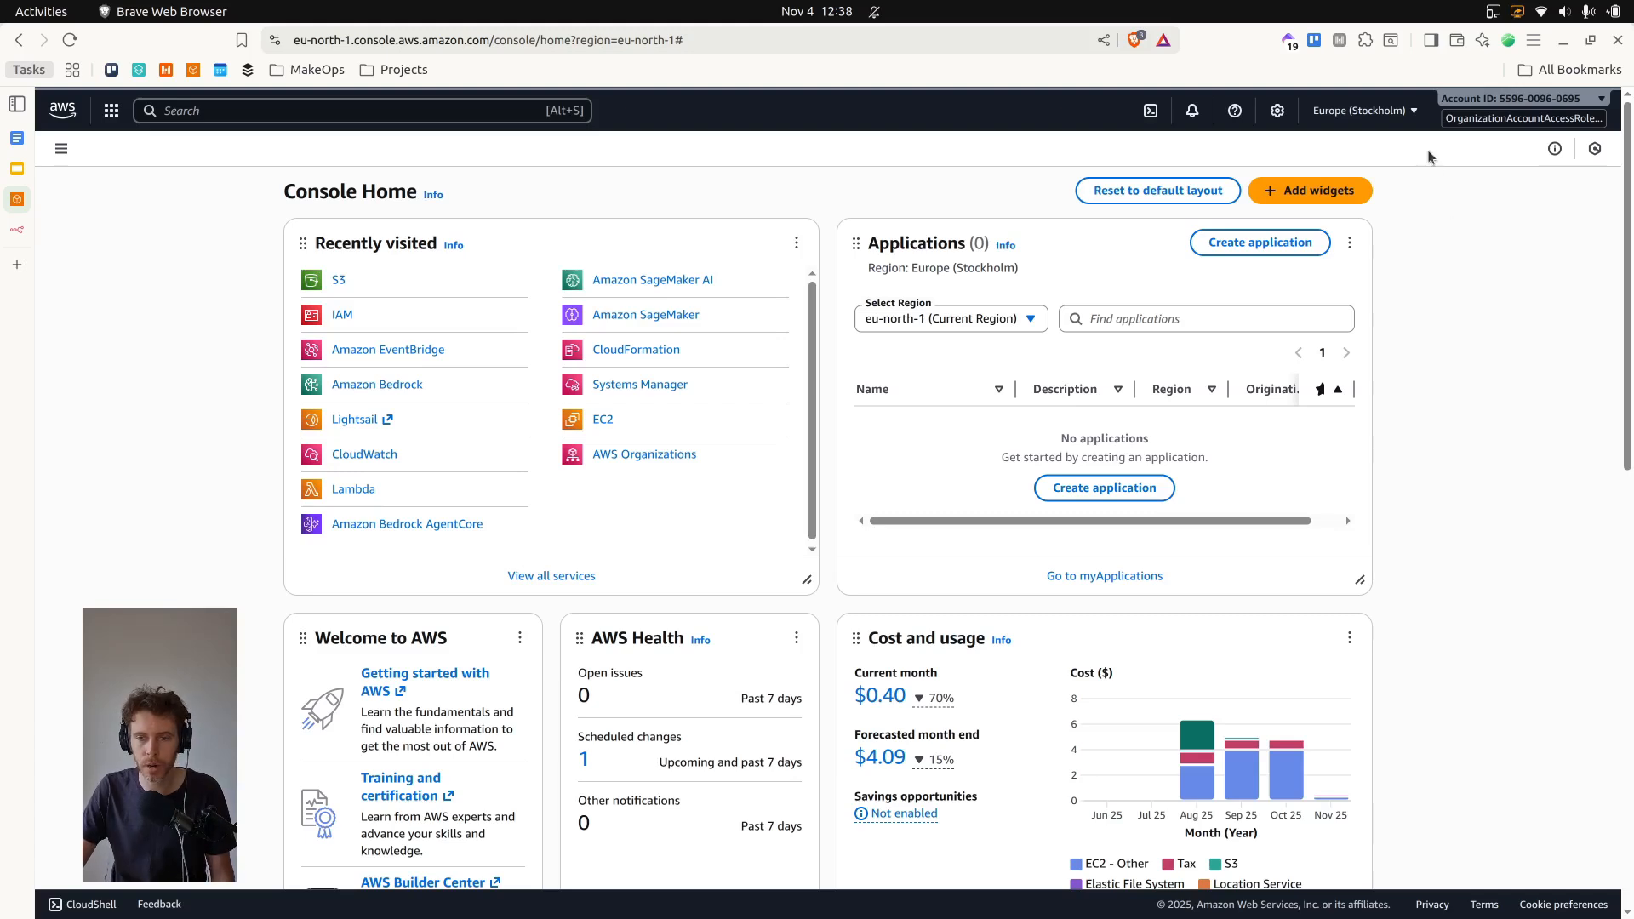
left_click(1412, 111)
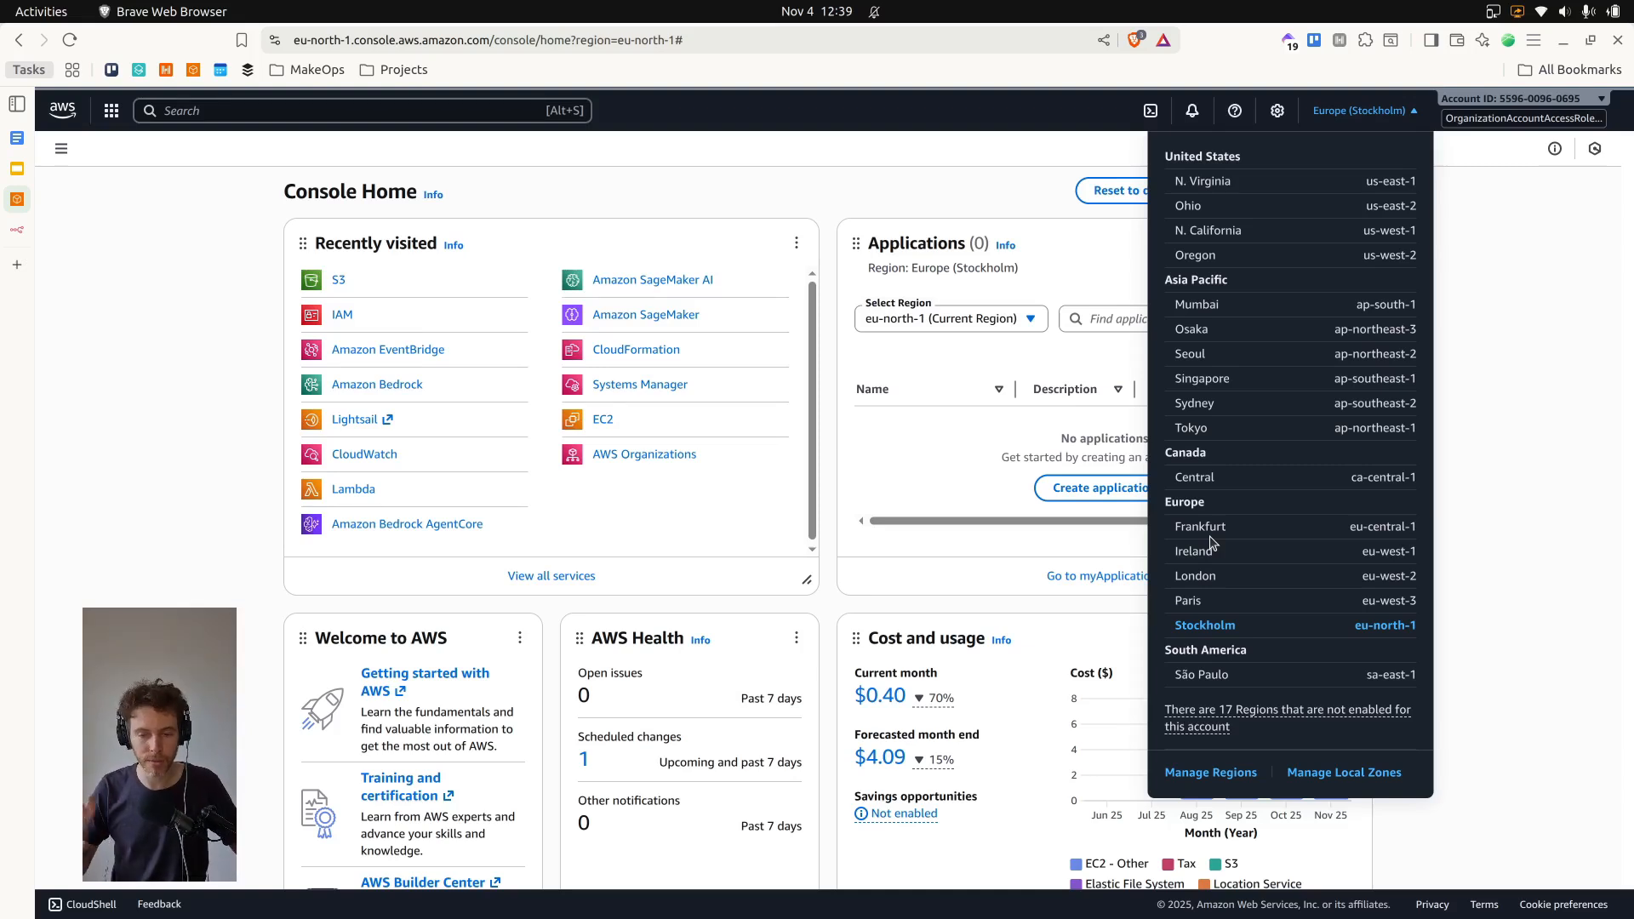
left_click(1387, 624)
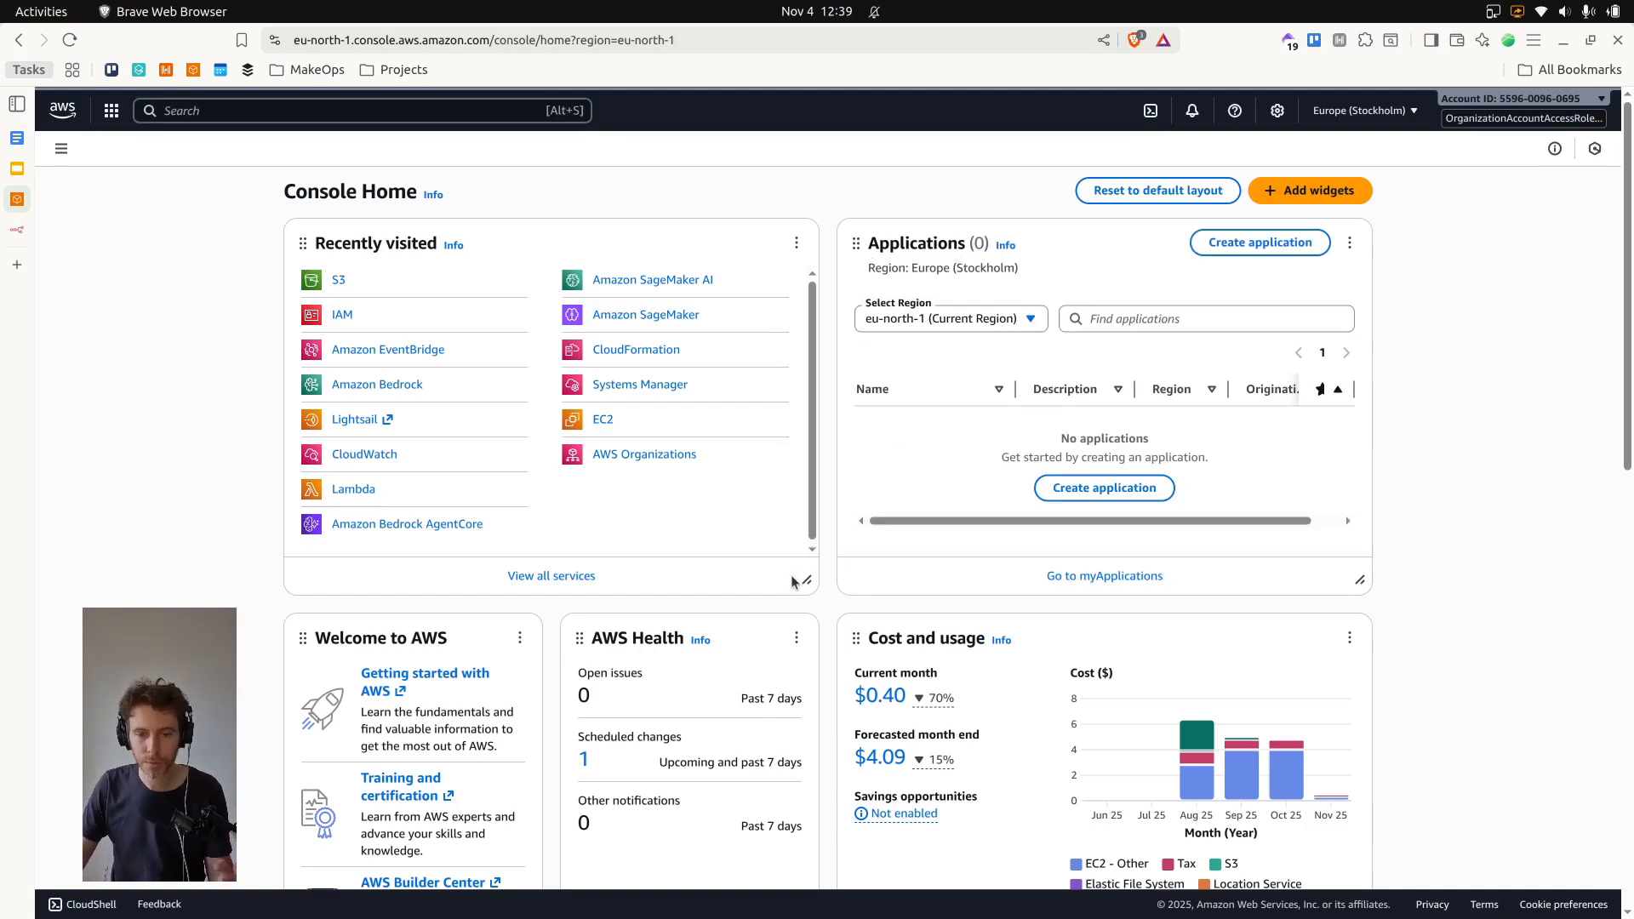
Open the S3 service's bucket list and search the AWS console for s3
left_click(338, 280)
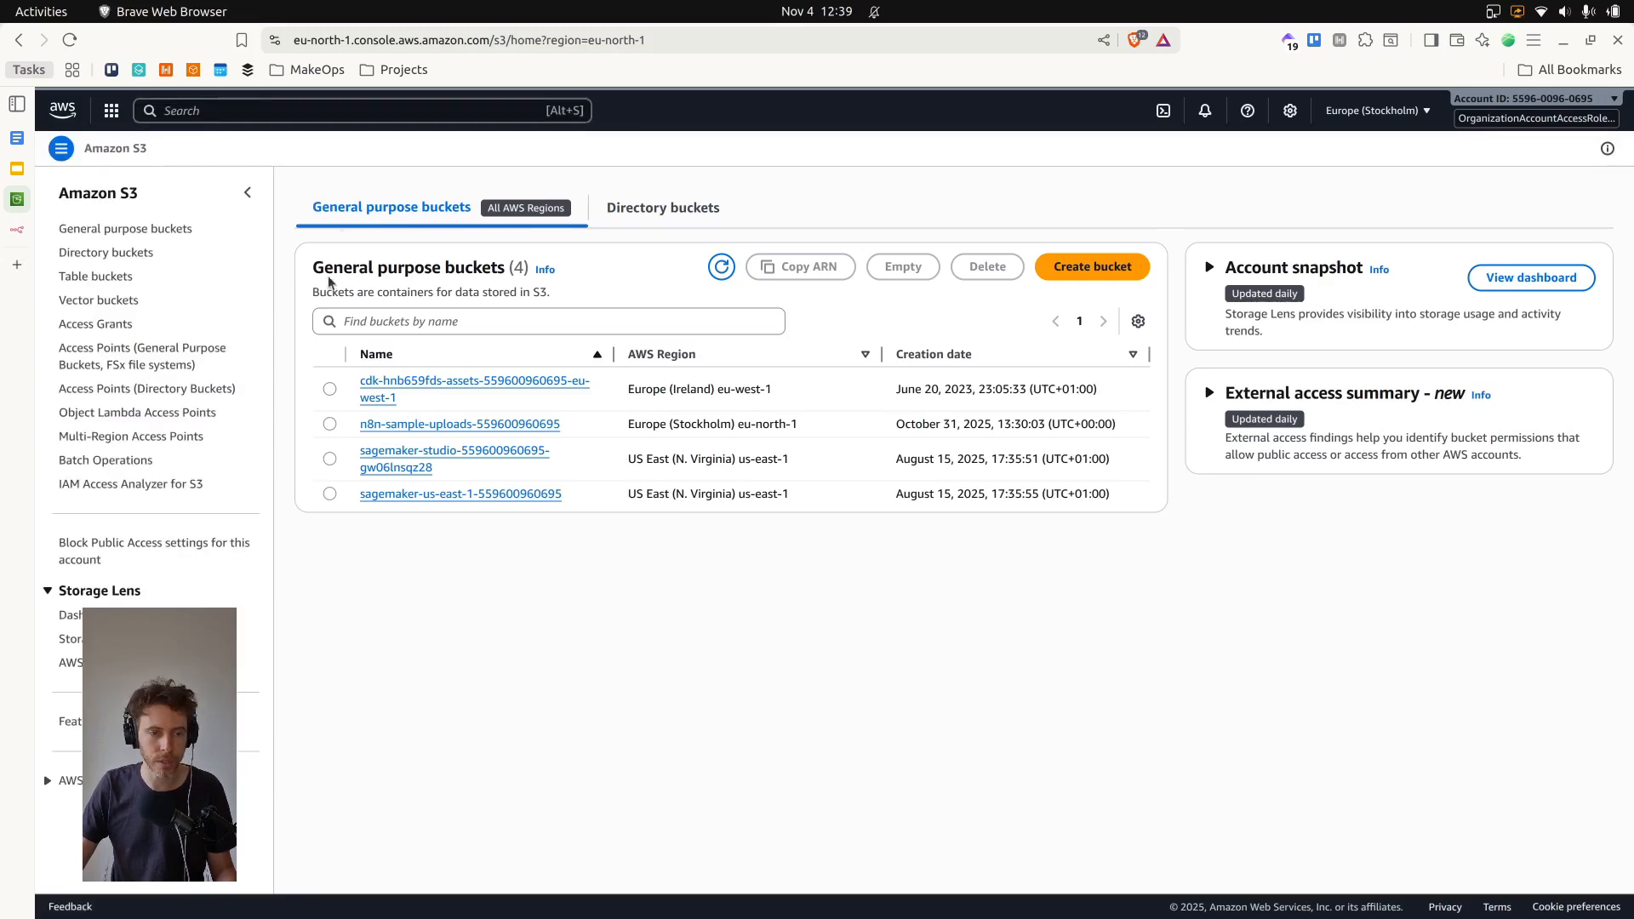
type("s3")
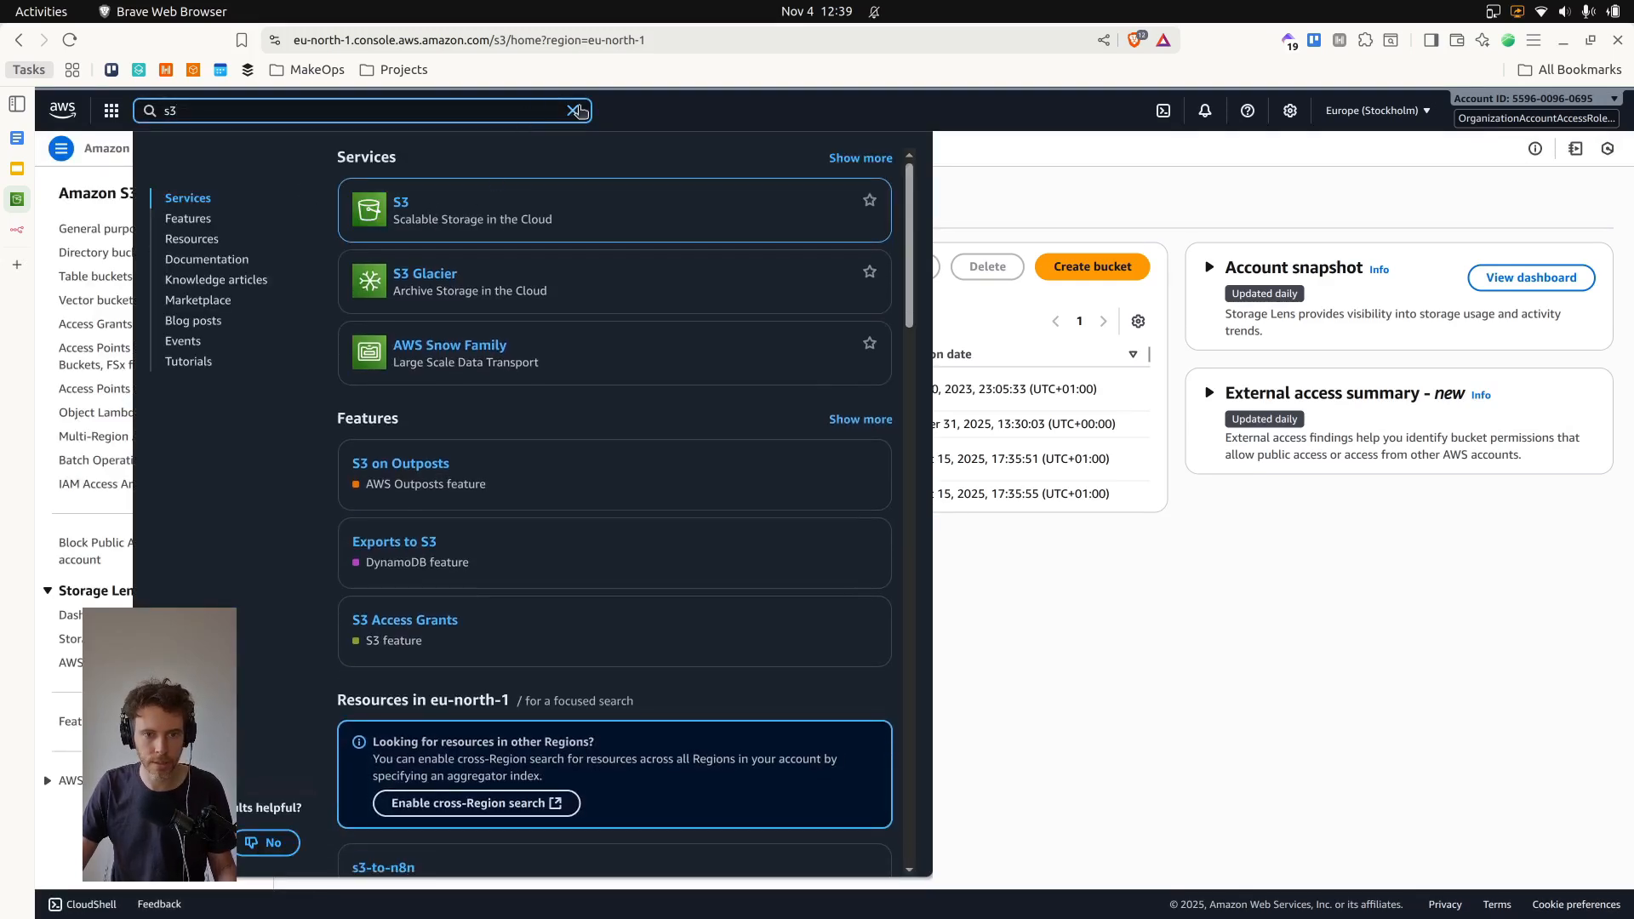
Open the S3 service and begin creating a new bucket in Europe (Stockholm) eu-north-1
left_click(430, 223)
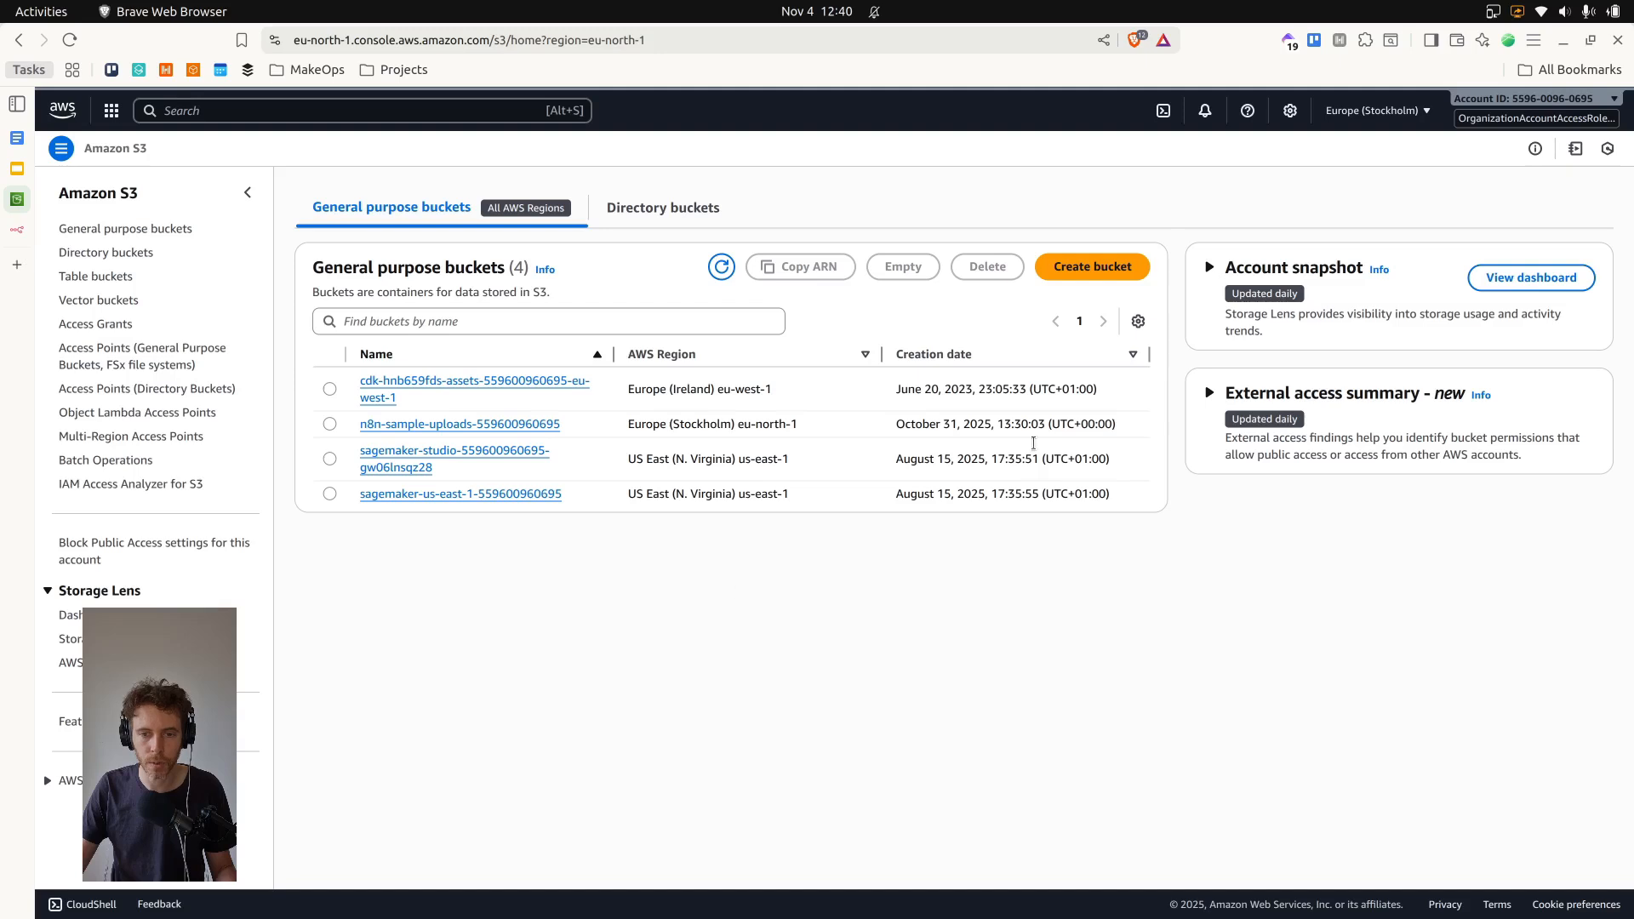
left_click(1103, 269)
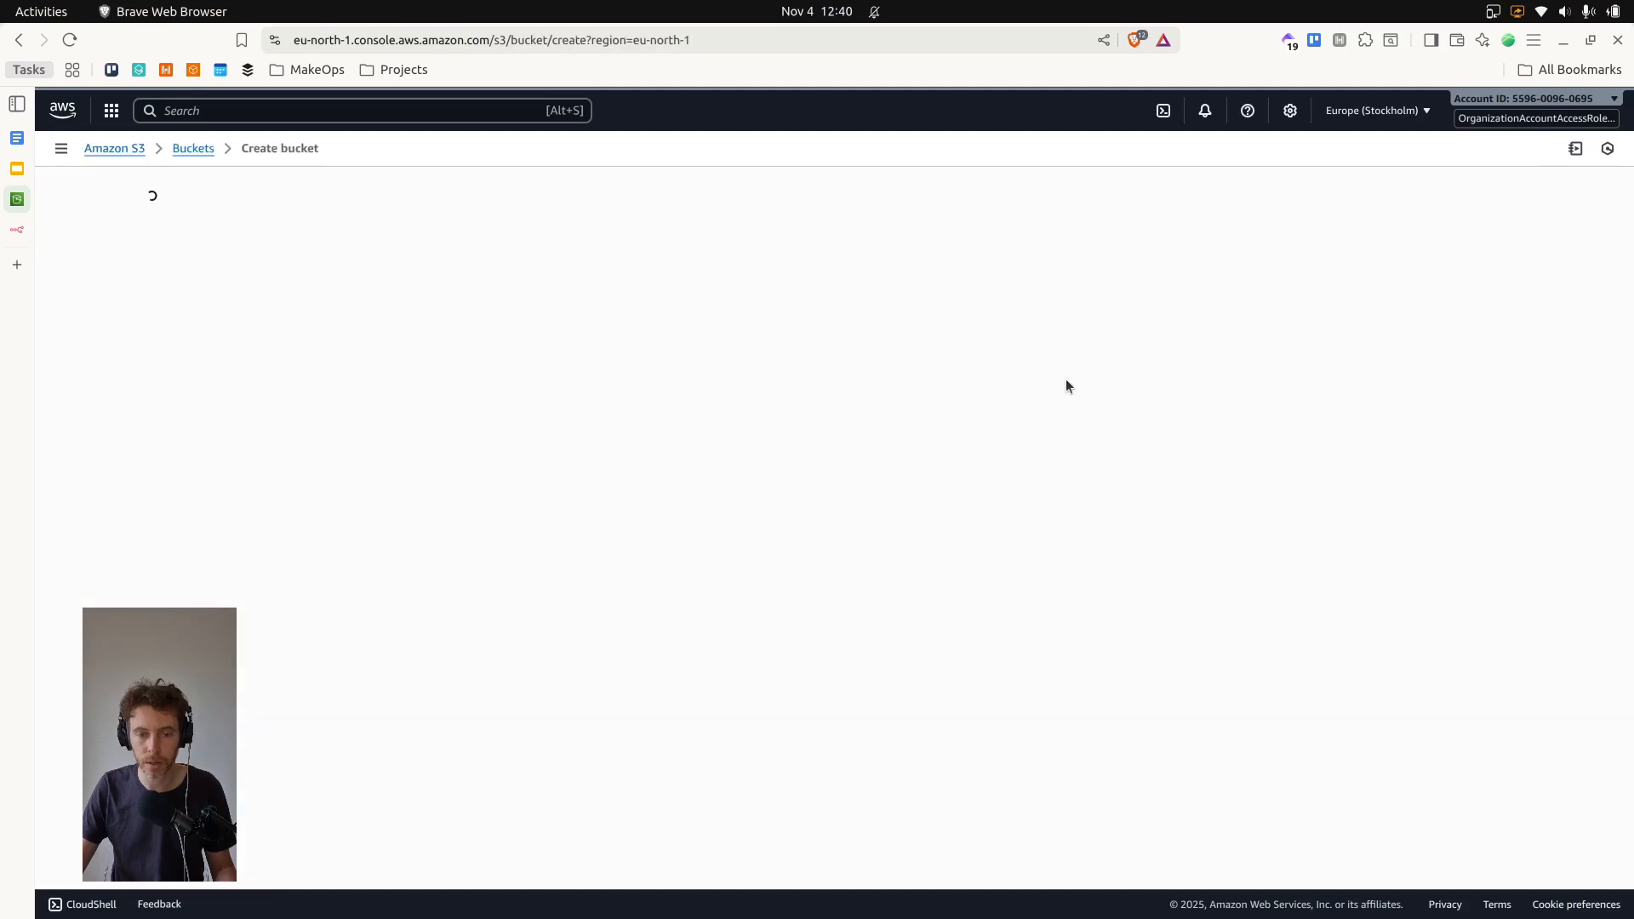
scroll(668, 316, "down", 7)
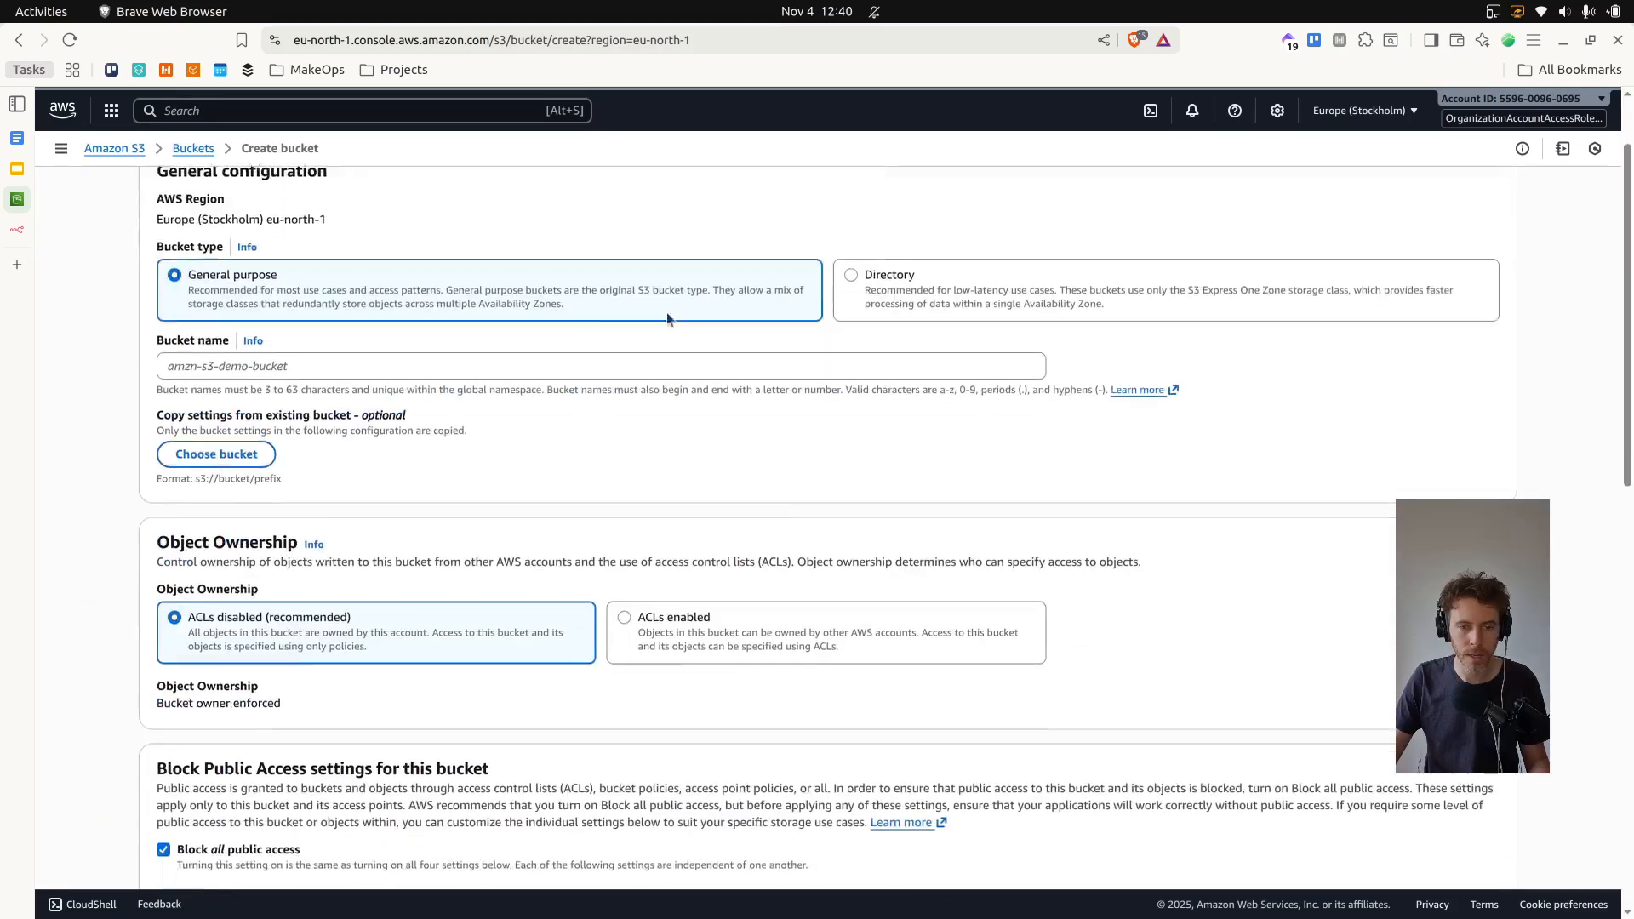
scroll(658, 684, "up", 7)
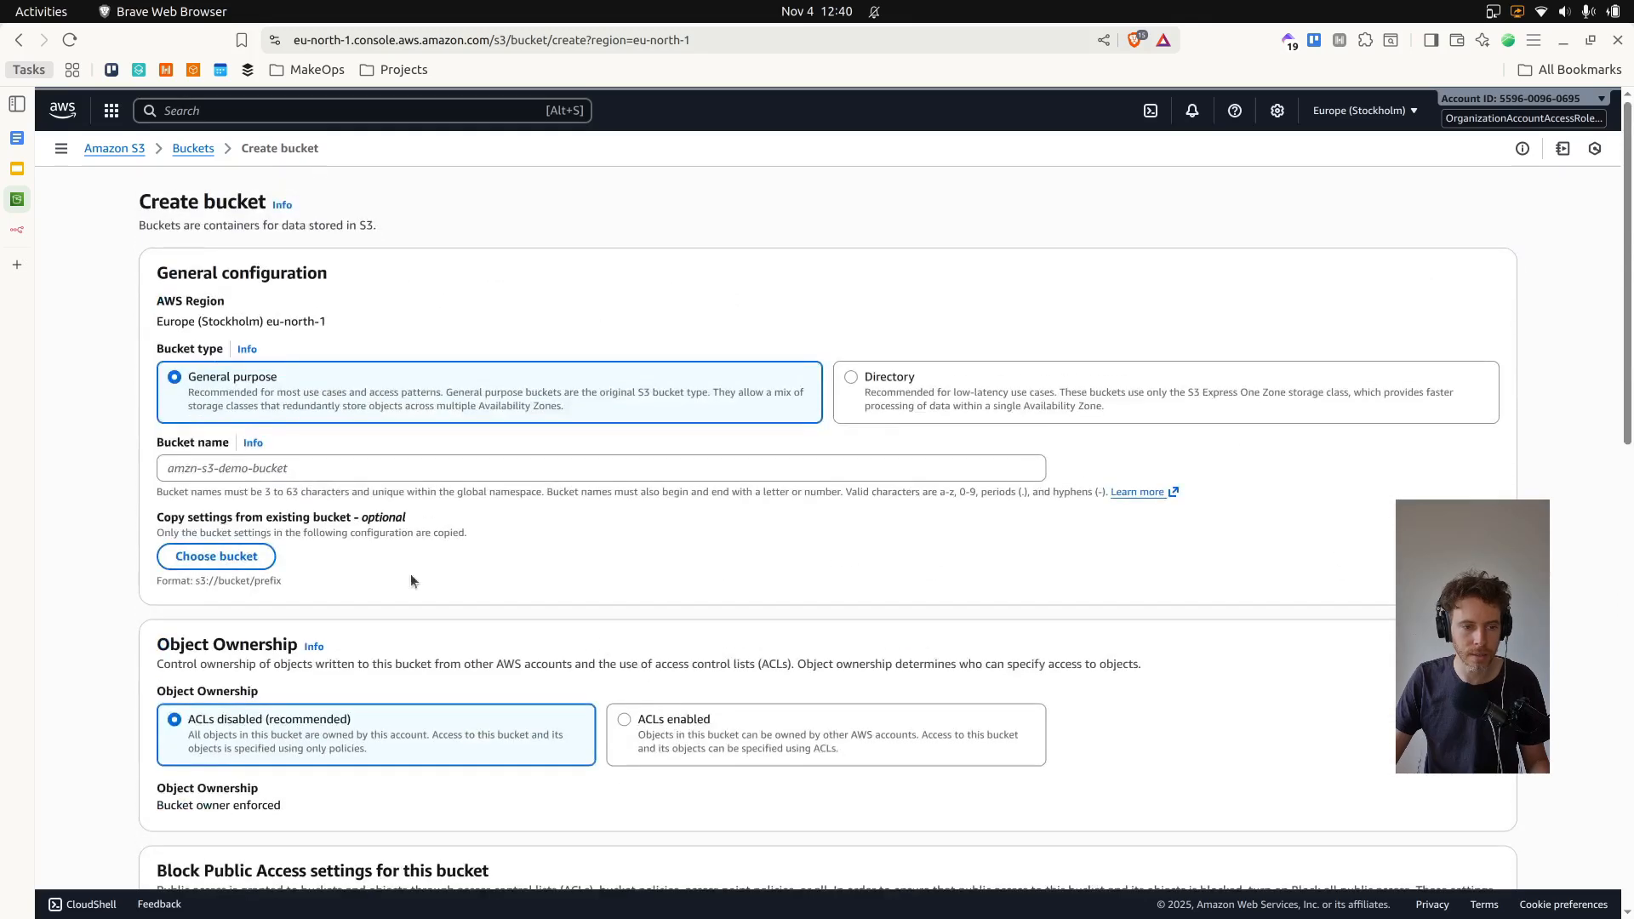
Name the general purpose bucket s3-to-n8n- followed by the AWS account ID copied from the account details
left_click(318, 464)
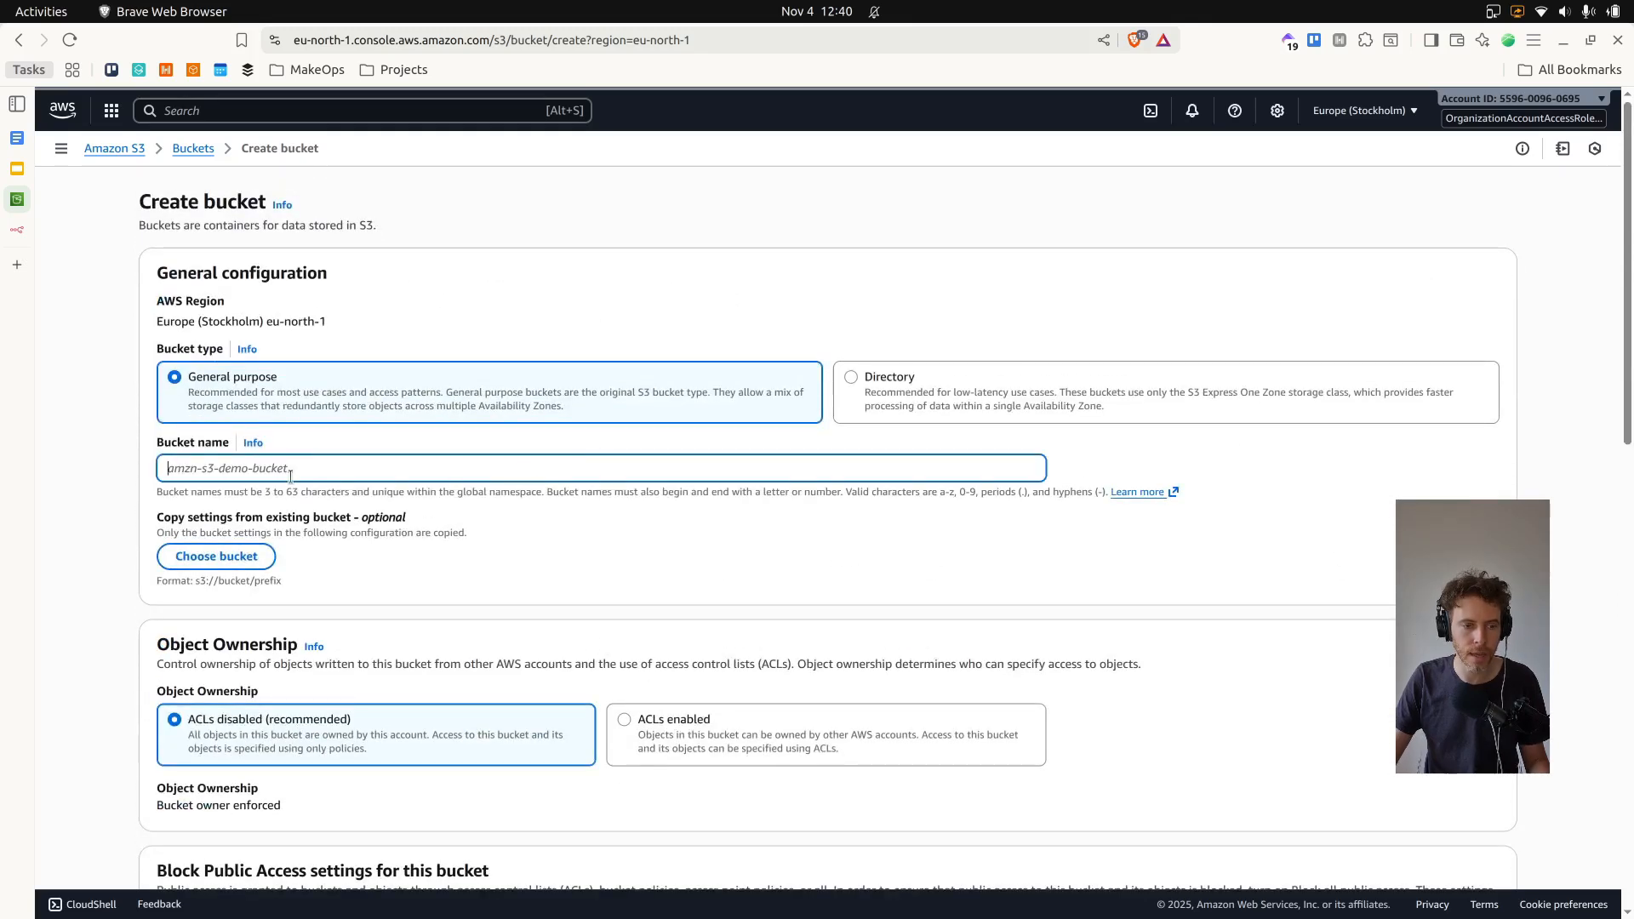
left_click(1537, 104)
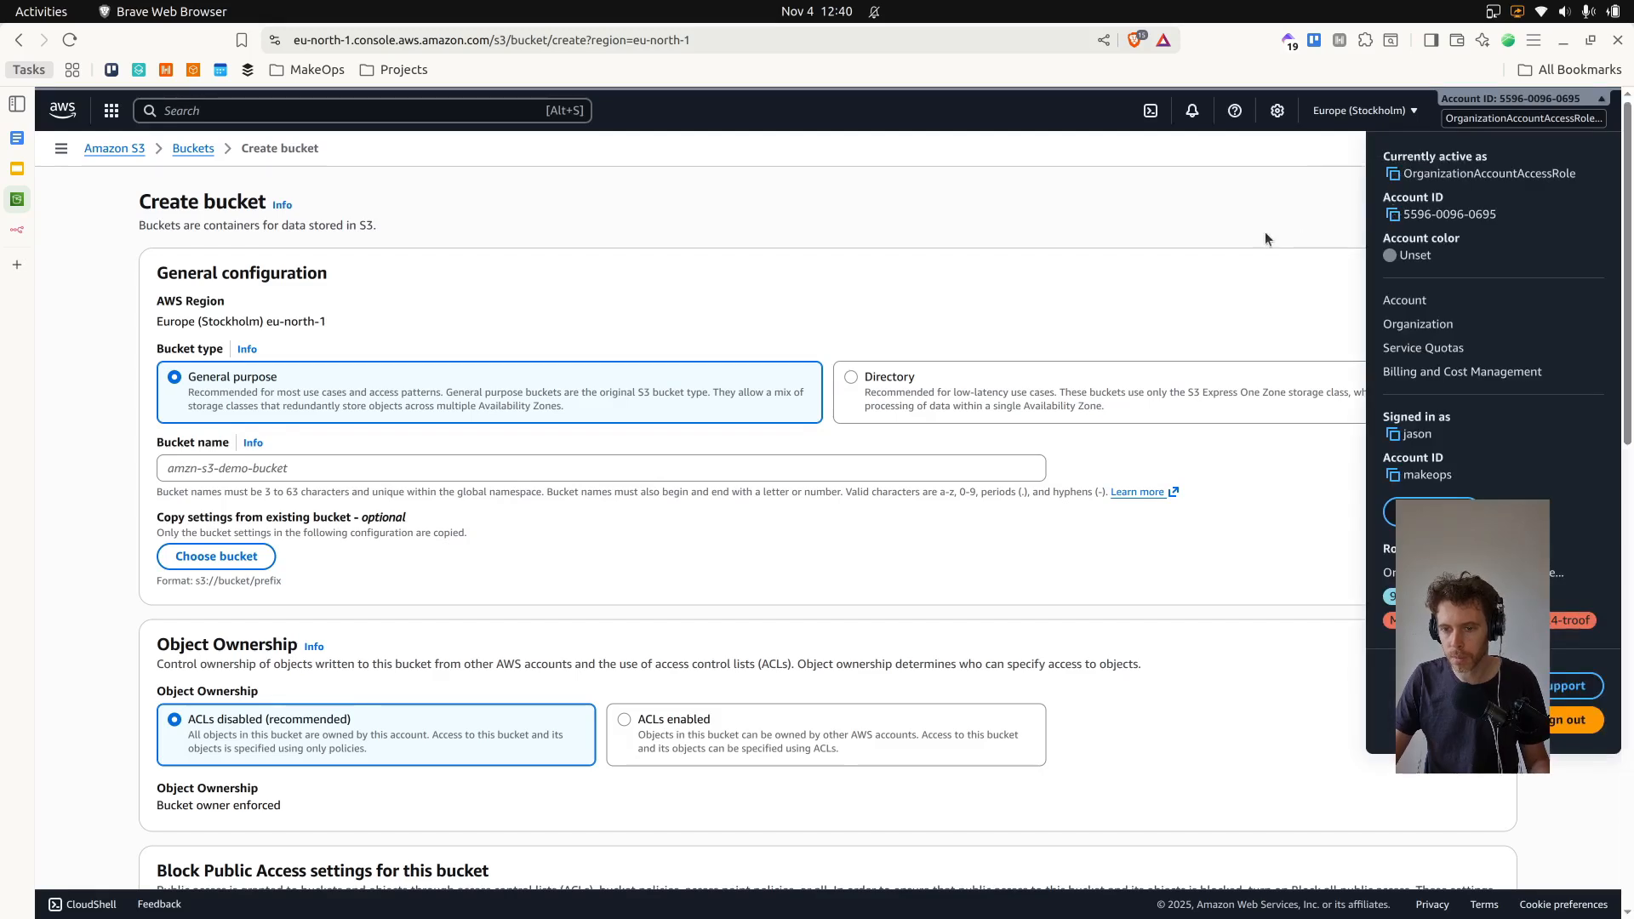
left_click(654, 321)
left_click(284, 469)
type("s3-to-n8n-")
key("ctrl+v")
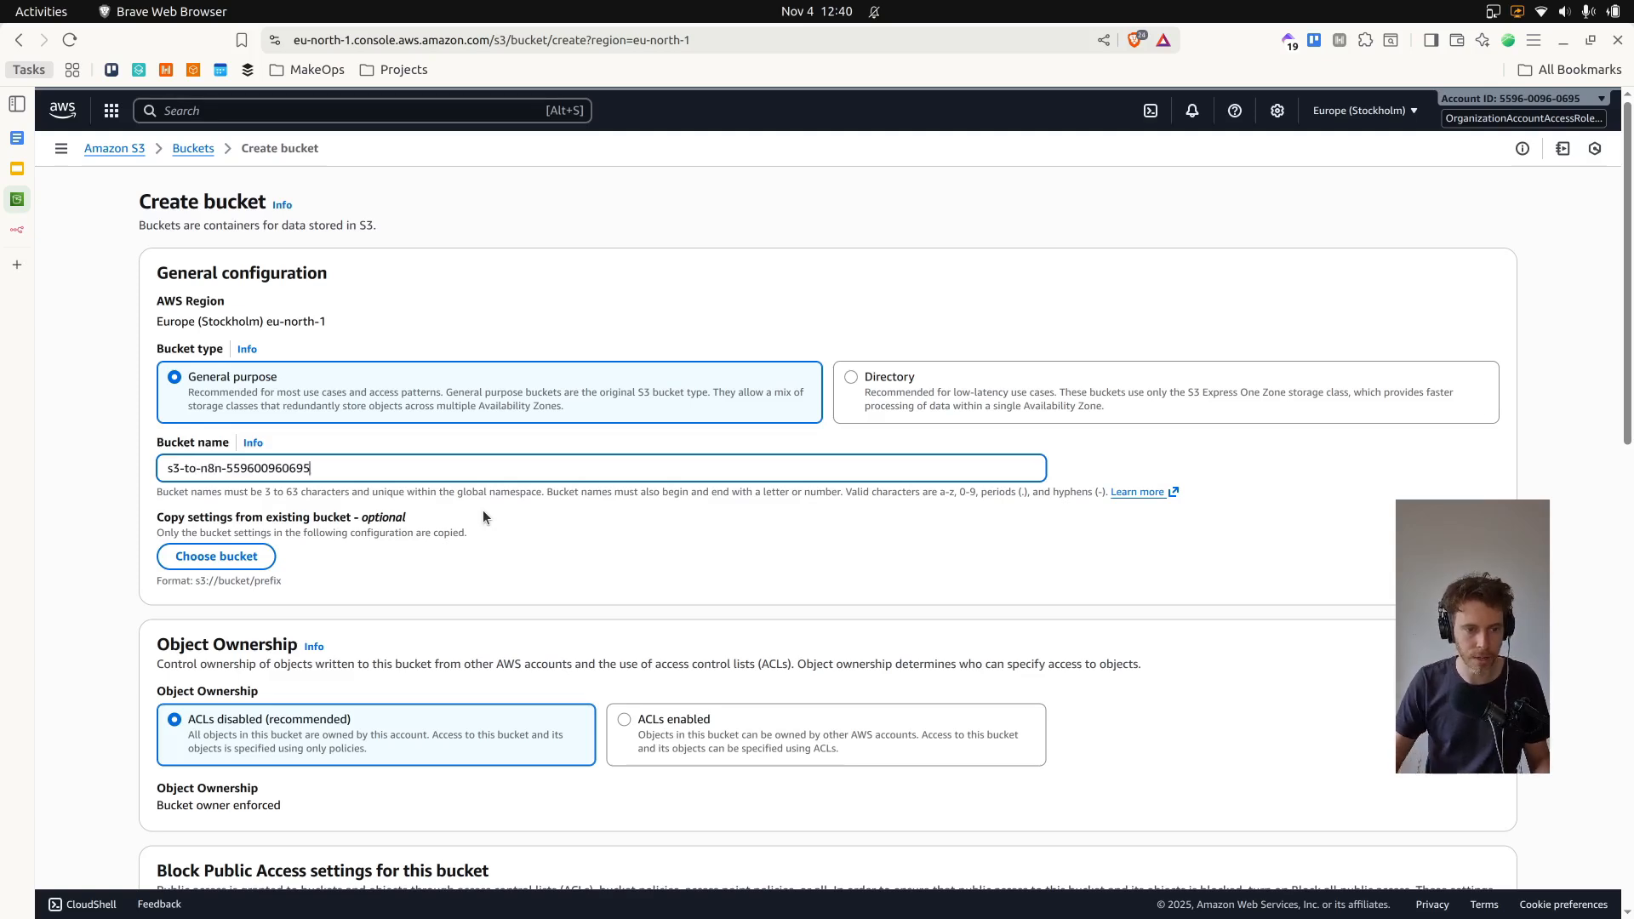
left_click(120, 418)
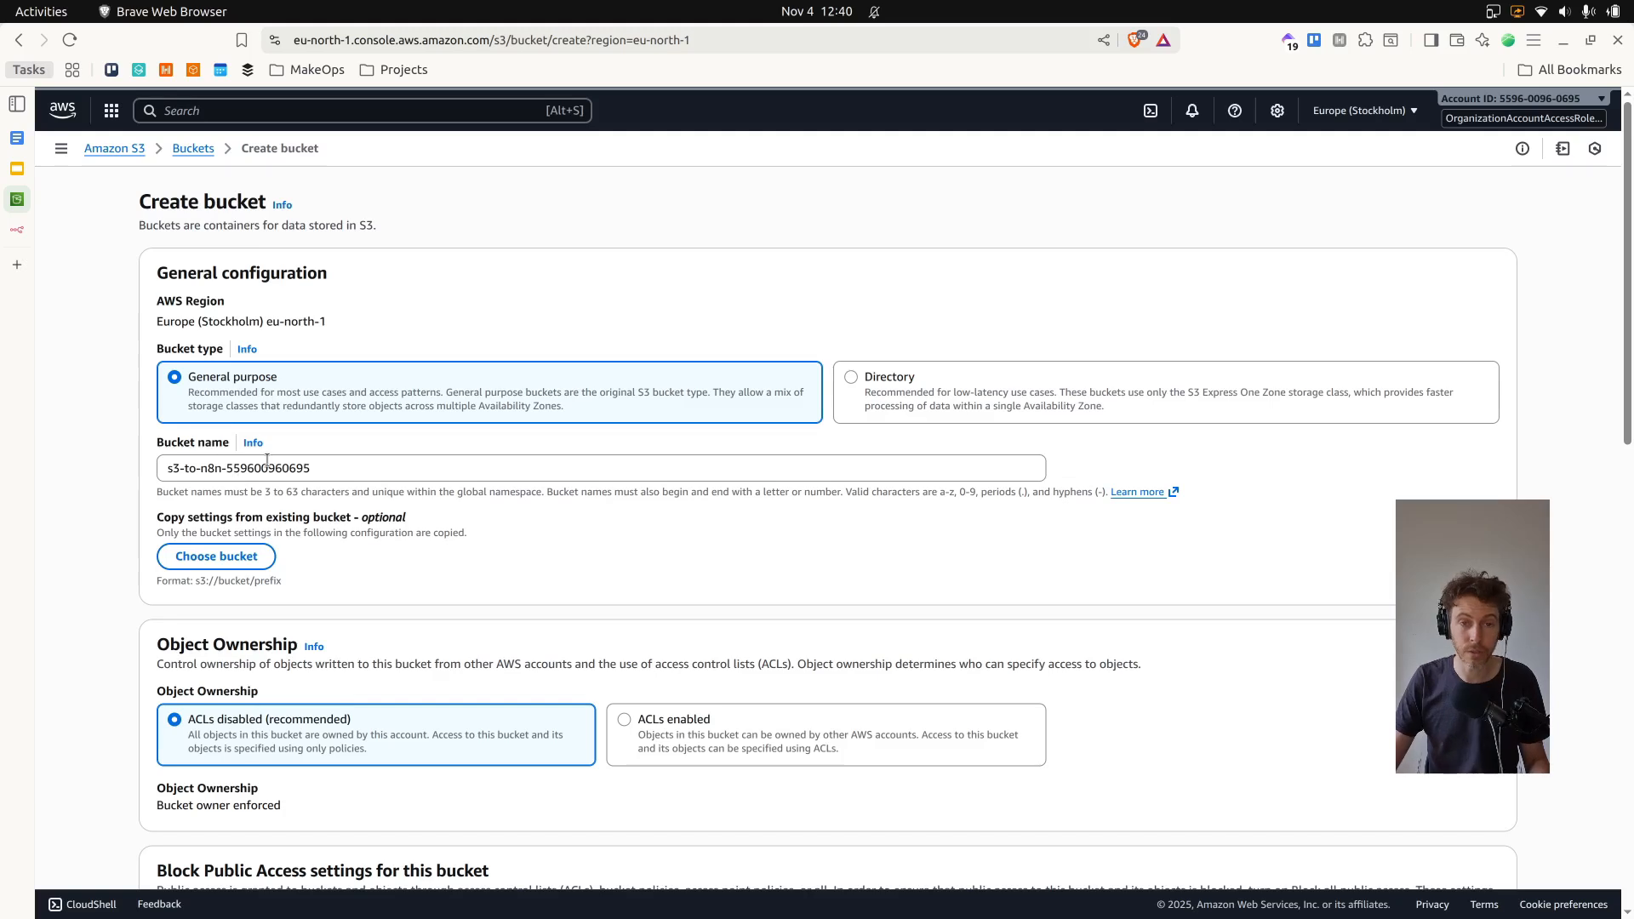
Review the ownership, versioning, tag and encryption settings, keep the defaults, and create the bucket
scroll(346, 463, "down", 3)
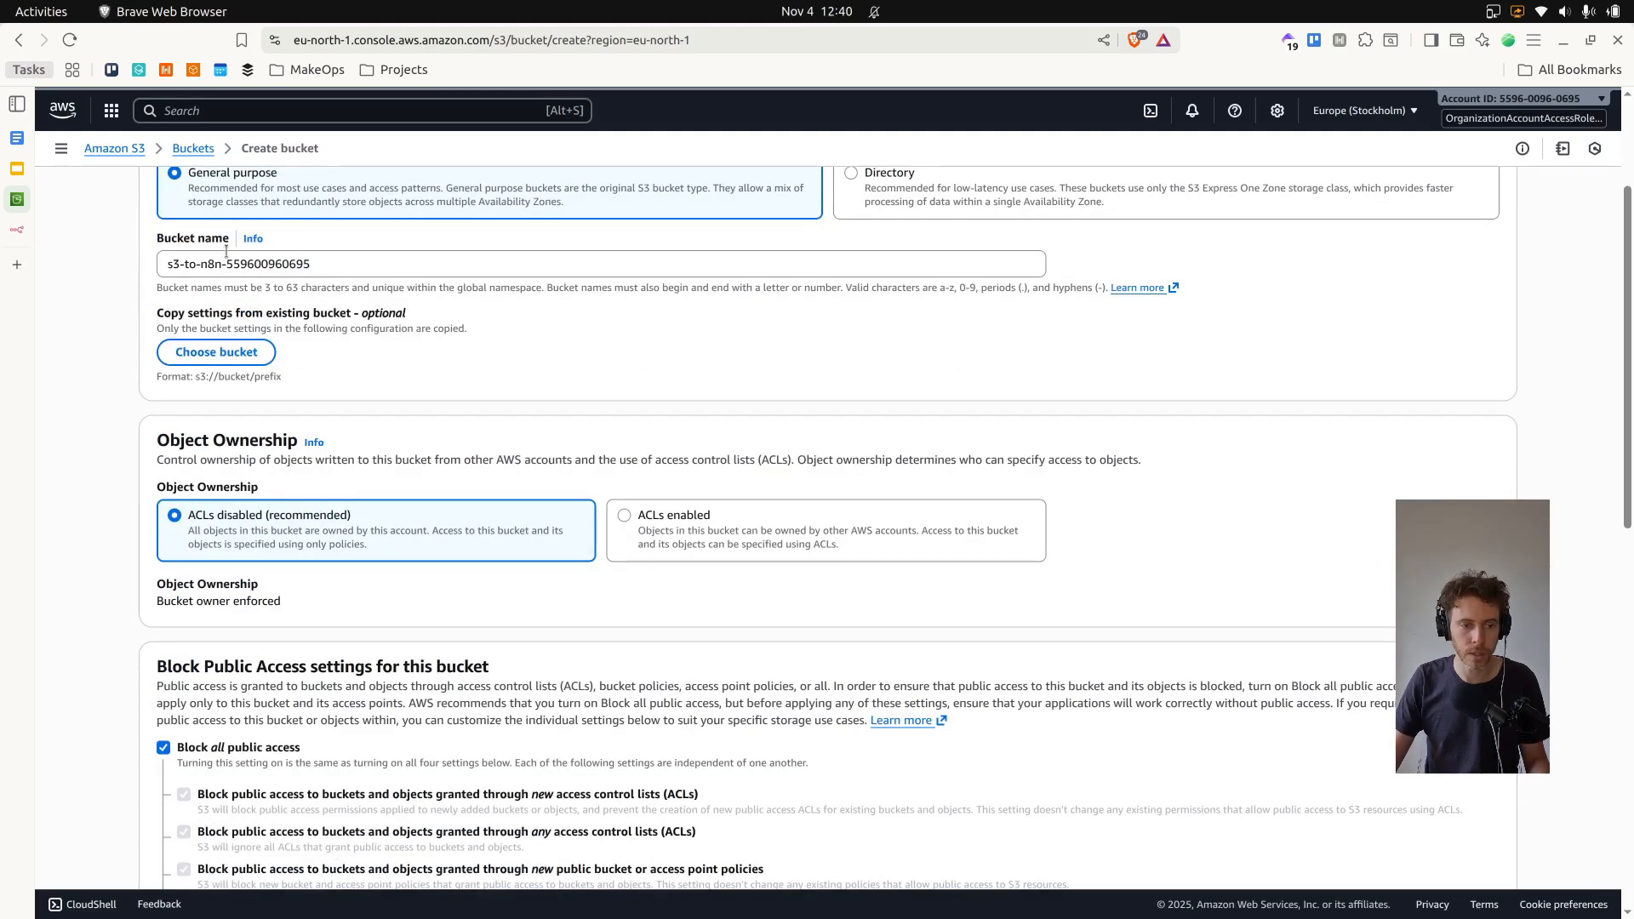
scroll(493, 368, "up", 3)
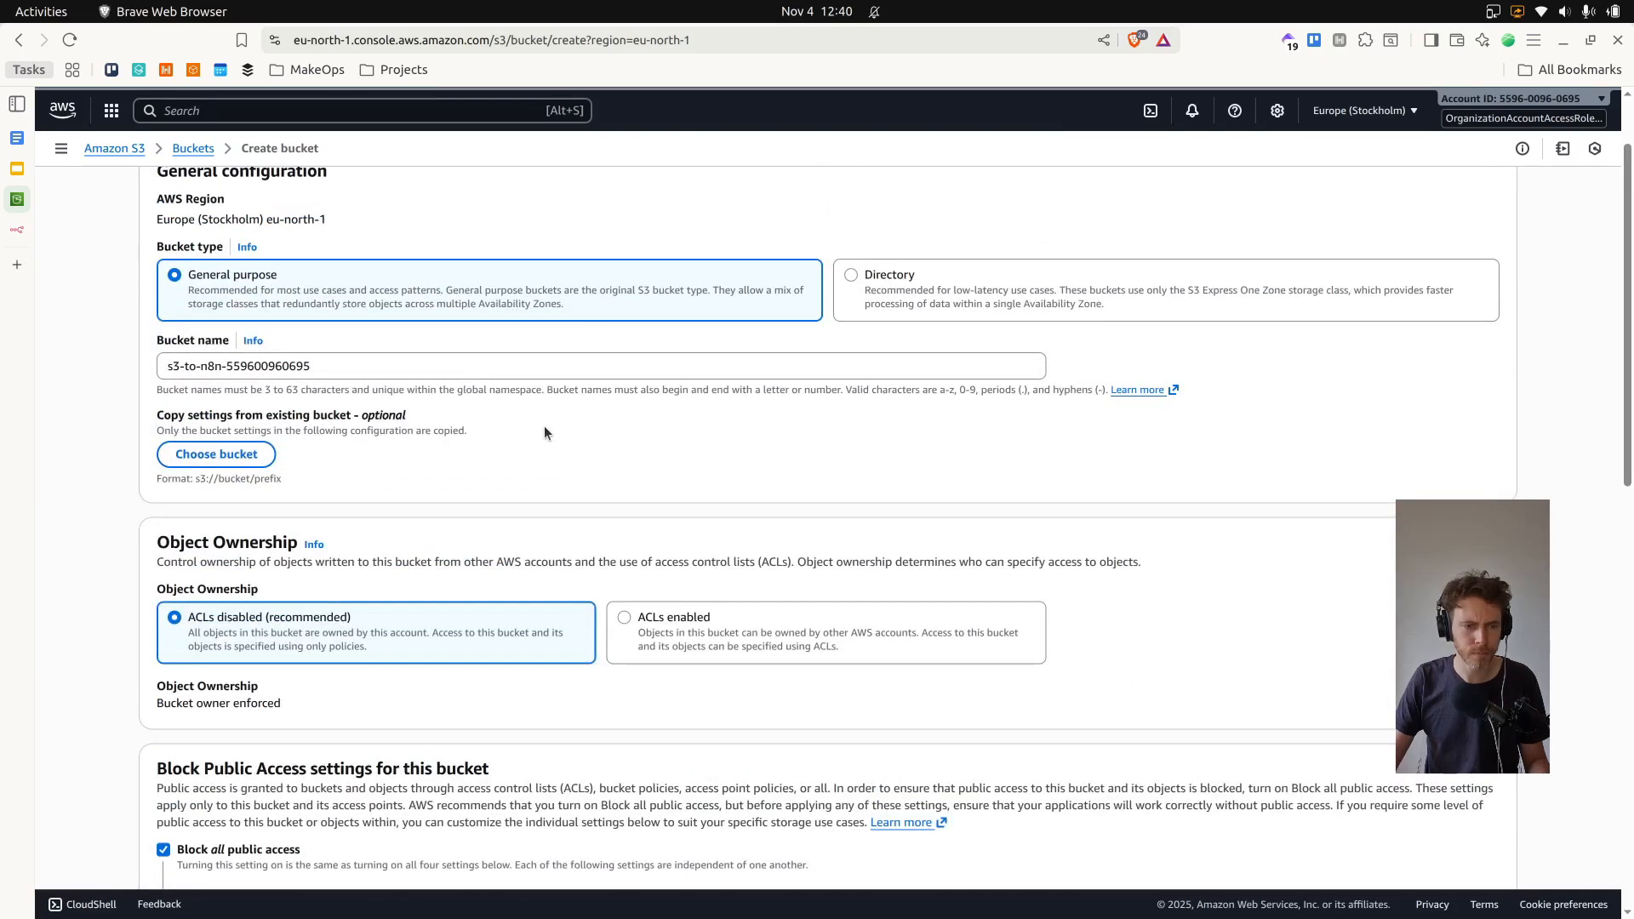
scroll(544, 431, "down", 18)
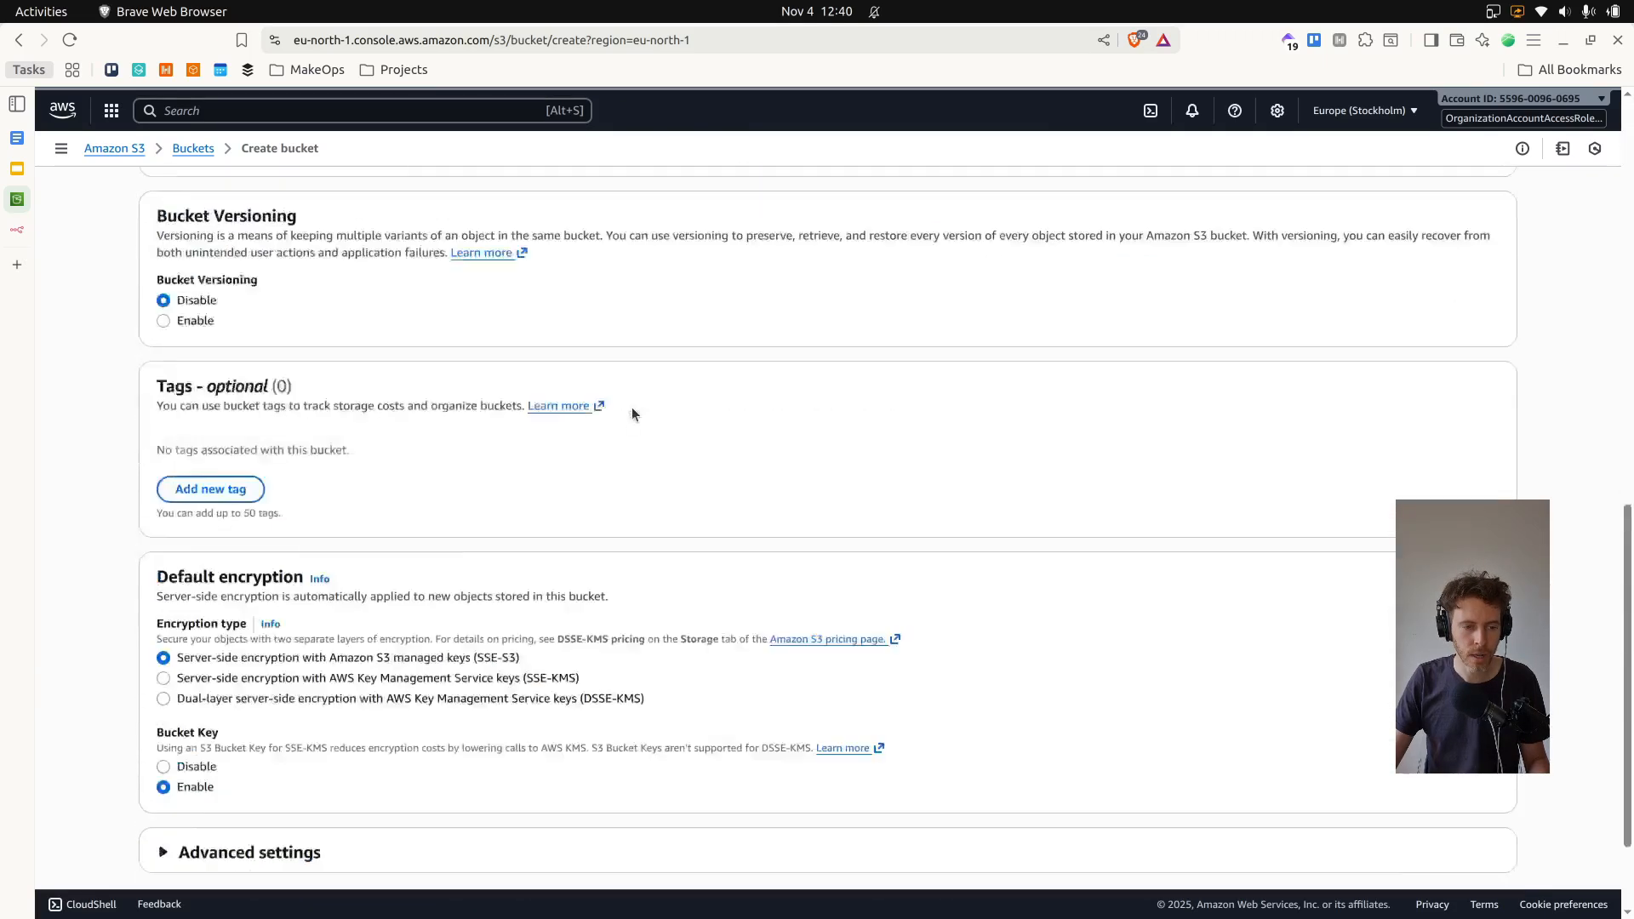
scroll(629, 426, "up", 1)
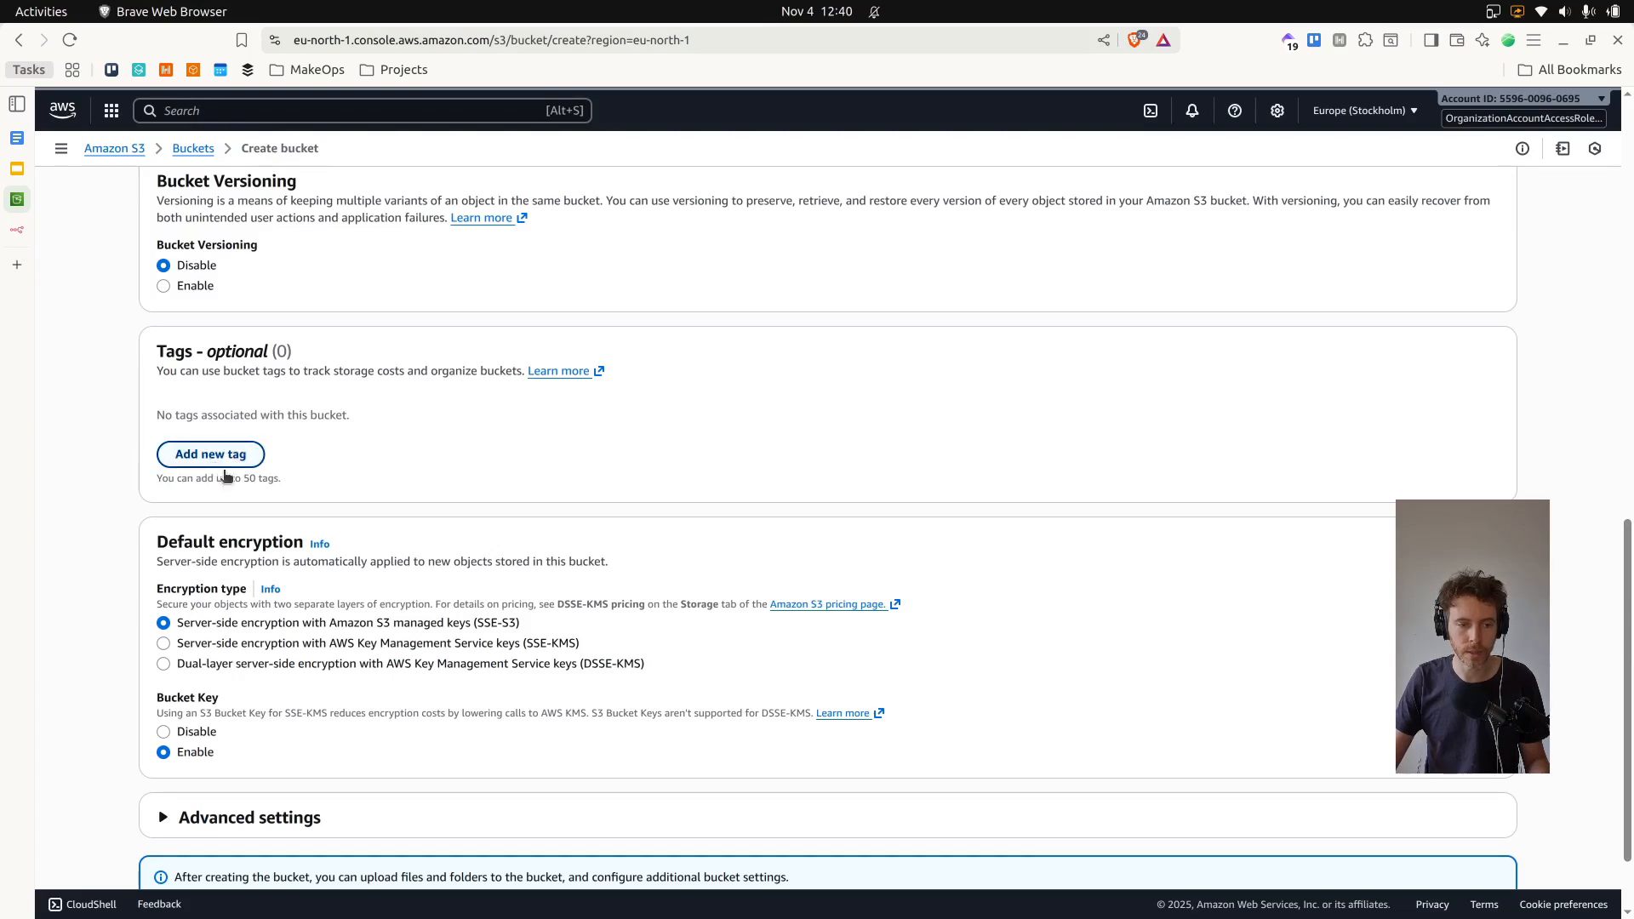
scroll(492, 502, "up", 2)
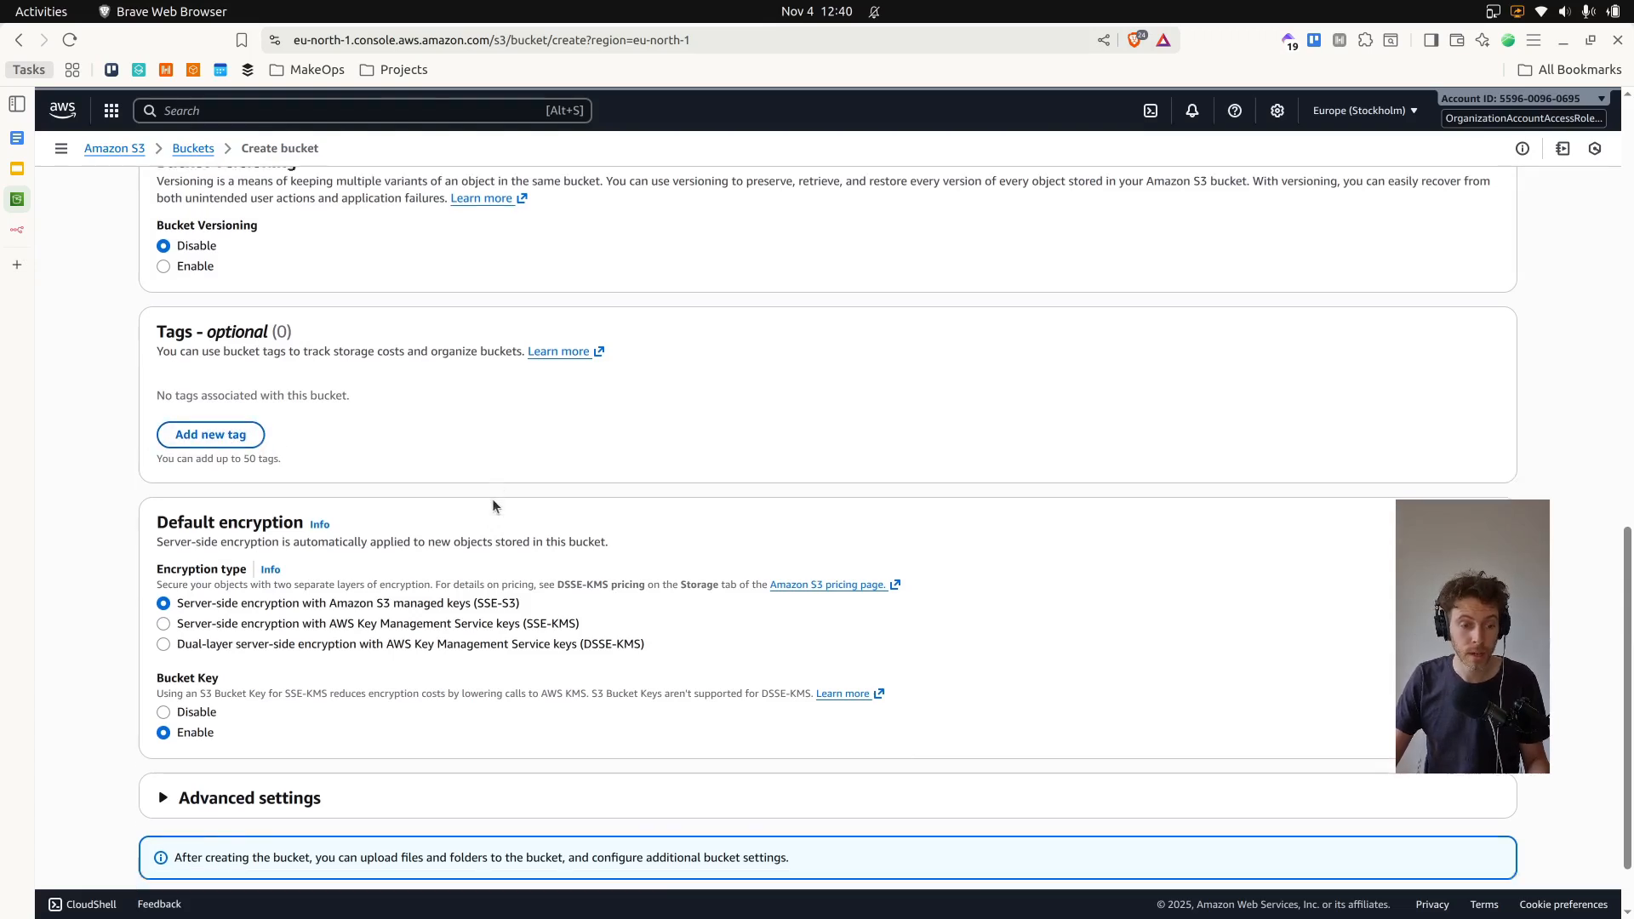
scroll(492, 498, "up", 10)
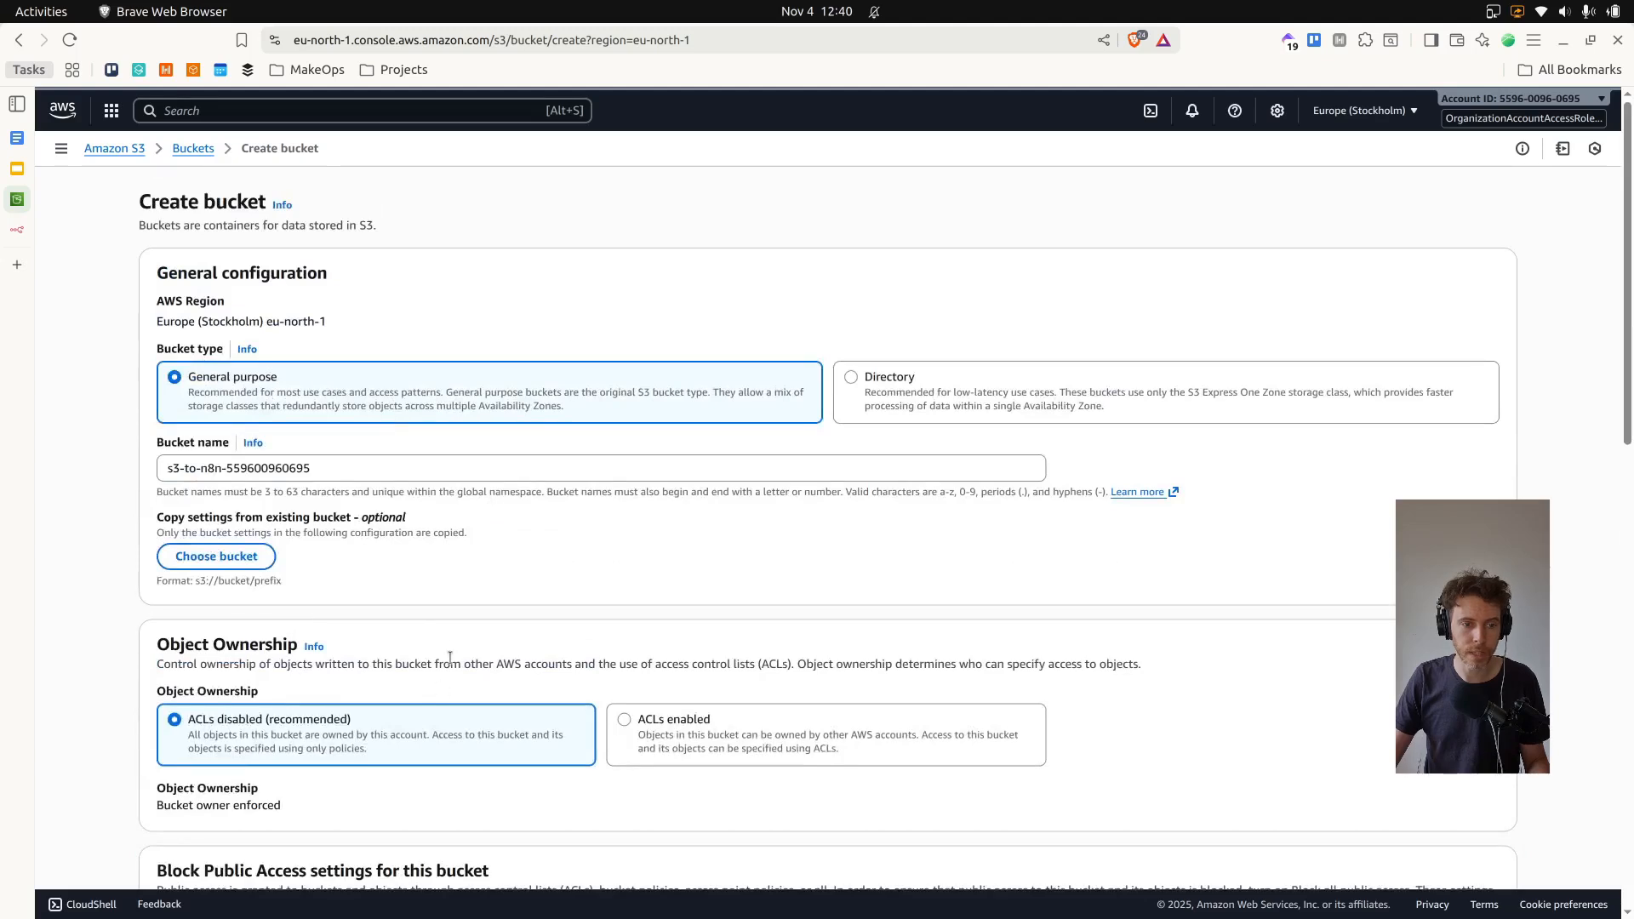
scroll(1149, 596, "down", 15)
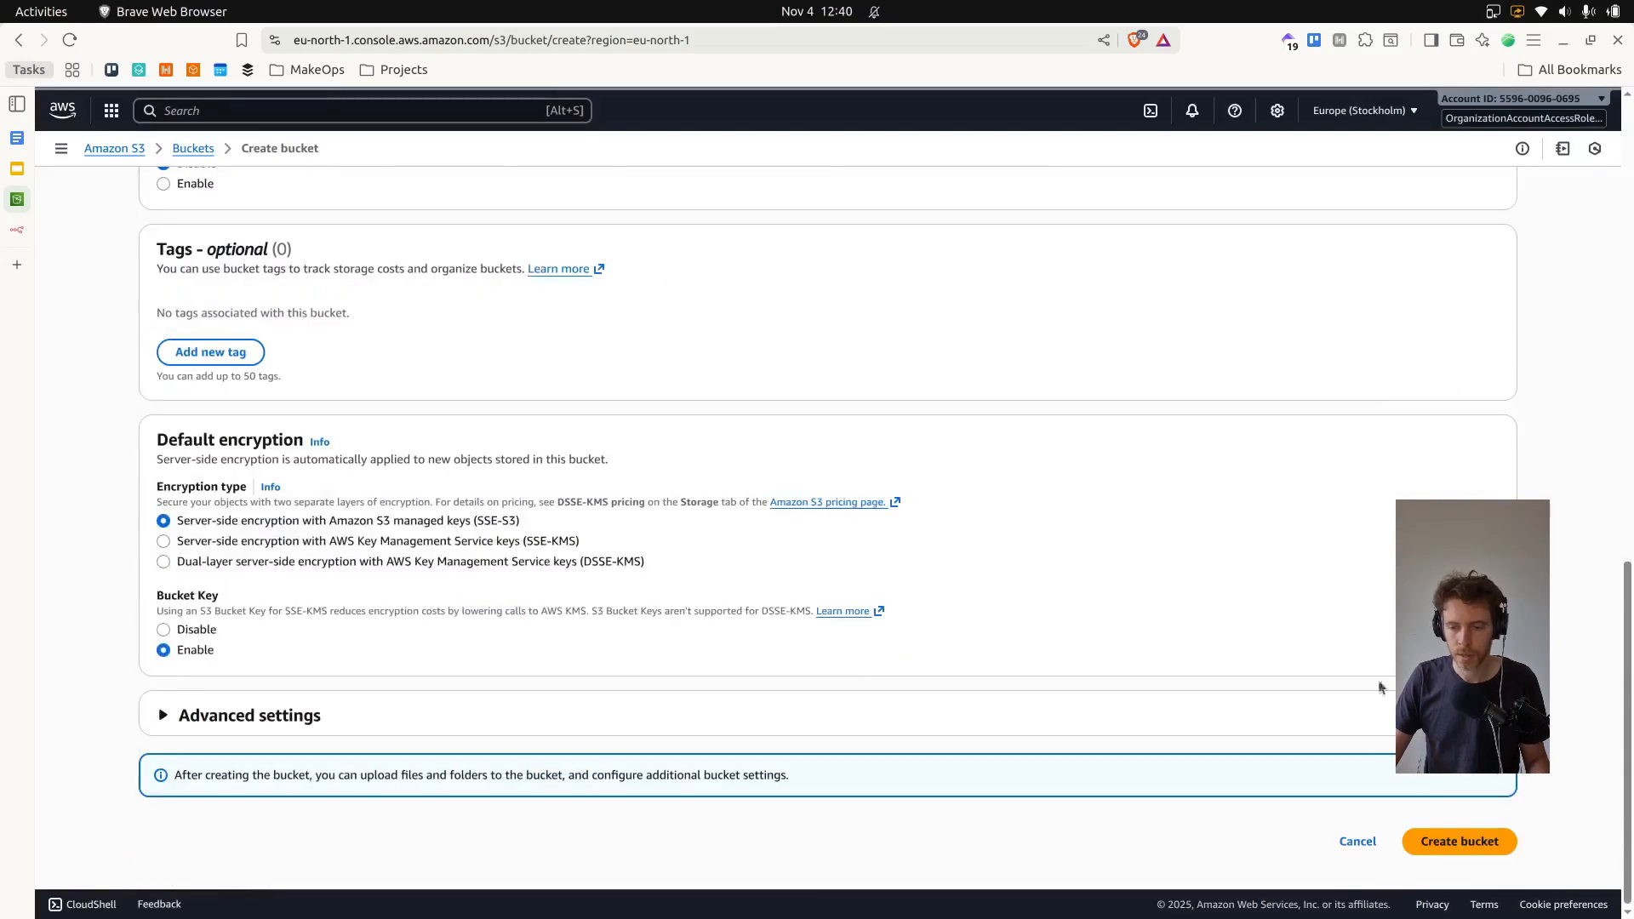
left_click(1471, 854)
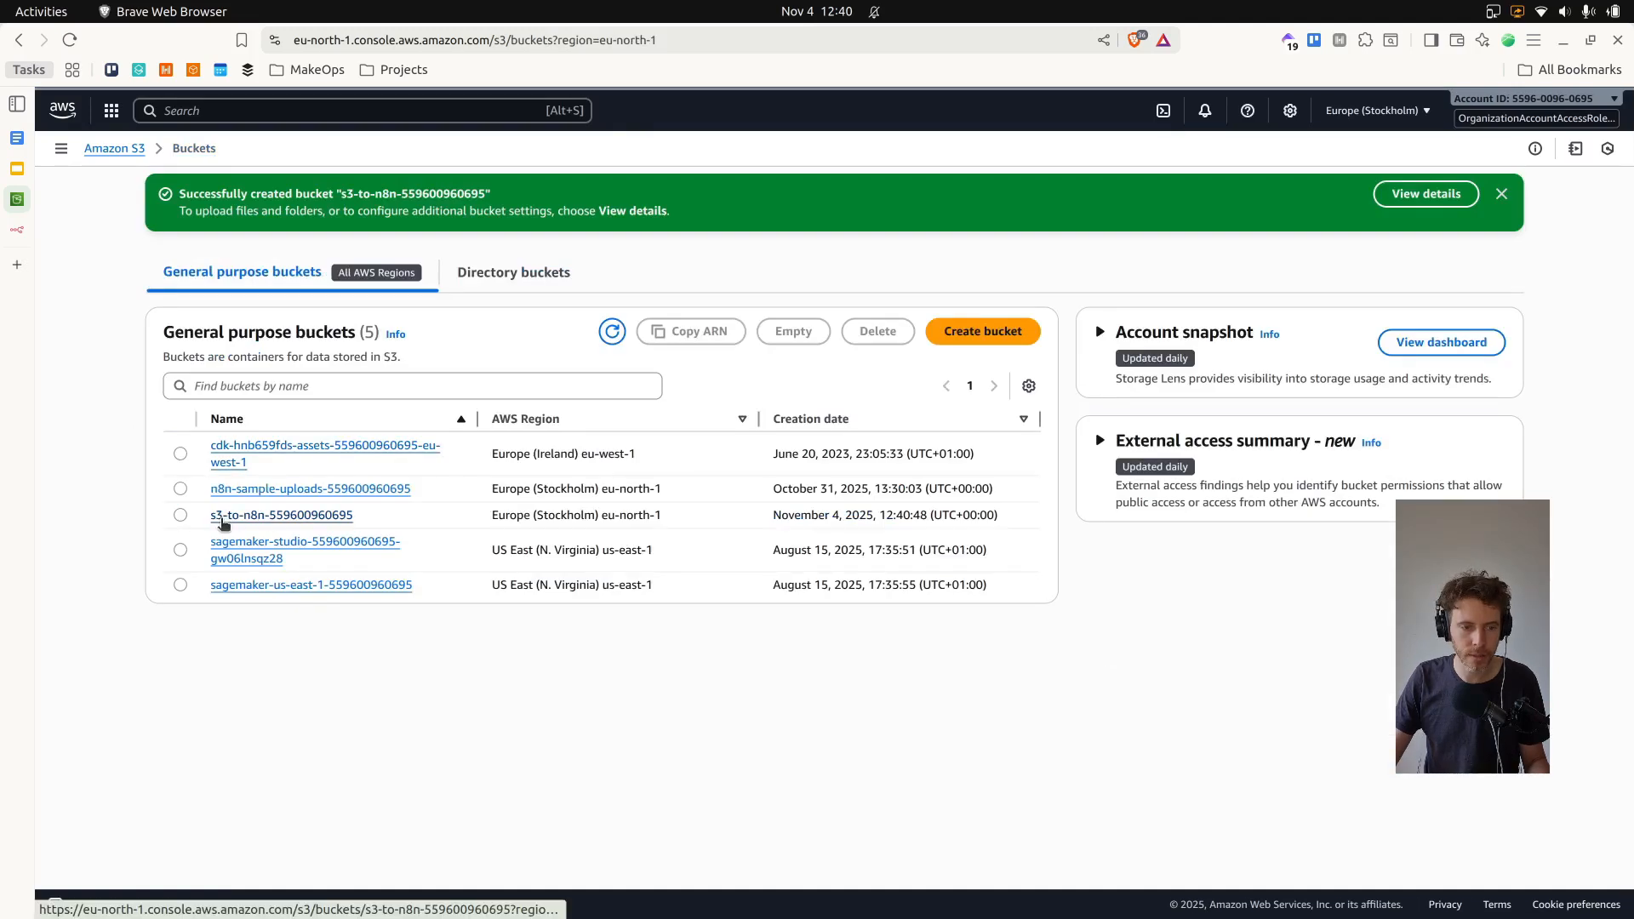
Open the new s3-to-n8n bucket's properties and go to the Event notifications and Amazon EventBridge settings
left_click(228, 516)
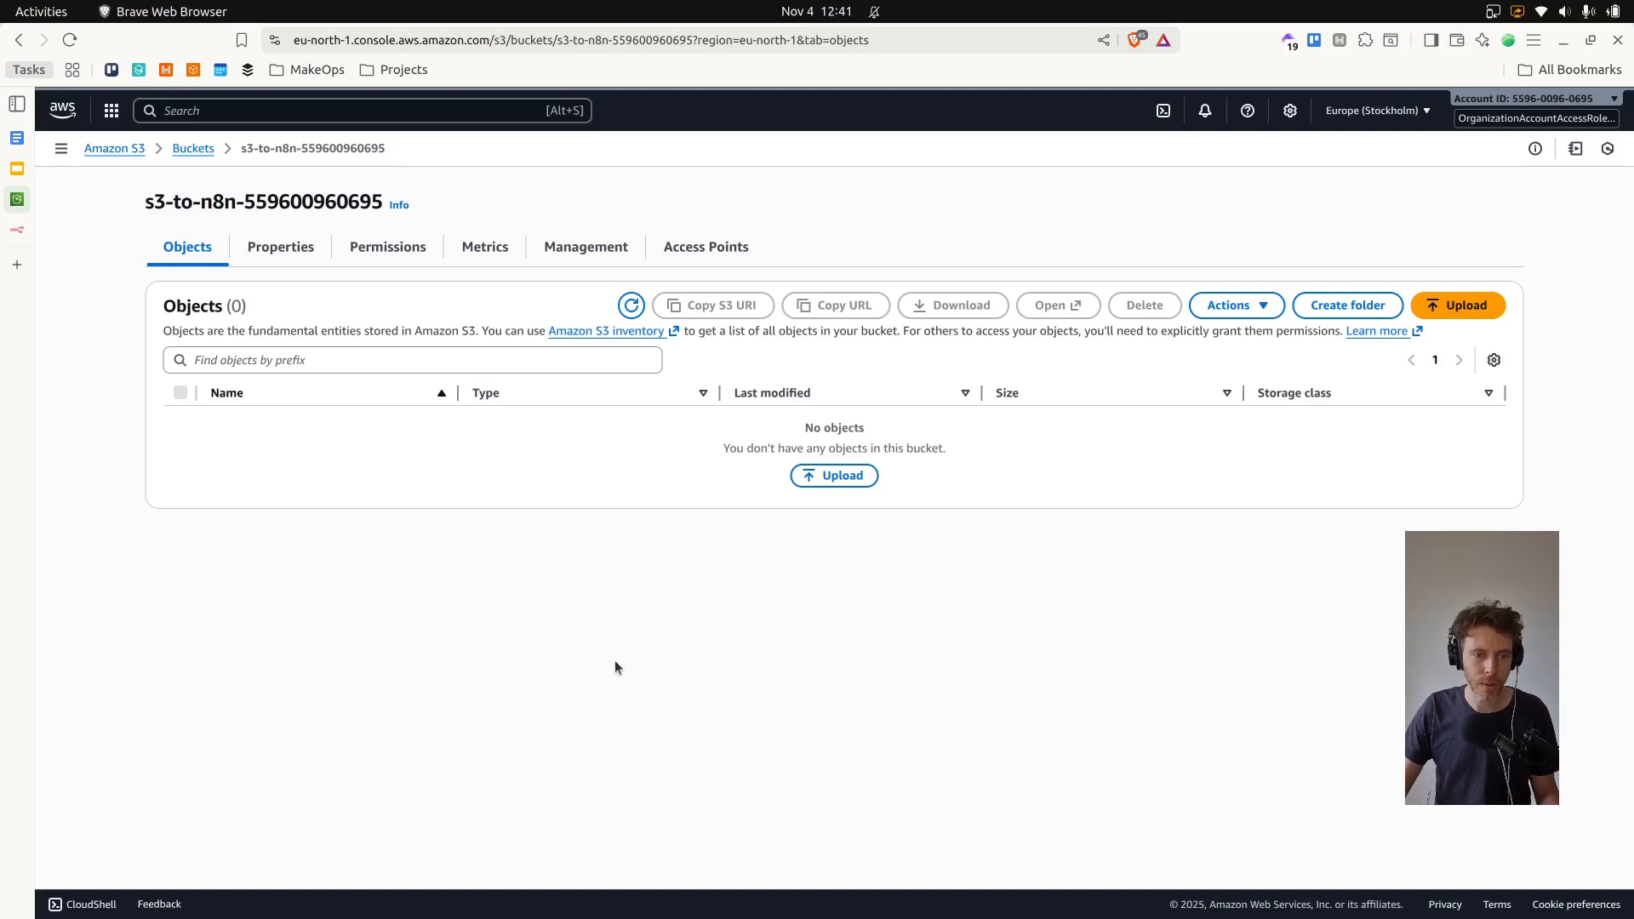
left_click(288, 253)
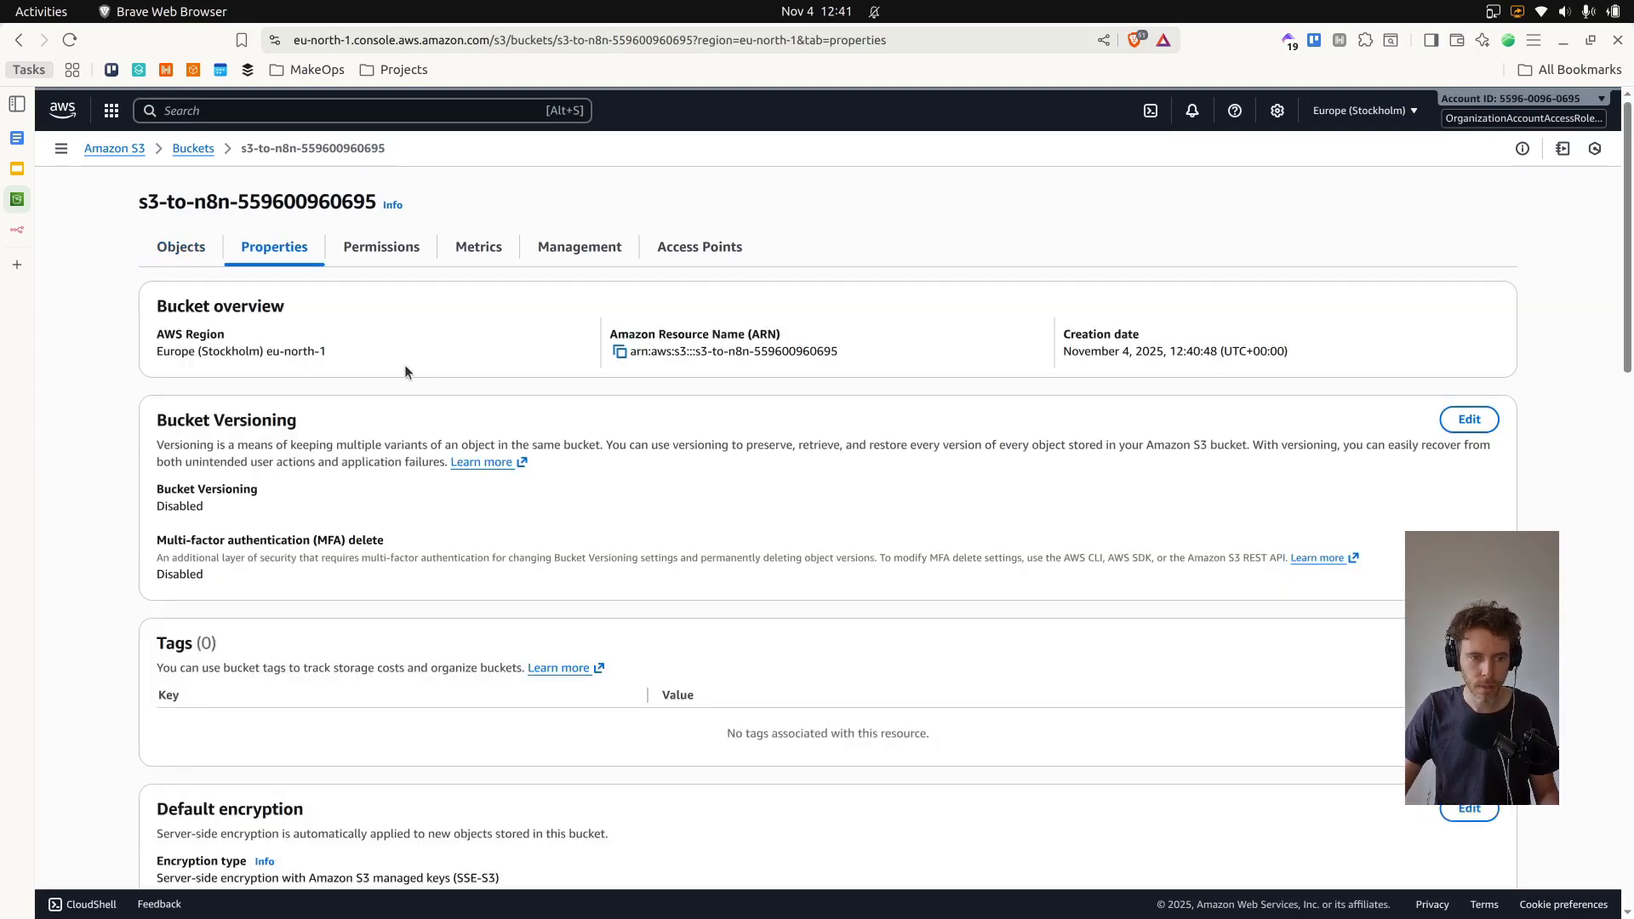
scroll(449, 365, "down", 10)
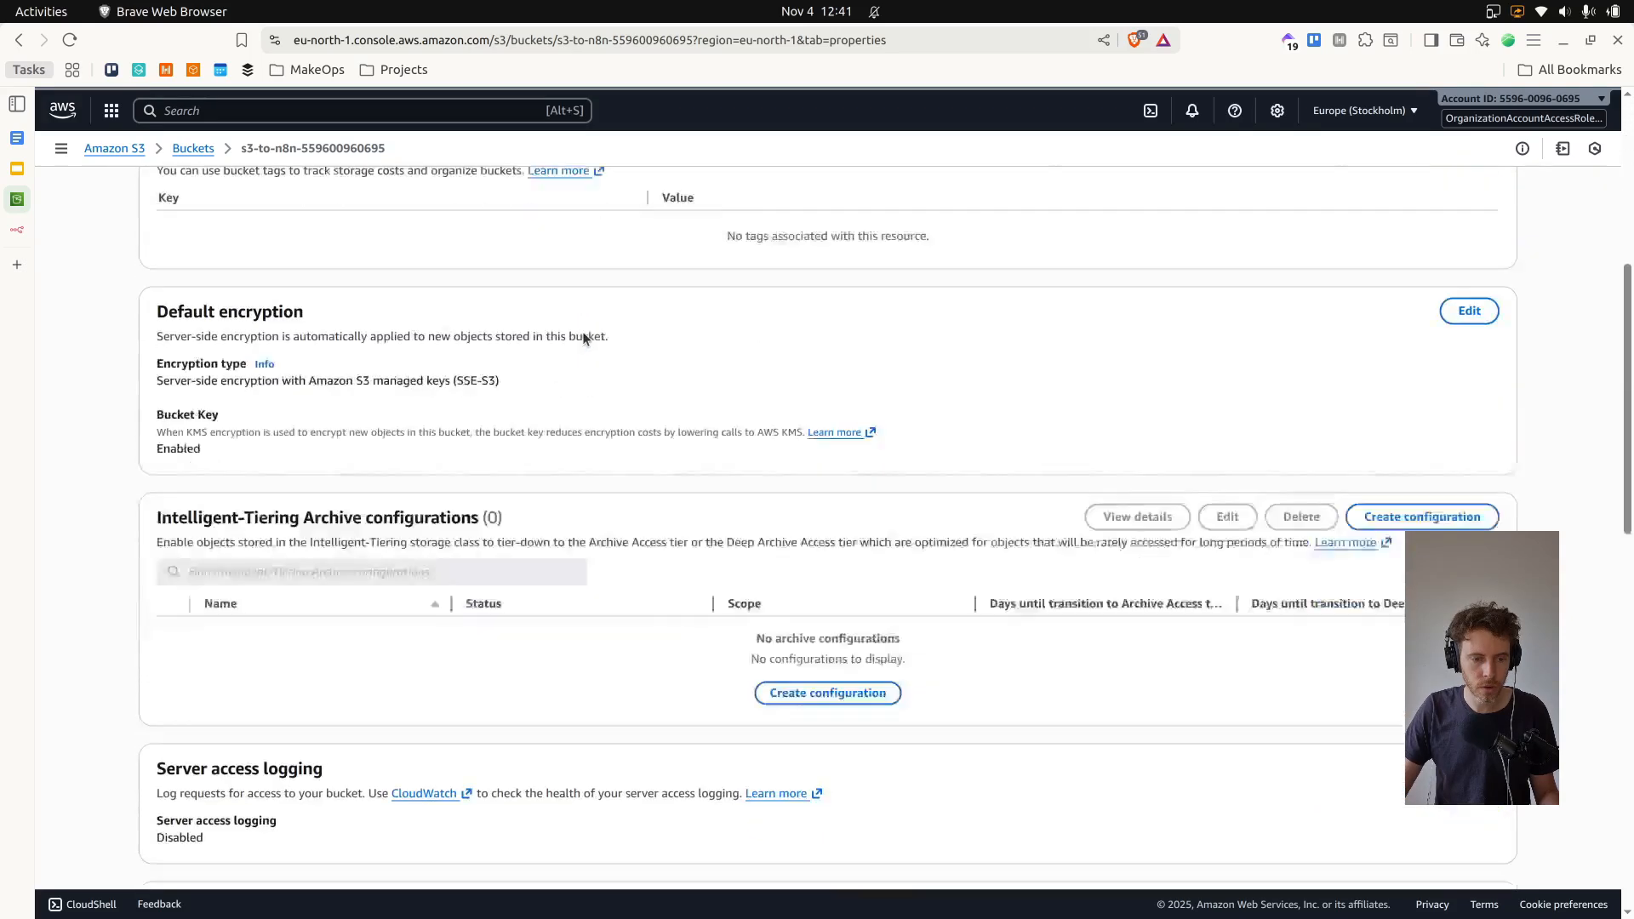
scroll(648, 375, "down", 5)
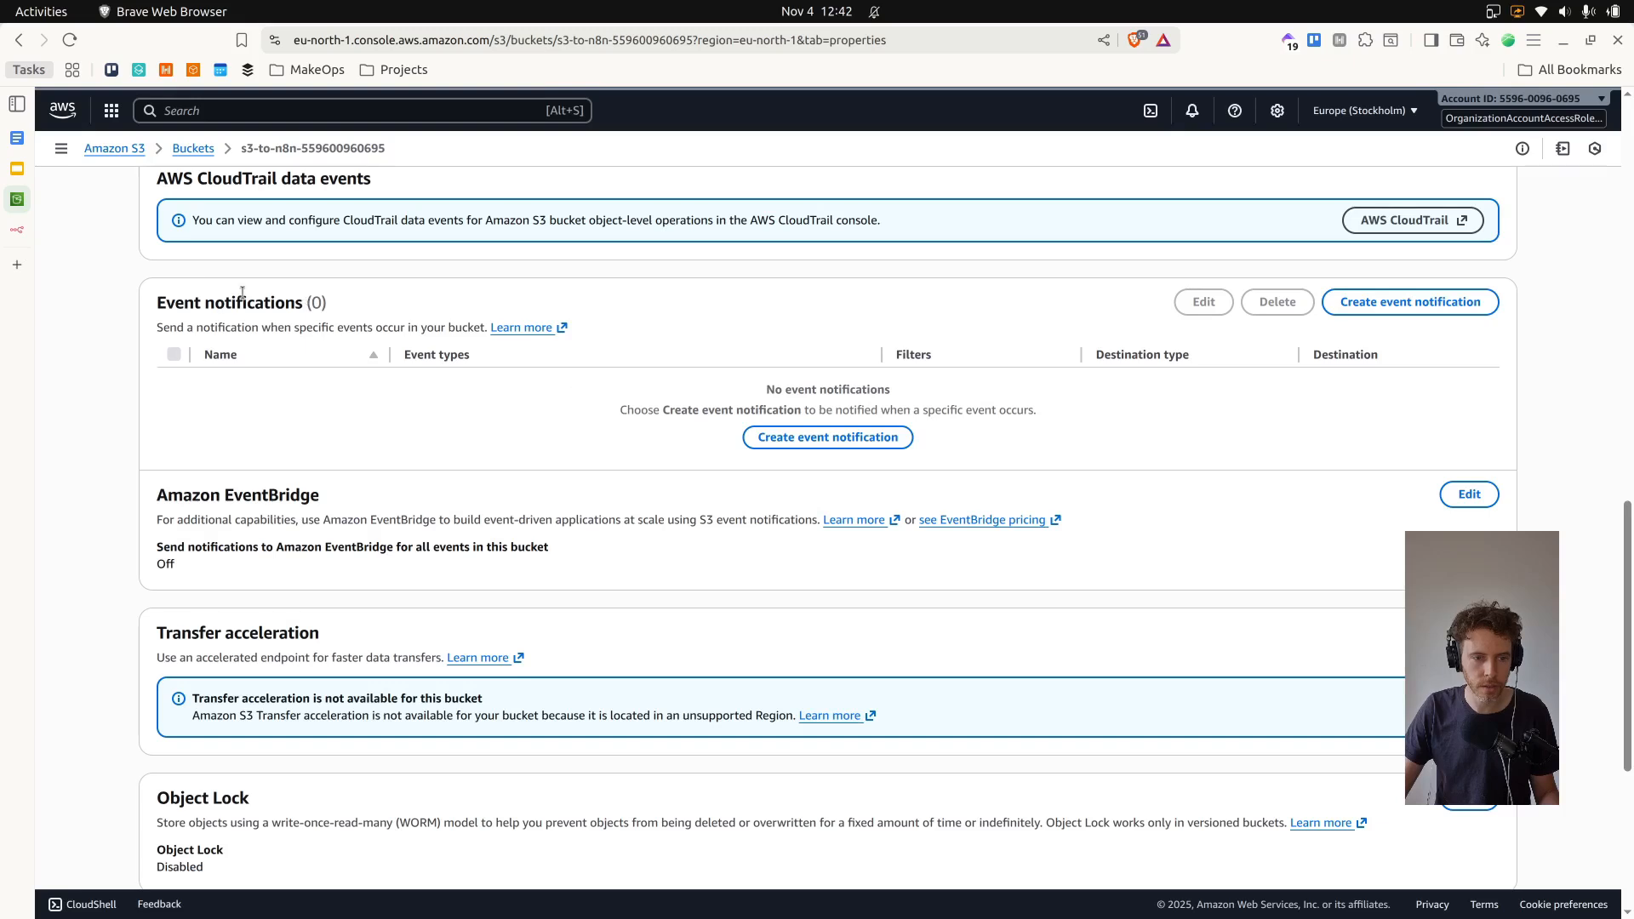
scroll(299, 366, "down", 1)
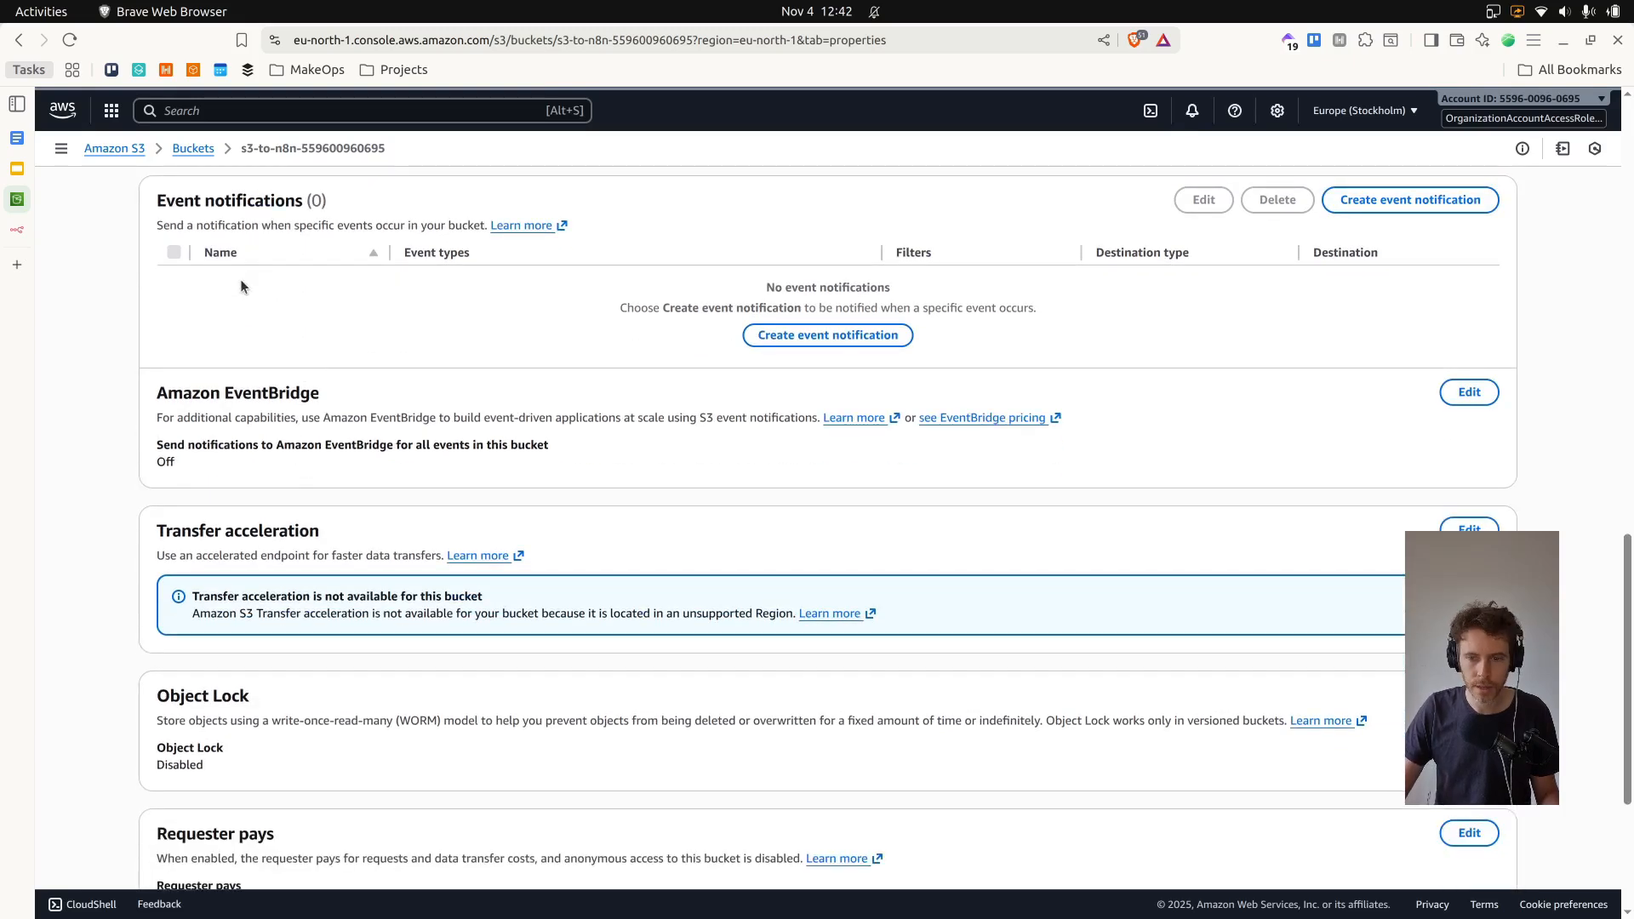
Examine whether the bucket sends notifications to Amazon EventBridge for all of its events
left_click_drag(183, 396, 291, 396)
left_click(322, 400)
double_click(160, 462)
left_click(243, 471)
double_click(165, 462)
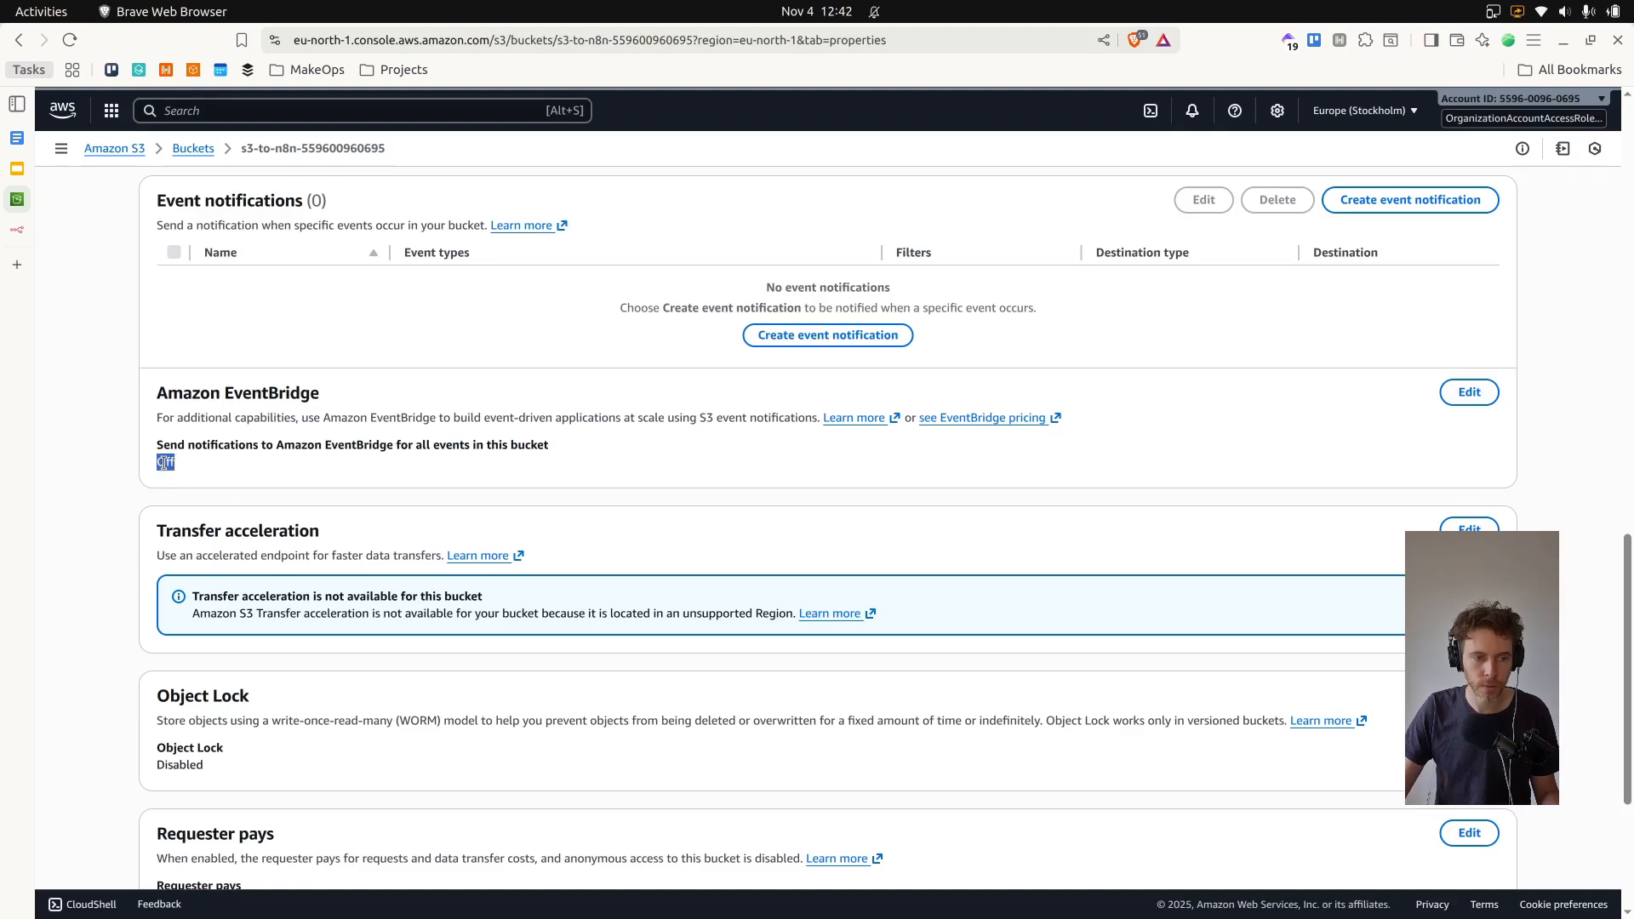
left_click(215, 454)
left_click_drag(194, 446, 416, 445)
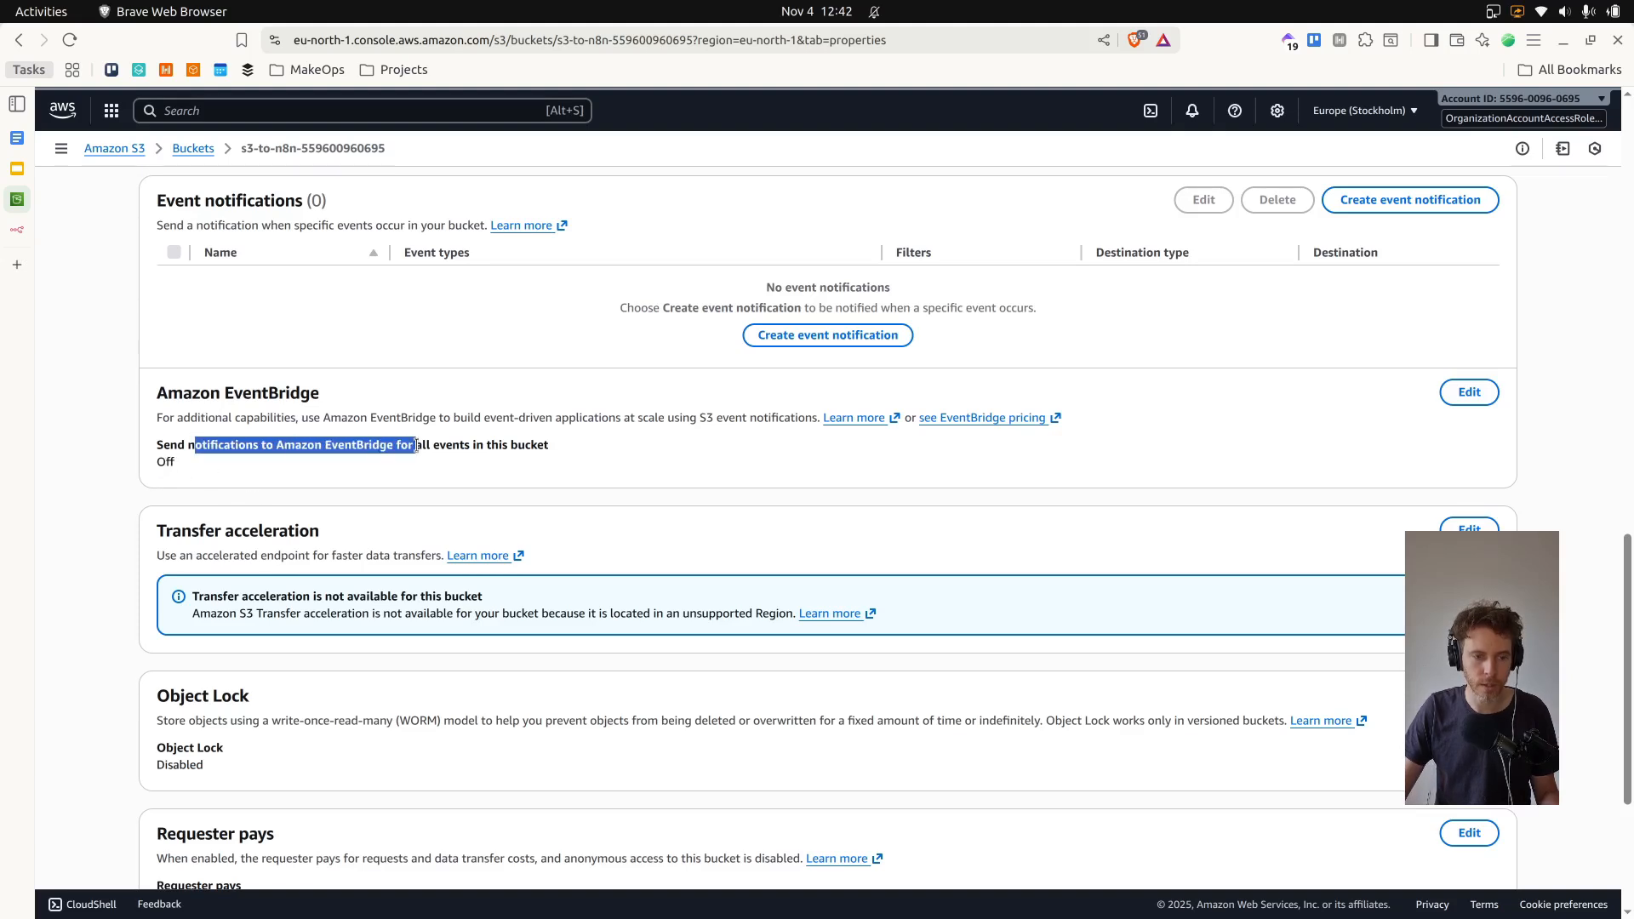
left_click(327, 469)
left_click_drag(308, 449, 388, 449)
left_click(179, 479)
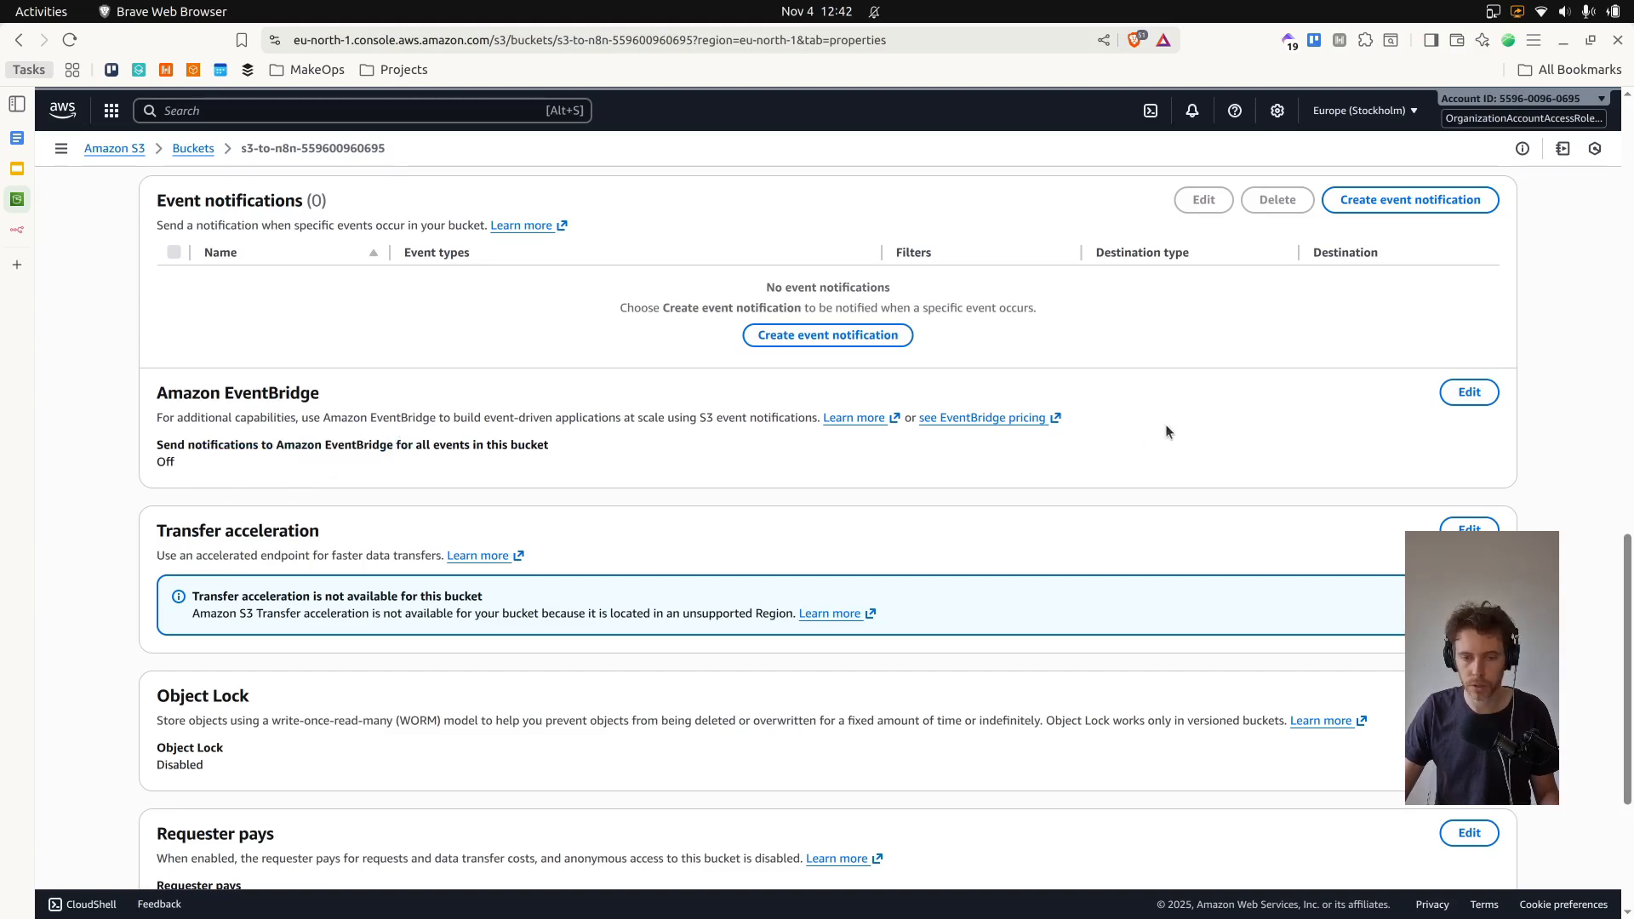
Turn on sending notifications to Amazon EventBridge for all events in the bucket, save, and check the setting
left_click(1469, 395)
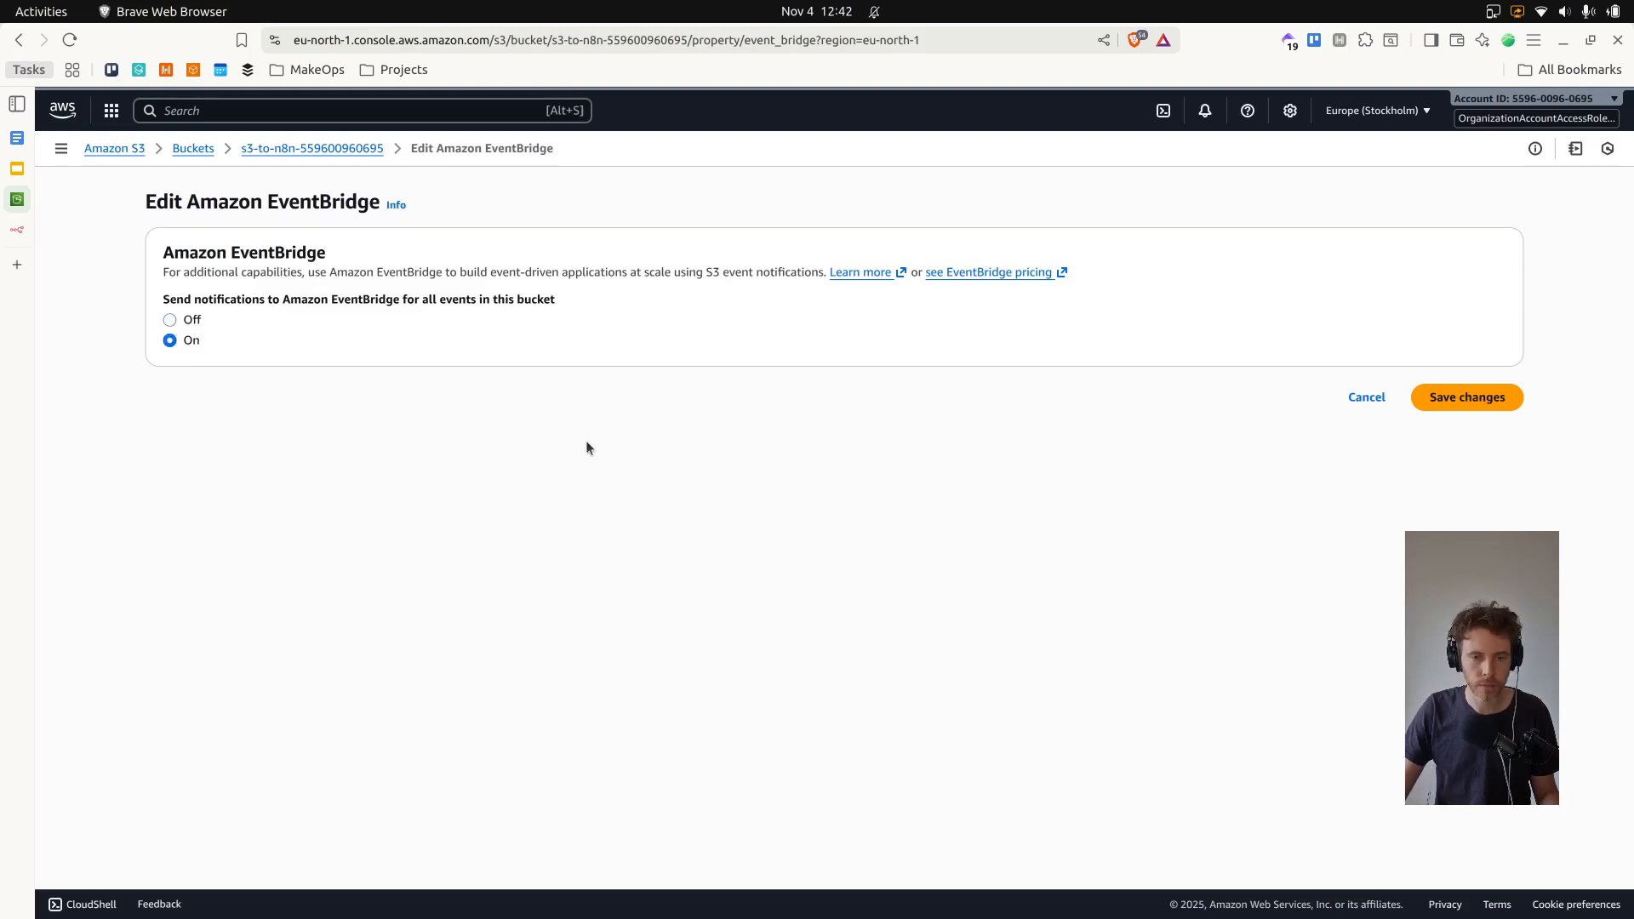
left_click(1462, 399)
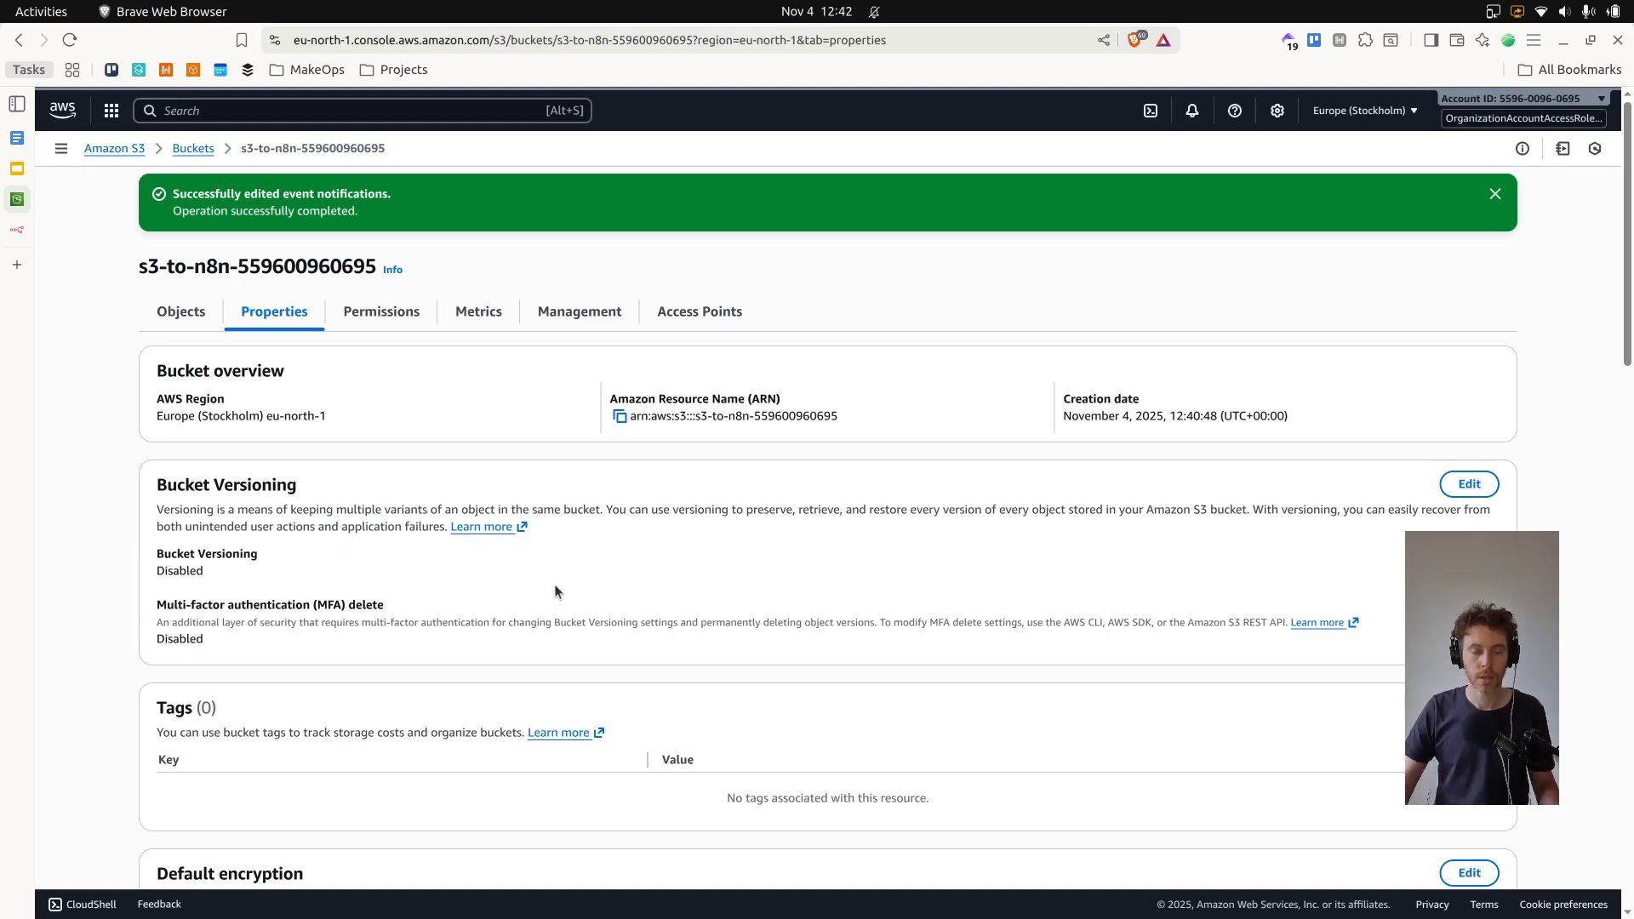
scroll(596, 502, "down", 15)
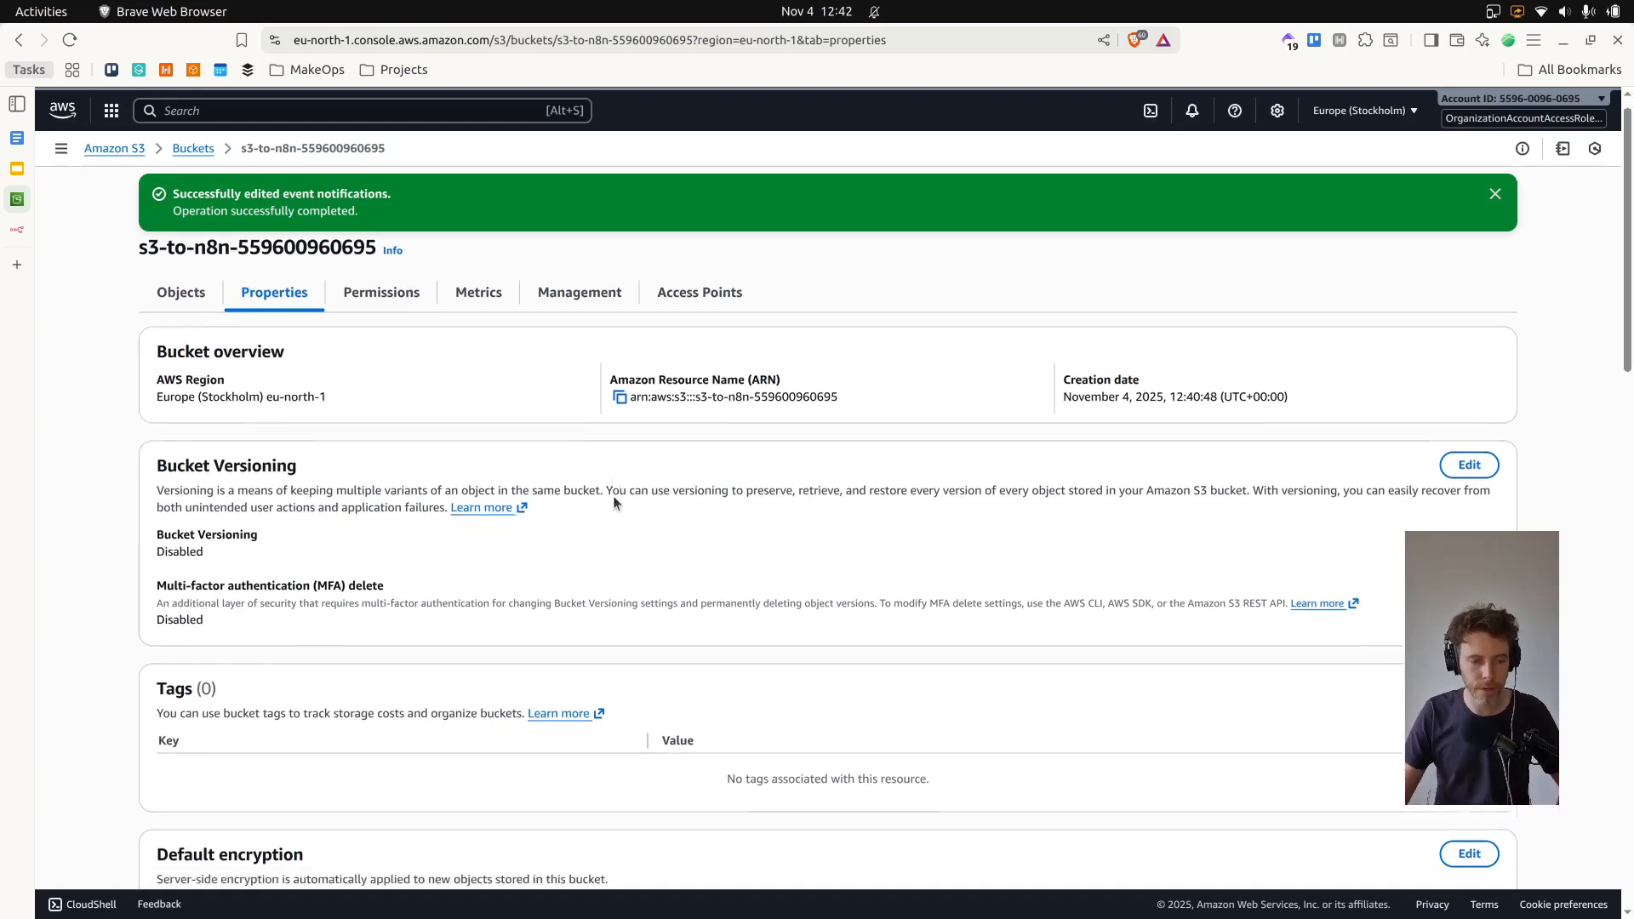
scroll(511, 557, "down", 3)
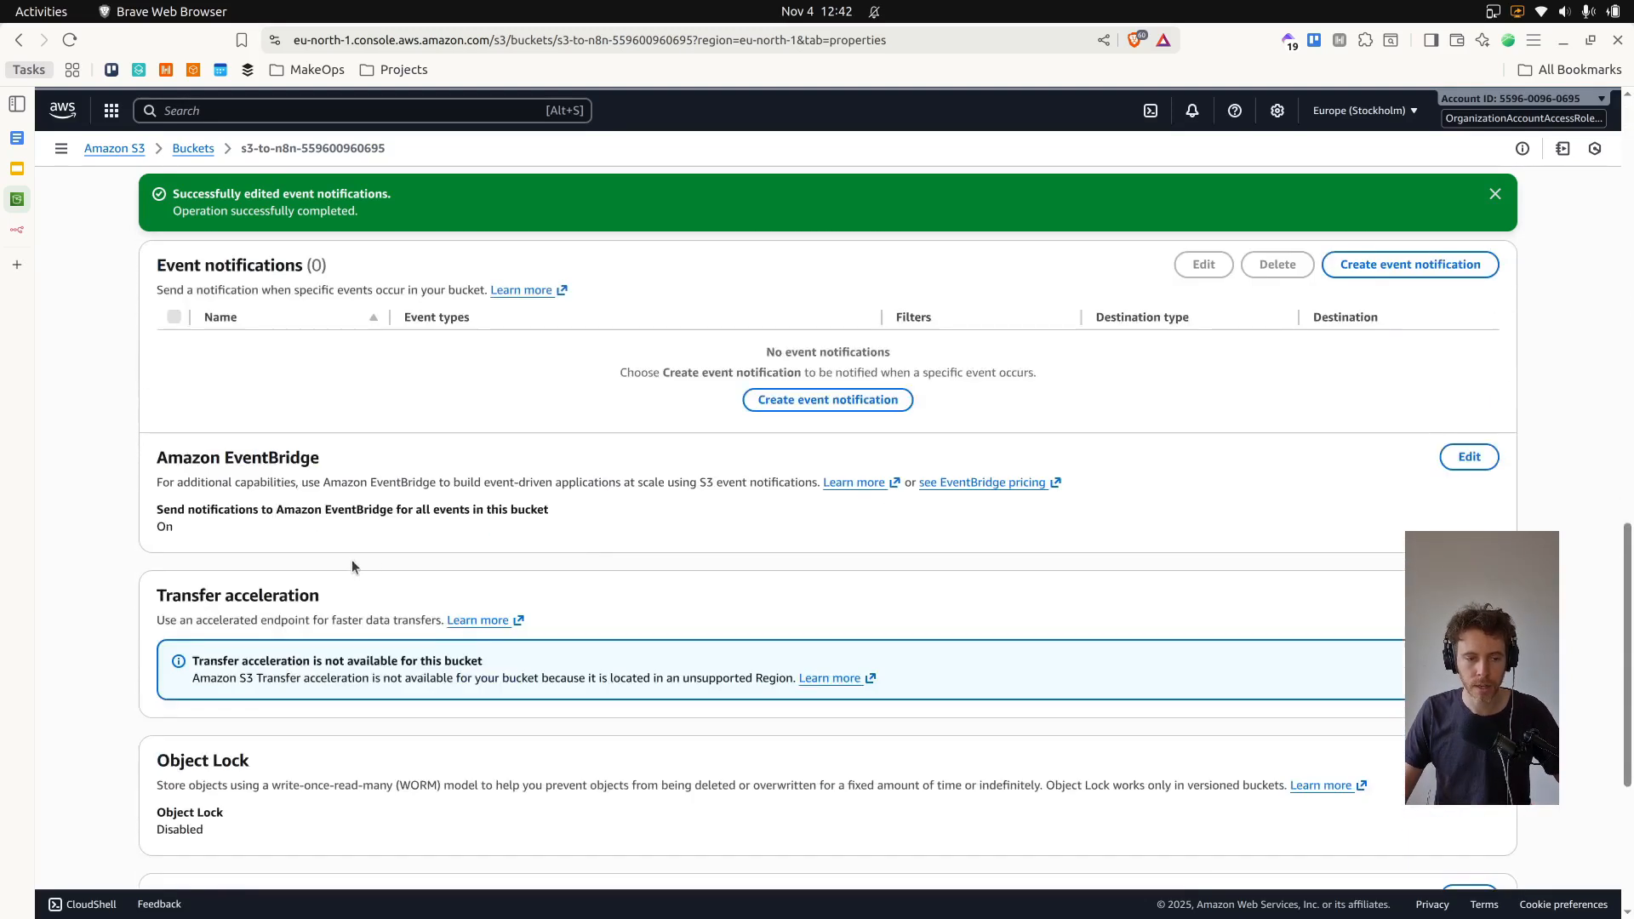
double_click(169, 525)
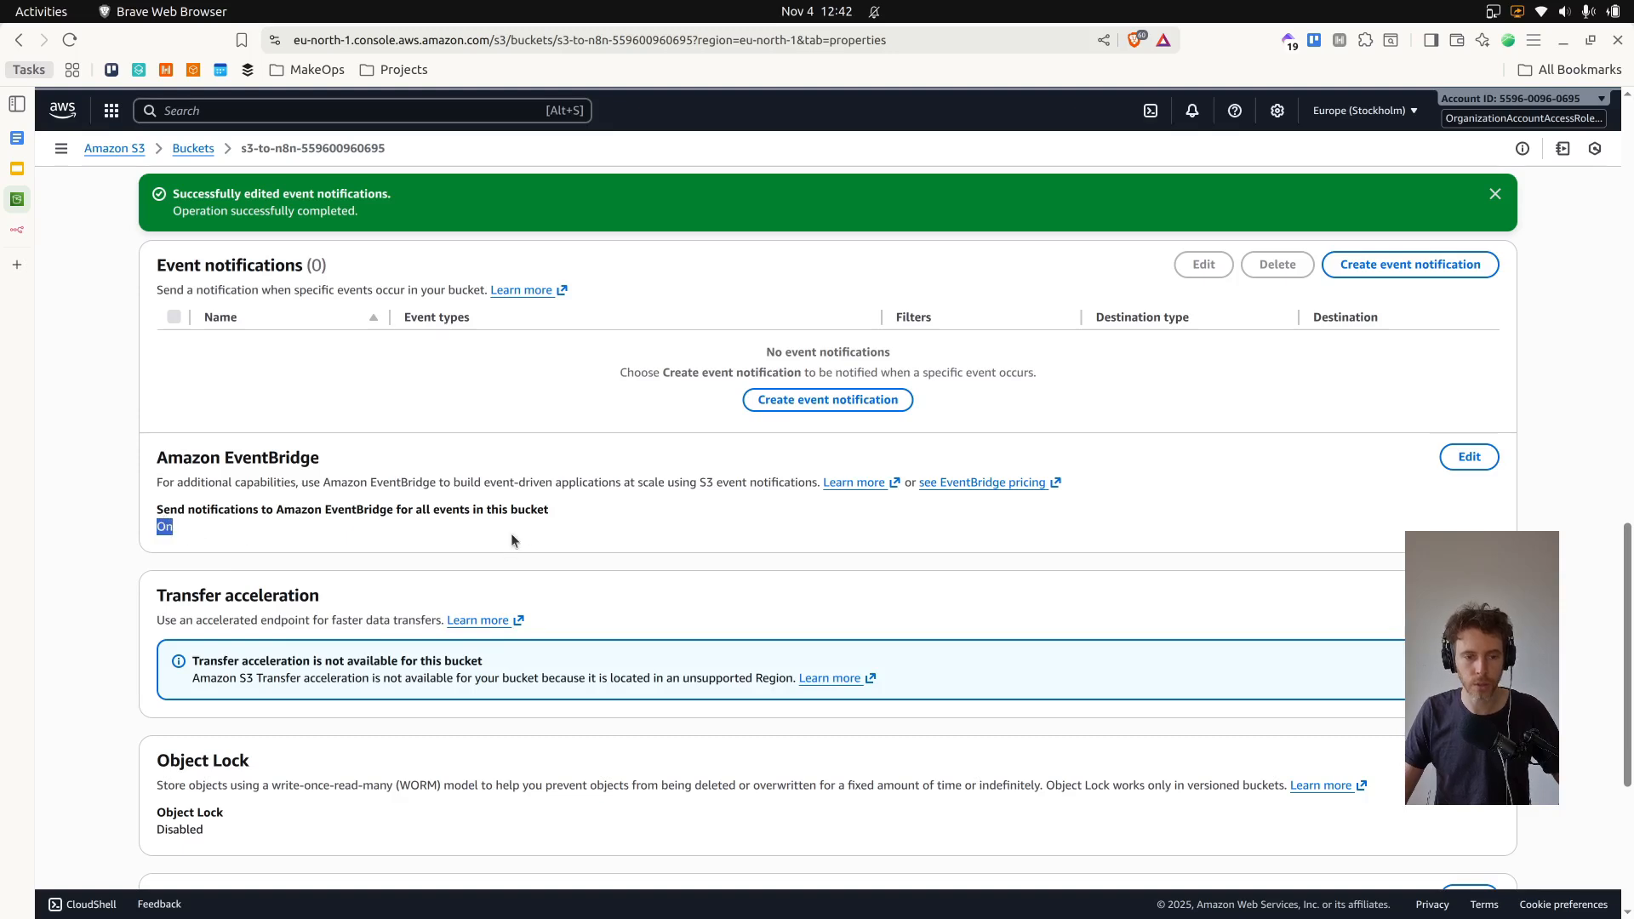
left_click(489, 511)
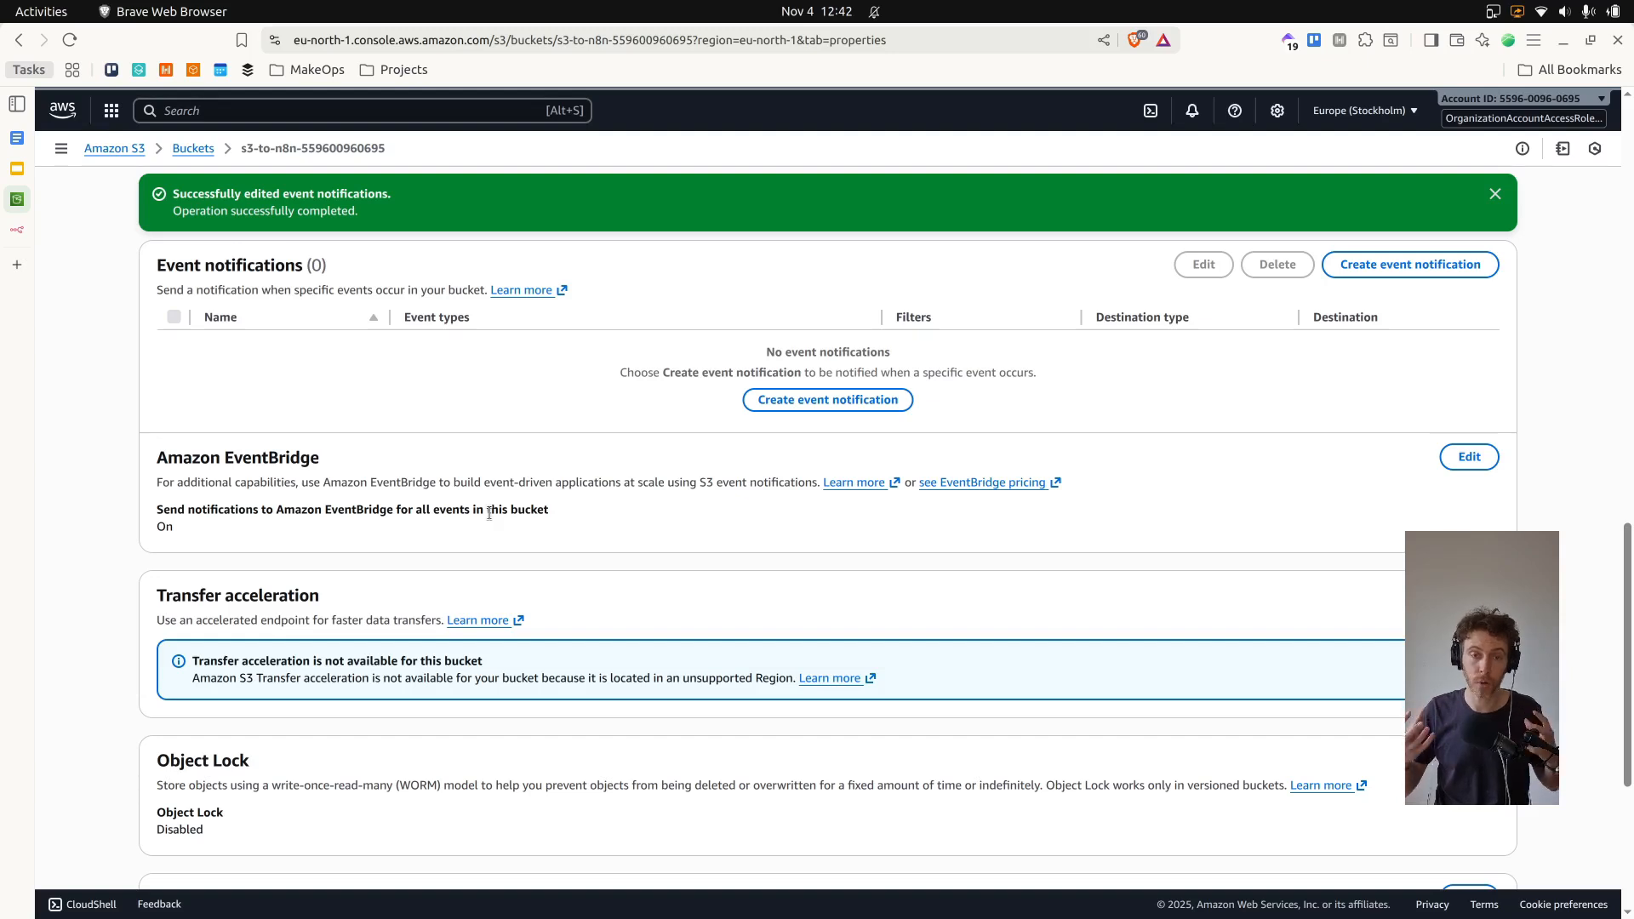
Search the AWS console for eventbridge and open the Amazon EventBridge service
scroll(592, 463, "up", 2)
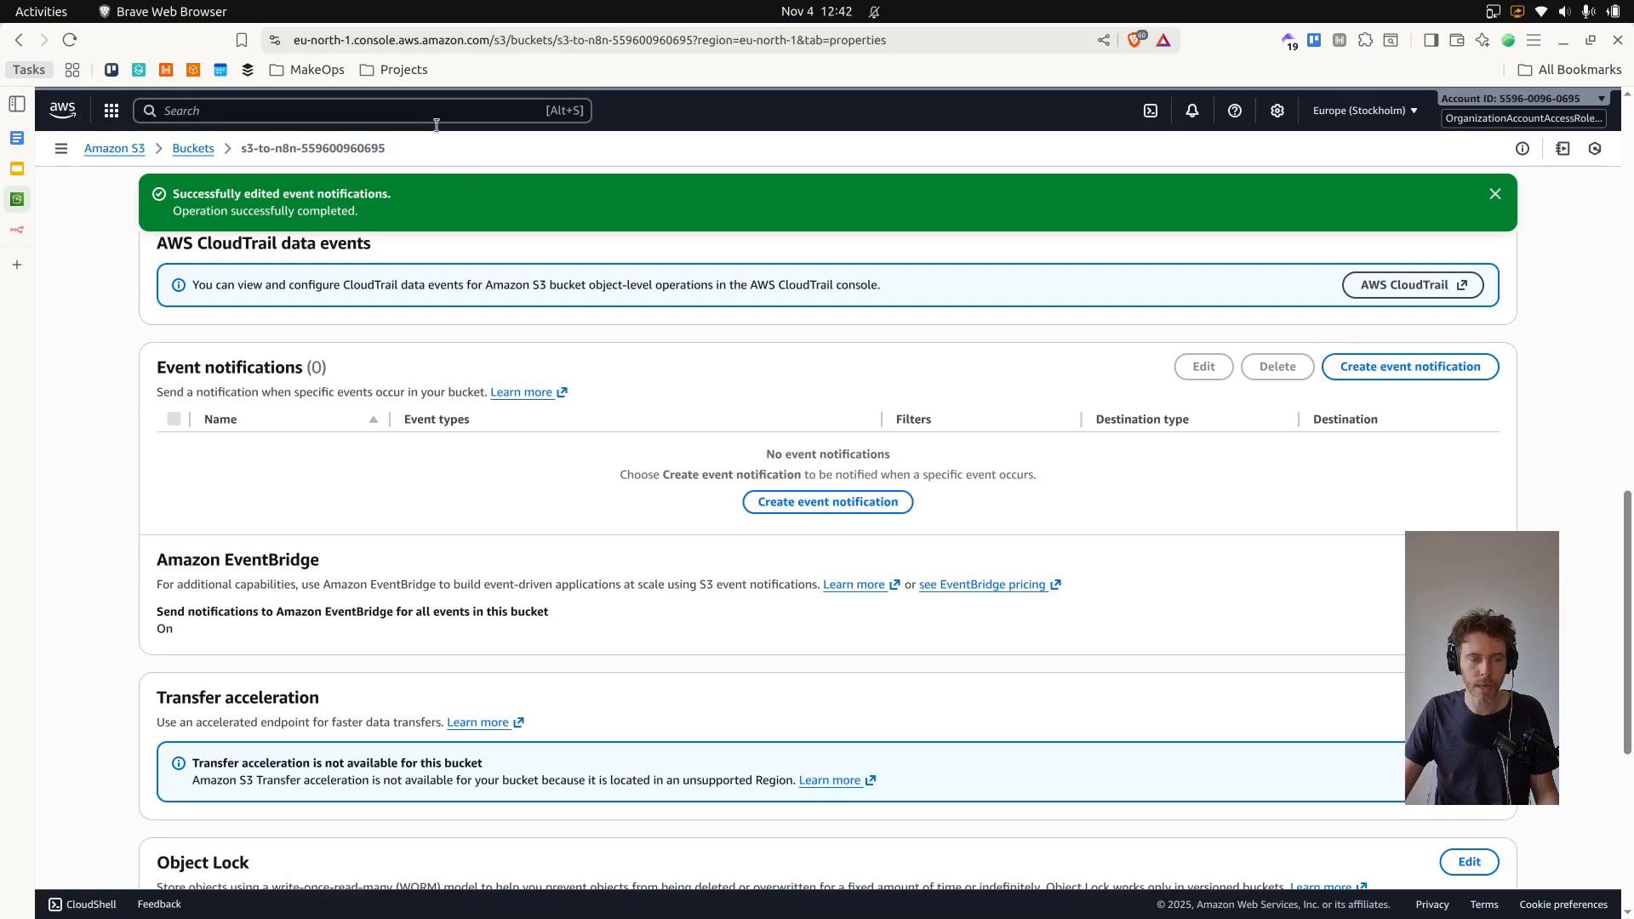
left_click(398, 111)
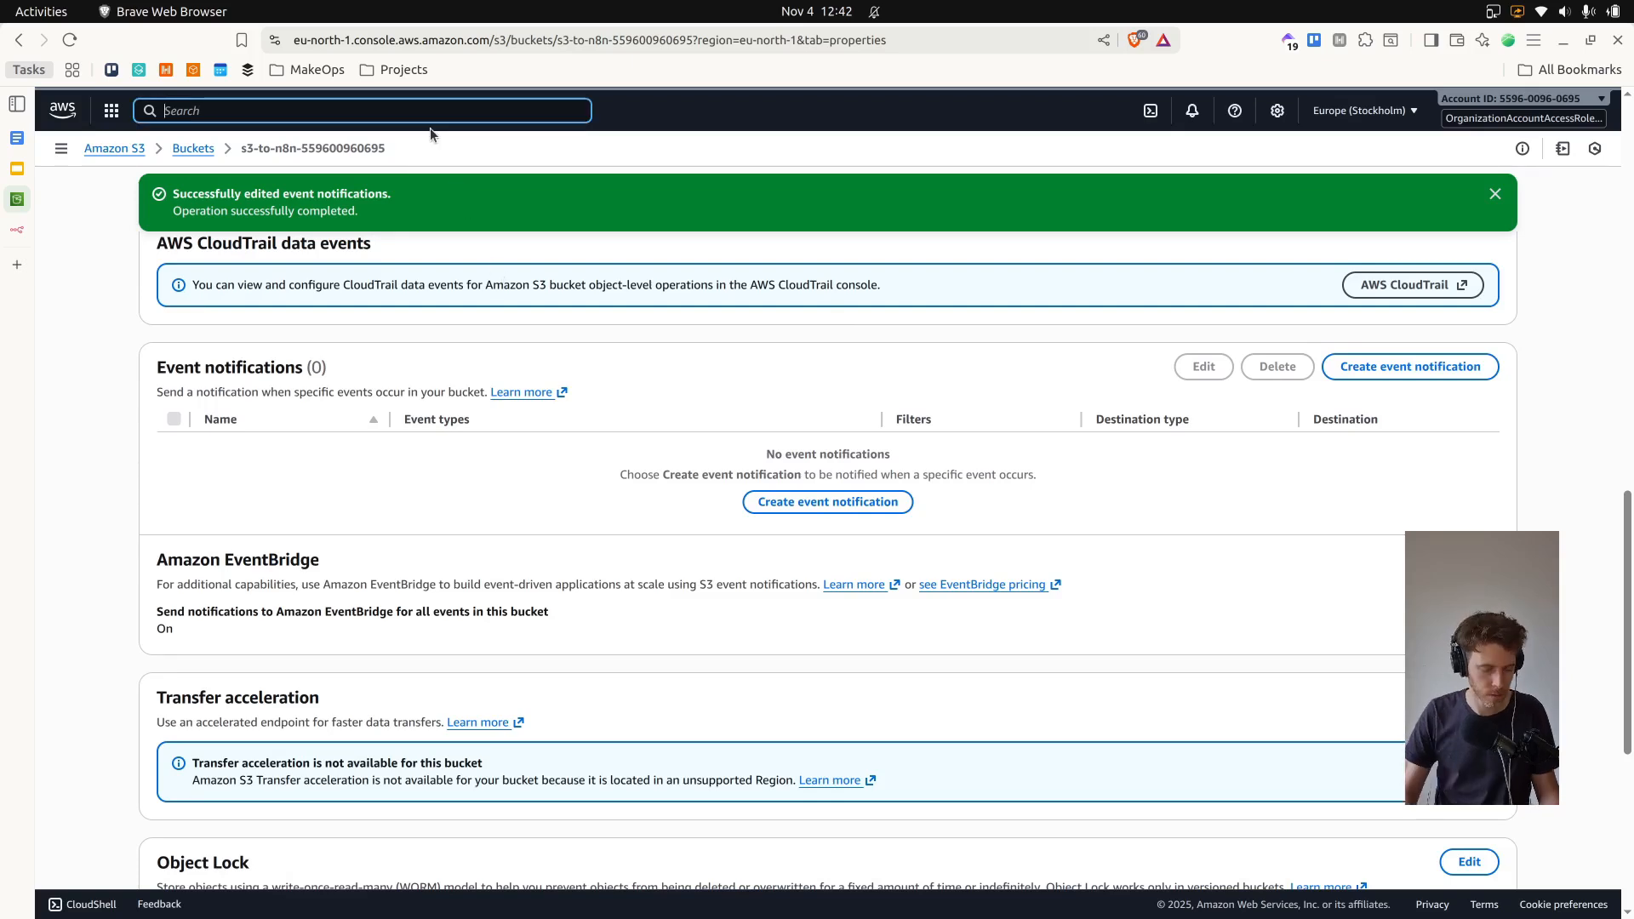
type("e")
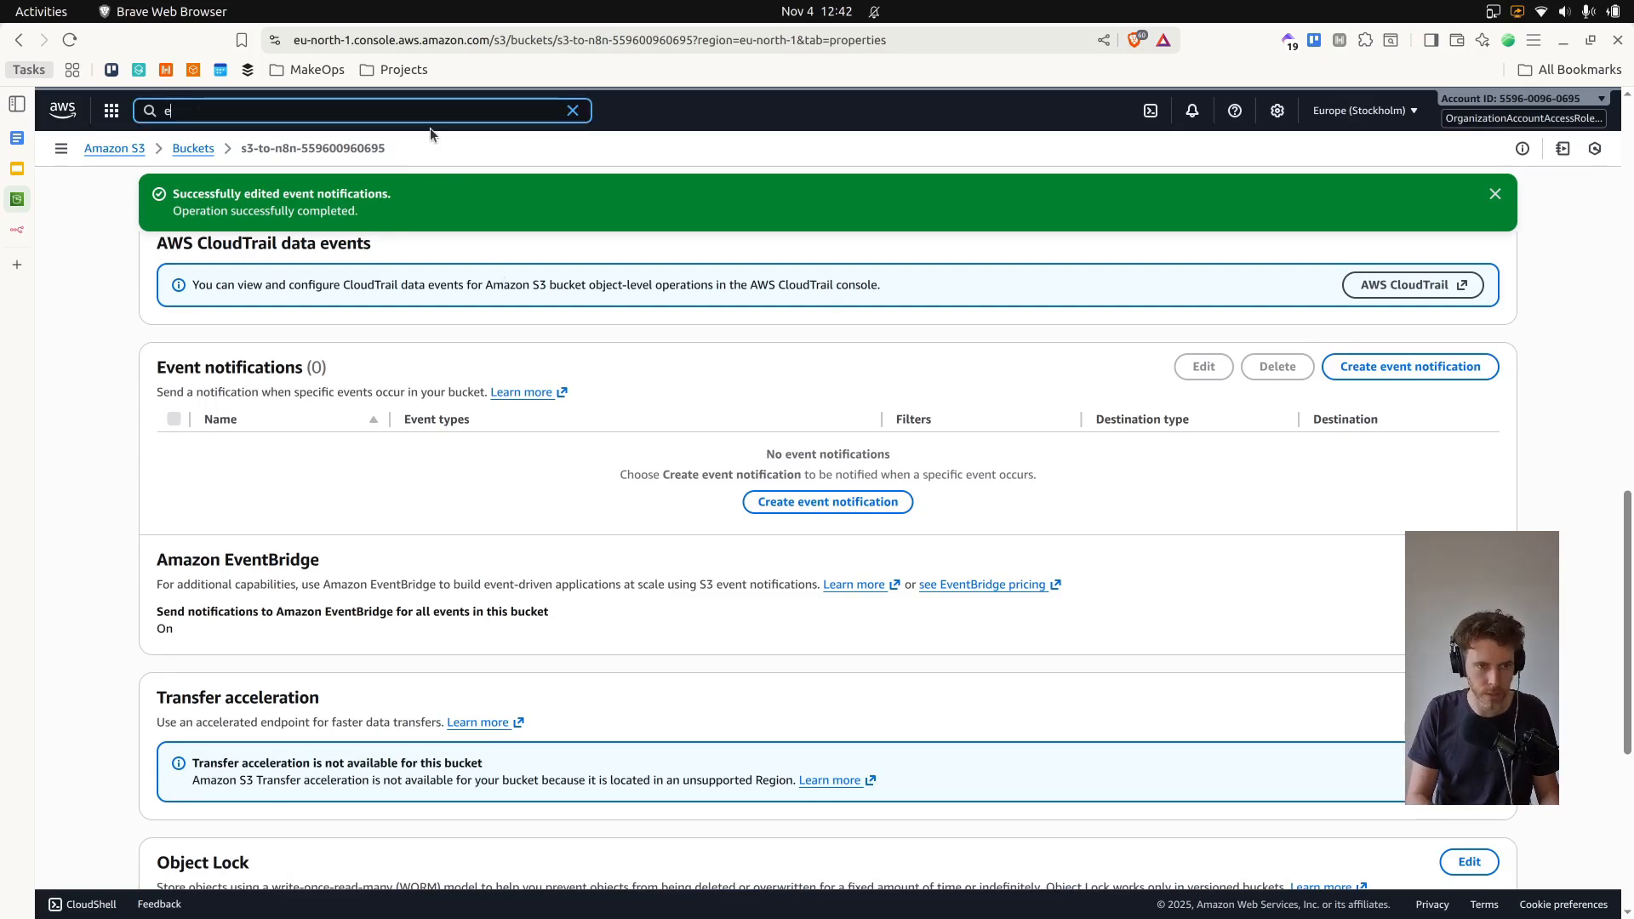
type("ventbridge")
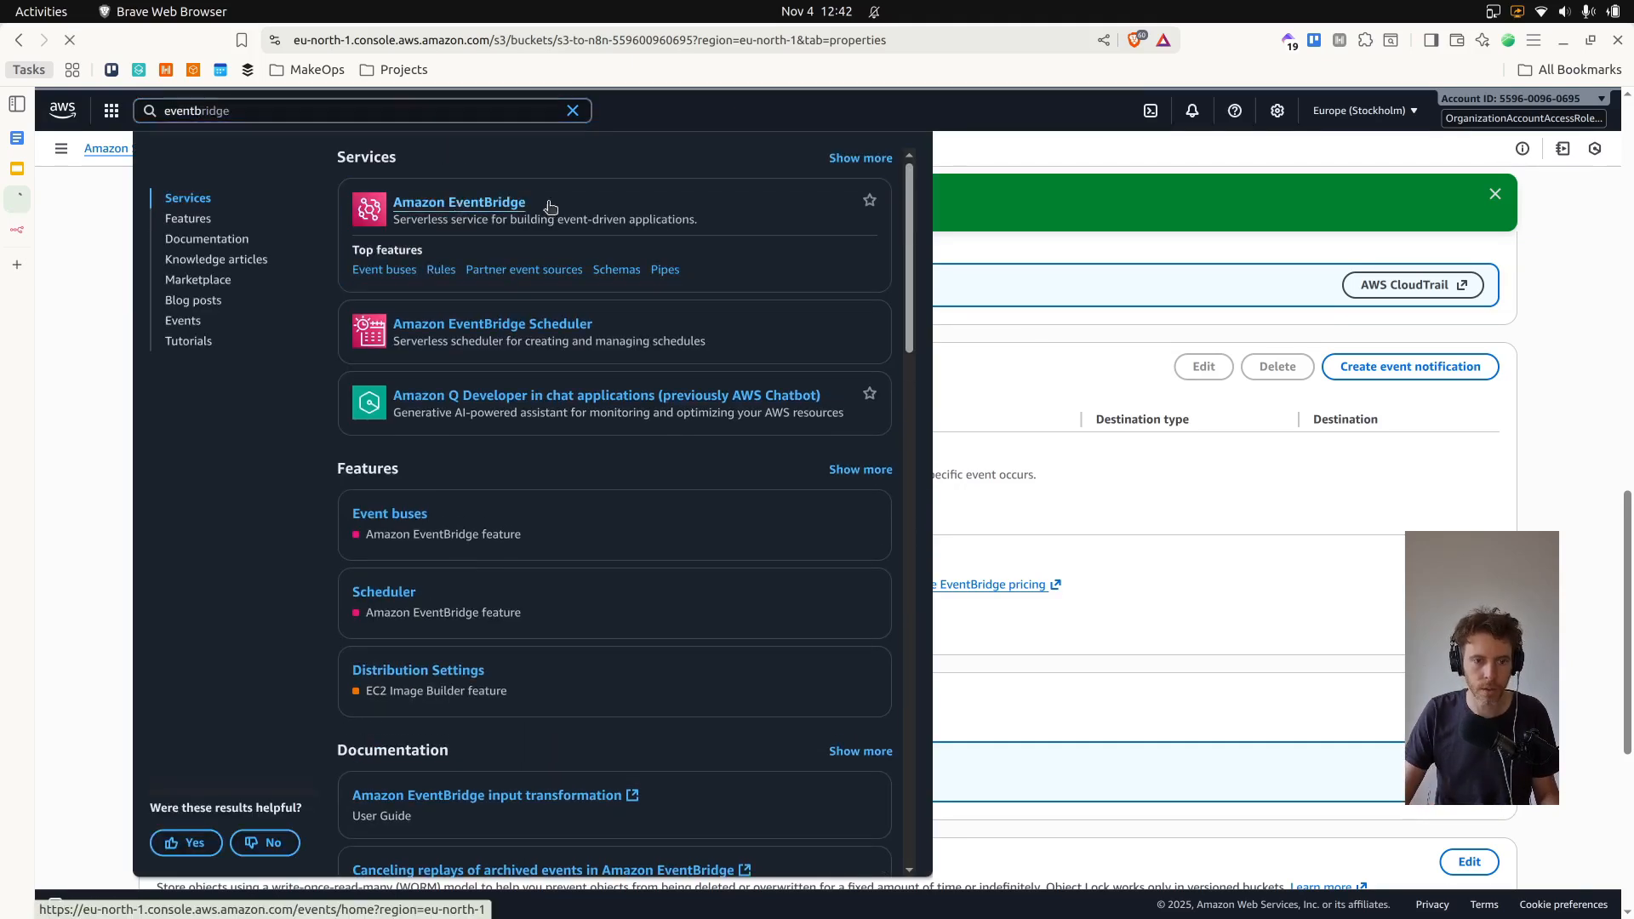
left_click(645, 232)
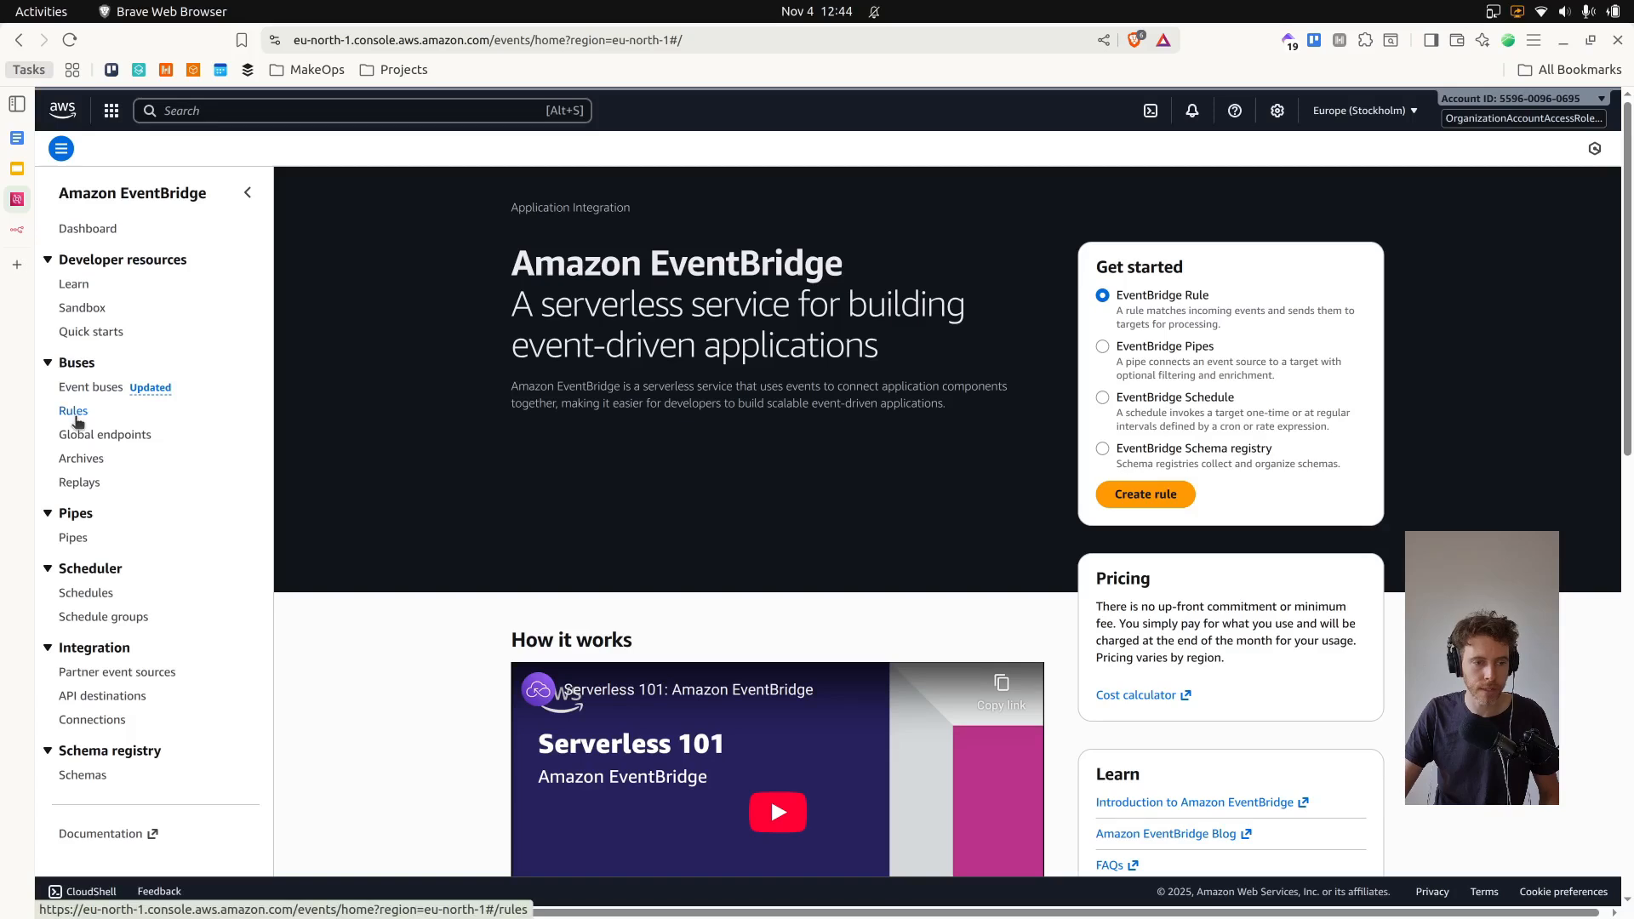
Open the EventBridge rules list and check which event buses are available, keeping the default bus
left_click(73, 411)
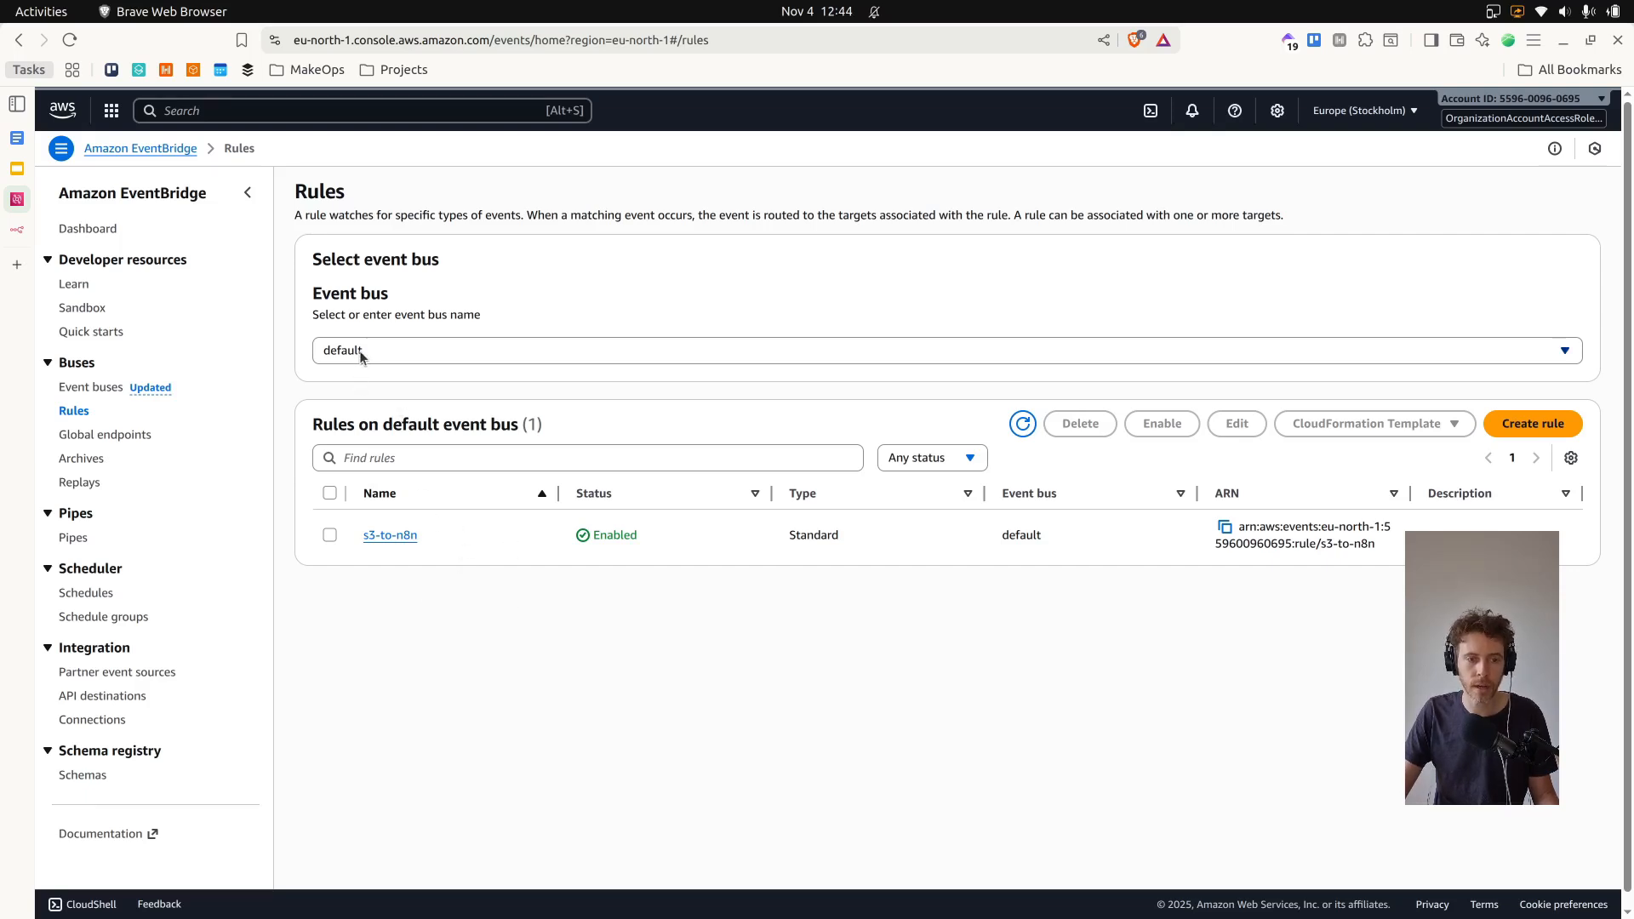
left_click(389, 358)
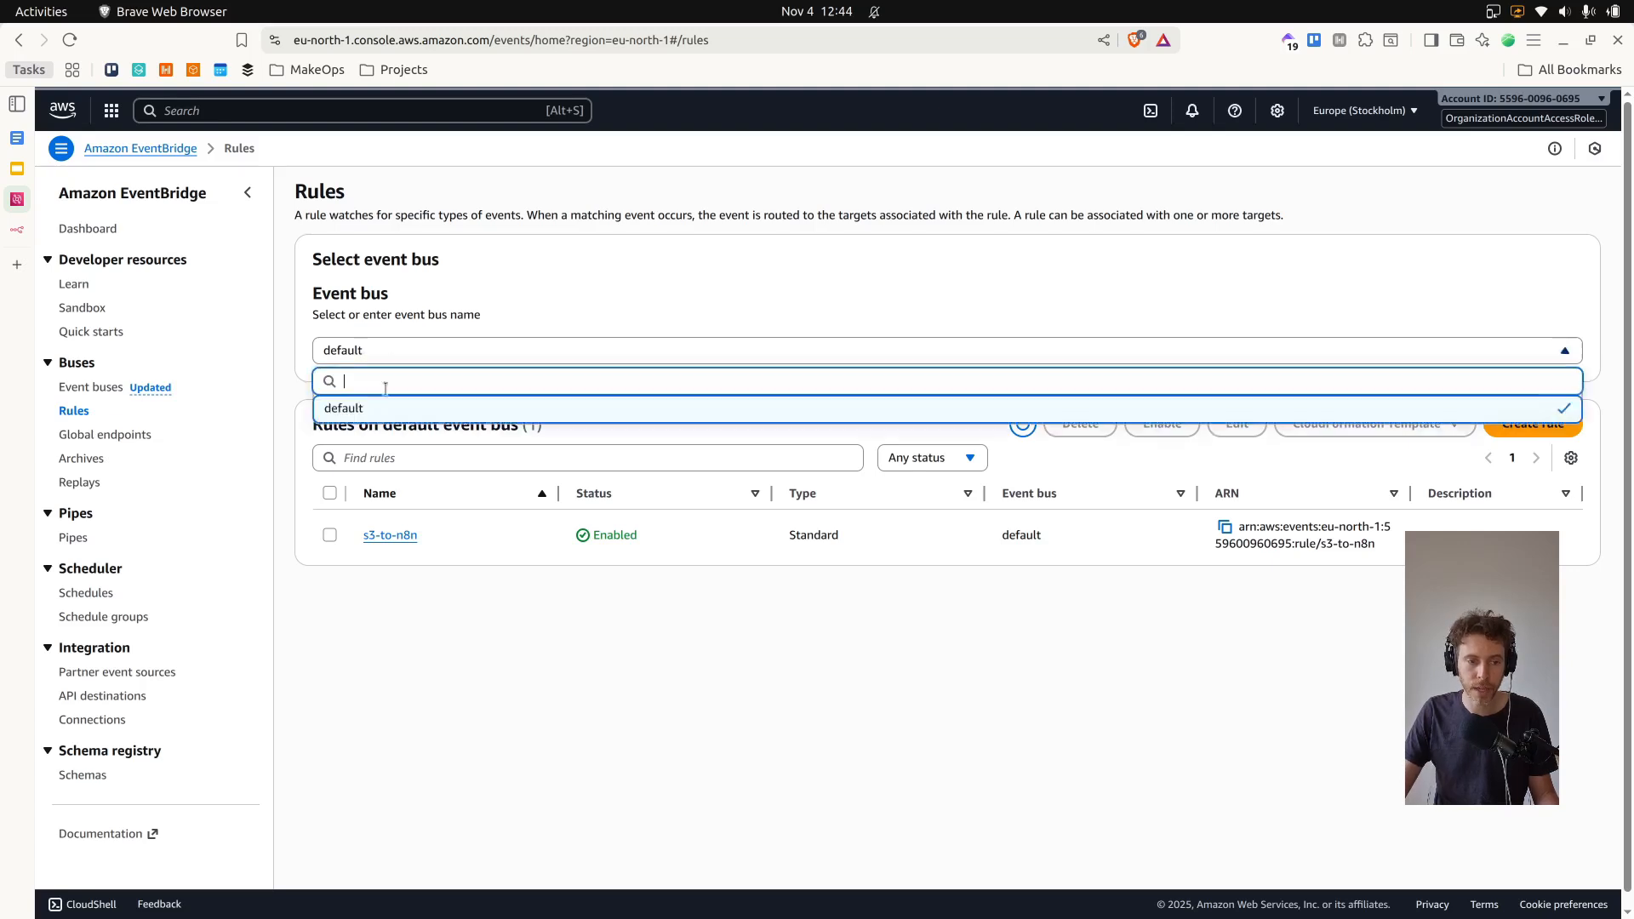
left_click(406, 344)
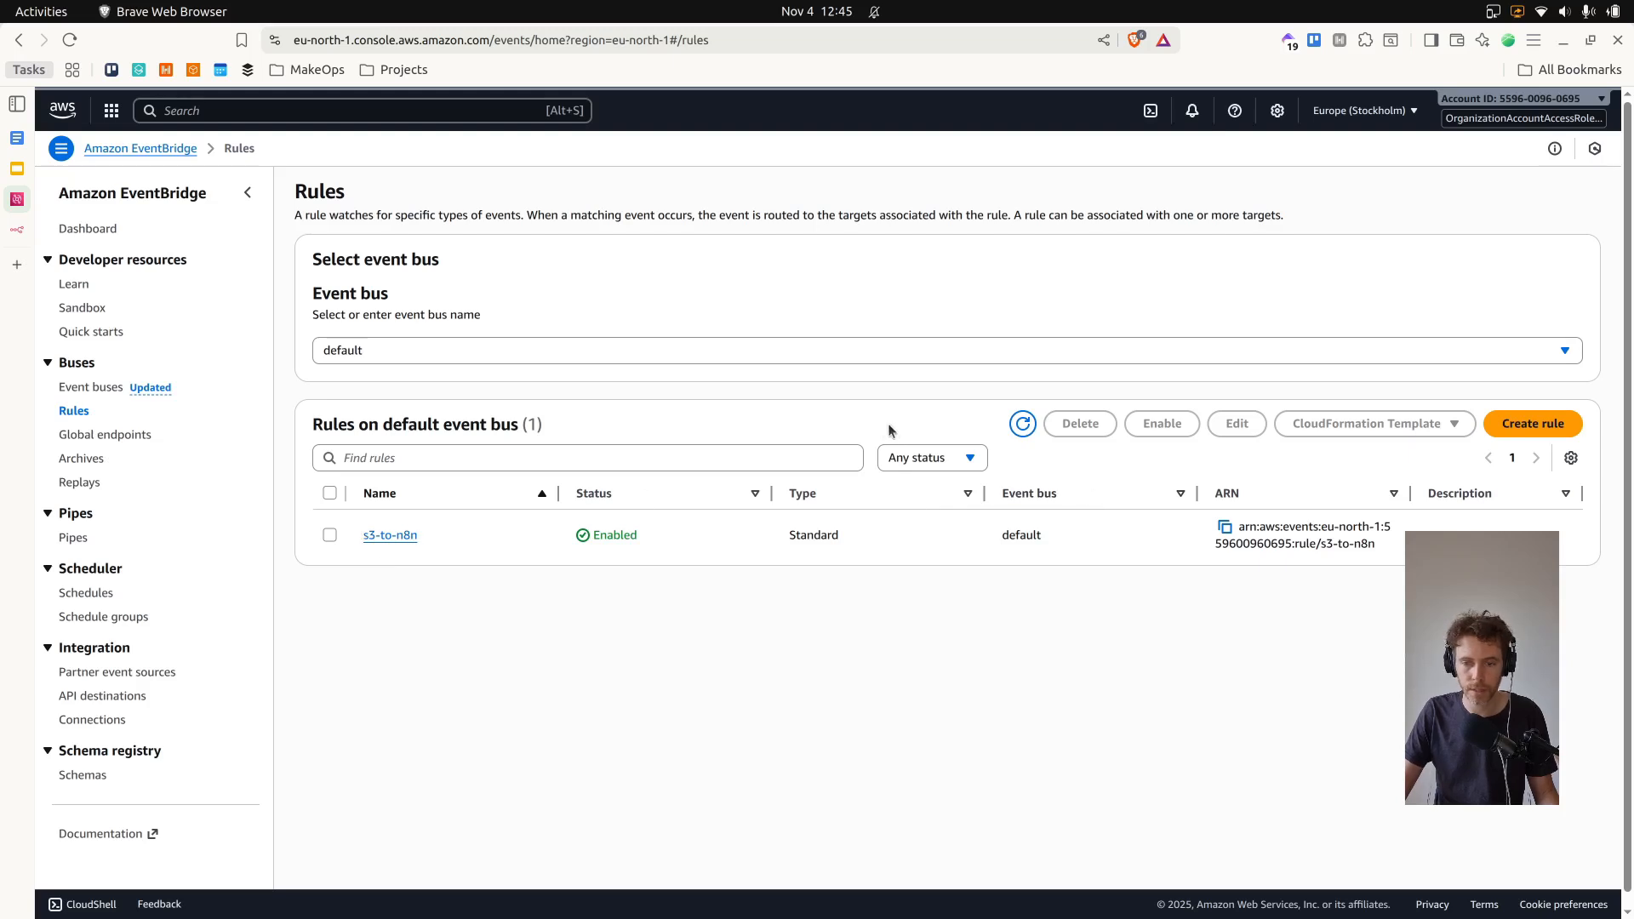
Start creating a new rule on the default event bus and name it s3-to-n8n-v2
left_click(1511, 429)
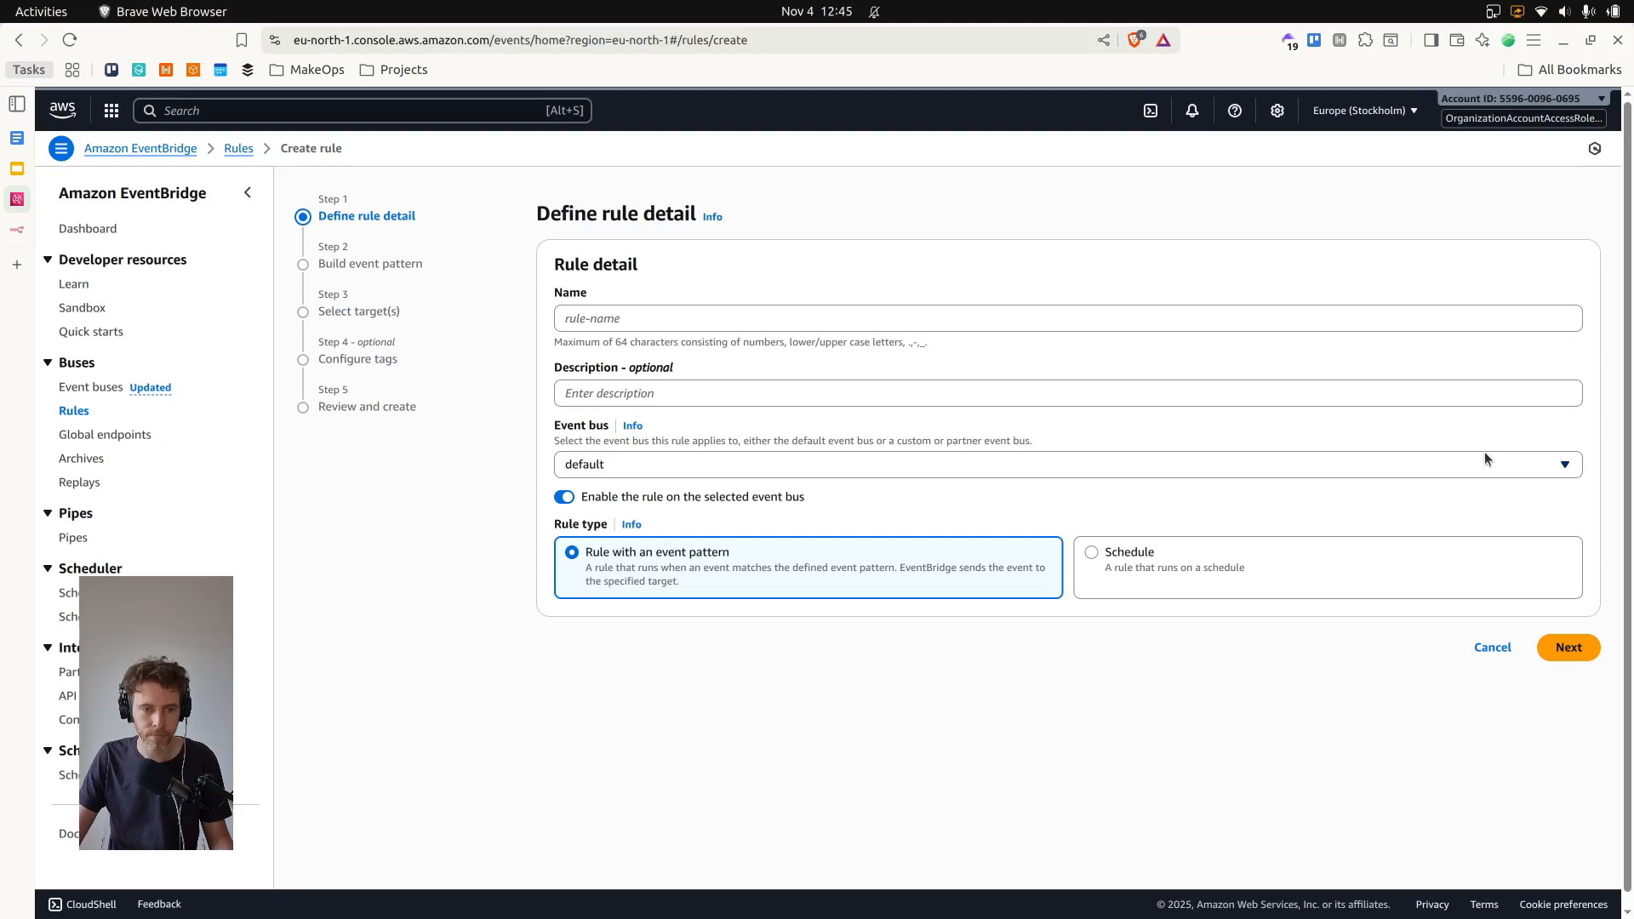
left_click(795, 320)
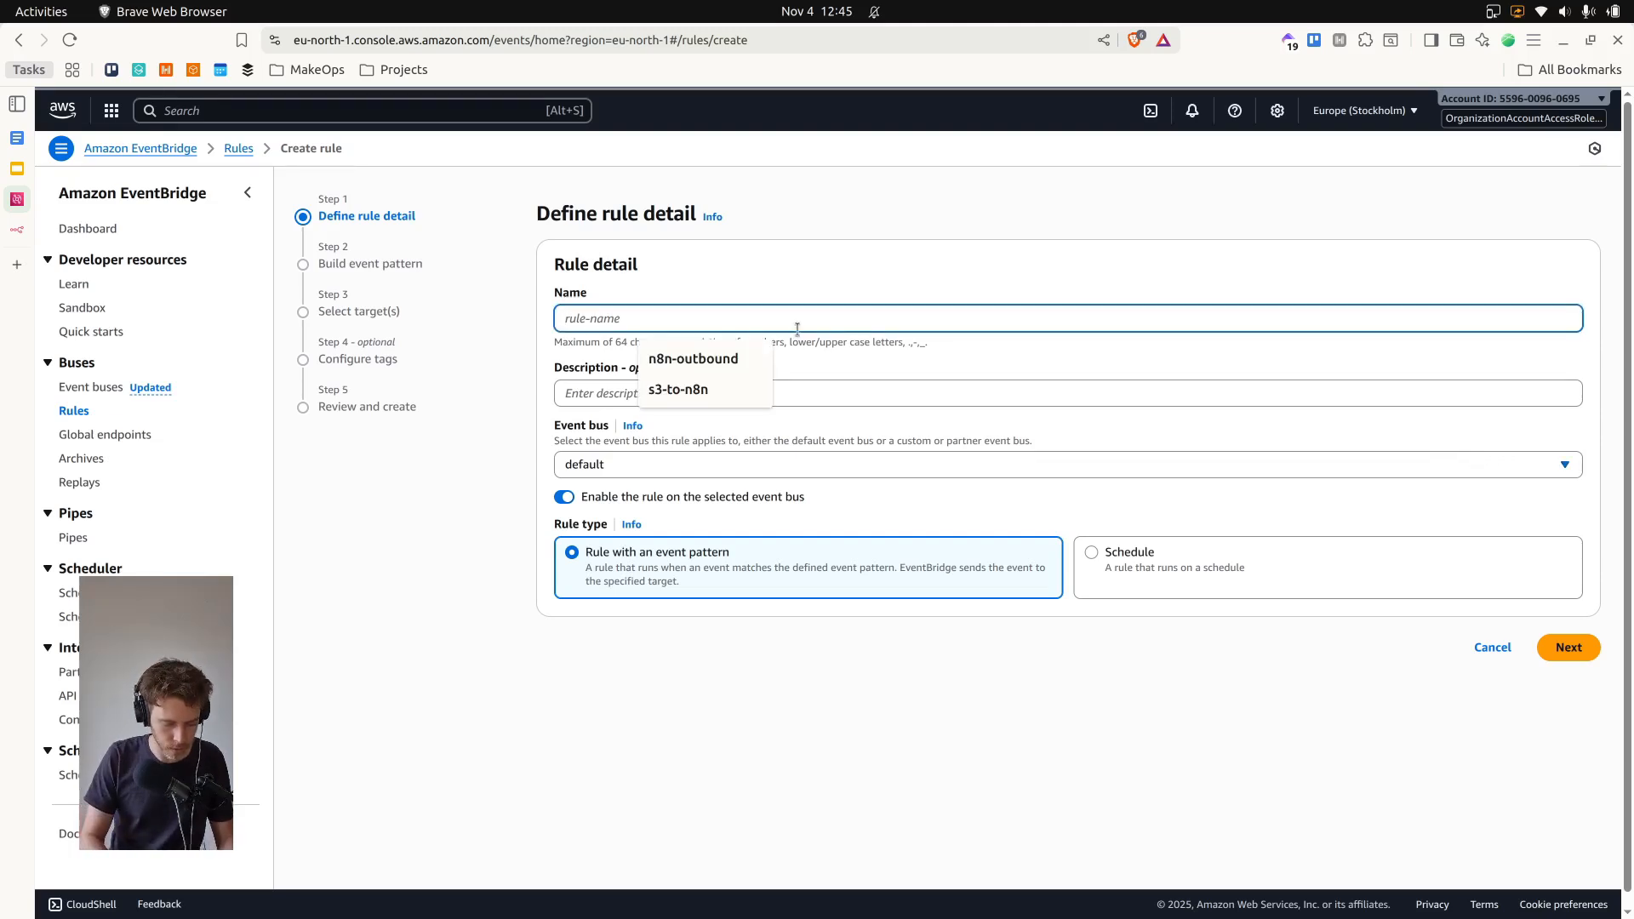
type("s3-t")
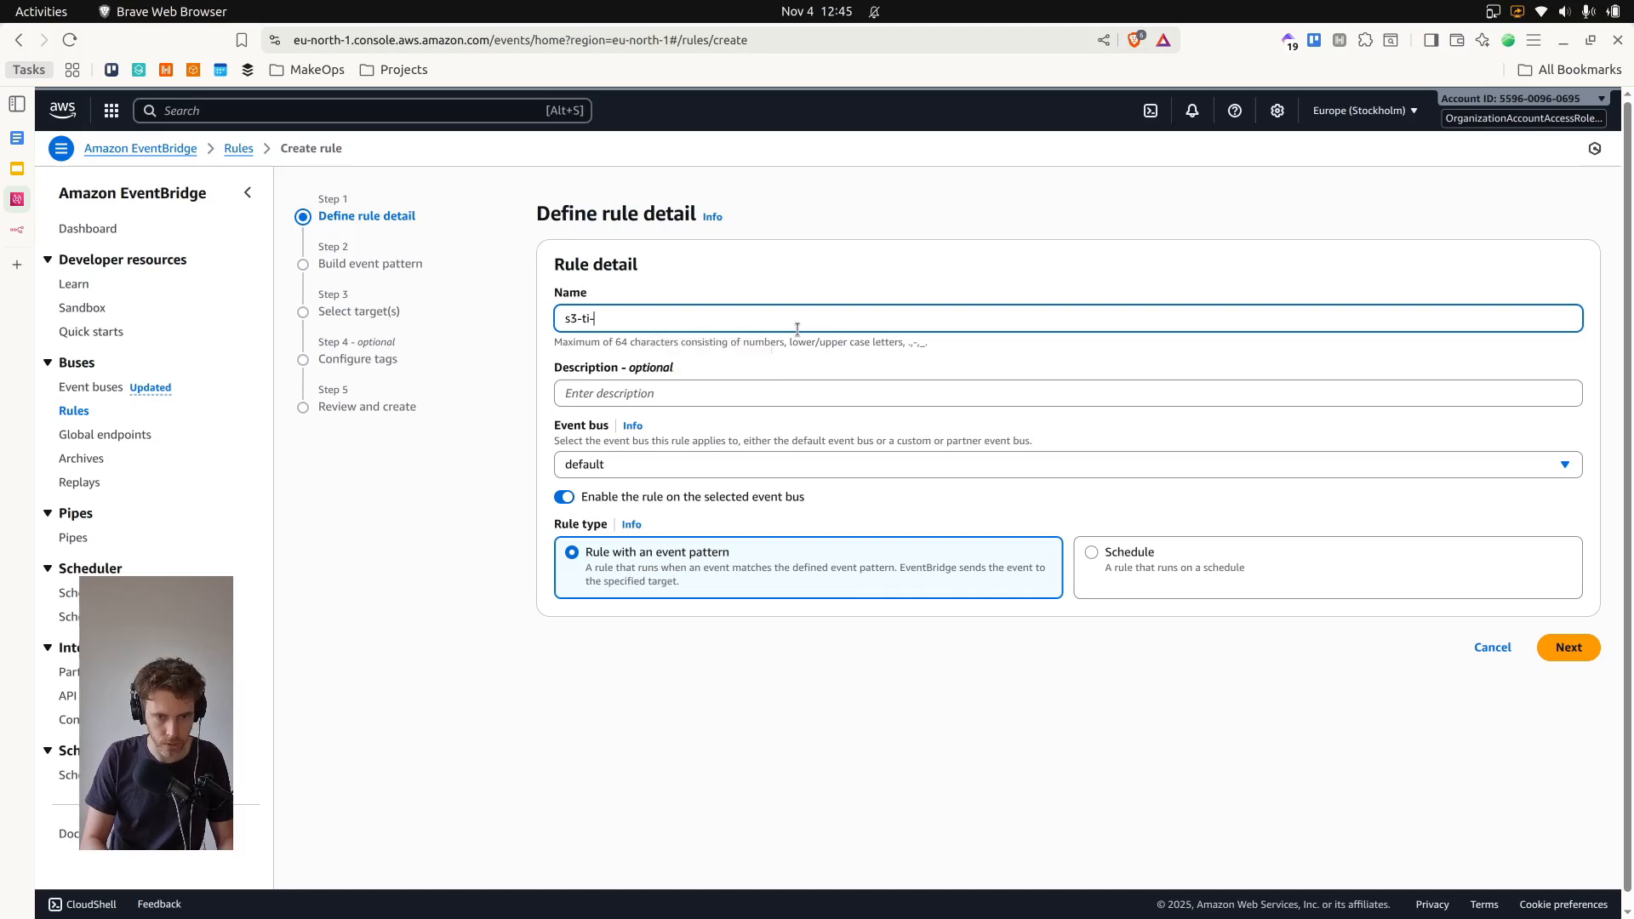
type("o-n8")
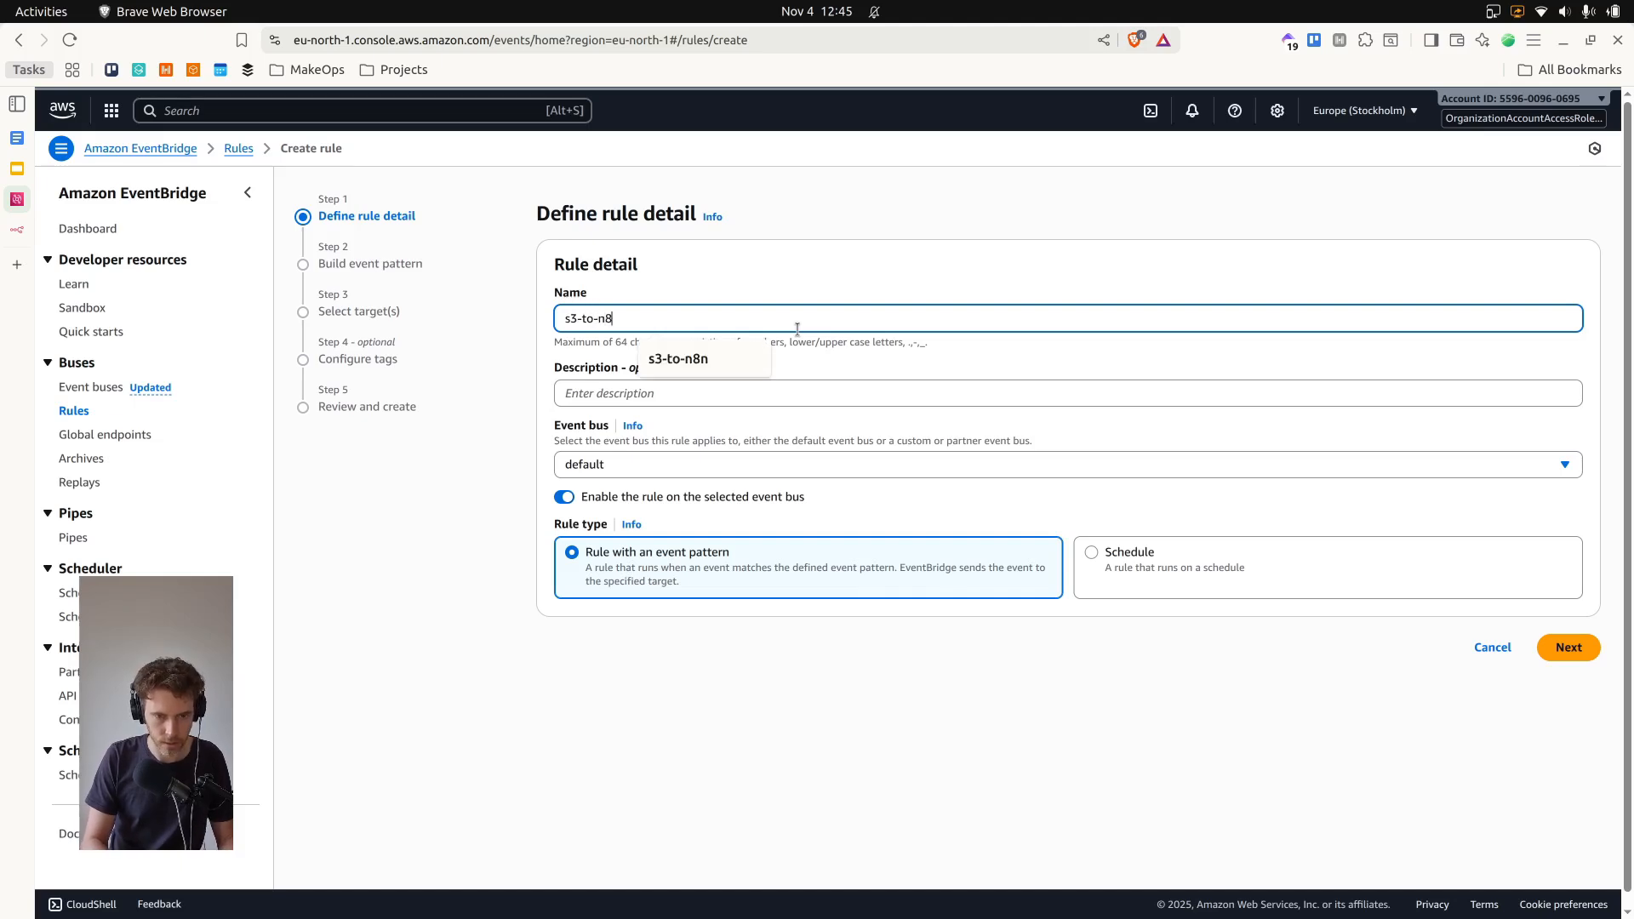
type("n-v2")
left_click(829, 302)
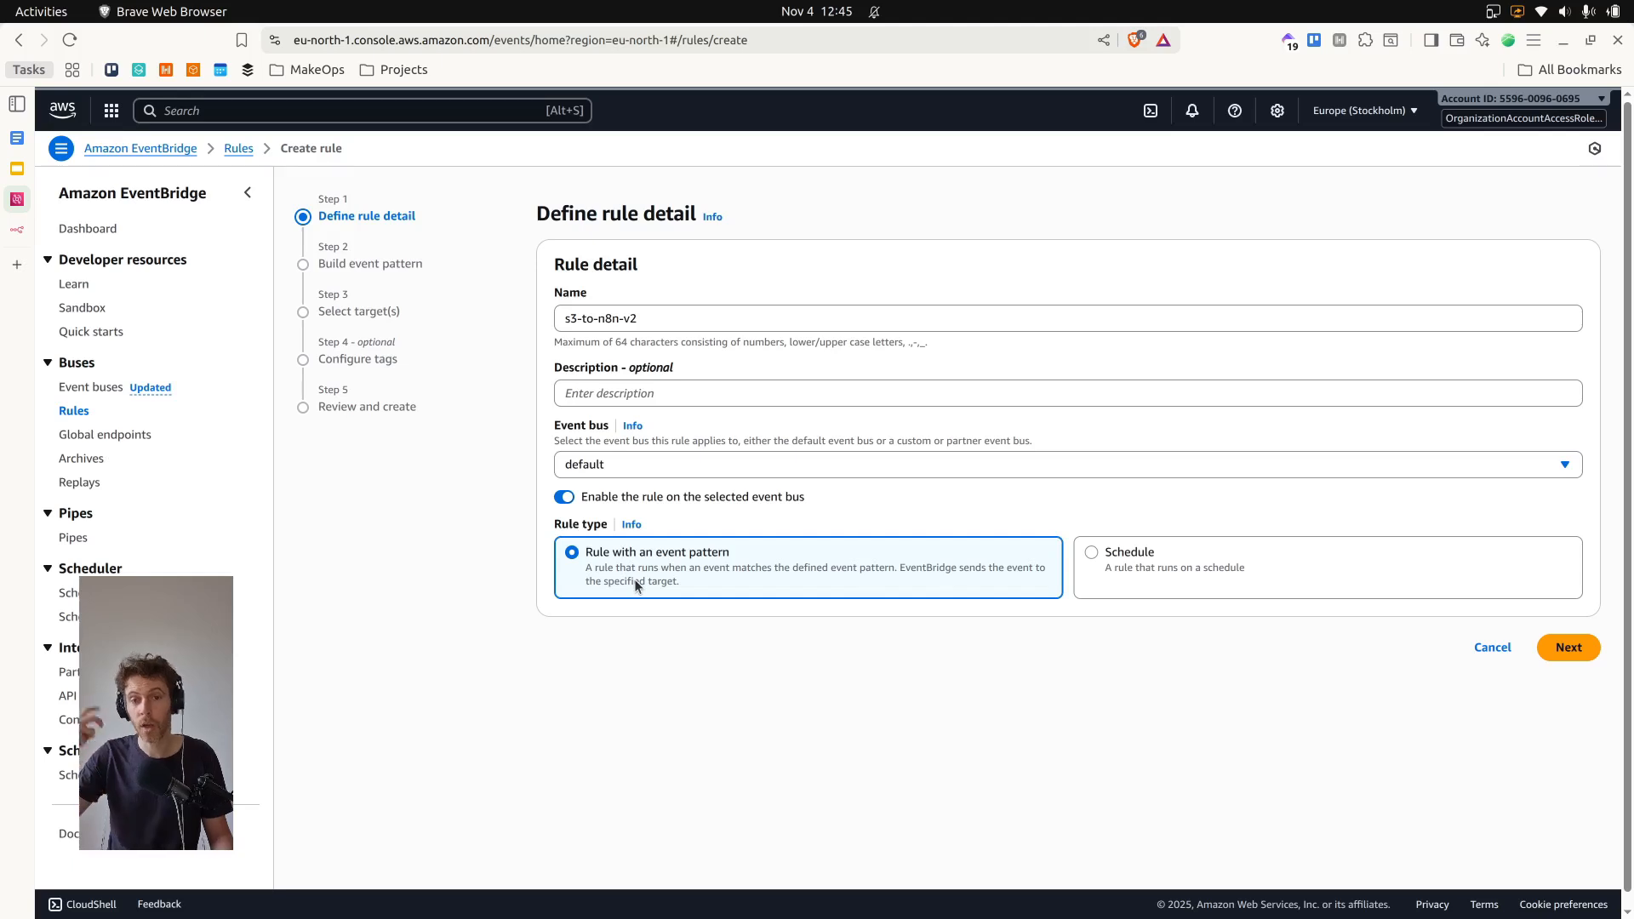
Compare the schedule rule type, choose the rule with an event pattern, and continue to building the event pattern
left_click(1176, 552)
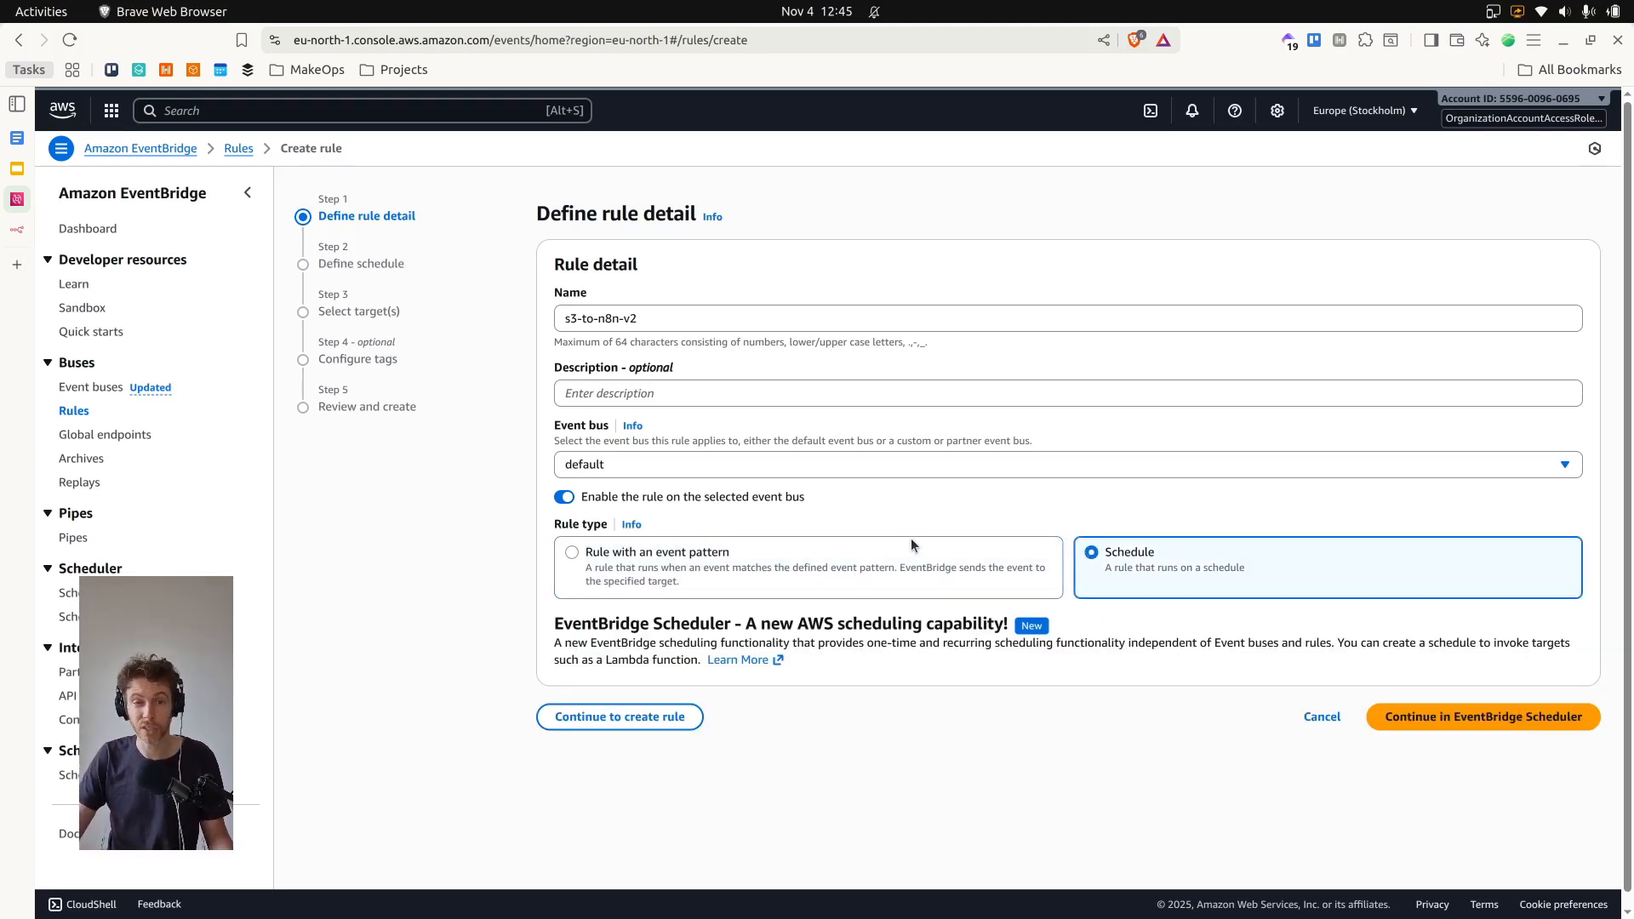
left_click(614, 557)
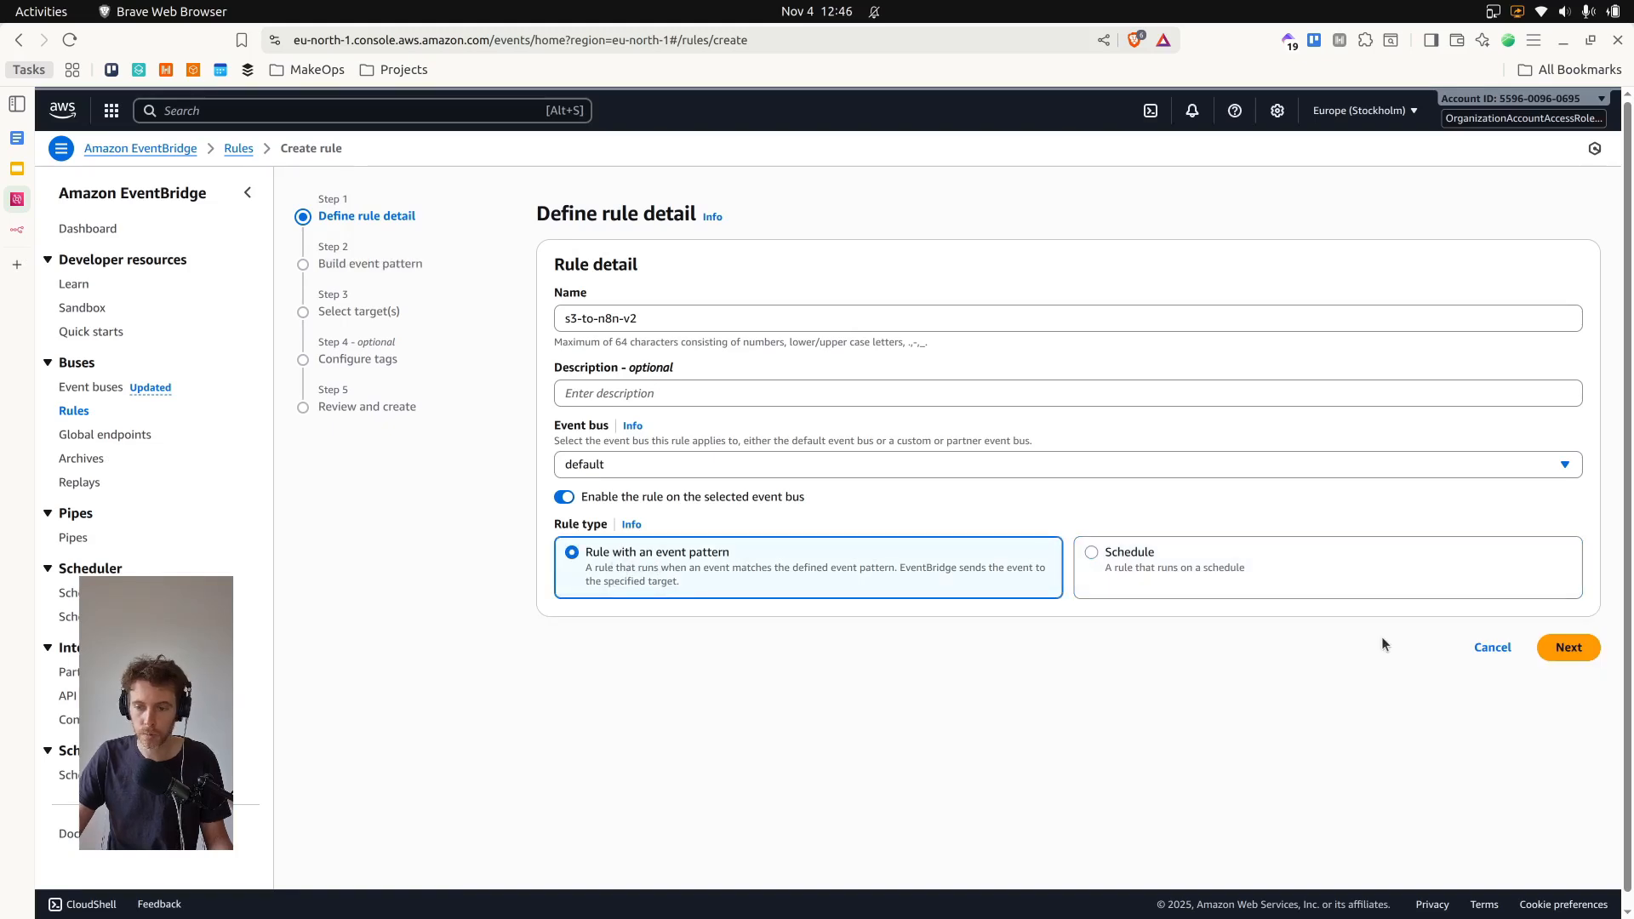
left_click(1547, 652)
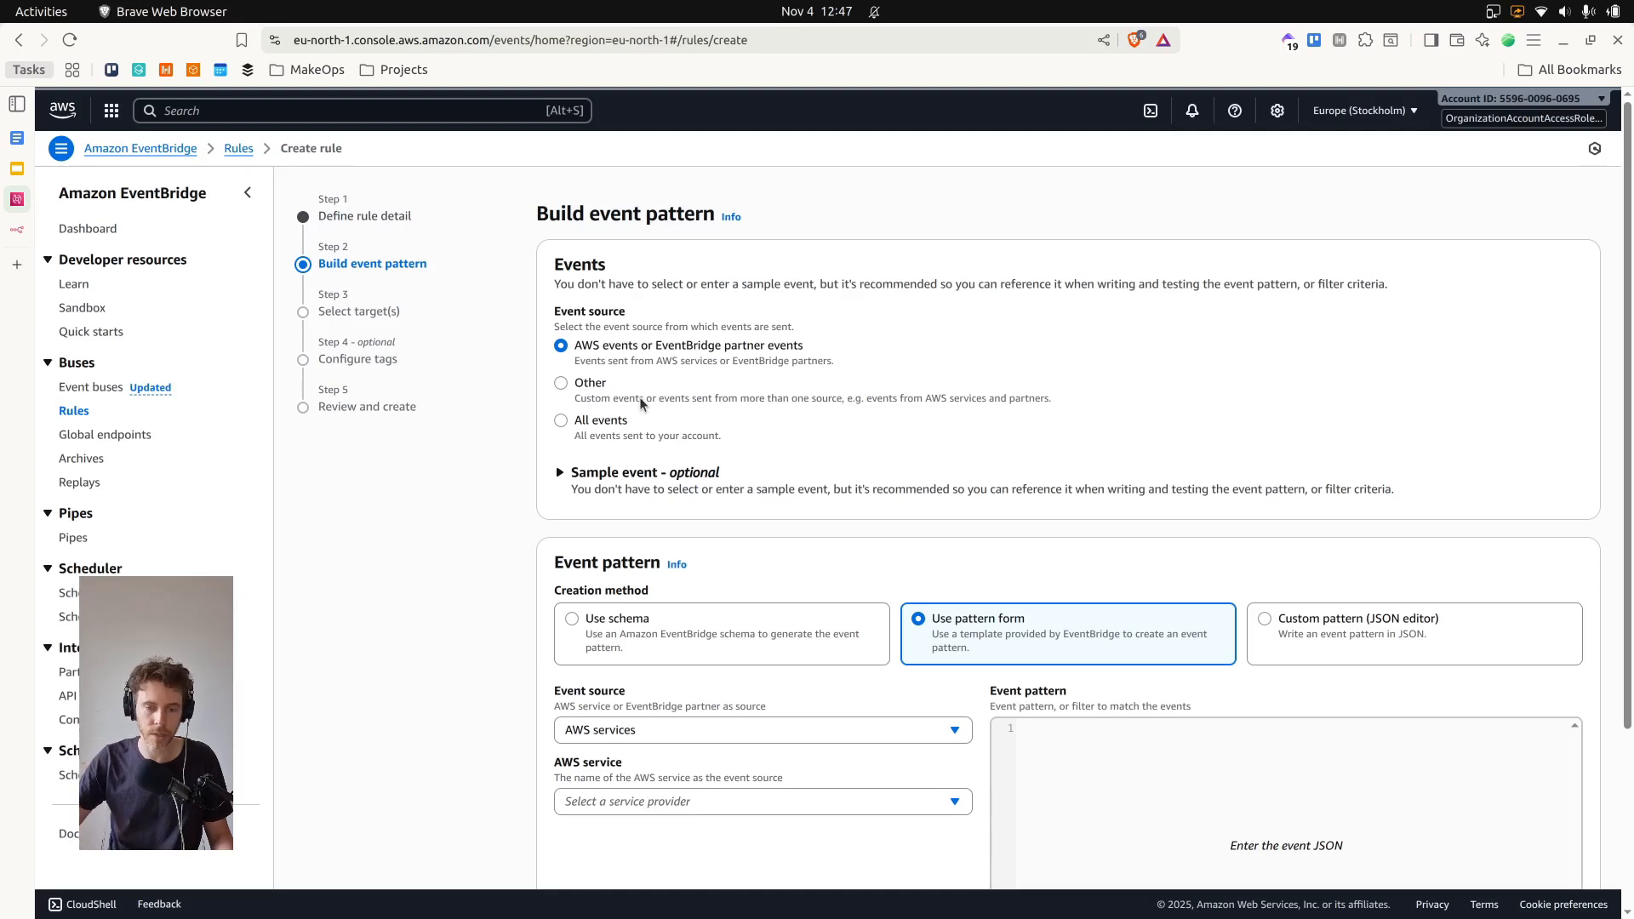
Set the event pattern's AWS service to Simple Storage Service (S3) and its event type to Amazon S3 Event Notification
scroll(962, 319, "down", 3)
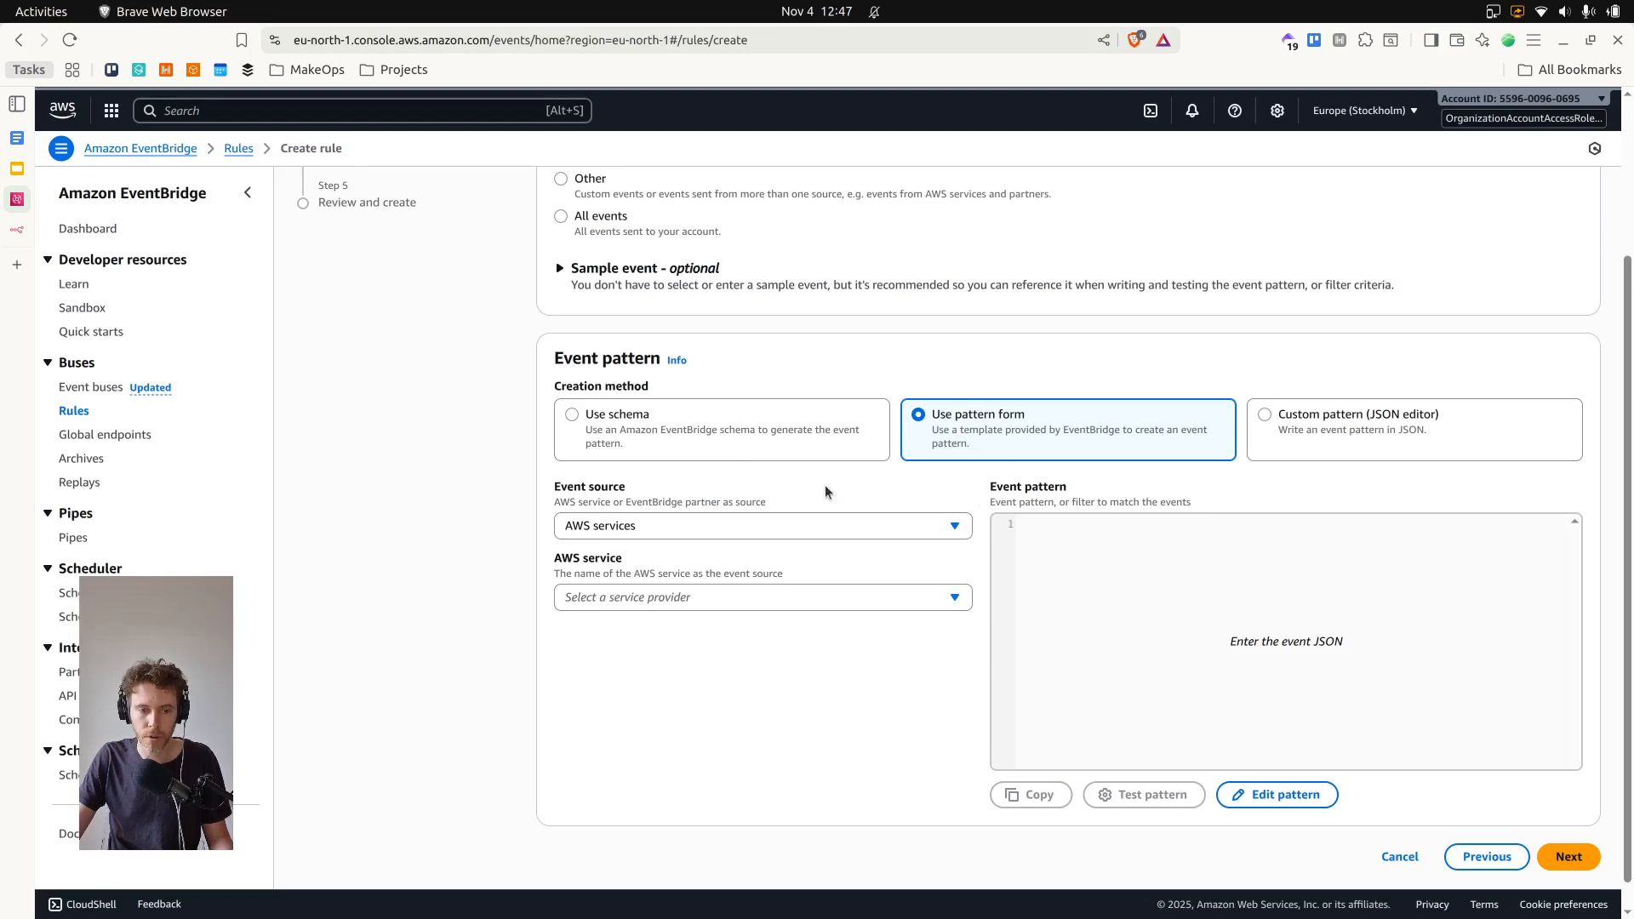
scroll(817, 485, "down", 1)
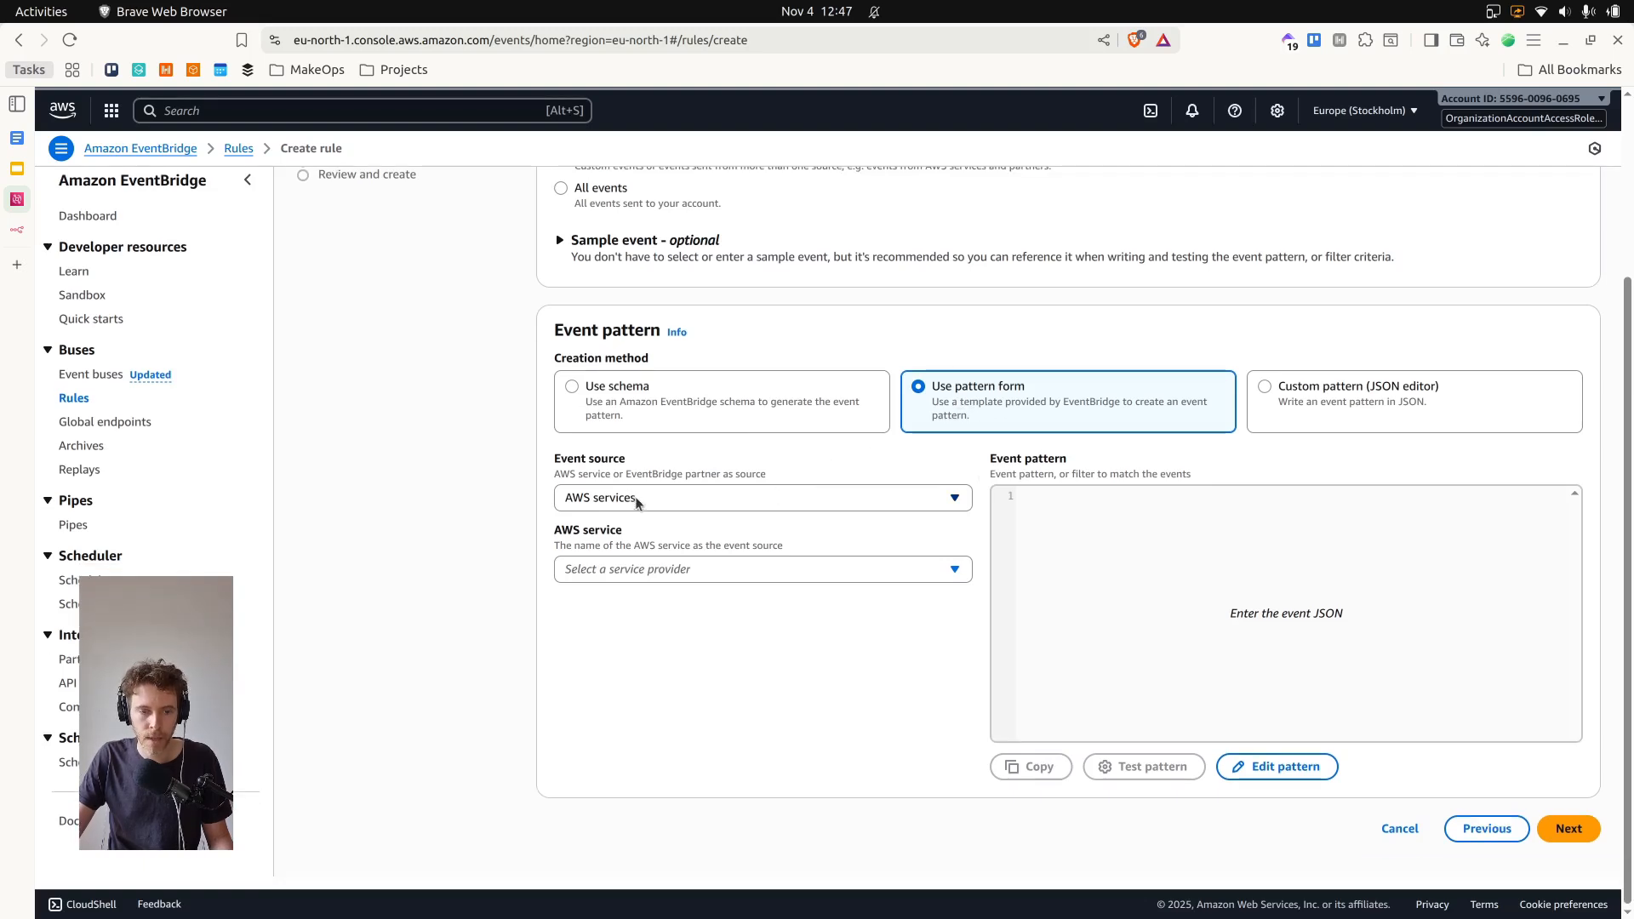
left_click(640, 572)
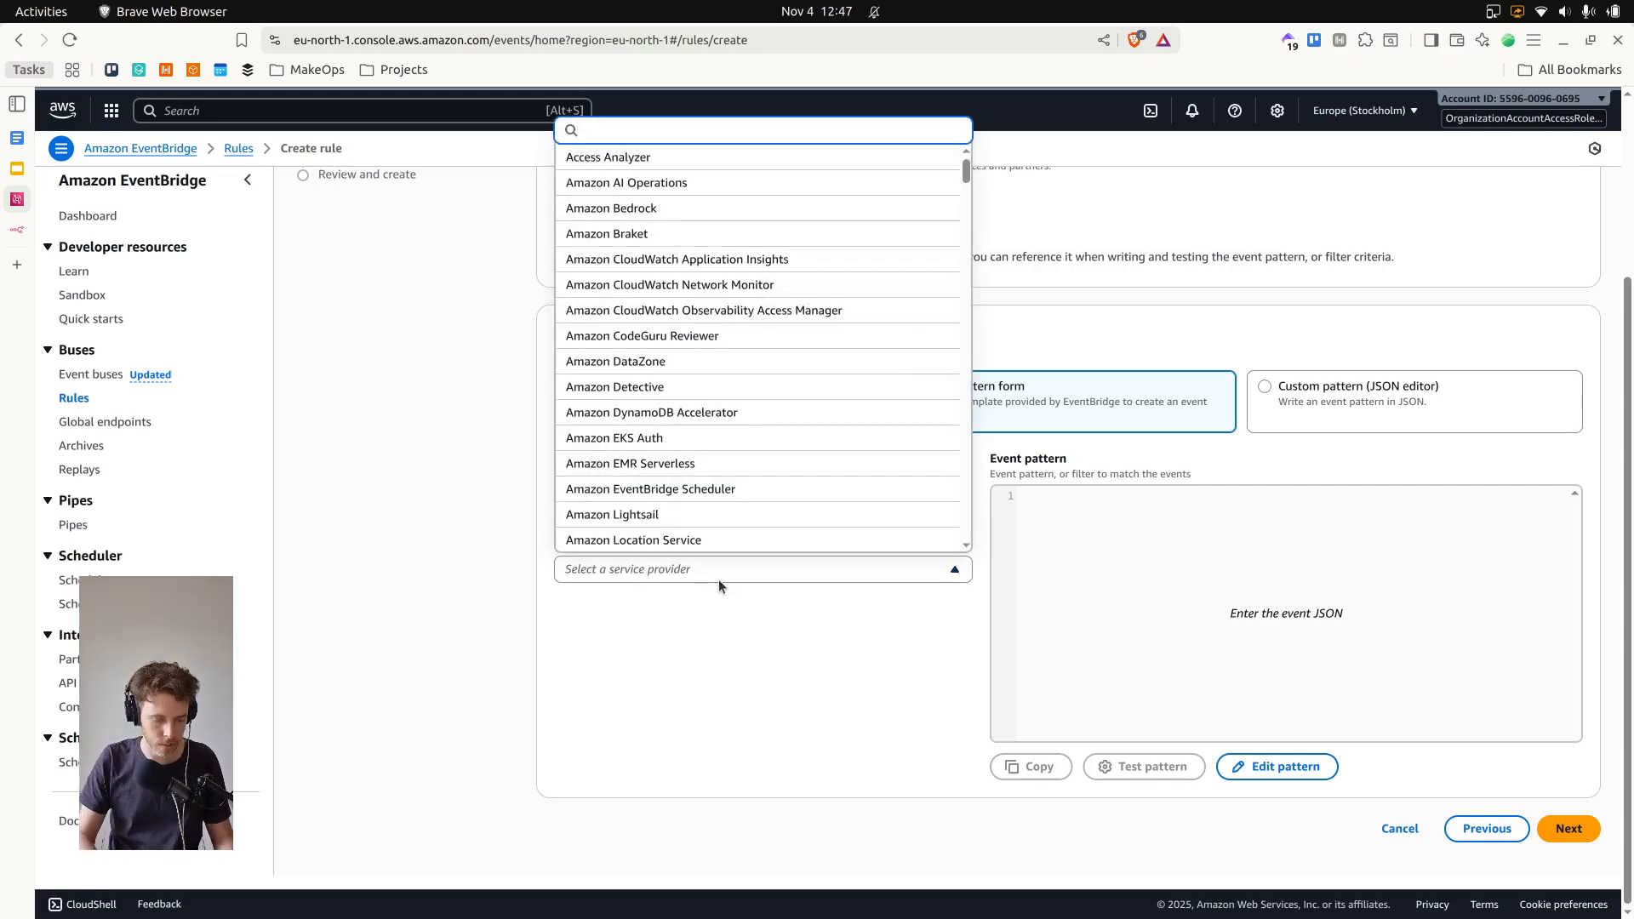
type("s3")
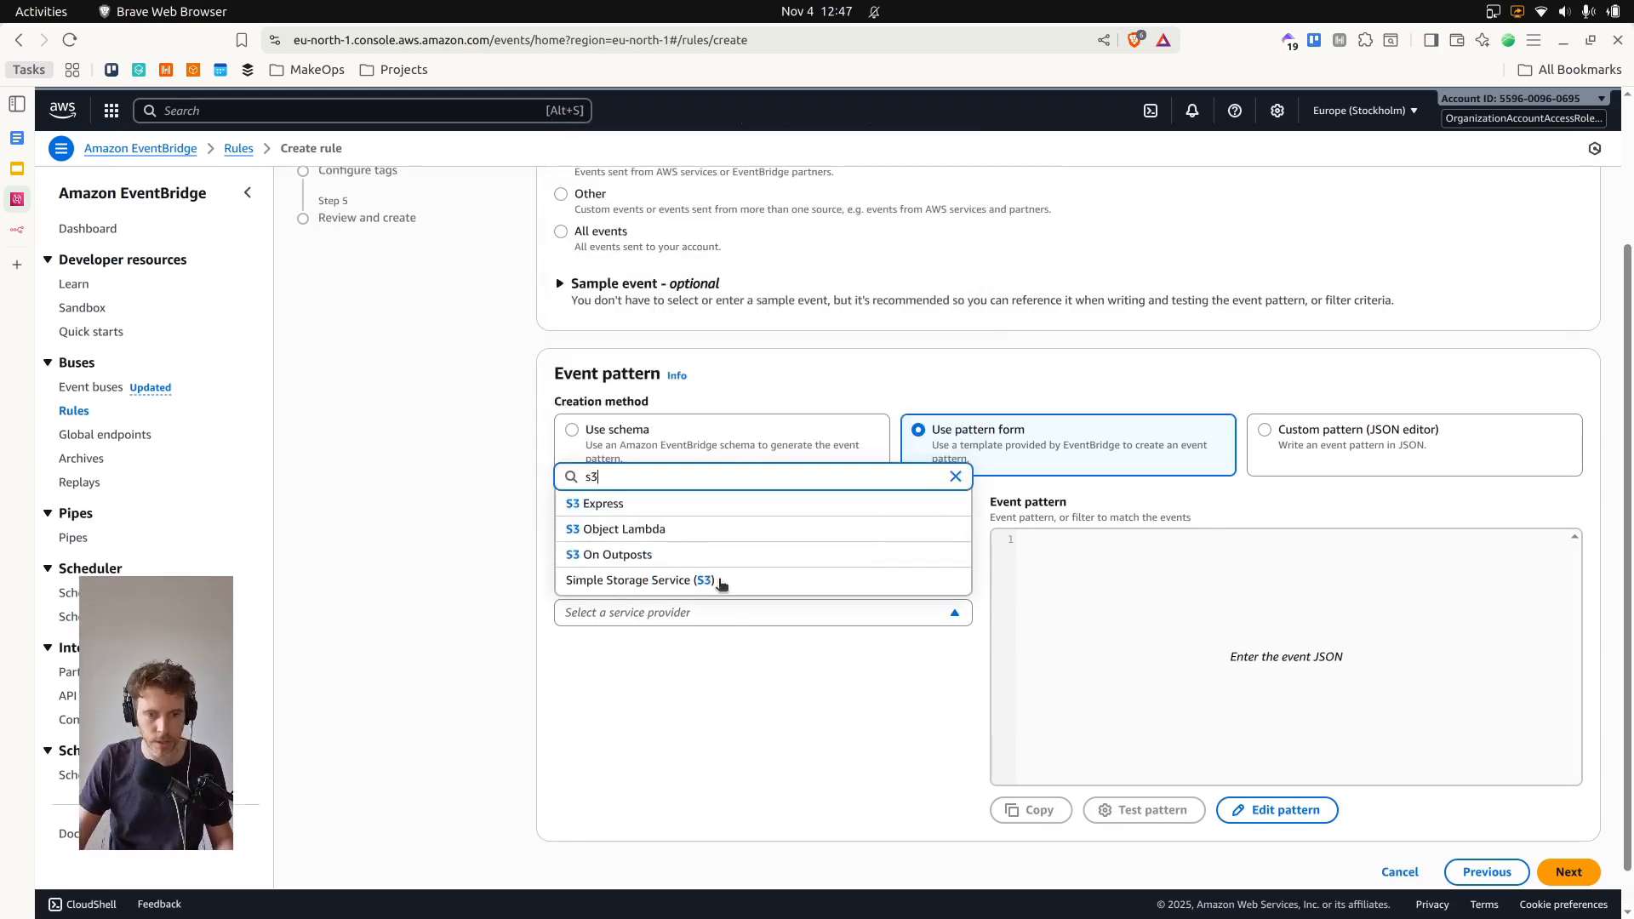
left_click(631, 586)
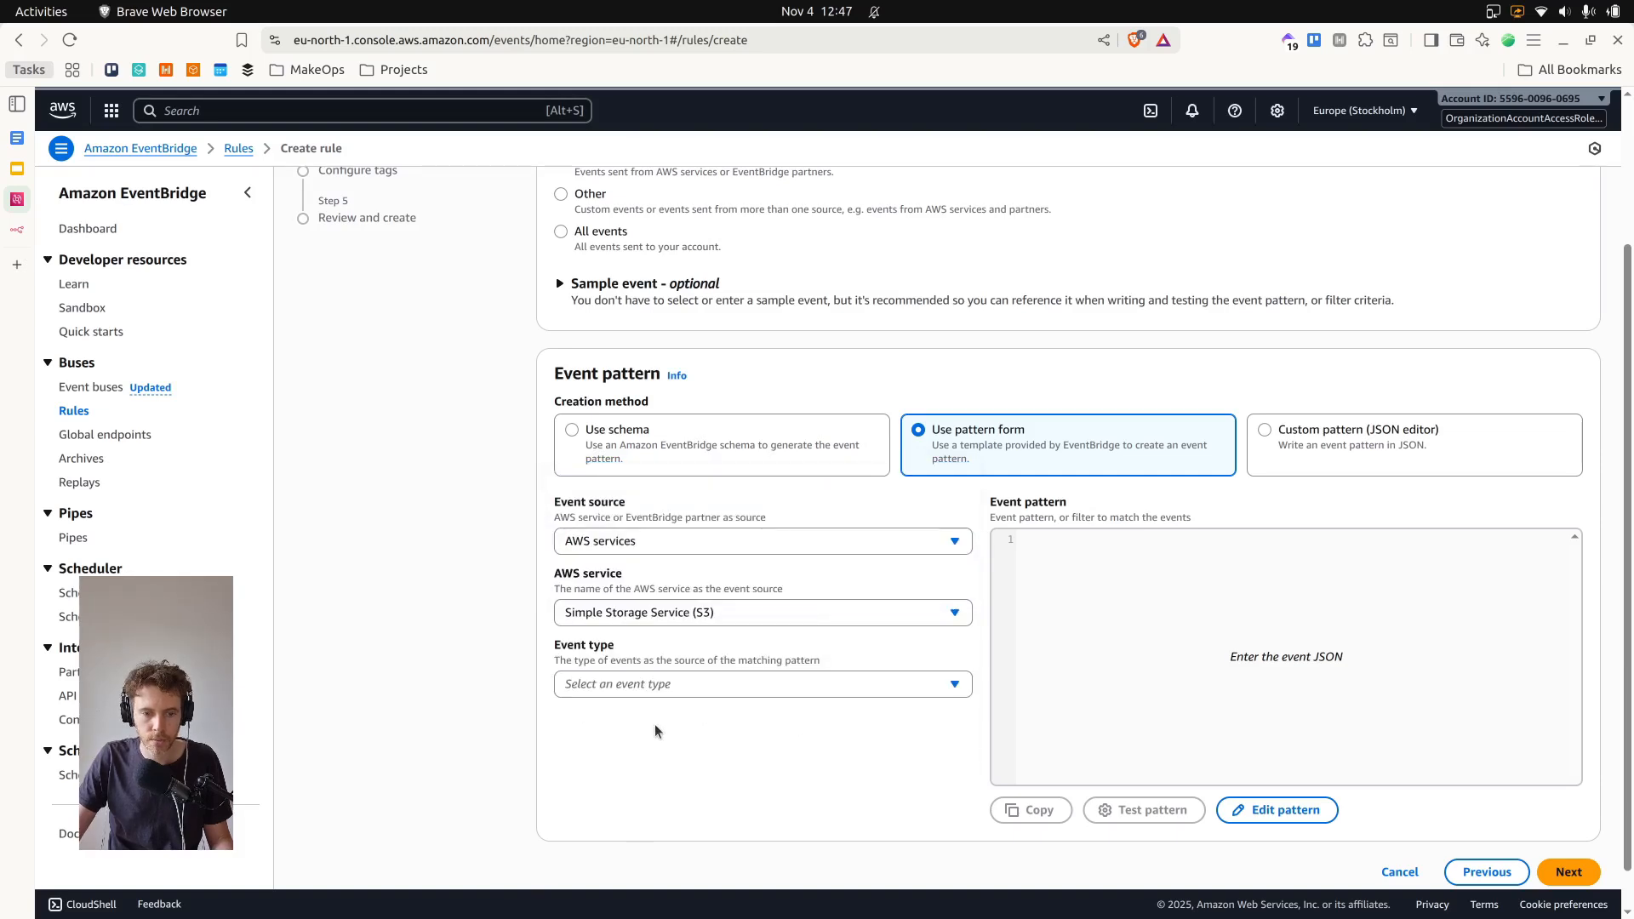
scroll(677, 729, "down", 1)
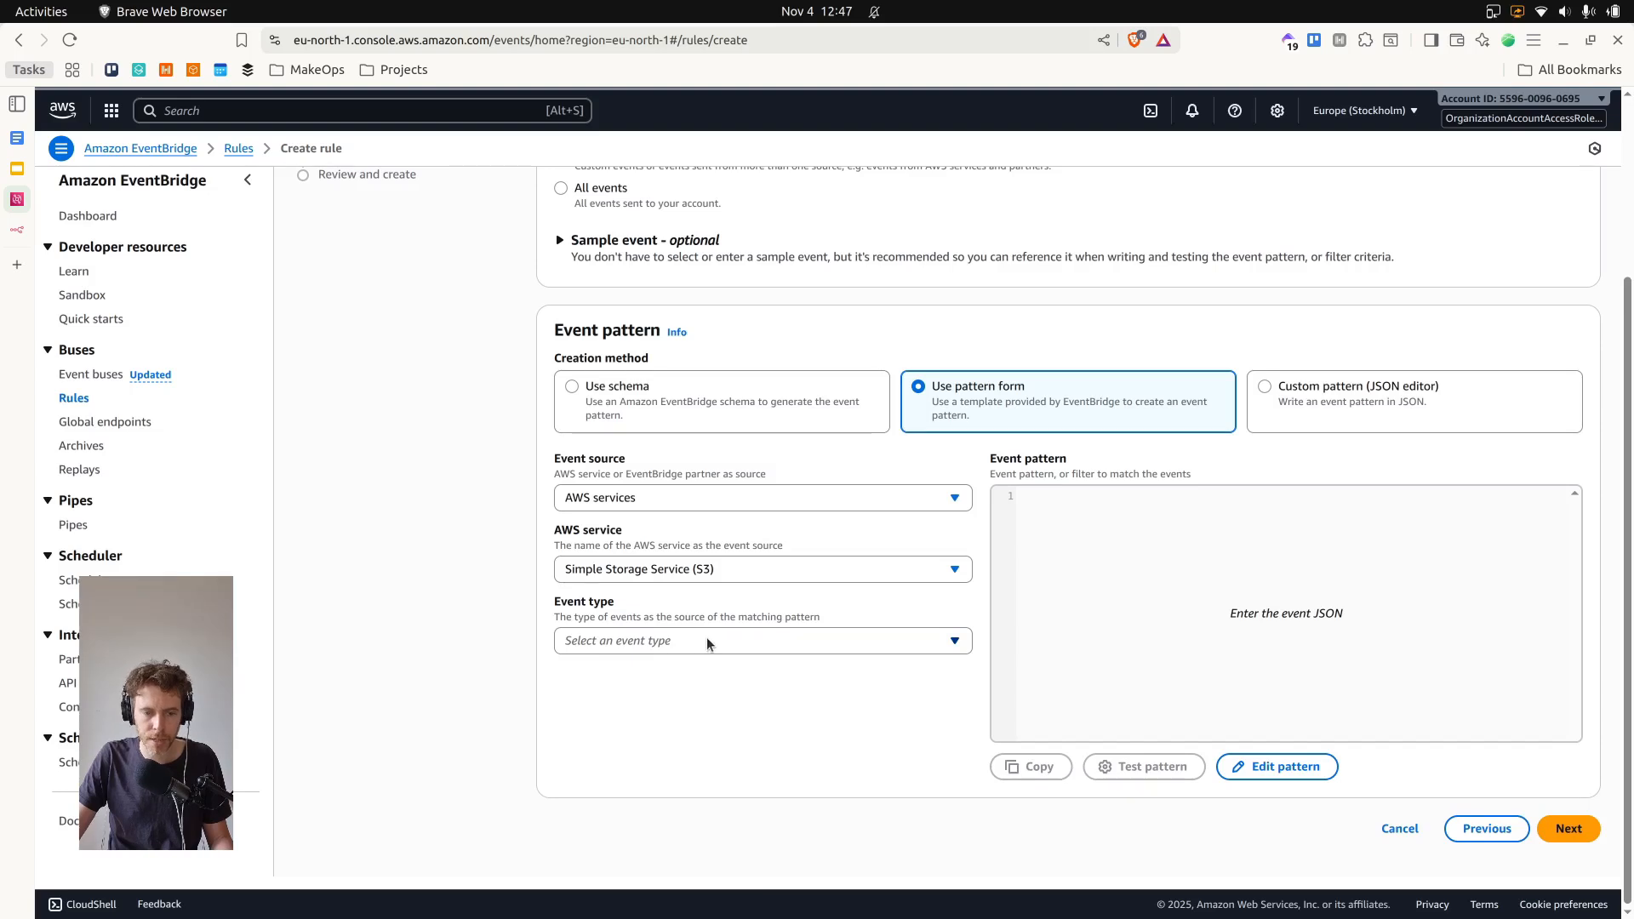
left_click(706, 640)
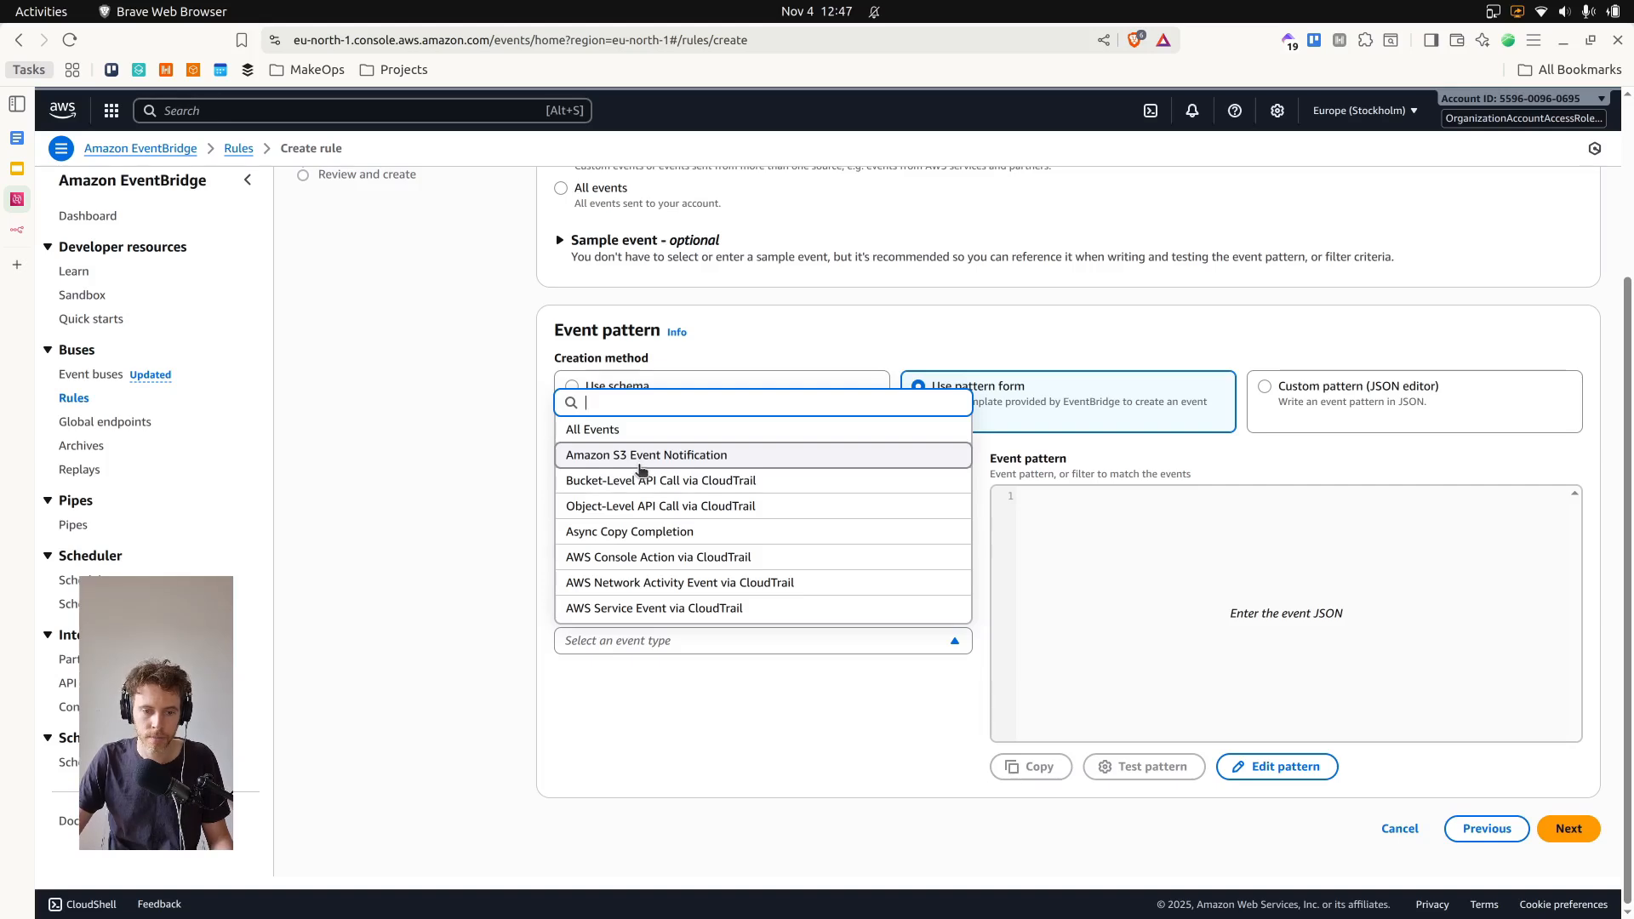
left_click(643, 470)
Restrict the event pattern to specific events, selecting only Object Created
scroll(646, 510, "down", 3)
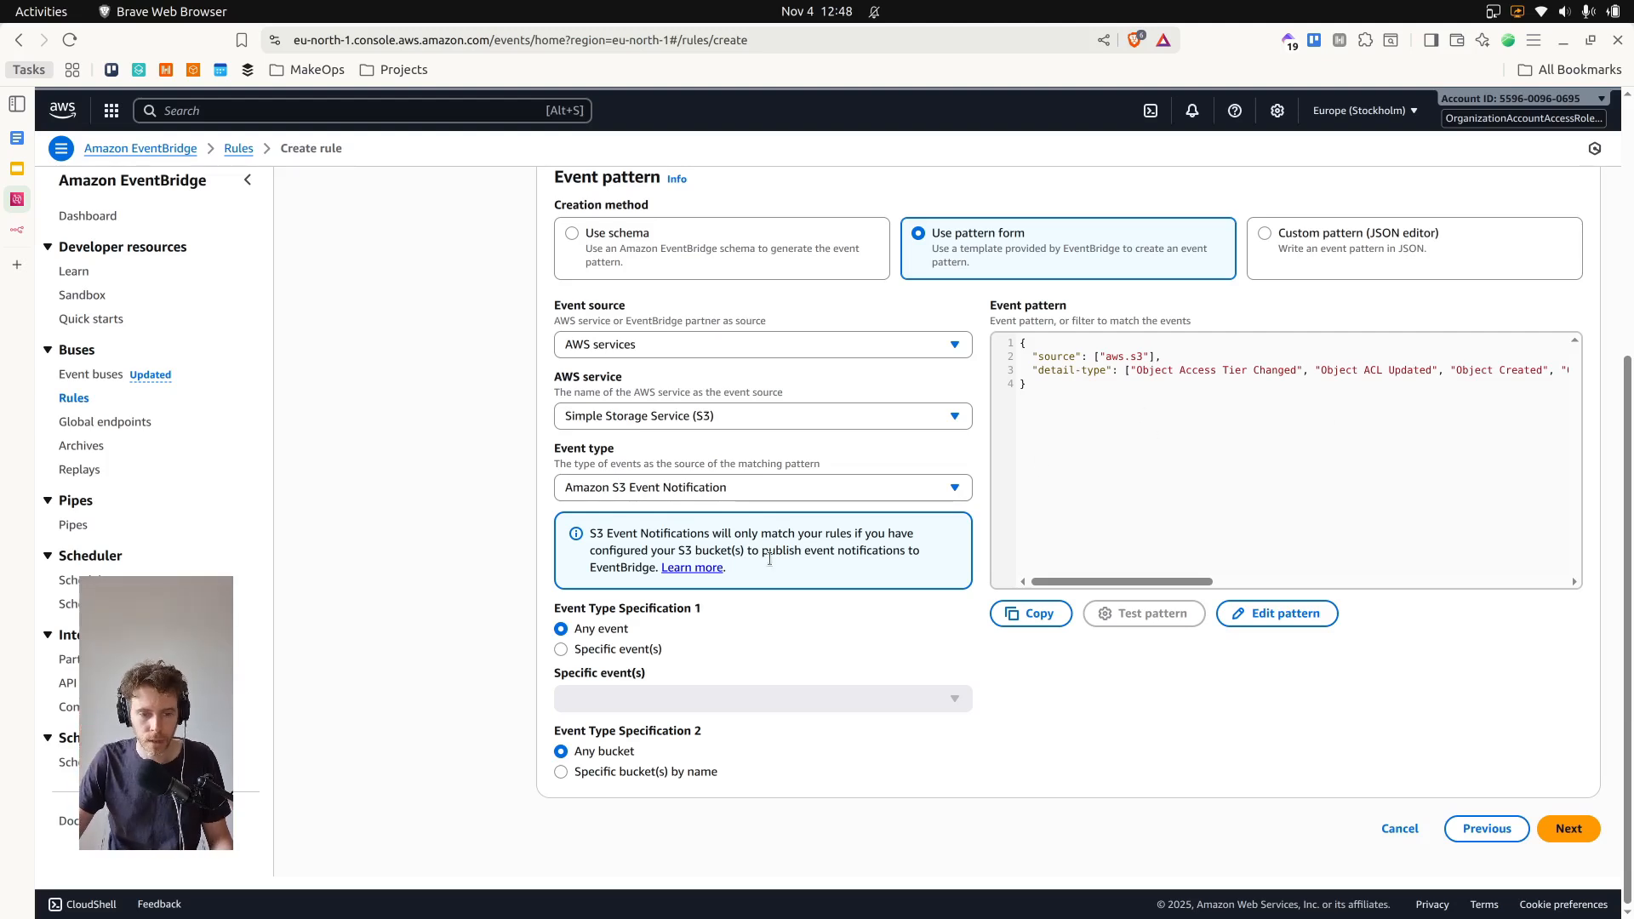
left_click(561, 650)
left_click(689, 705)
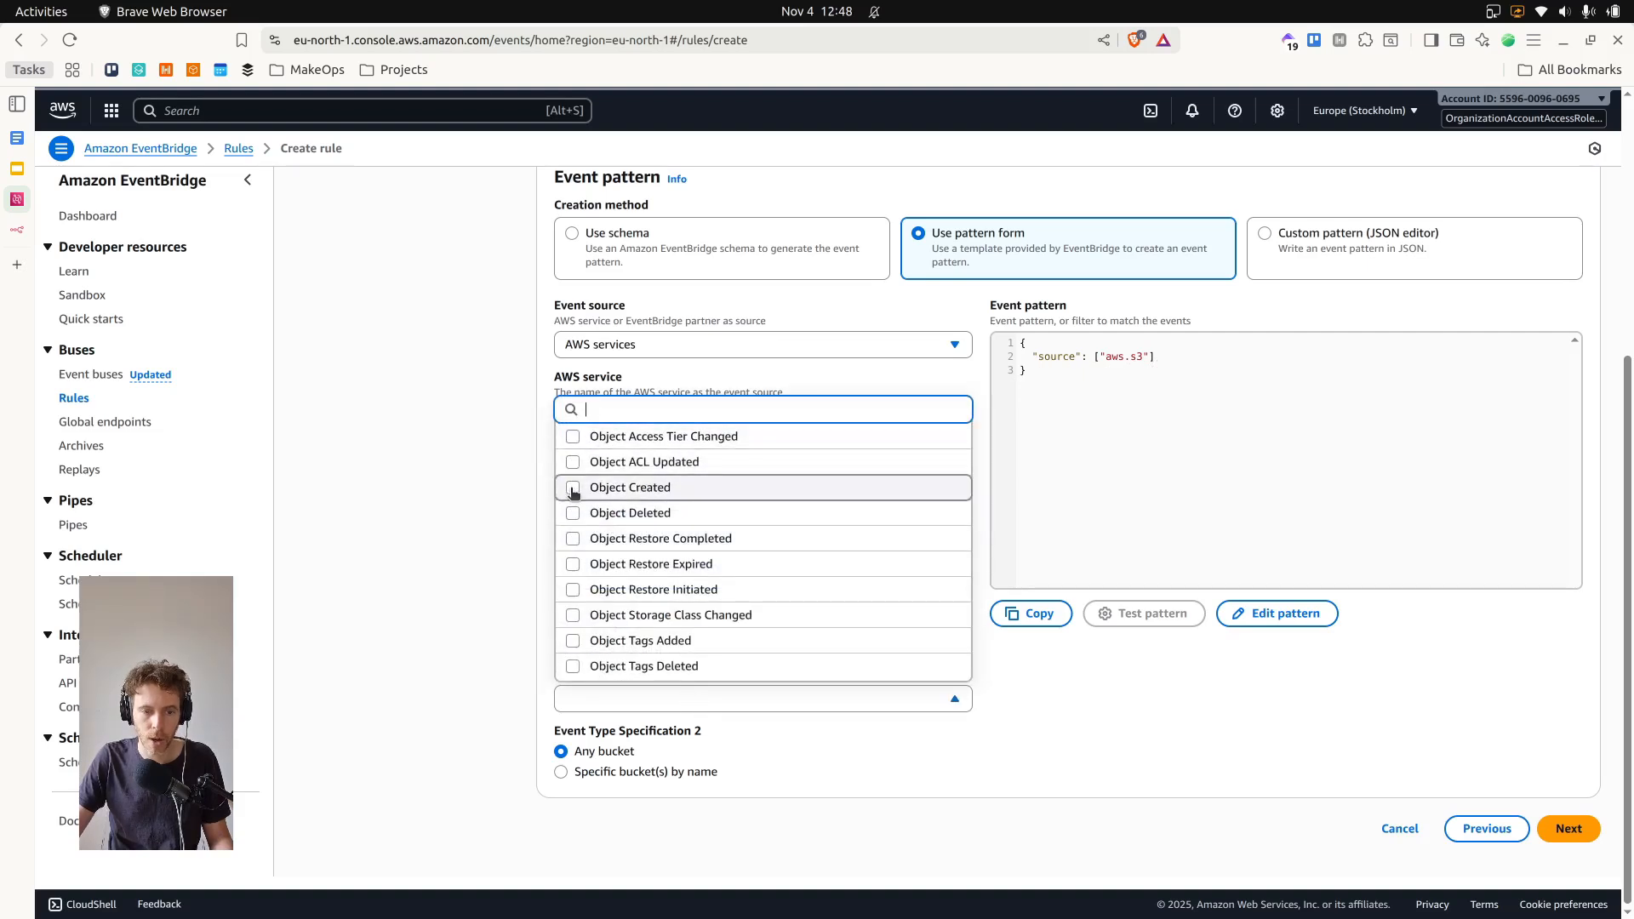
left_click(572, 489)
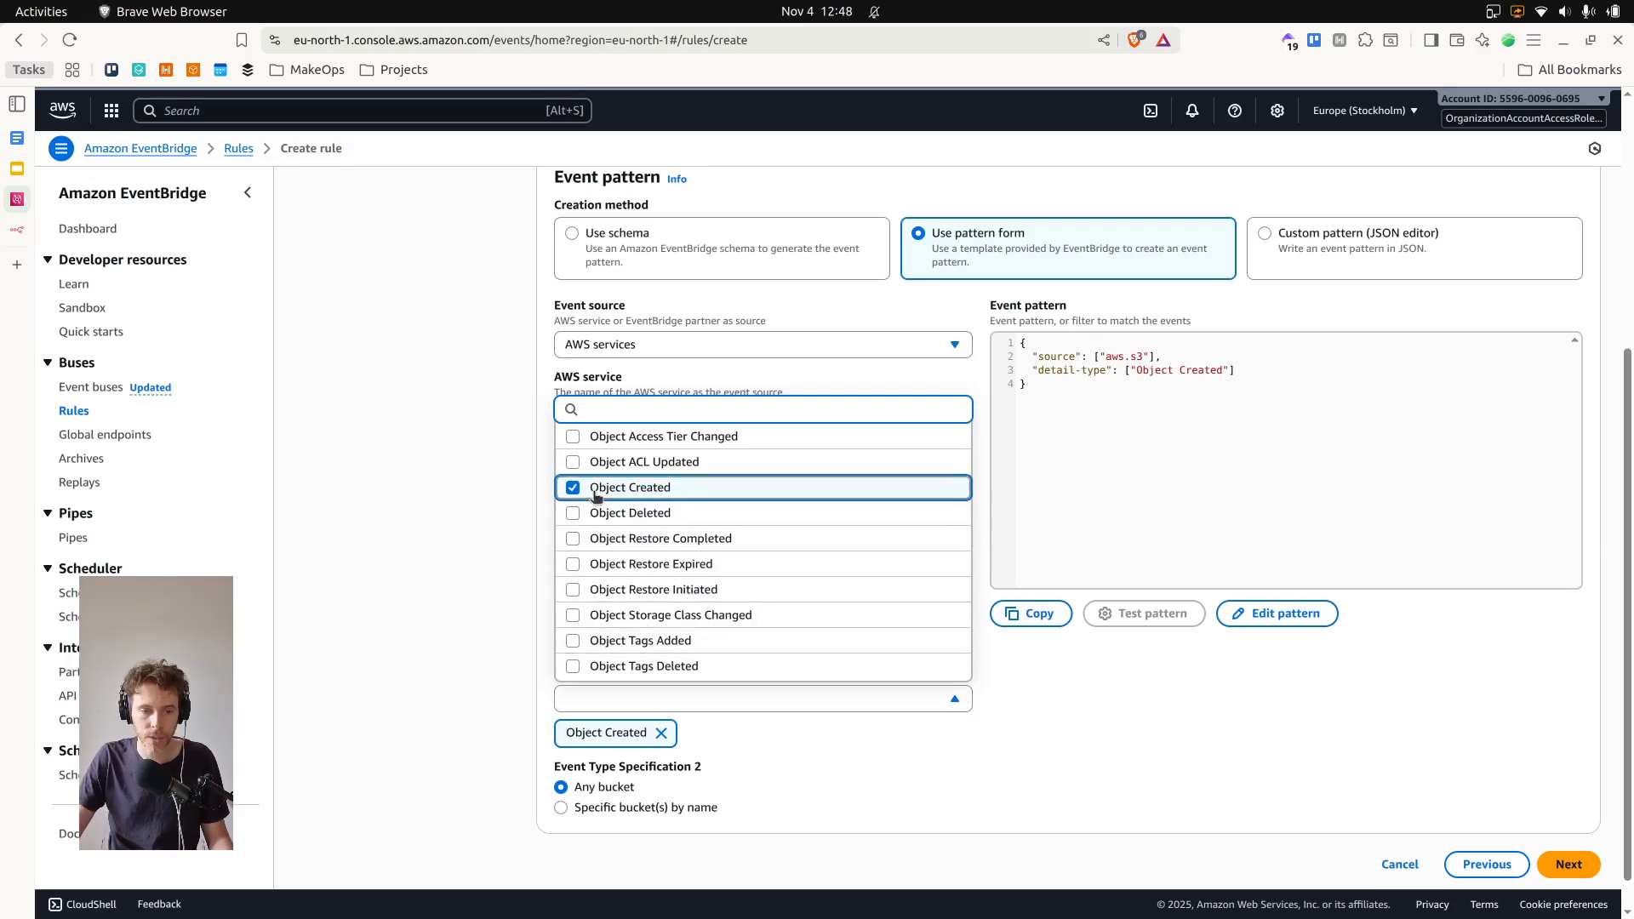
left_click(502, 519)
scroll(768, 674, "down", 1)
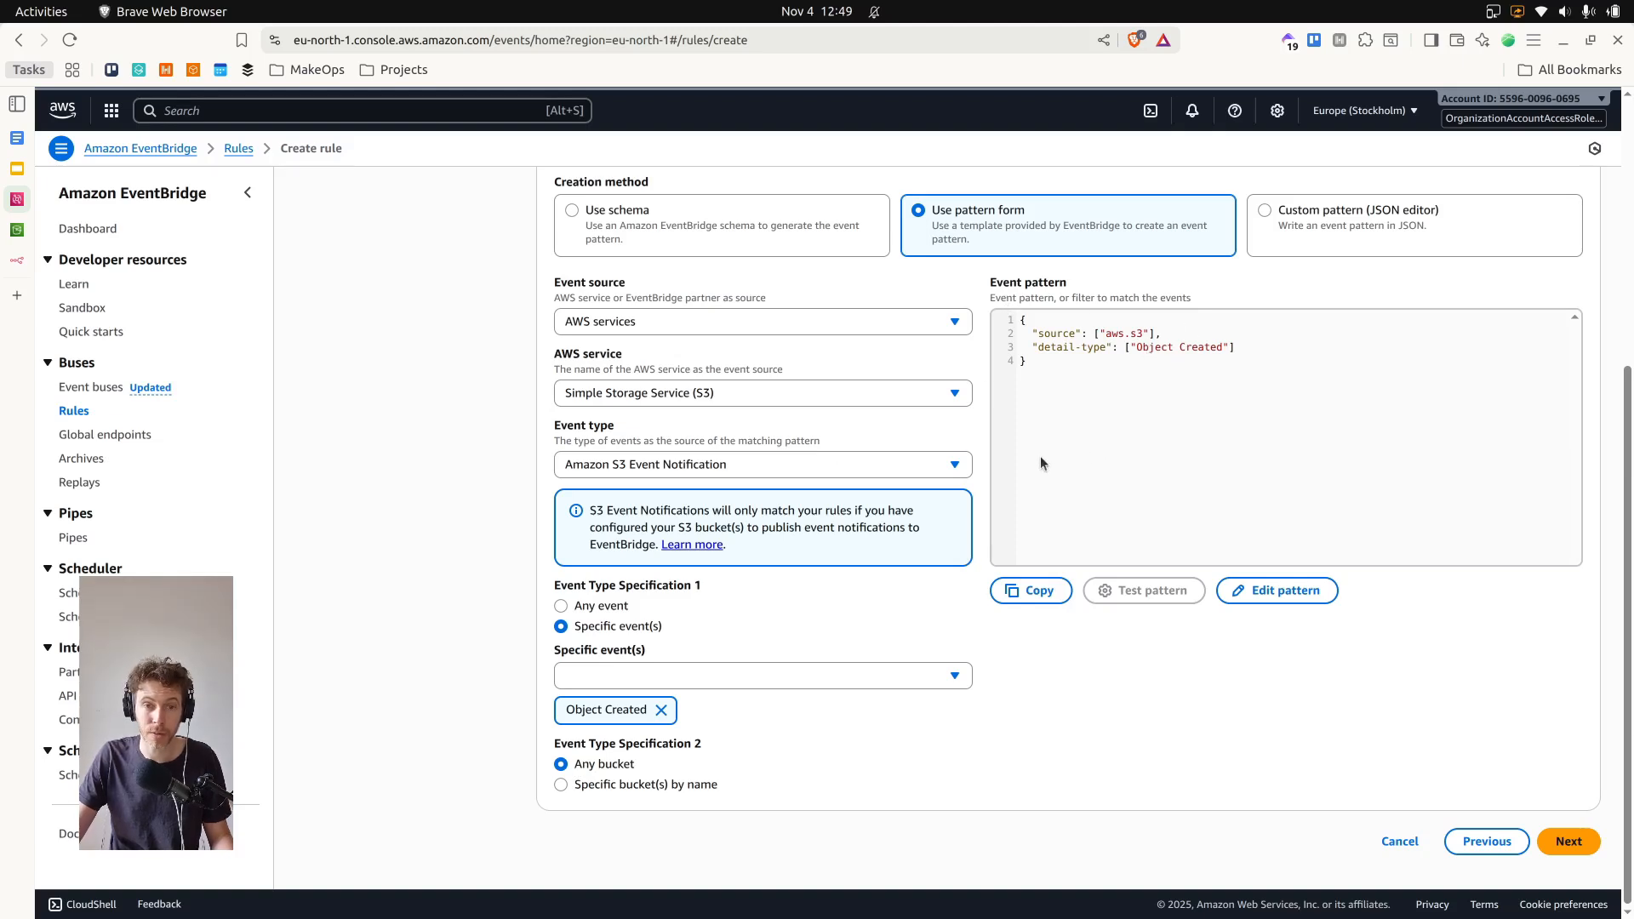
Limit the event pattern to a specific bucket, pasting the new s3-to-n8n bucket's full name without a leading space
left_click(560, 784)
scroll(798, 748, "down", 2)
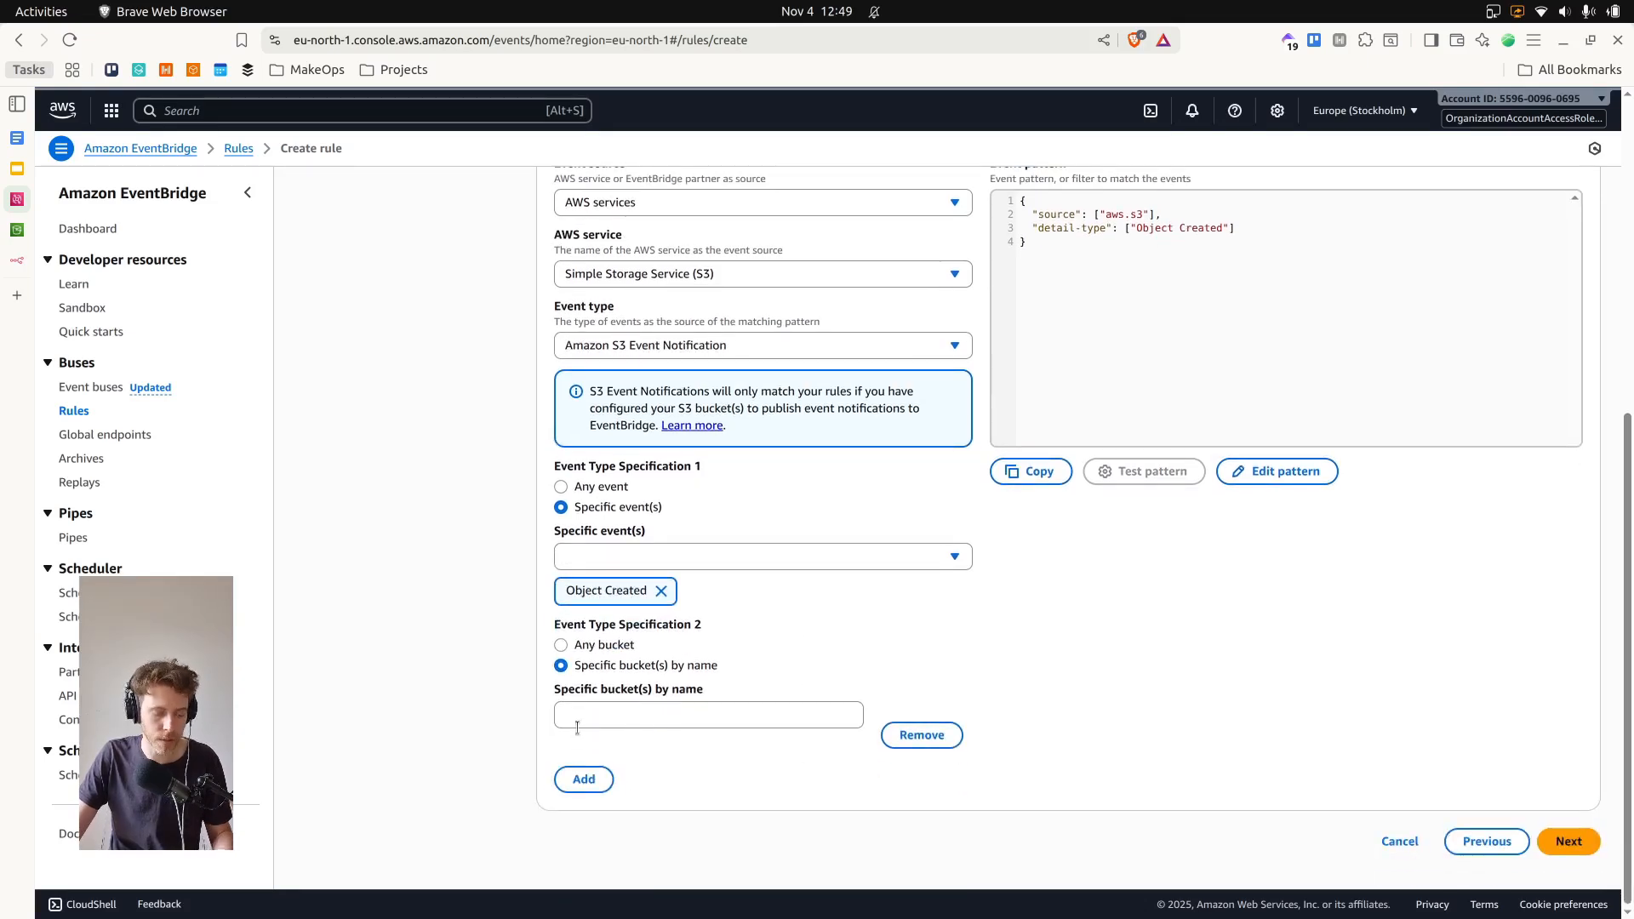
left_click(631, 713)
key("ctrl+v")
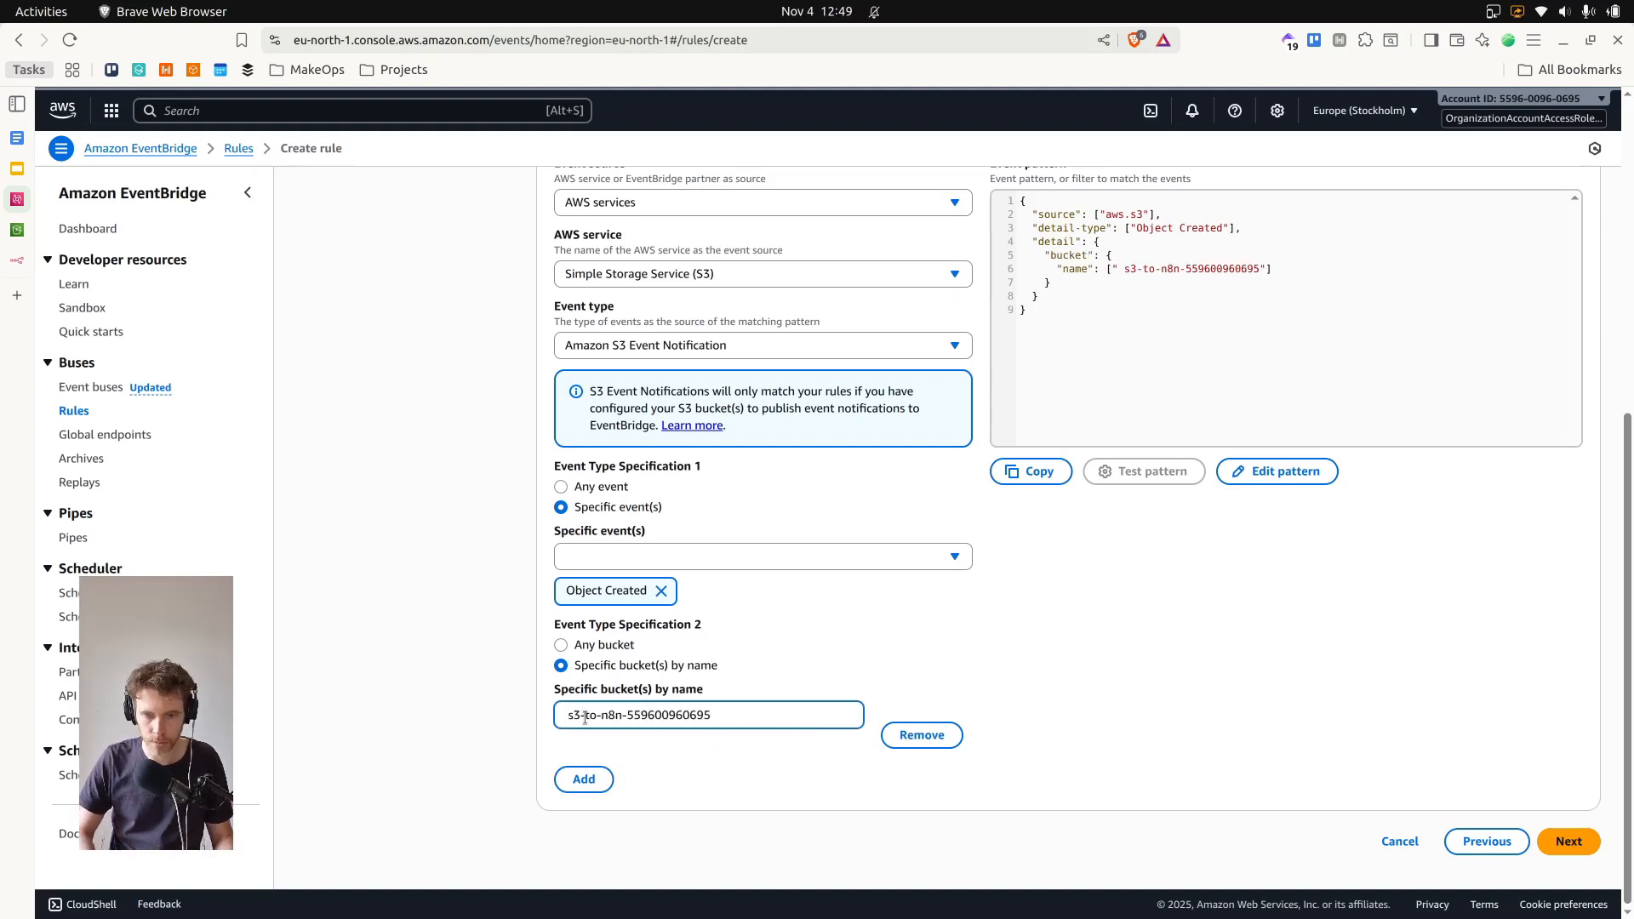
key("BackSpace")
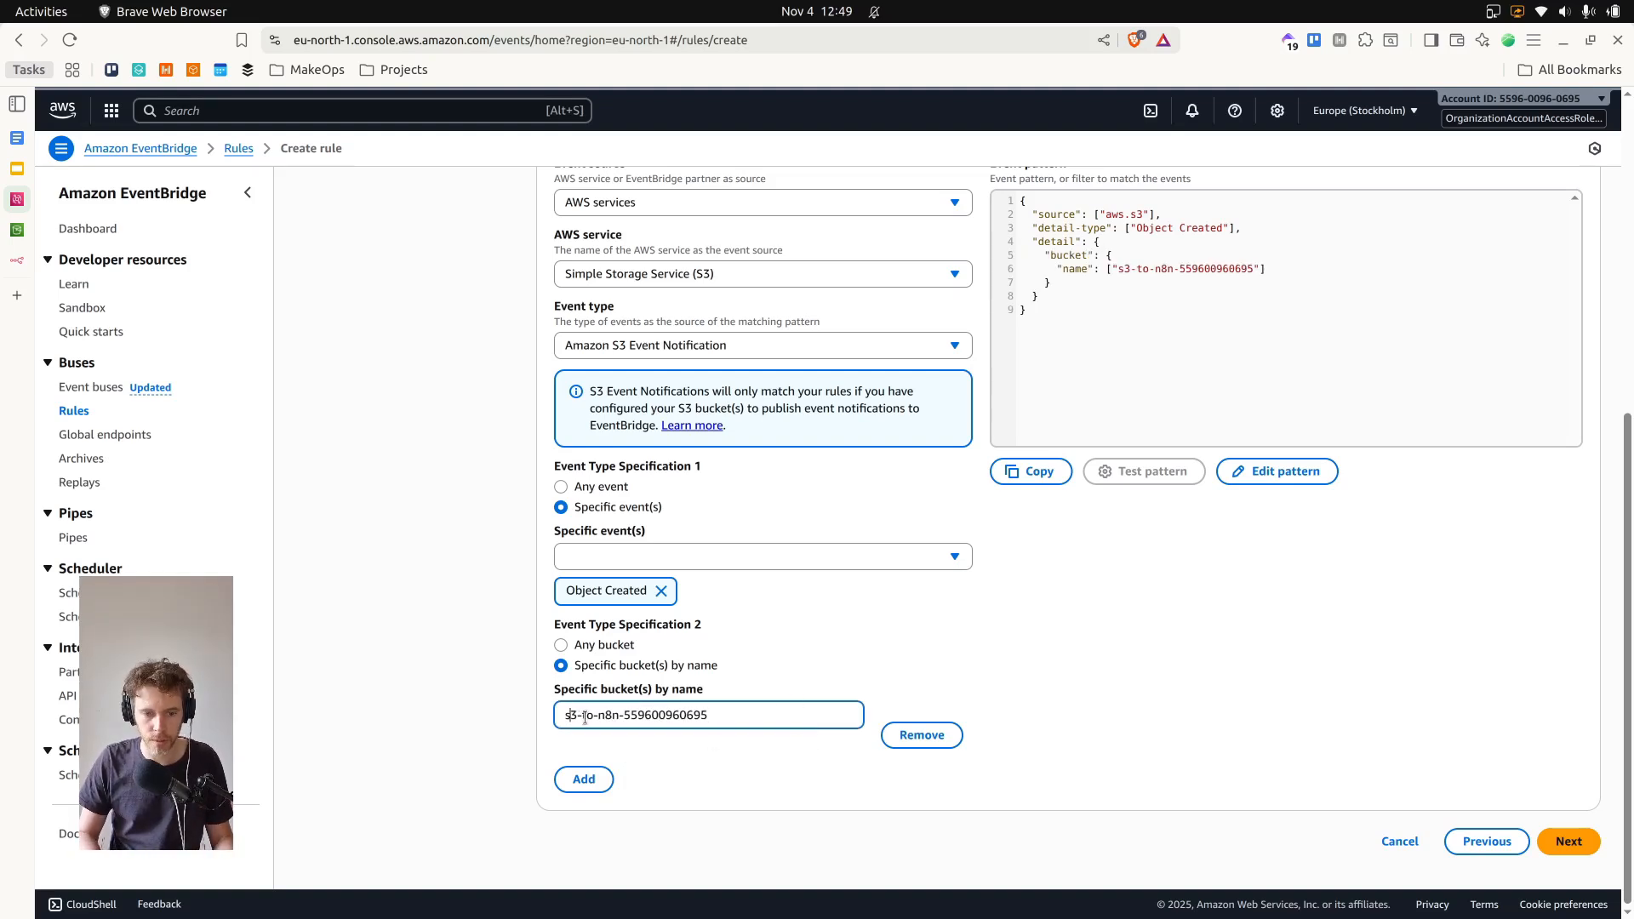
left_click(885, 666)
Review the source, detail type and bucket name in the generated event pattern, and continue to target selection
scroll(1156, 523, "up", 2)
left_click_drag(1133, 372, 1204, 331)
left_click_drag(1114, 316, 1144, 317)
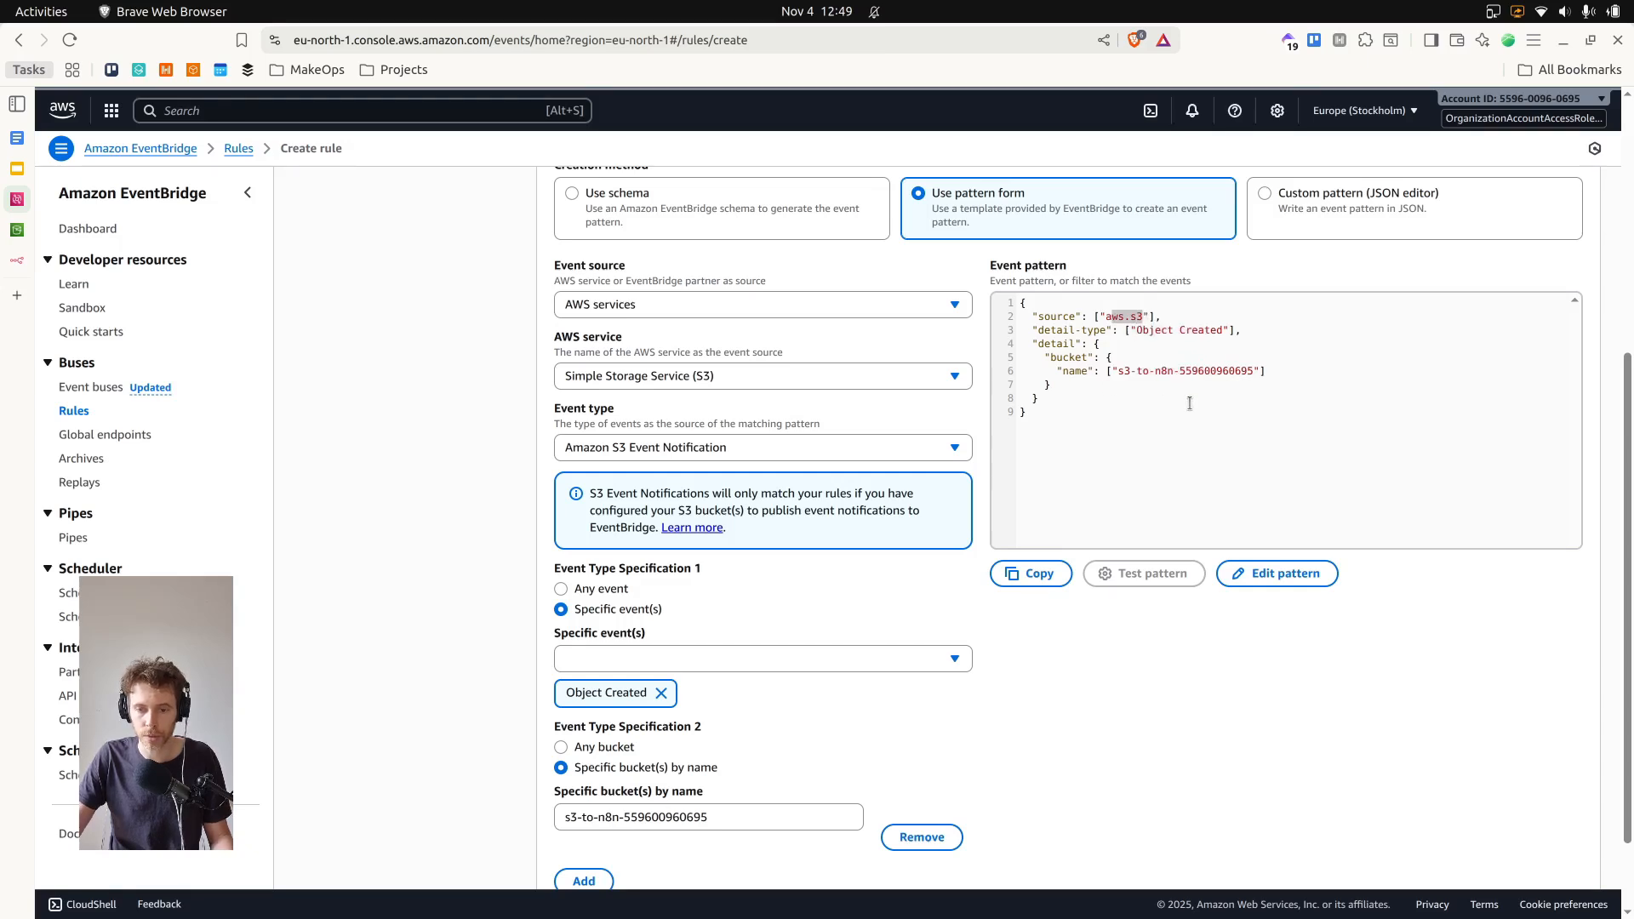
scroll(1126, 595, "down", 2)
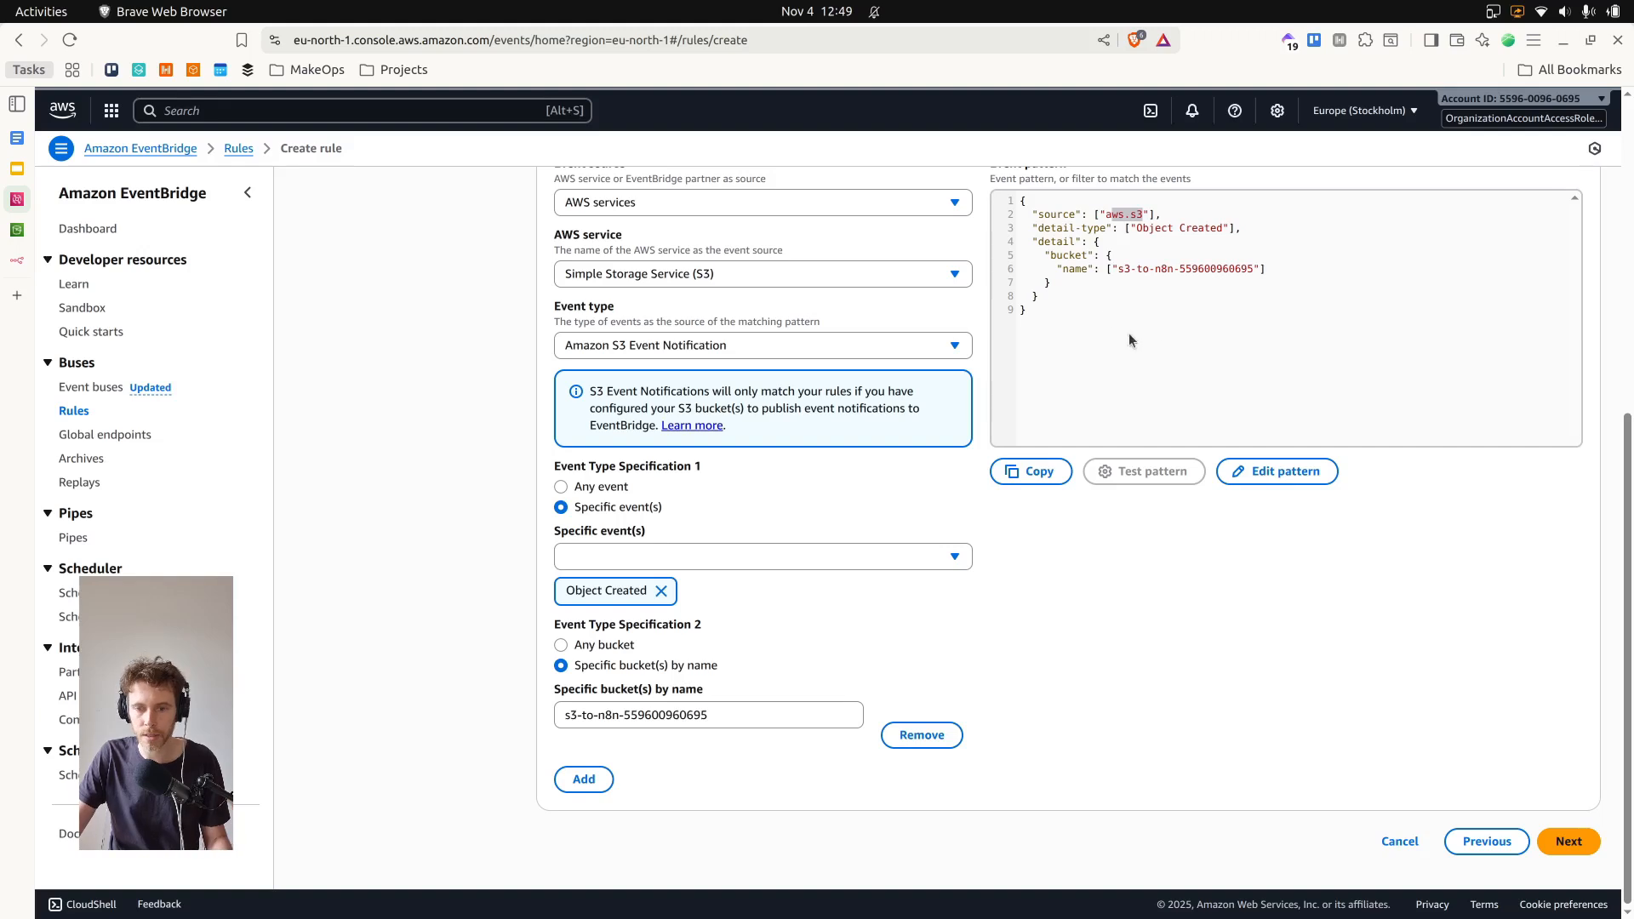
scroll(1111, 324, "up", 2)
scroll(1144, 359, "down", 2)
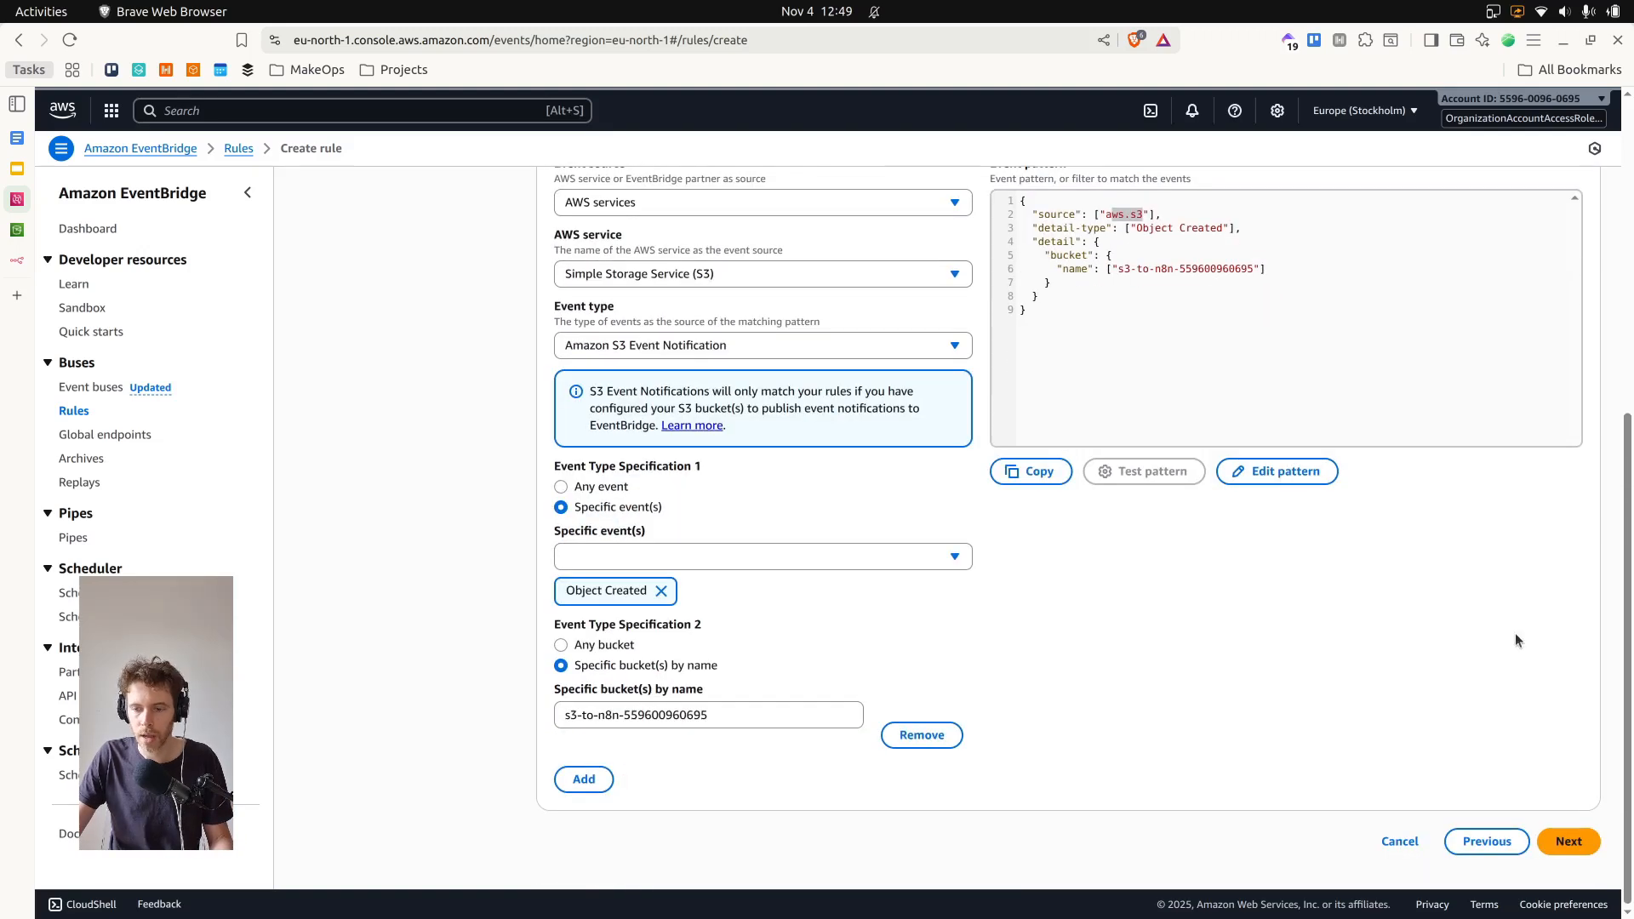
left_click(1568, 841)
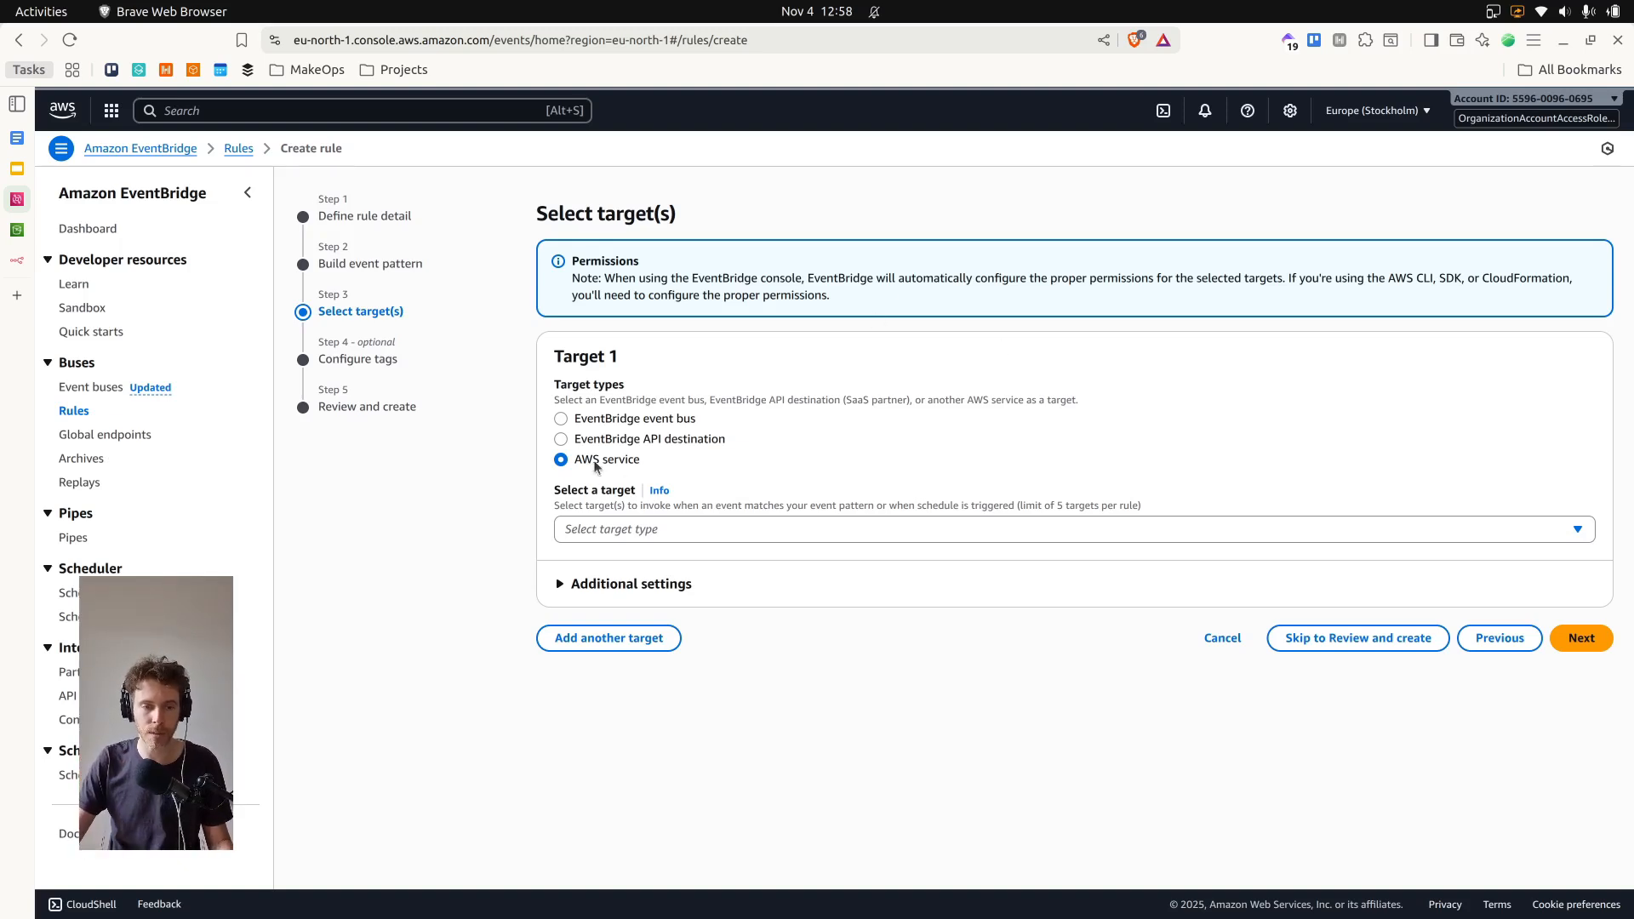
Set the rule's target to an EventBridge API destination, creating a new destination named aws_to_n8n
left_click(560, 439)
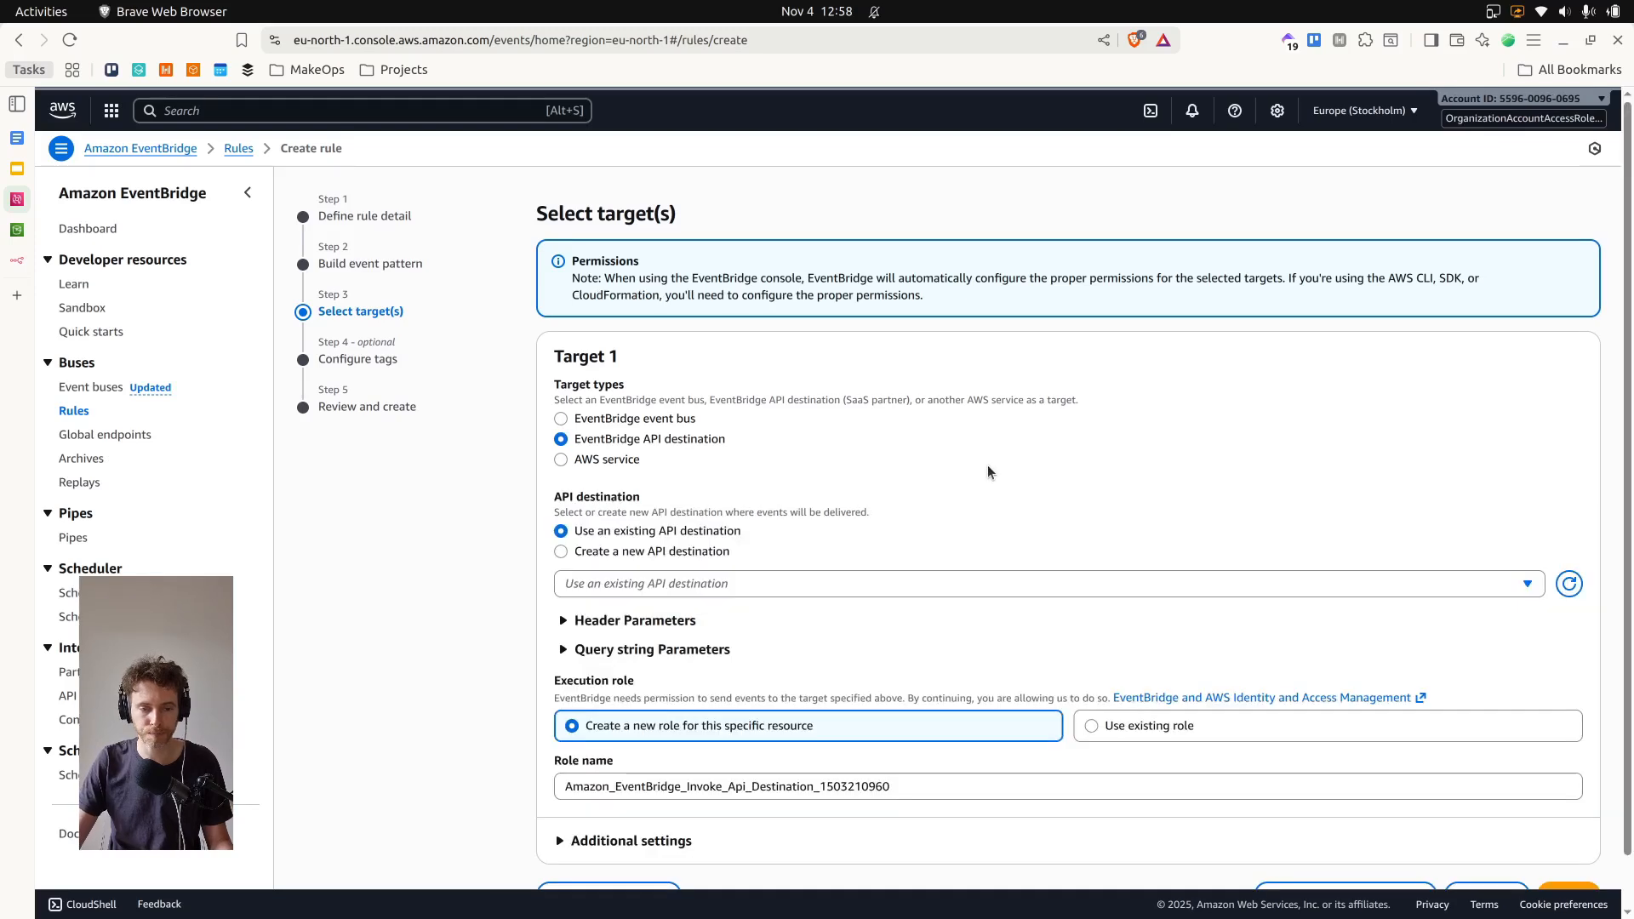
scroll(987, 465, "down", 1)
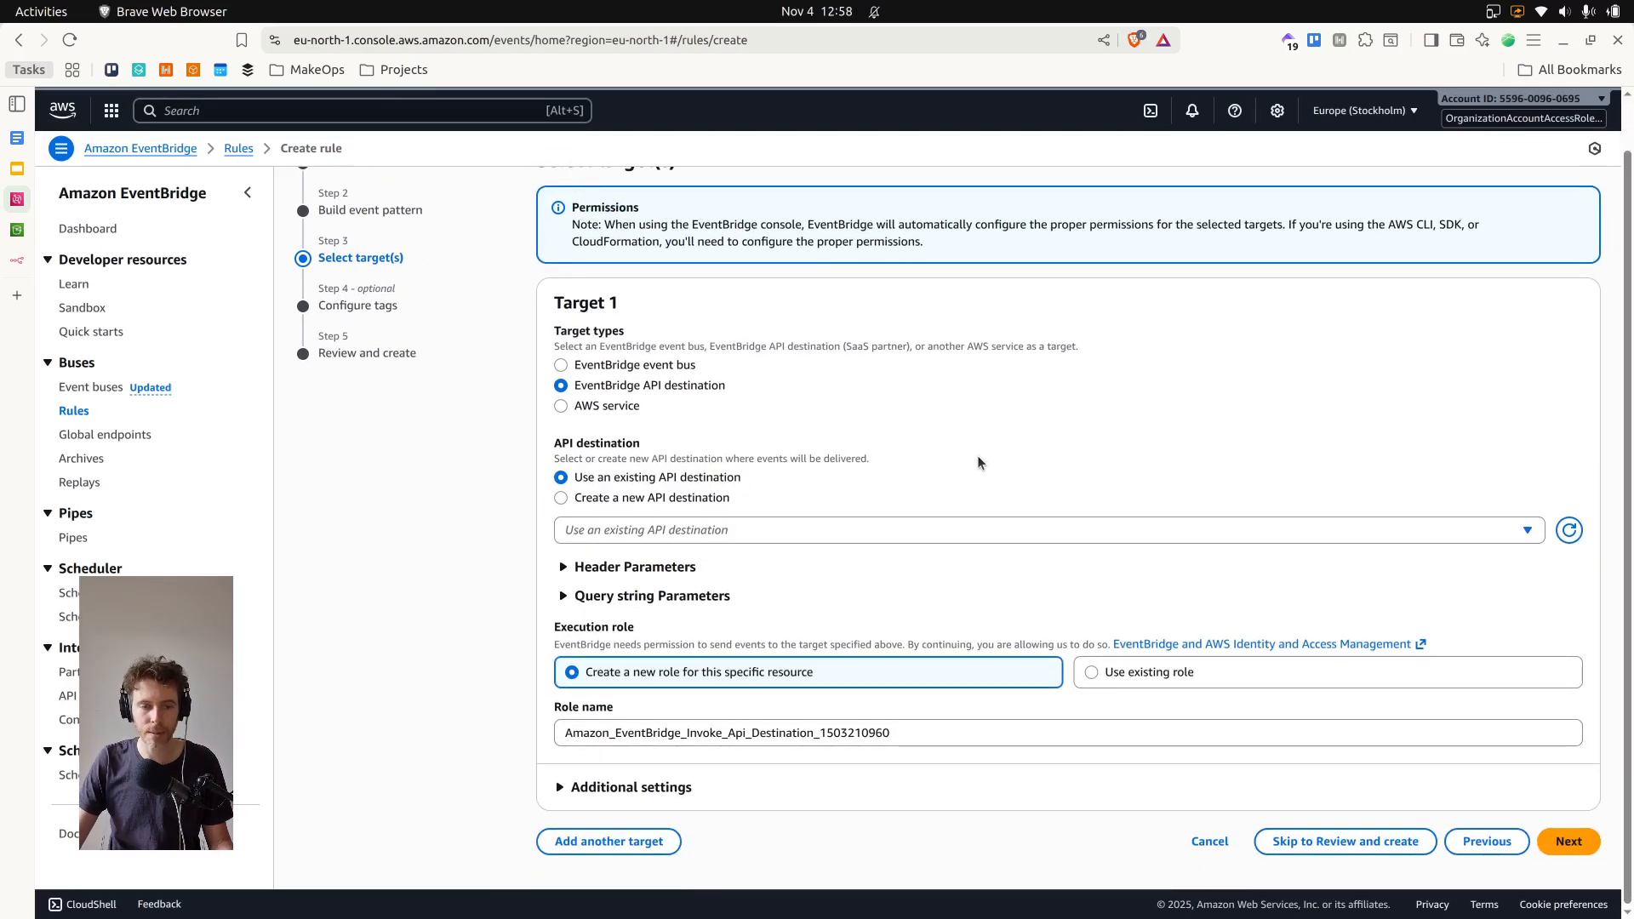
left_click(561, 499)
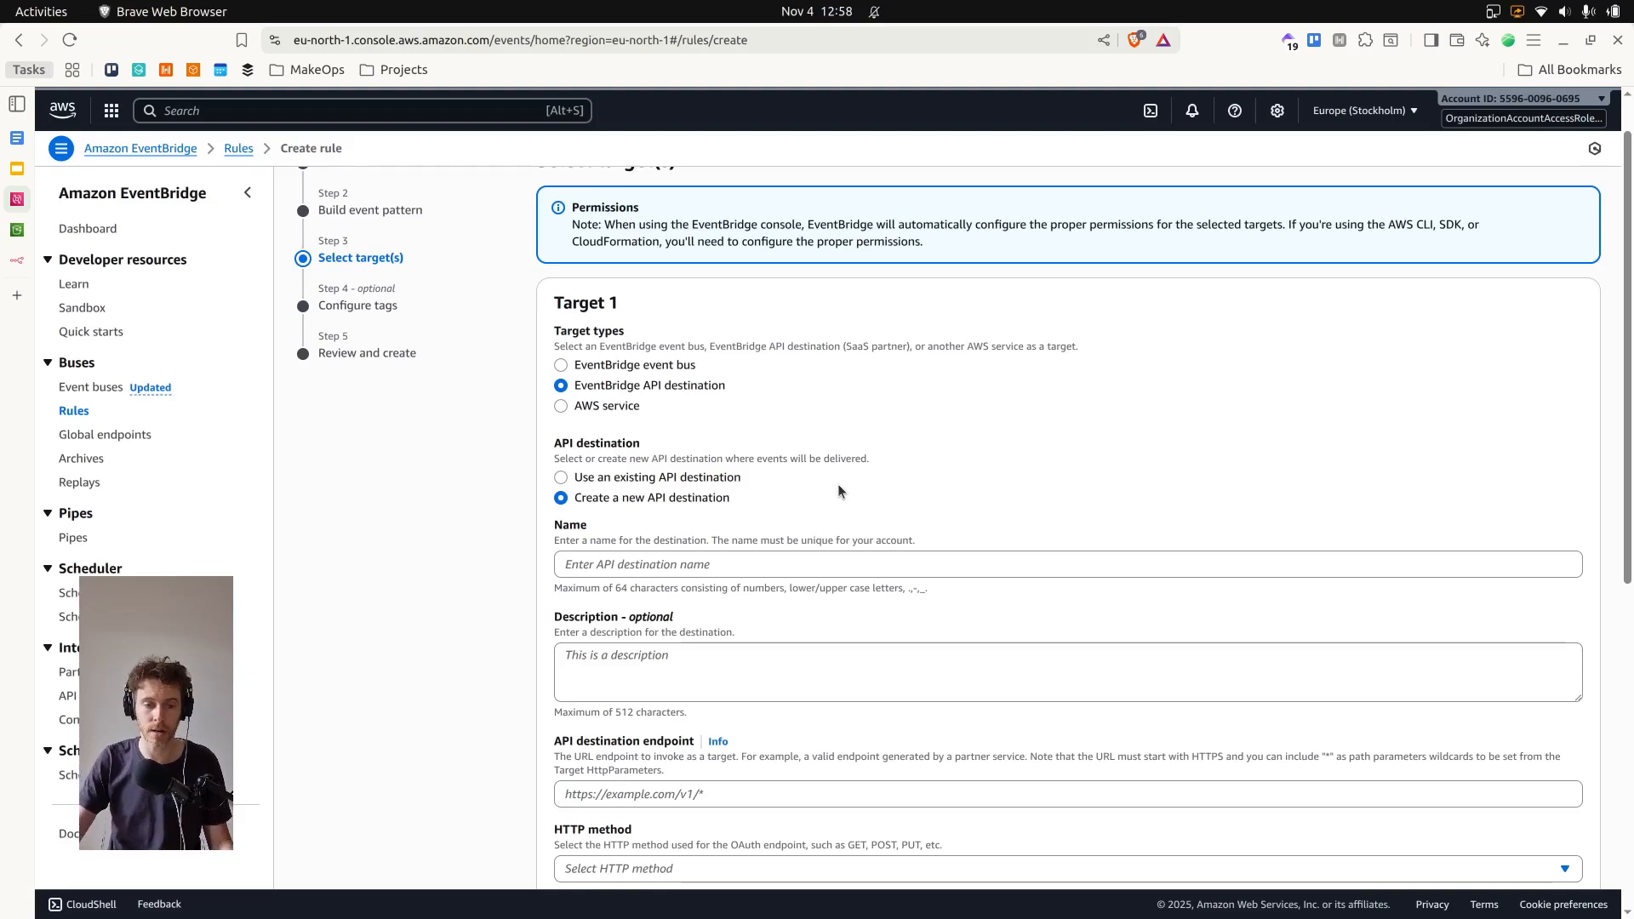
scroll(885, 502, "down", 5)
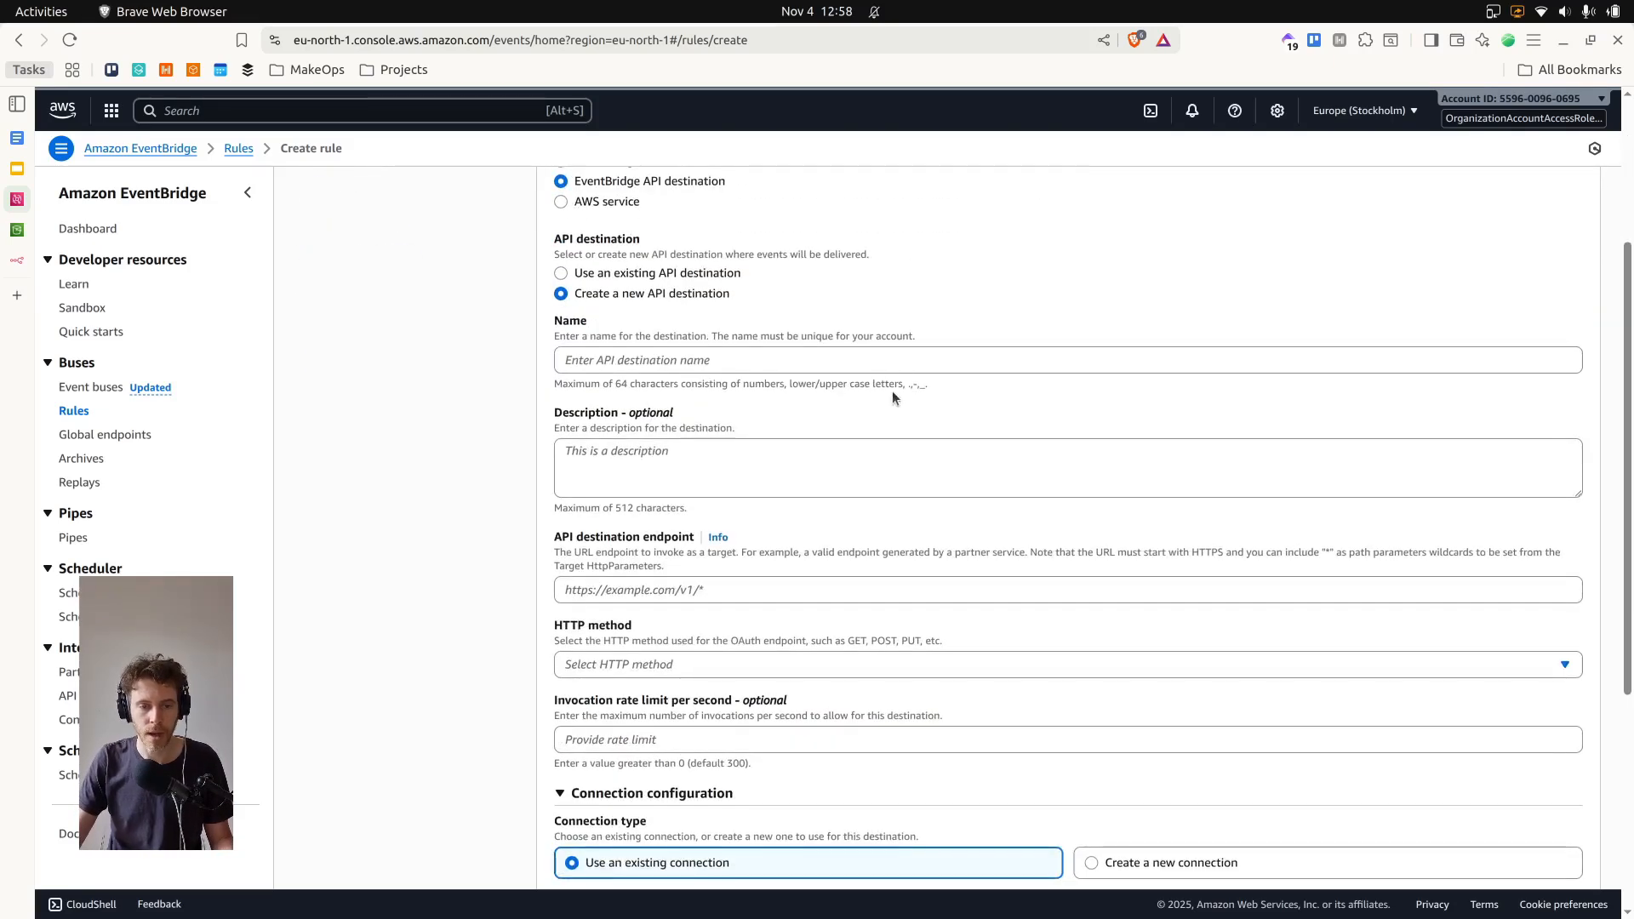
left_click(730, 359)
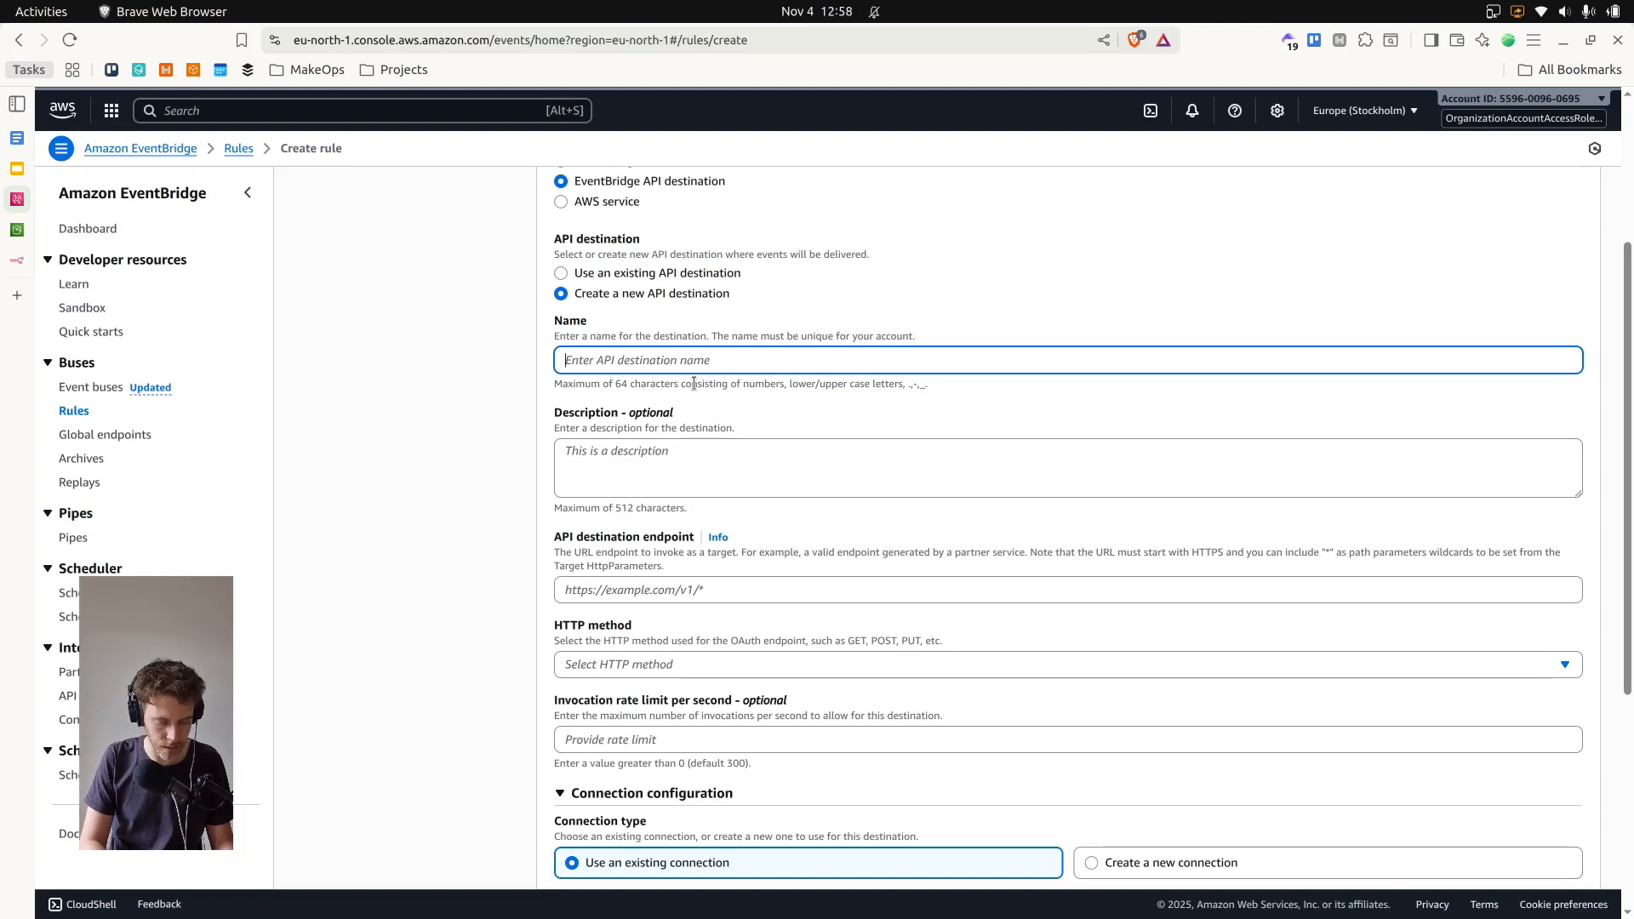
type("aws_to_n8n")
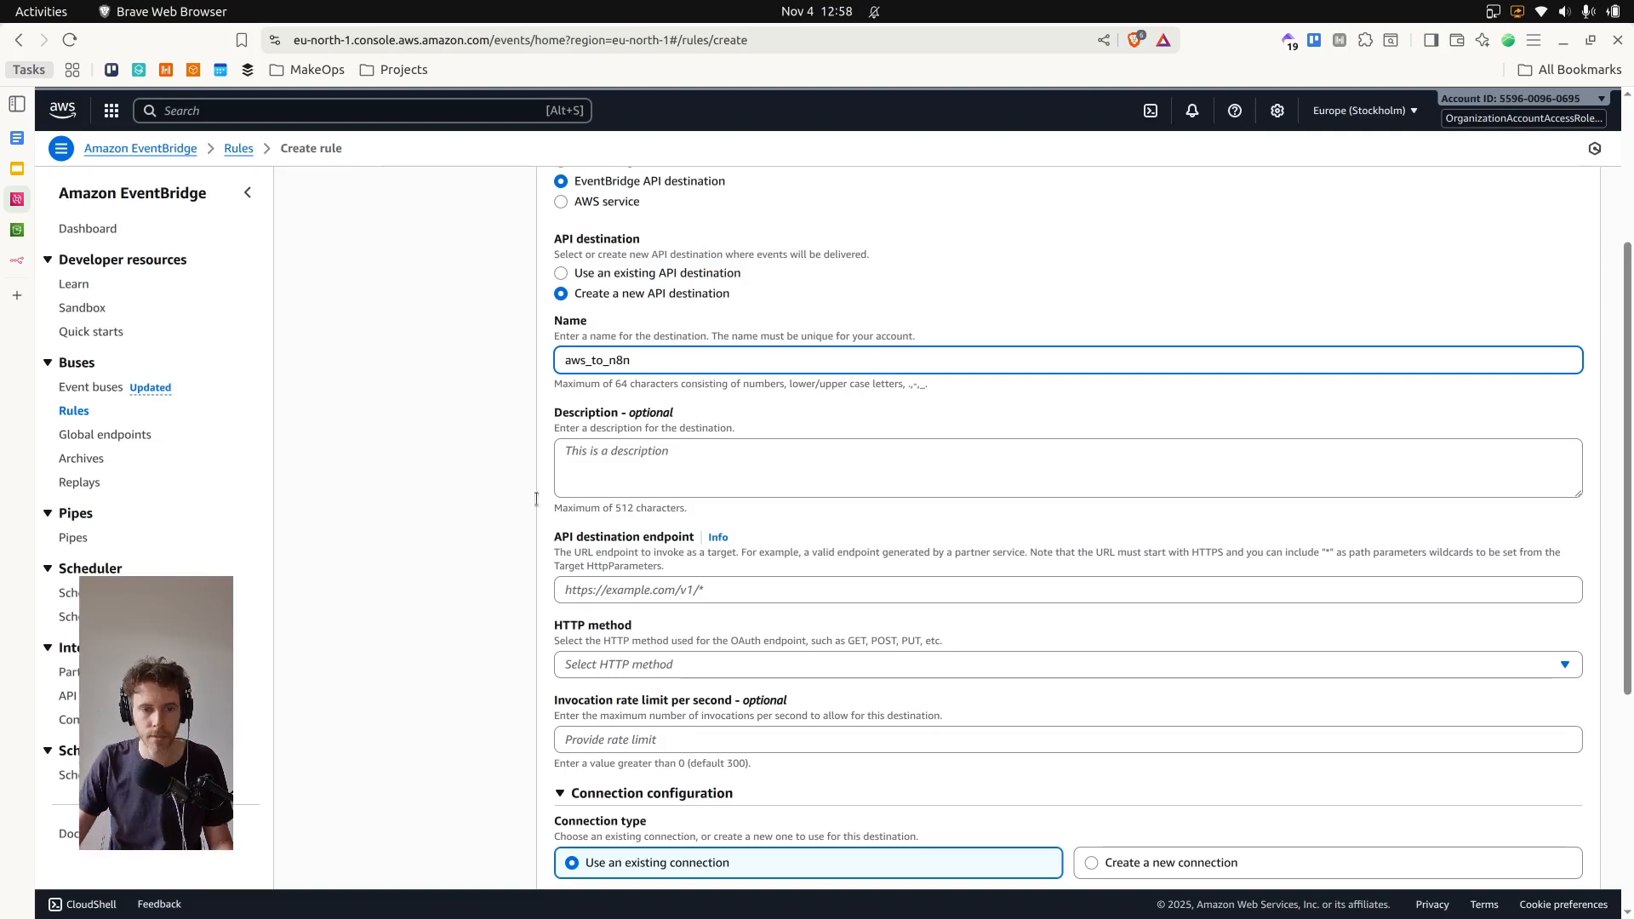
left_click(499, 411)
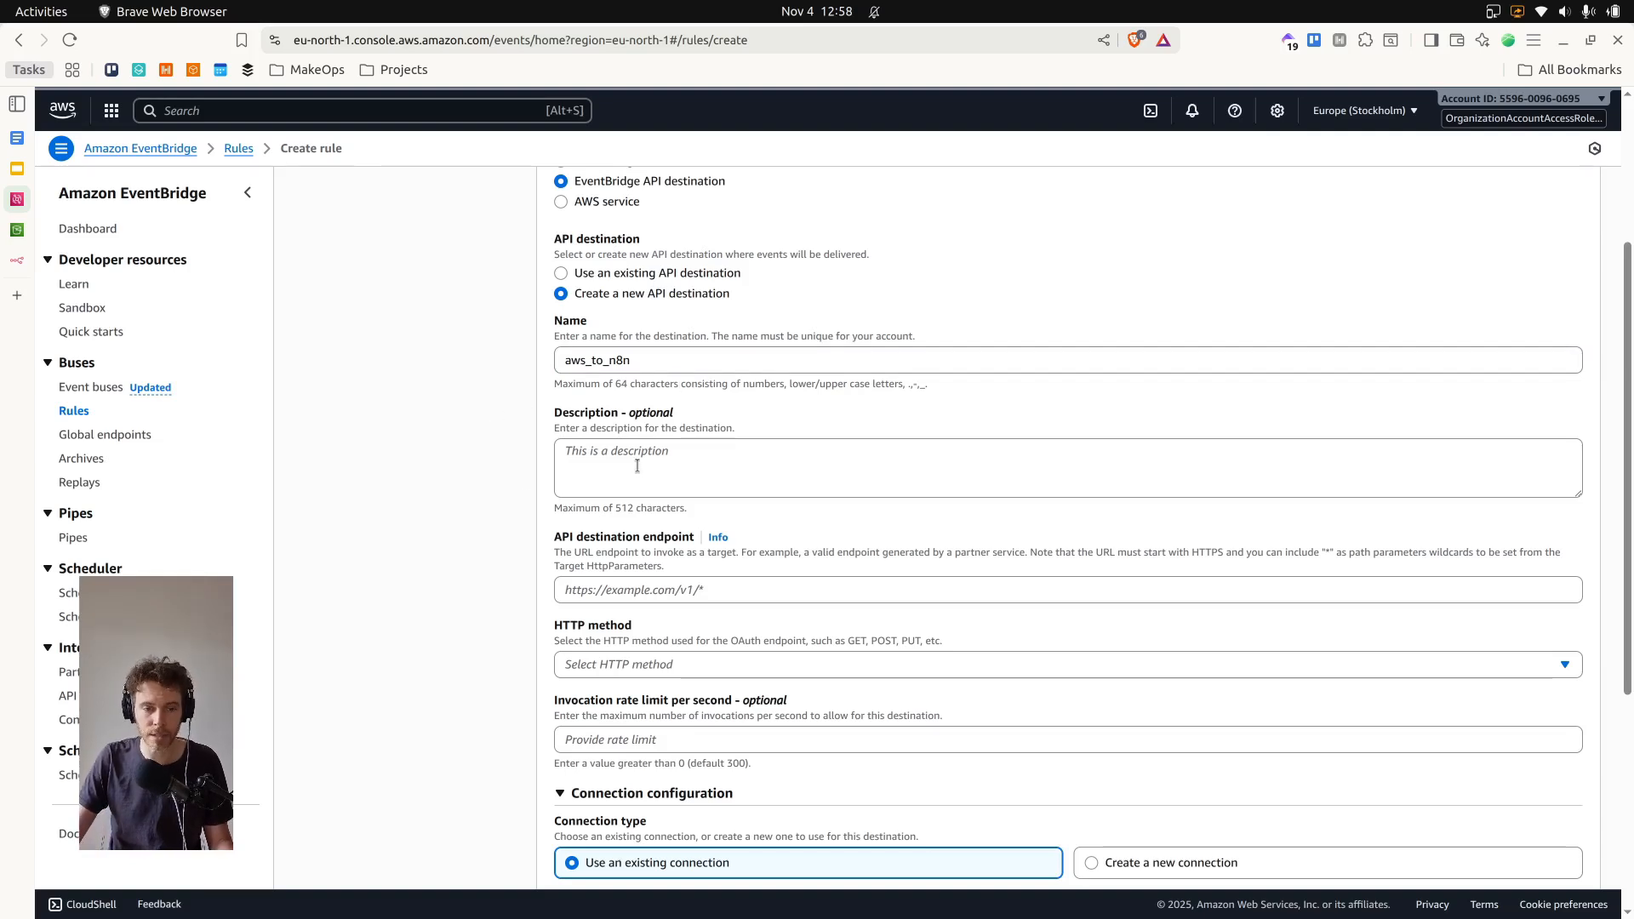
scroll(441, 483, "down", 3)
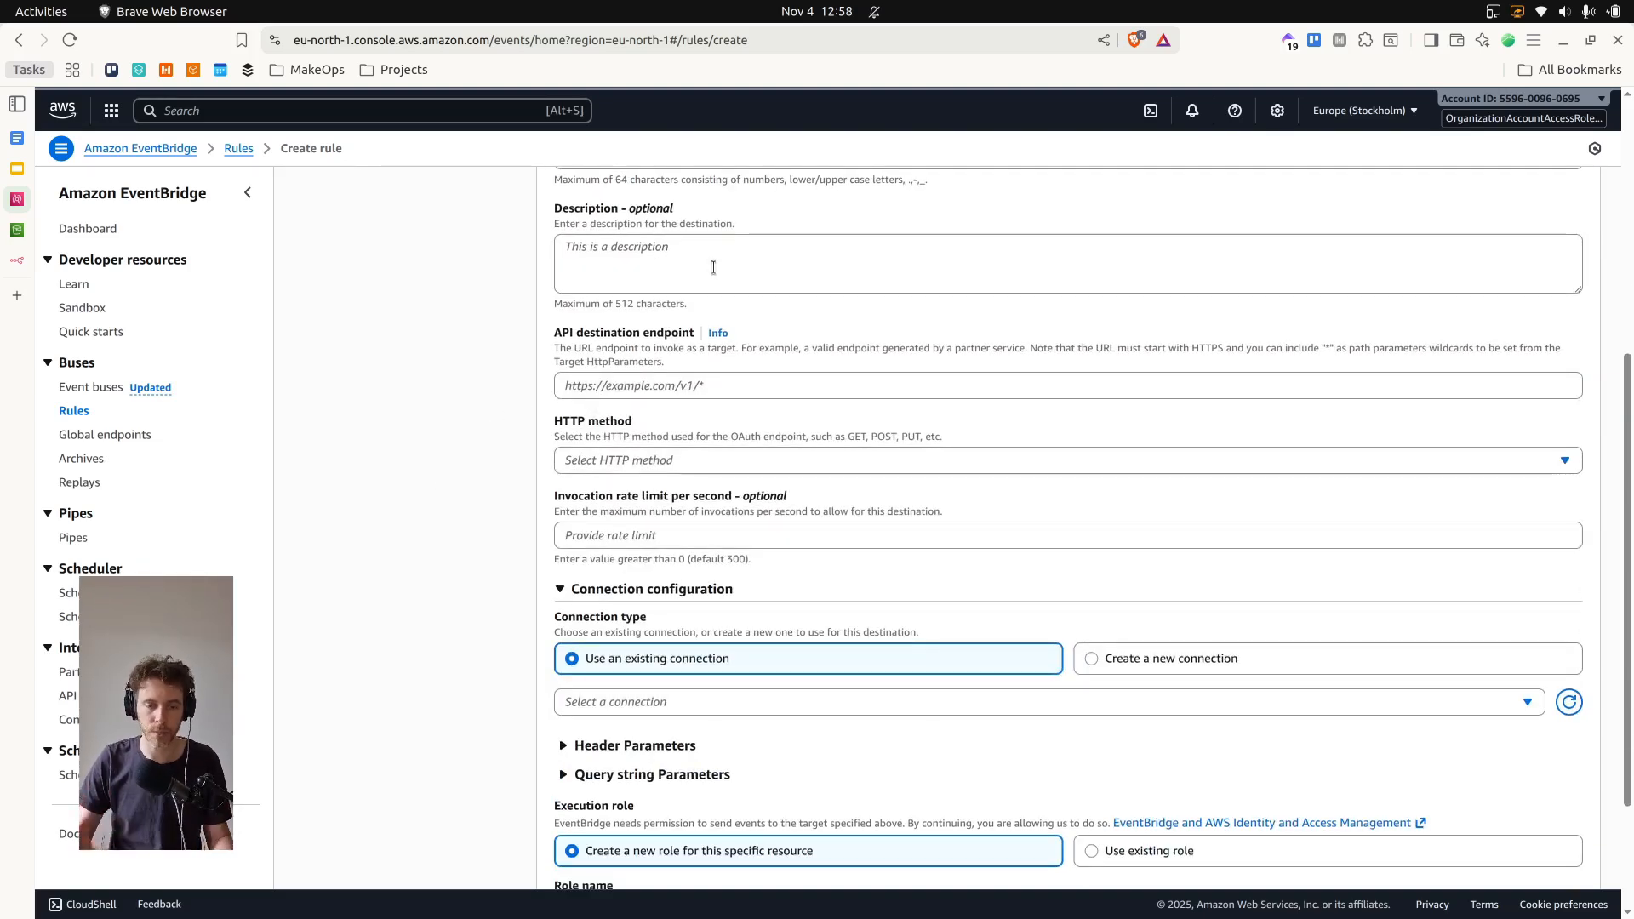
scroll(697, 298, "up", 2)
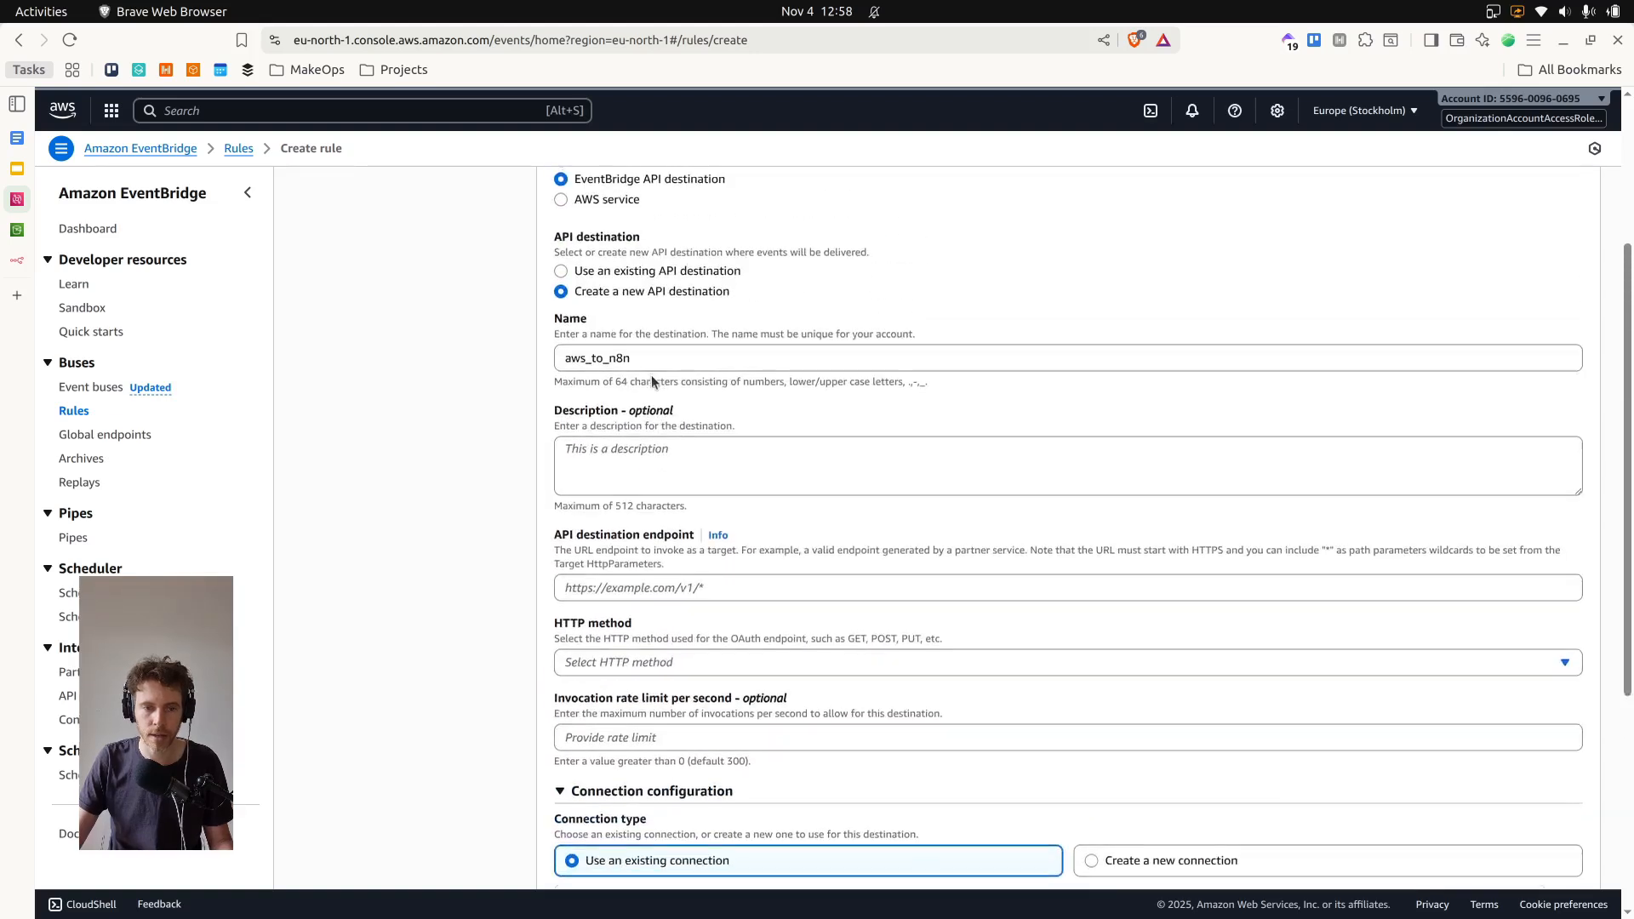
scroll(606, 274, "up", 4)
scroll(691, 344, "down", 2)
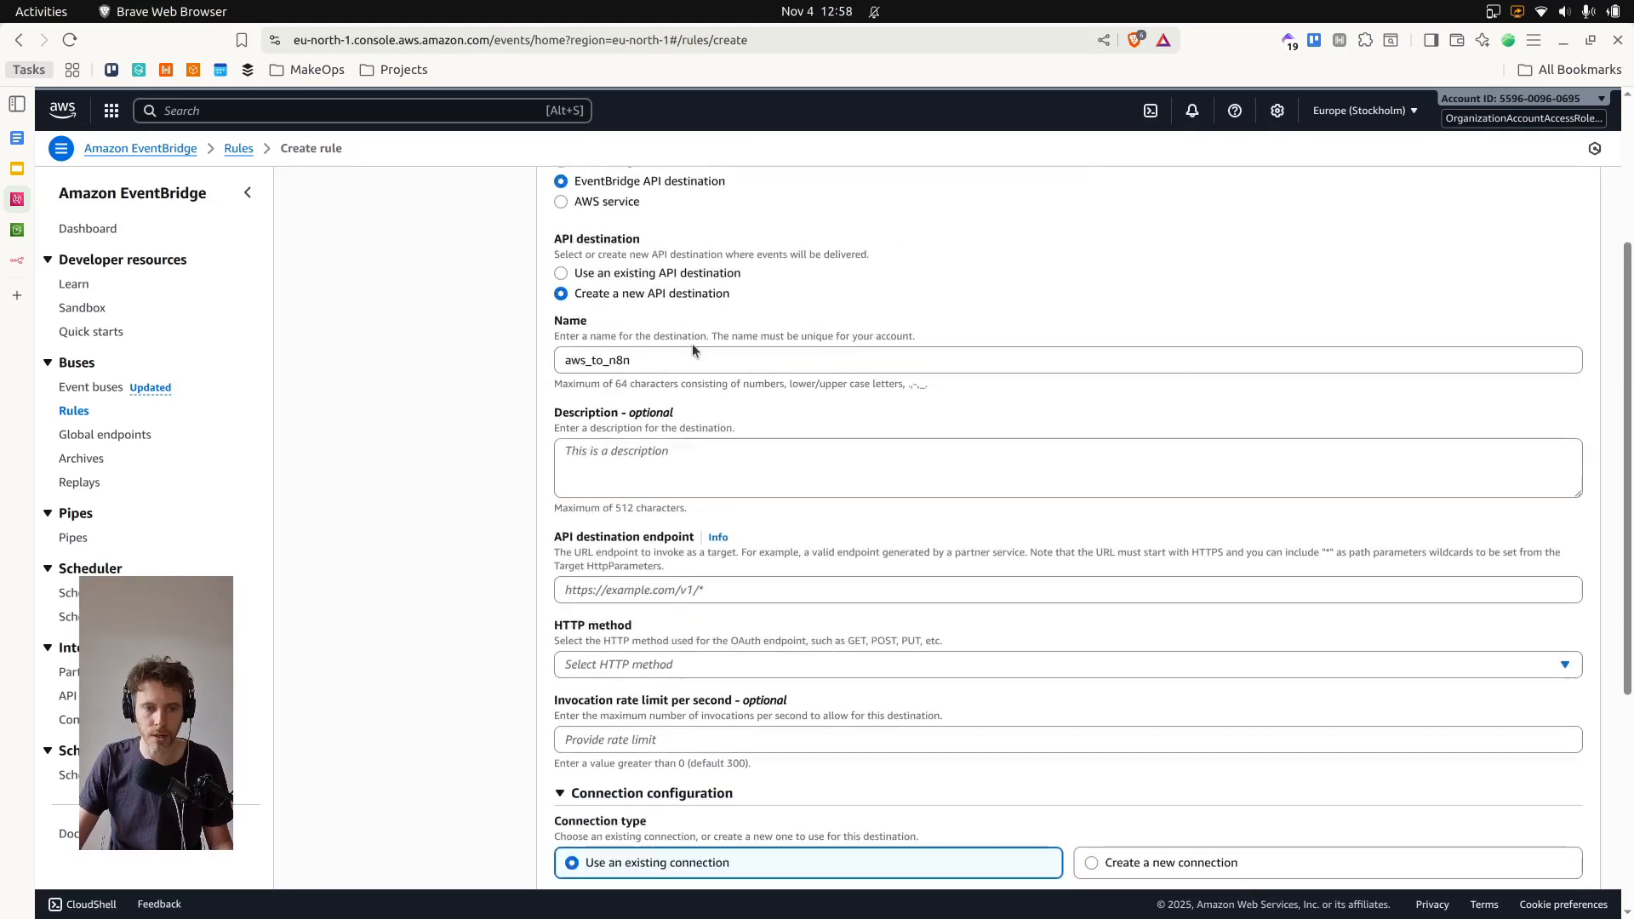
scroll(652, 443, "down", 2)
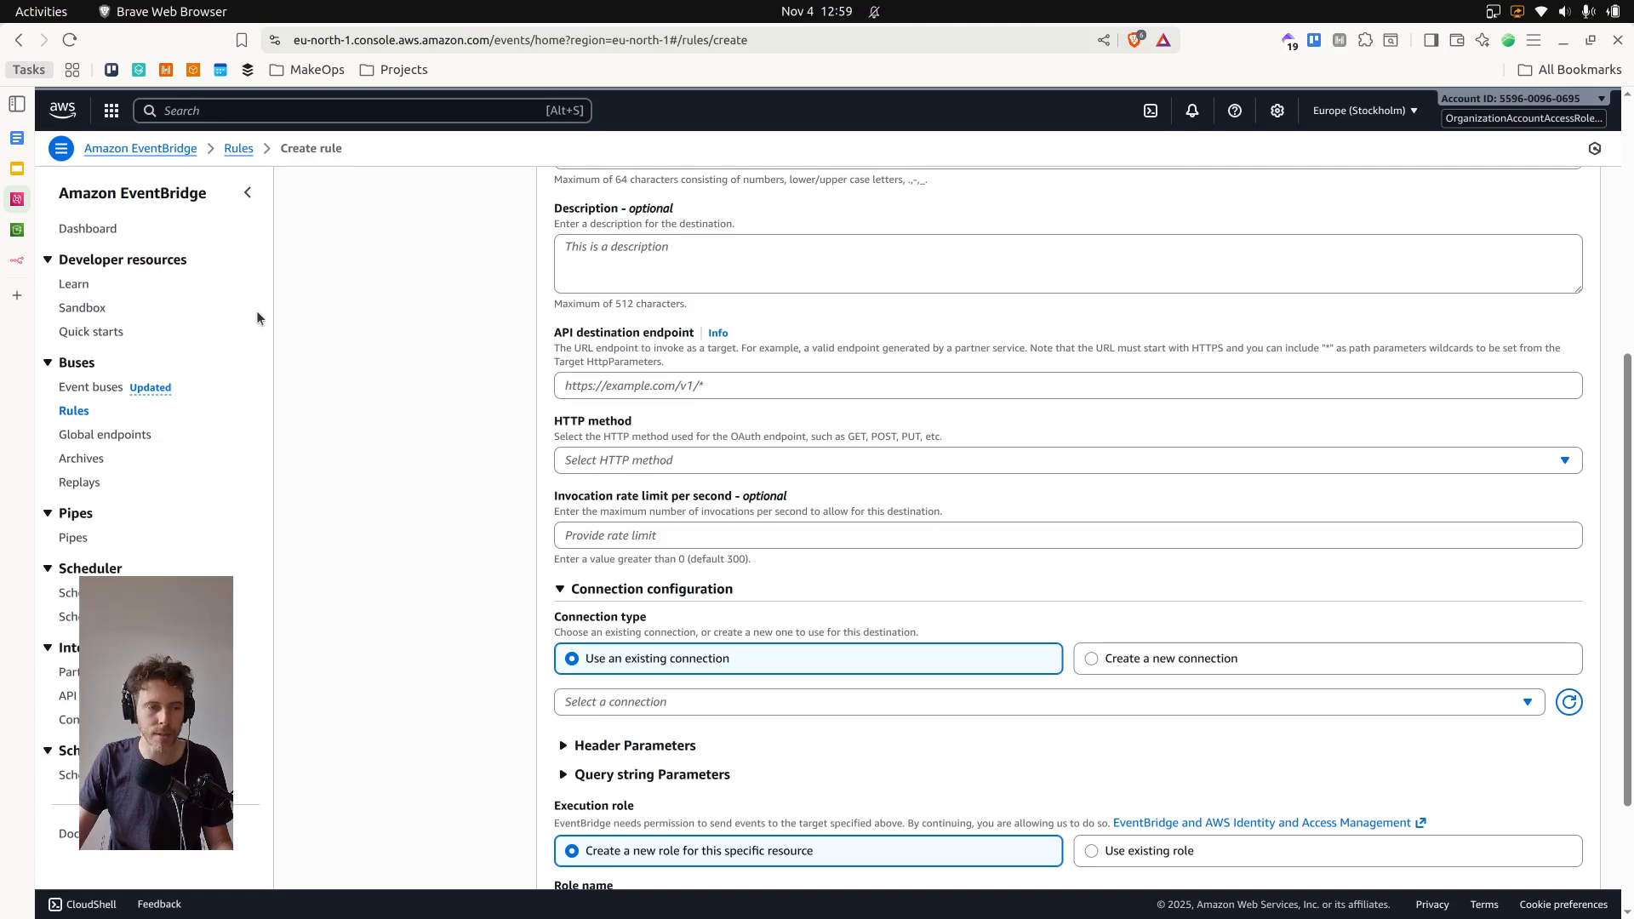
Switch to the n8n workflow and copy the Webhook node's test URL
left_click(30, 262)
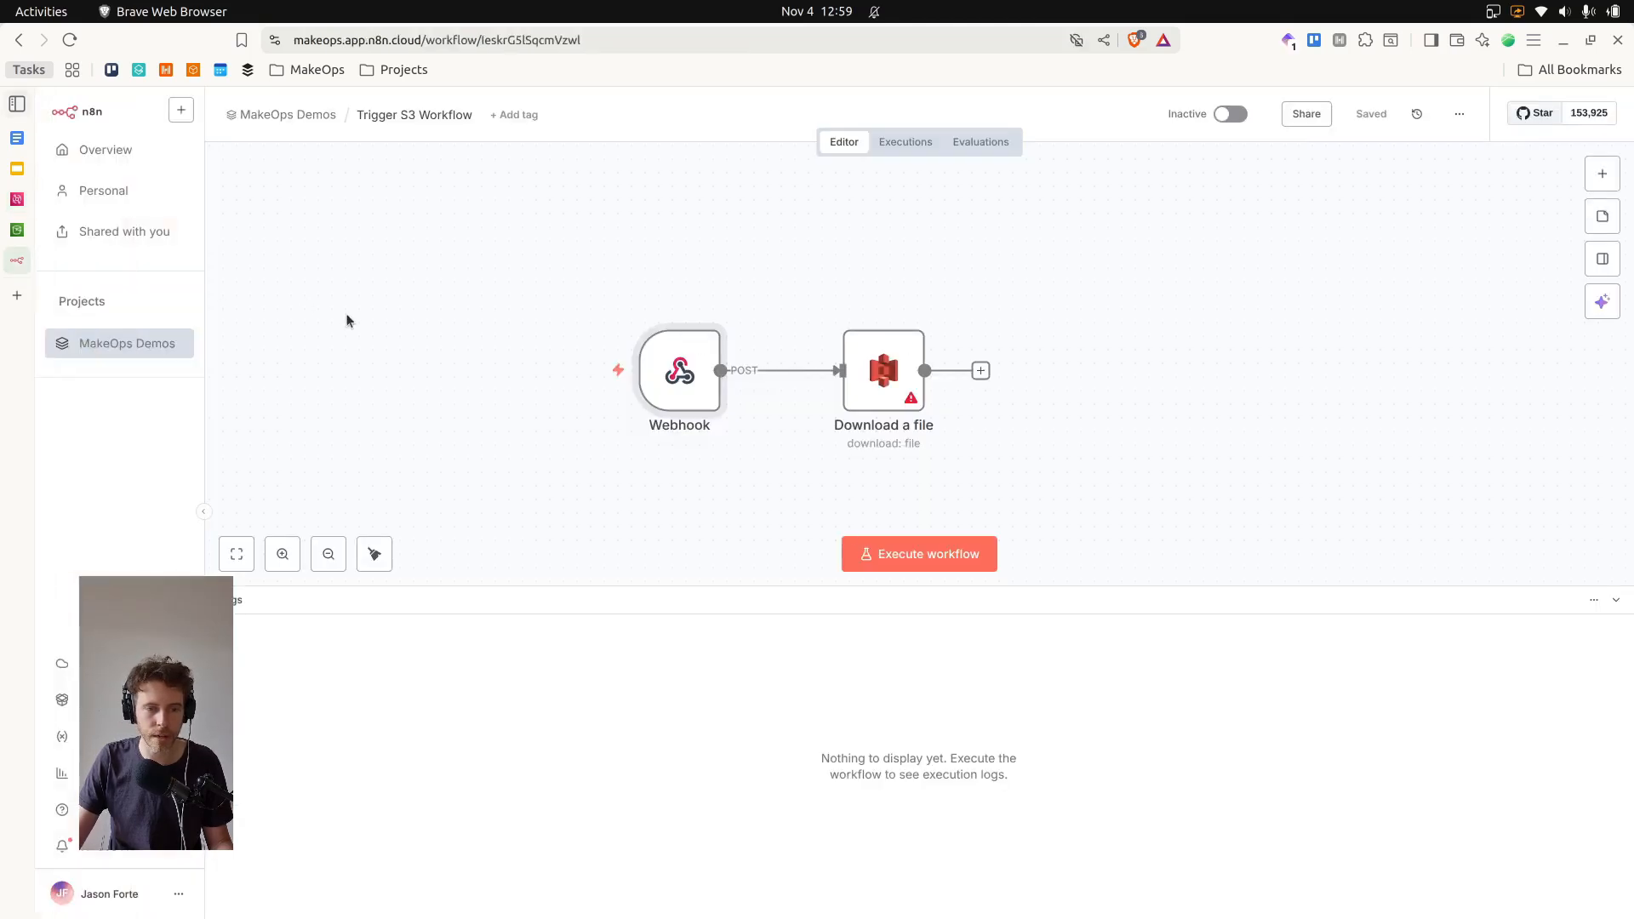
double_click(691, 375)
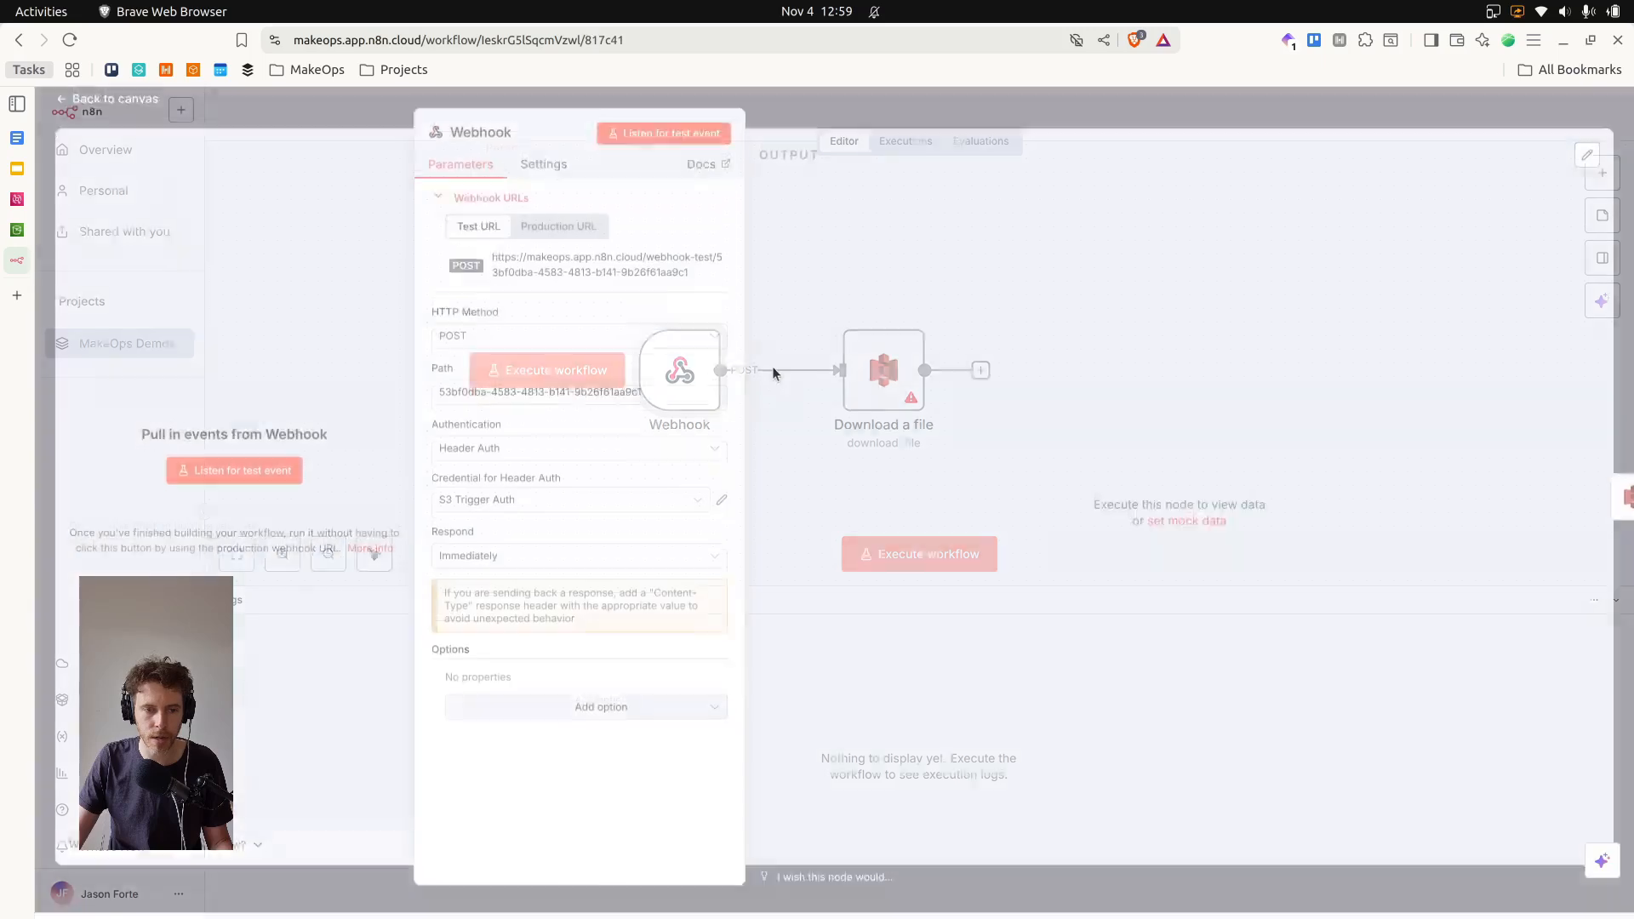
left_click(529, 236)
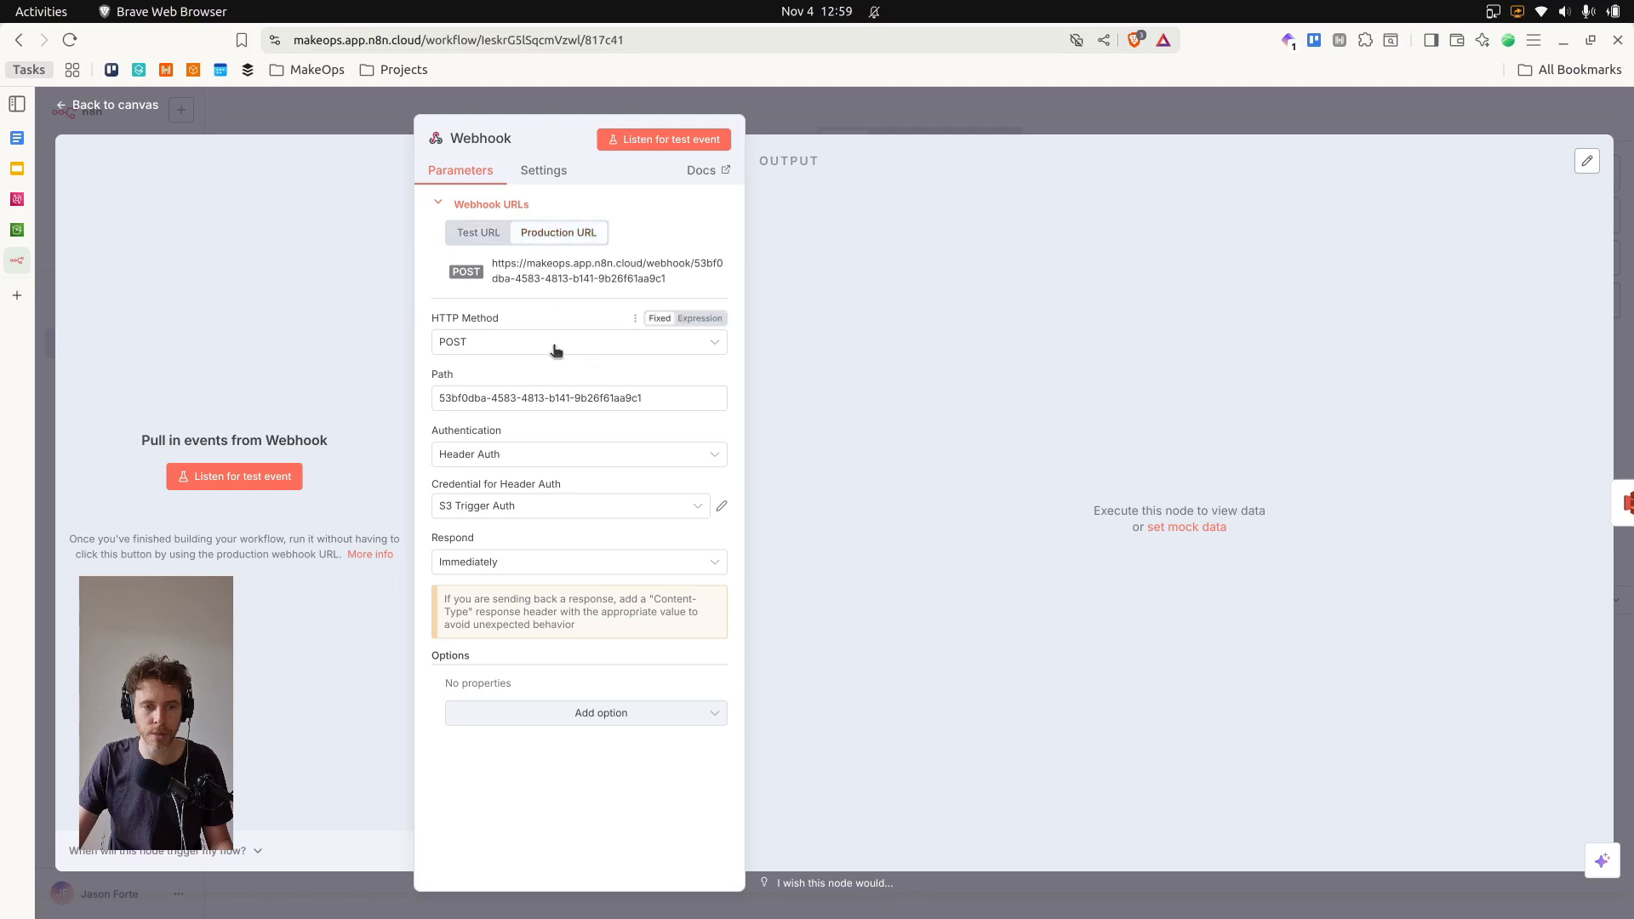
left_click(483, 242)
left_click(533, 280)
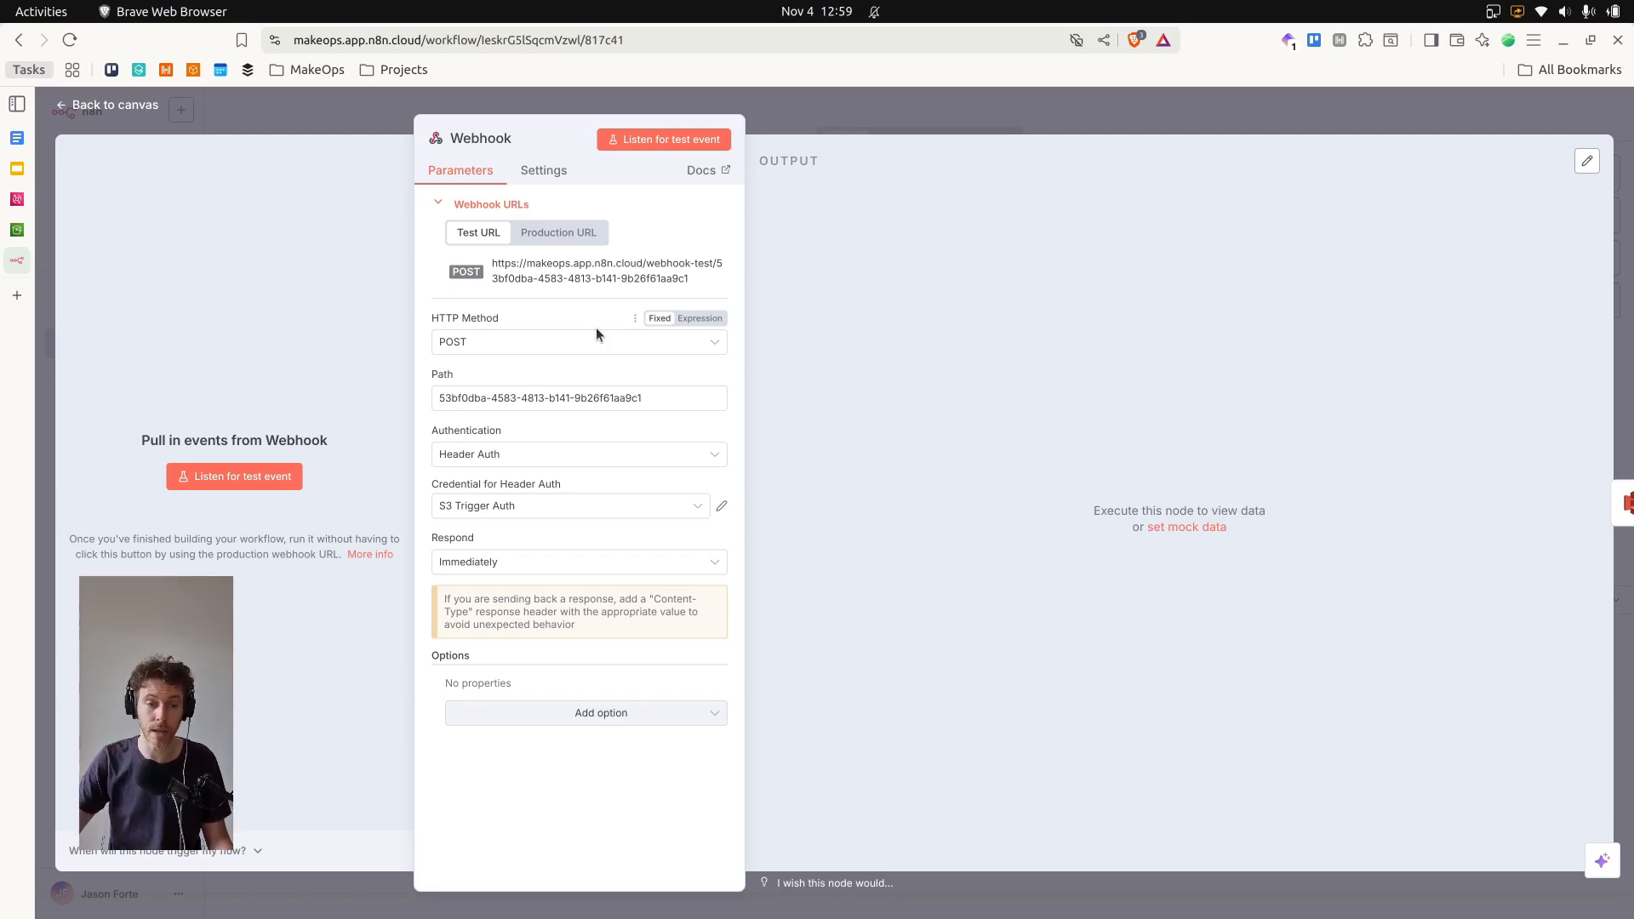
left_click(555, 280)
mouse_move(25, 256)
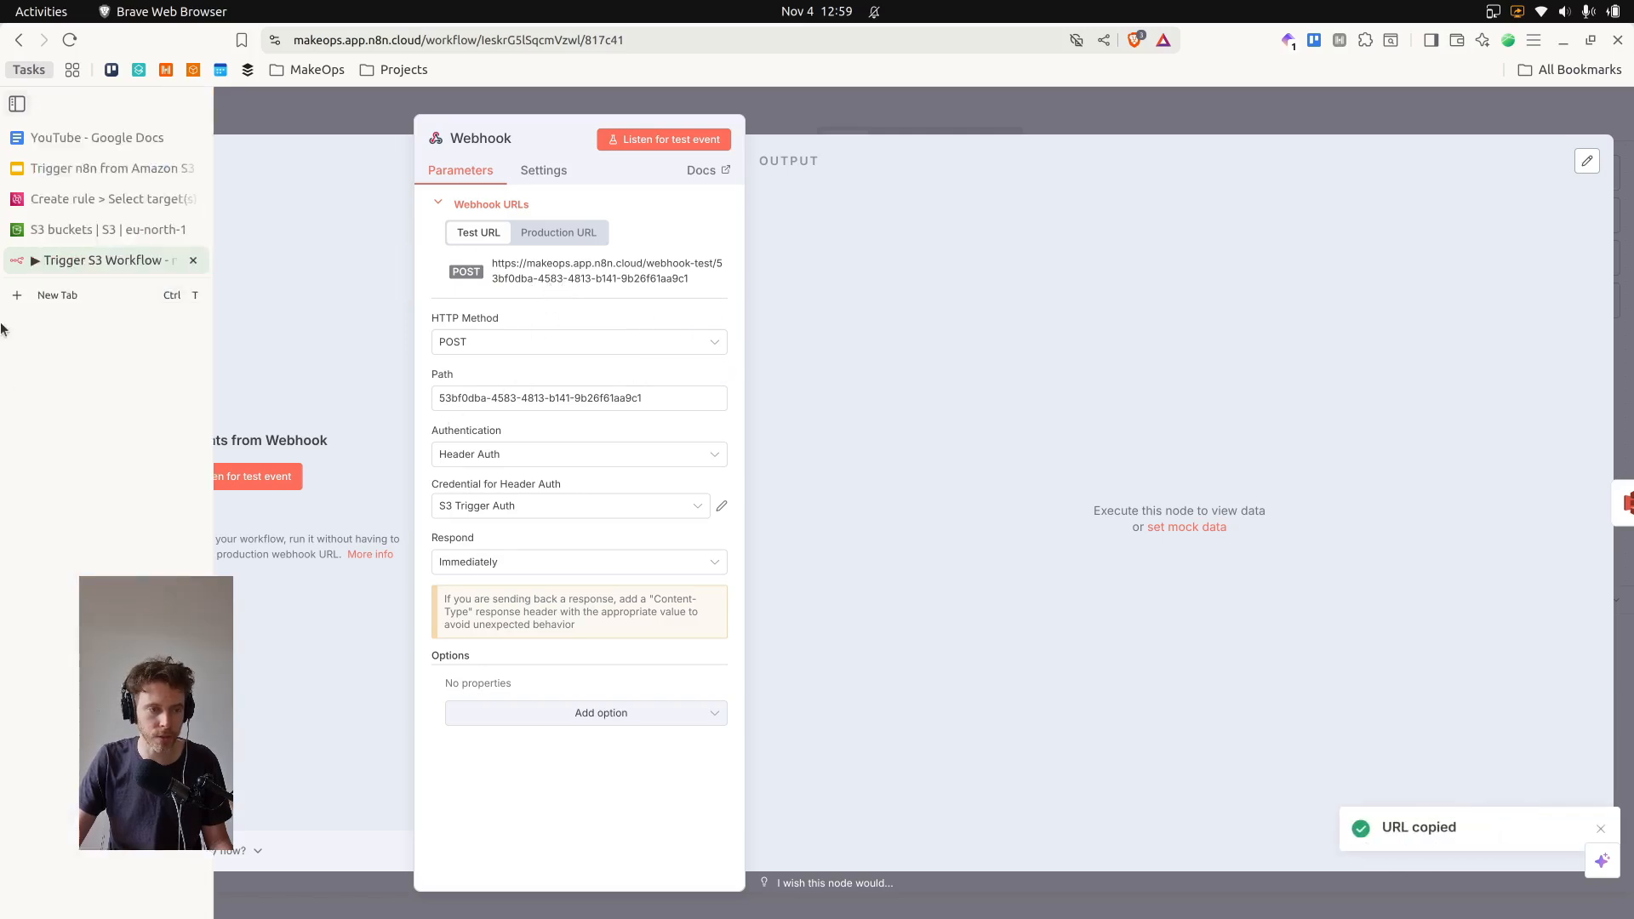
Back in EventBridge, paste the n8n test URL as the API destination endpoint and set its HTTP method to POST
left_click(54, 196)
left_click(688, 392)
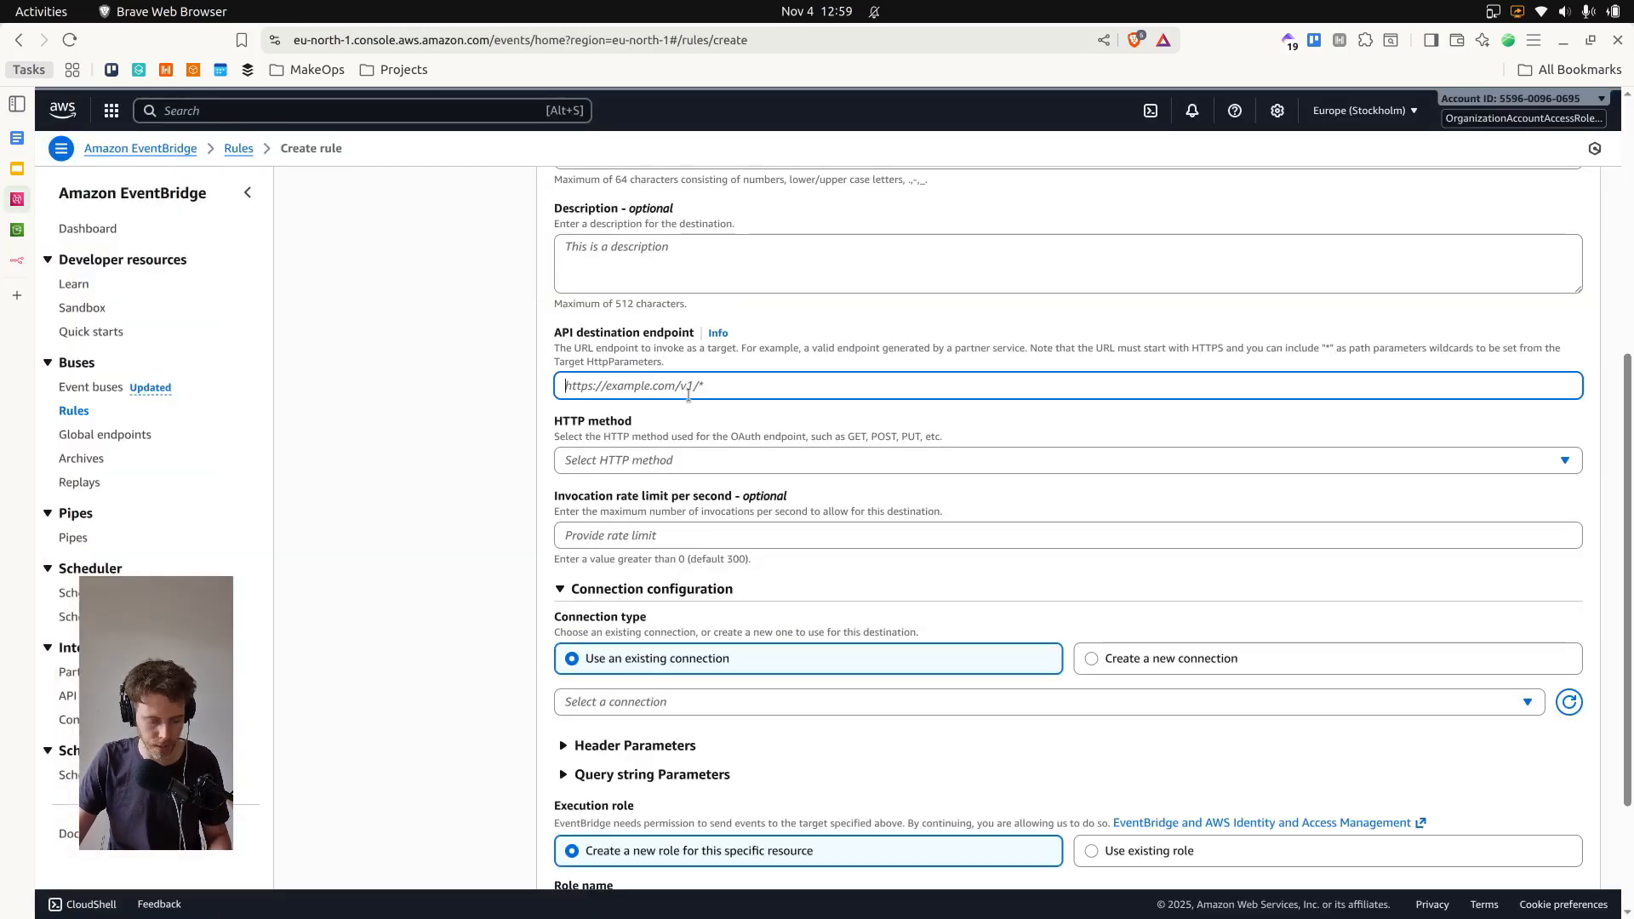
key("ctrl+v")
left_click(484, 410)
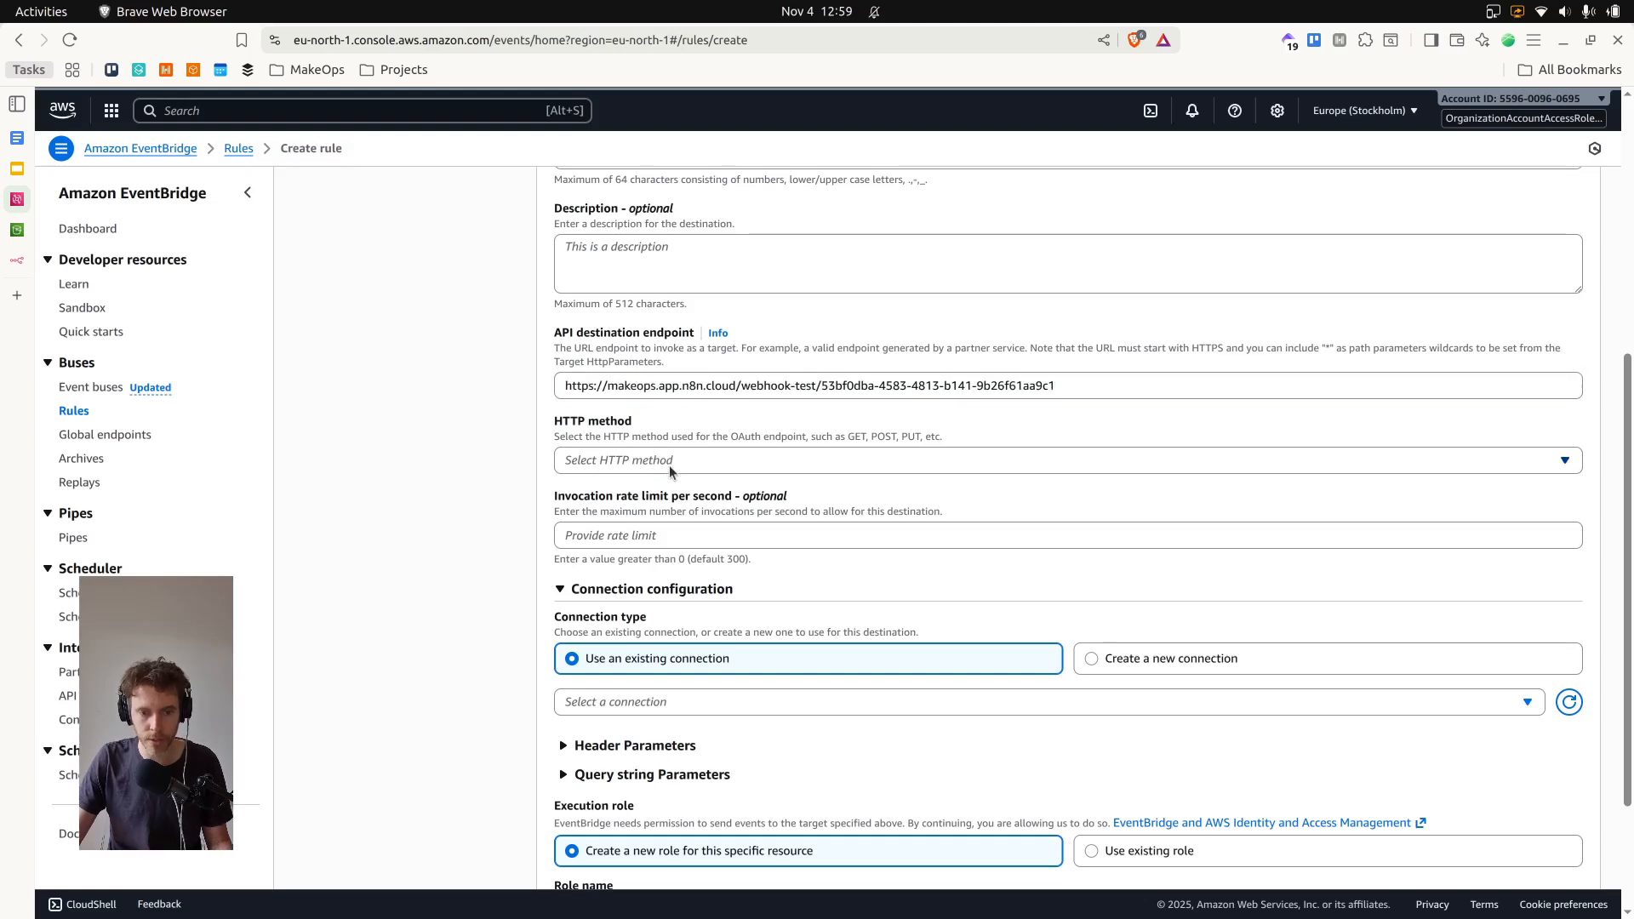
left_click(669, 460)
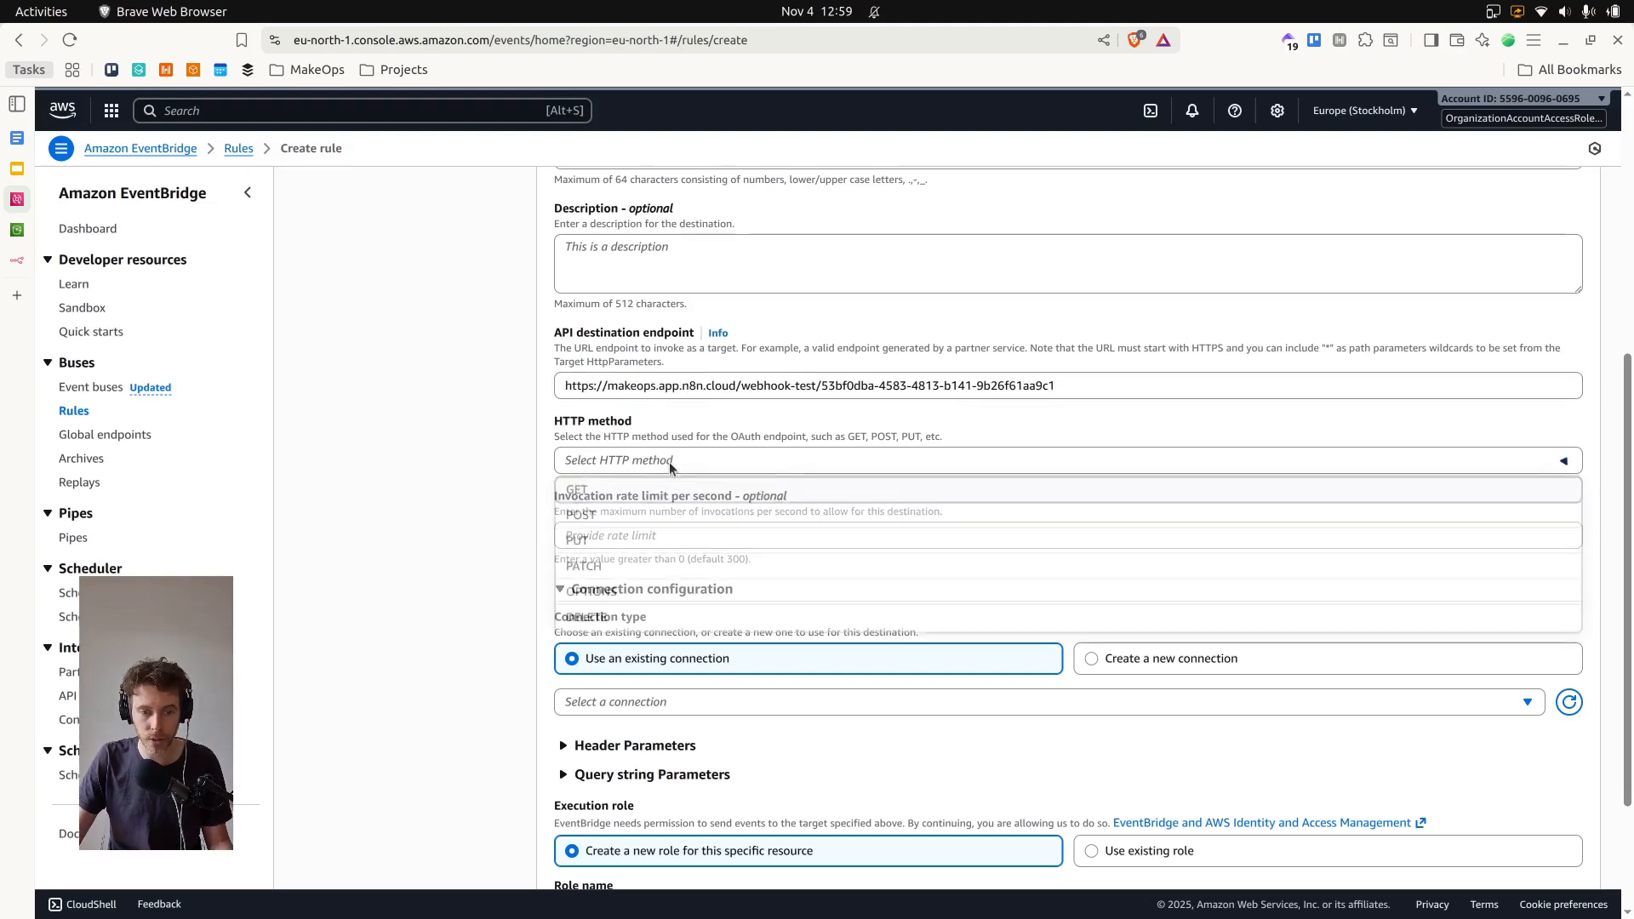
left_click(668, 521)
Configure the API destination to use a new connection named aws_to_n8n
scroll(490, 477, "down", 4)
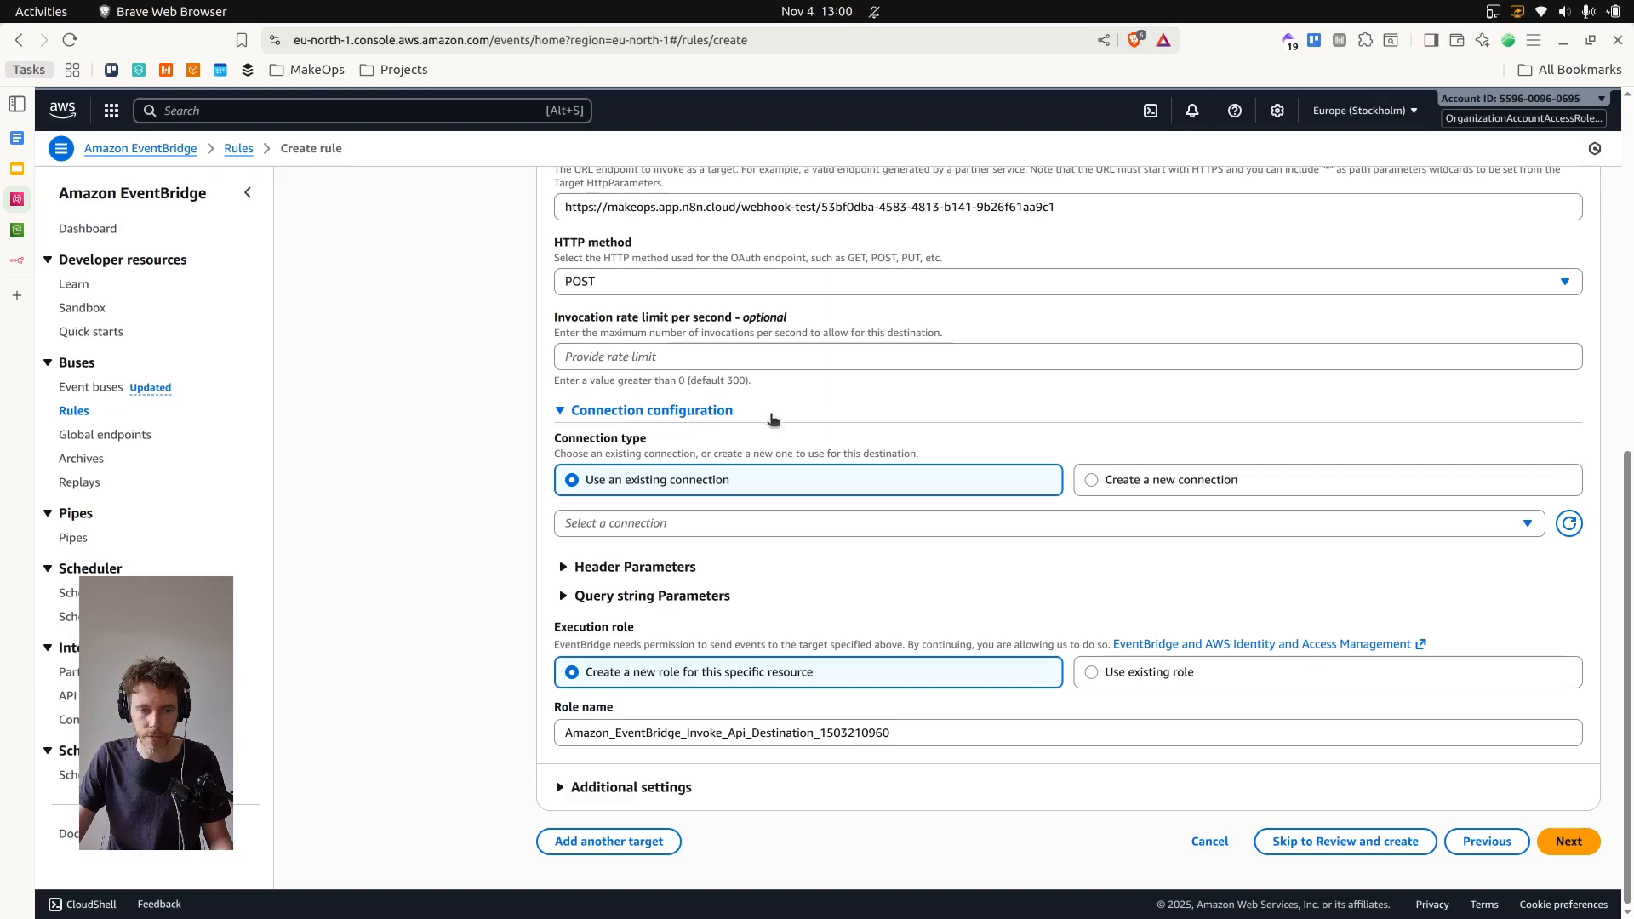
left_click(1090, 481)
scroll(847, 533, "down", 3)
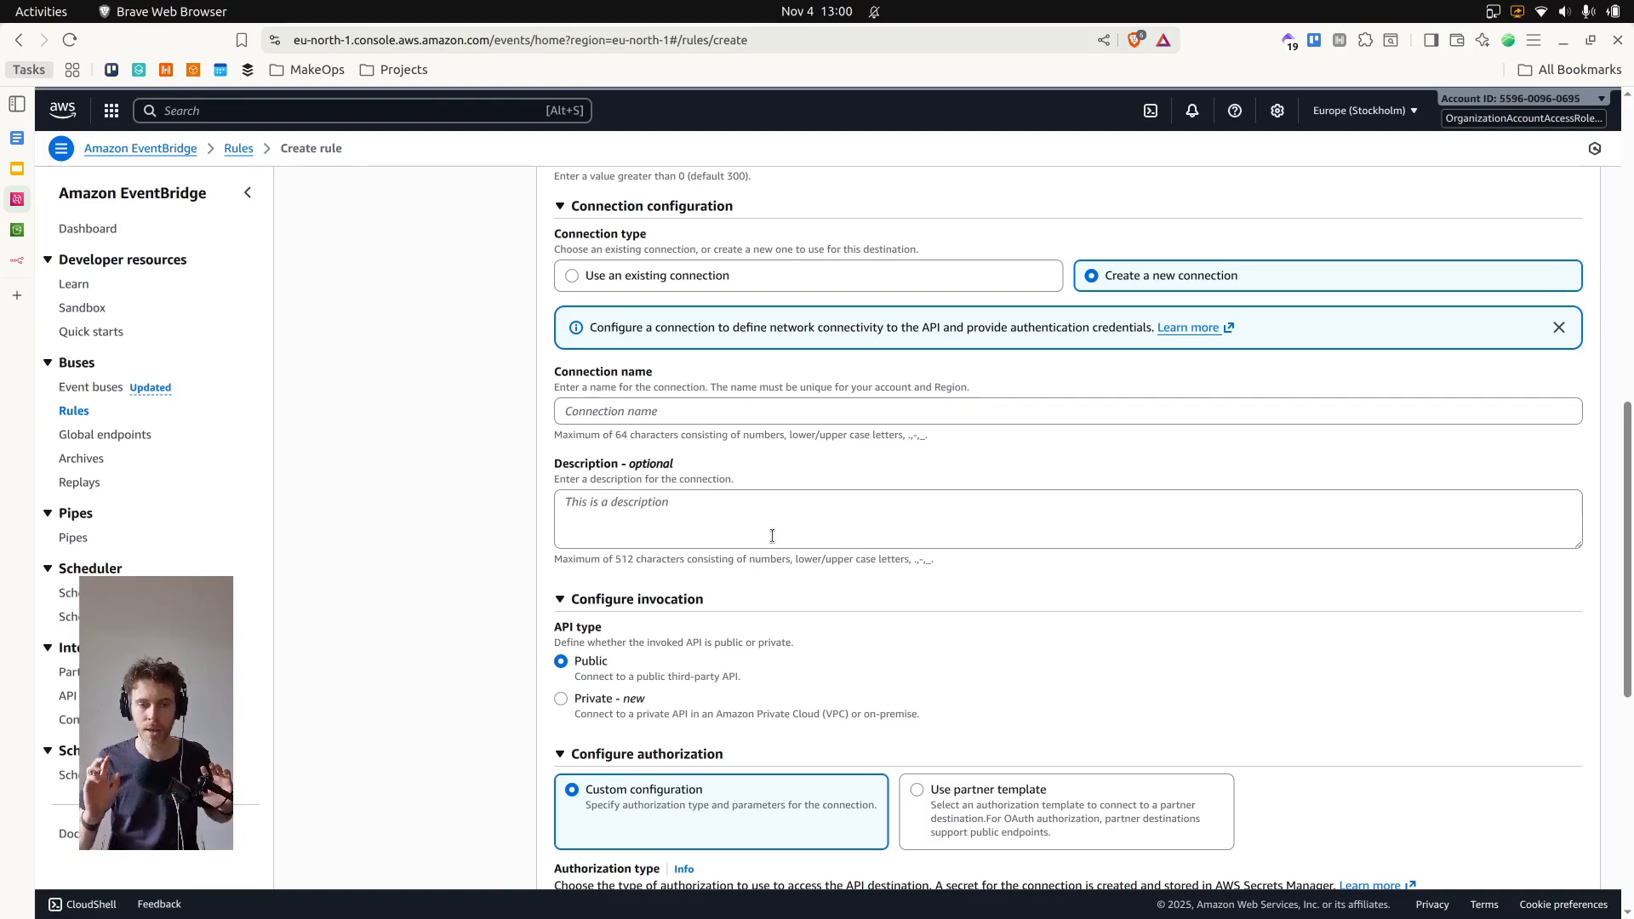
left_click(741, 407)
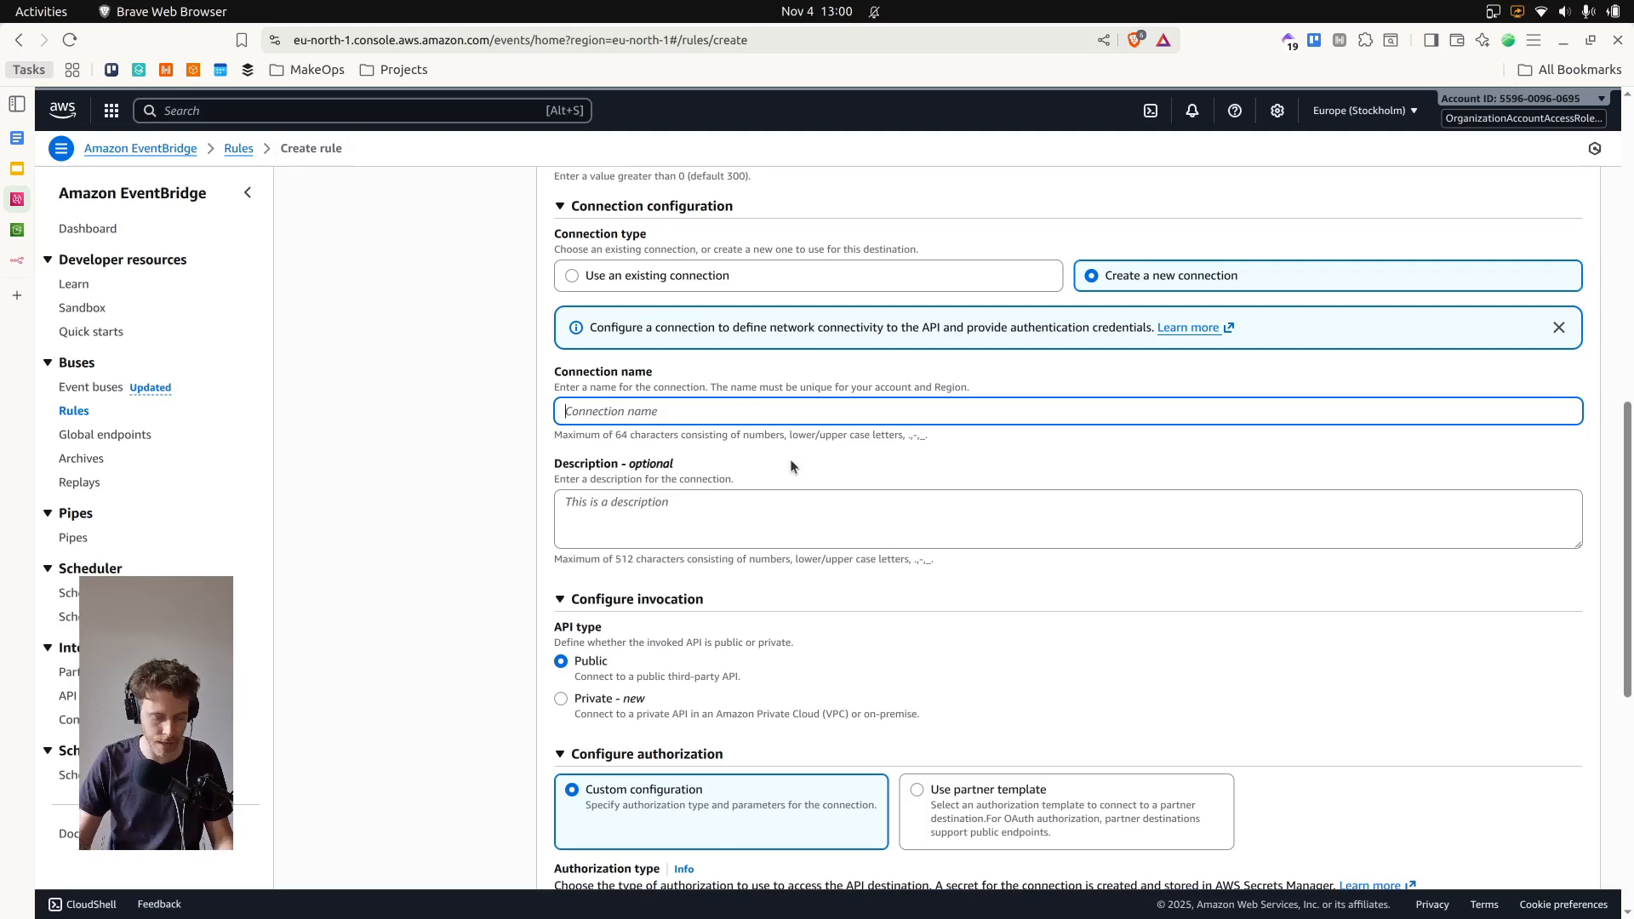
type("aws_")
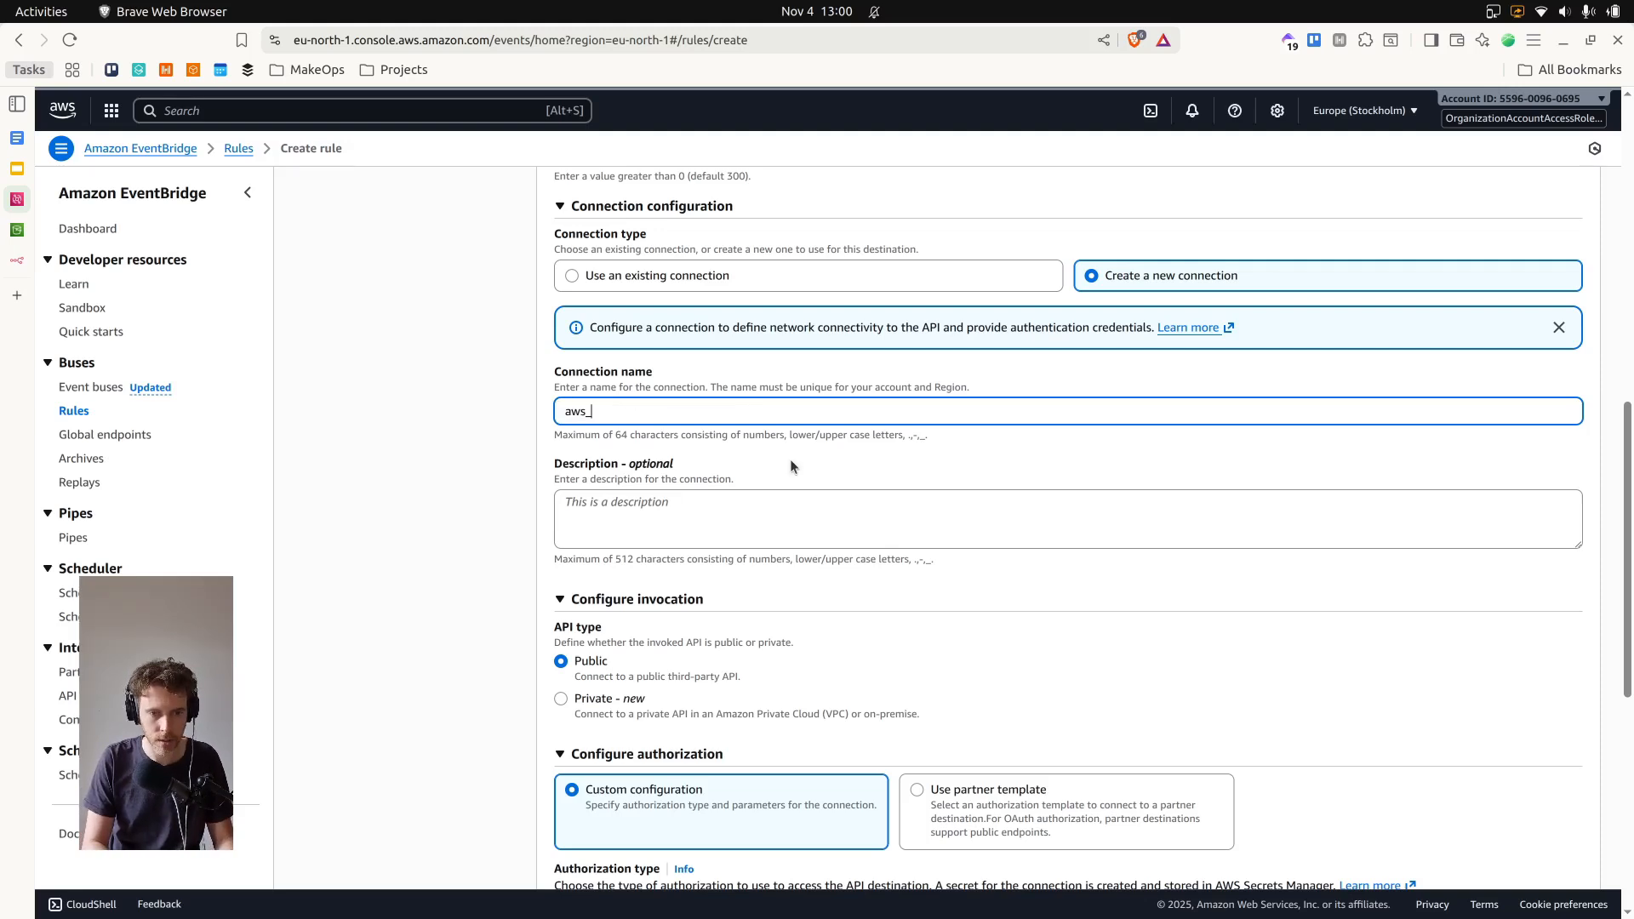
type("to_n8n")
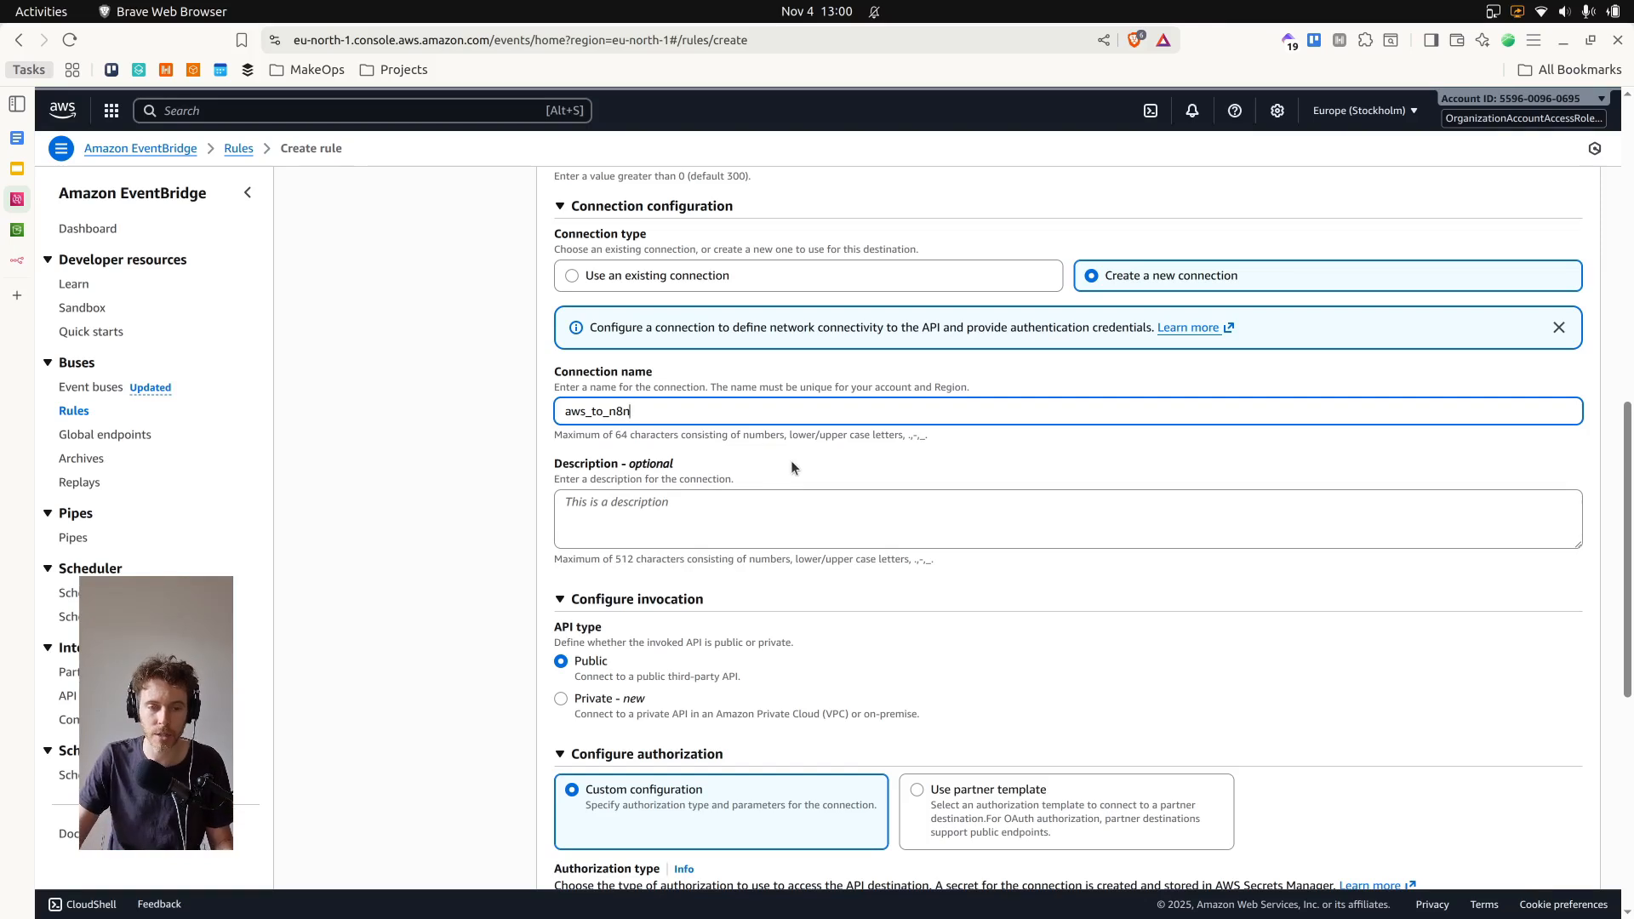
Set the new connection's authorization type to API Key, keeping the public API type and custom configuration
scroll(656, 459, "down", 3)
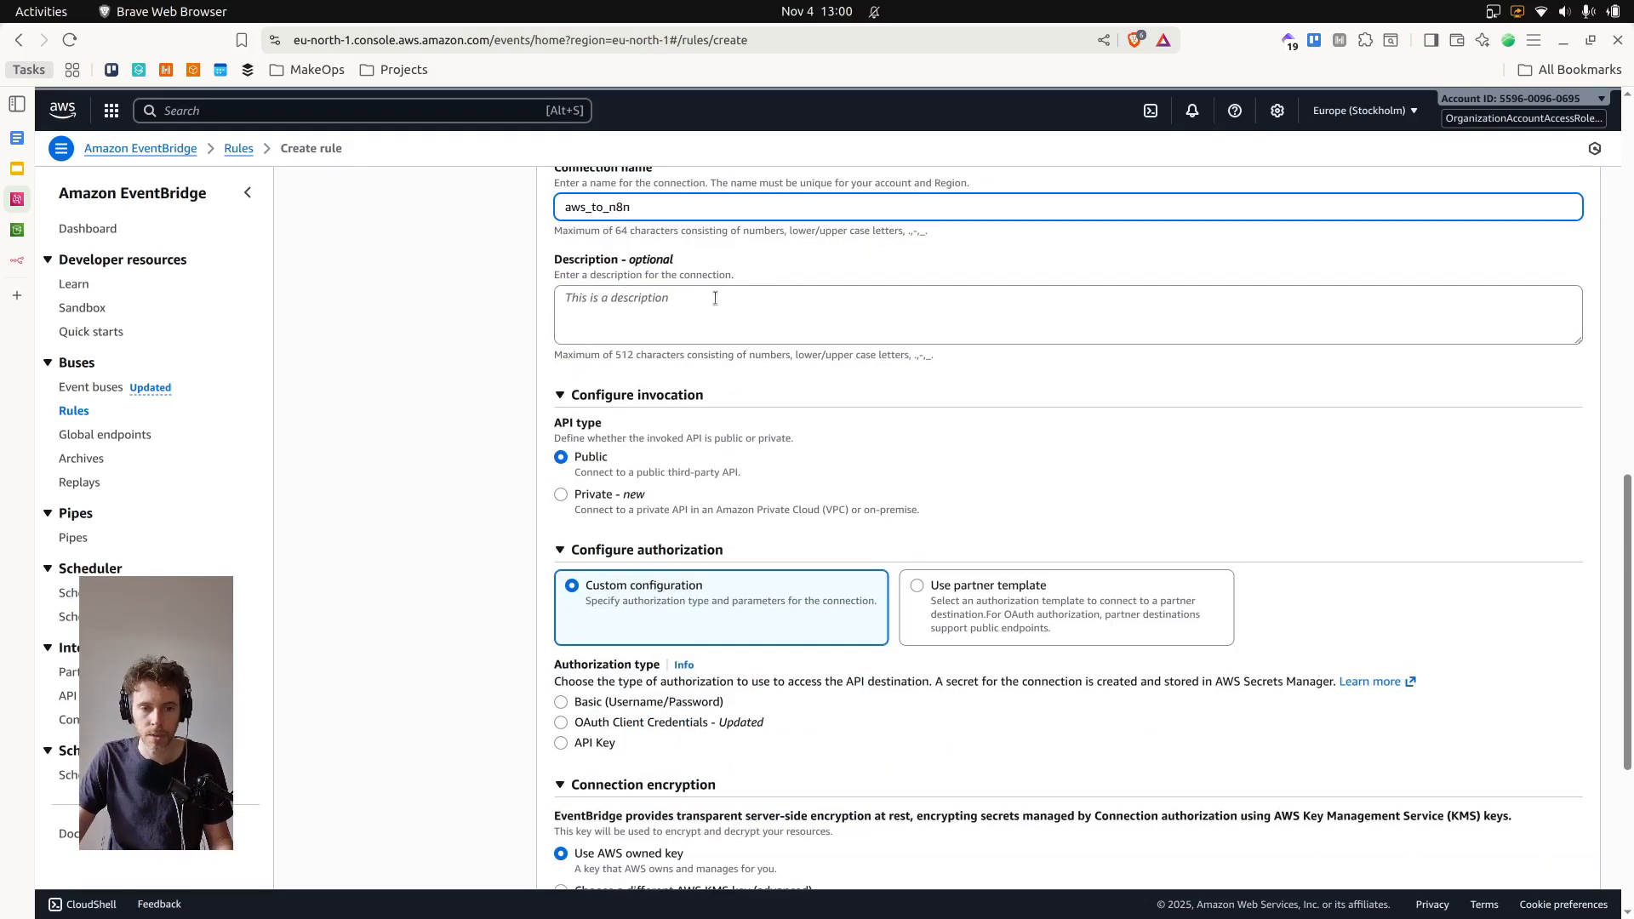
scroll(596, 366, "down", 2)
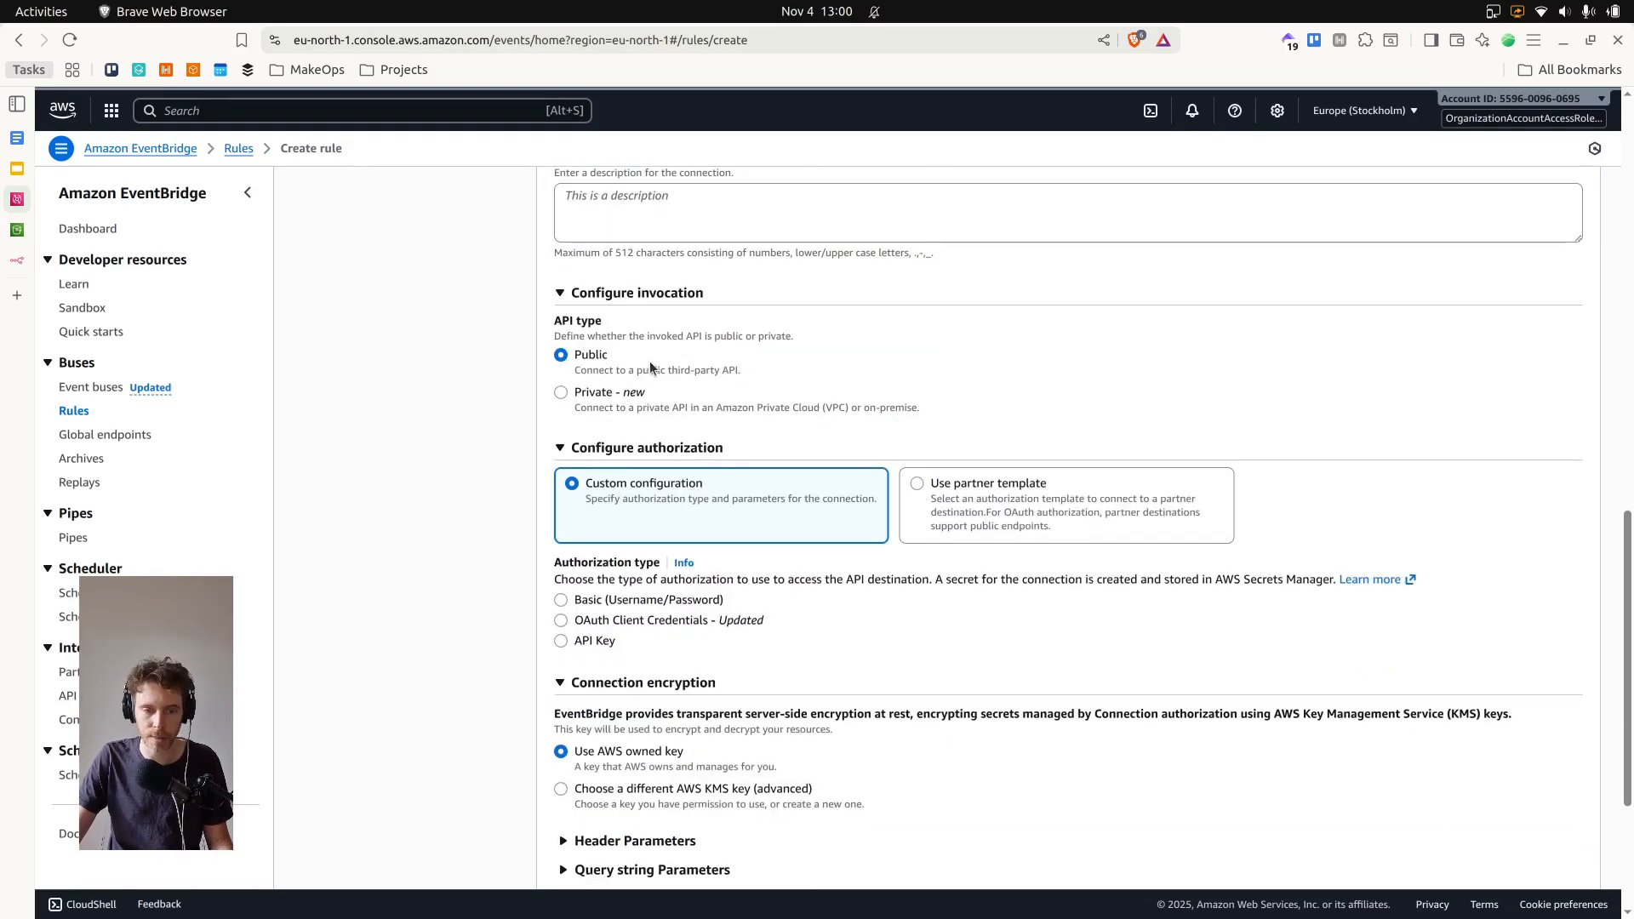
scroll(650, 361, "down", 3)
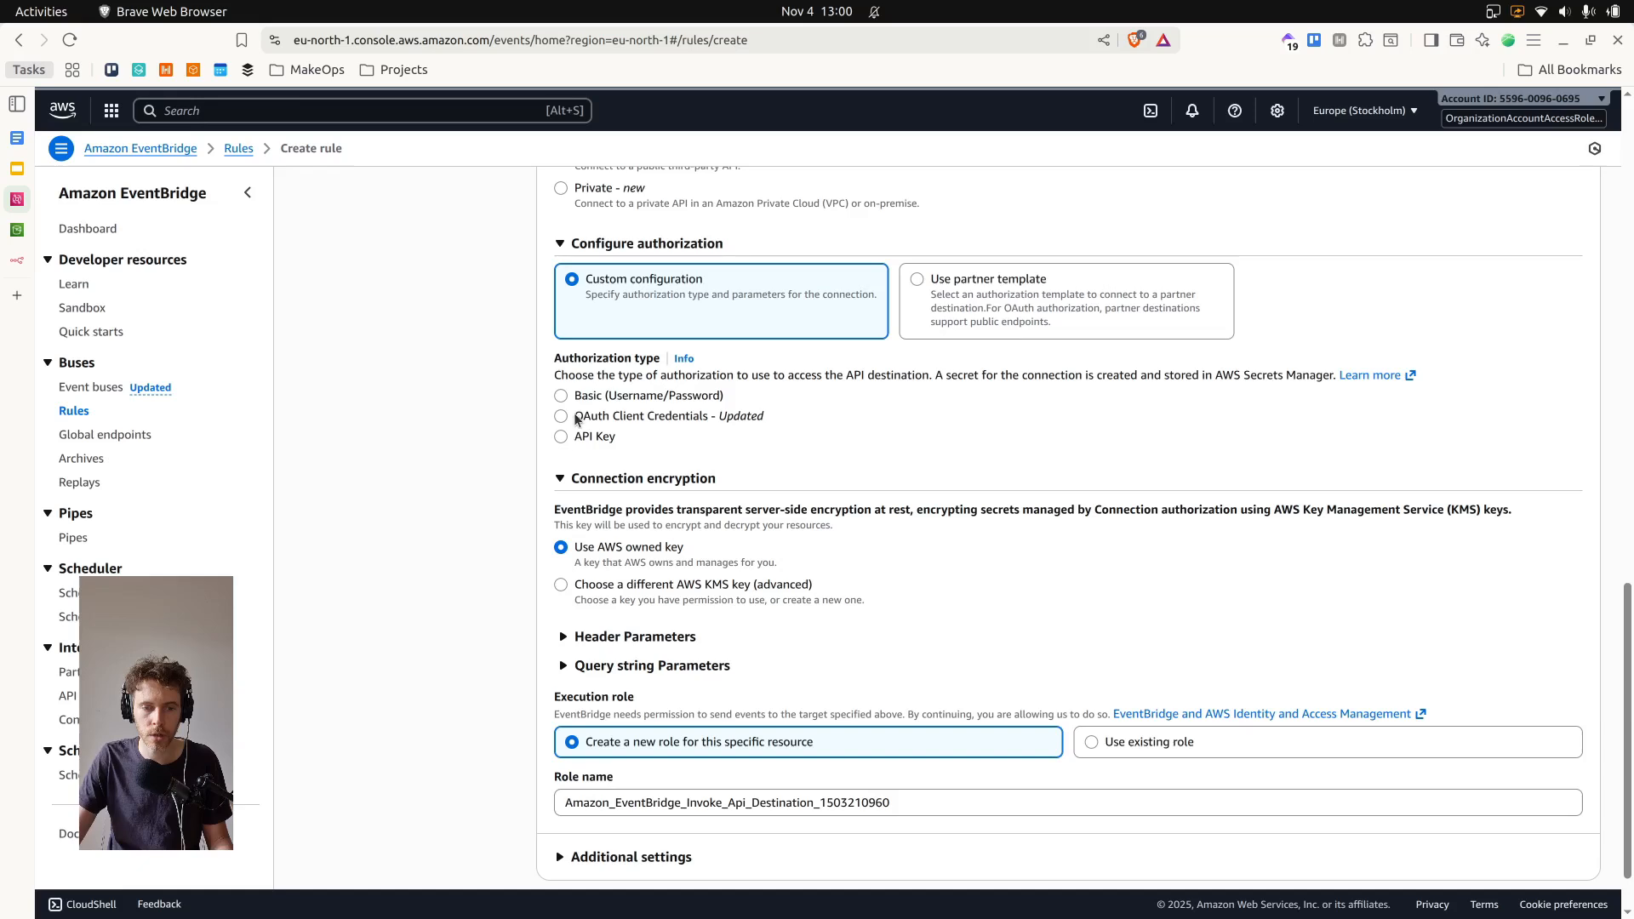
left_click(560, 437)
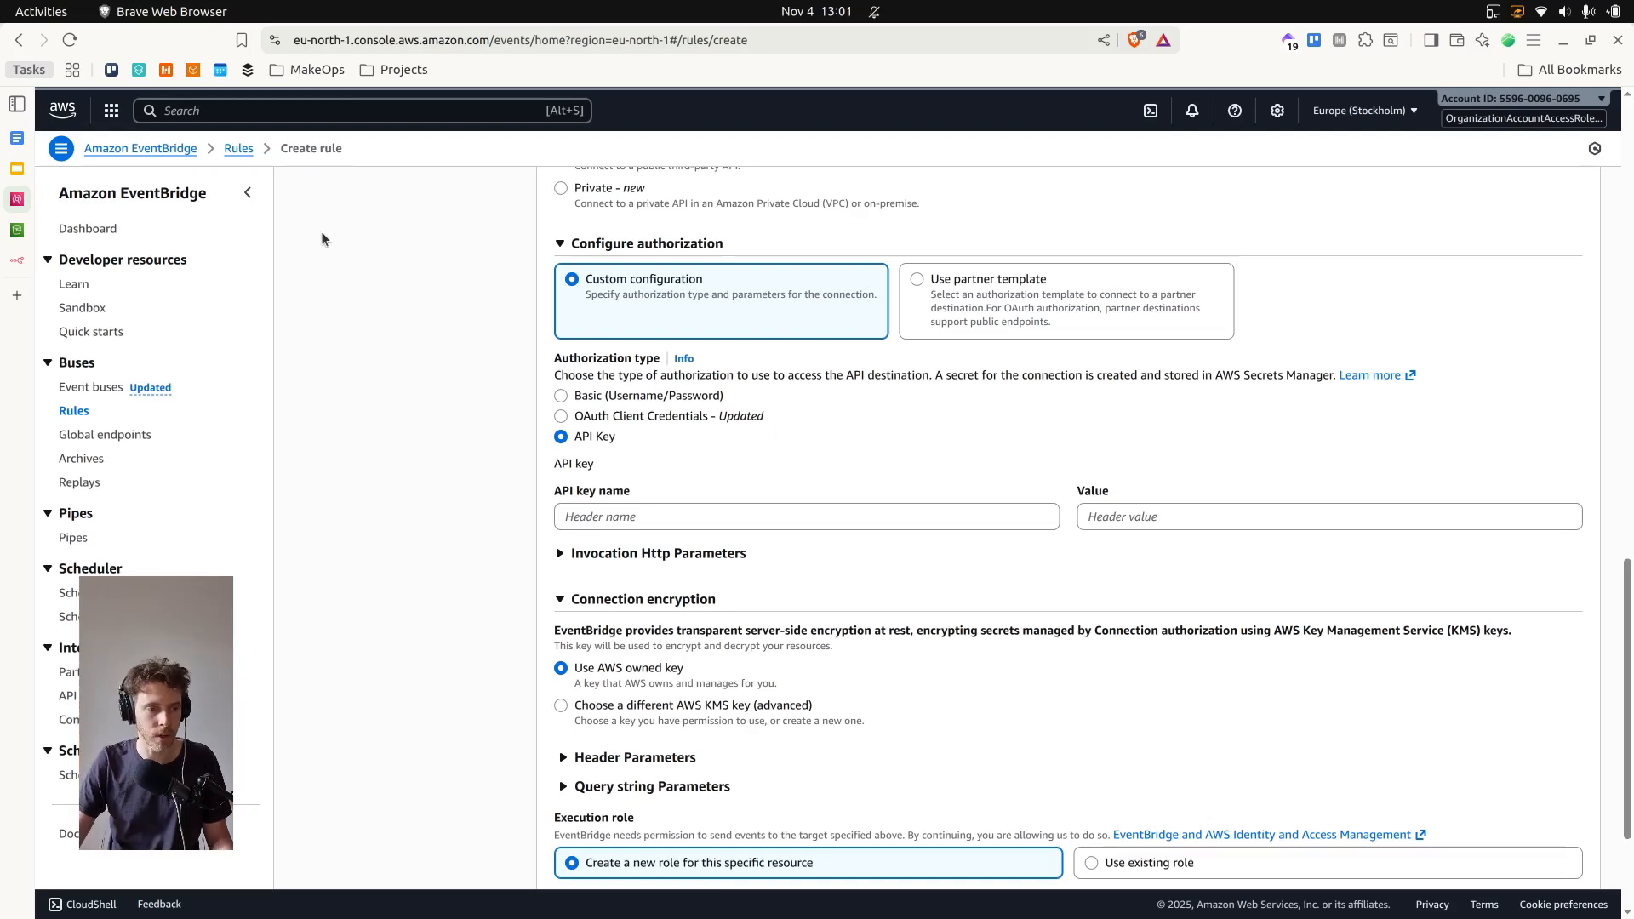
In n8n, check the header name stored in the Webhook node's S3 Trigger Auth credential
mouse_move(21, 265)
left_click(85, 262)
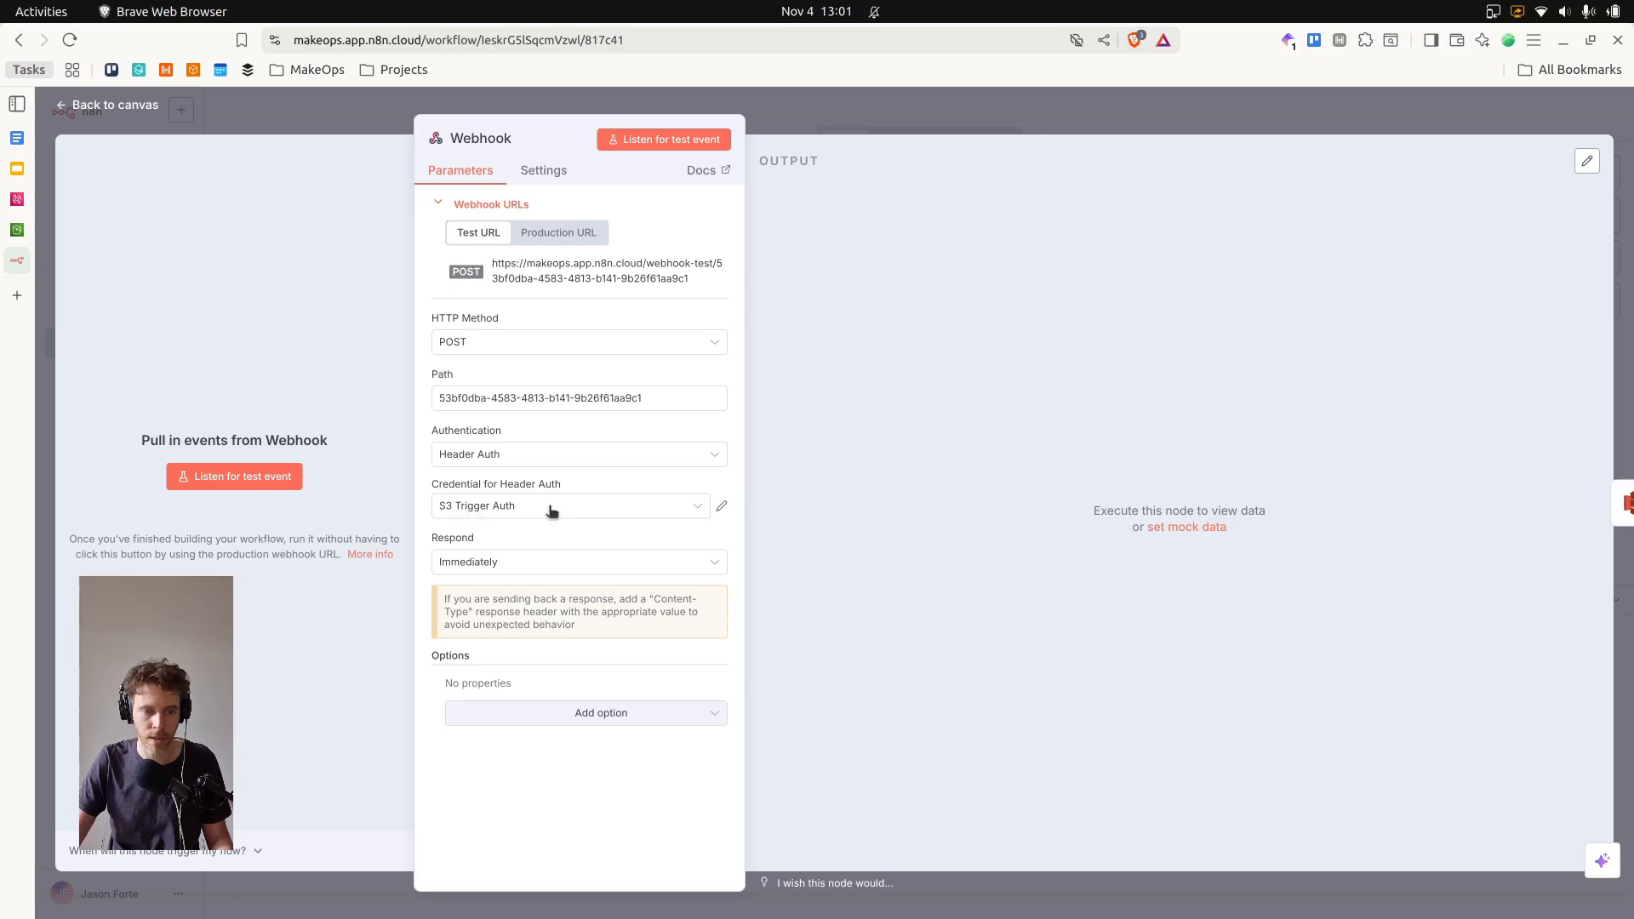
left_click(722, 508)
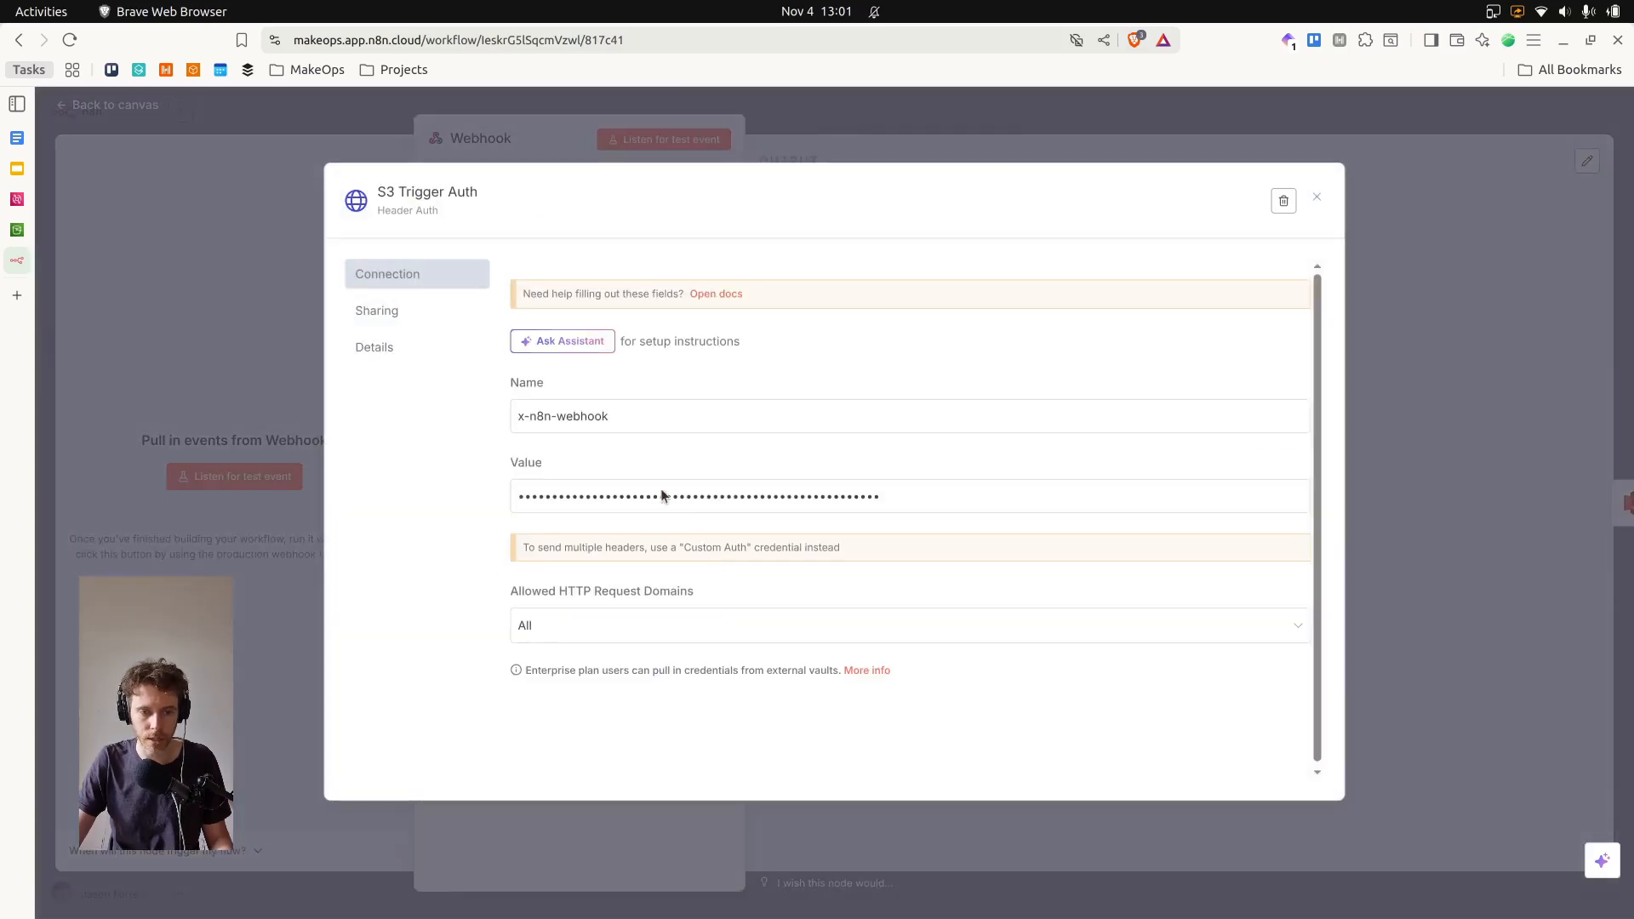
left_click(1317, 202)
mouse_move(2, 153)
Back in EventBridge, set the API key name to x-n8n-webhook and enter the webhook's secret header value
left_click(78, 199)
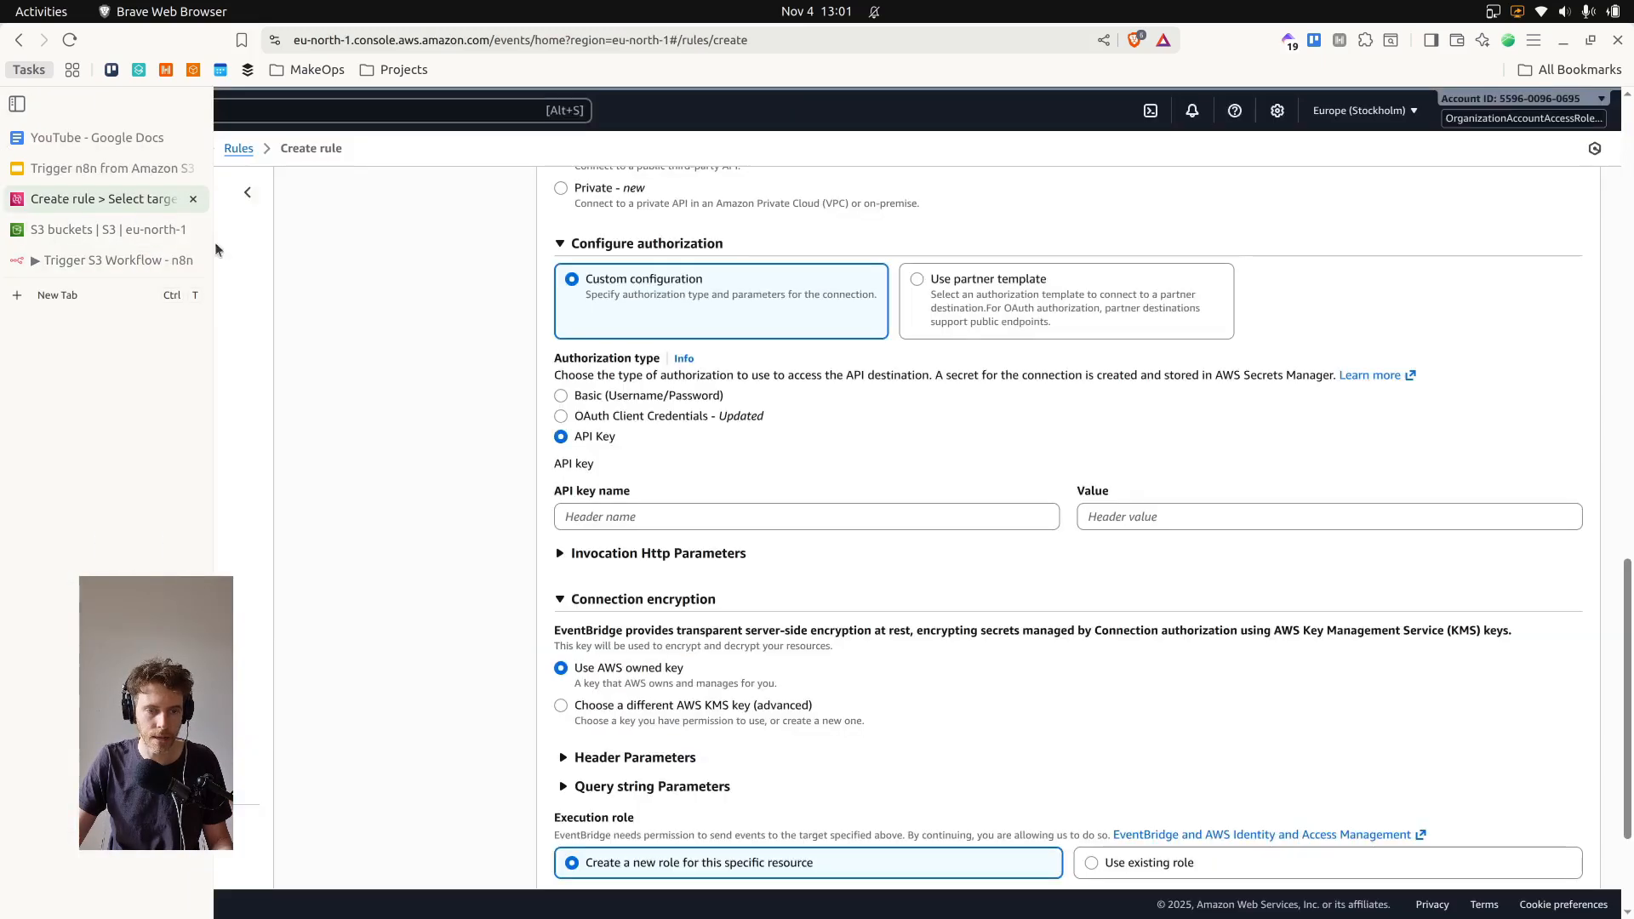
left_click(764, 516)
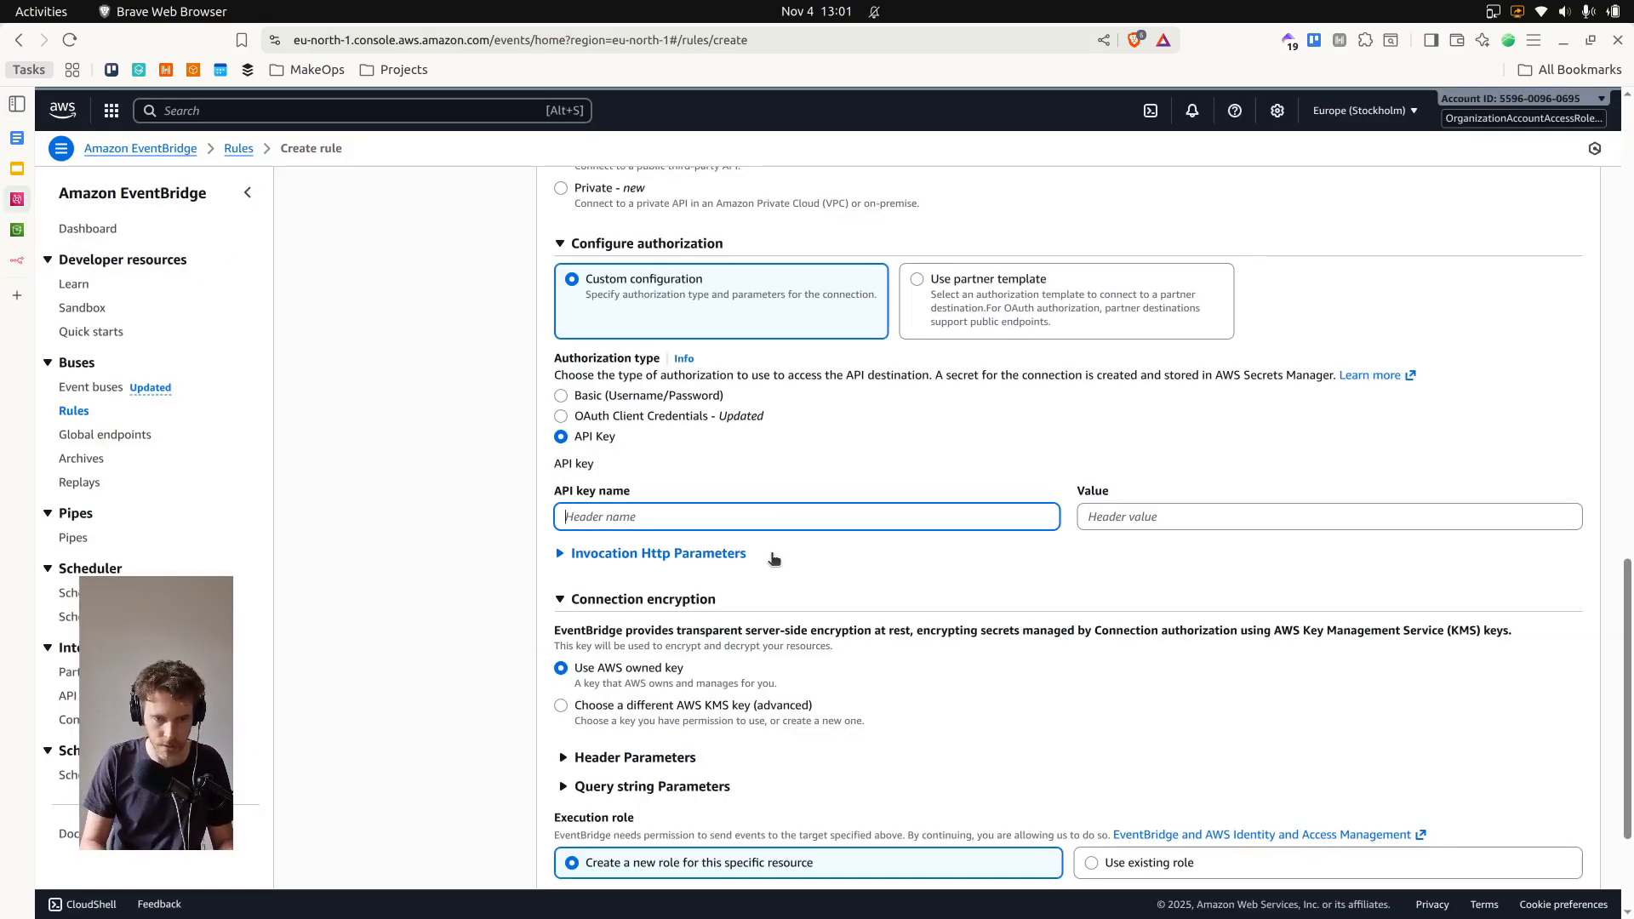
type("x-n8n-webhook")
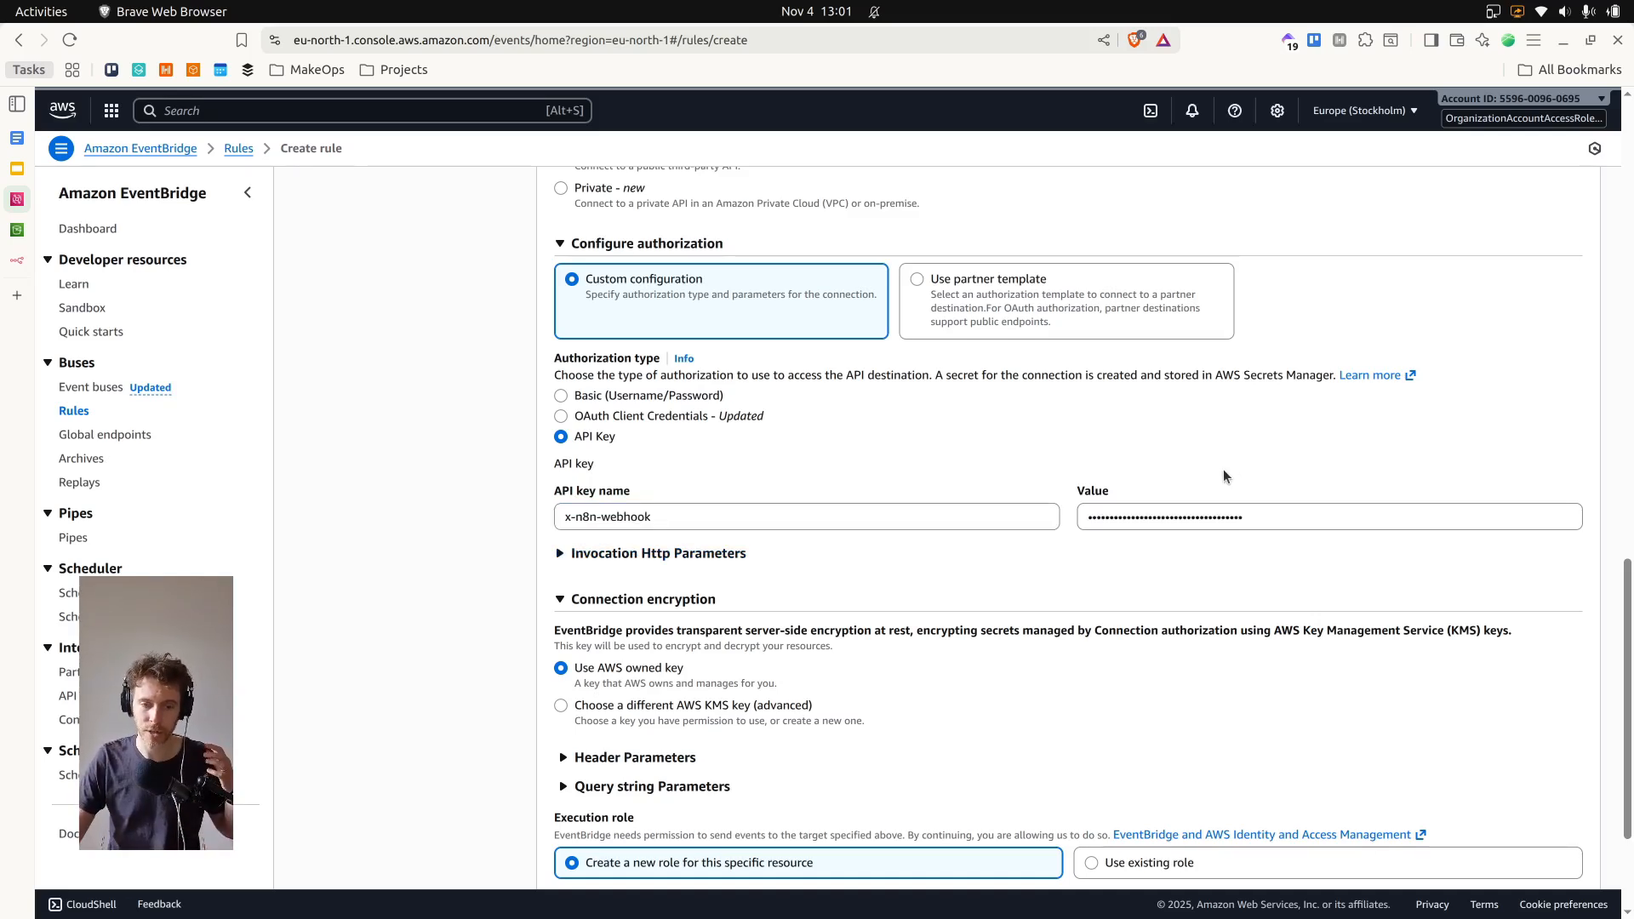
Examine the target's additional settings for input, retry policy and dead-letter queue, leaving the defaults
scroll(1070, 458, "down", 3)
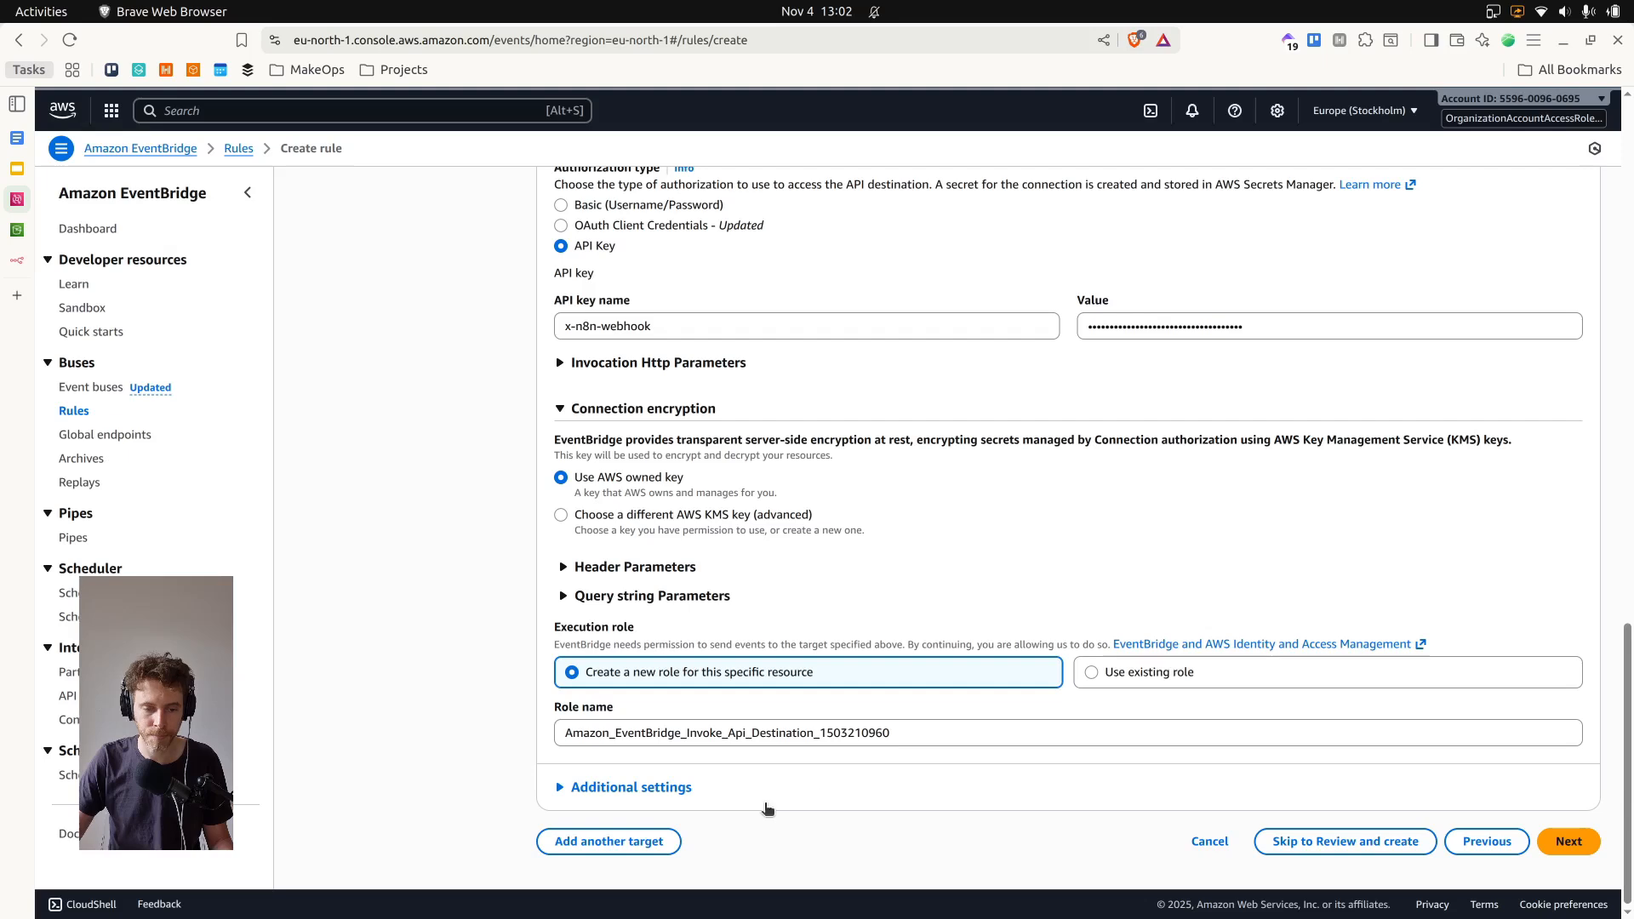
left_click(606, 790)
scroll(713, 802, "down", 2)
scroll(713, 802, "down", 3)
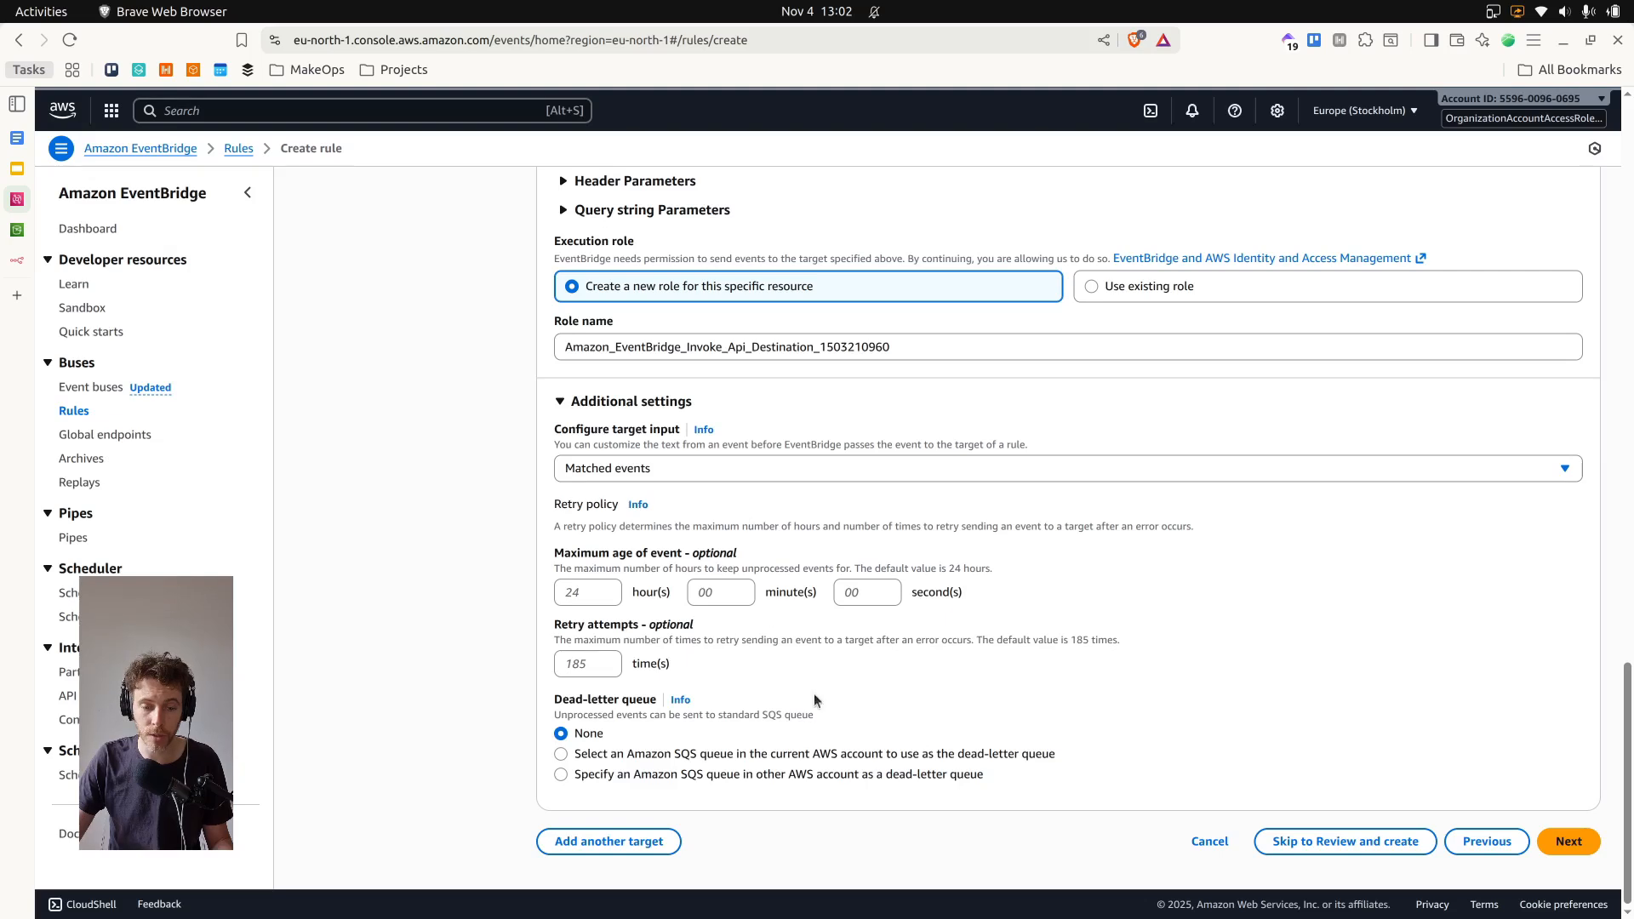
left_click(568, 414)
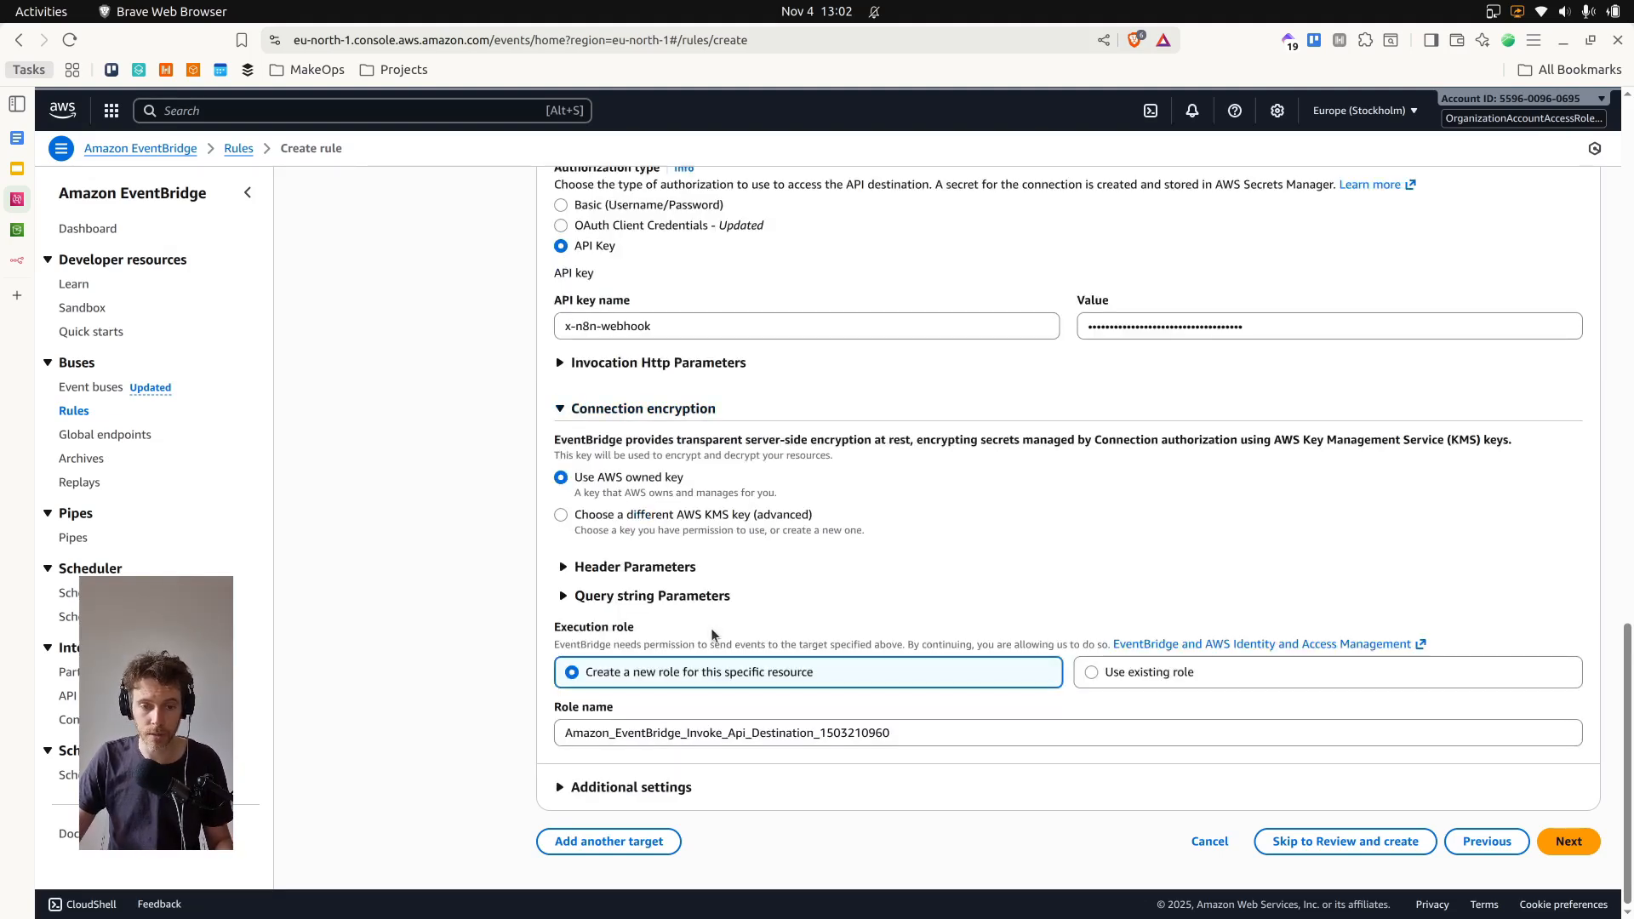
Accept the completed target configuration and continue to the rule review without adding any tags
scroll(803, 580, "up", 5)
scroll(803, 579, "up", 10)
scroll(805, 579, "down", 15)
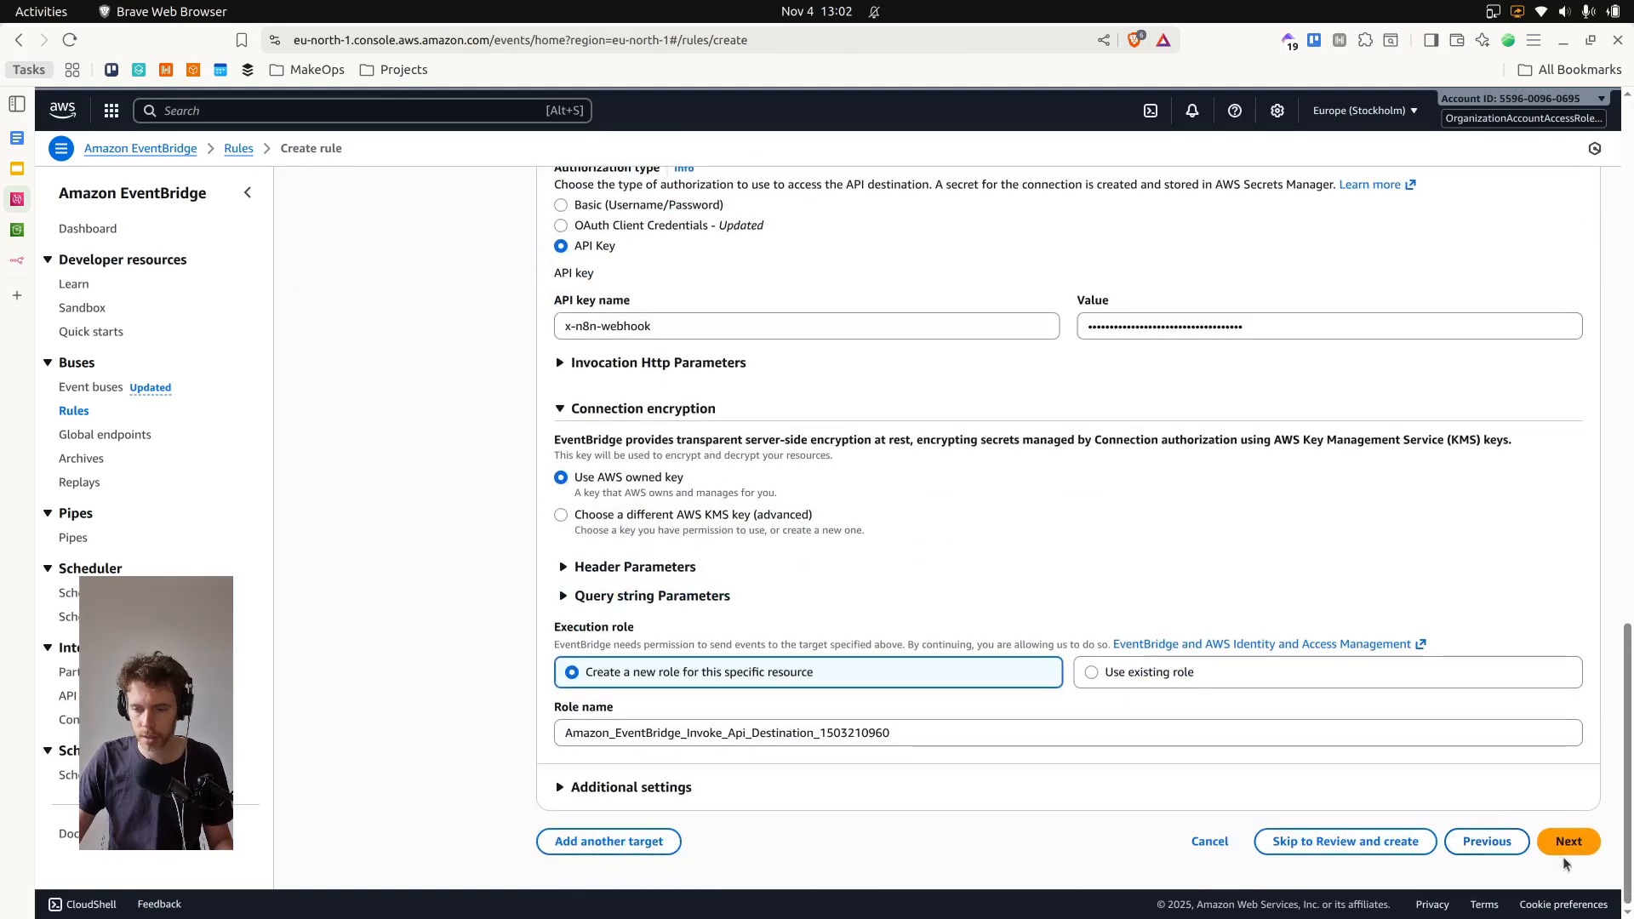
left_click(1569, 842)
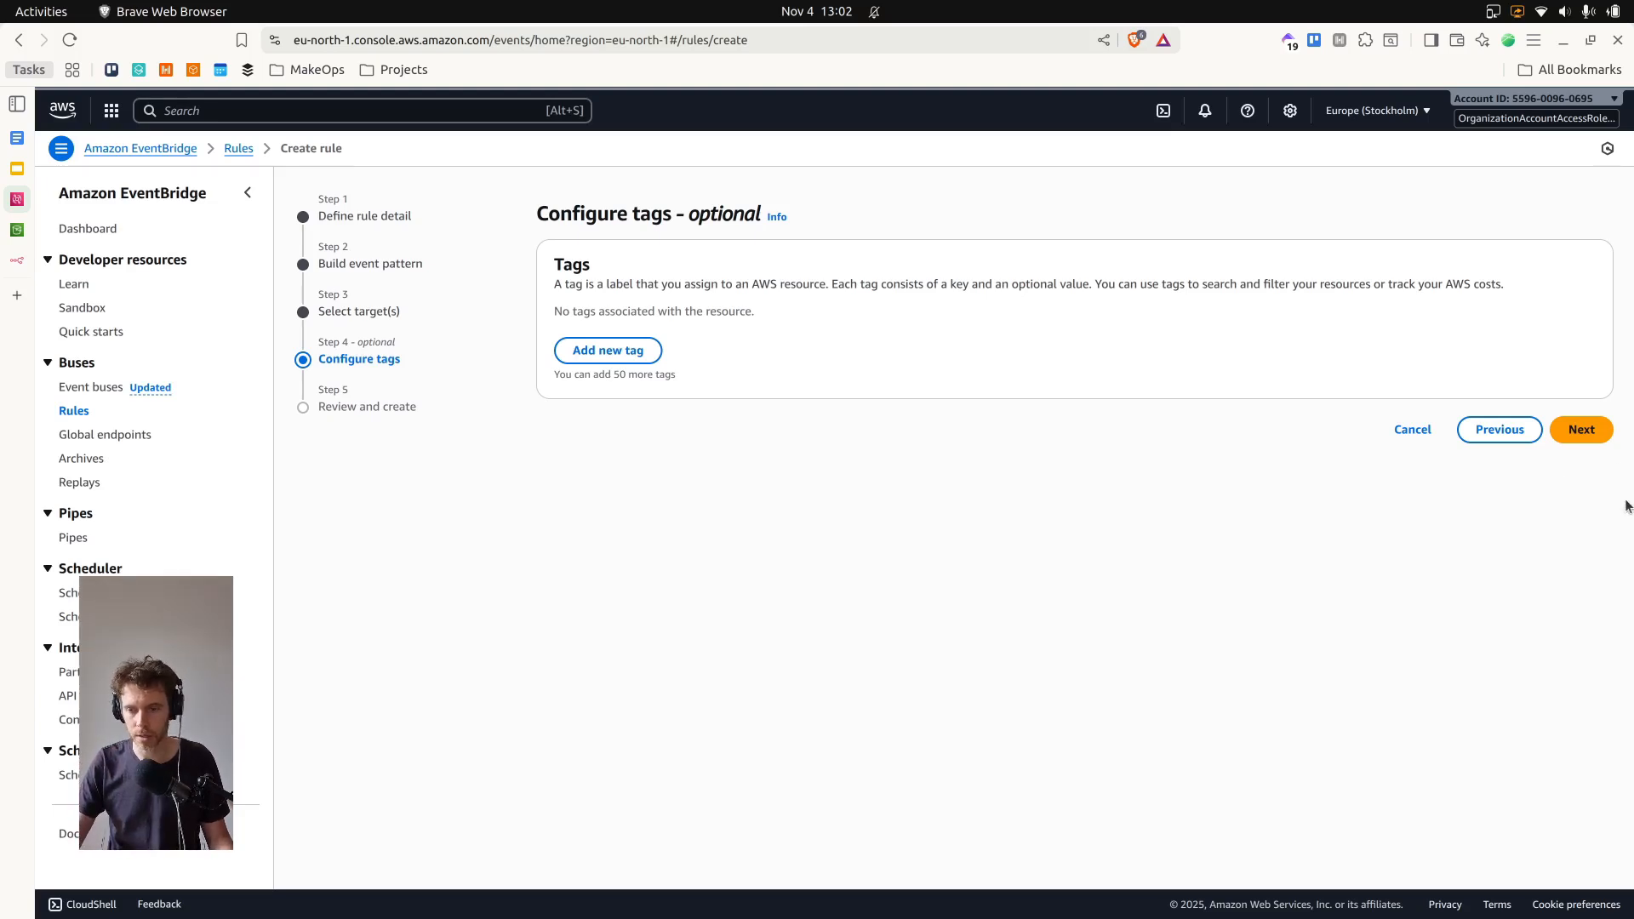
left_click(1594, 434)
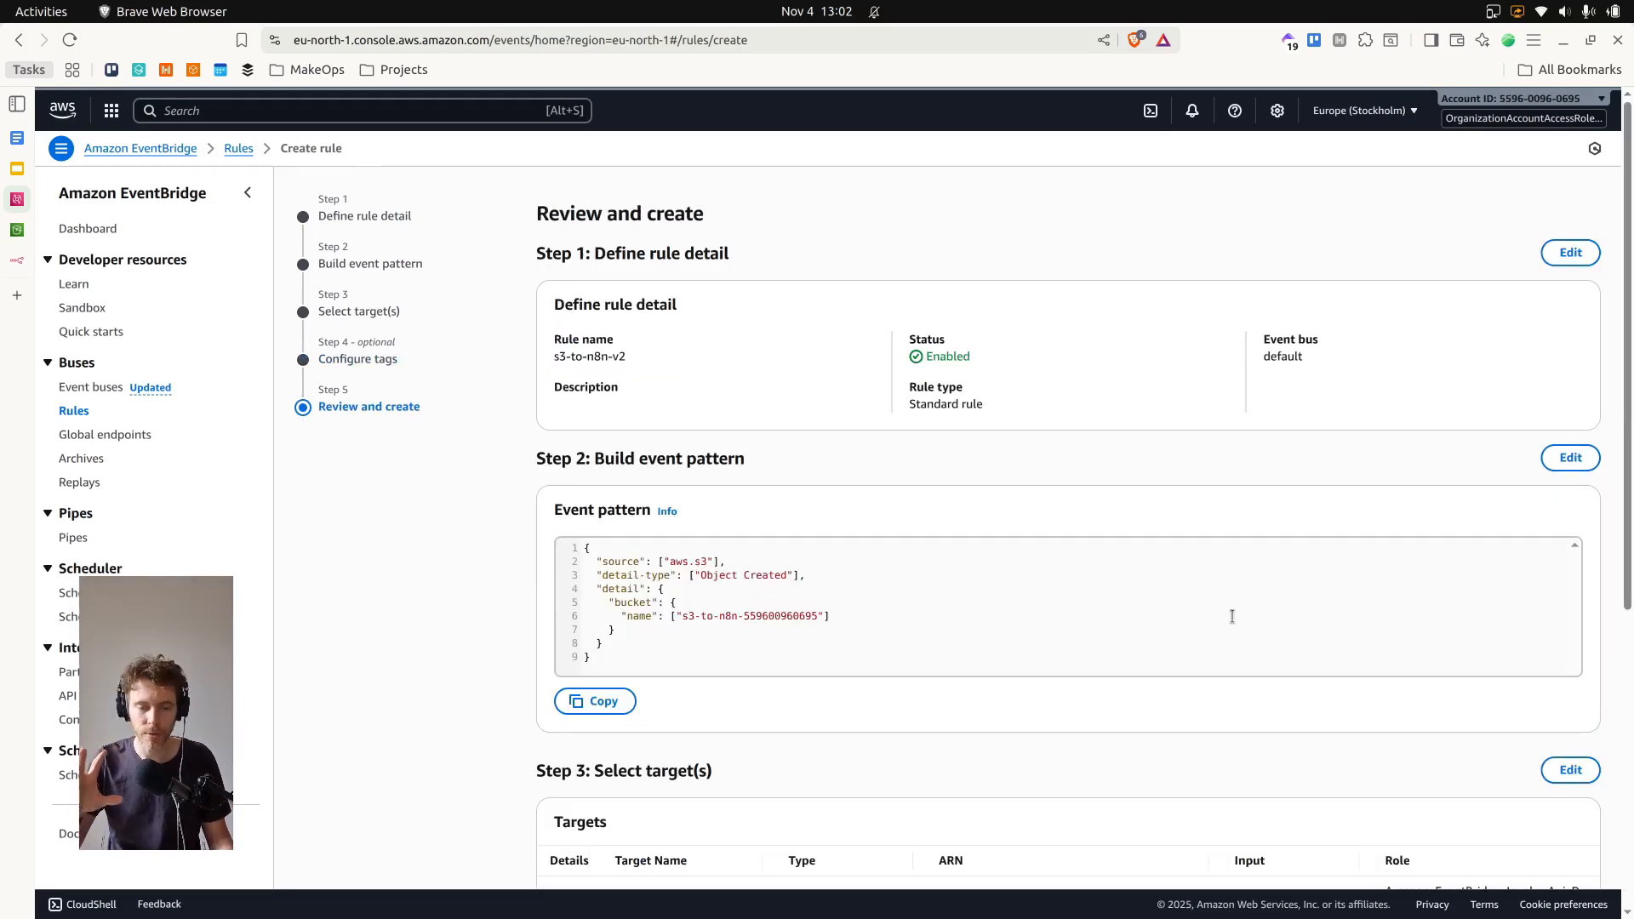
Review the rule's details, event pattern and aws_to_n8n target in the summary
scroll(733, 342, "down", 2)
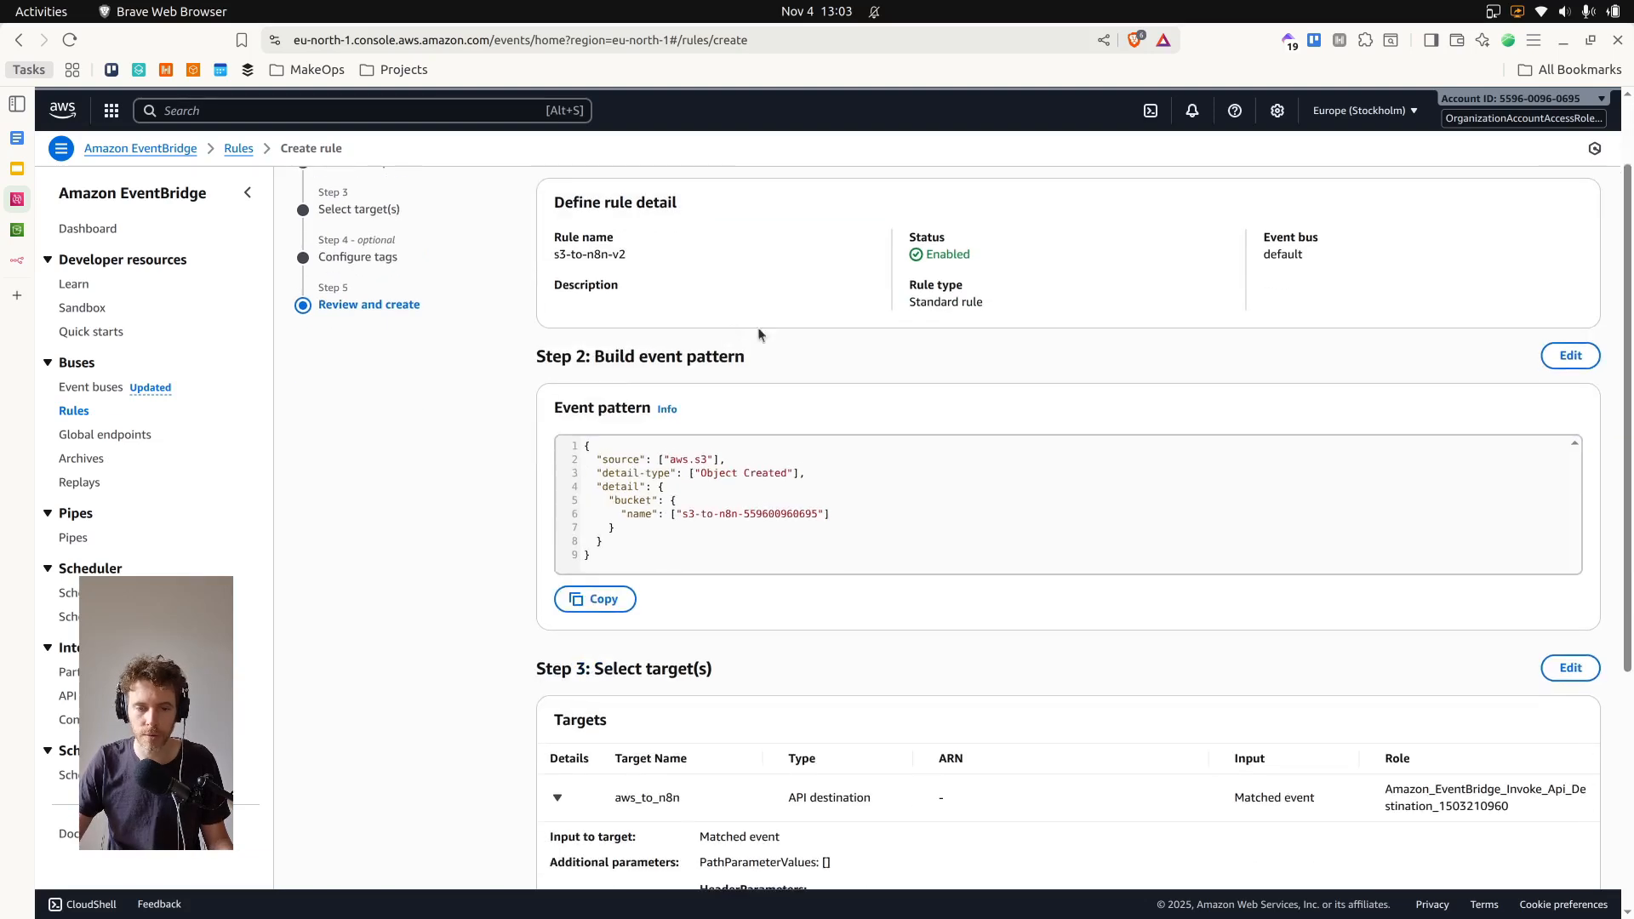
scroll(853, 330, "down", 1)
scroll(878, 348, "down", 2)
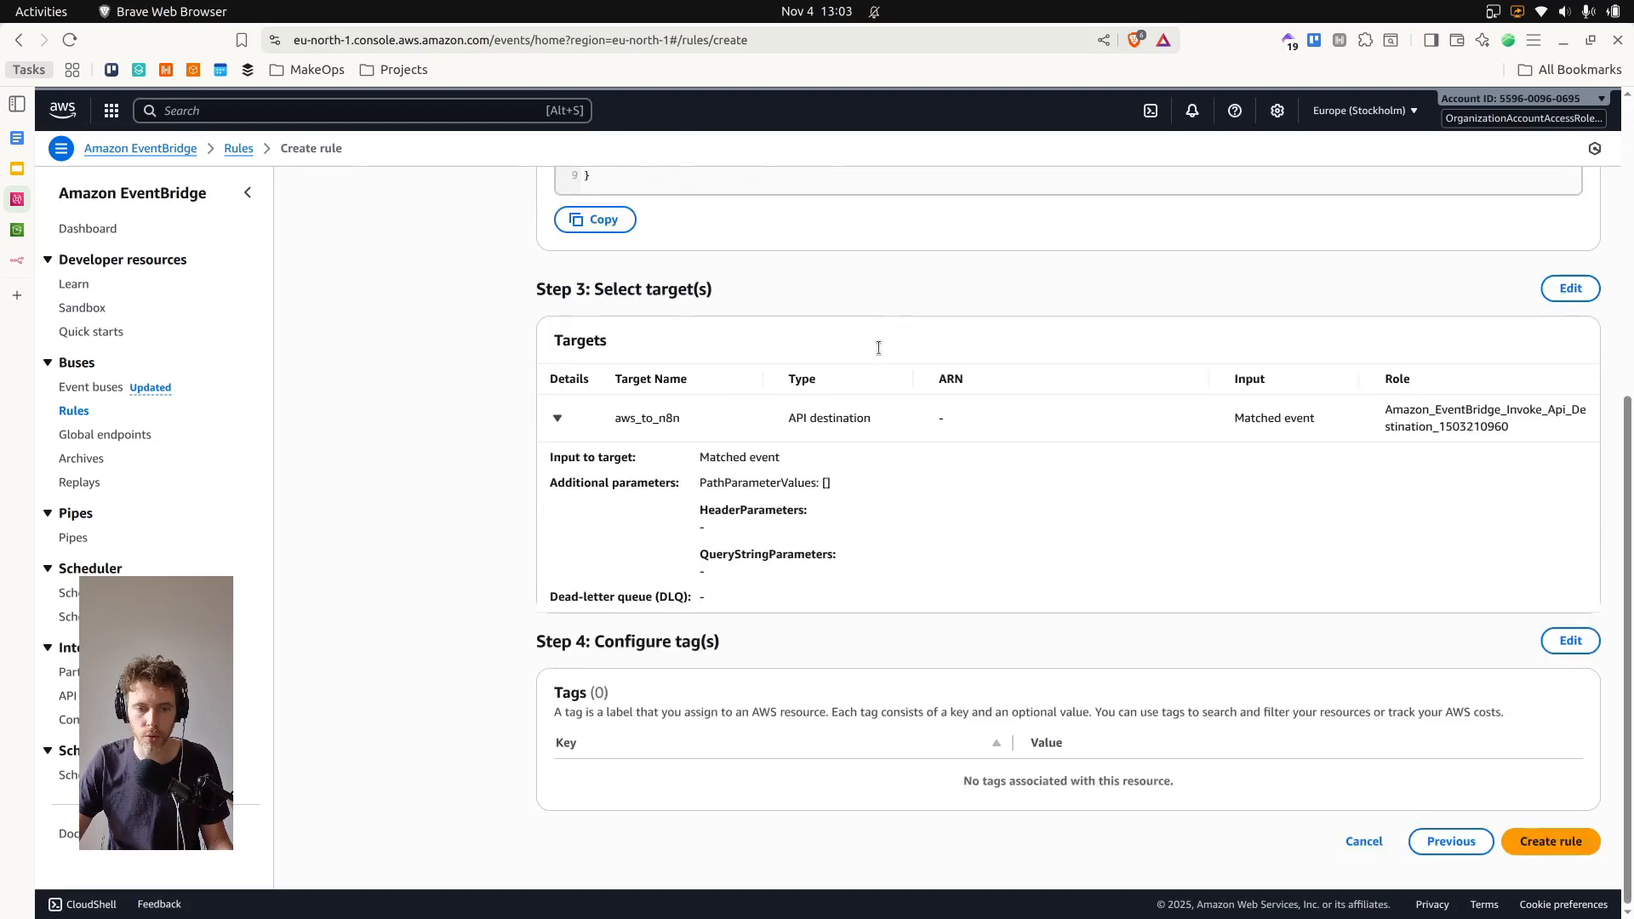
Check the rule's event pattern in the review, including the Object Created detail type and the bucket name filter
scroll(843, 353, "up", 5)
left_click_drag(713, 576, 753, 636)
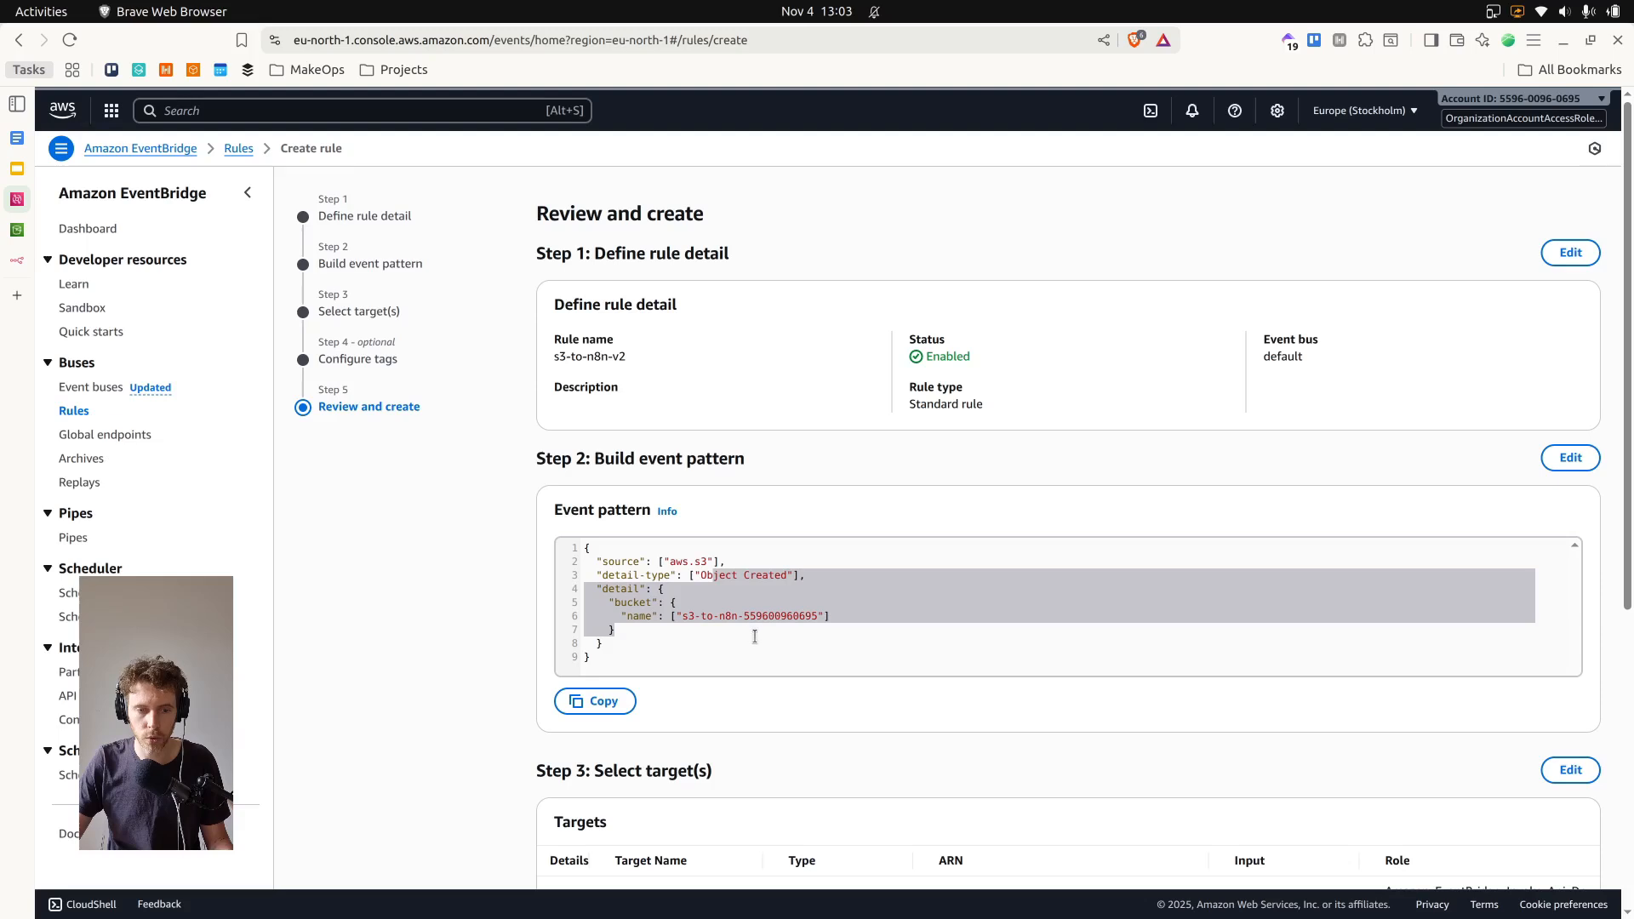
scroll(753, 637, "down", 3)
left_click_drag(689, 349, 640, 269)
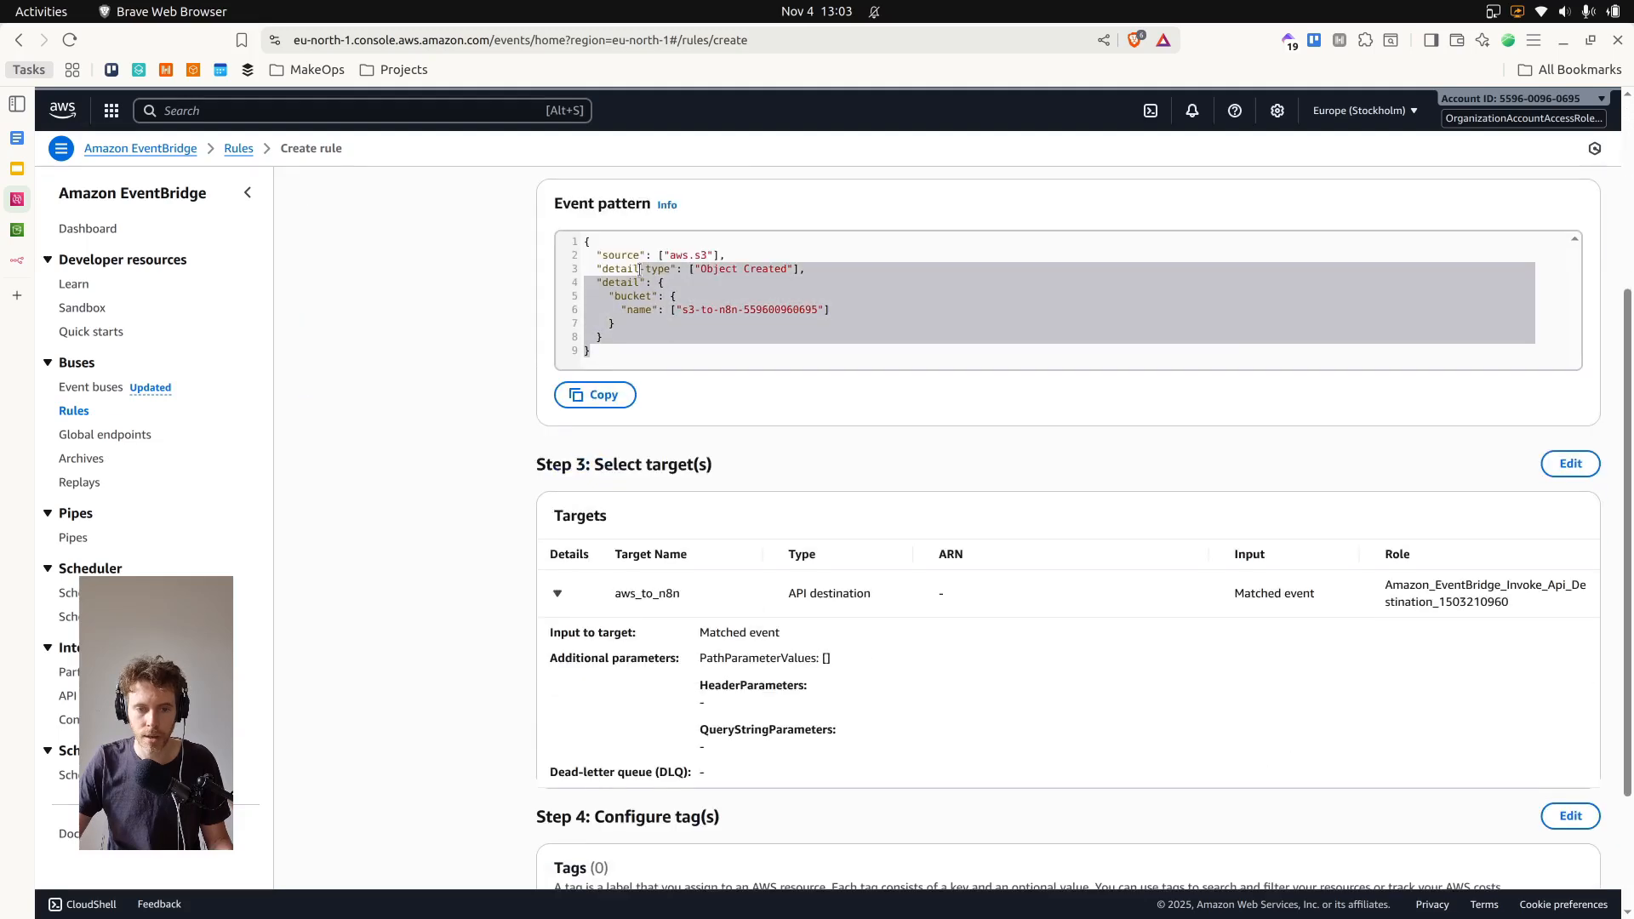
left_click(739, 320)
scroll(750, 343, "down", 1)
scroll(776, 261, "up", 1)
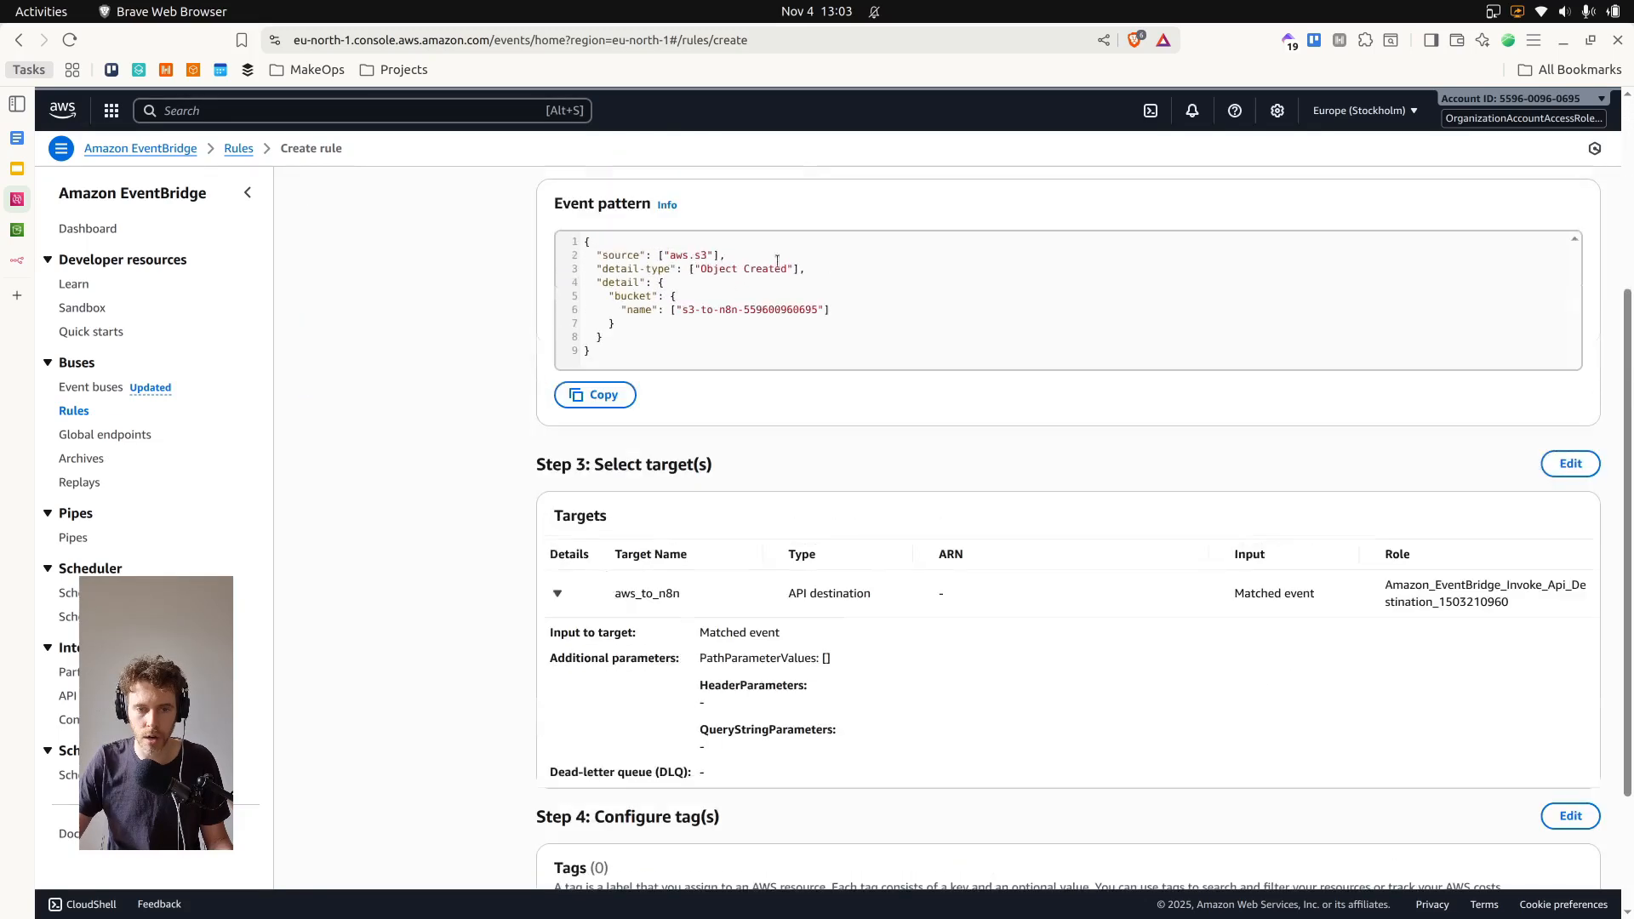
left_click(770, 311)
double_click(762, 268)
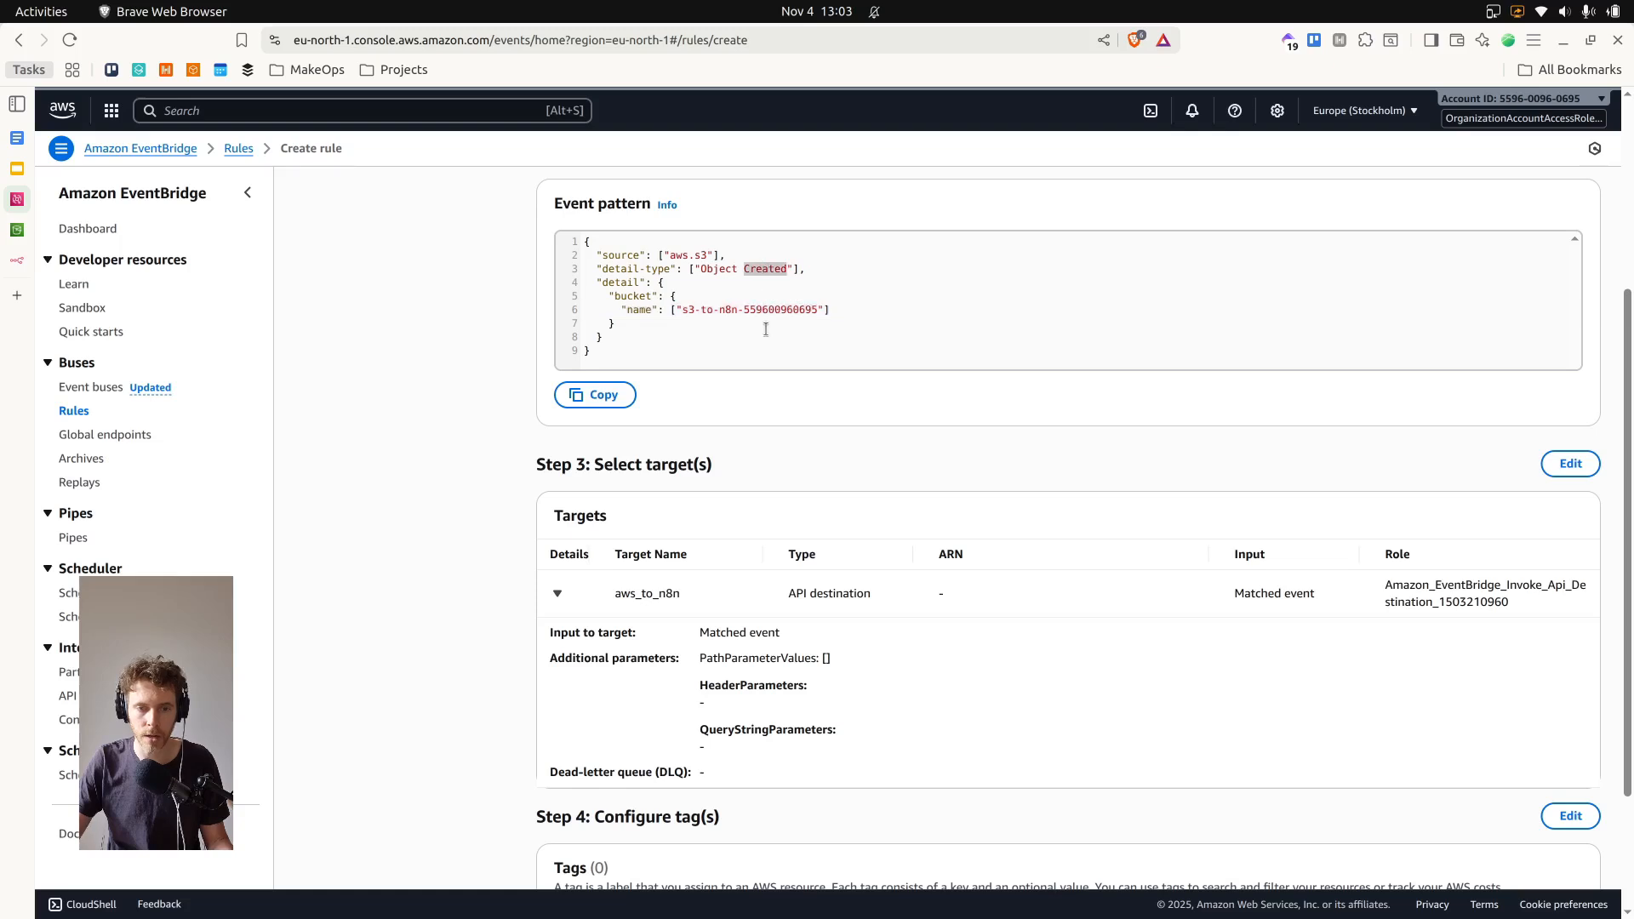
scroll(693, 408, "down", 2)
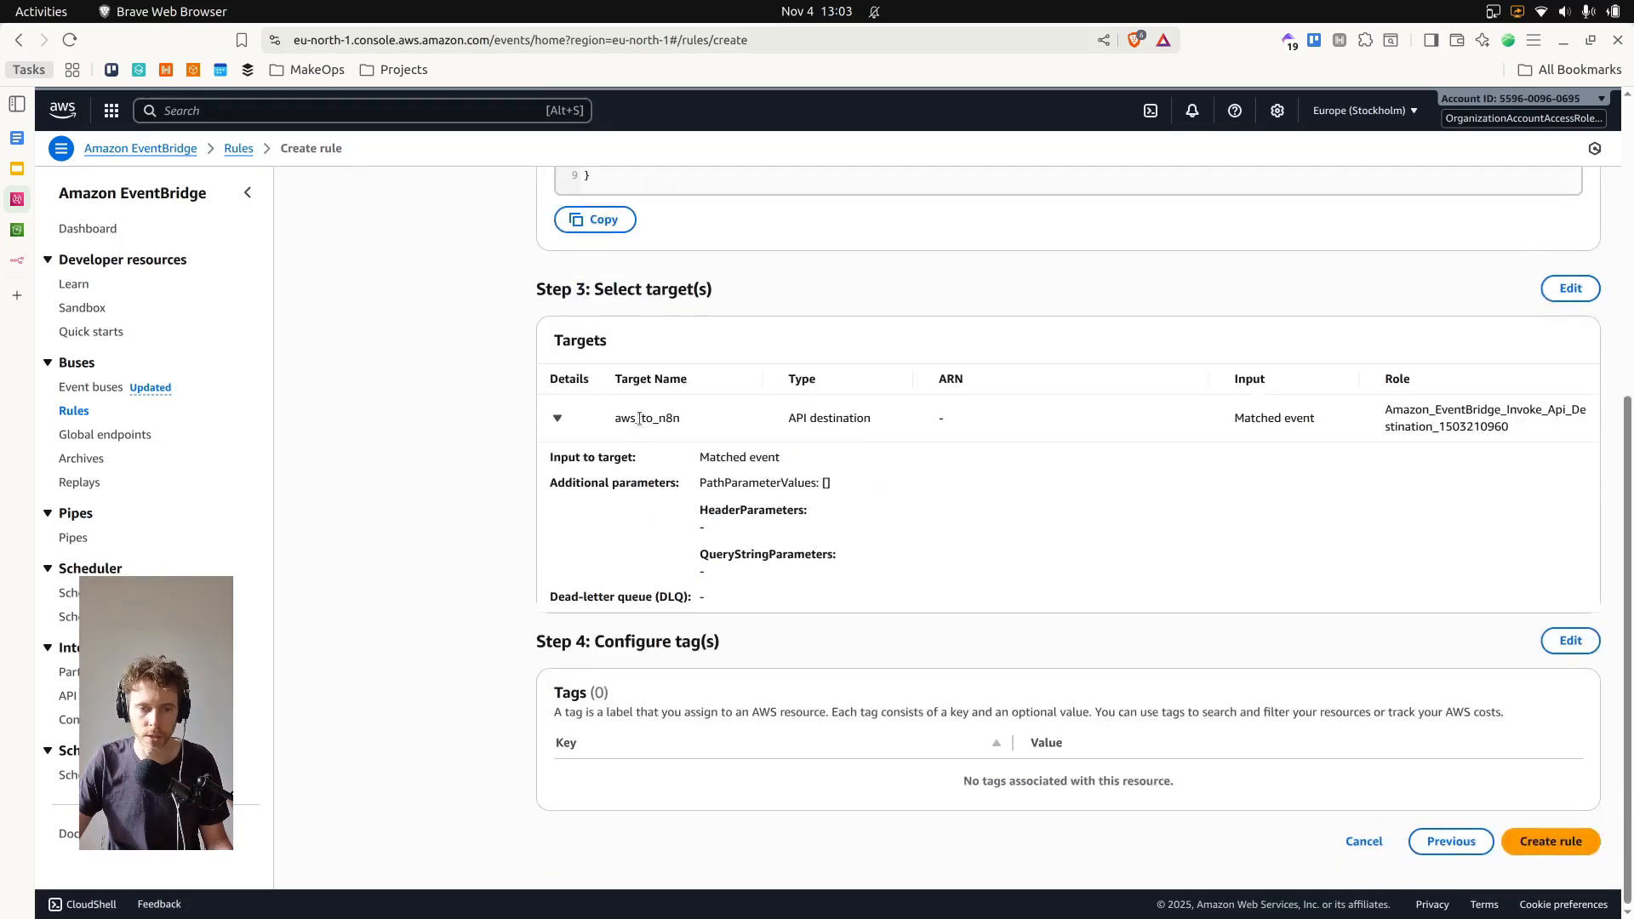
Create the s3-to-n8n-v2 rule after a last check of its API destination target, and open the rule's details
left_click_drag(801, 418, 855, 421)
left_click(854, 441)
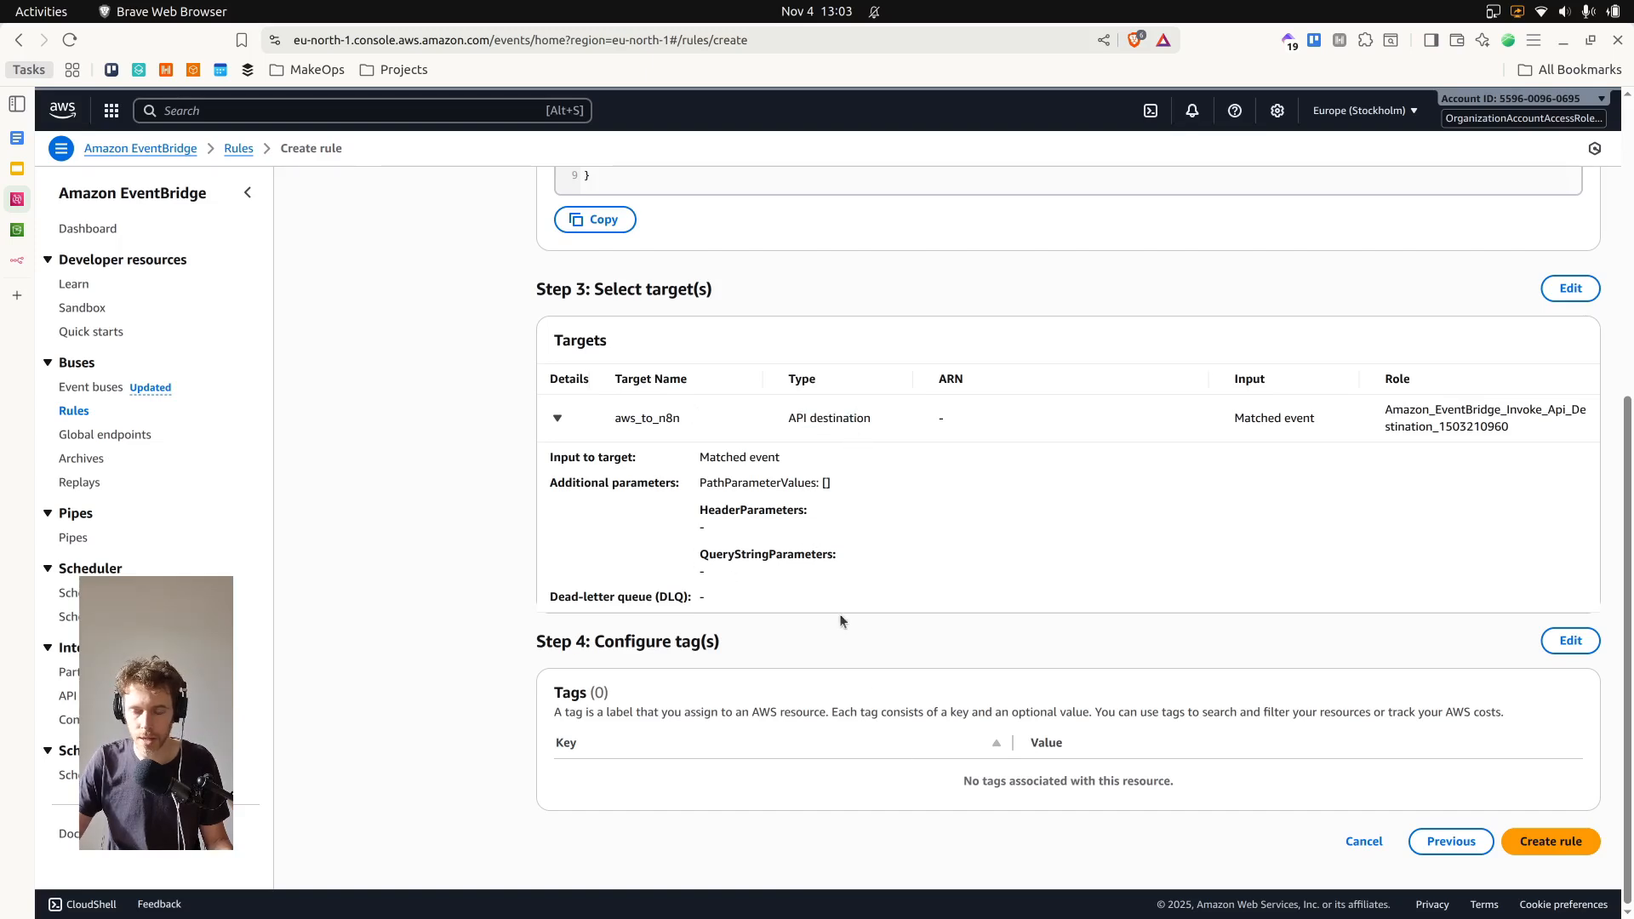
scroll(868, 678, "up", 6)
scroll(867, 678, "down", 5)
scroll(1574, 851, "down", 1)
left_click(1550, 841)
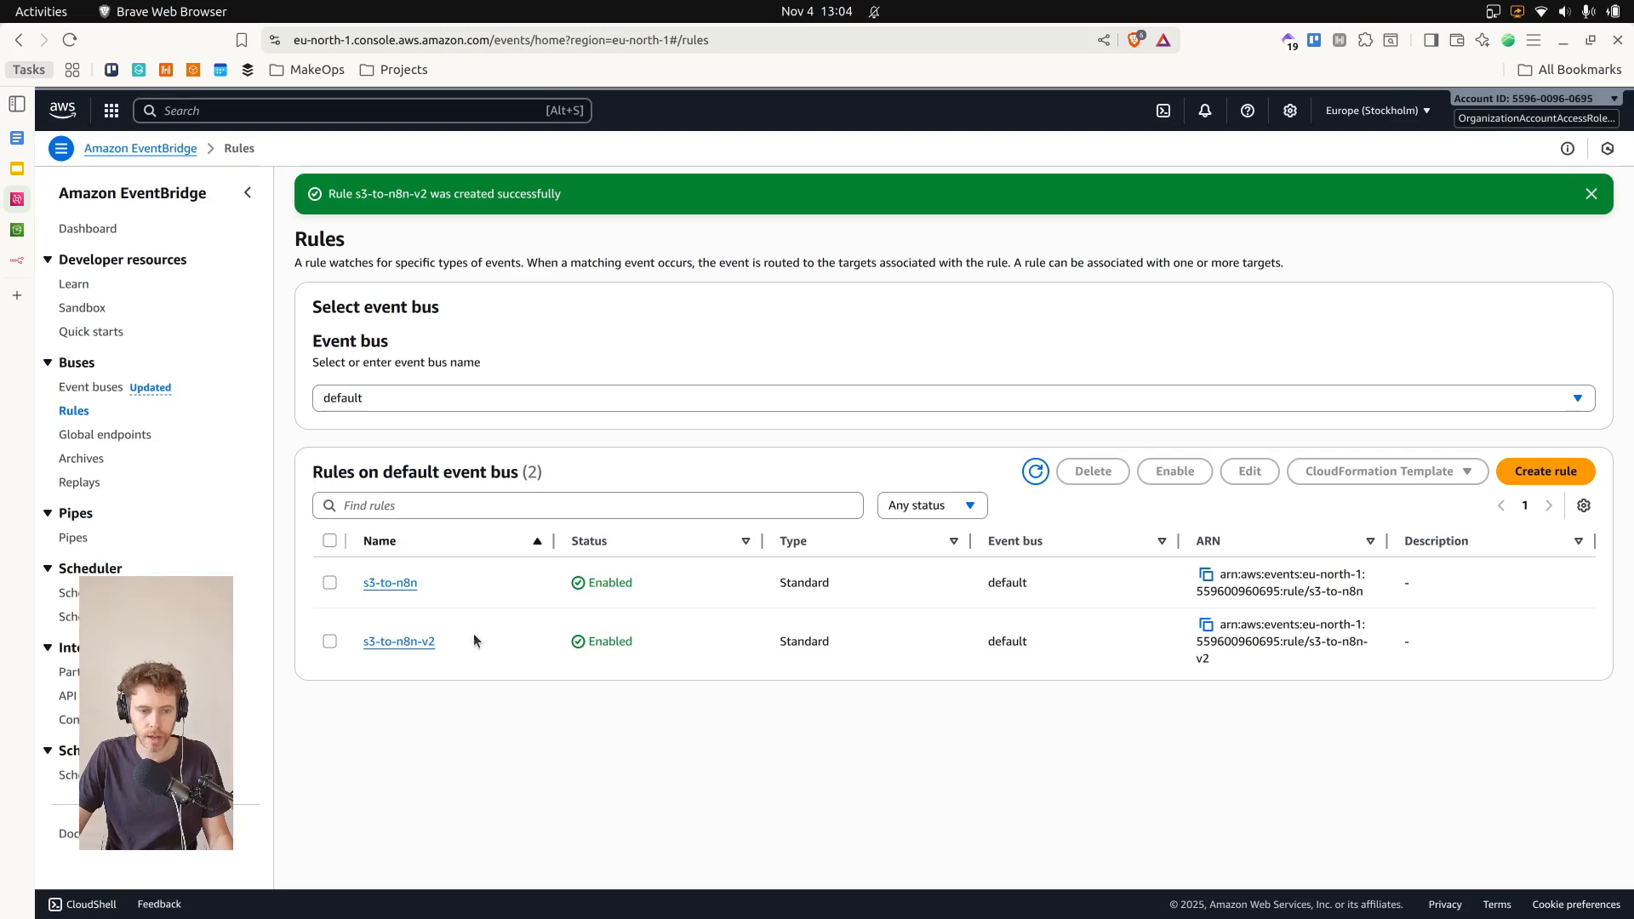
left_click(407, 642)
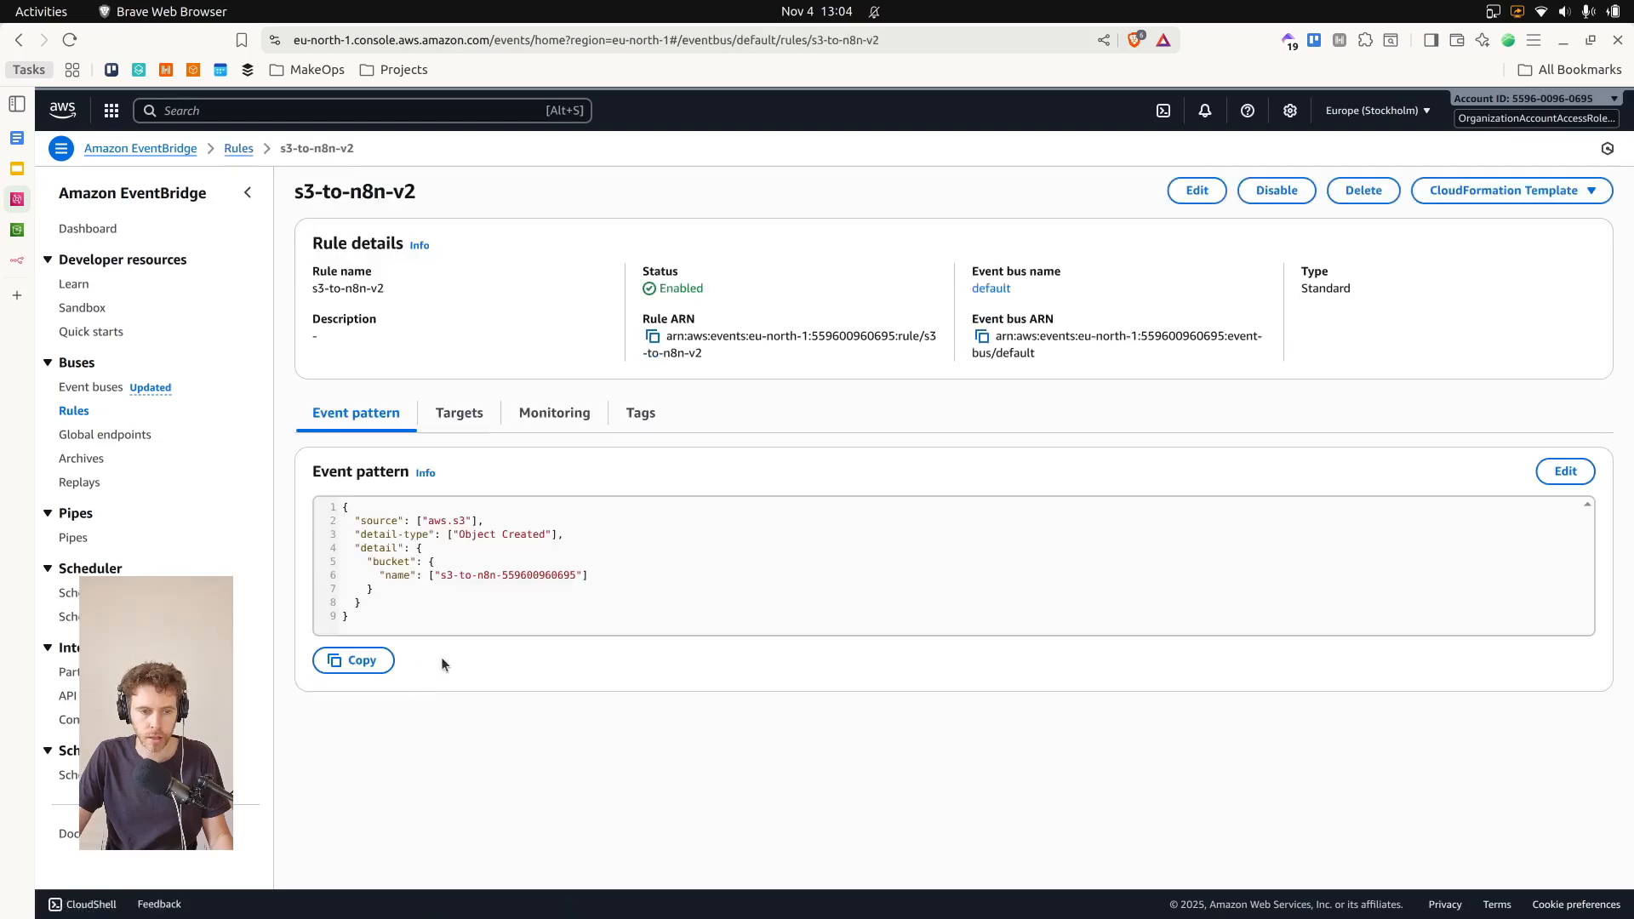
Switch to n8n and fill the Download a file node's Bucket Name and File Key with the placeholder null
mouse_move(4, 263)
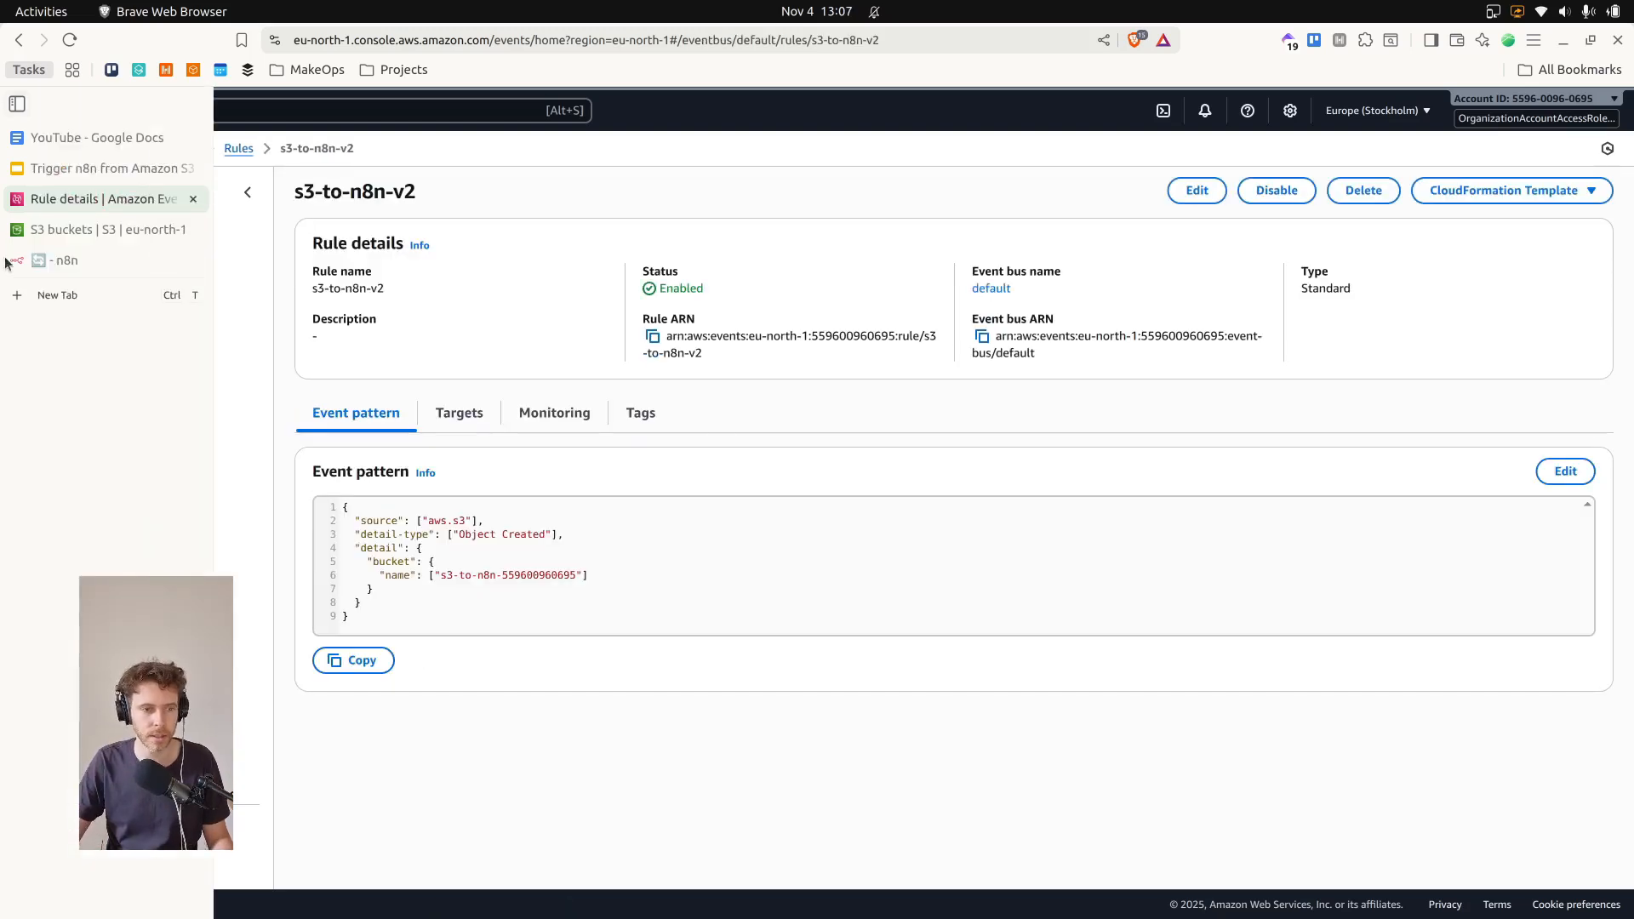
left_click(84, 258)
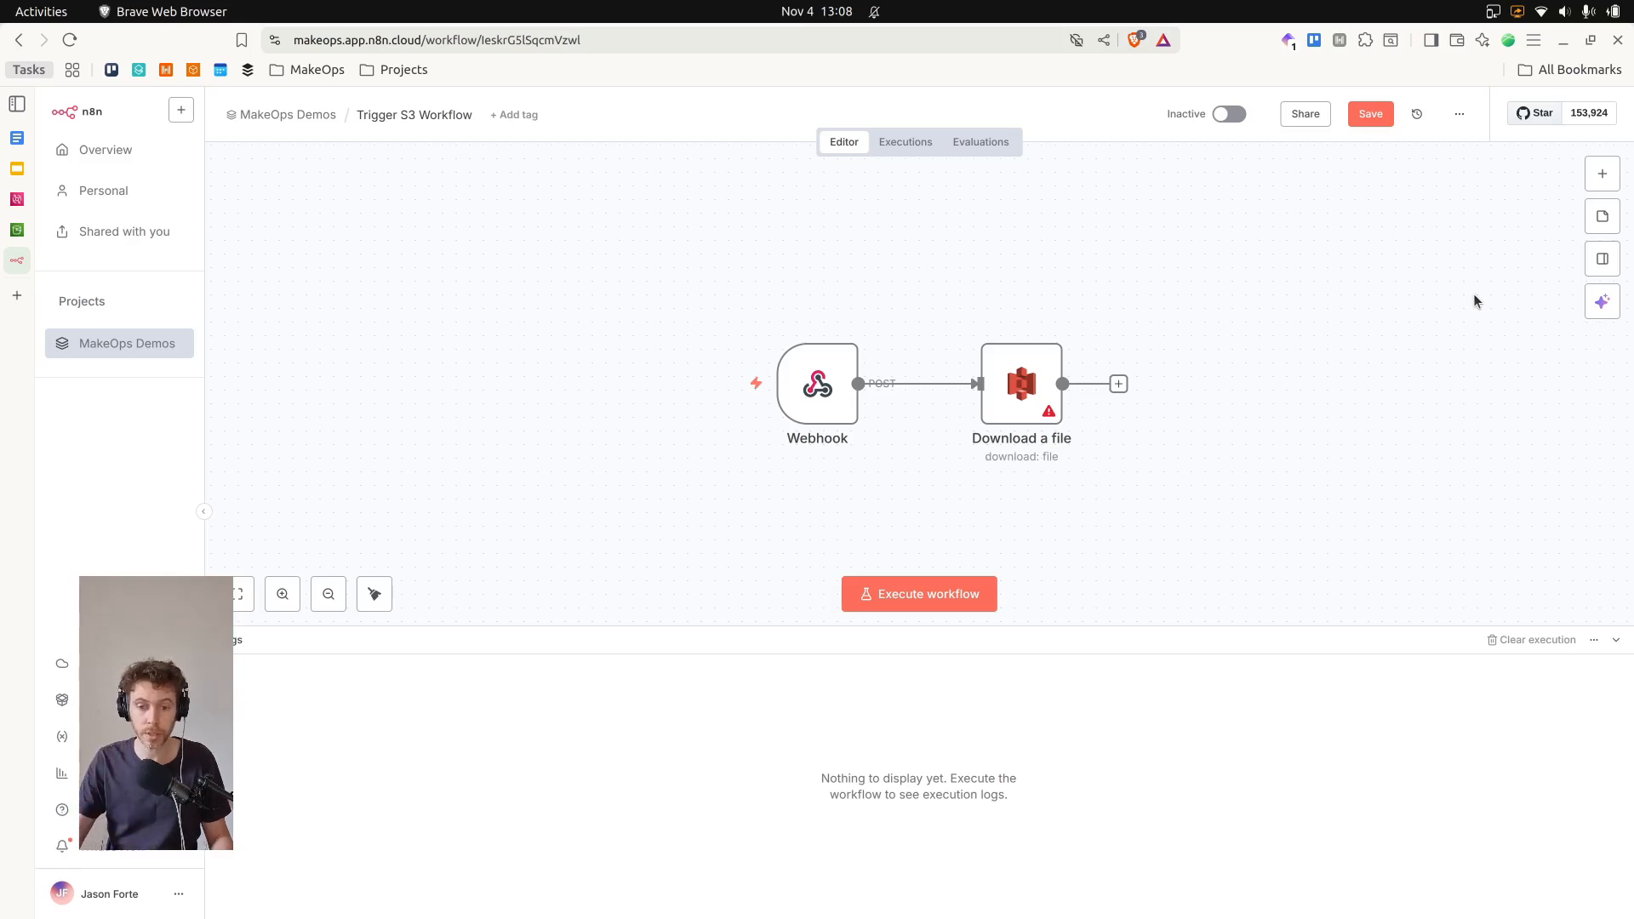
mouse_move(1050, 419)
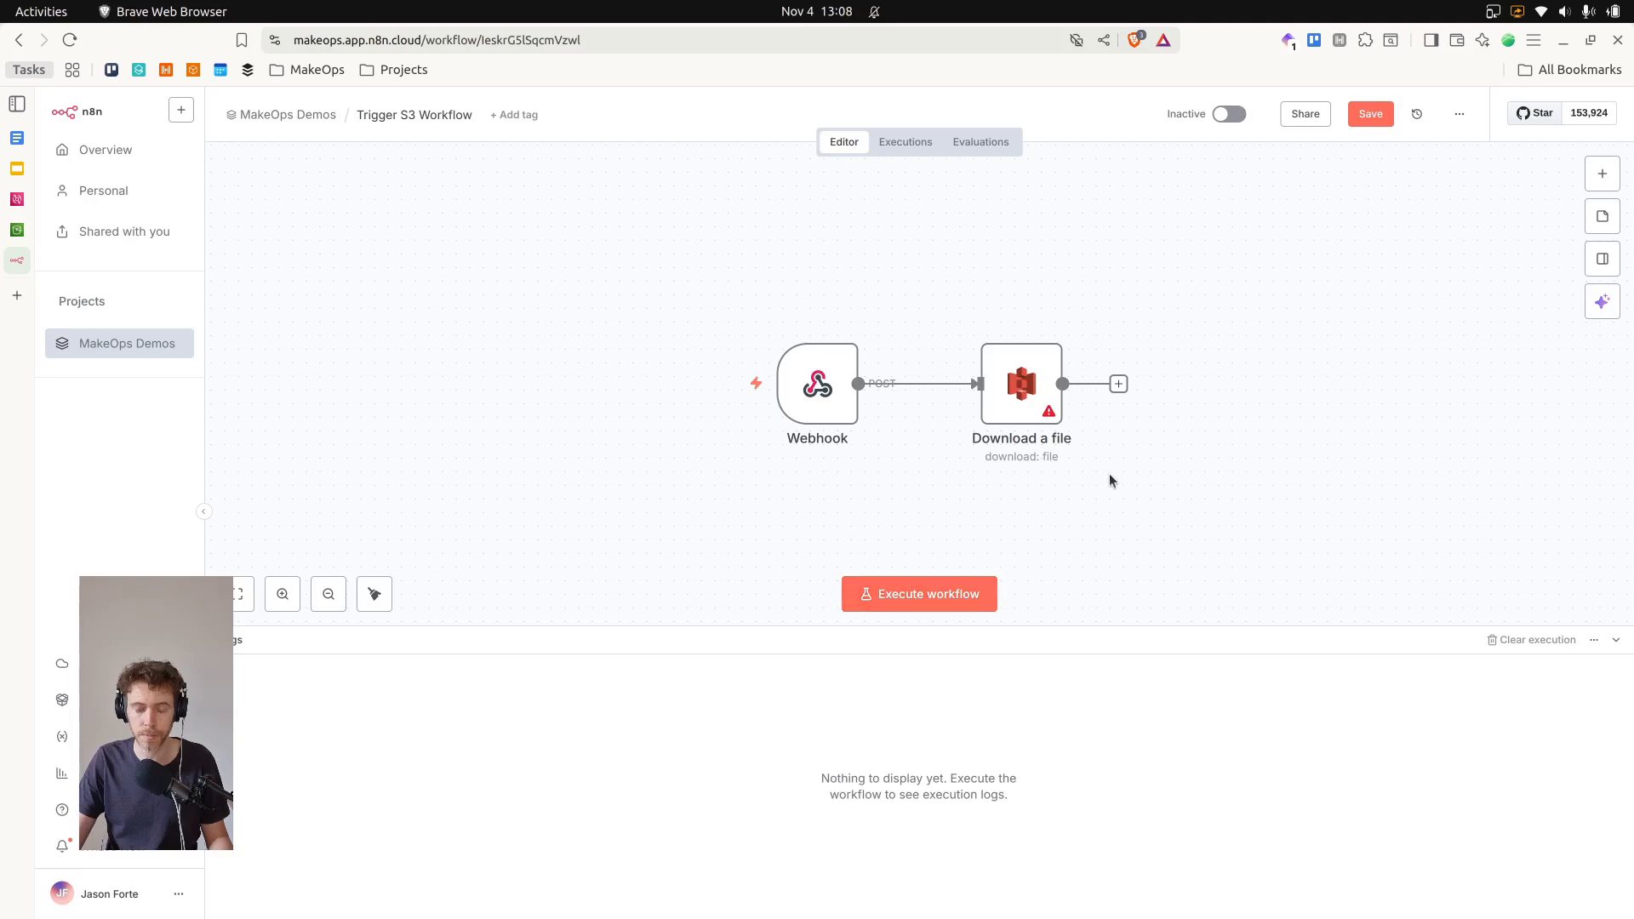
double_click(1047, 411)
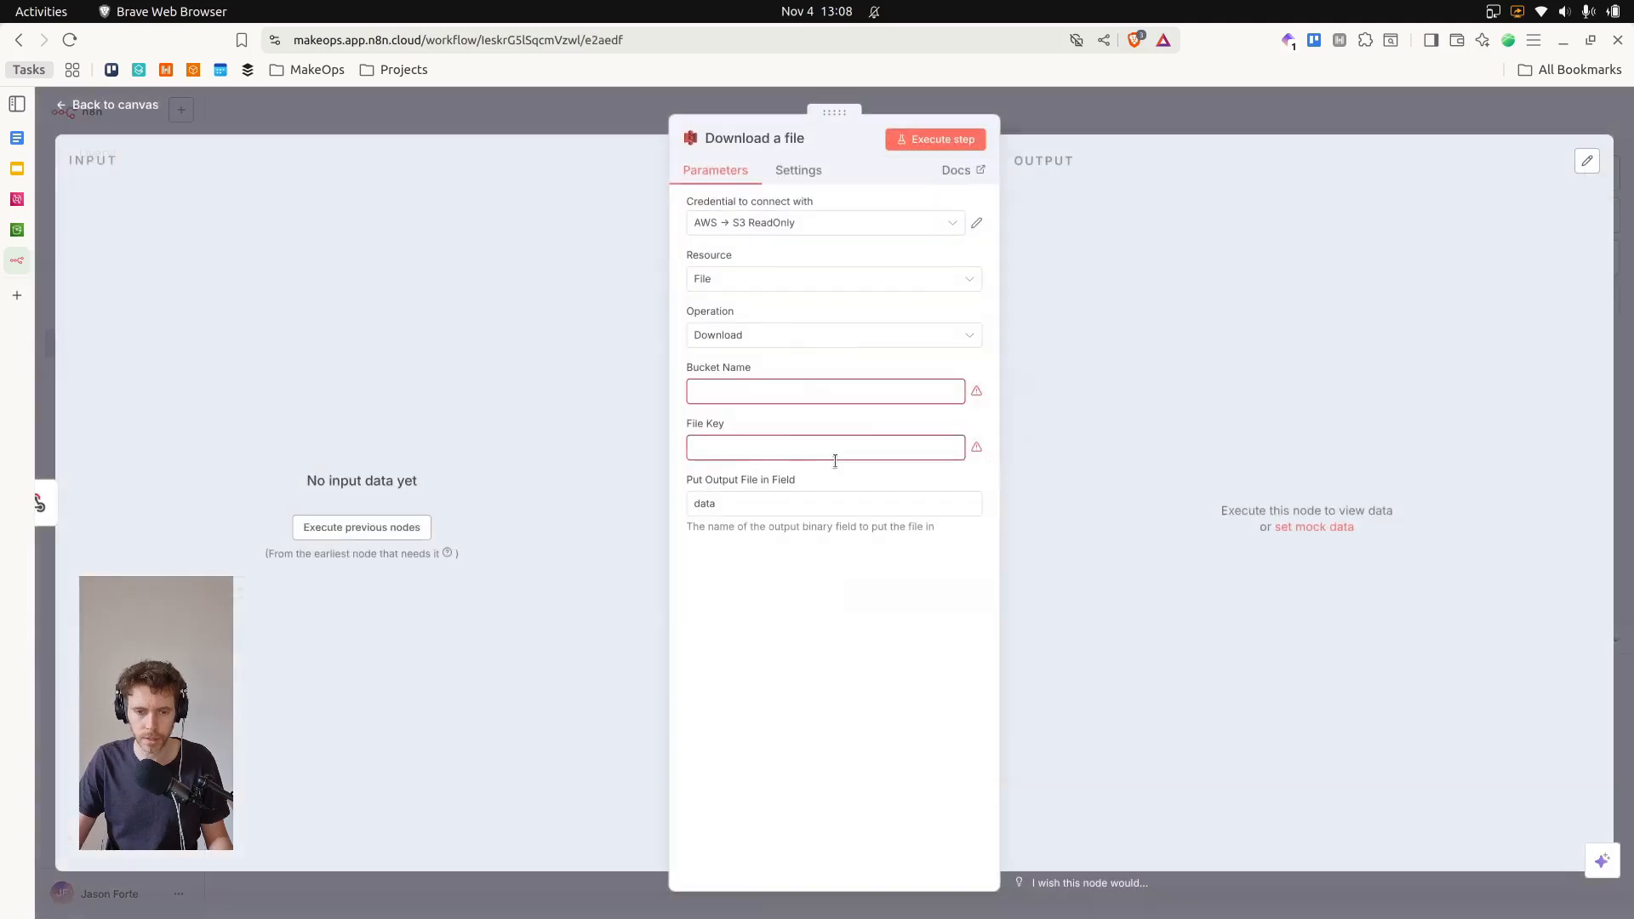
left_click(790, 395)
type("null")
left_click(784, 451)
type("null")
left_click(1293, 231)
left_click(1304, 114)
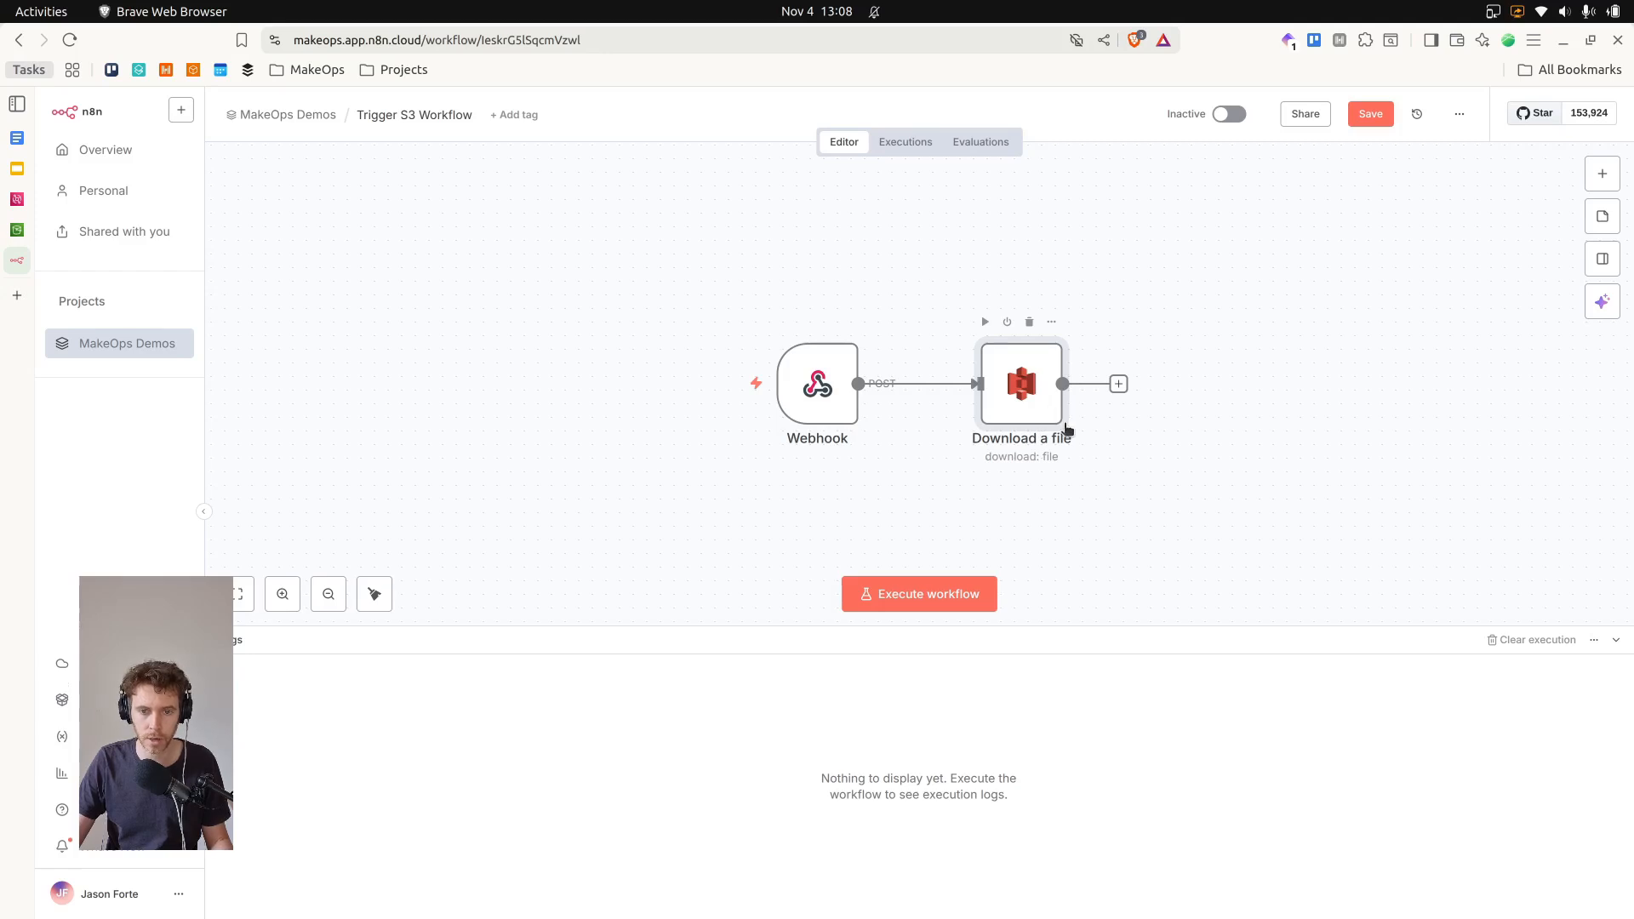
Open the Webhook node and start listening for a test event
mouse_move(816, 373)
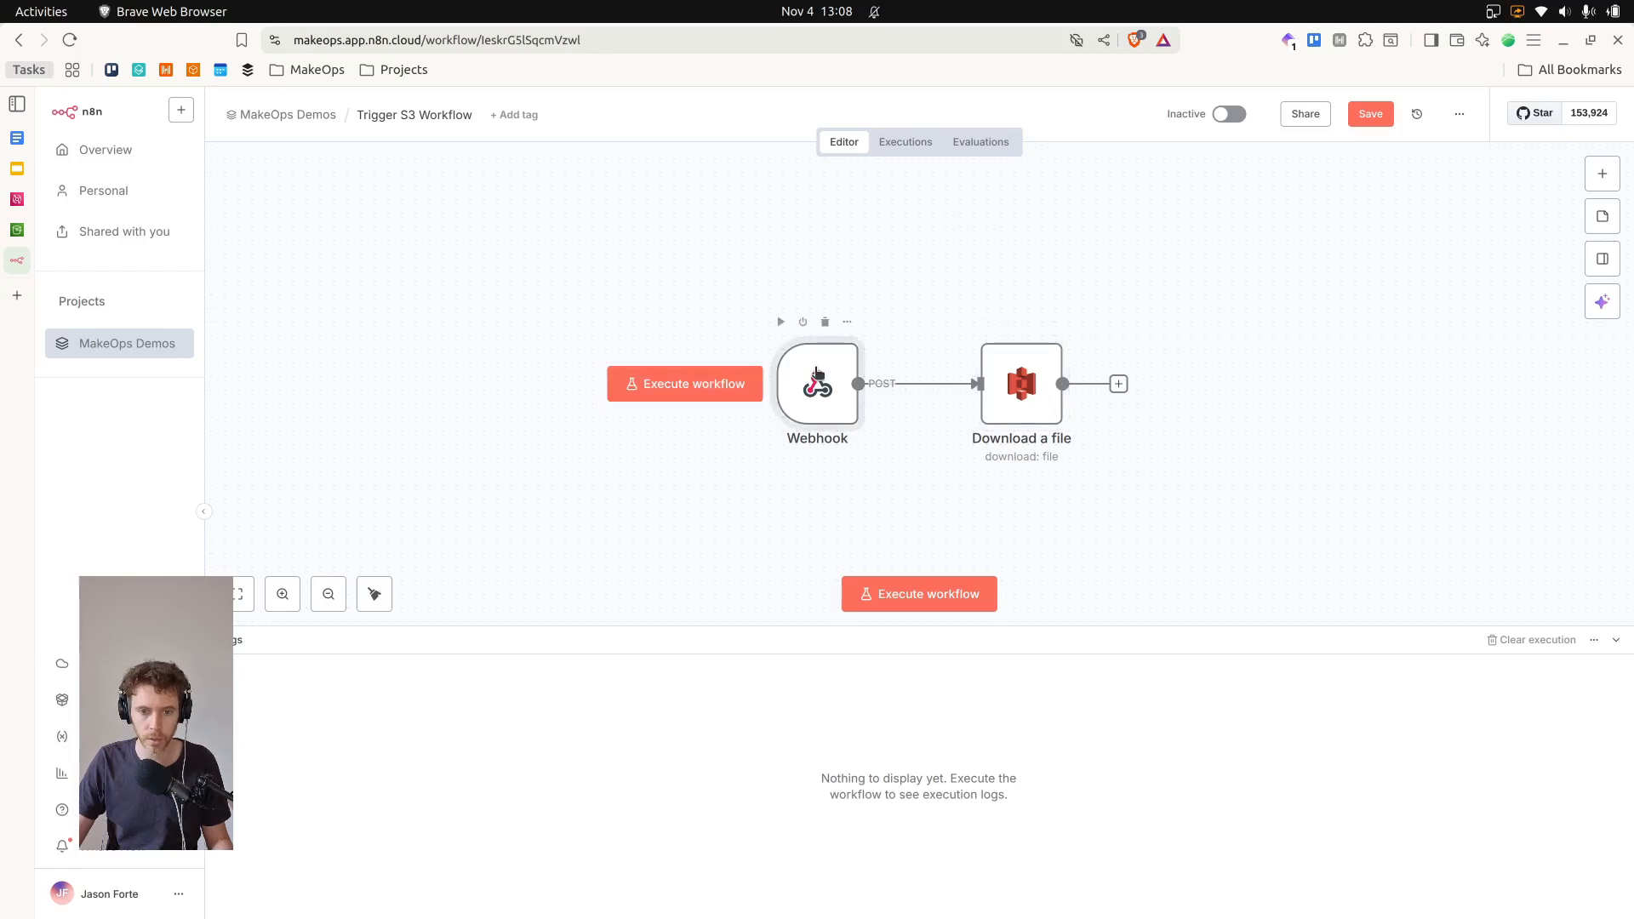
double_click(817, 374)
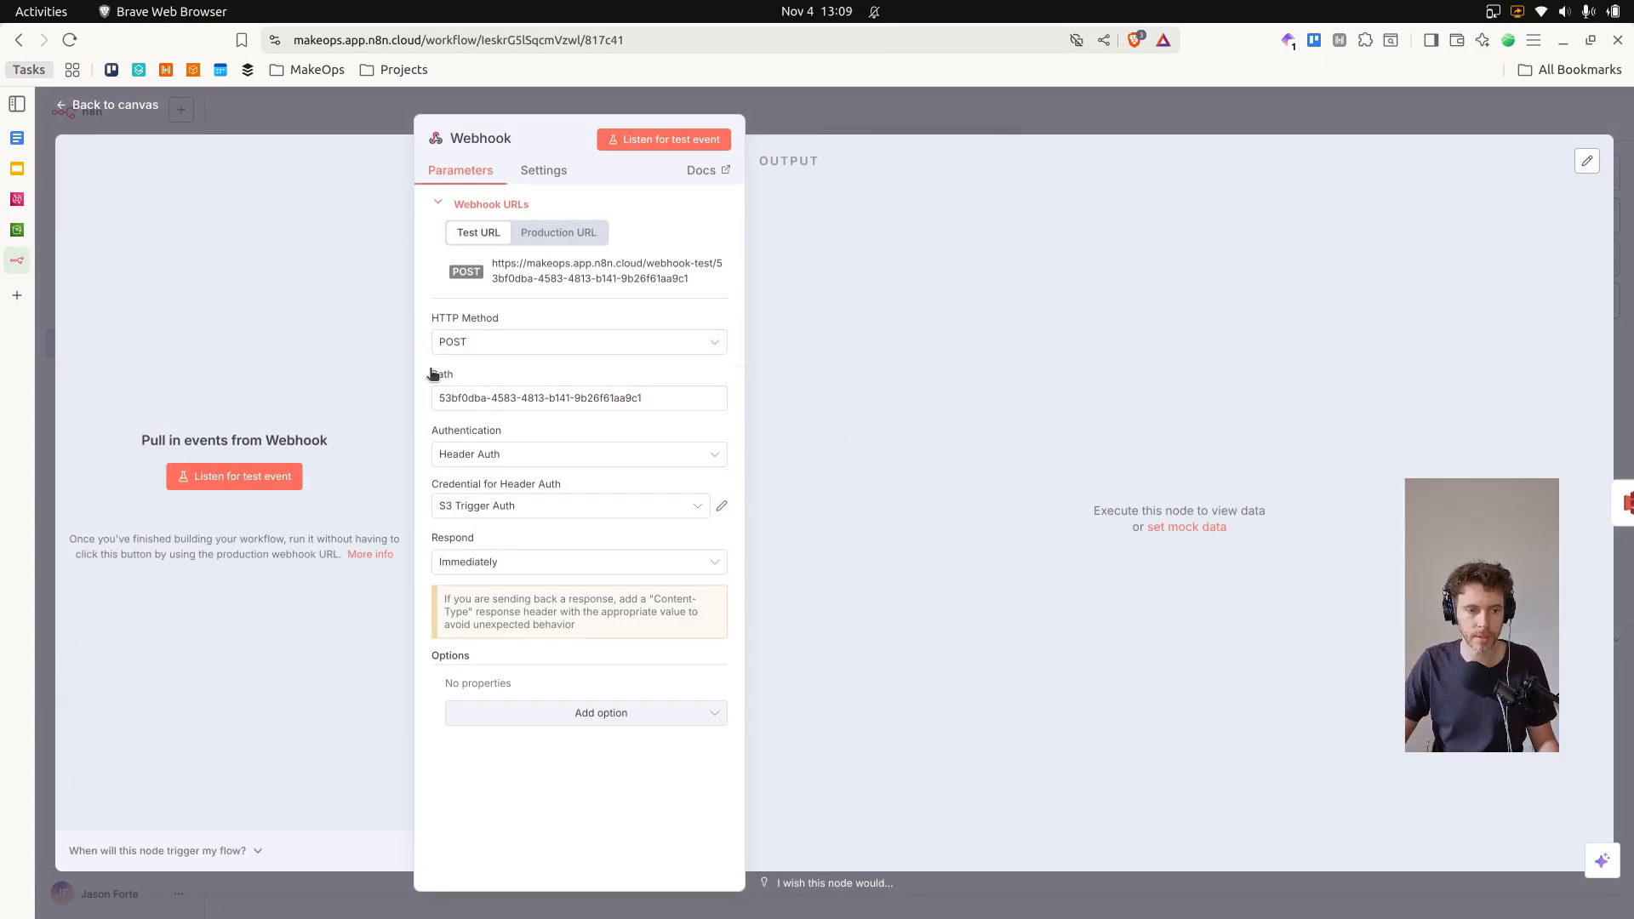
left_click(671, 141)
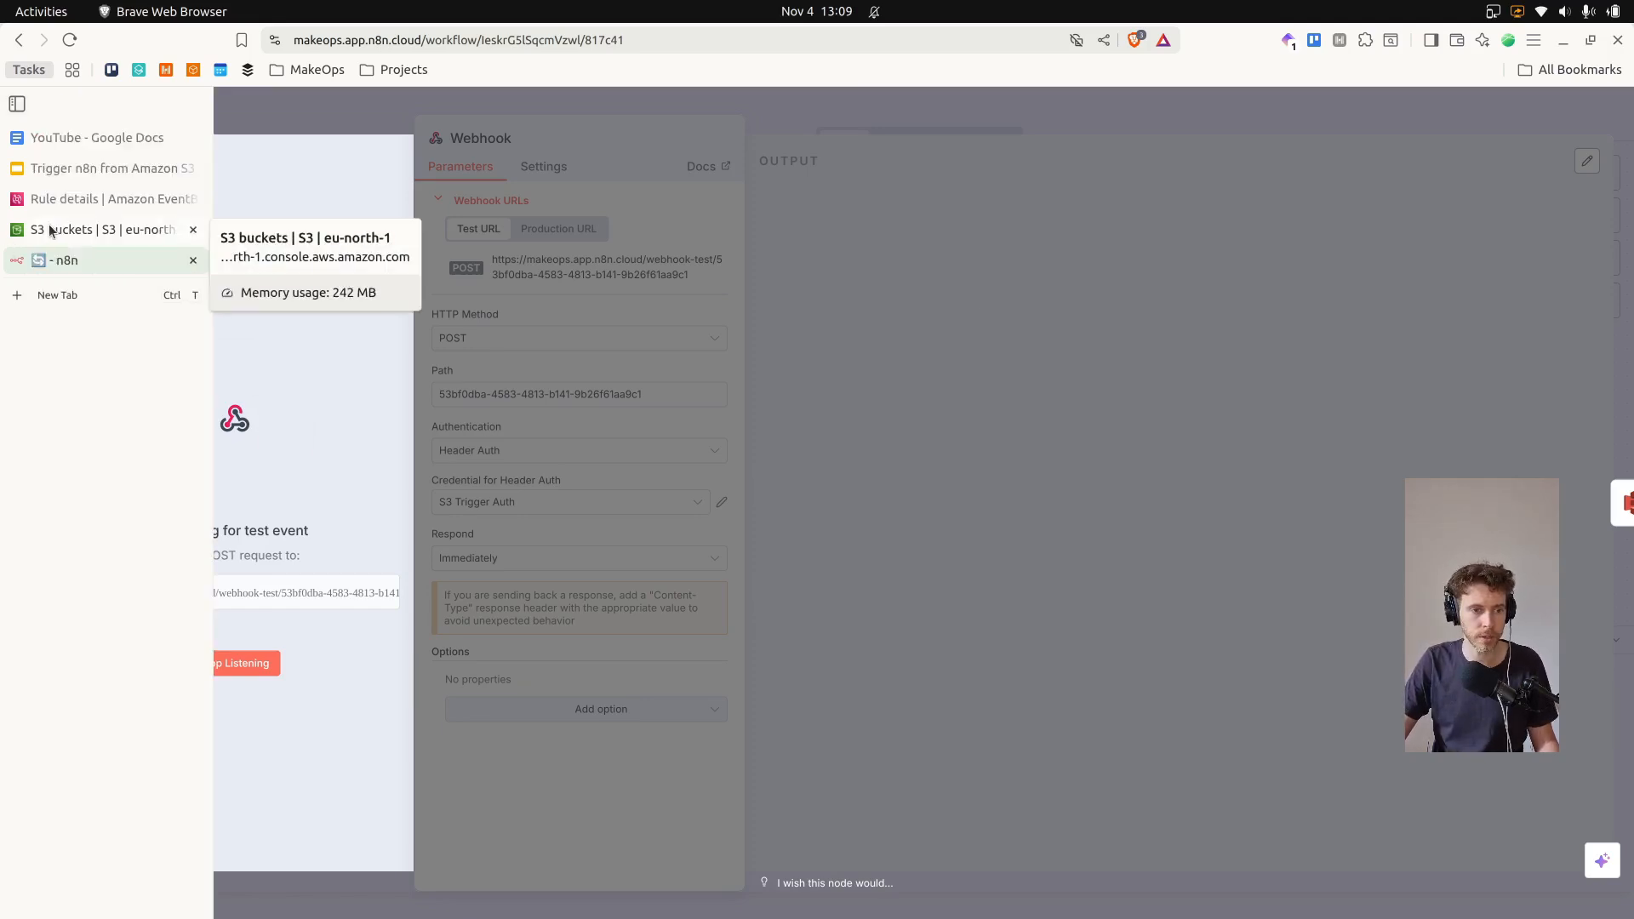
Switch to Amazon S3 and upload linkedin-banner-06.jpg to the new s3-to-n8n bucket
left_click(51, 230)
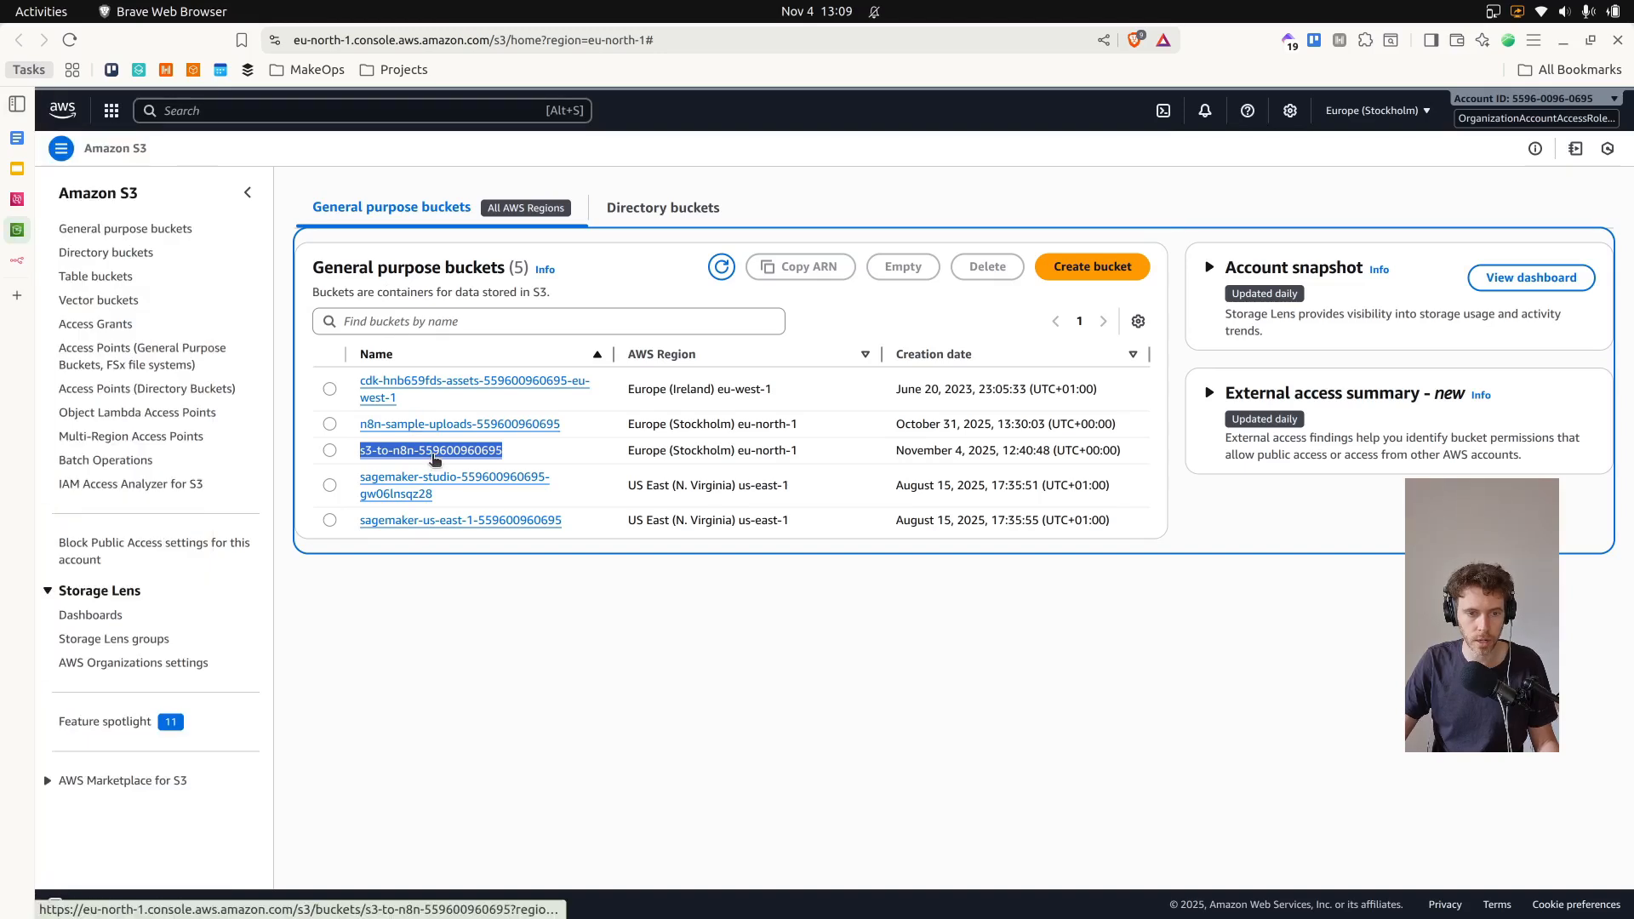
left_click(434, 453)
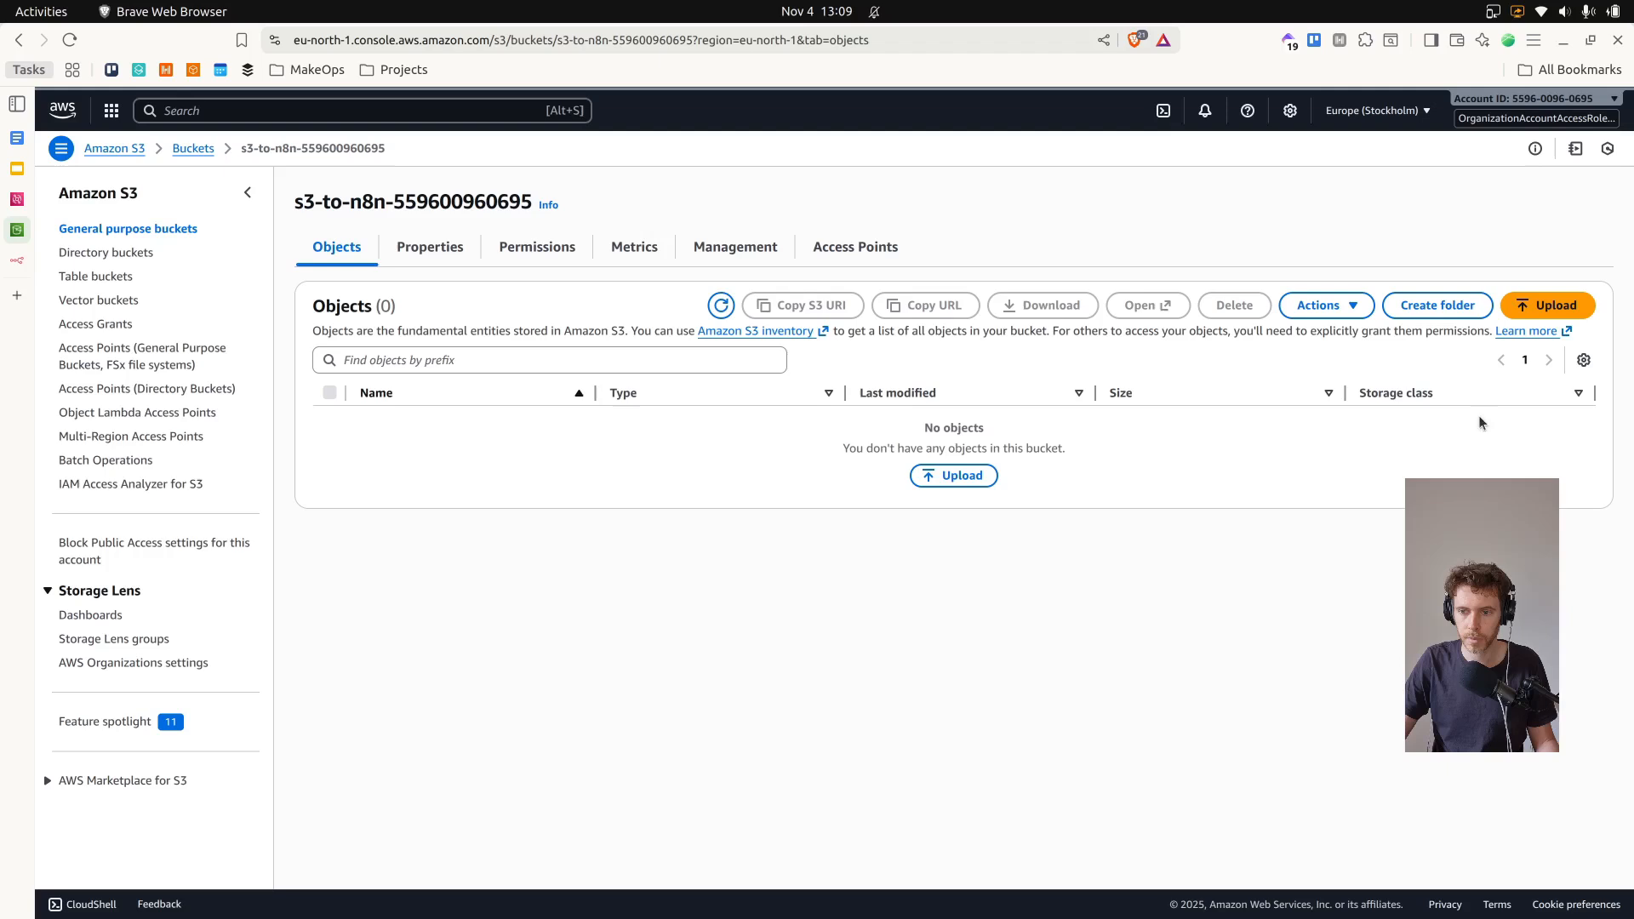
left_click(1529, 314)
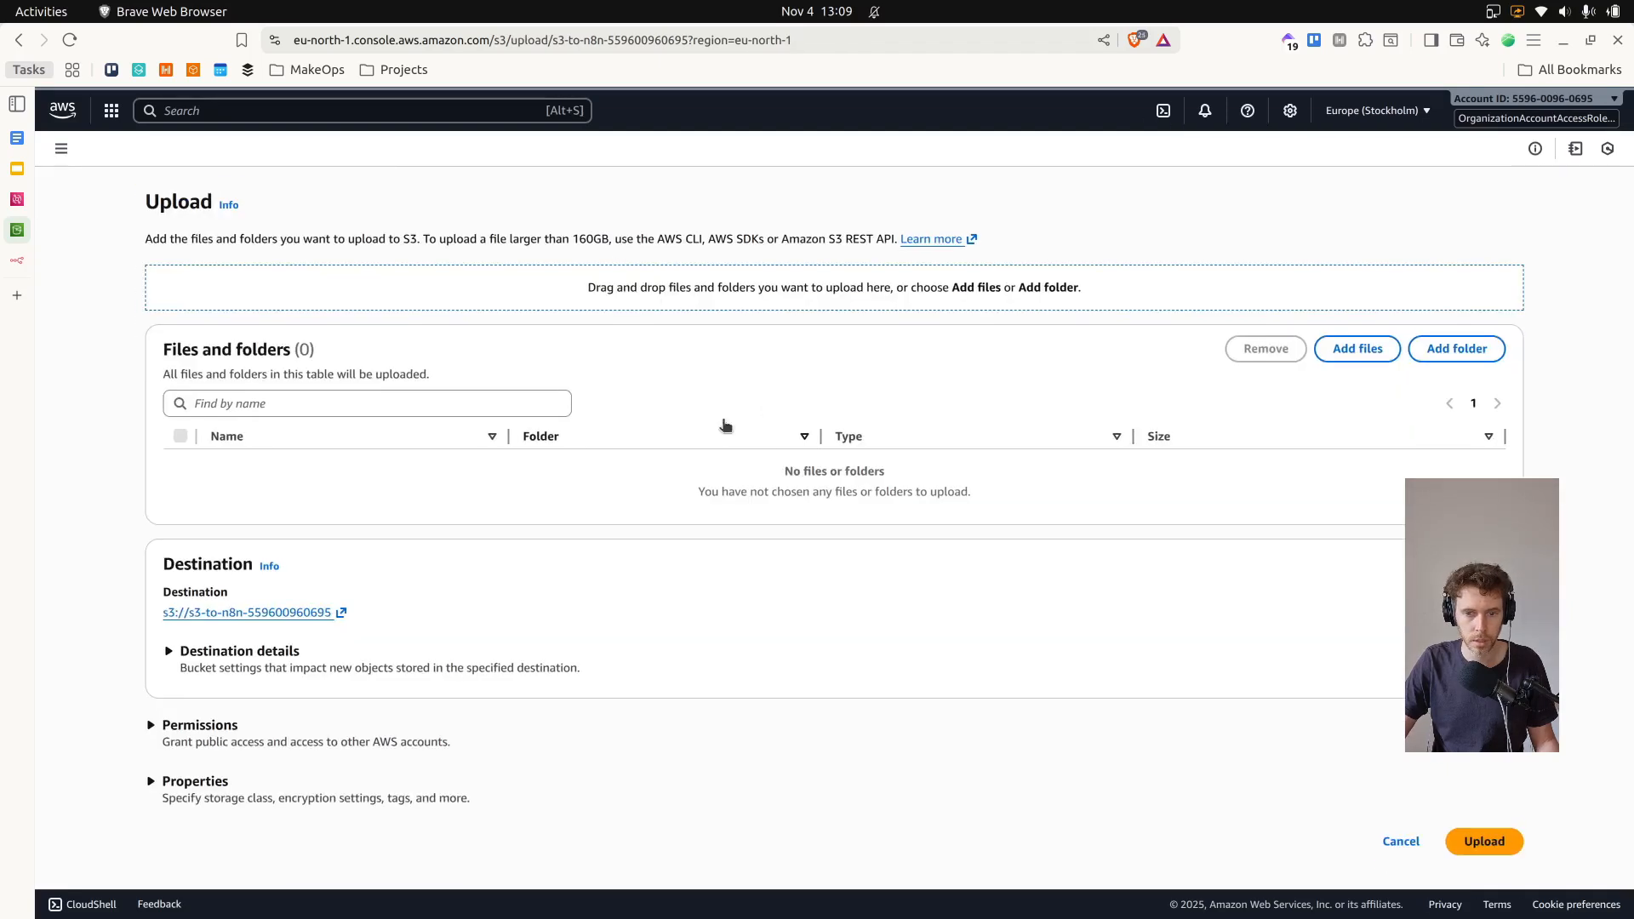
left_click(1357, 349)
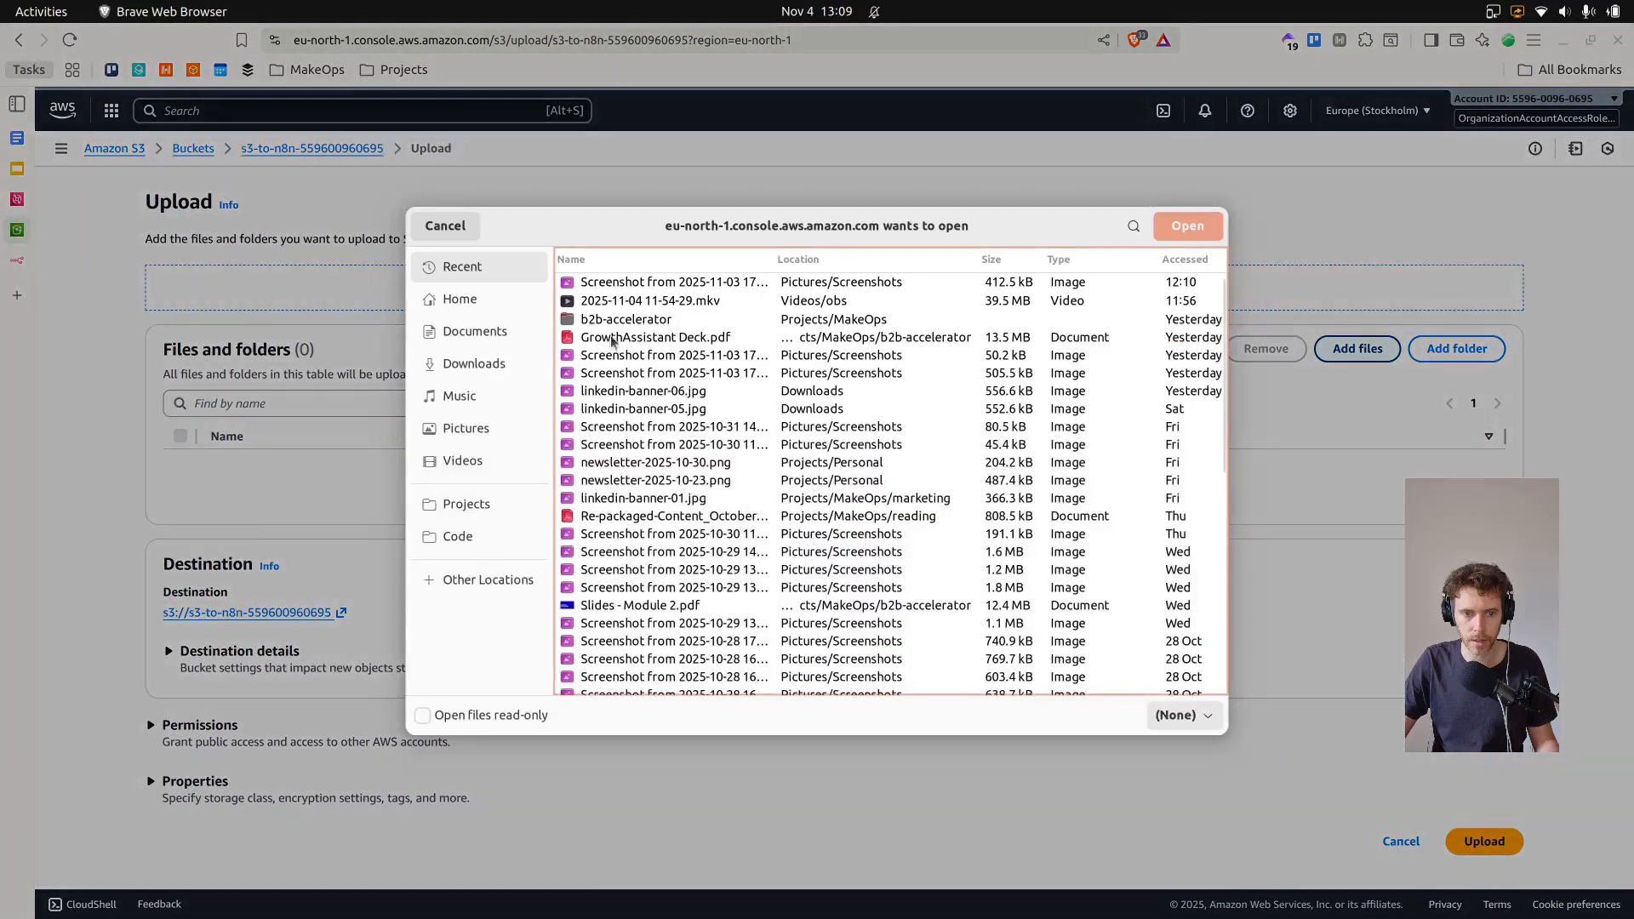
double_click(653, 392)
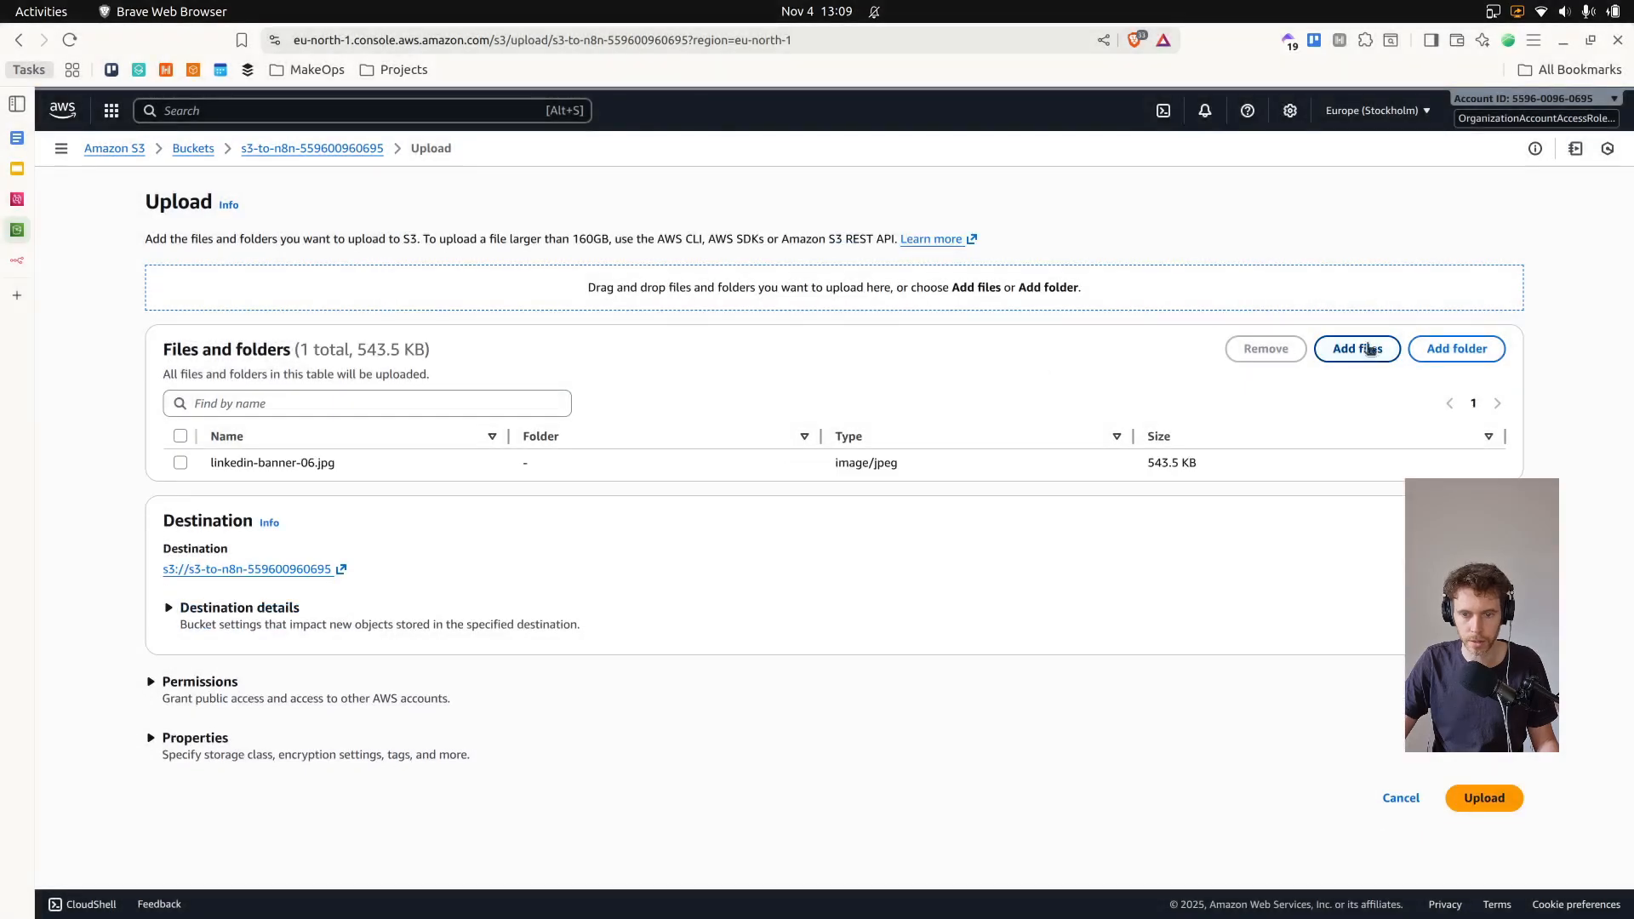
left_click(1514, 791)
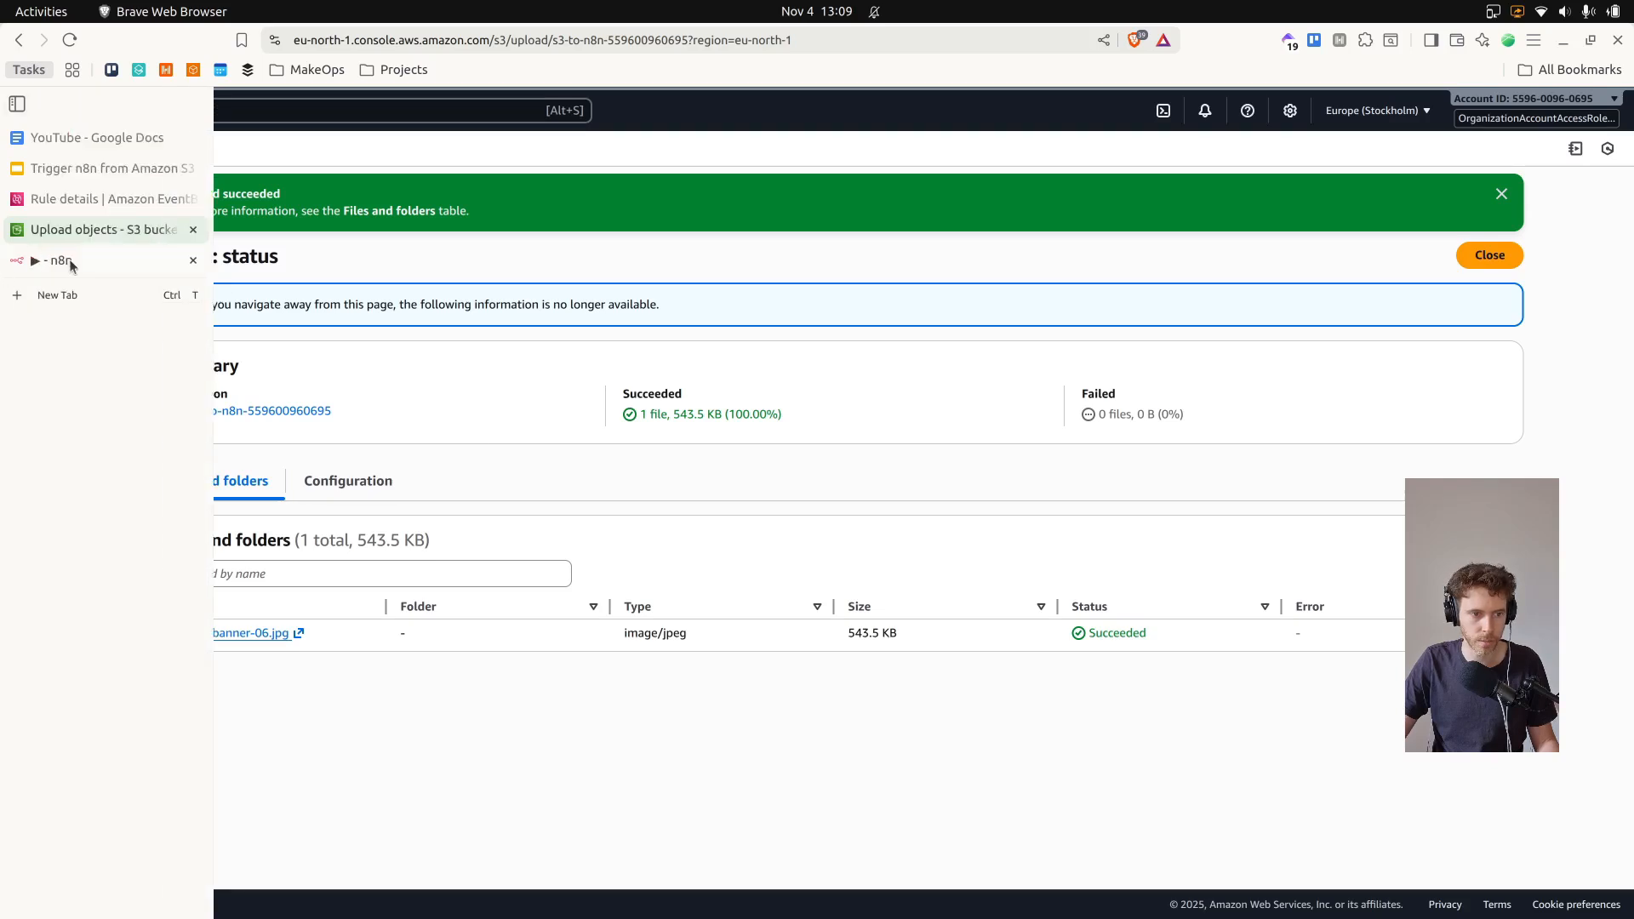
Return to n8n and examine the Webhook node's received headers and body, including the object key and event time
left_click(60, 261)
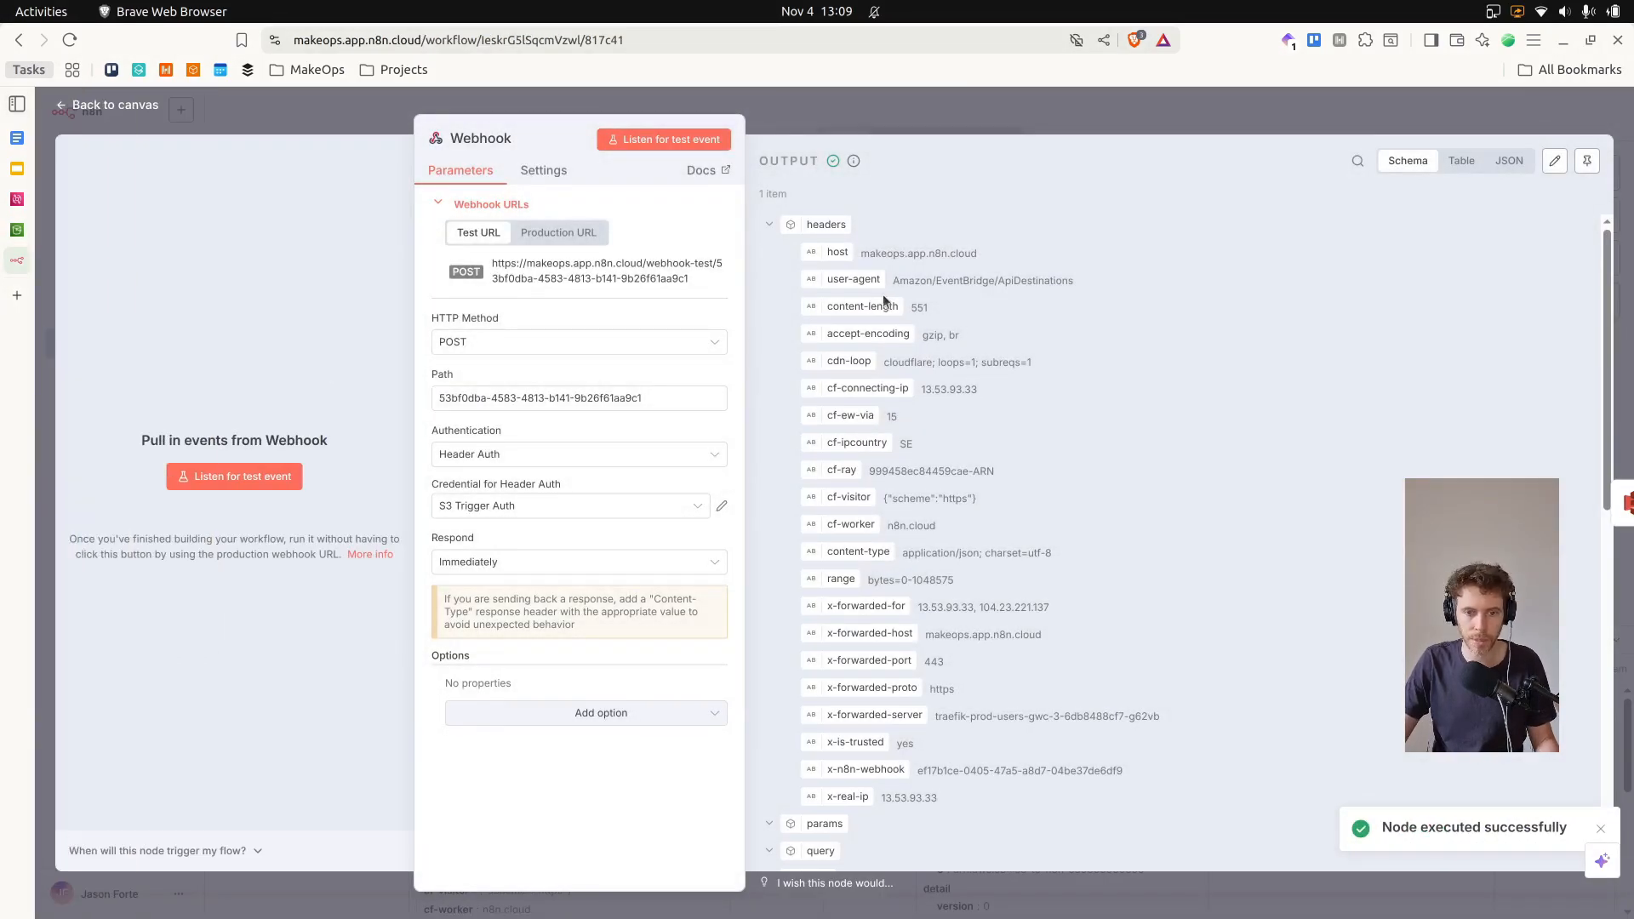
scroll(881, 293, "down", 10)
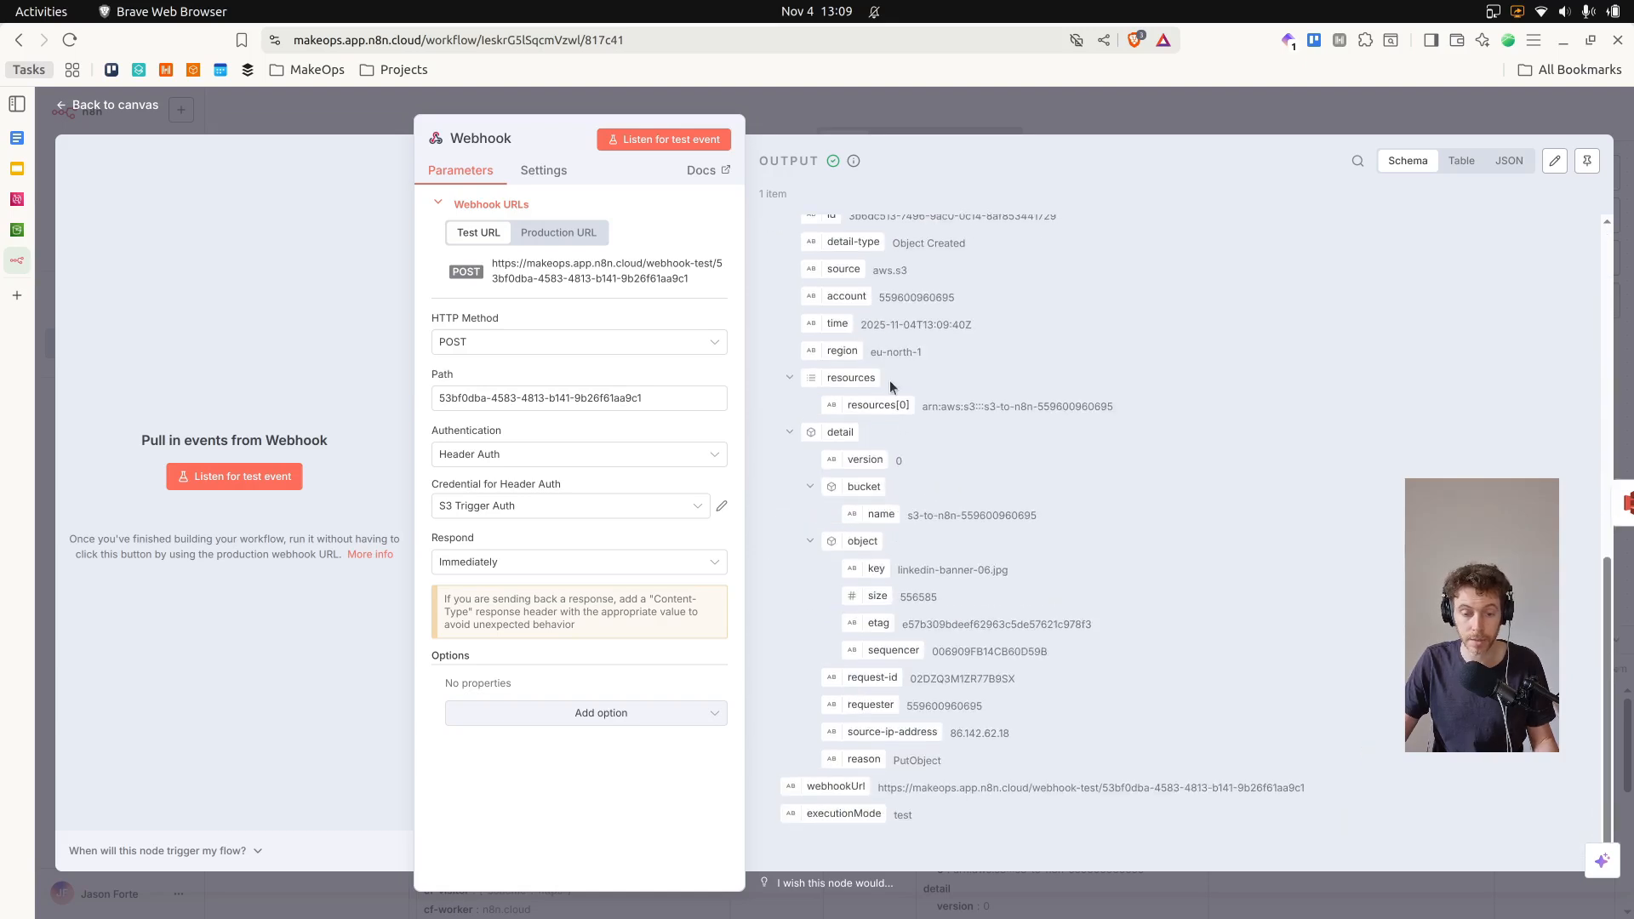
scroll(876, 535, "up", 3)
scroll(878, 533, "down", 3)
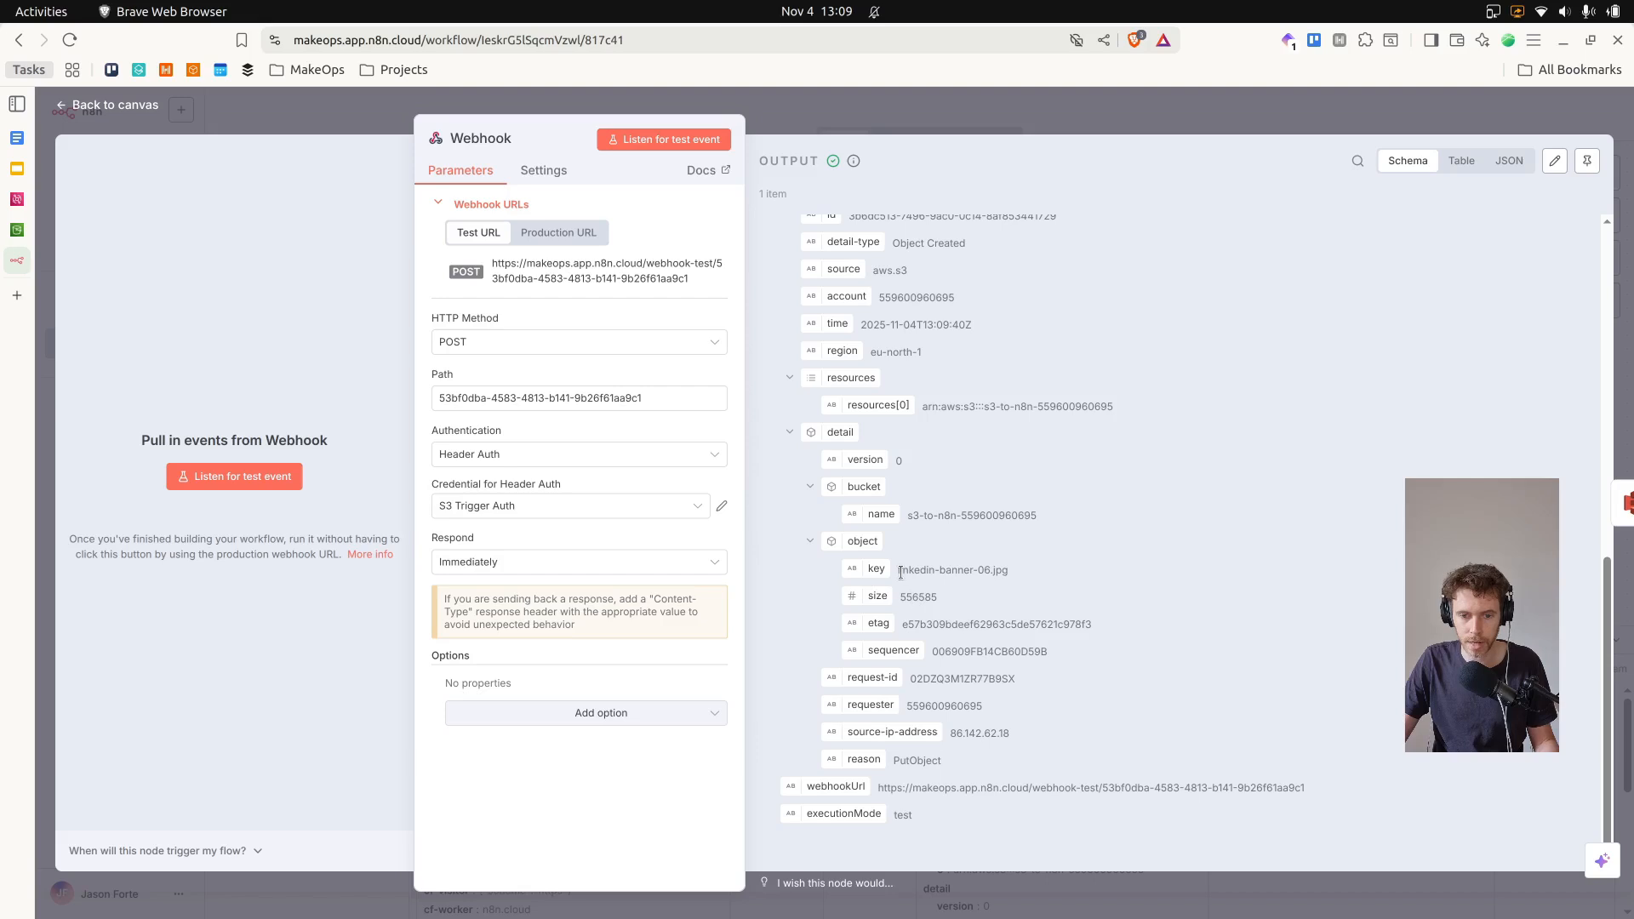
left_click_drag(900, 573, 989, 569)
left_click(966, 571)
scroll(970, 578, "up", 3)
left_click_drag(889, 648, 960, 639)
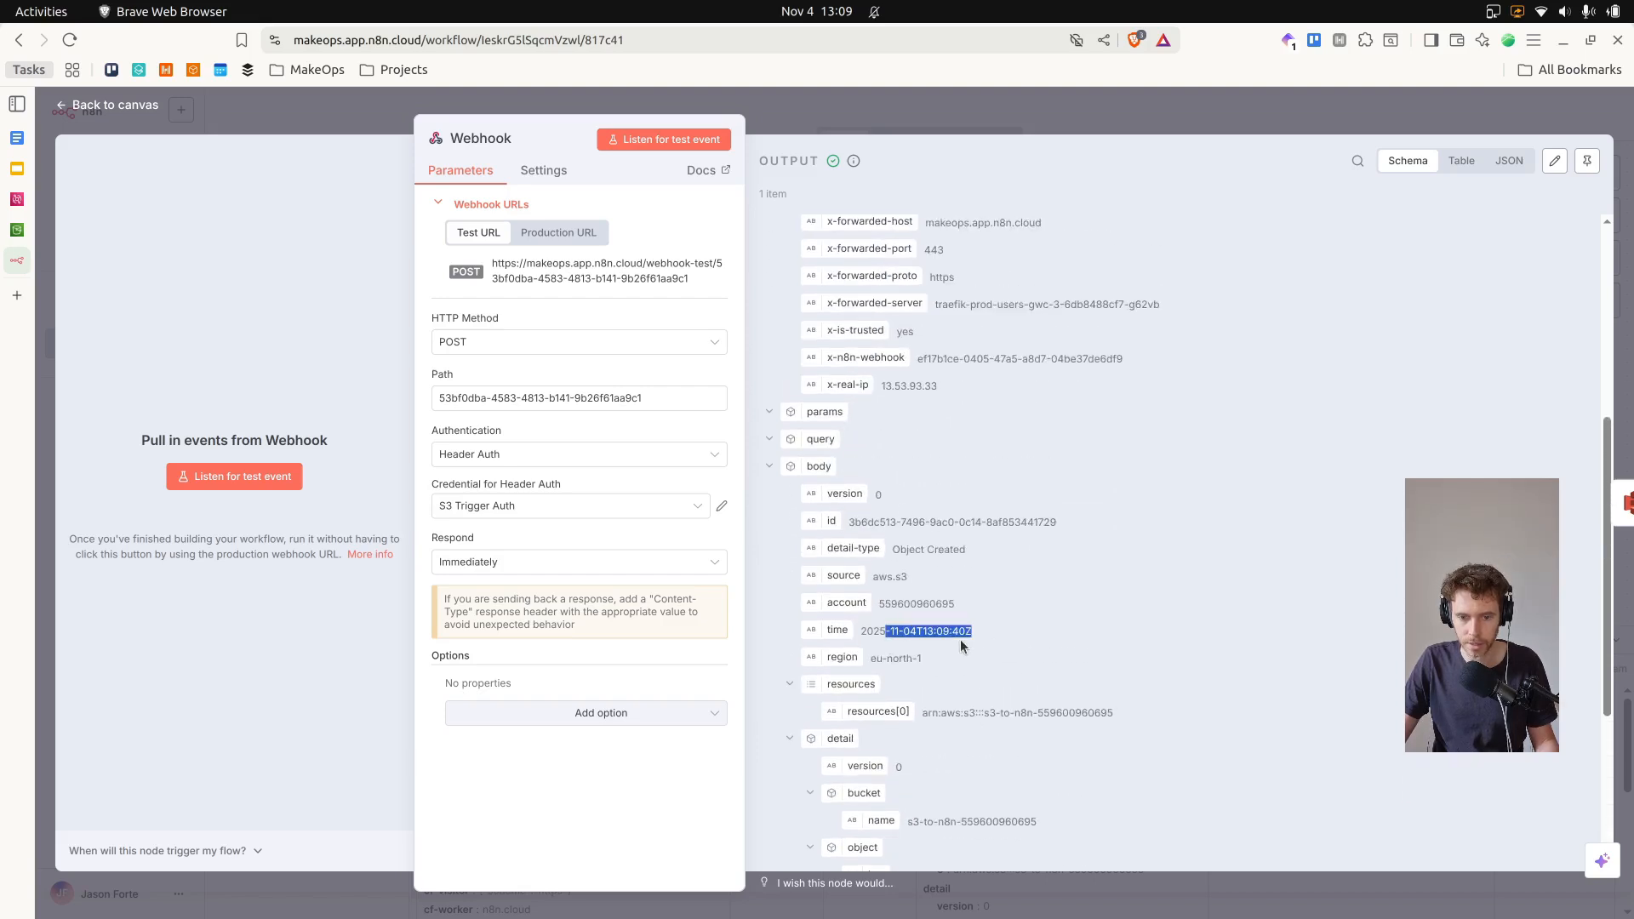
scroll(970, 485, "up", 4)
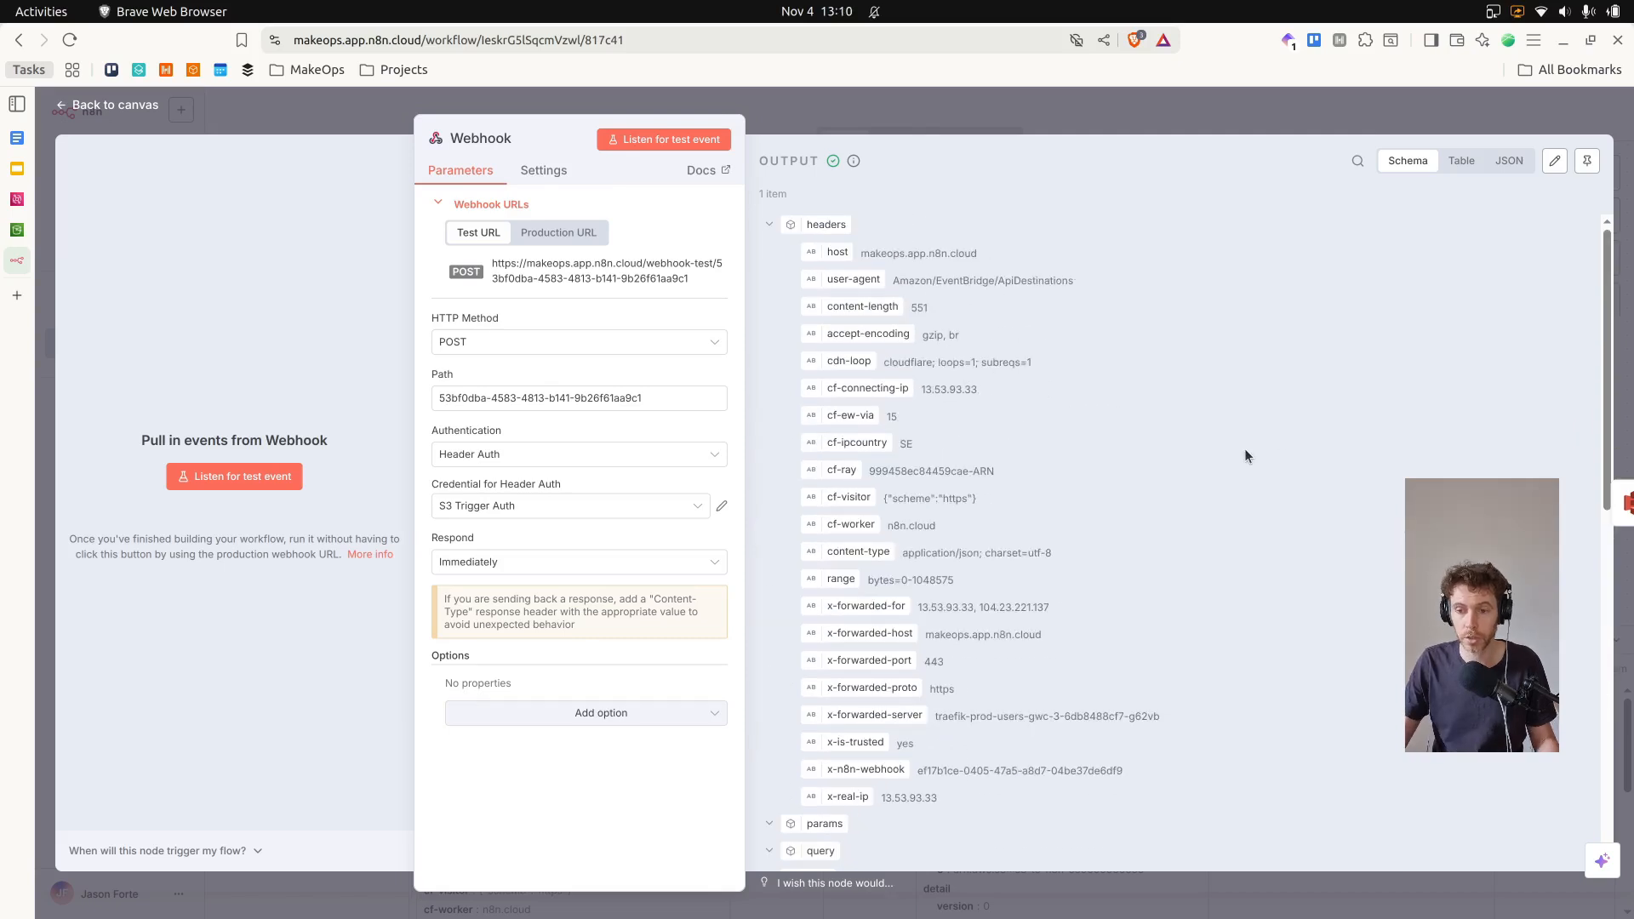
View the webhook output as JSON, inspect the bucket name and object details in the body, and return to the canvas
left_click(1509, 161)
scroll(1186, 325, "down", 5)
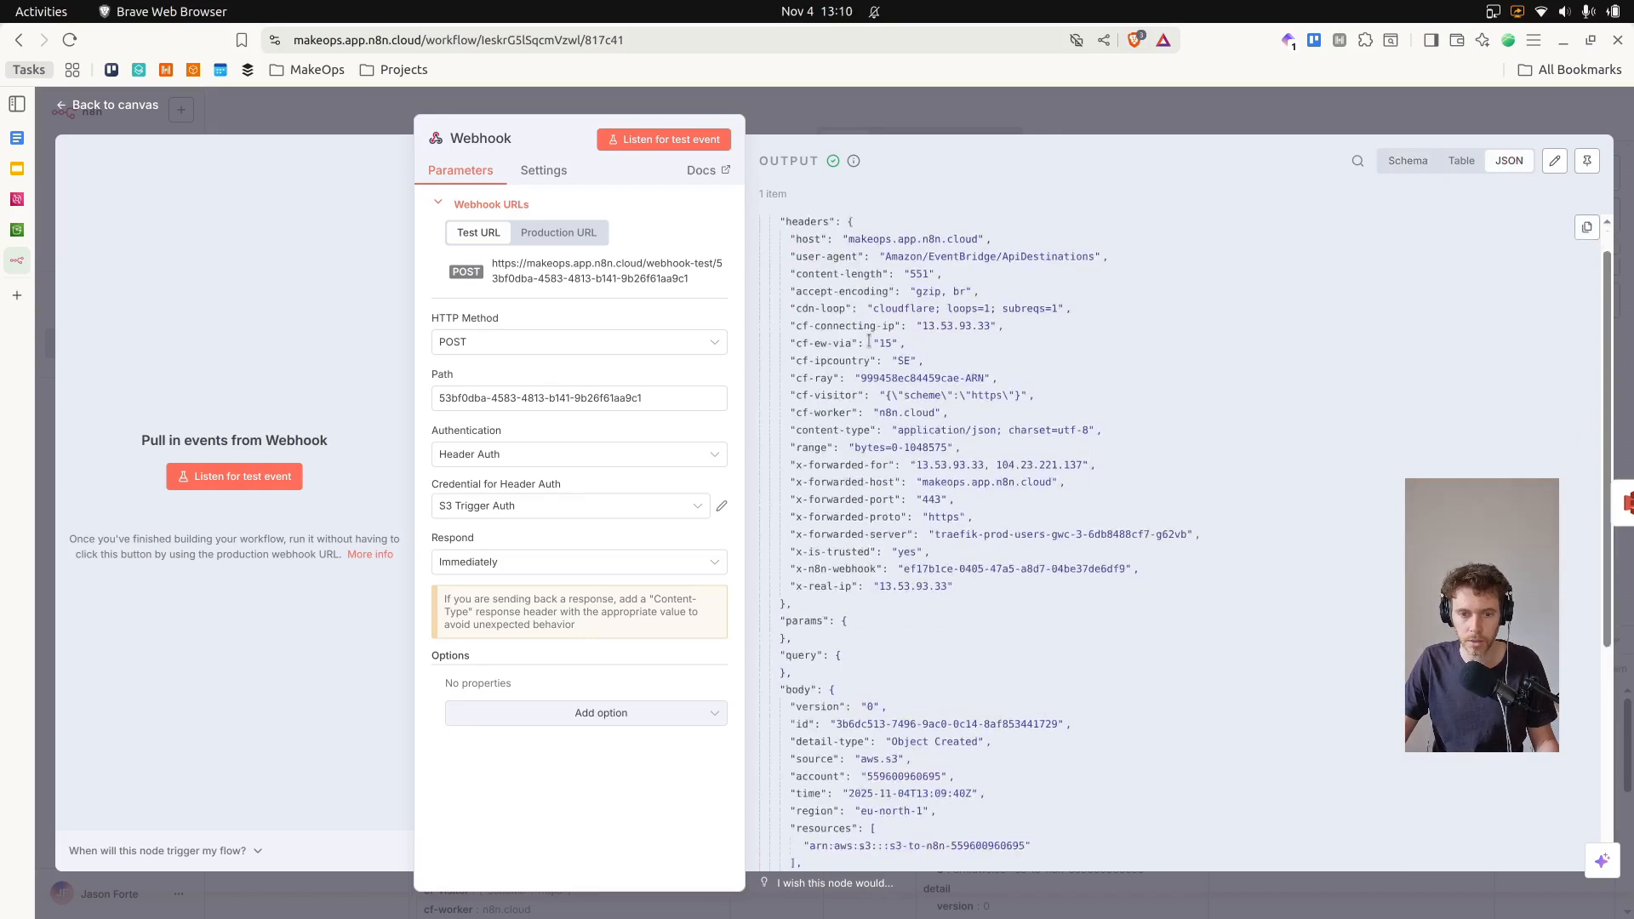
scroll(909, 541, "down", 2)
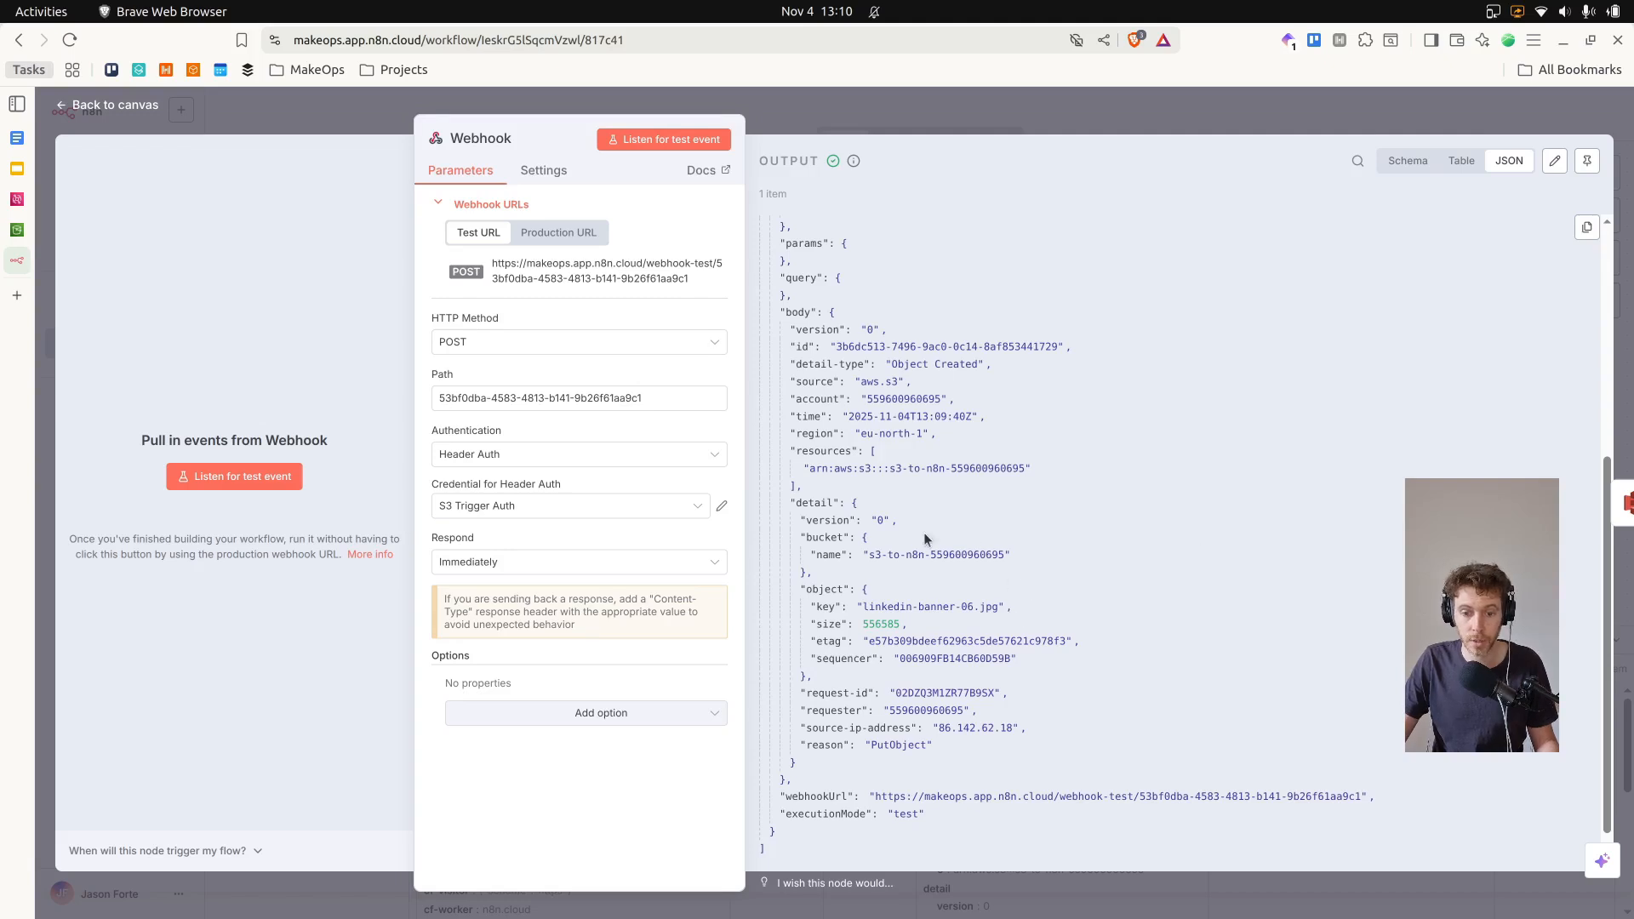
left_click_drag(876, 556, 937, 555)
left_click(956, 554)
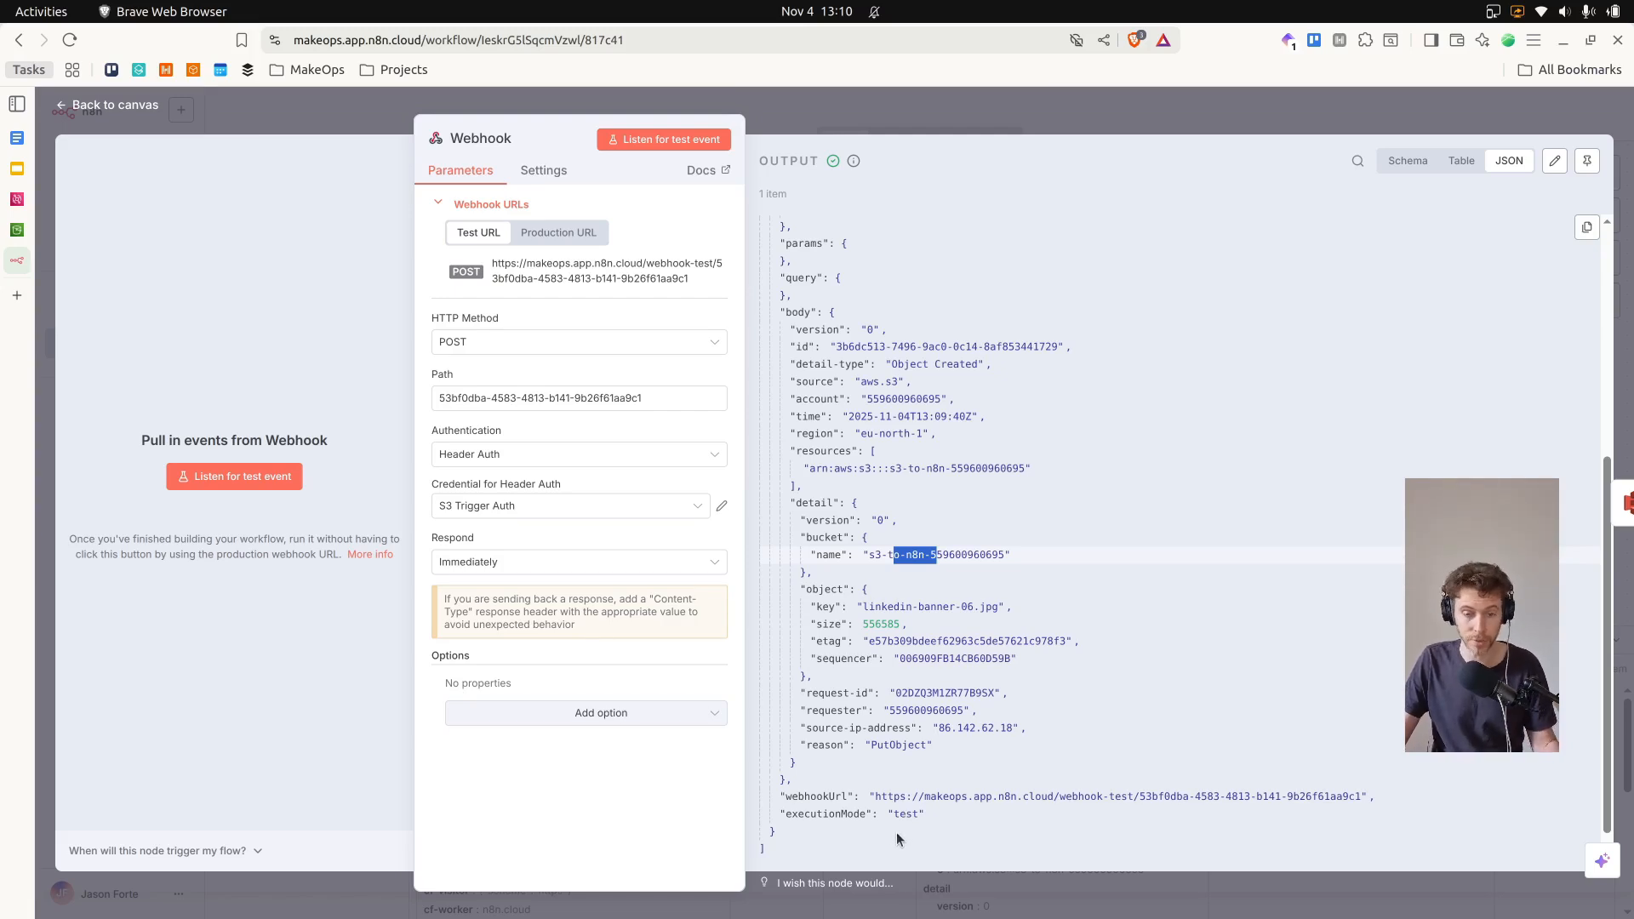
left_click(926, 121)
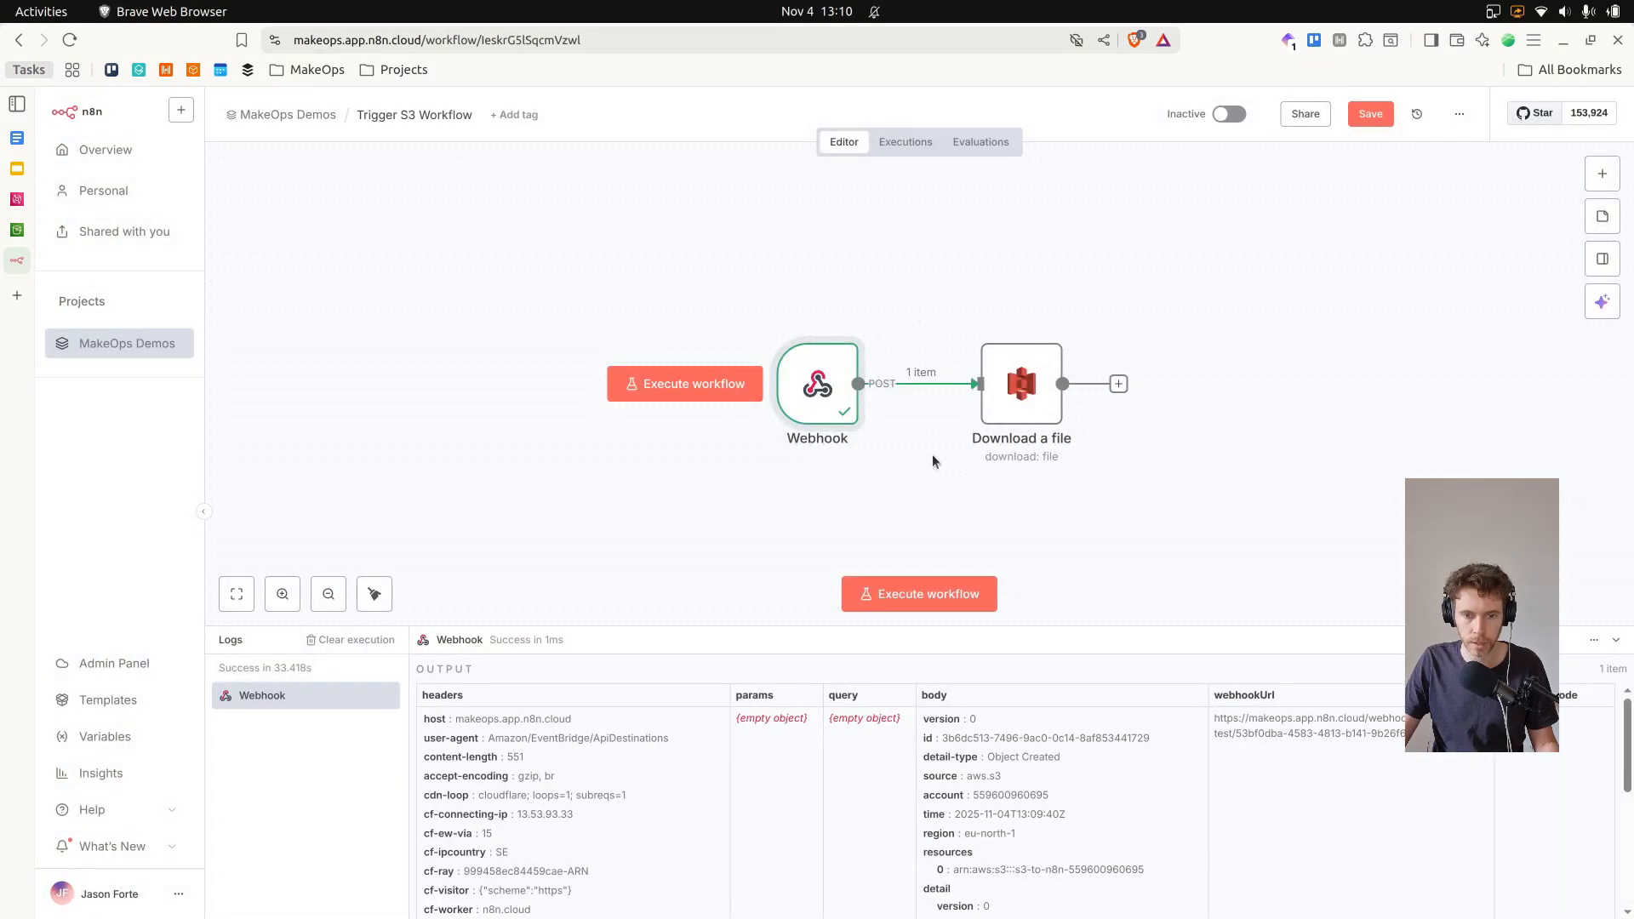
Open the Download a file node, clear its Bucket Name and File Key values, and switch File Key to an expression
double_click(1016, 399)
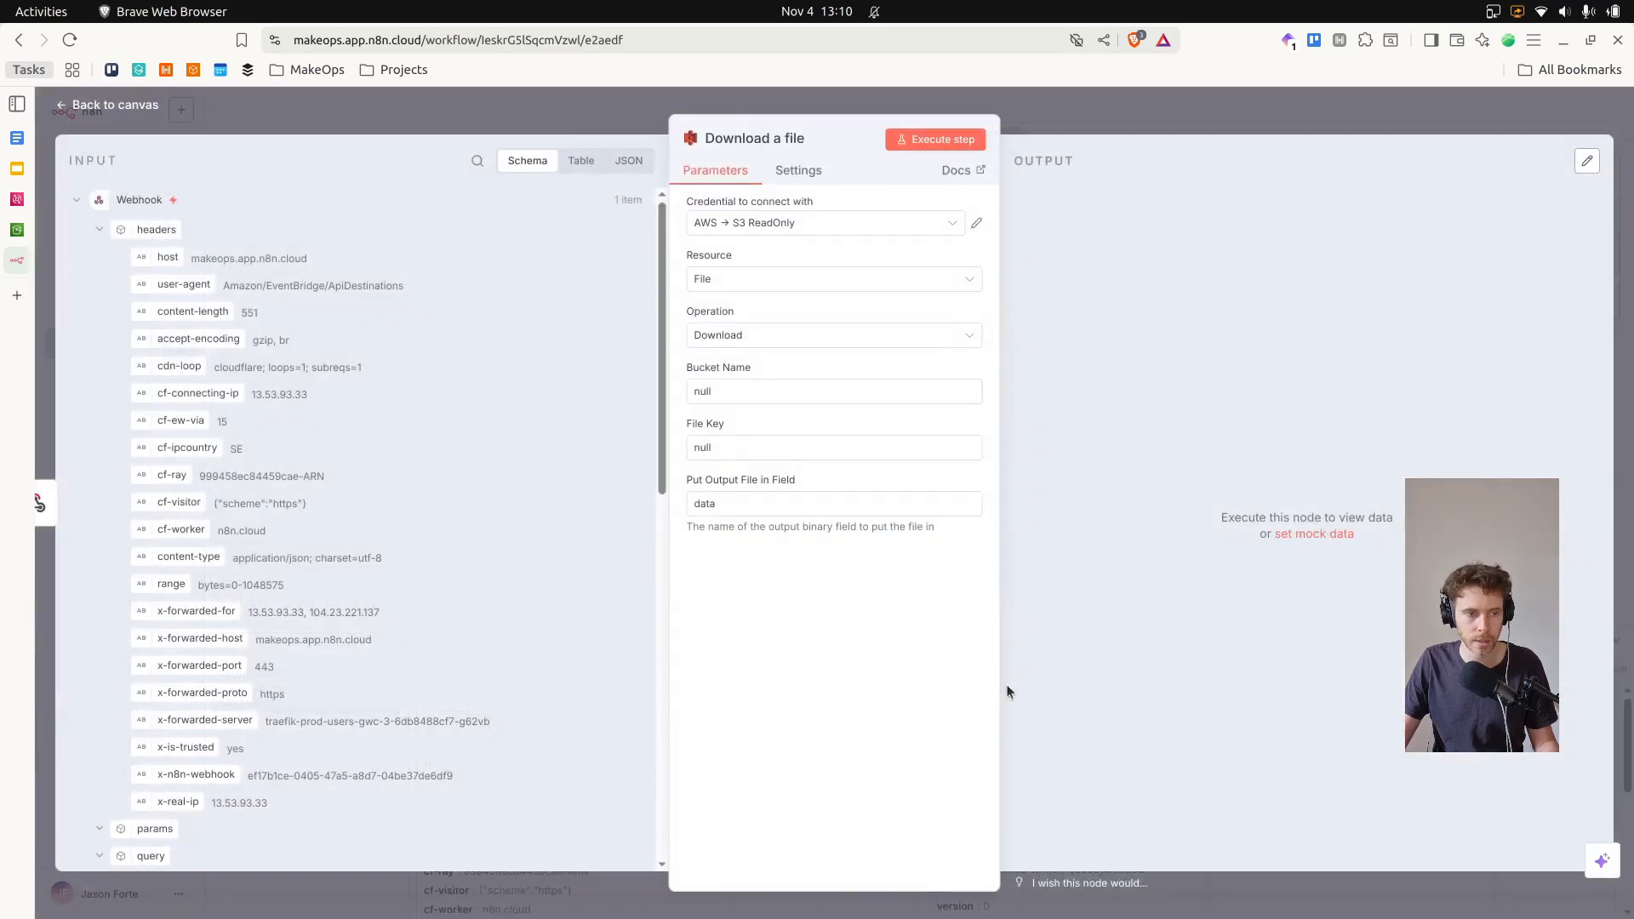
scroll(219, 584, "down", 10)
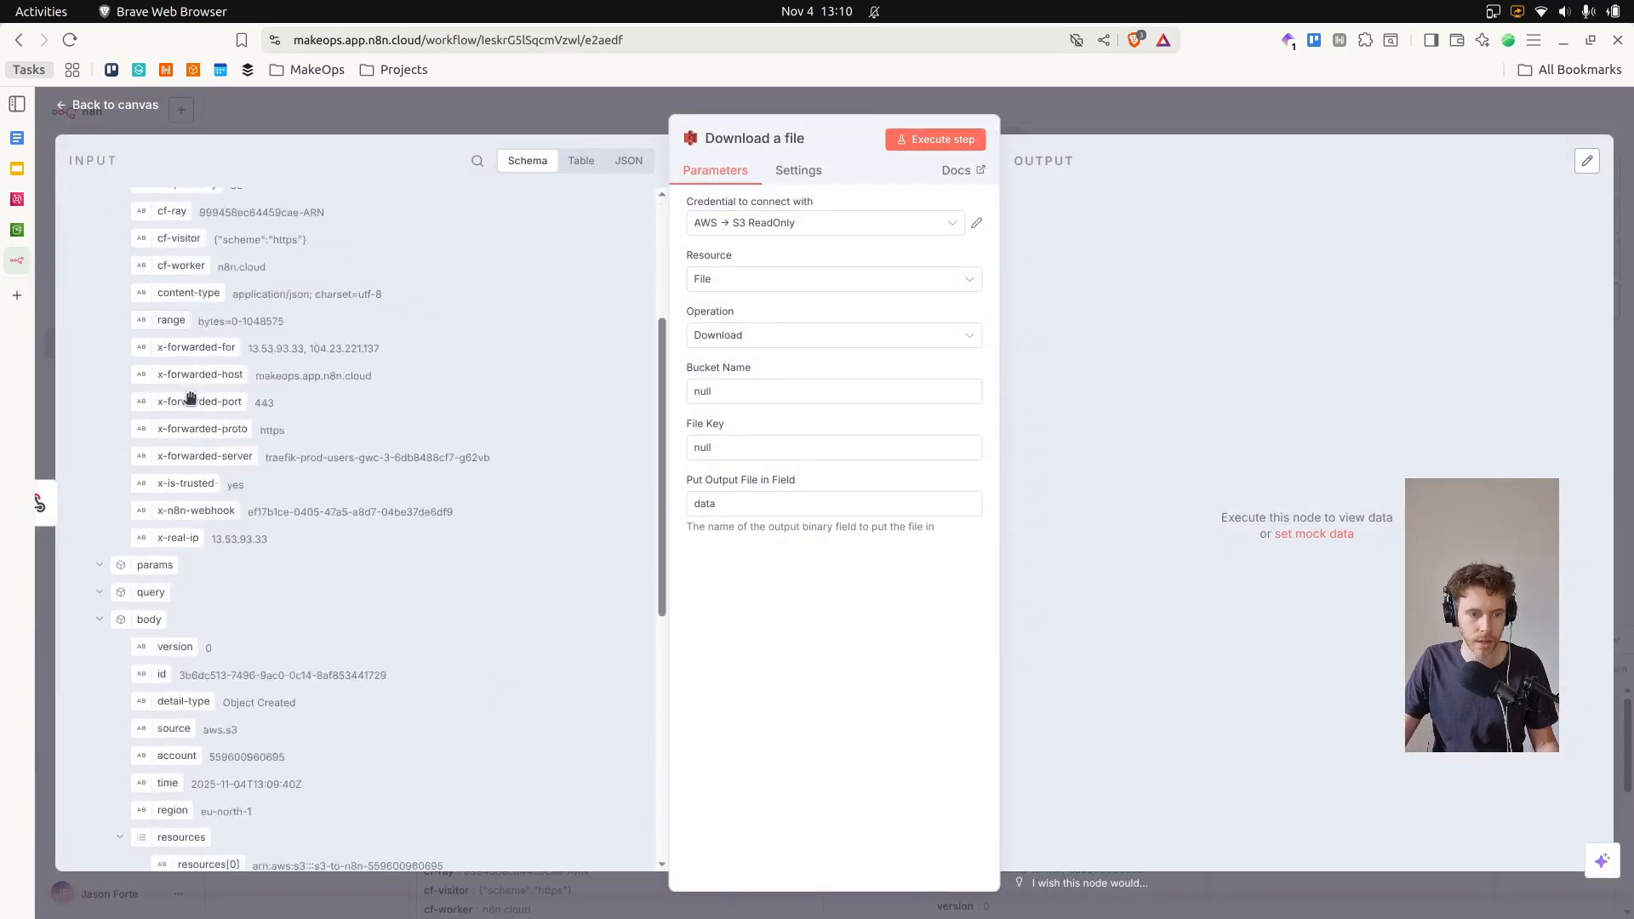
double_click(771, 400)
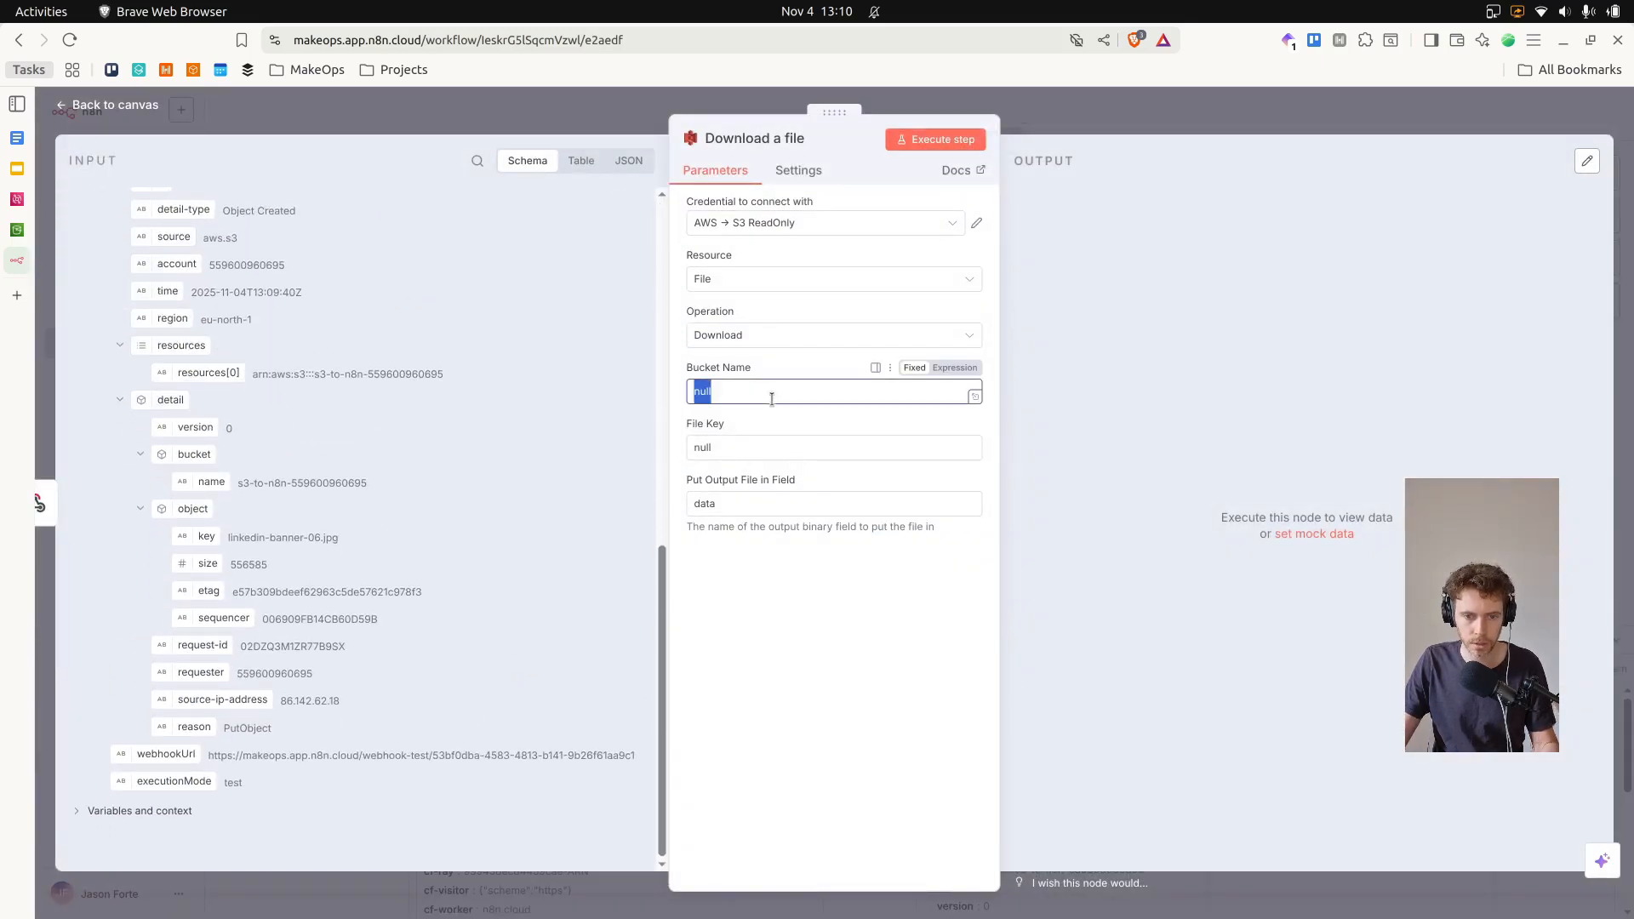
key("BackSpace")
double_click(739, 451)
type("=")
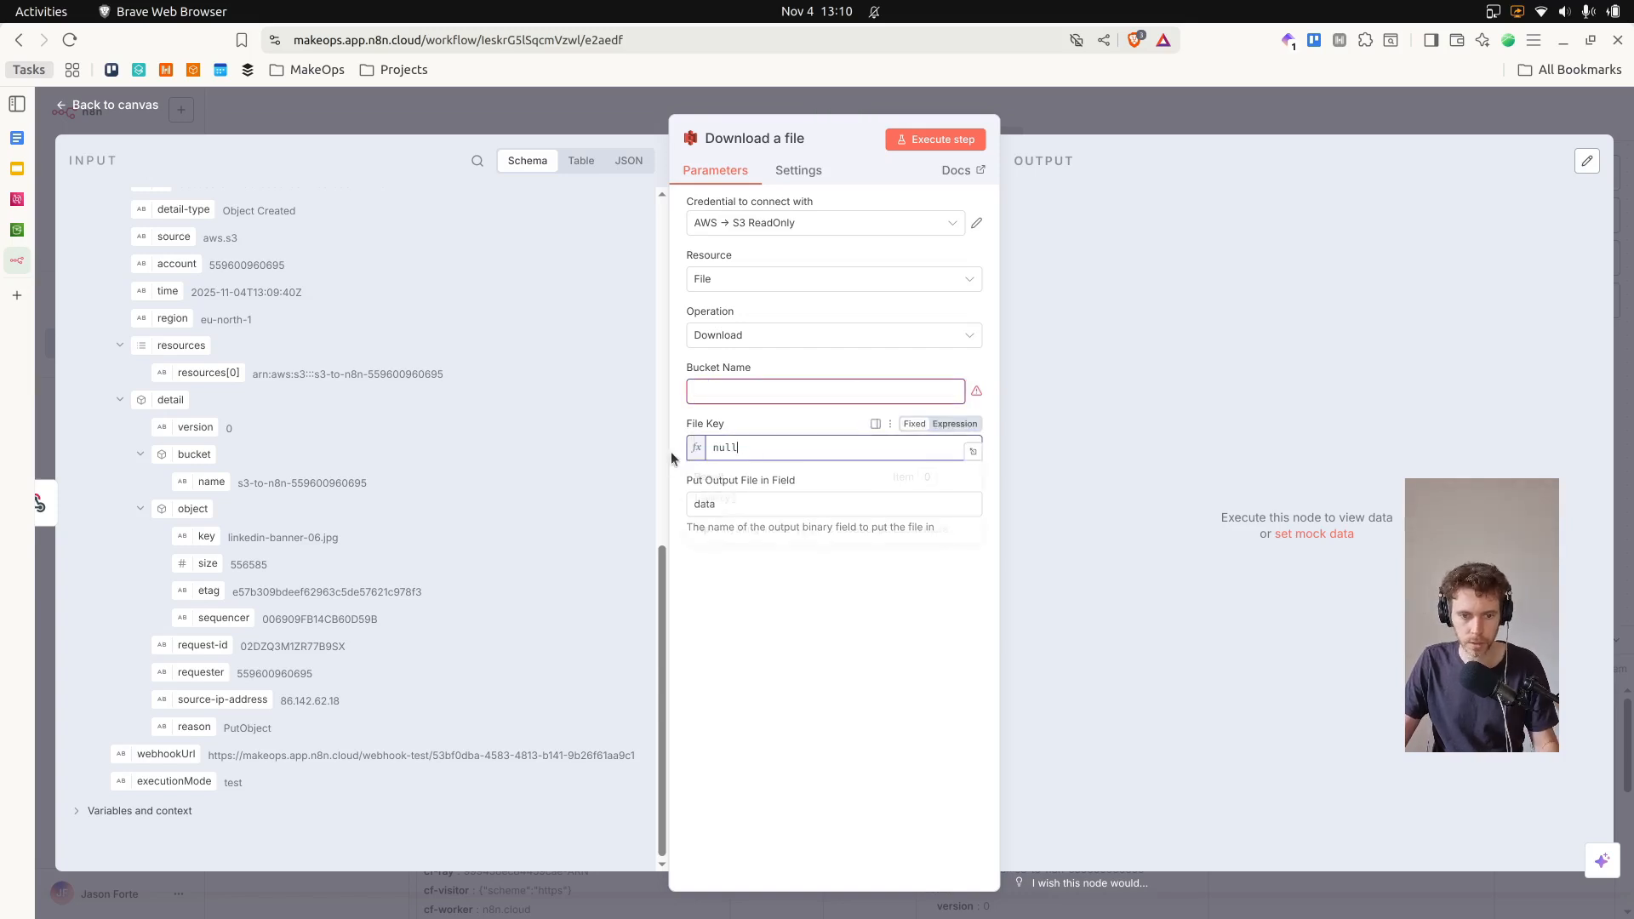
double_click(761, 448)
key("BackSpace")
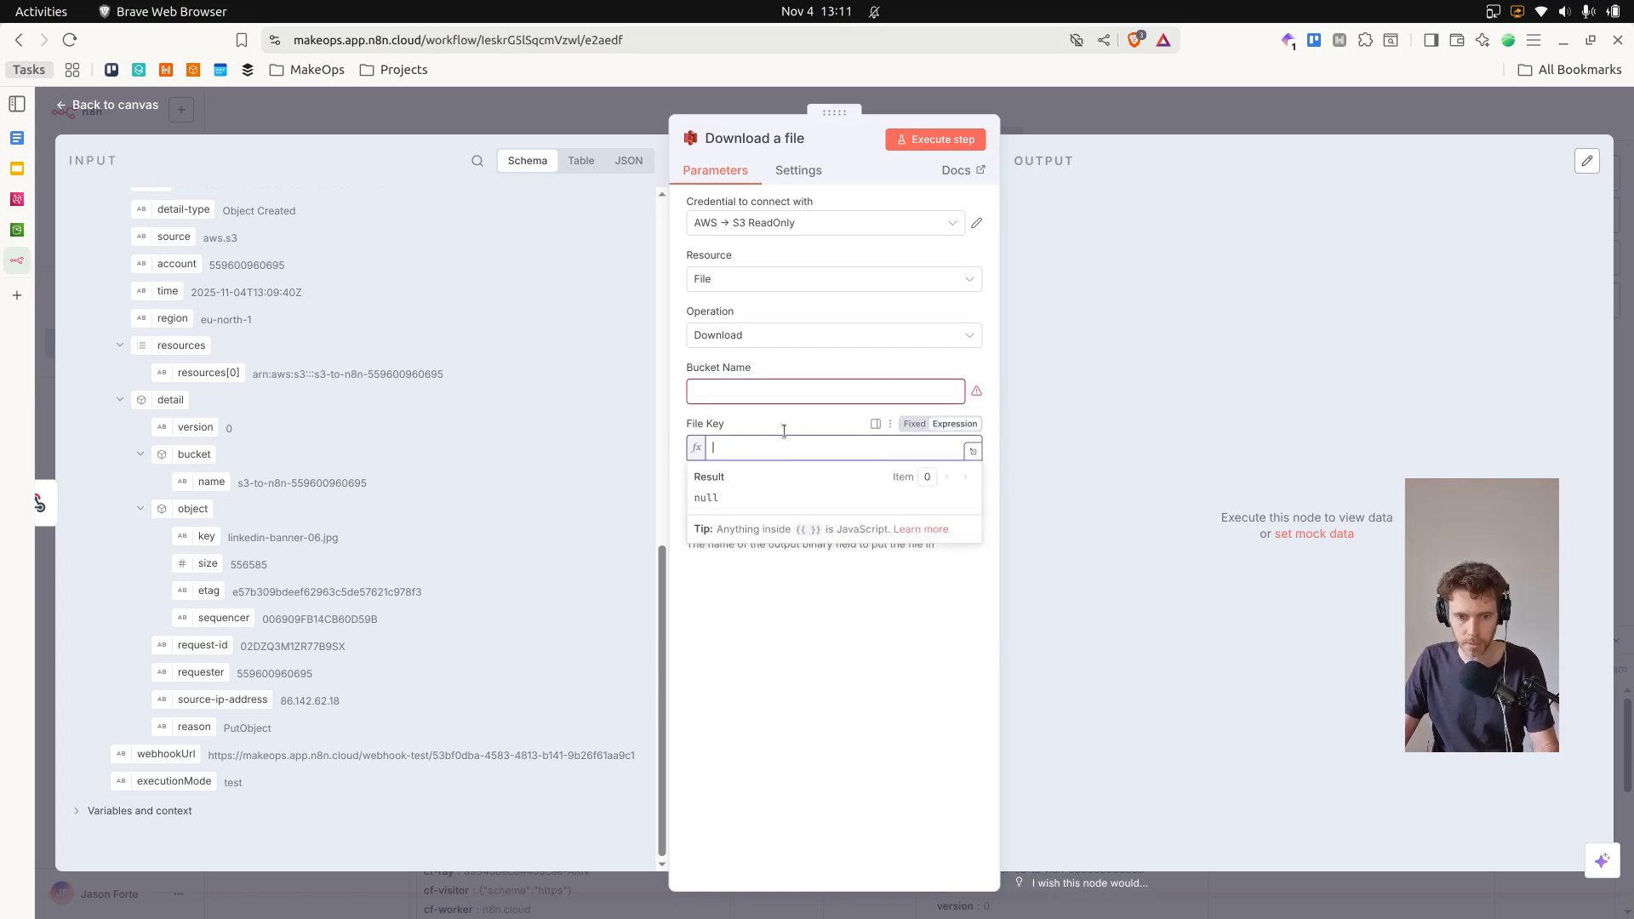
Map the webhook's body.detail.bucket.name to Bucket Name and body.detail.object.key to File Key in the Download a file node
left_click(1062, 341)
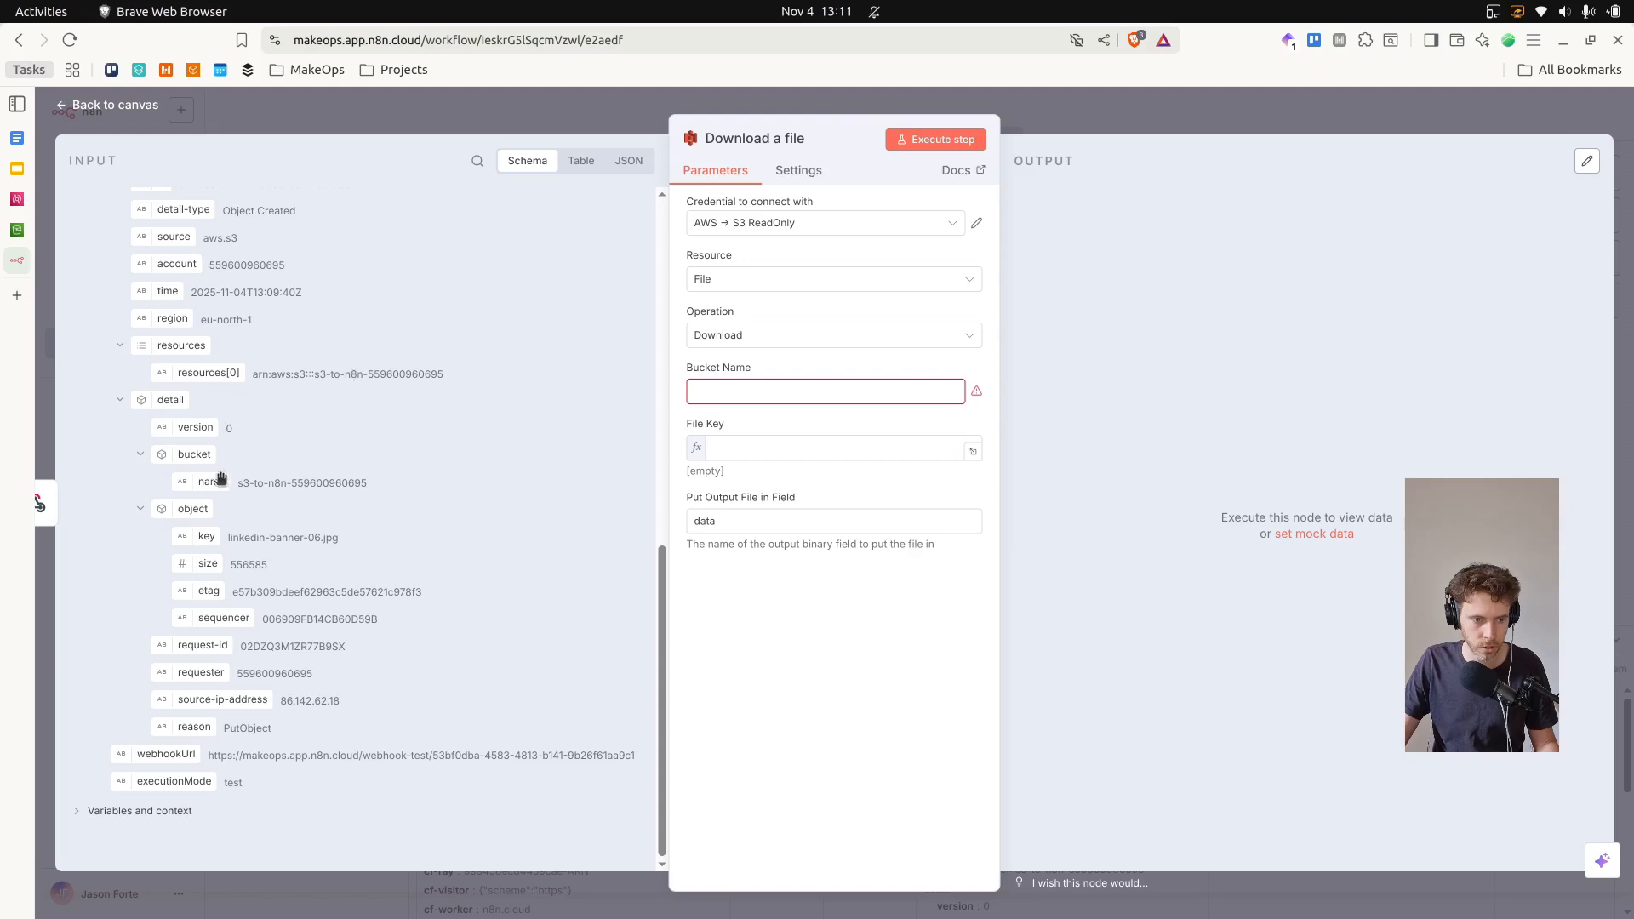
left_click_drag(233, 482, 751, 434)
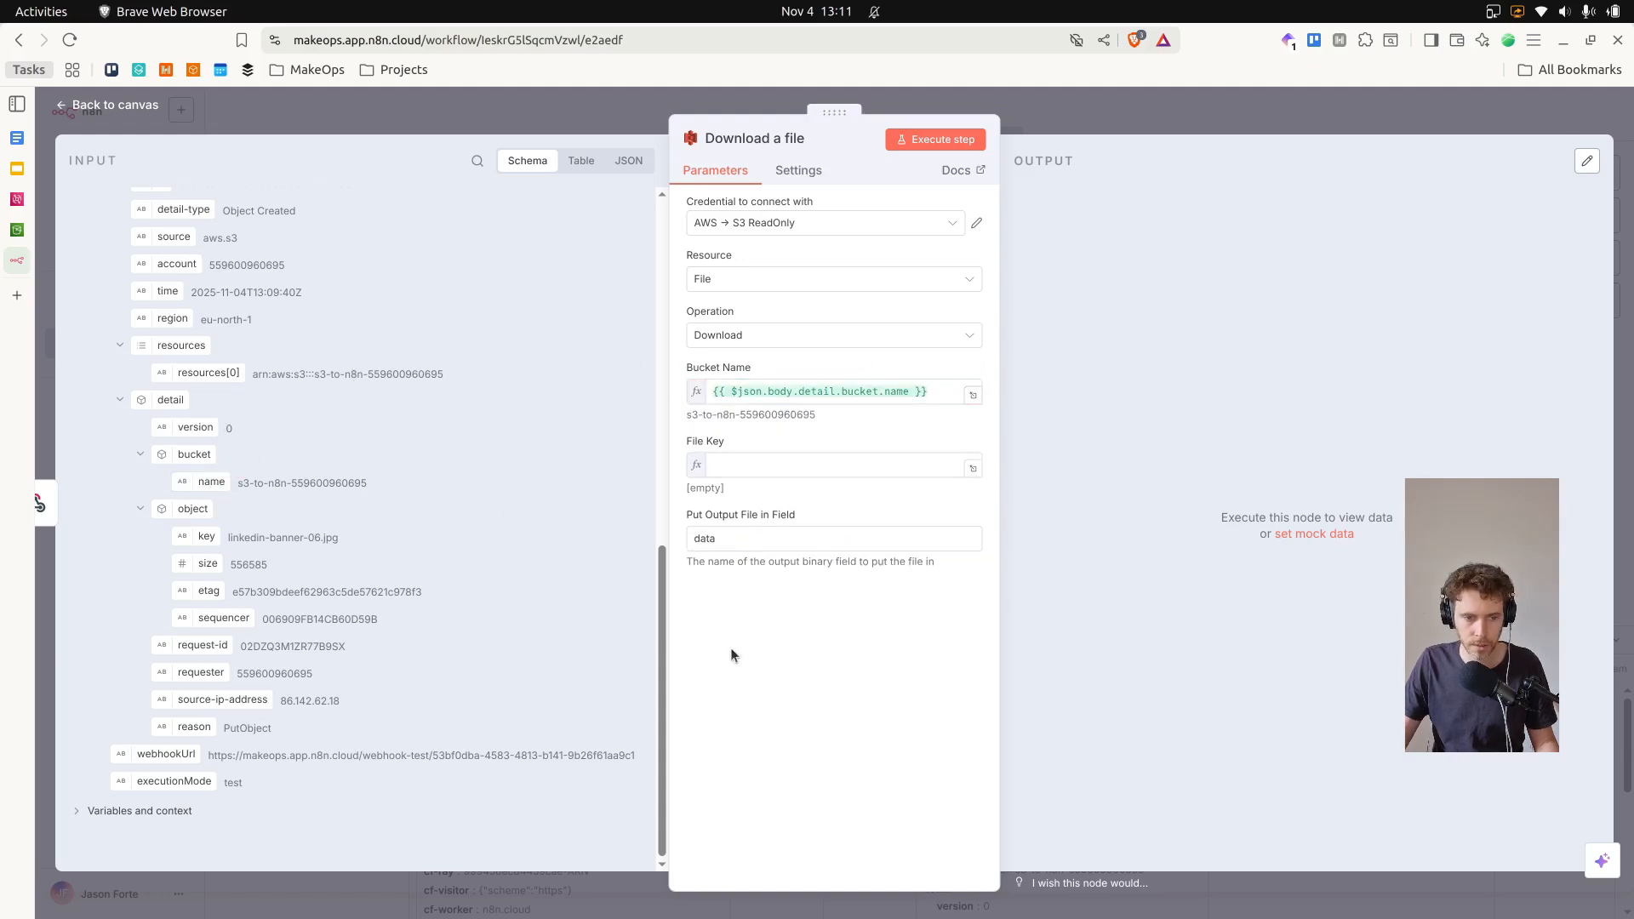
left_click_drag(207, 536, 729, 468)
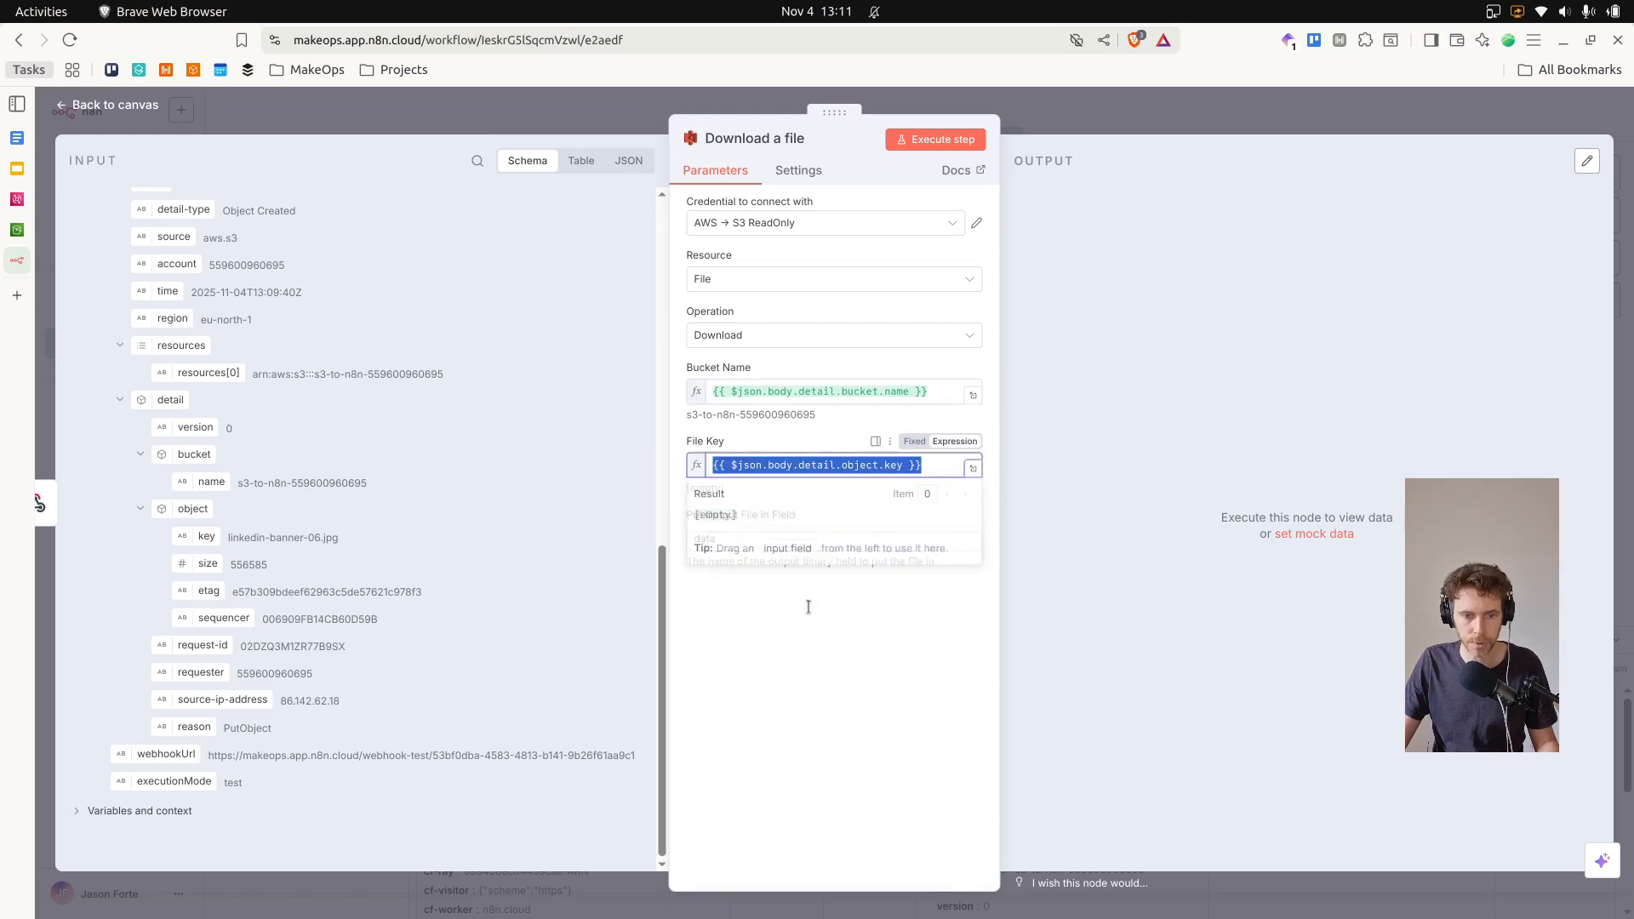
left_click(1130, 409)
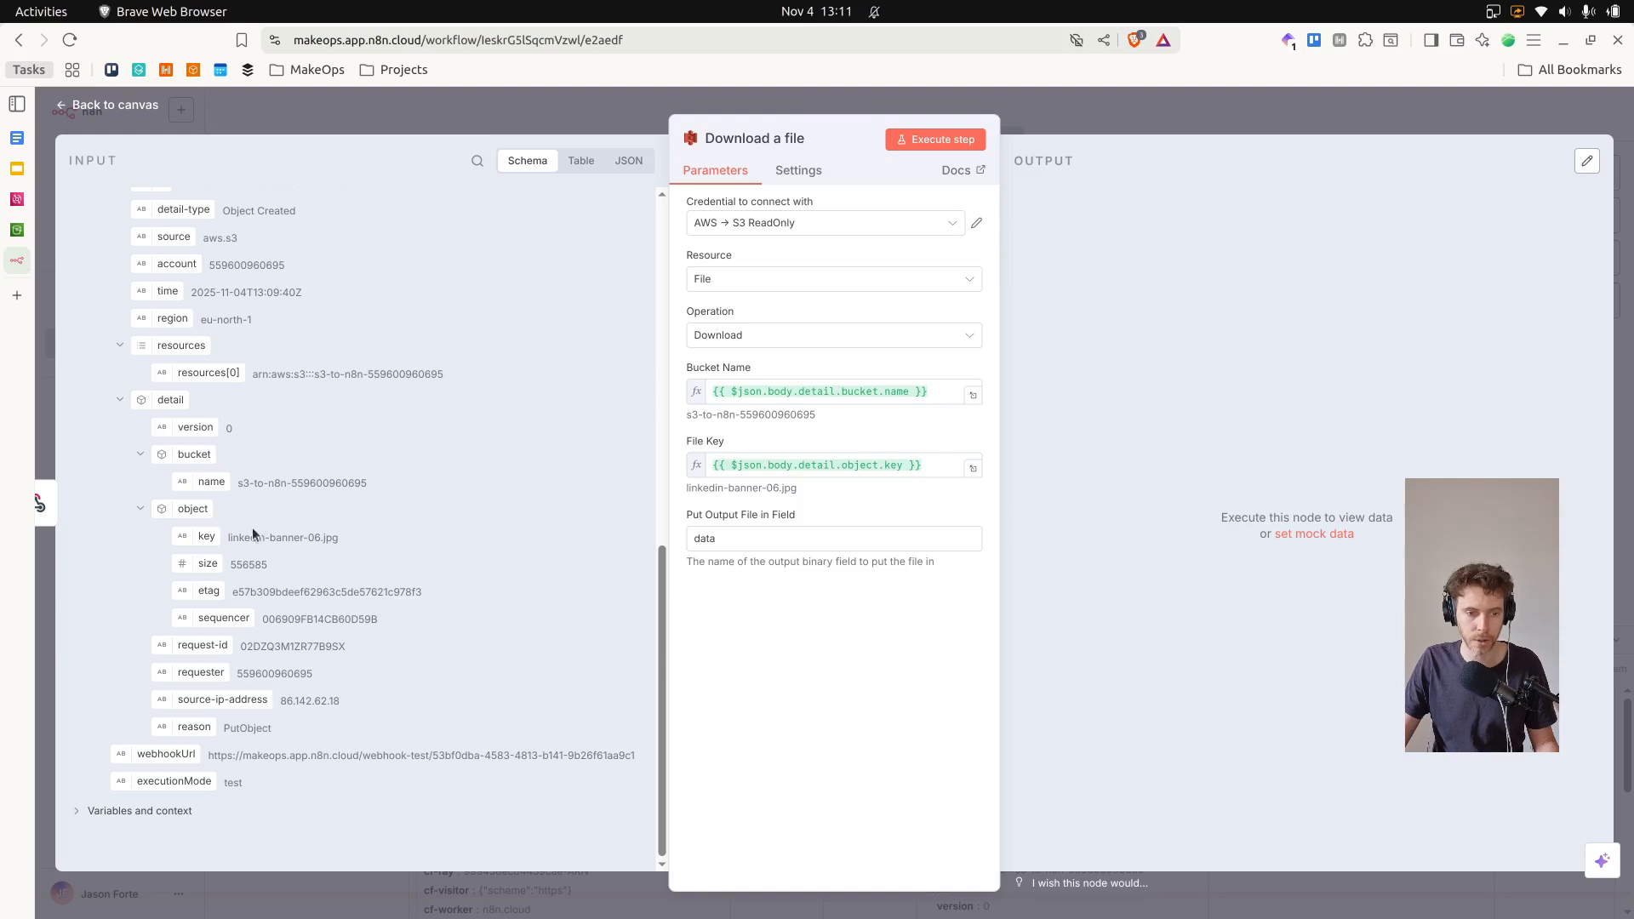
Execute the Download a file step, preview the downloaded image from its binary output, and return to the canvas
left_click(954, 146)
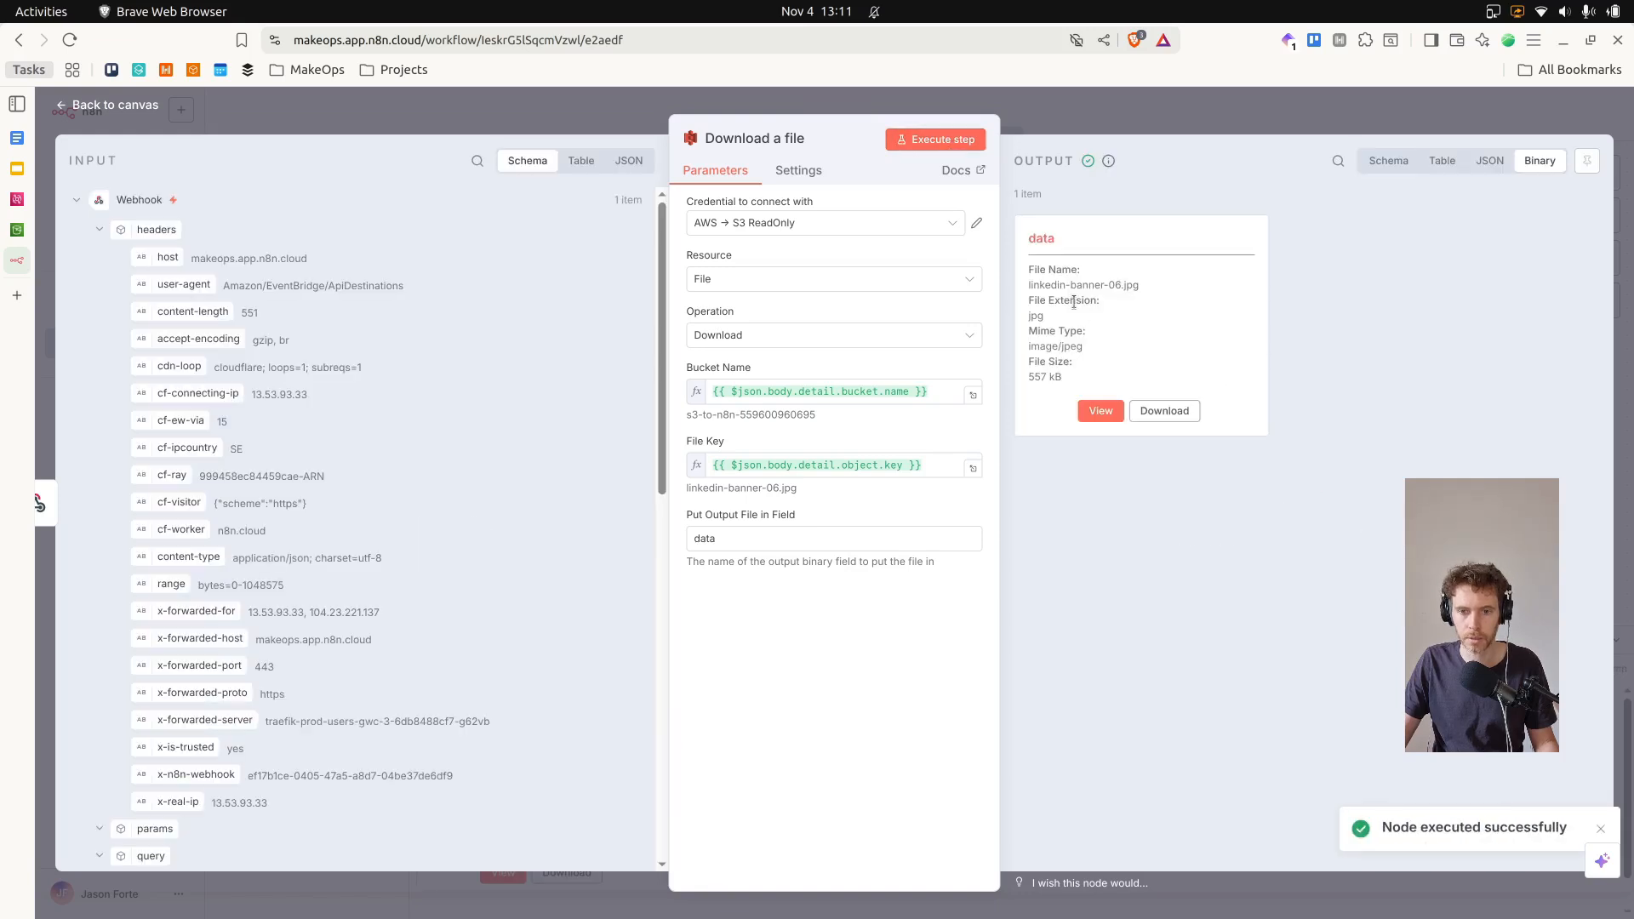
mouse_move(1070, 287)
left_mouse_down()
mouse_move(1148, 286)
mouse_move(1086, 288)
left_mouse_up()
left_click(1159, 308)
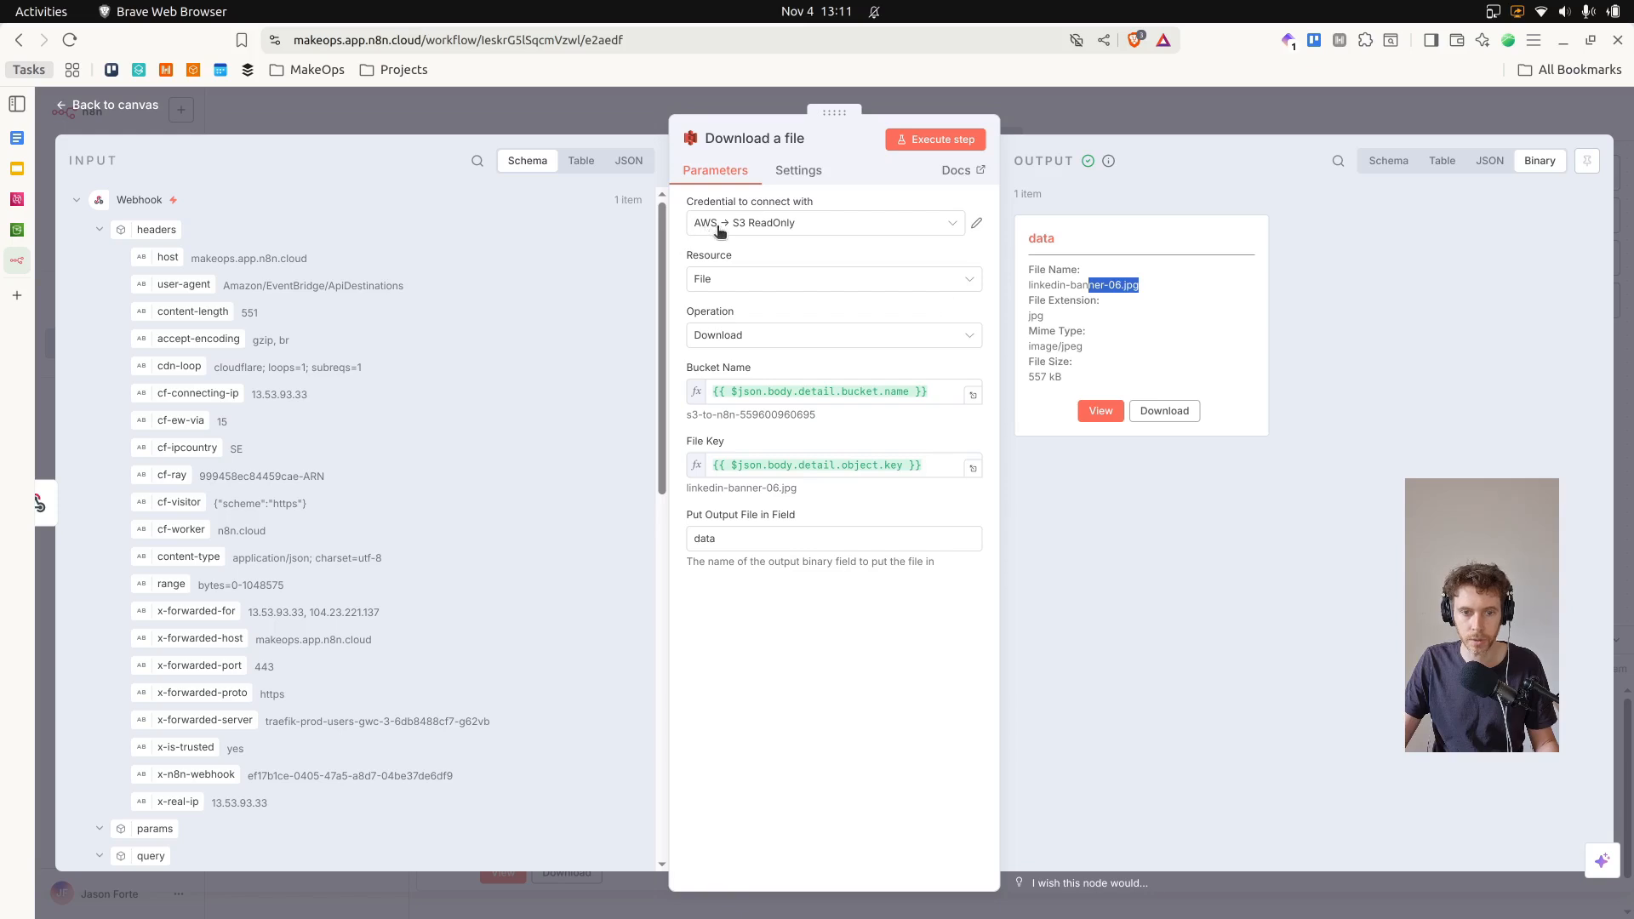
left_click(1103, 415)
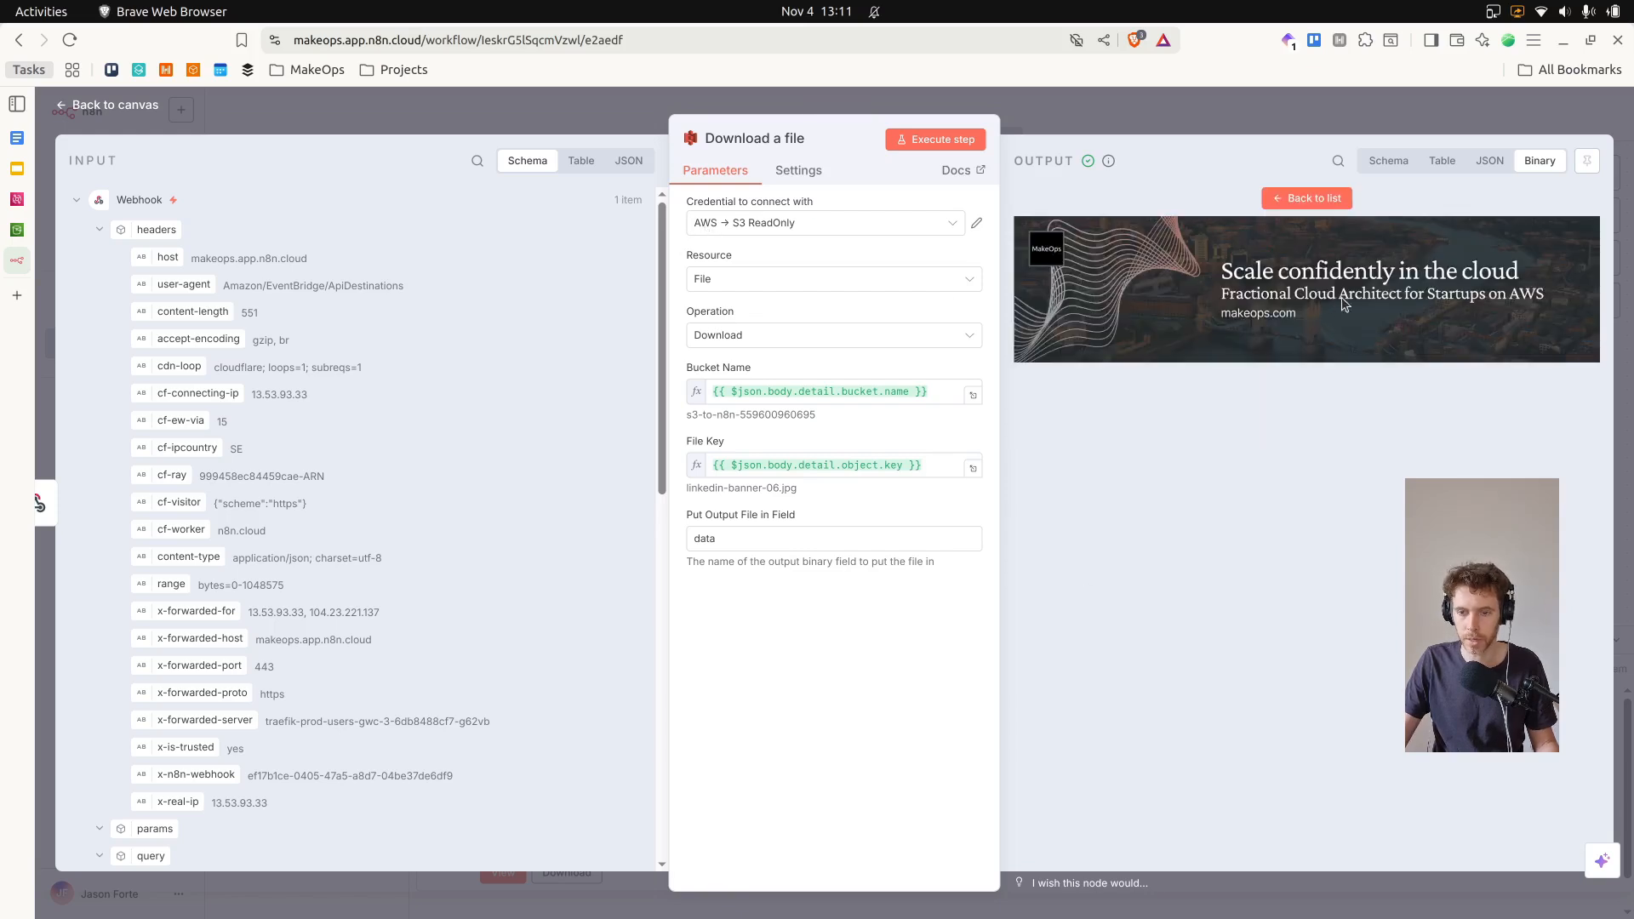
left_click(1289, 199)
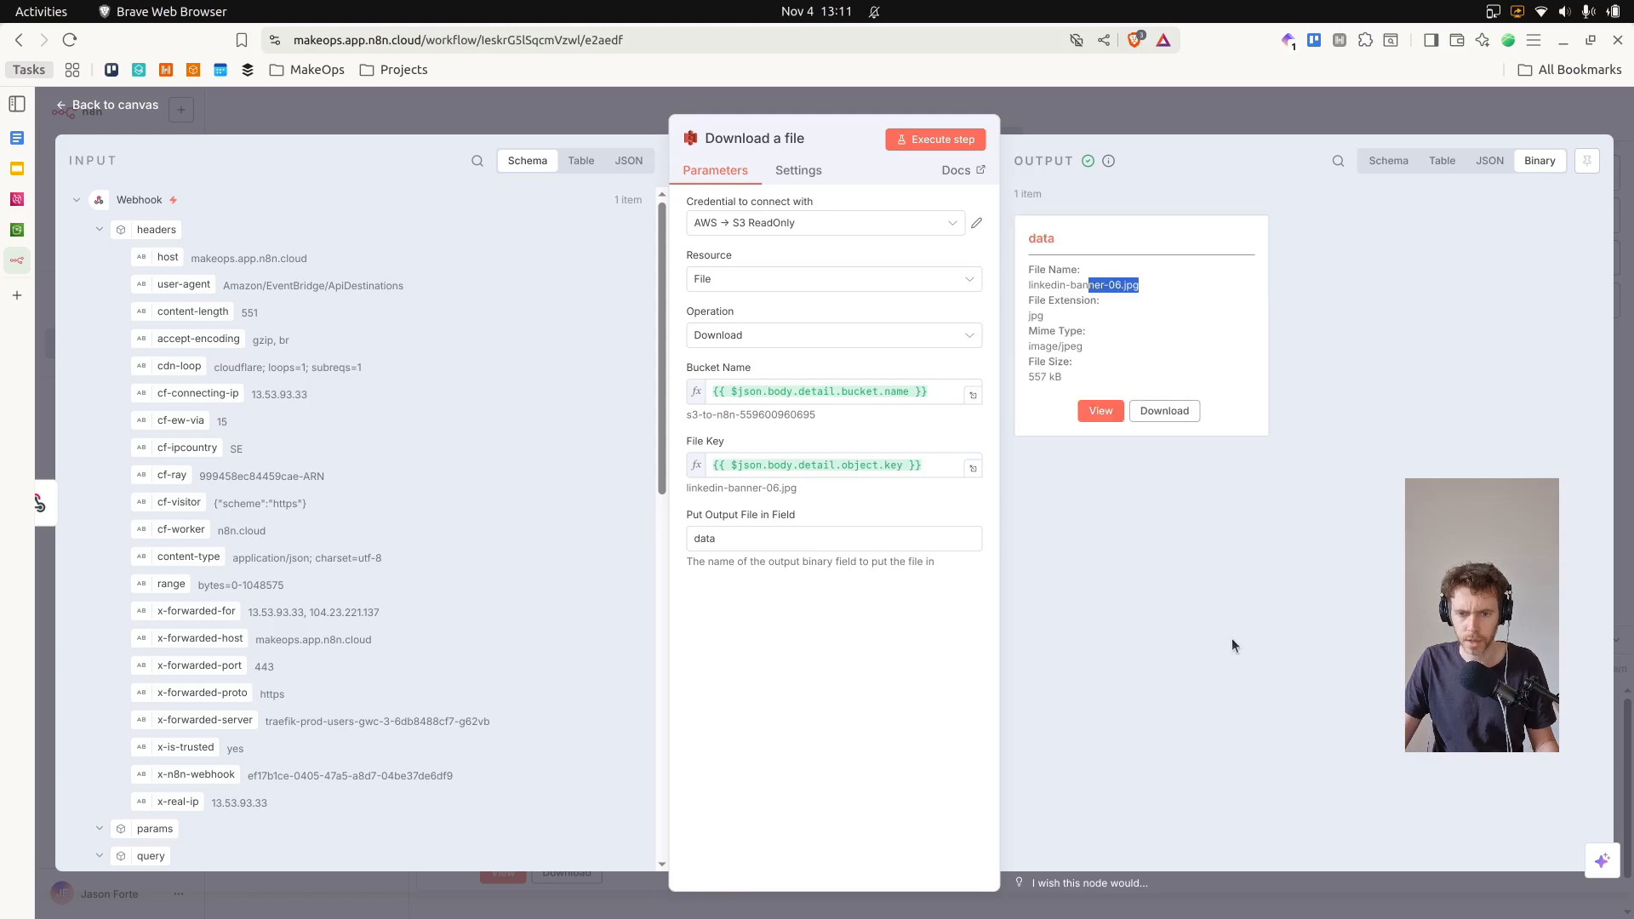
key("Escape")
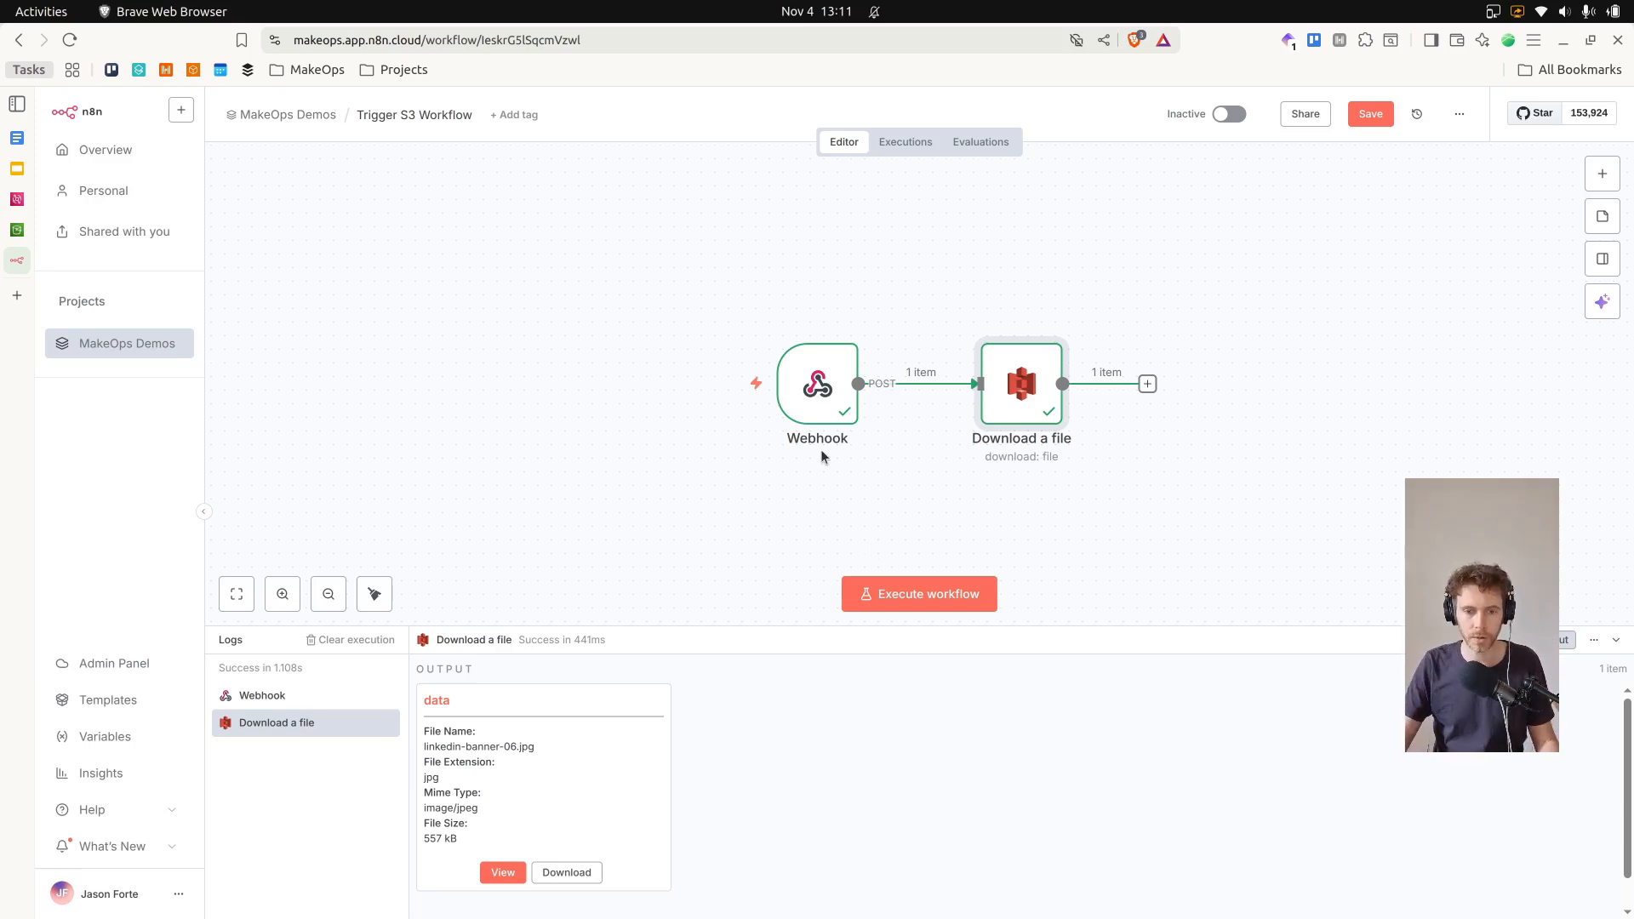
Open the Webhook node and copy its production URL
double_click(814, 403)
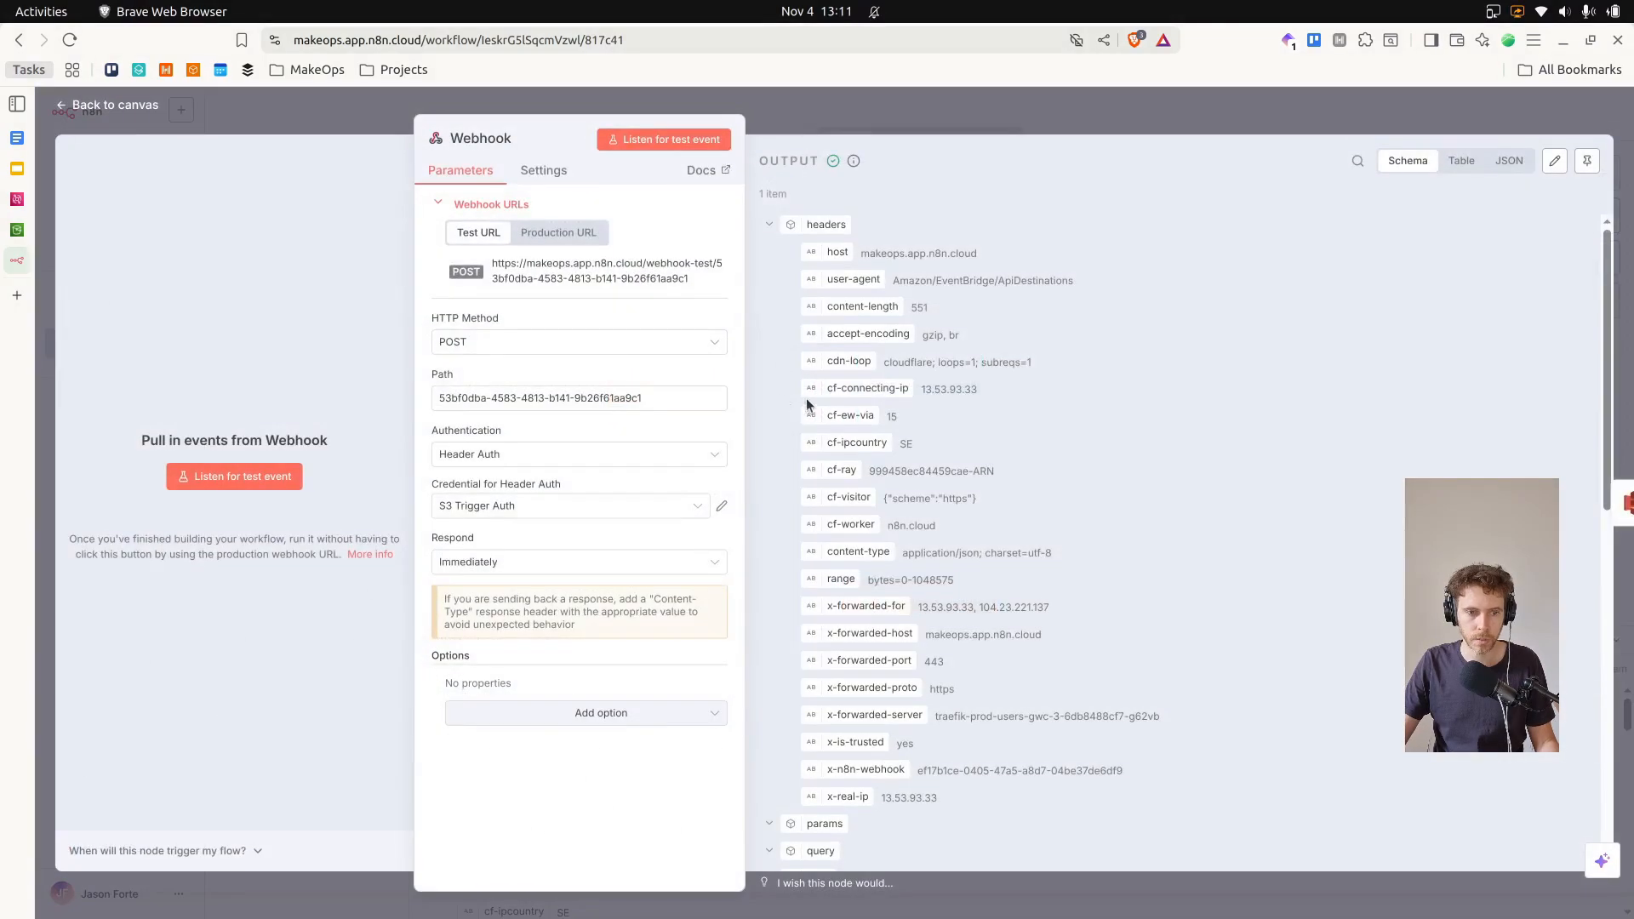
left_click(577, 233)
left_click(568, 280)
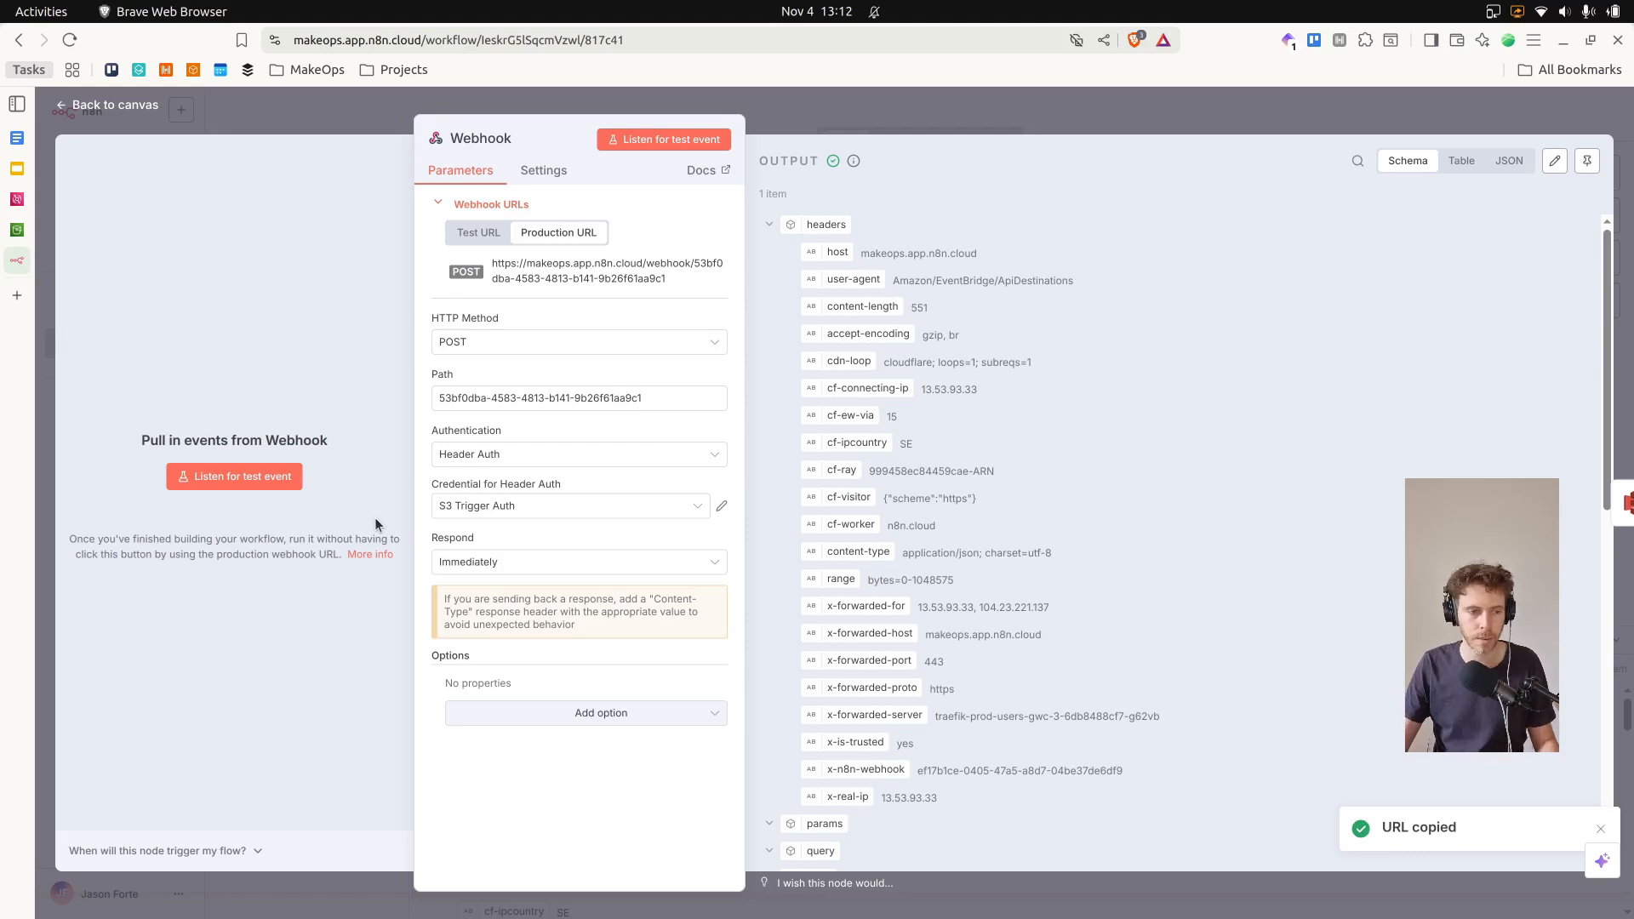
Switch to Amazon EventBridge and open the aws_to_n8n API destination's details
left_click(43, 199)
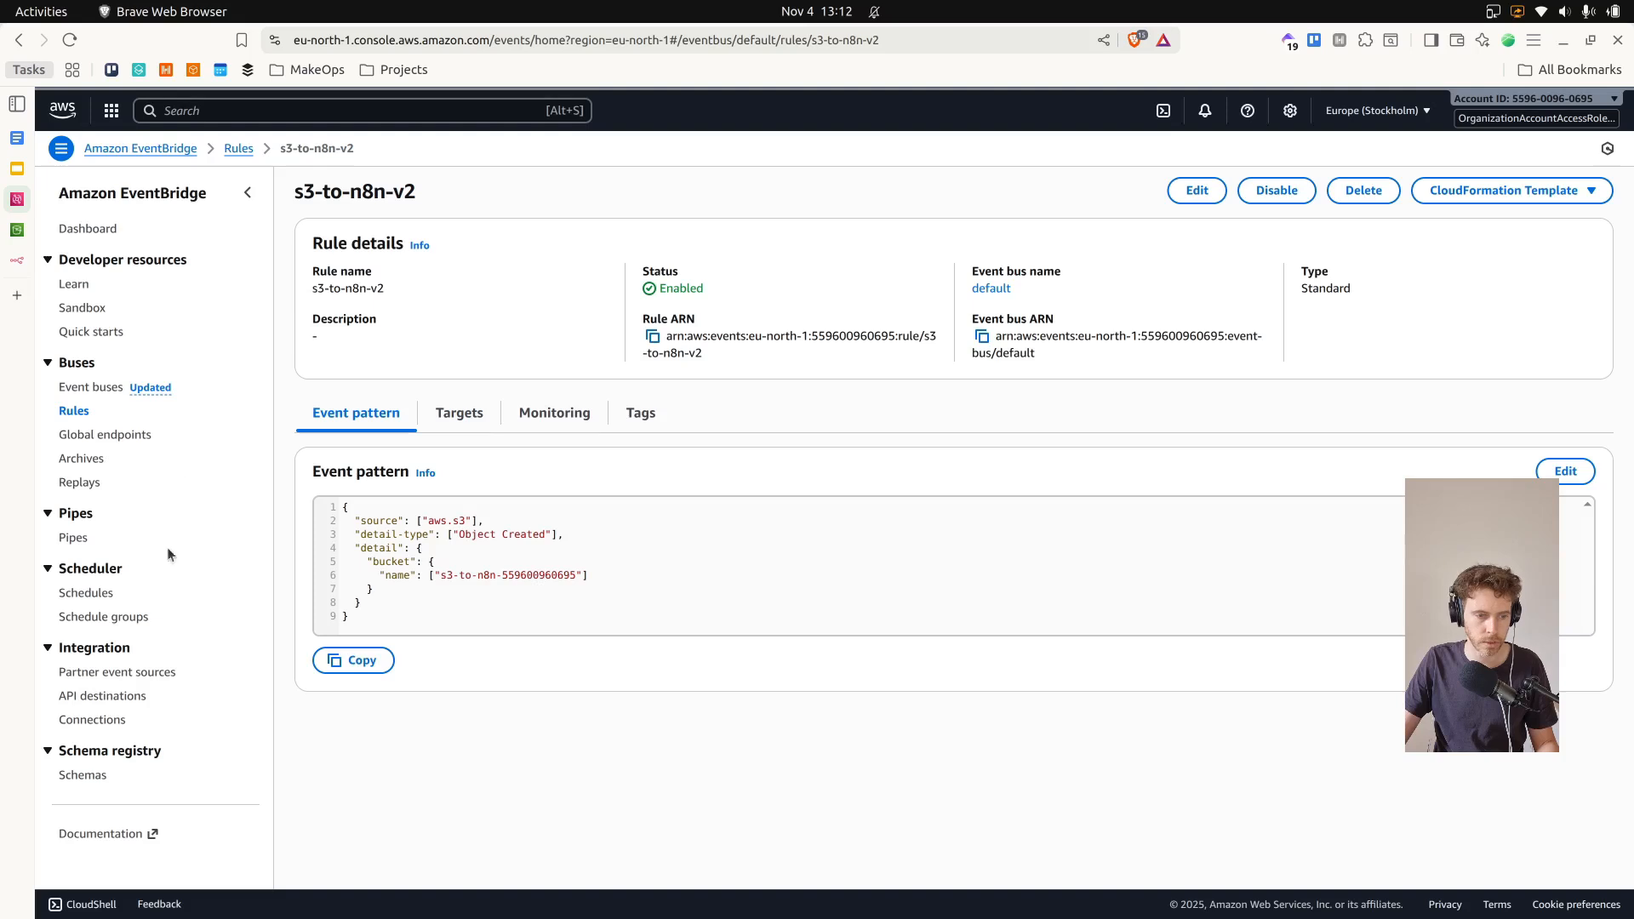
left_click(94, 696)
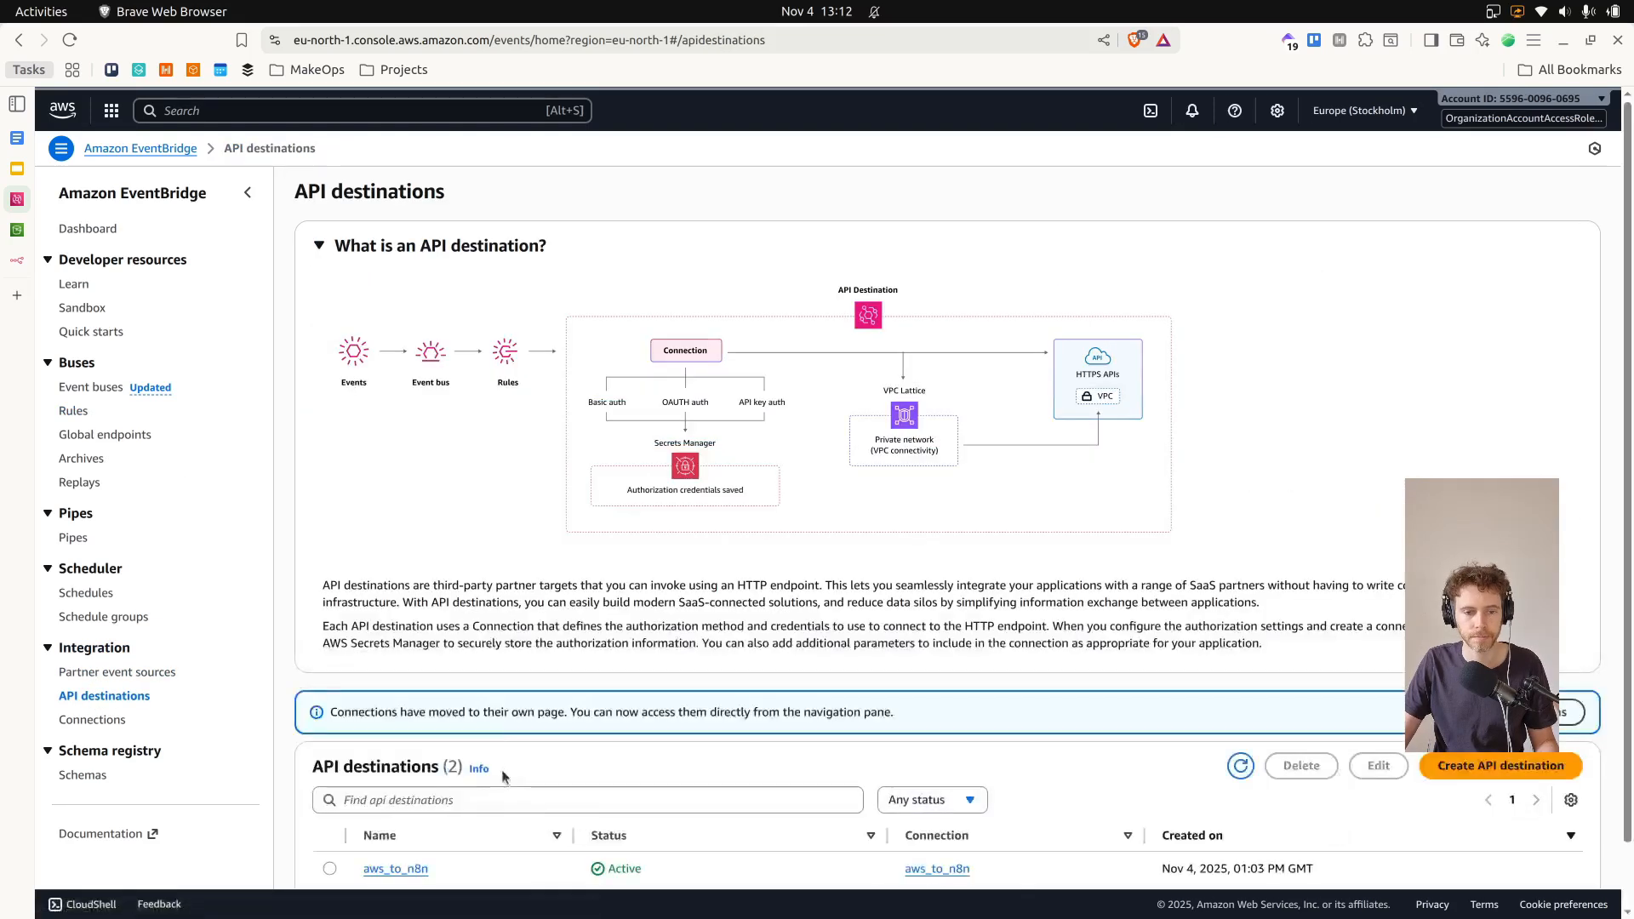
scroll(579, 523, "down", 2)
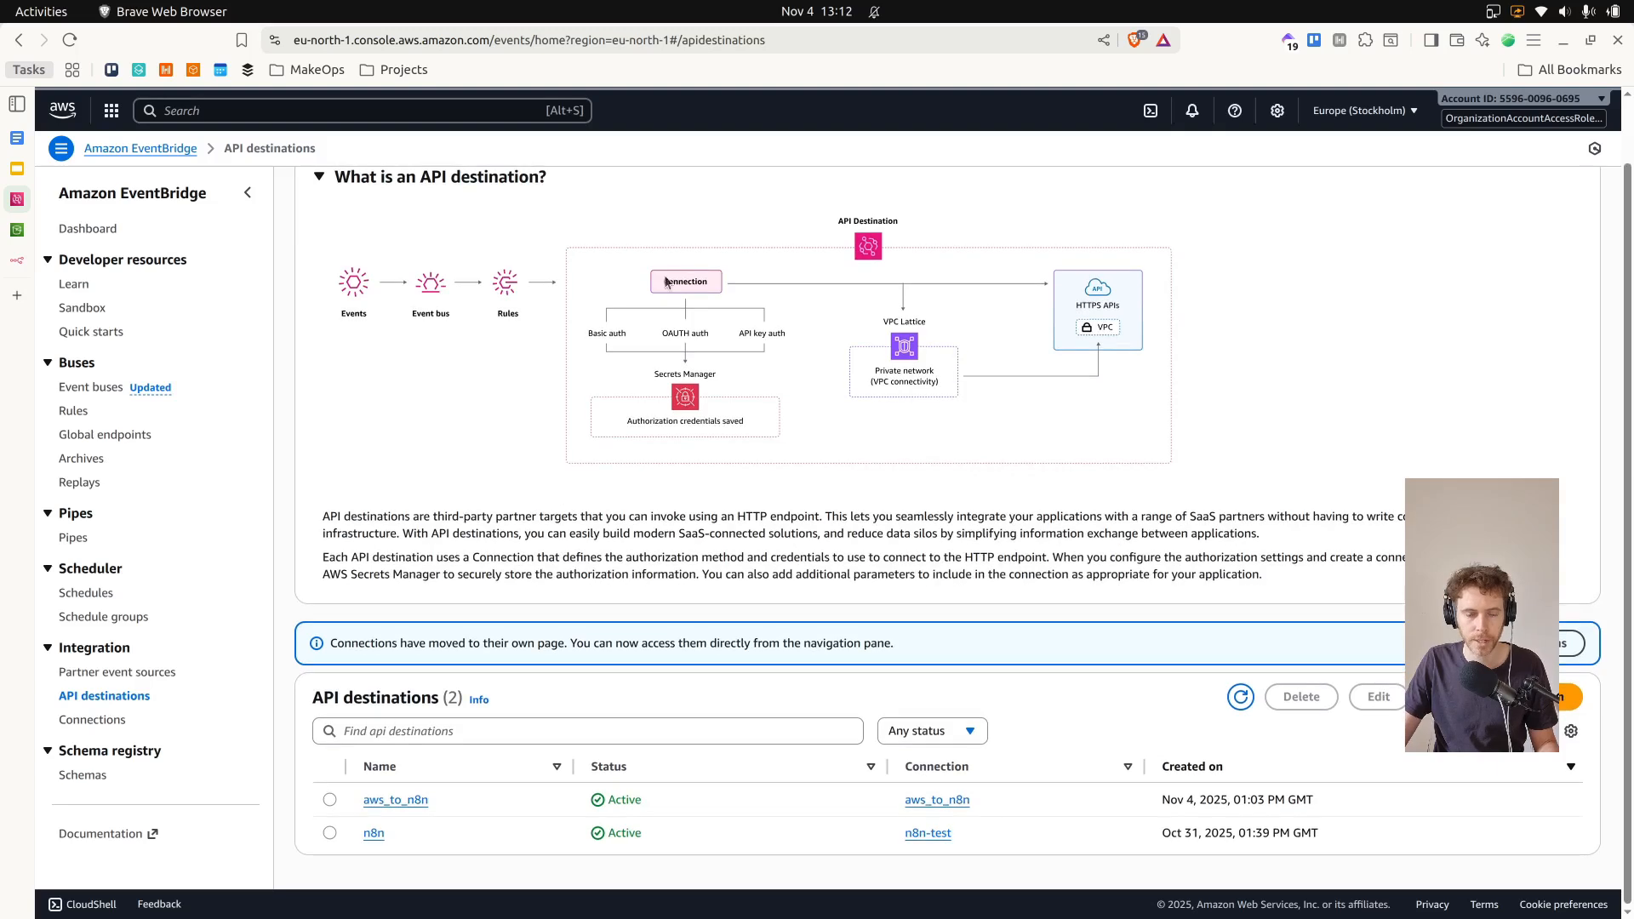
scroll(492, 332, "up", 2)
left_click(324, 247)
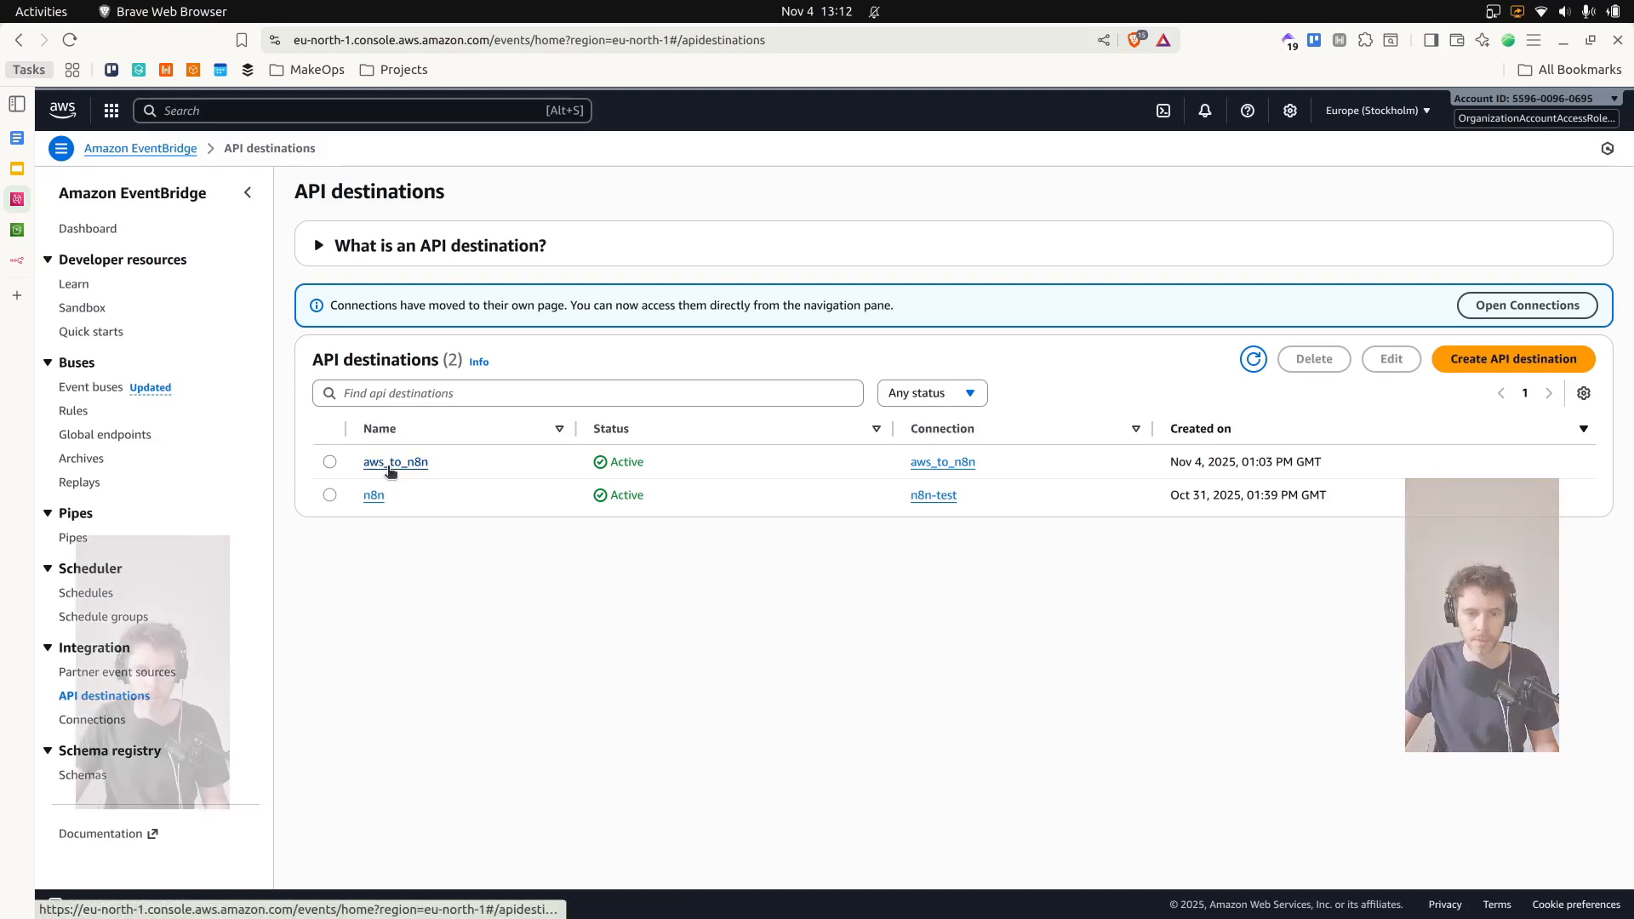
left_click(391, 466)
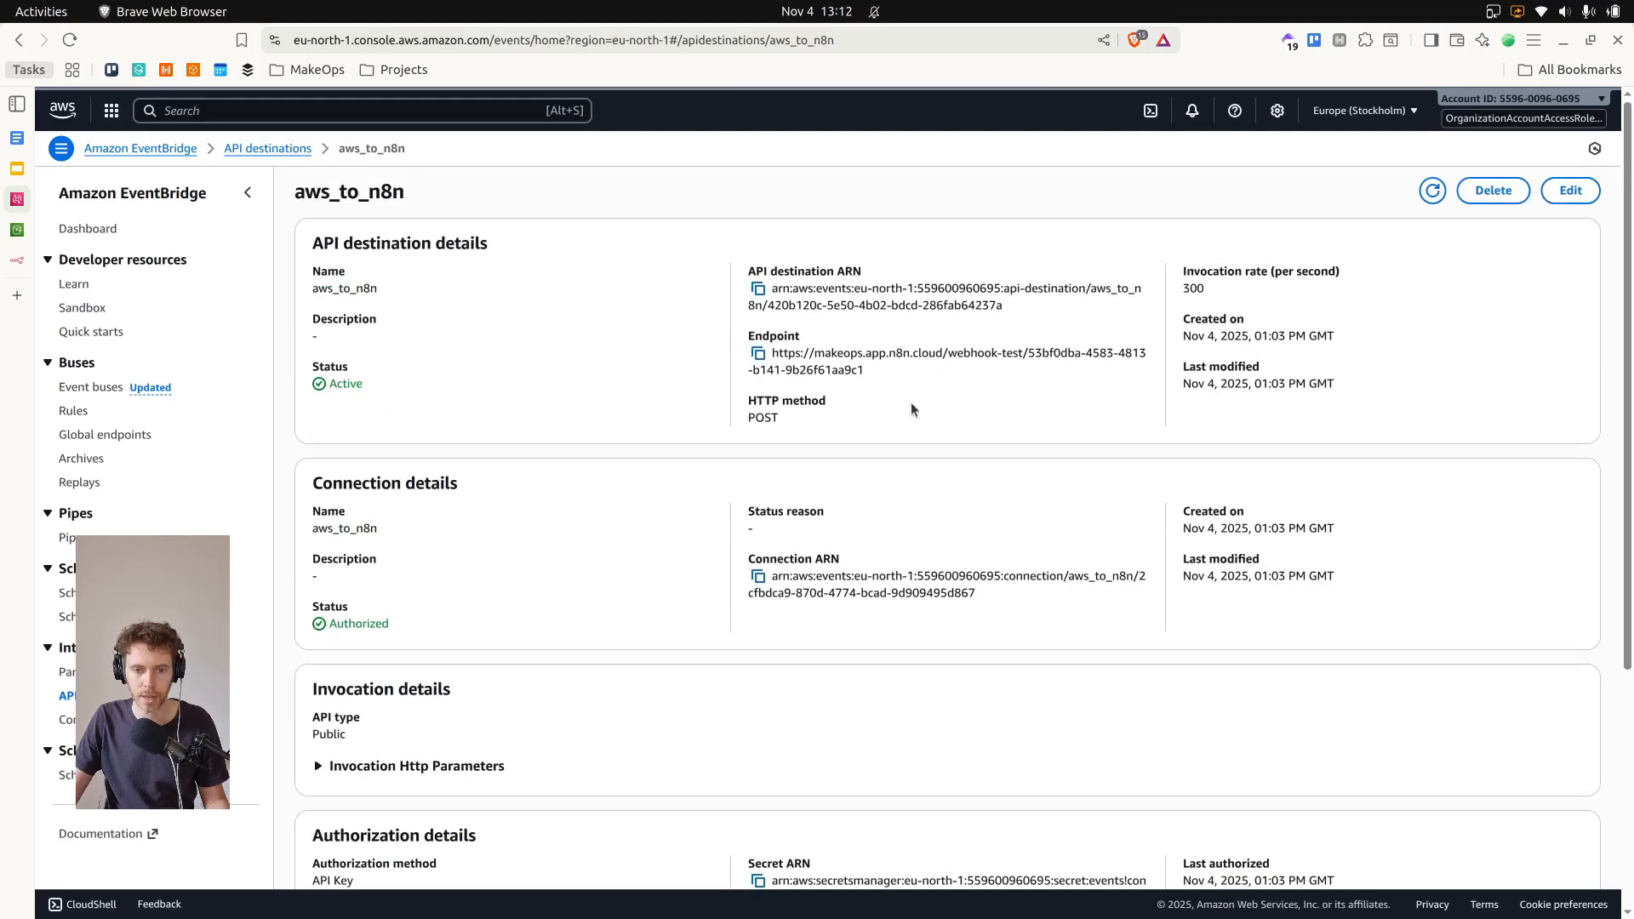
Examine the aws_to_n8n destination's connection and authorization details, including the API key name
scroll(850, 333, "down", 5)
scroll(849, 334, "up", 5)
scroll(900, 472, "down", 8)
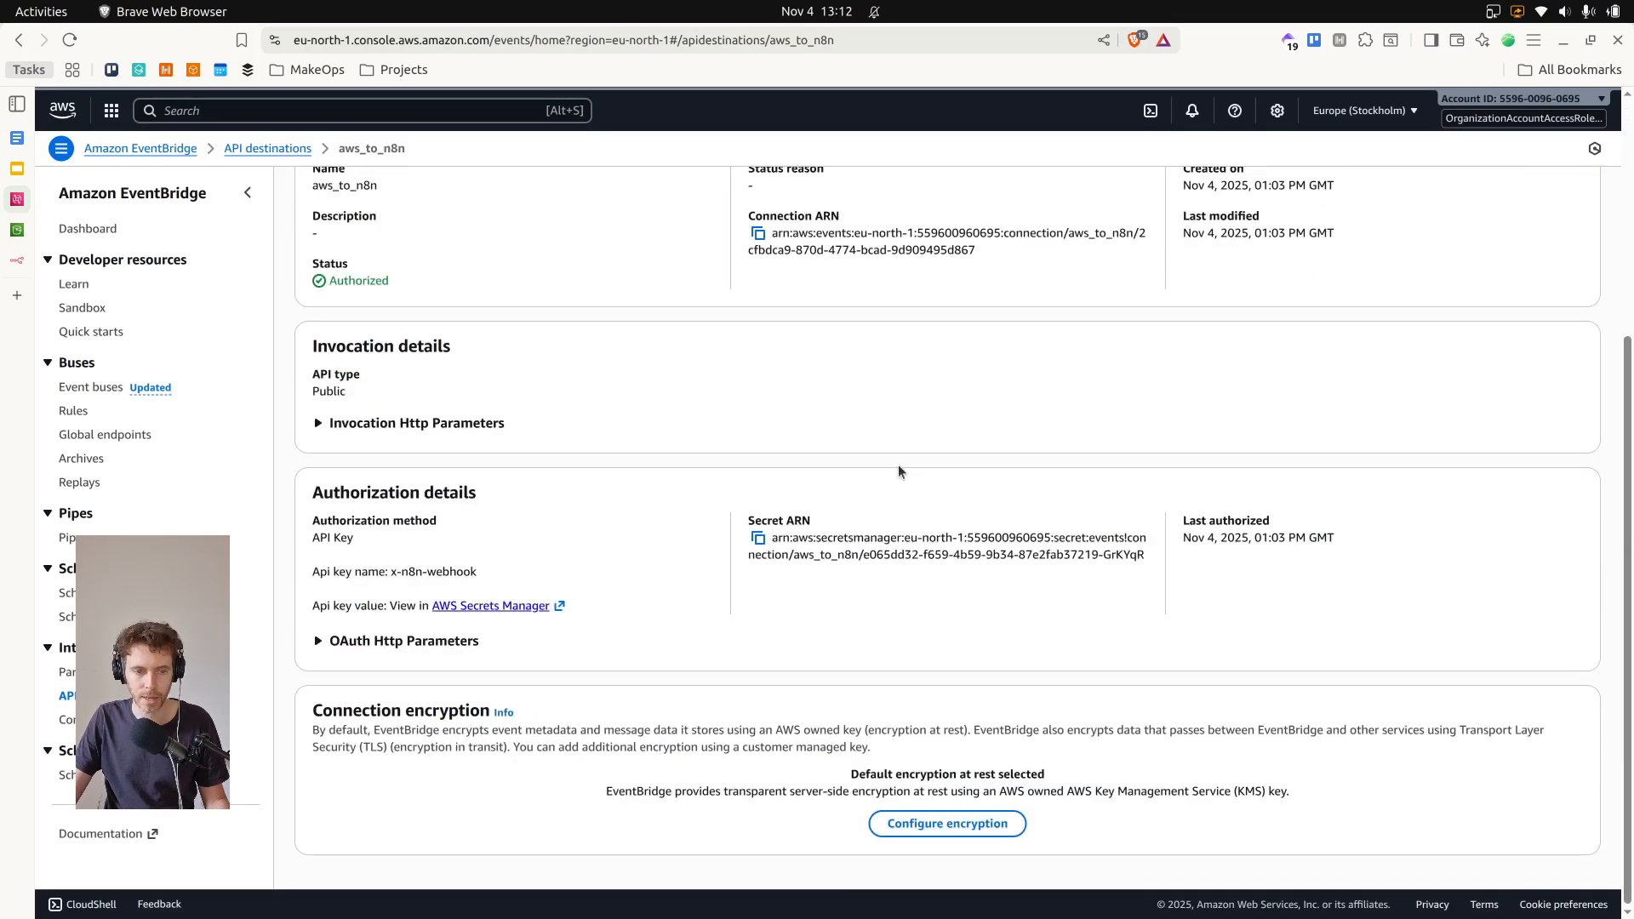
triple_click(439, 578)
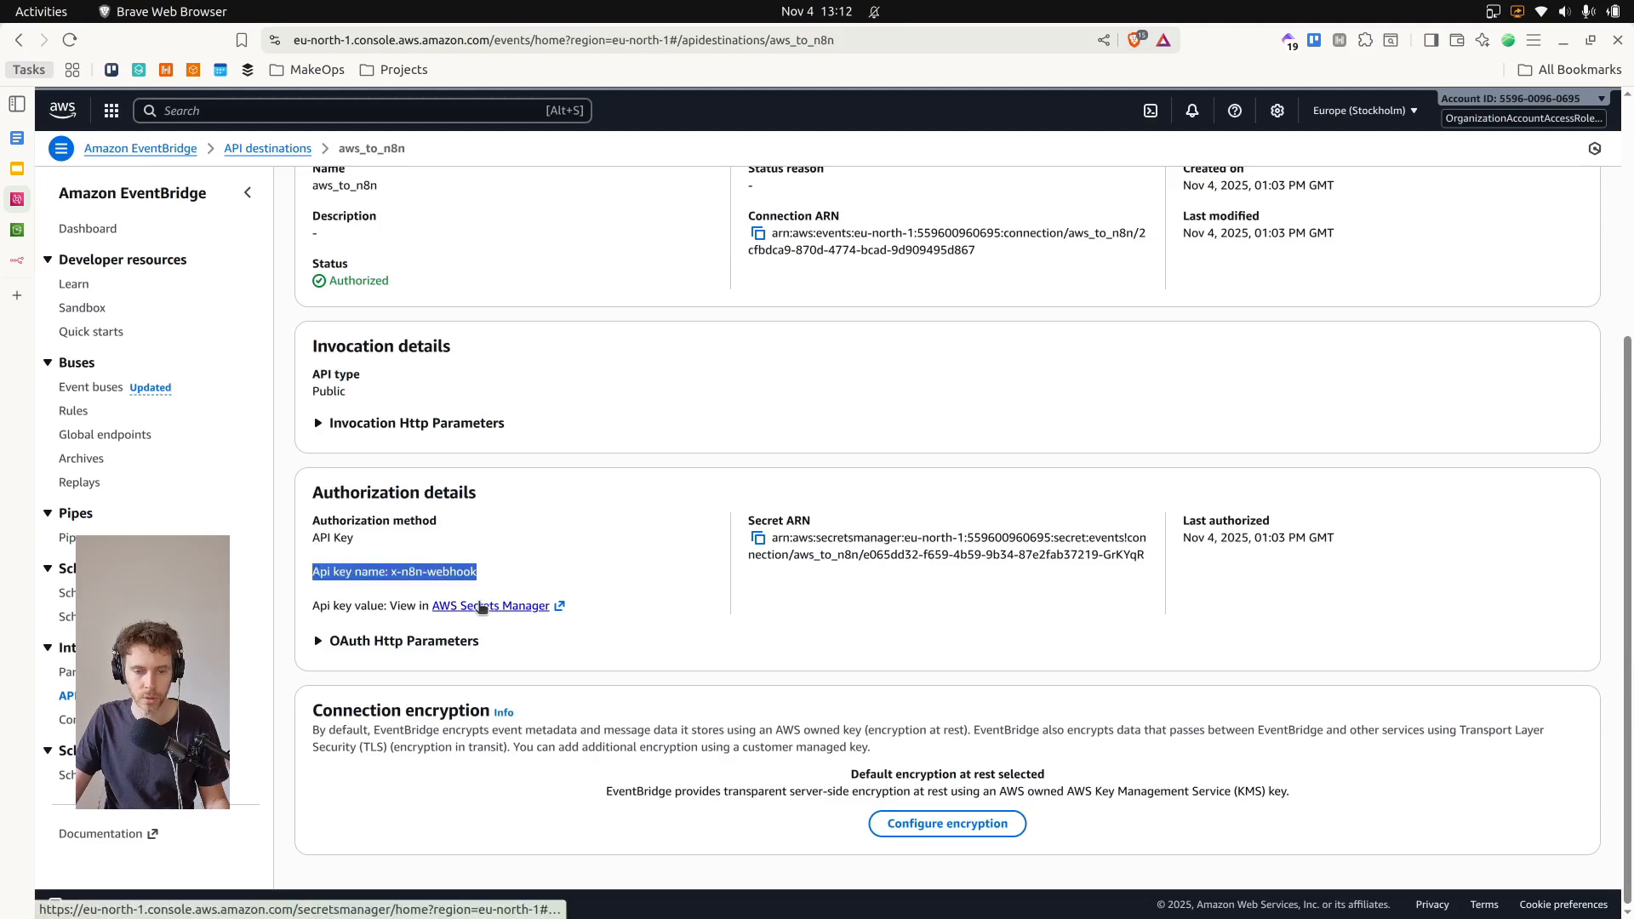
left_click(455, 586)
left_click_drag(410, 571, 465, 573)
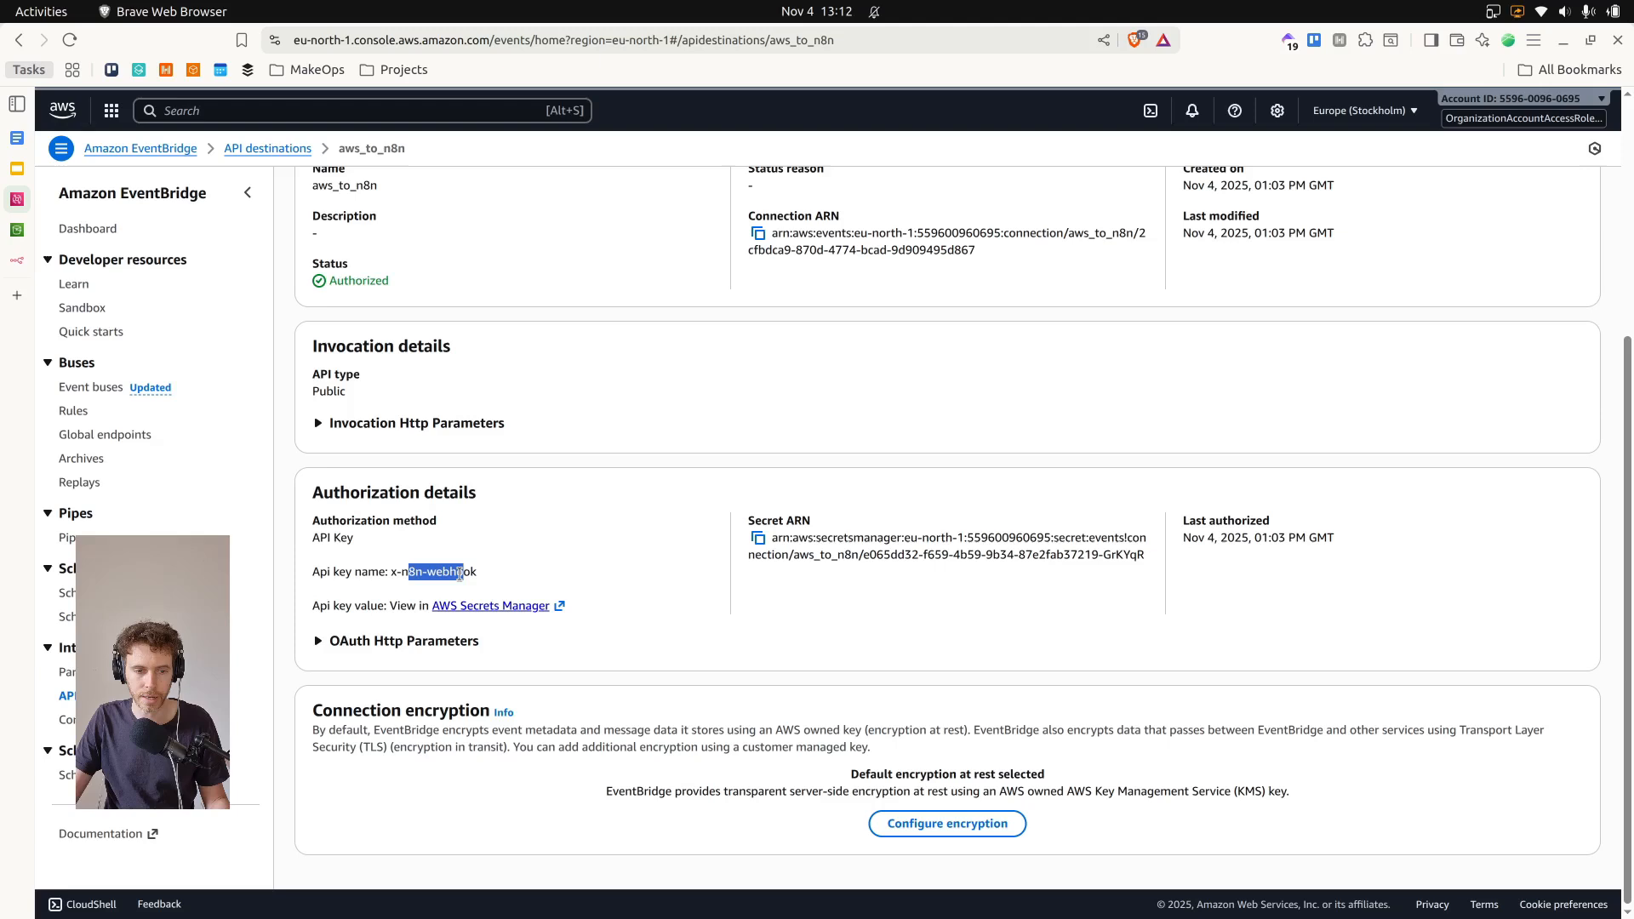
left_click(732, 547)
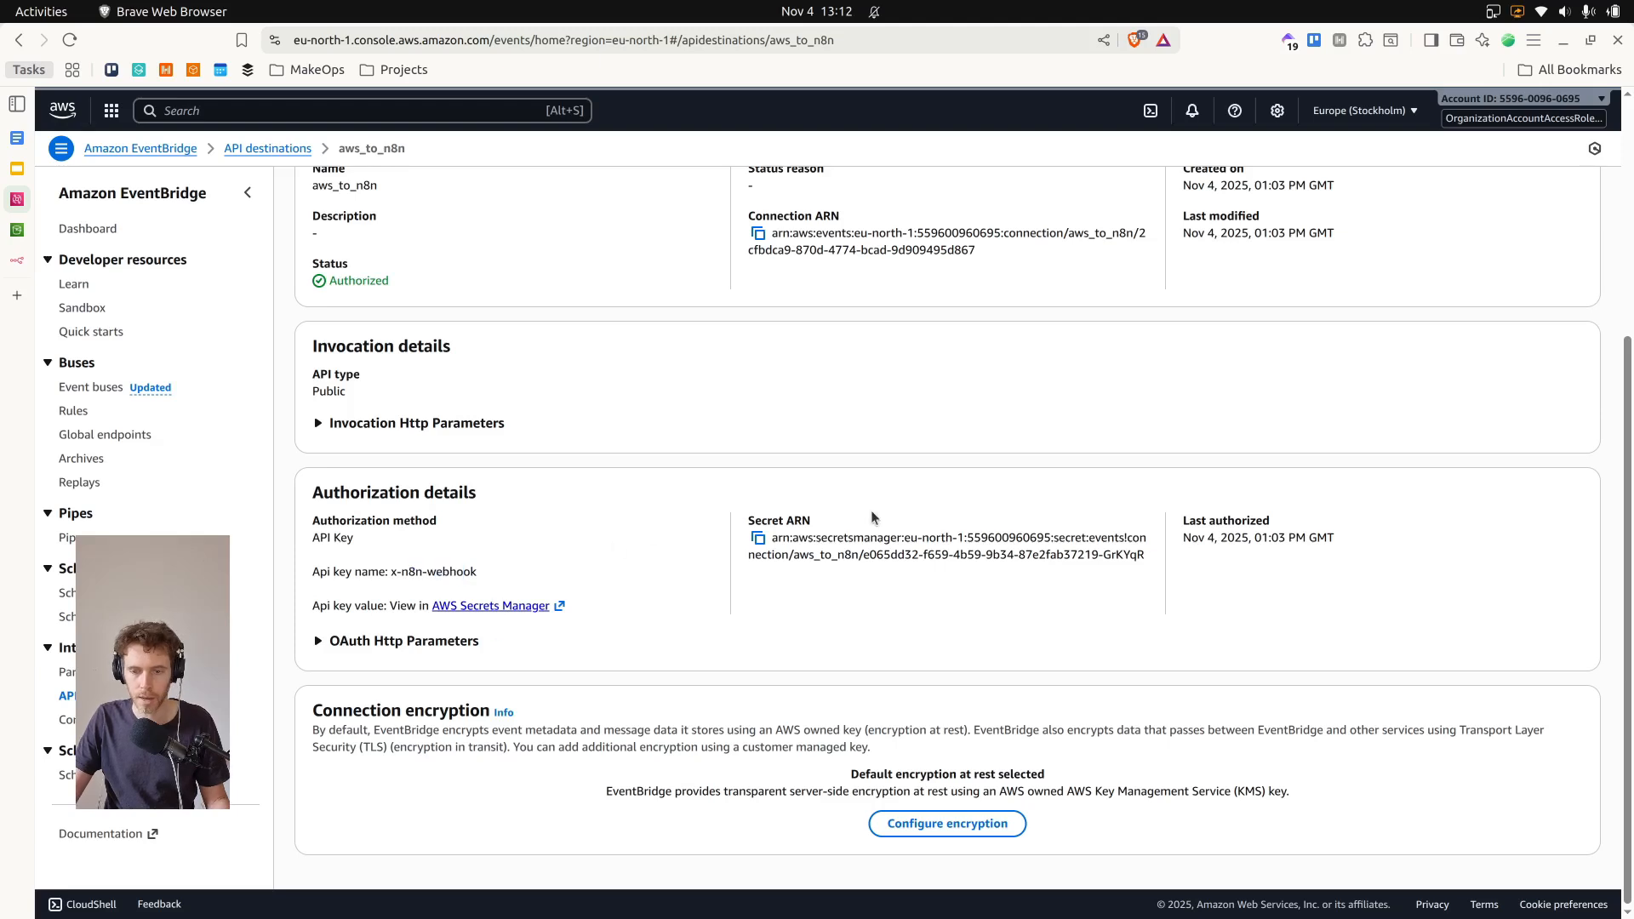
scroll(1208, 609, "up", 4)
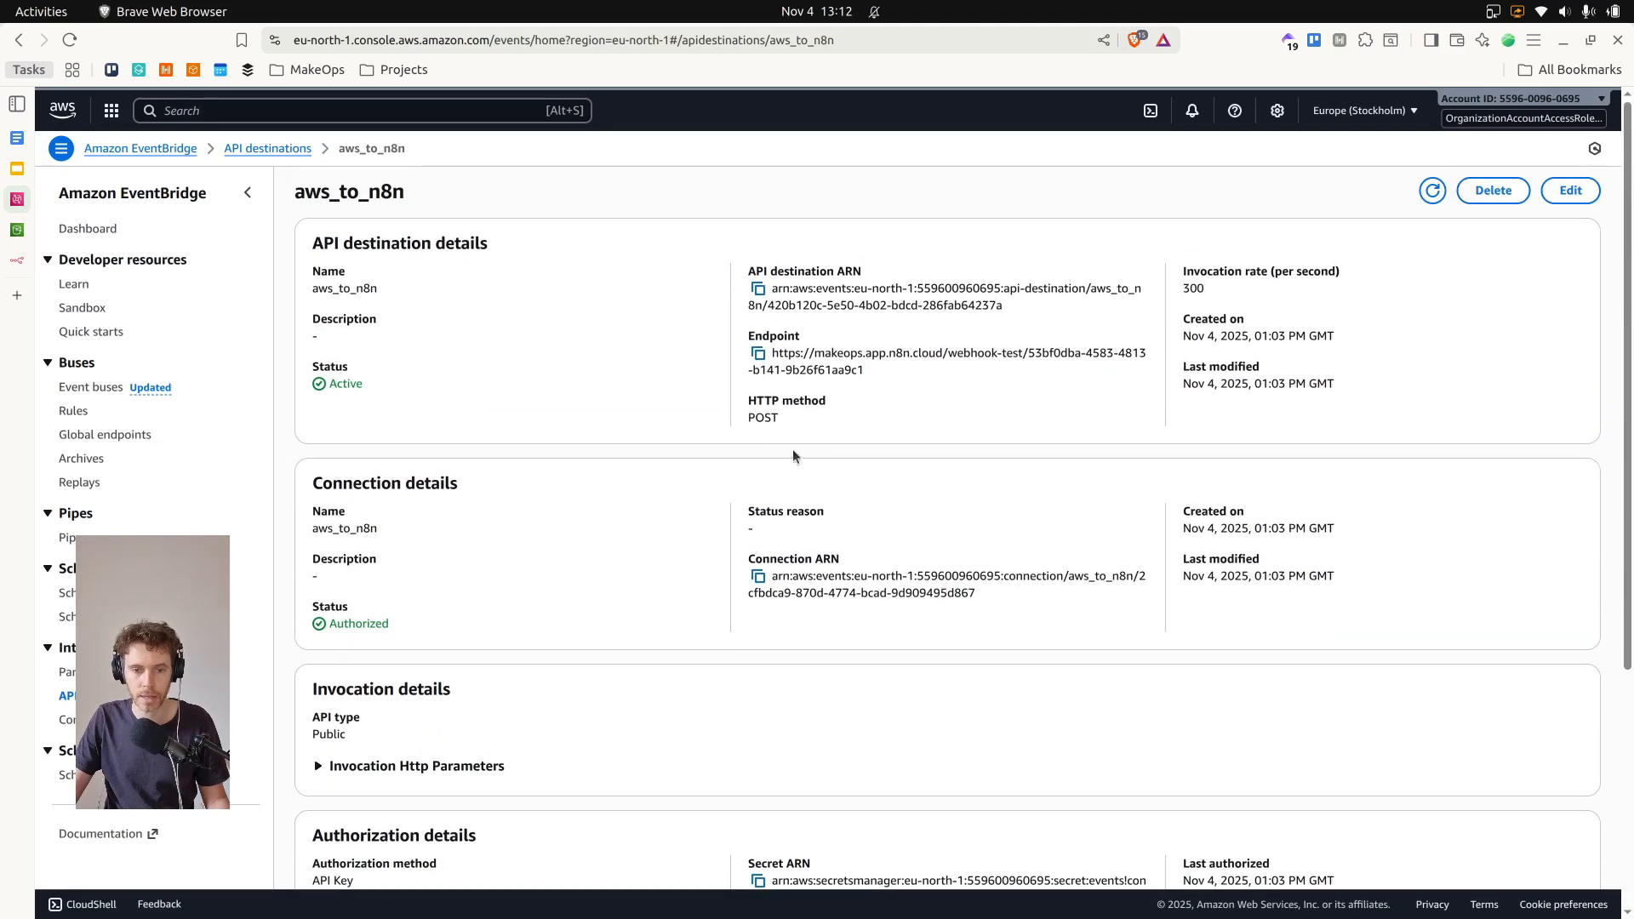
Edit the aws_to_n8n API destination, replace its endpoint with the copied production webhook URL, and save the update
left_click(1585, 194)
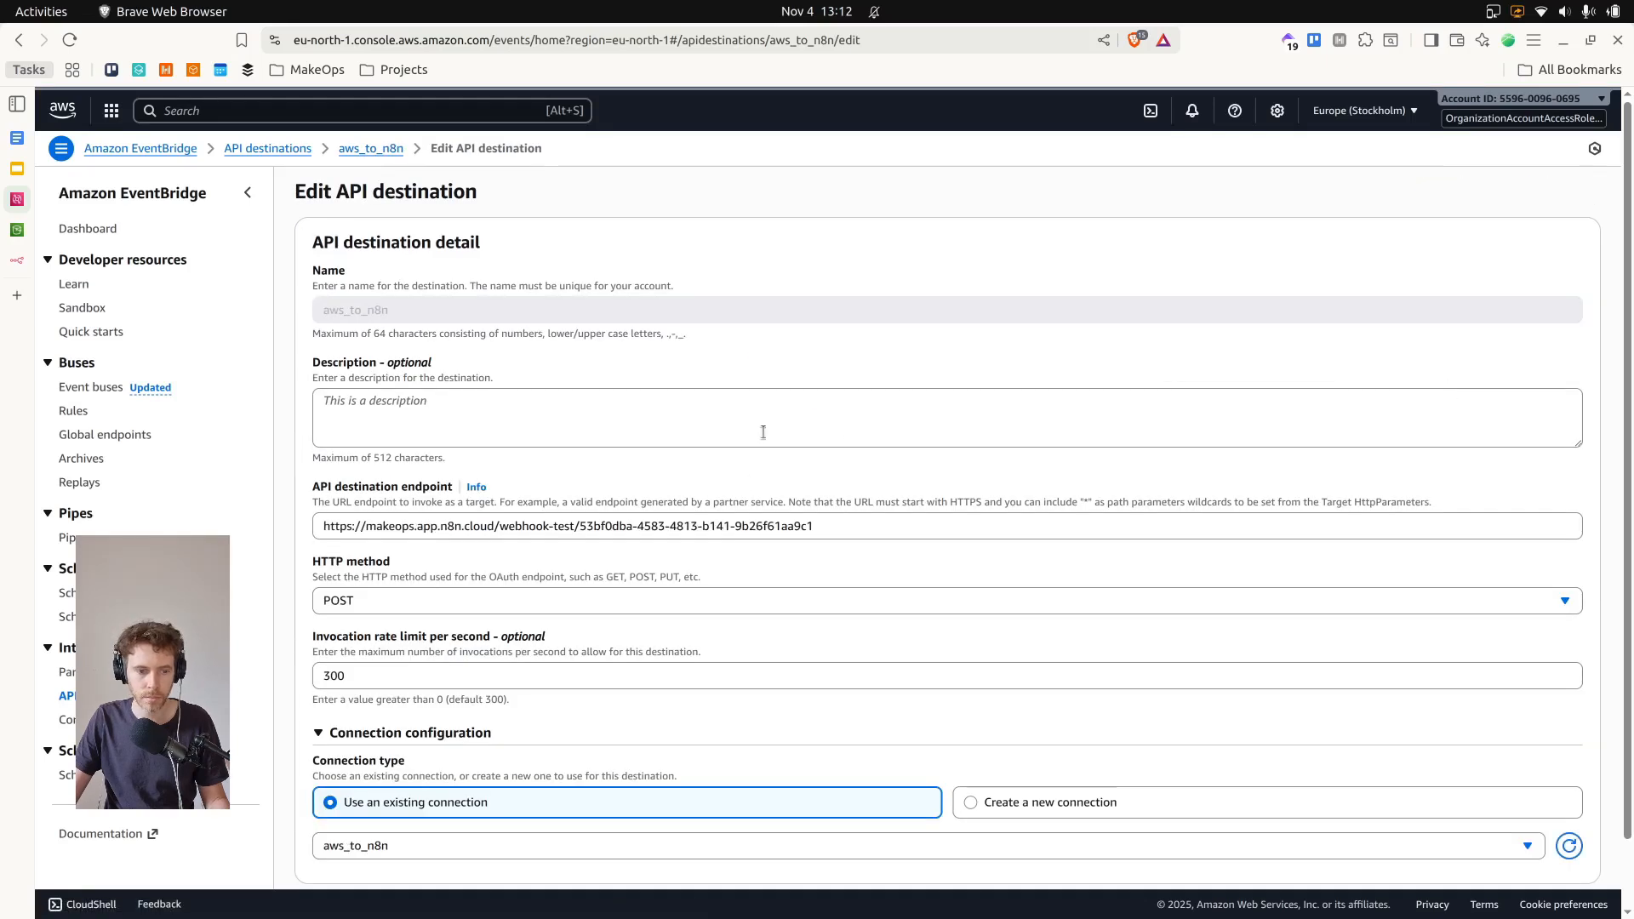
scroll(762, 432, "down", 2)
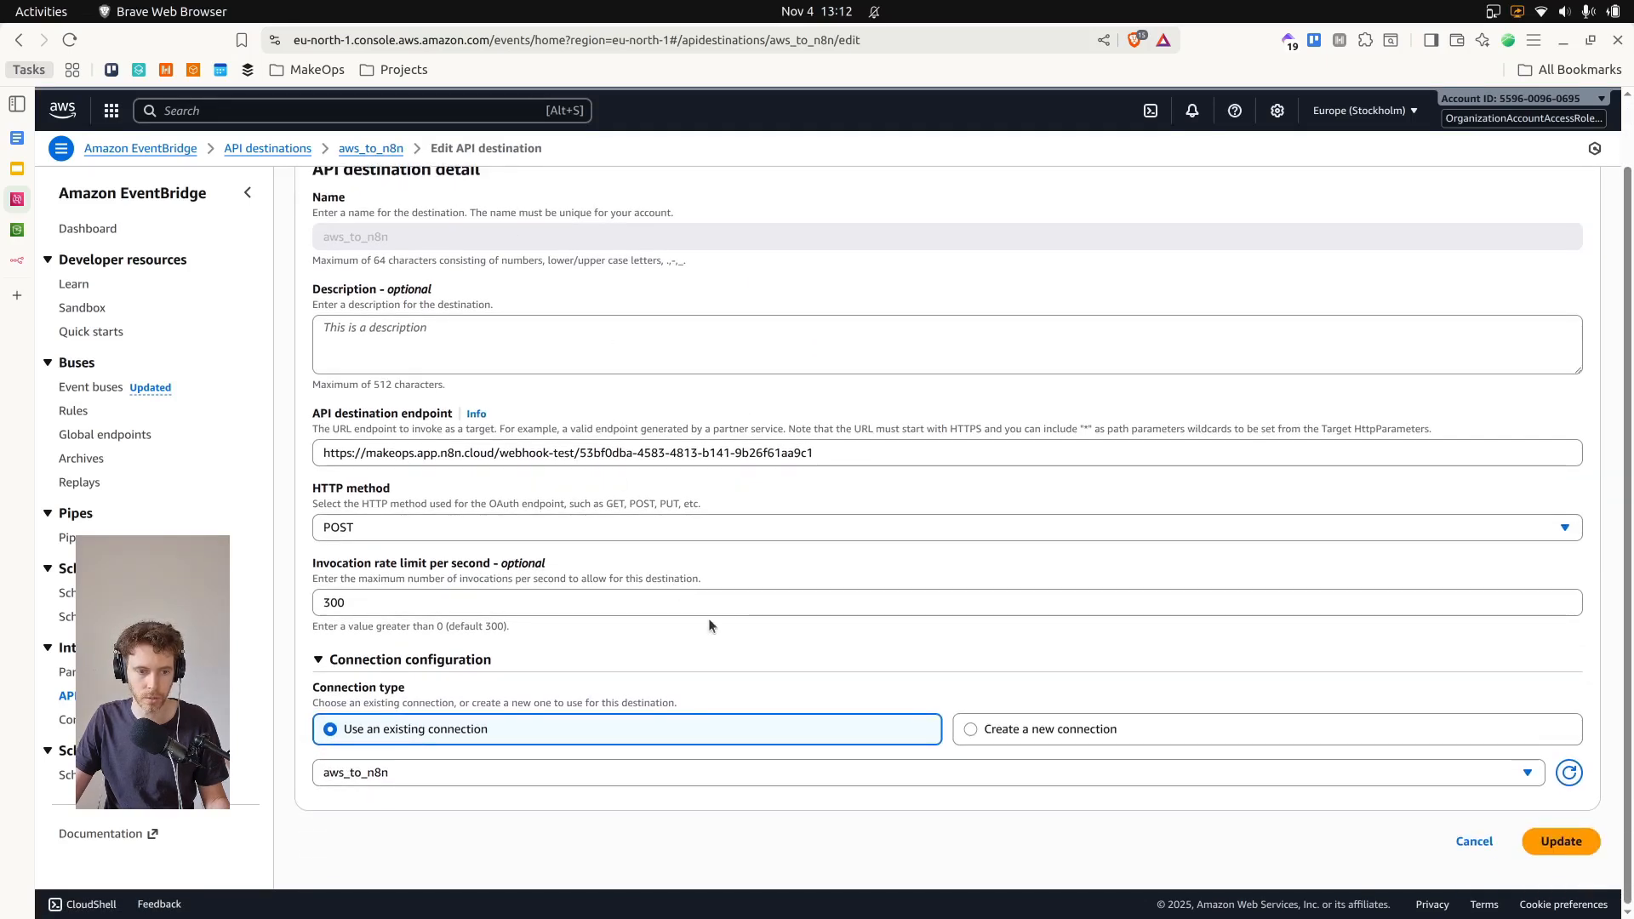
double_click(706, 453)
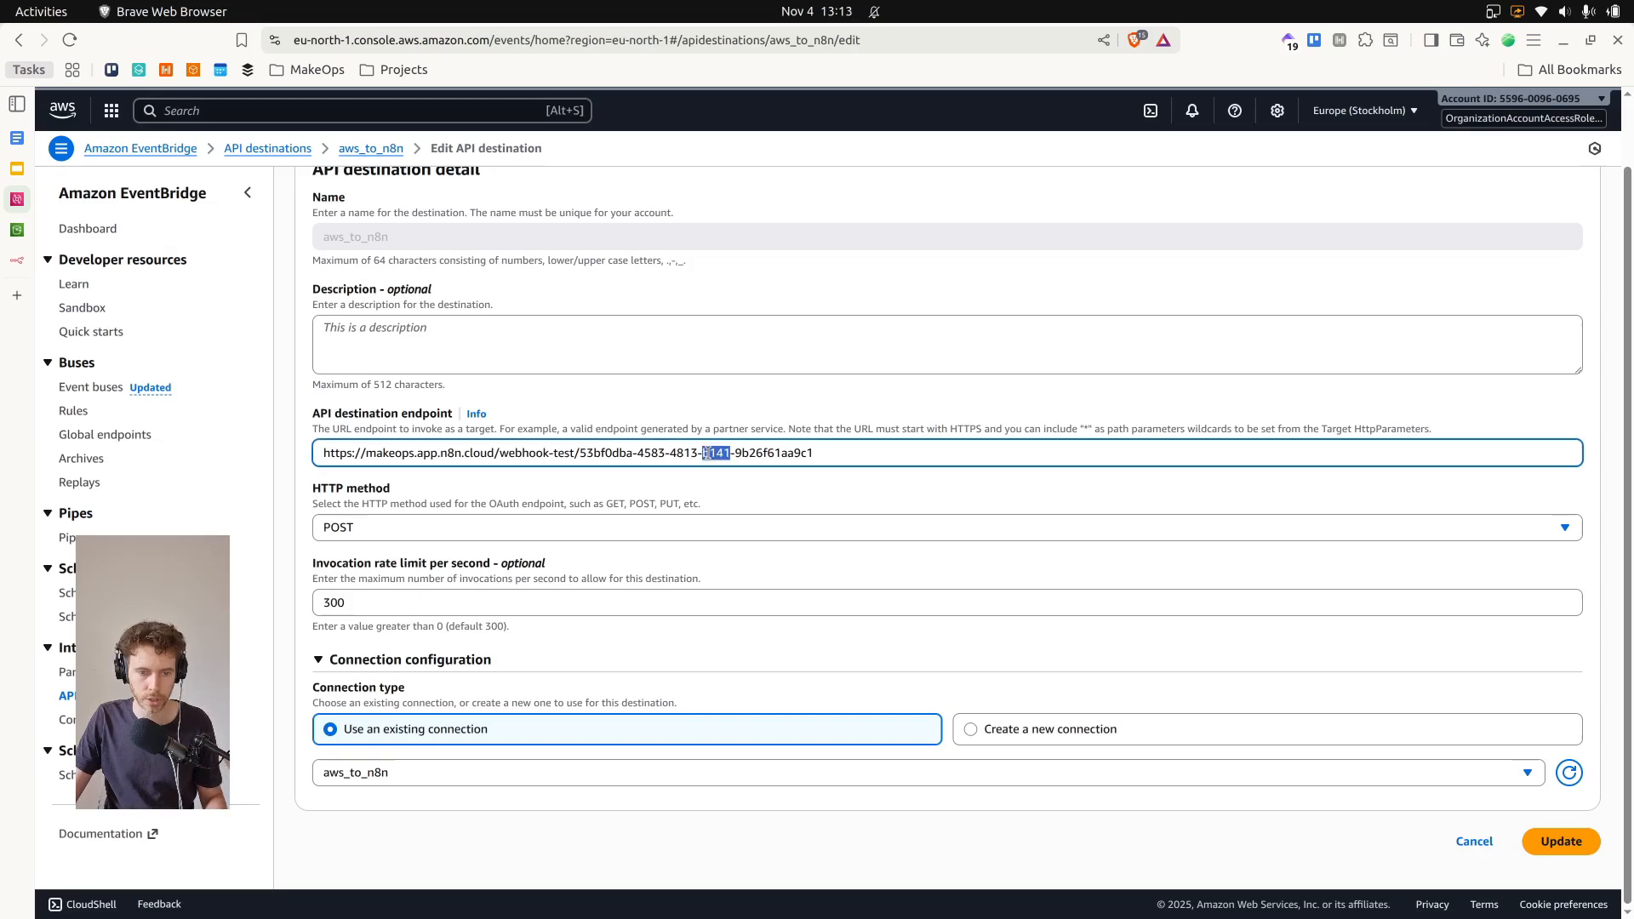
triple_click(707, 453)
key("ctrl+v")
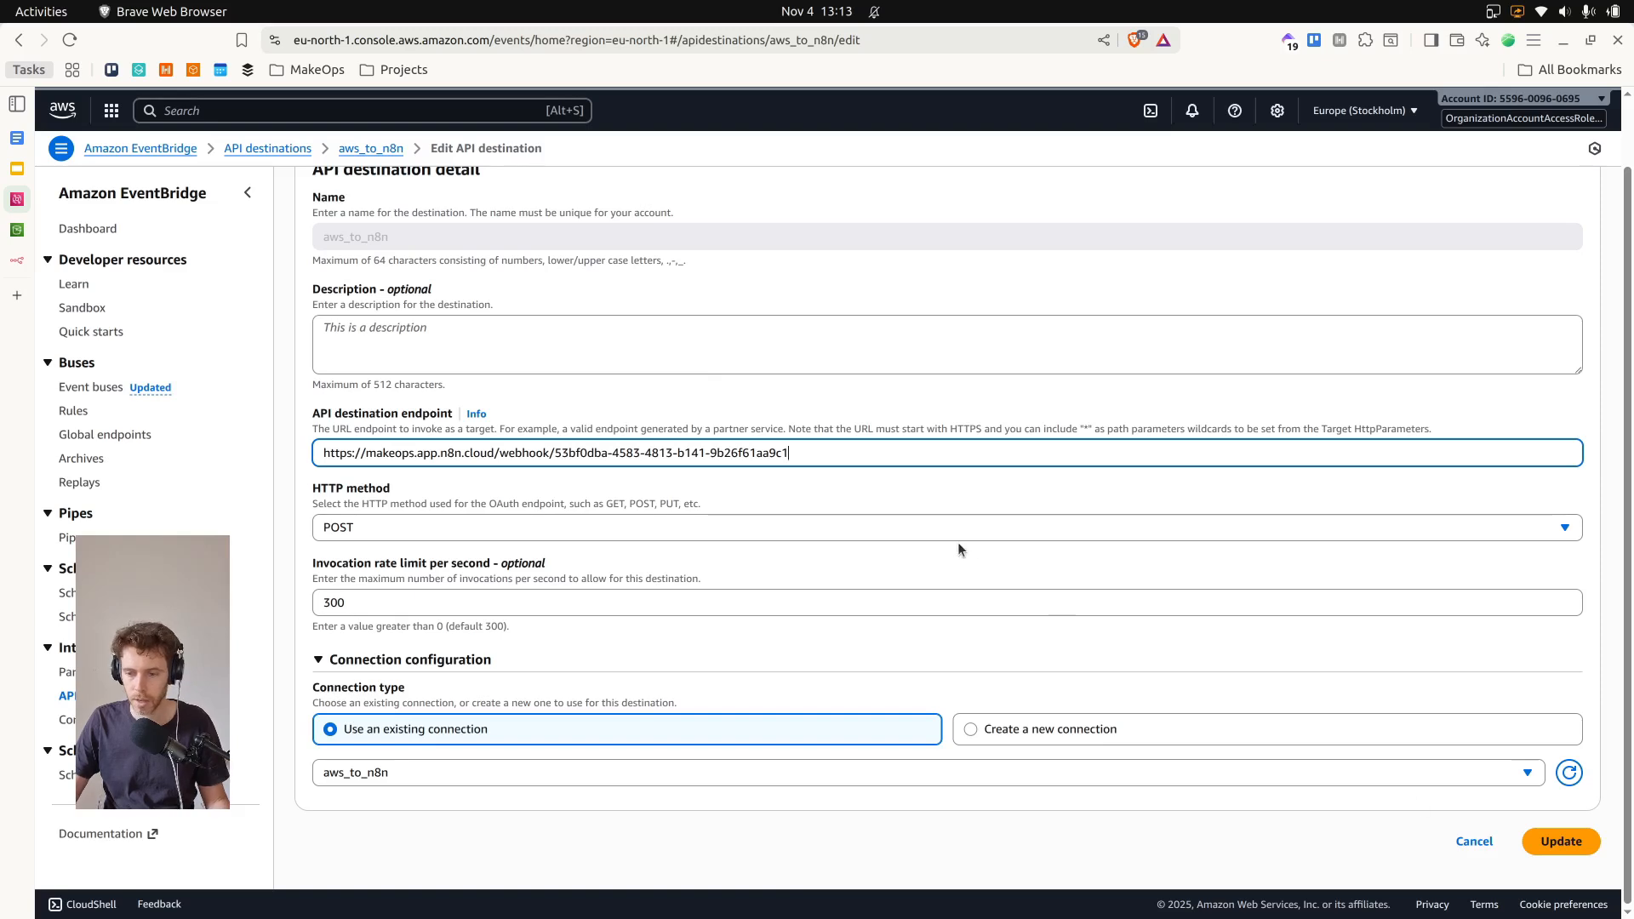
left_click(1561, 839)
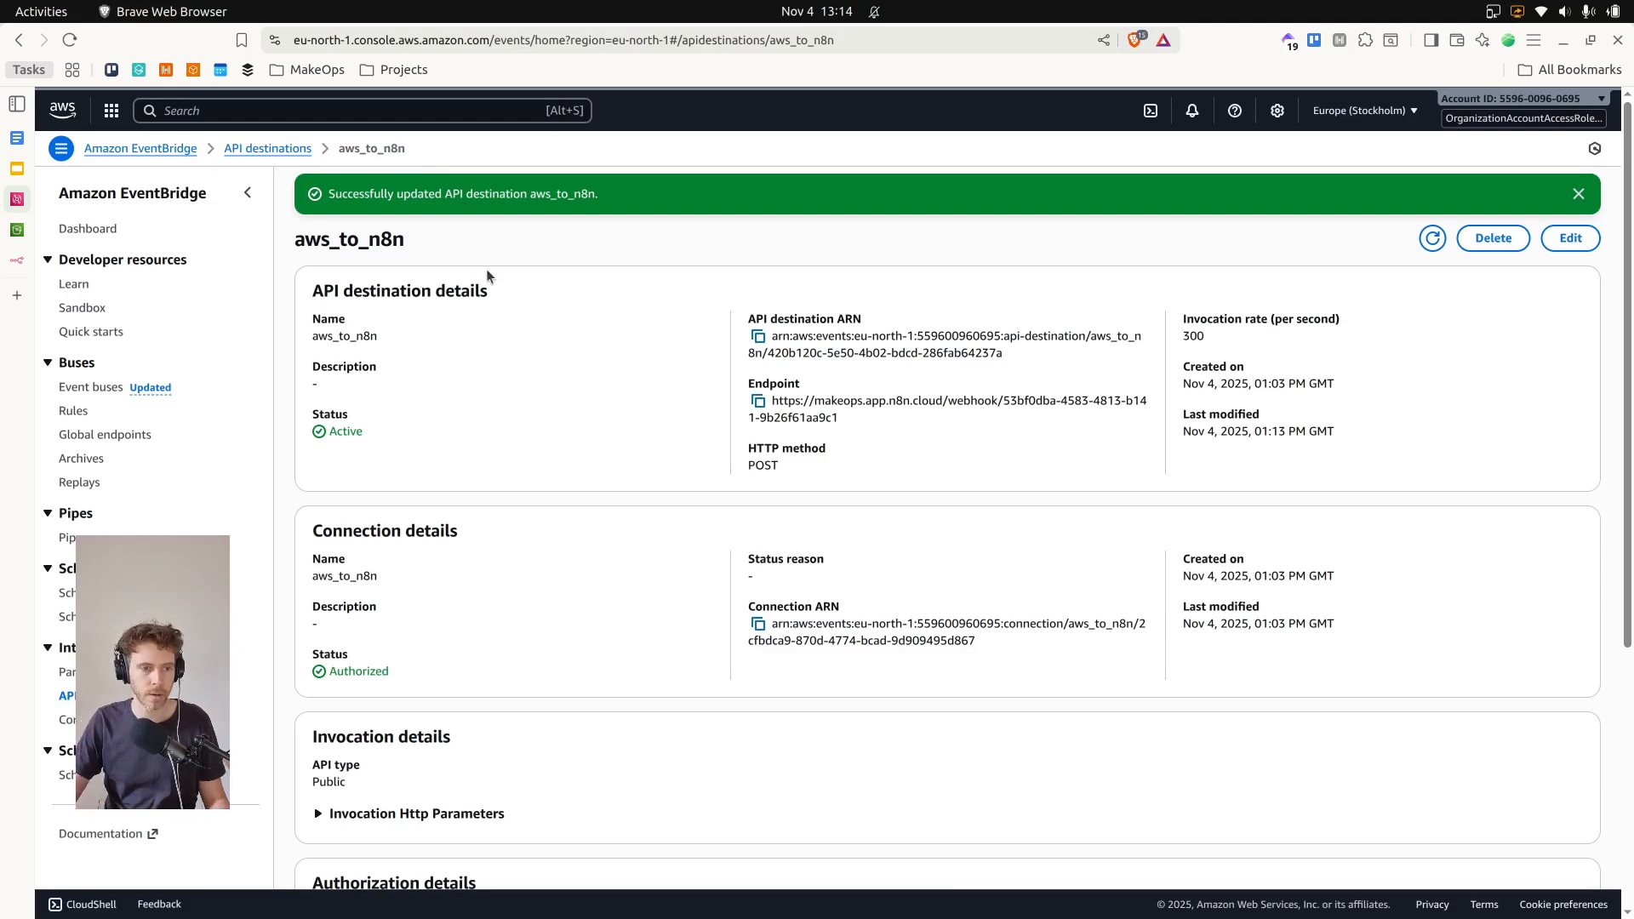
scroll(746, 420, "down", 2)
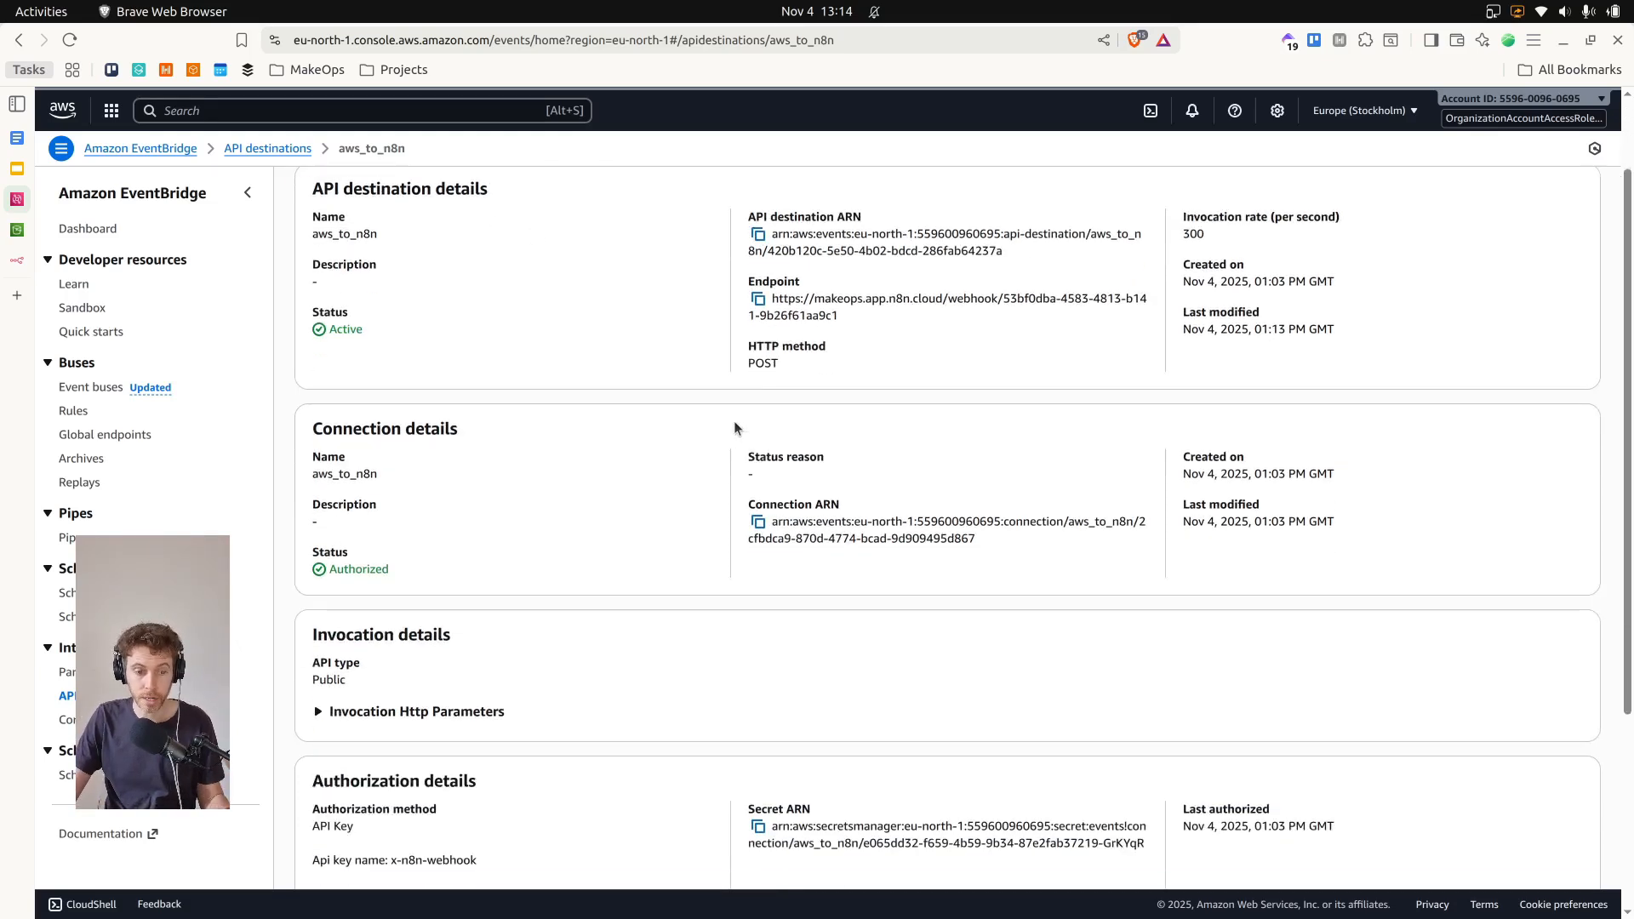
Return to n8n and activate the Trigger S3 Workflow
left_click(31, 262)
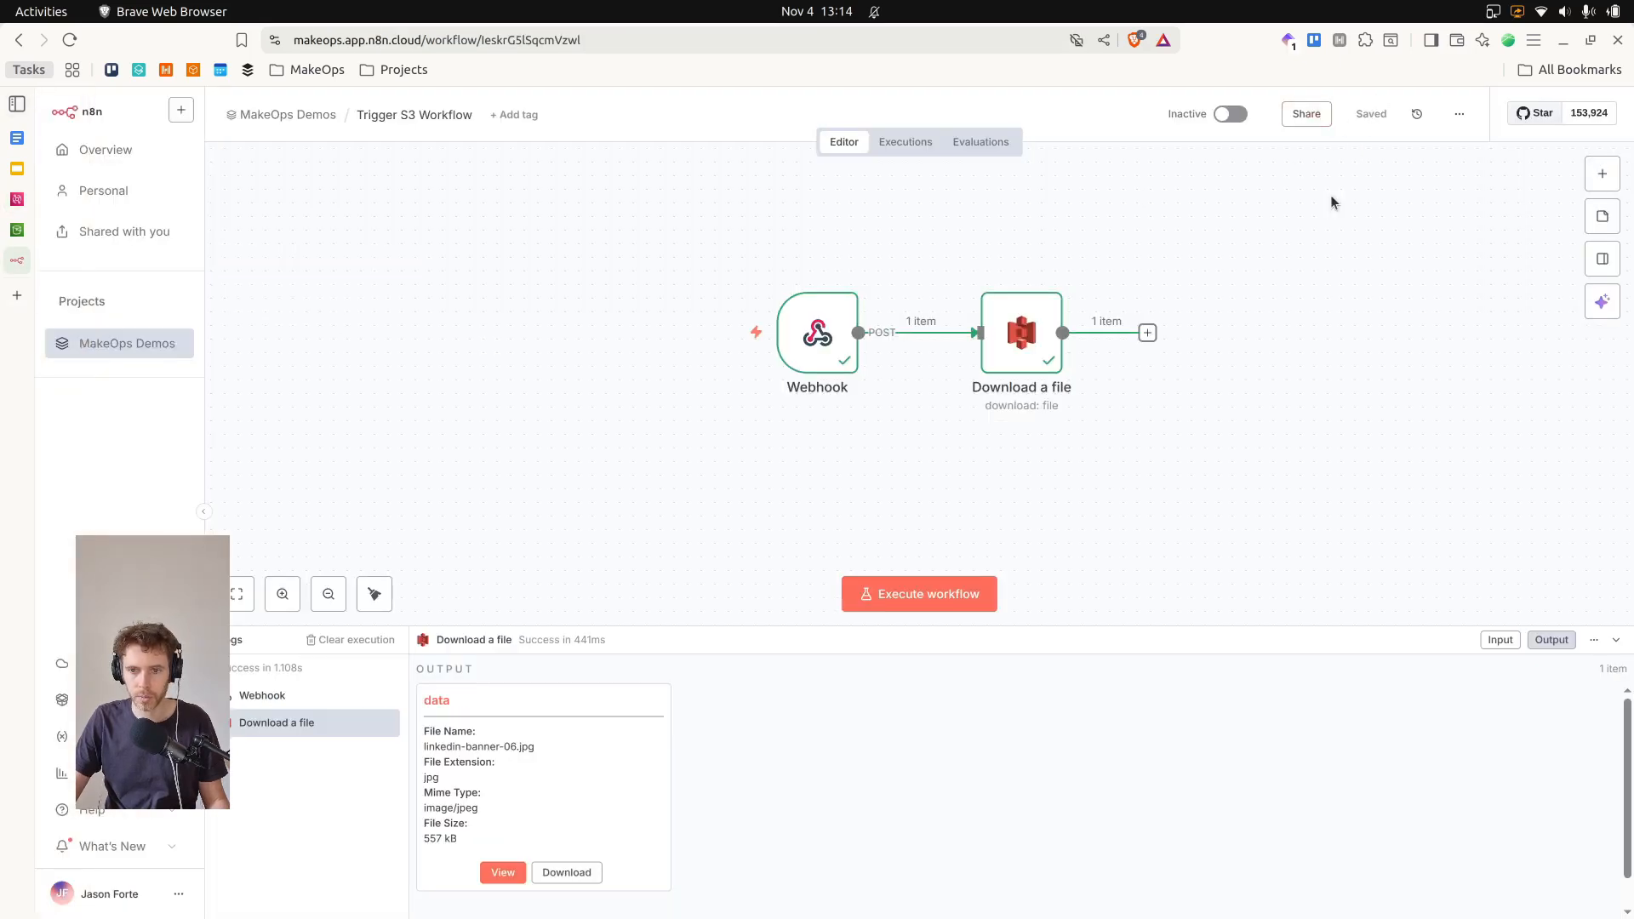
scroll(1203, 152, "up", 1)
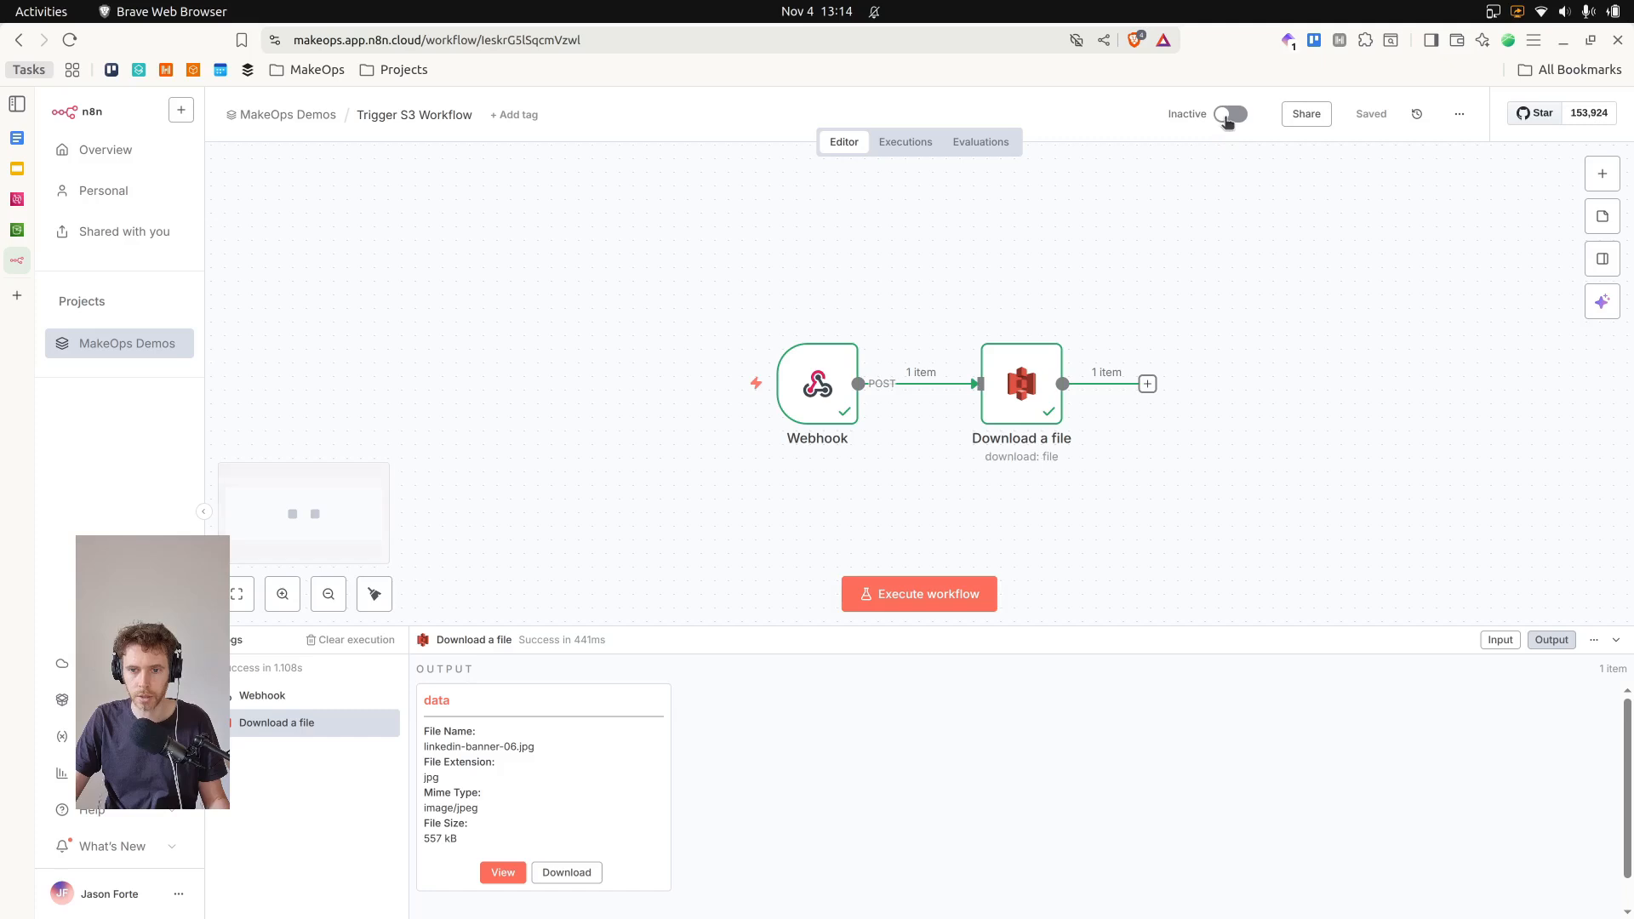
left_click(1230, 114)
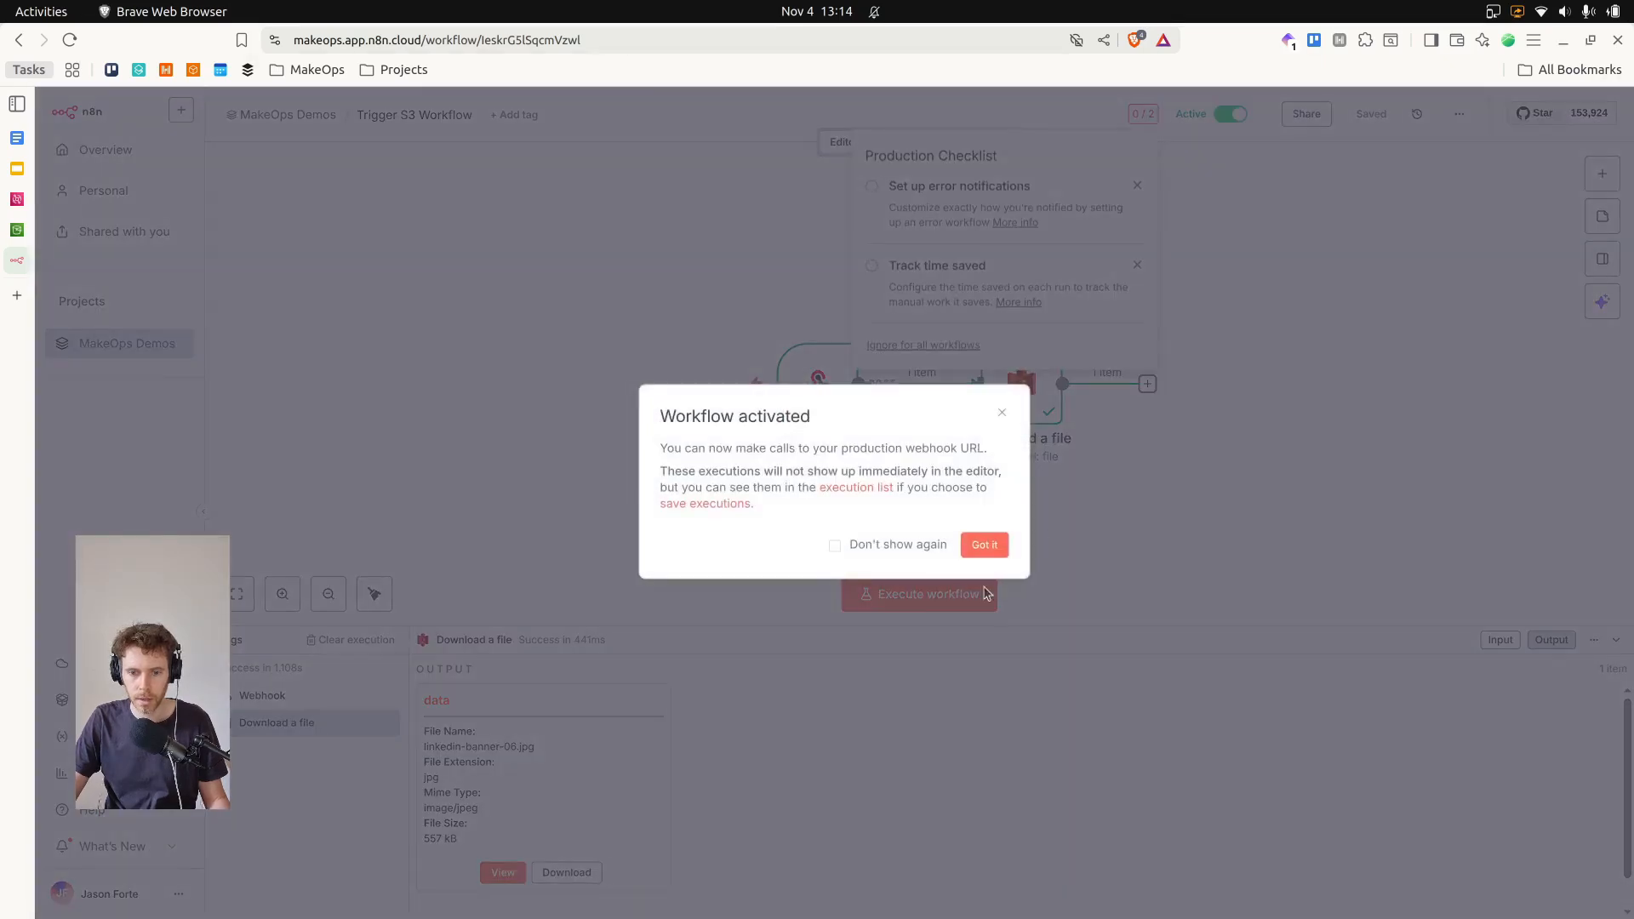
Dismiss the workflow activation notice and clear the previous execution from the editor
left_click(984, 545)
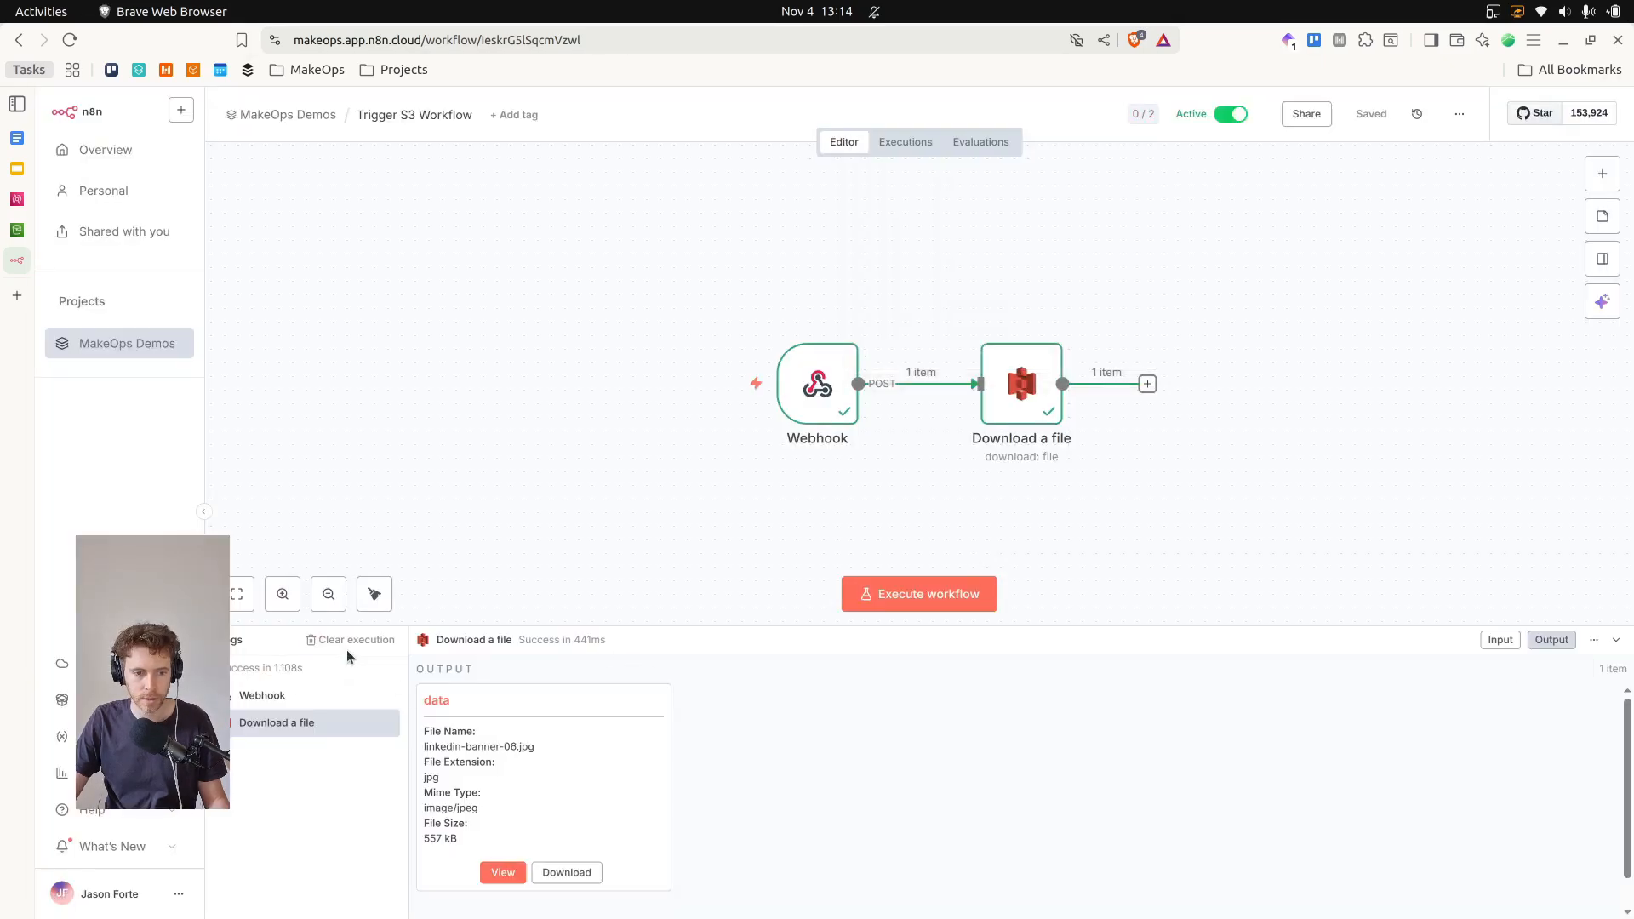
left_click(347, 652)
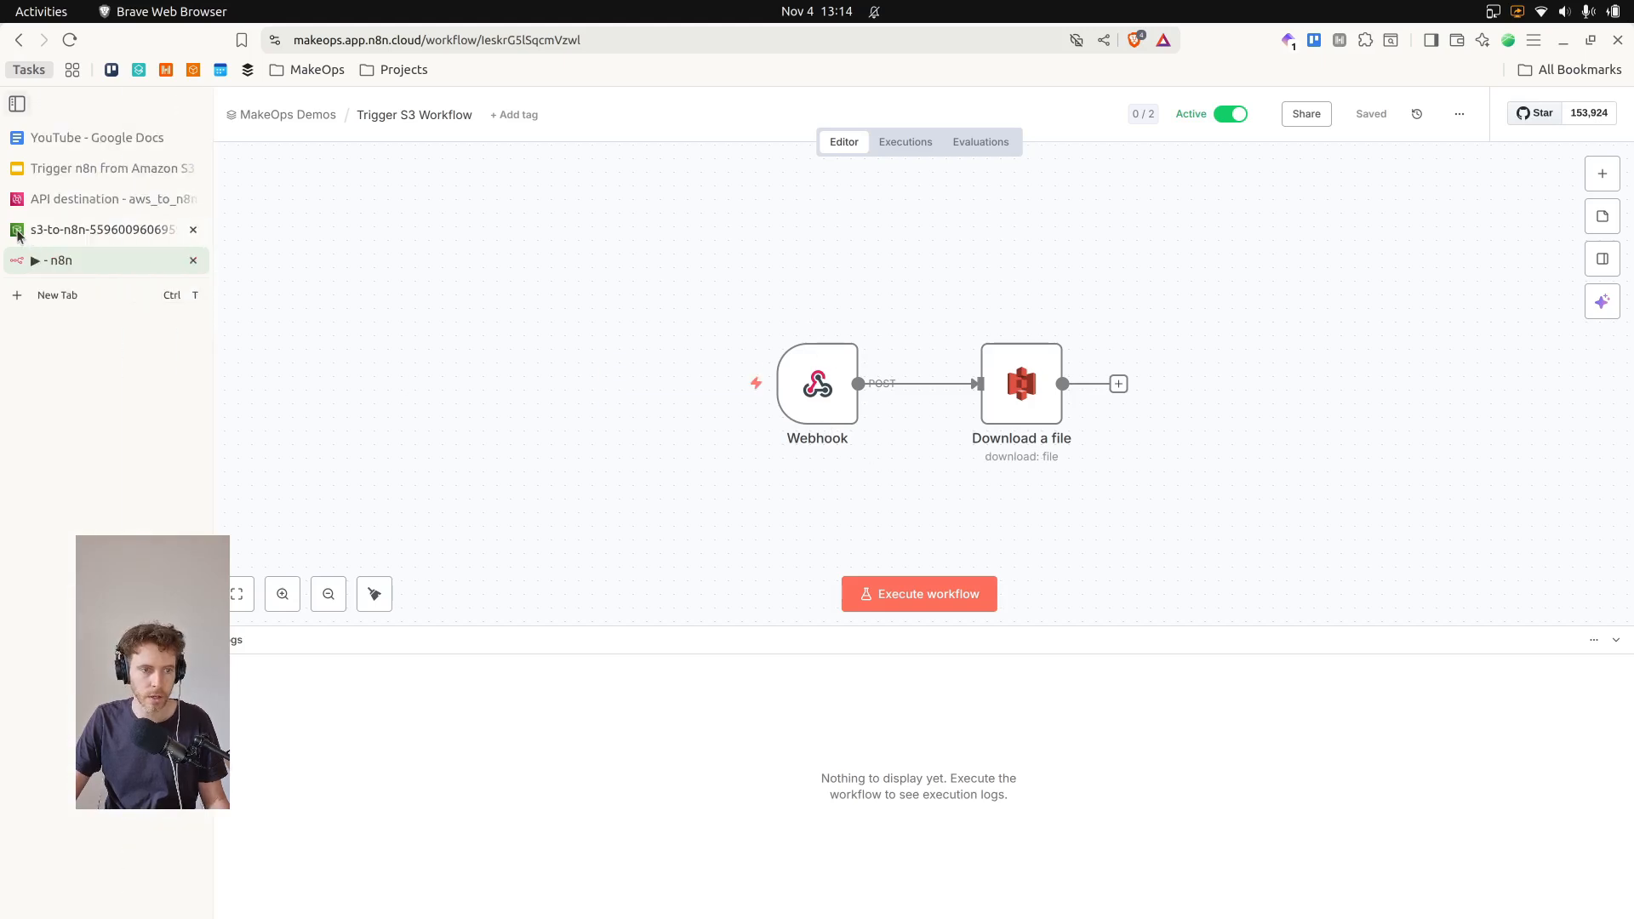
Switch to the s3-to-n8n bucket in Amazon S3 and upload linkedin-banner-05.jpg to it
left_click(38, 230)
left_click(1450, 306)
left_click(1361, 351)
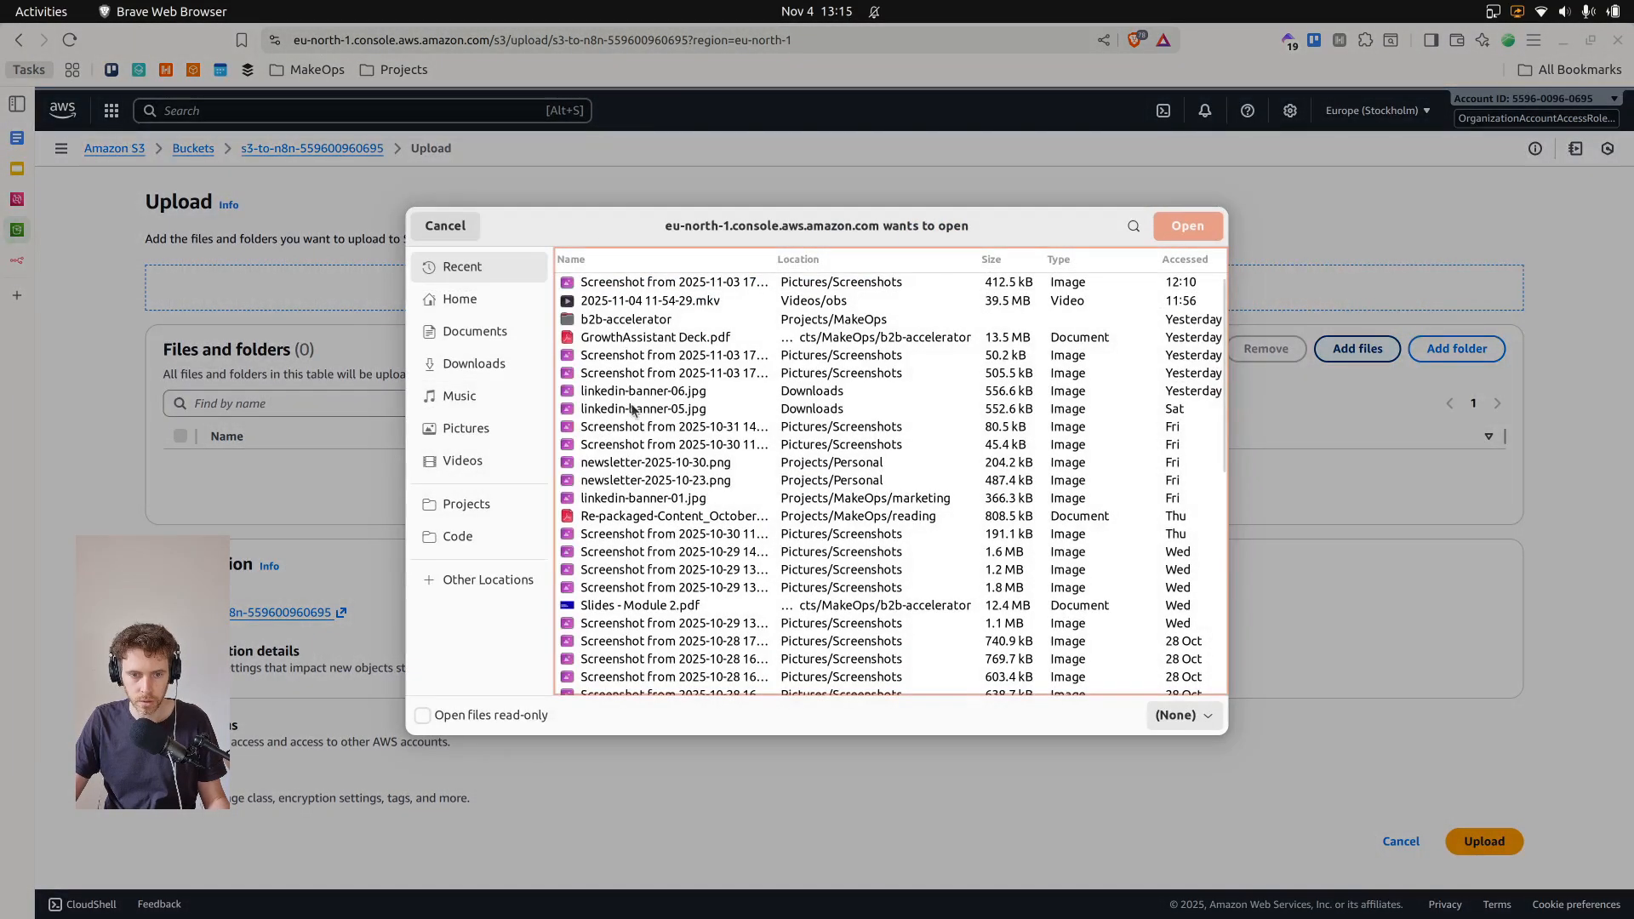
left_click(632, 410)
left_click(1189, 227)
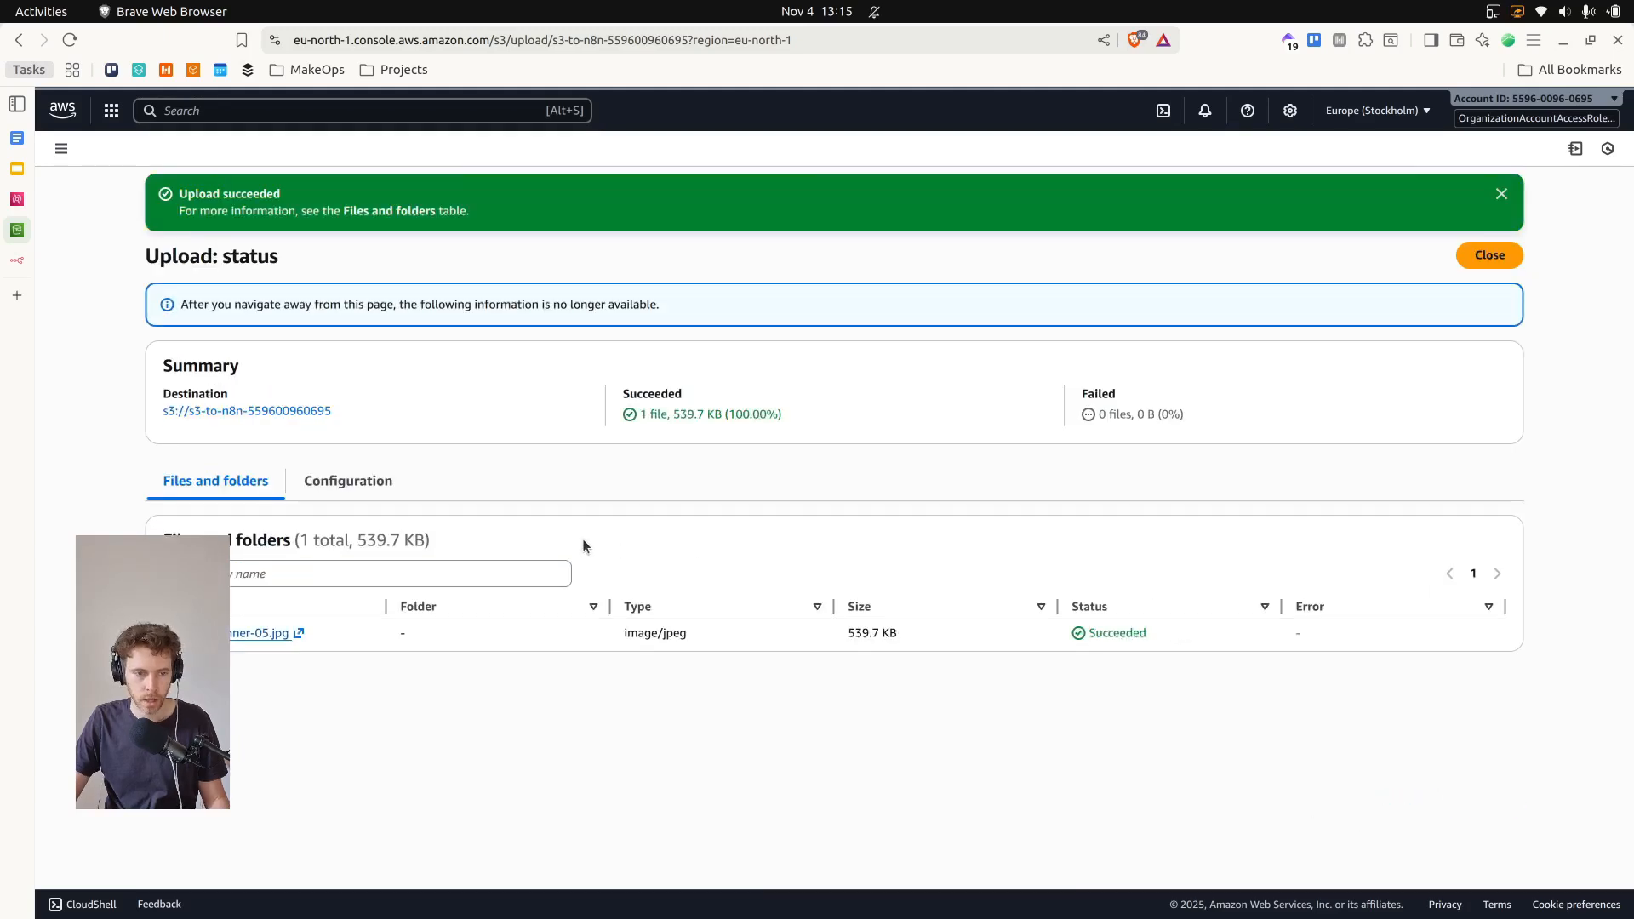
Return to n8n, open the workflow's latest production execution and view the image output by the Download a file node
left_click(26, 262)
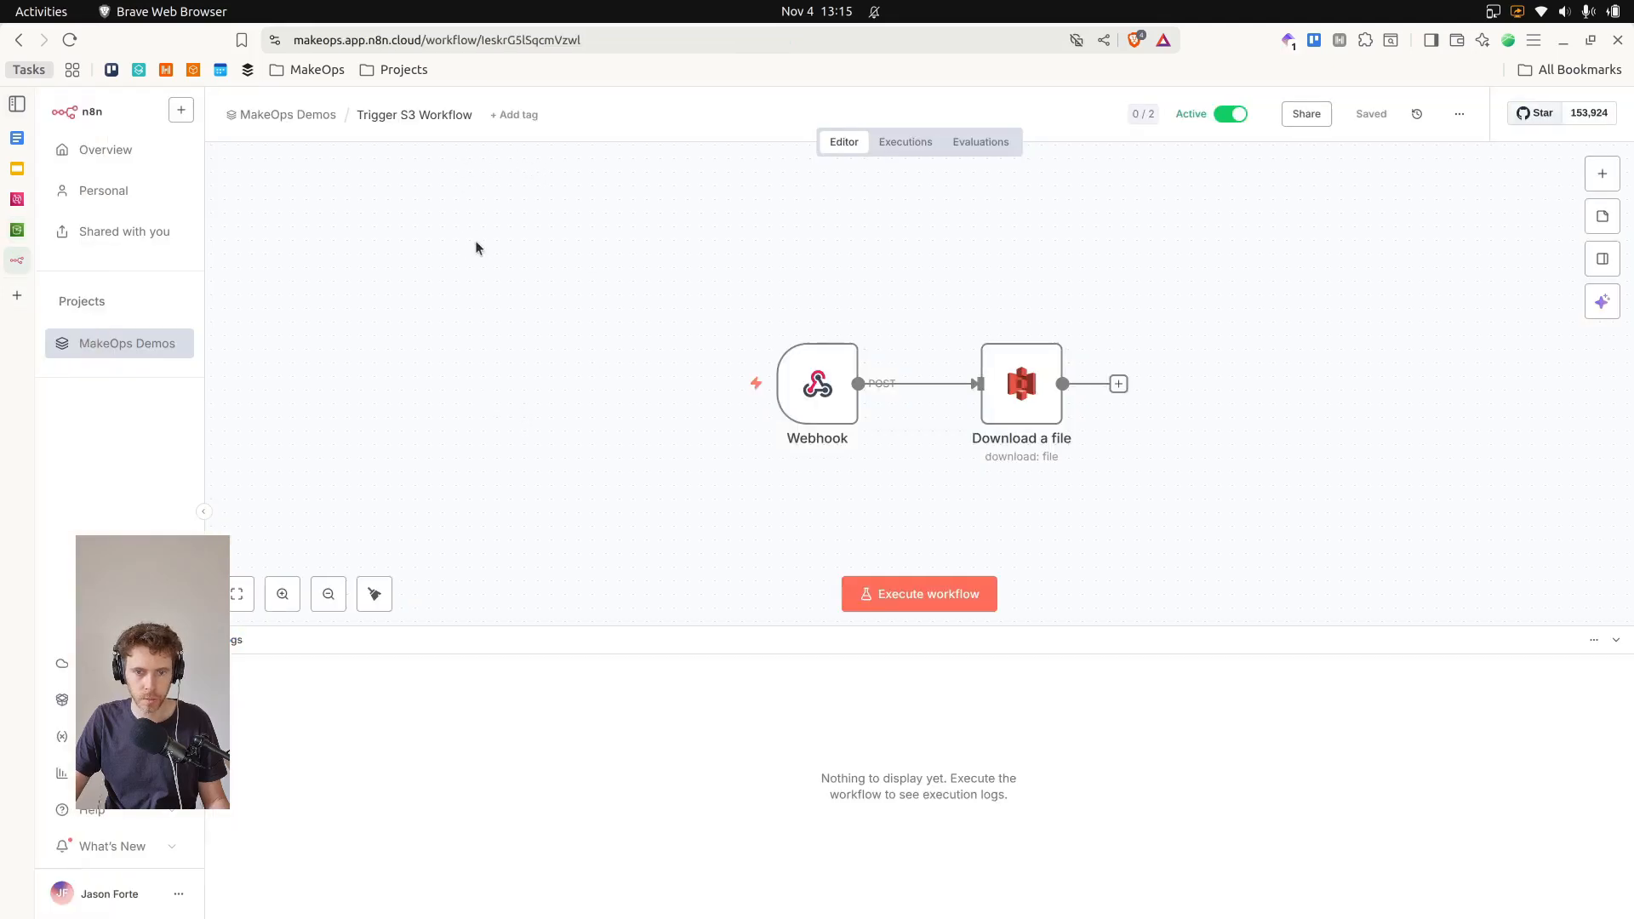
left_click(905, 145)
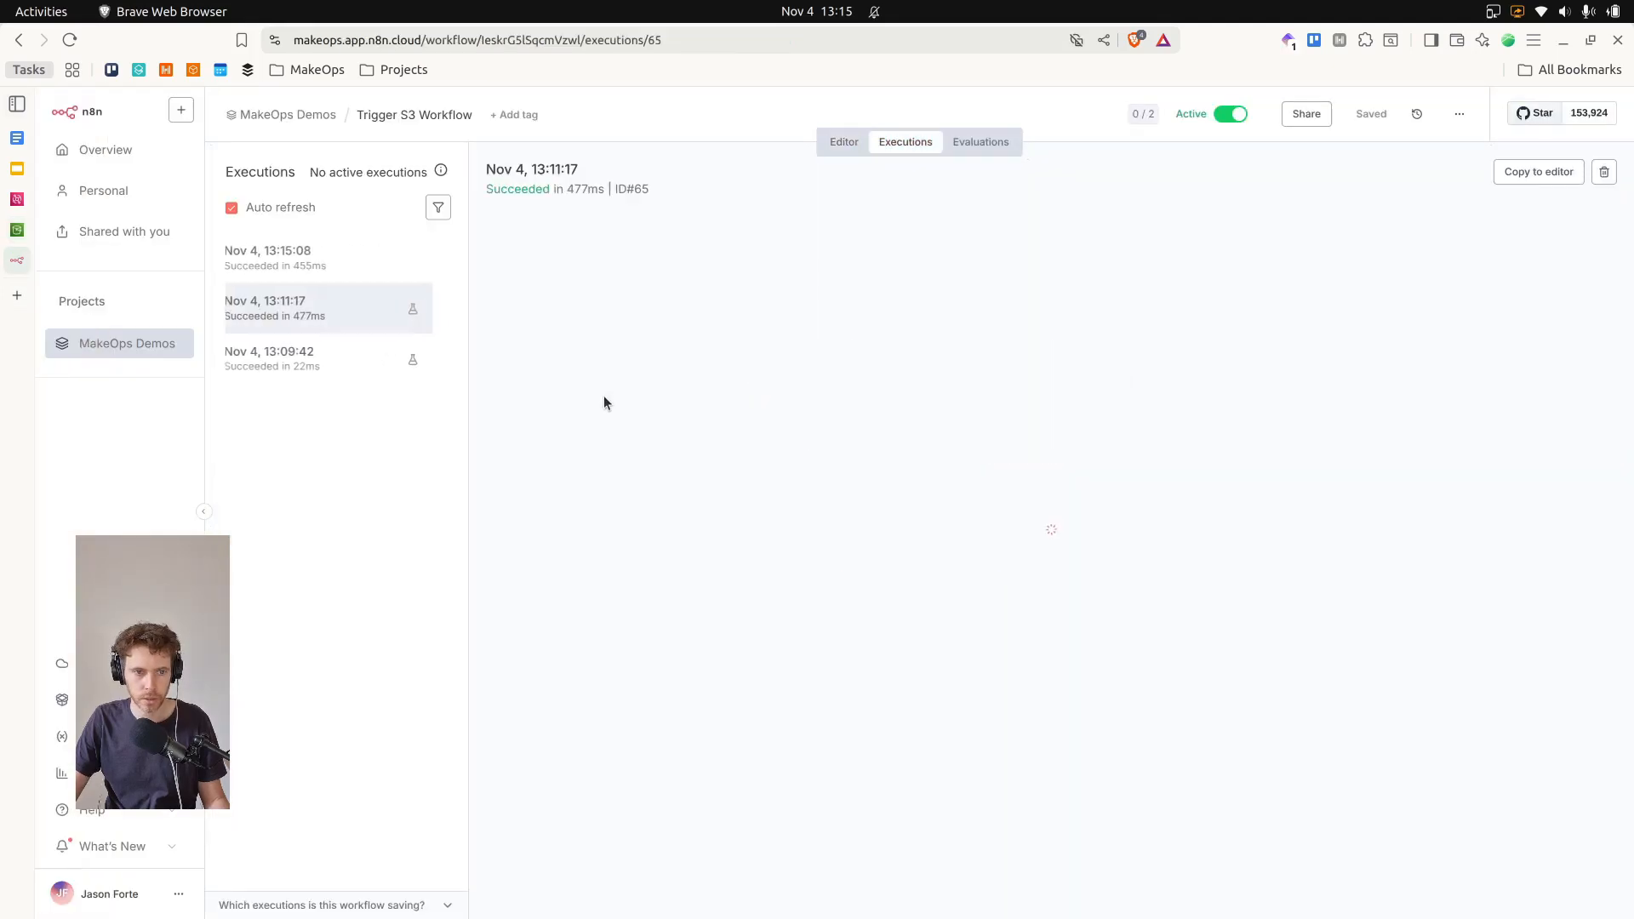
left_click(332, 269)
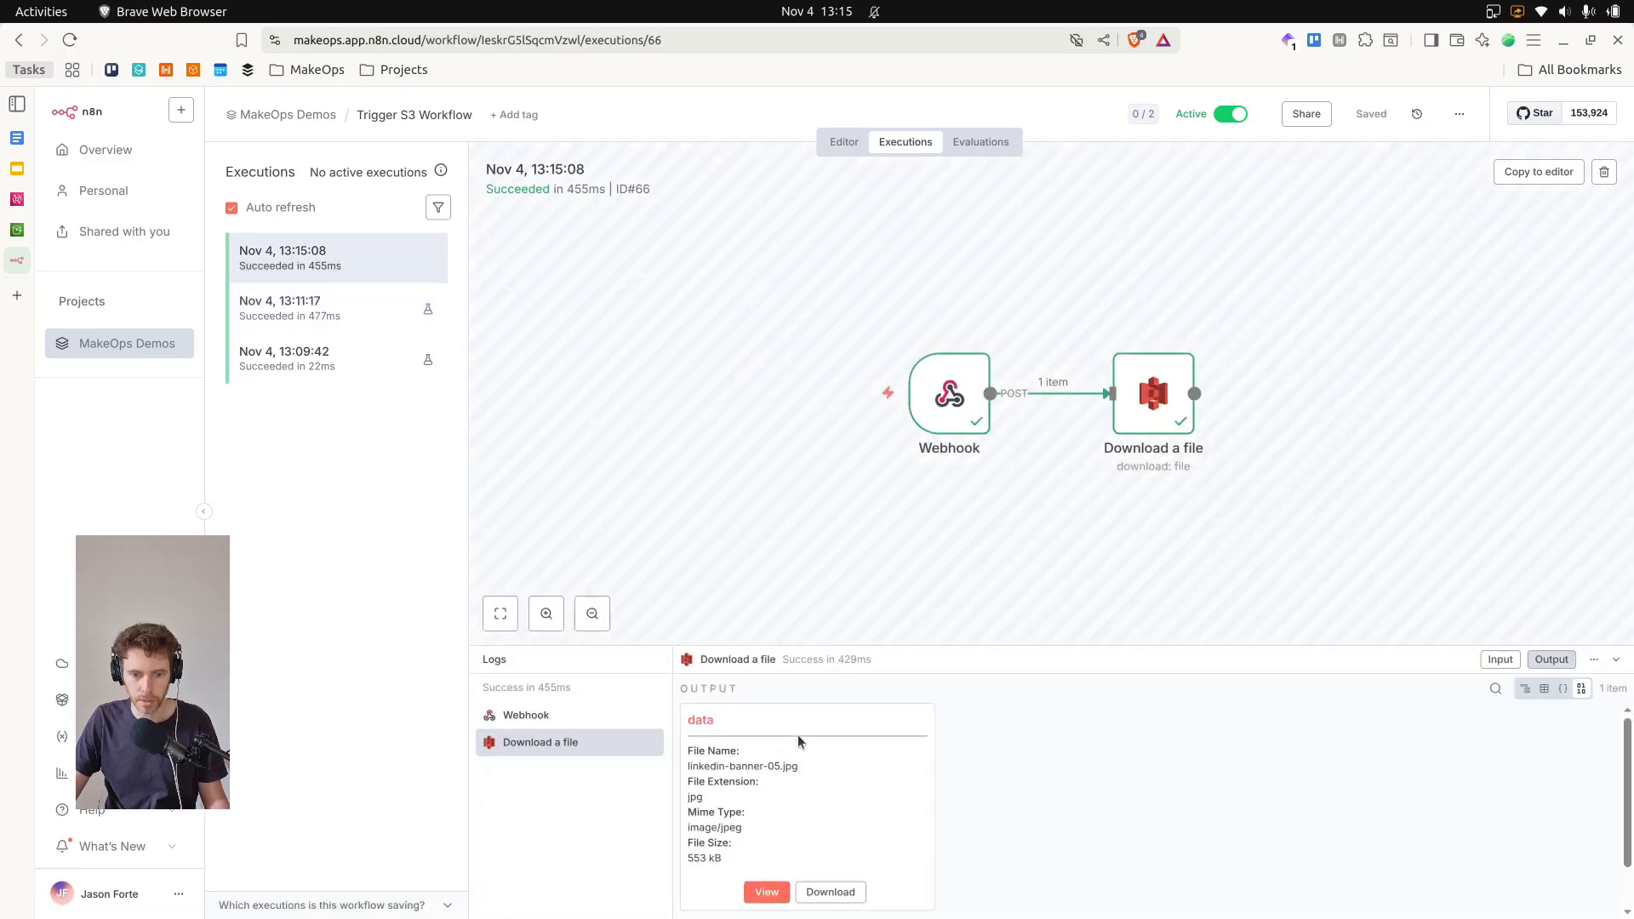
left_click(766, 892)
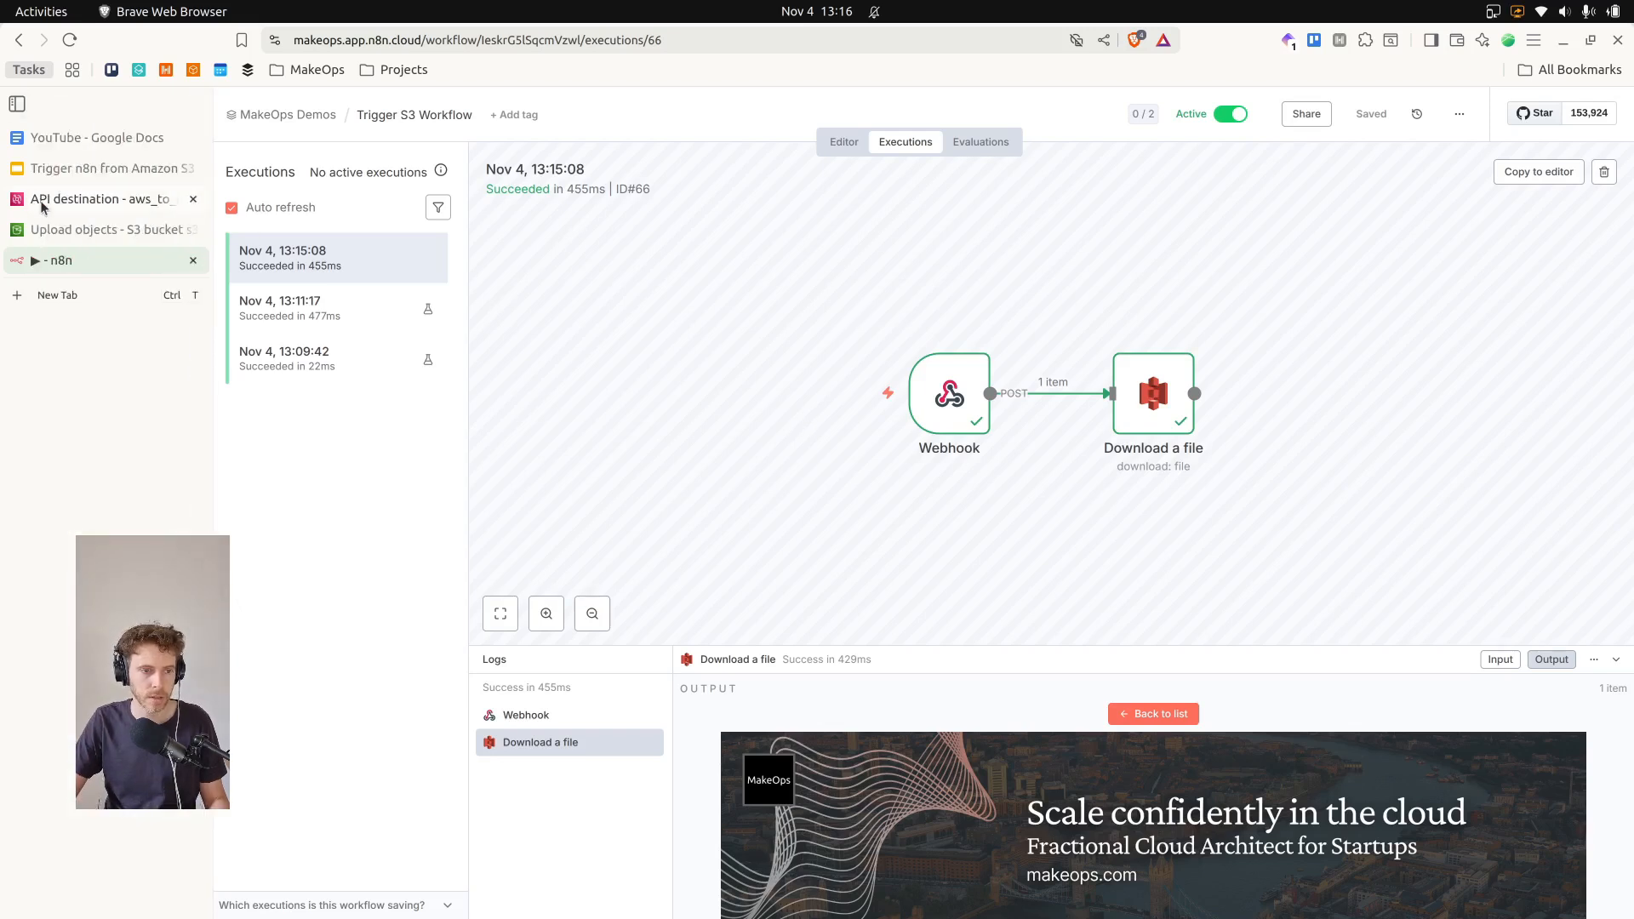
Switch to Amazon EventBridge and examine the default event bus's monitoring metrics, including successful invocation attempts
left_click(44, 204)
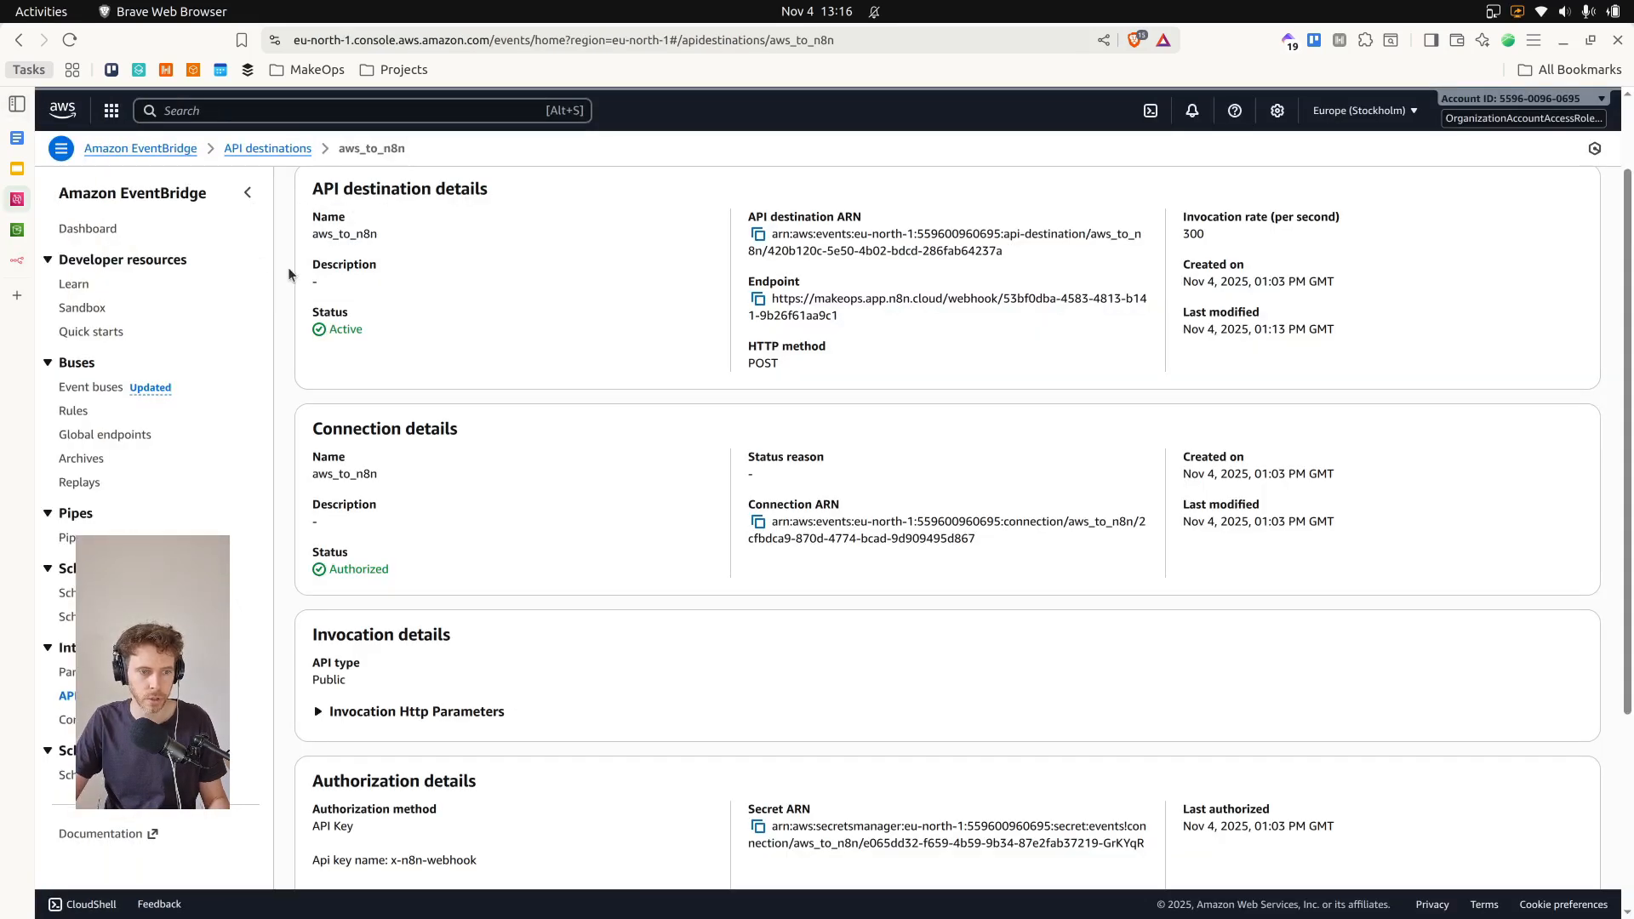
left_click(91, 390)
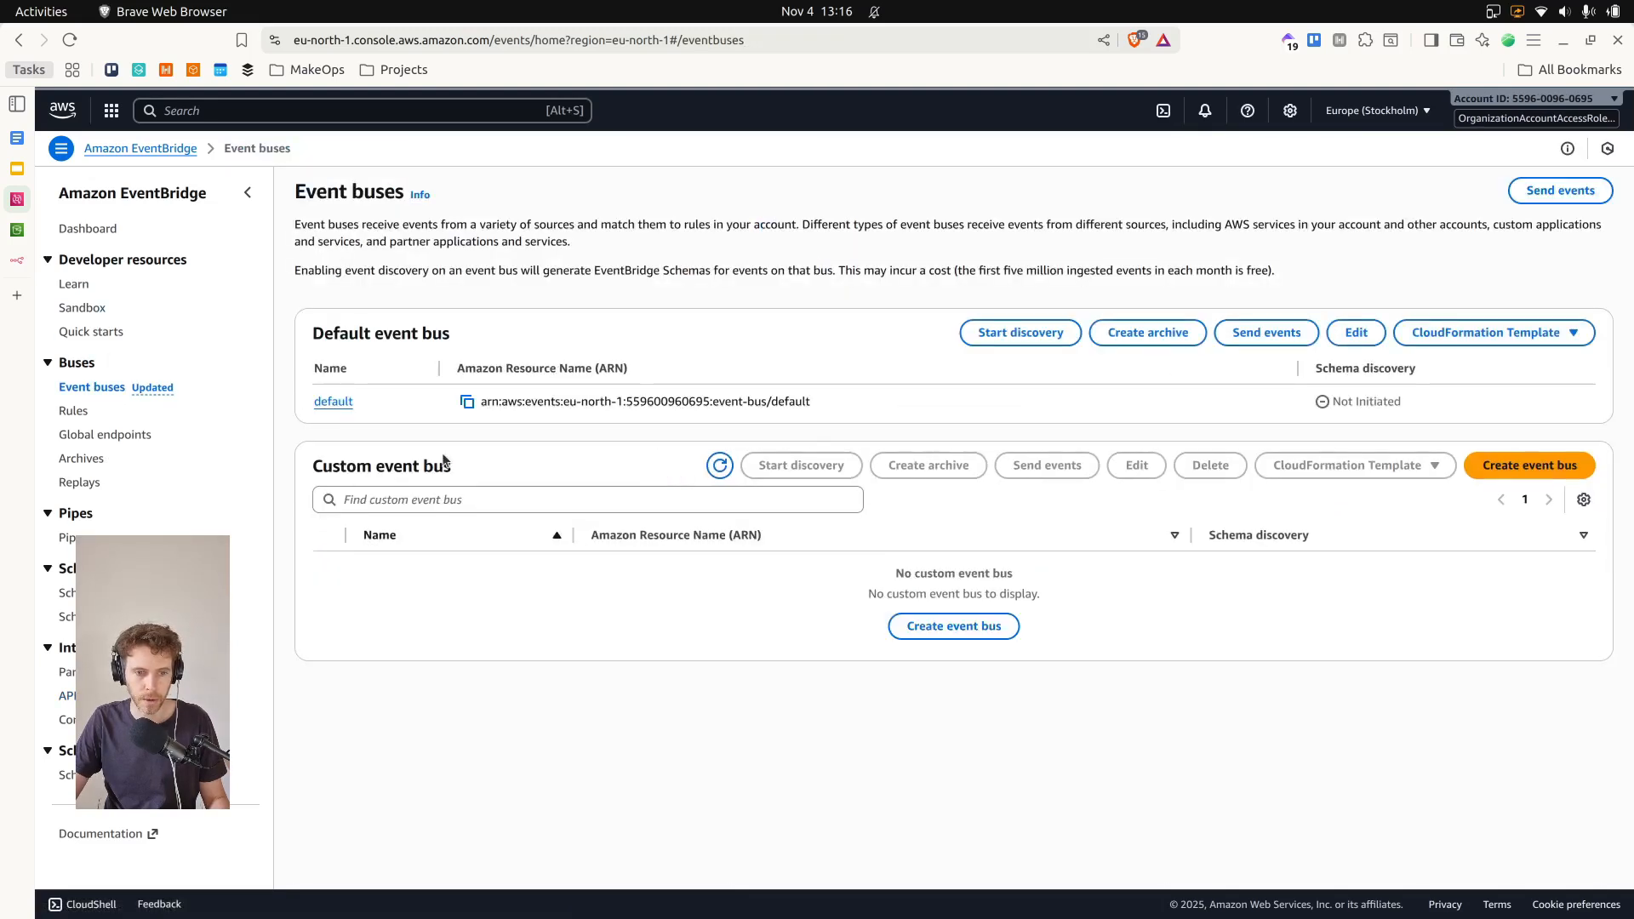
left_click(334, 401)
left_click(634, 438)
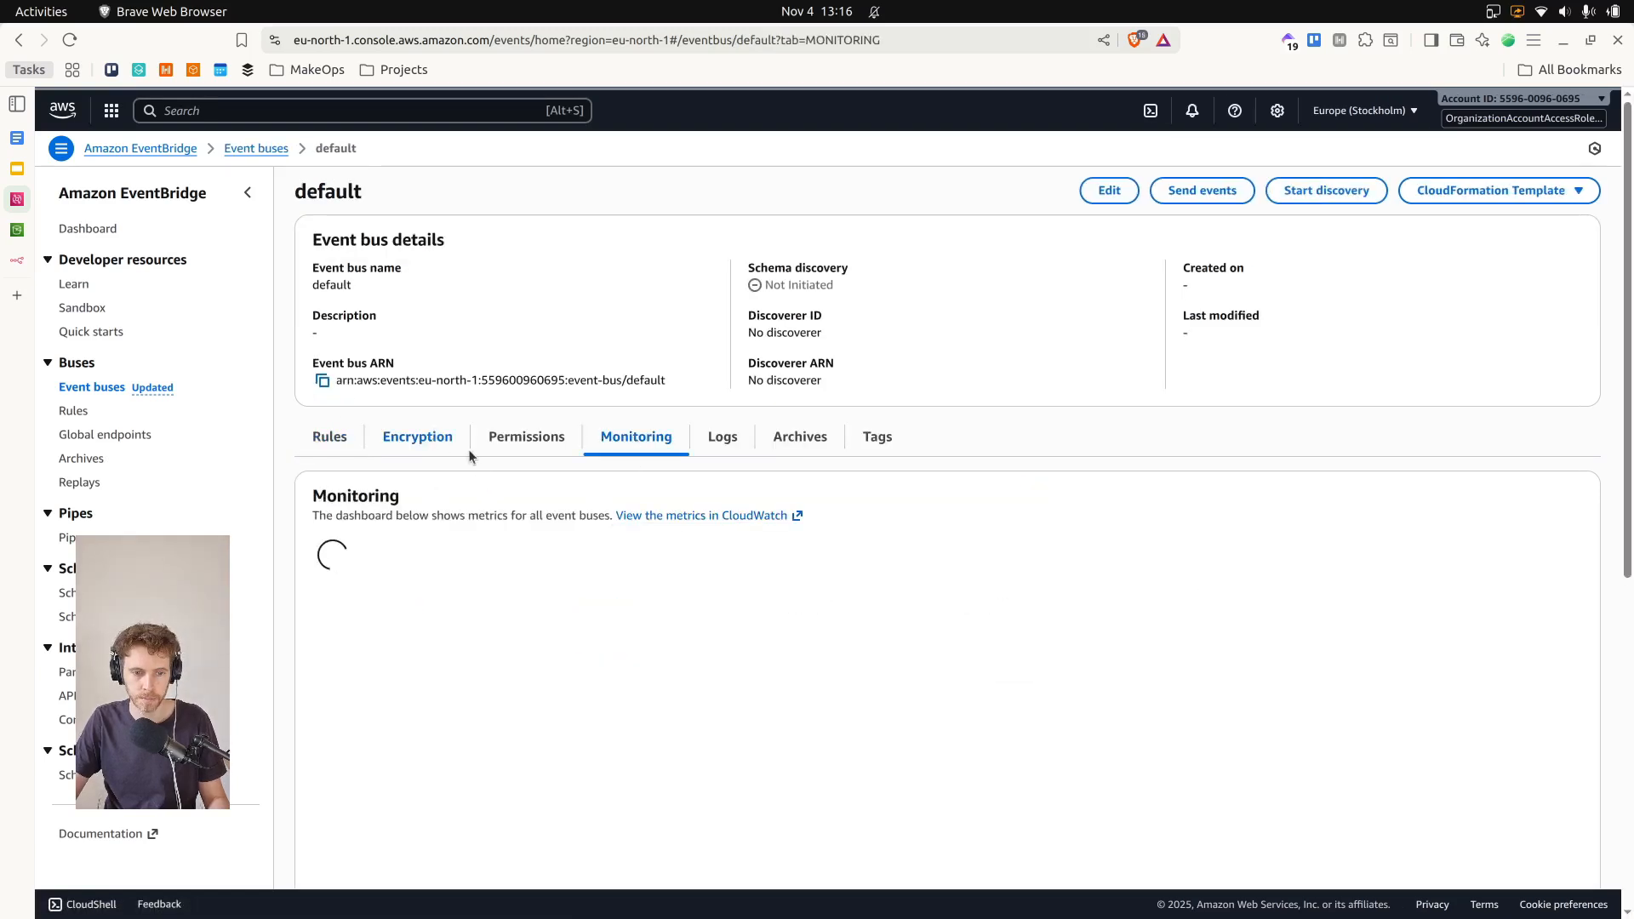
scroll(469, 457, "down", 10)
mouse_move(708, 660)
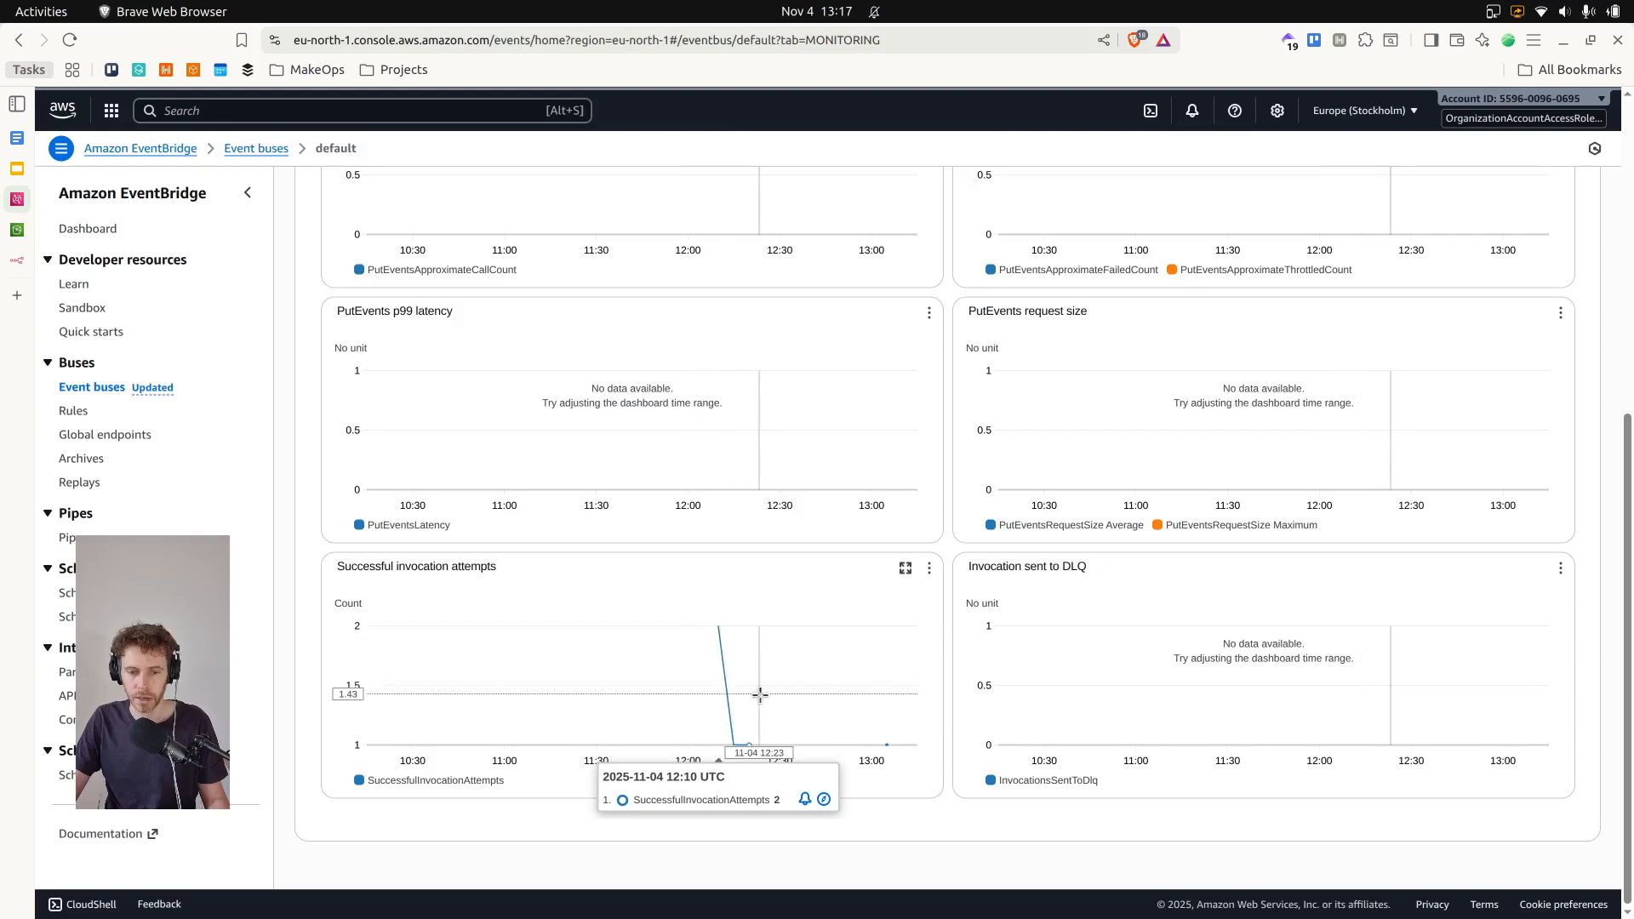
scroll(740, 711, "up", 6)
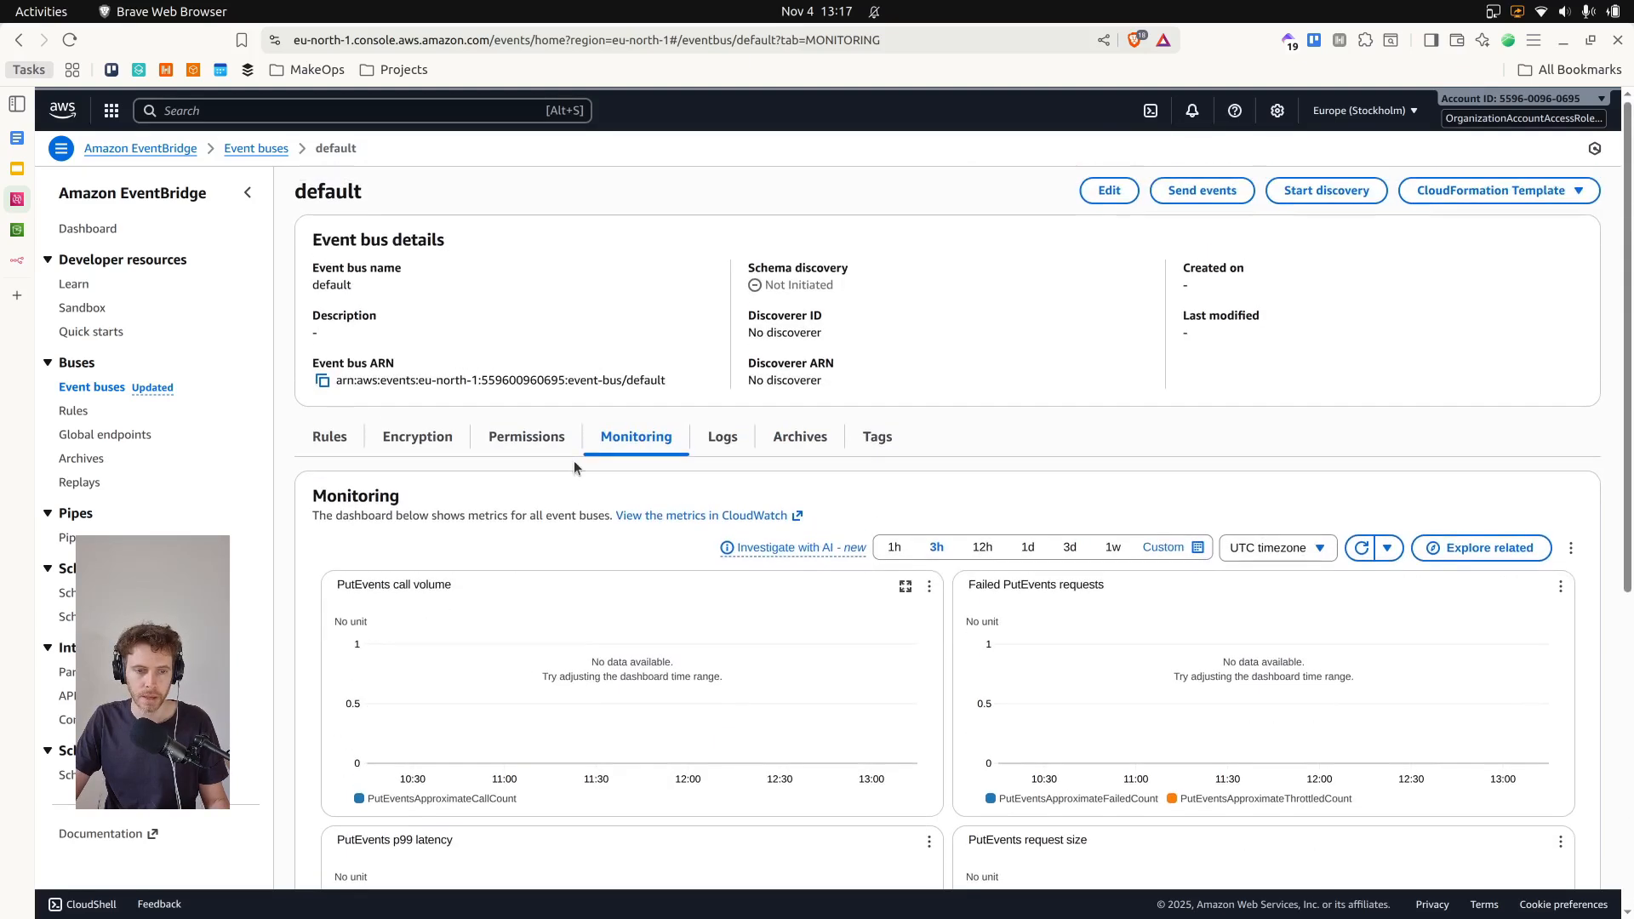
Show the s3-to-n8n-v2 rule's monitoring metrics for a 3h range, zoomed to about 13:04 to 13:12 on the Invocations graph
left_click(327, 439)
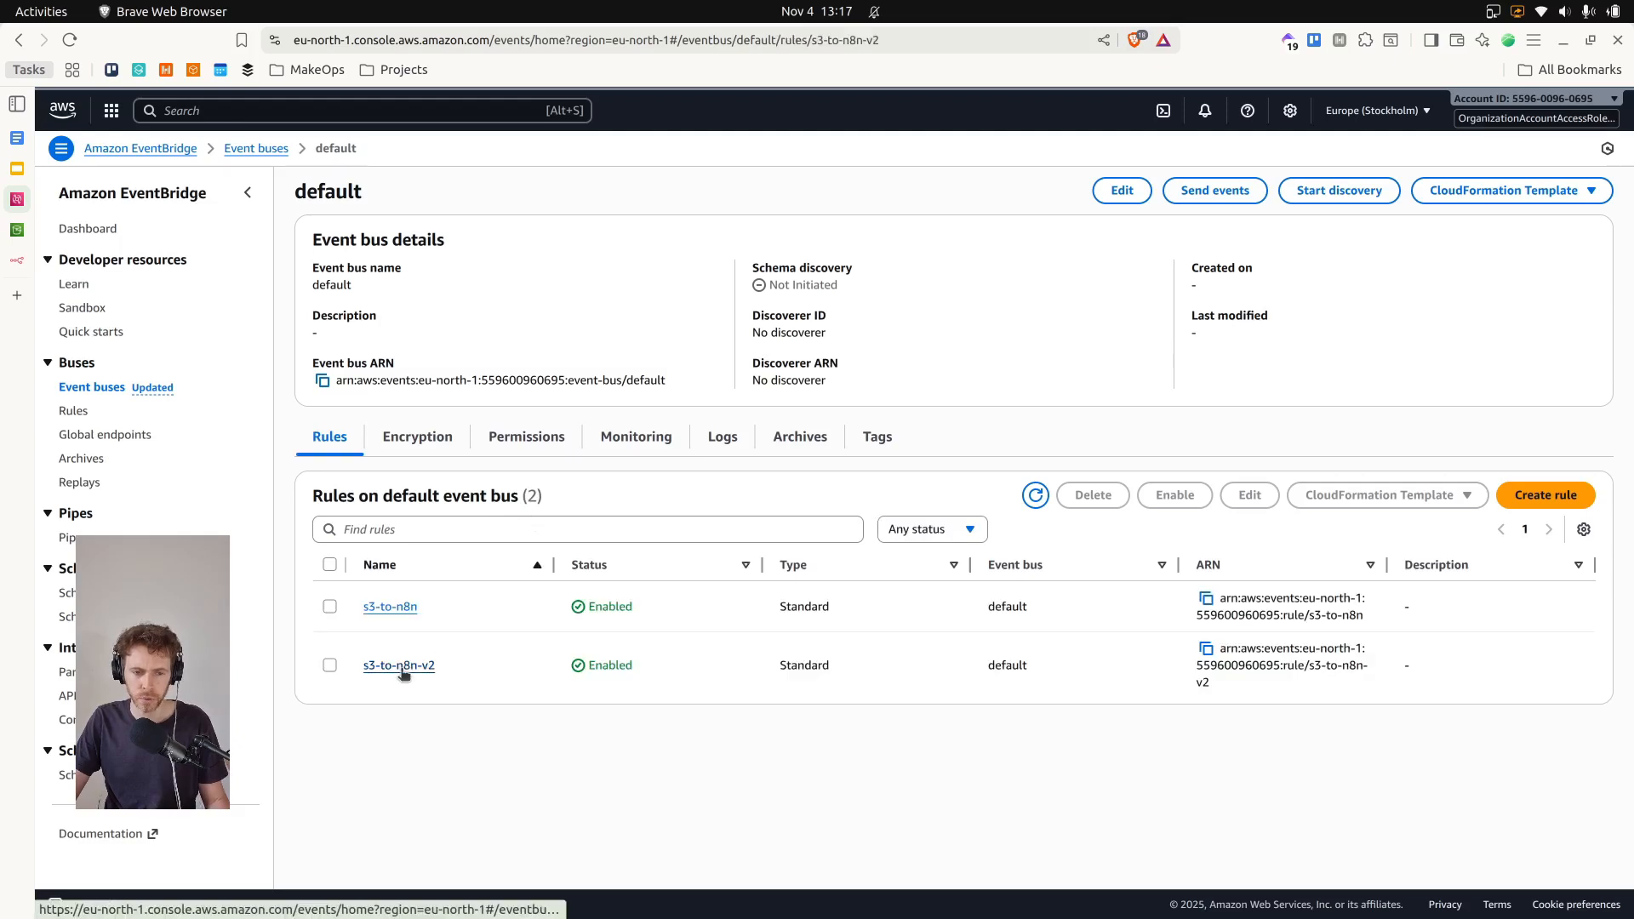
left_click(400, 670)
left_click(538, 425)
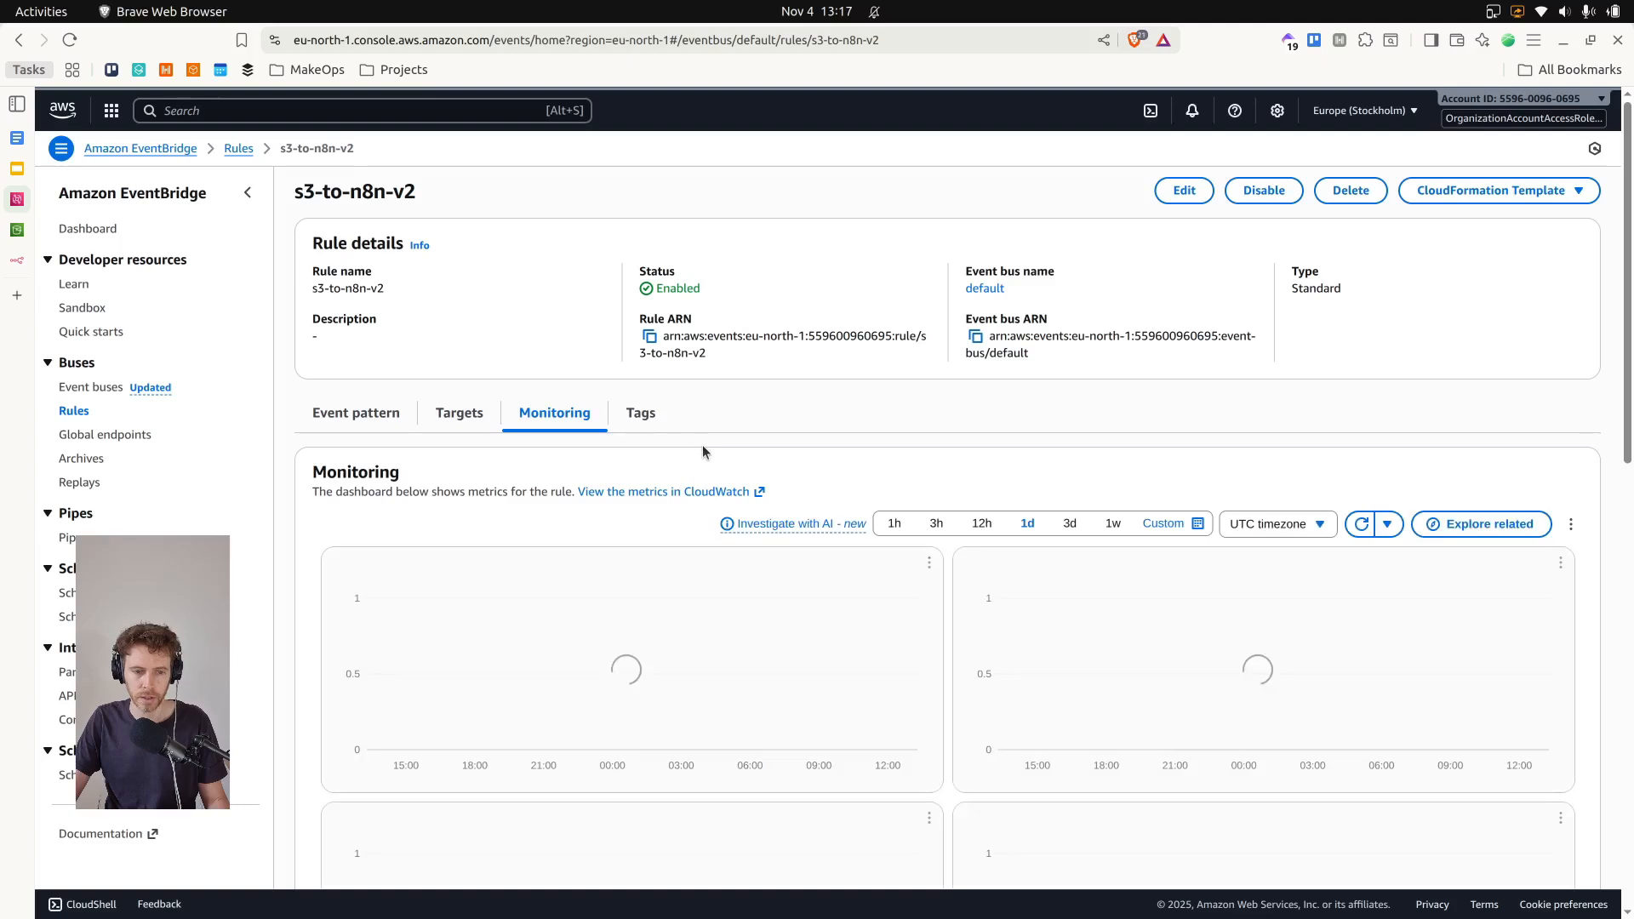
scroll(701, 441, "down", 3)
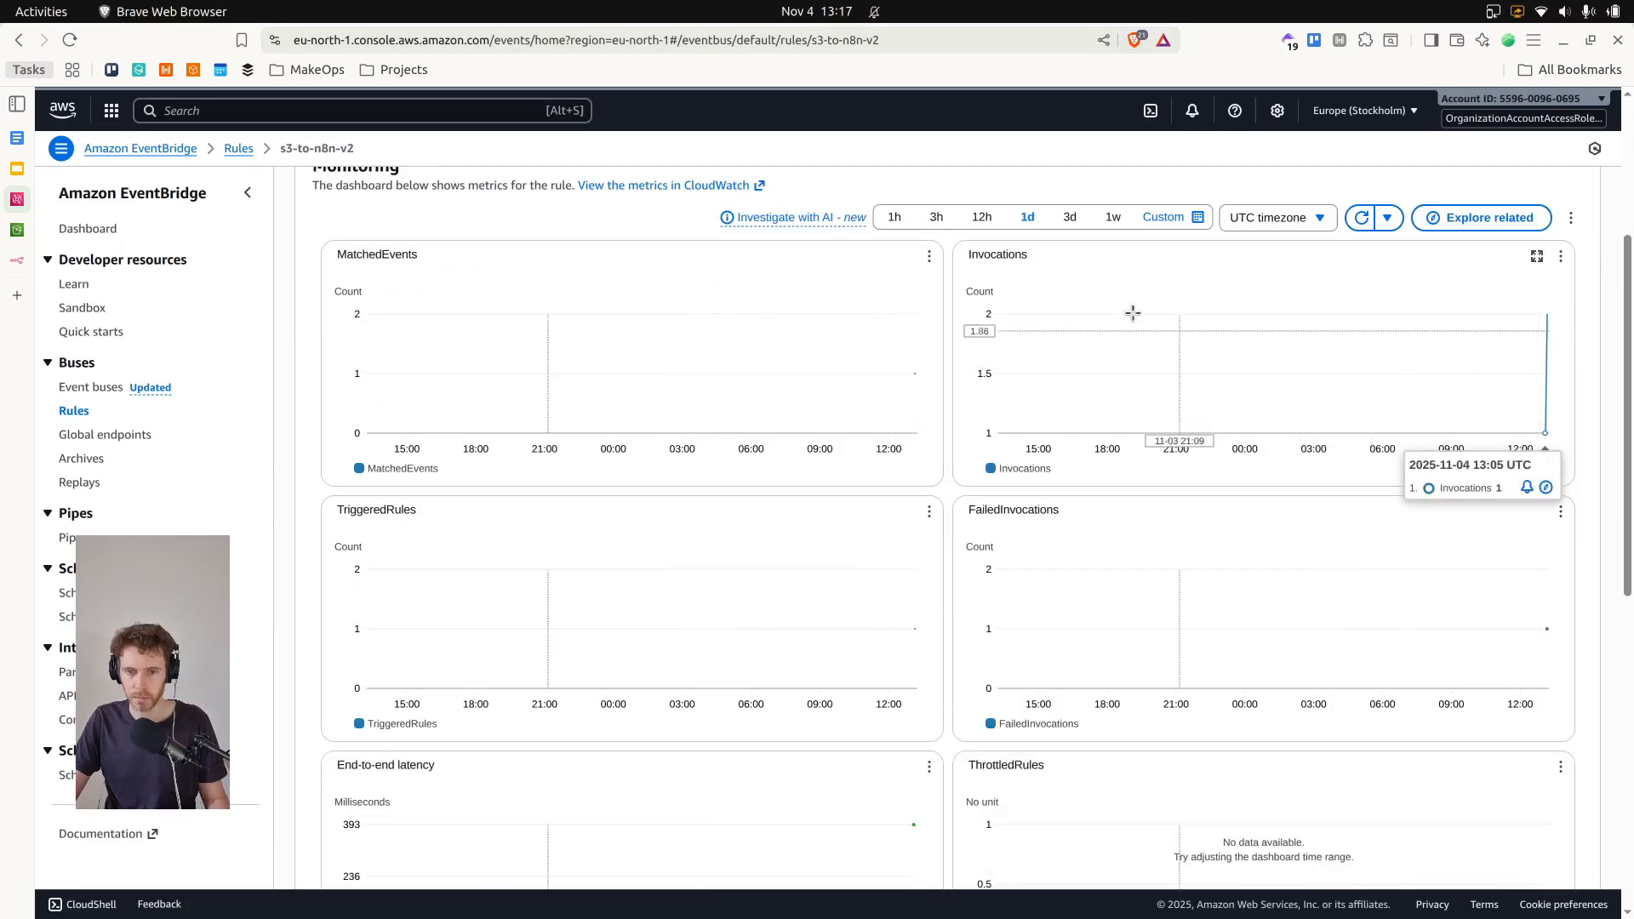
left_click(936, 218)
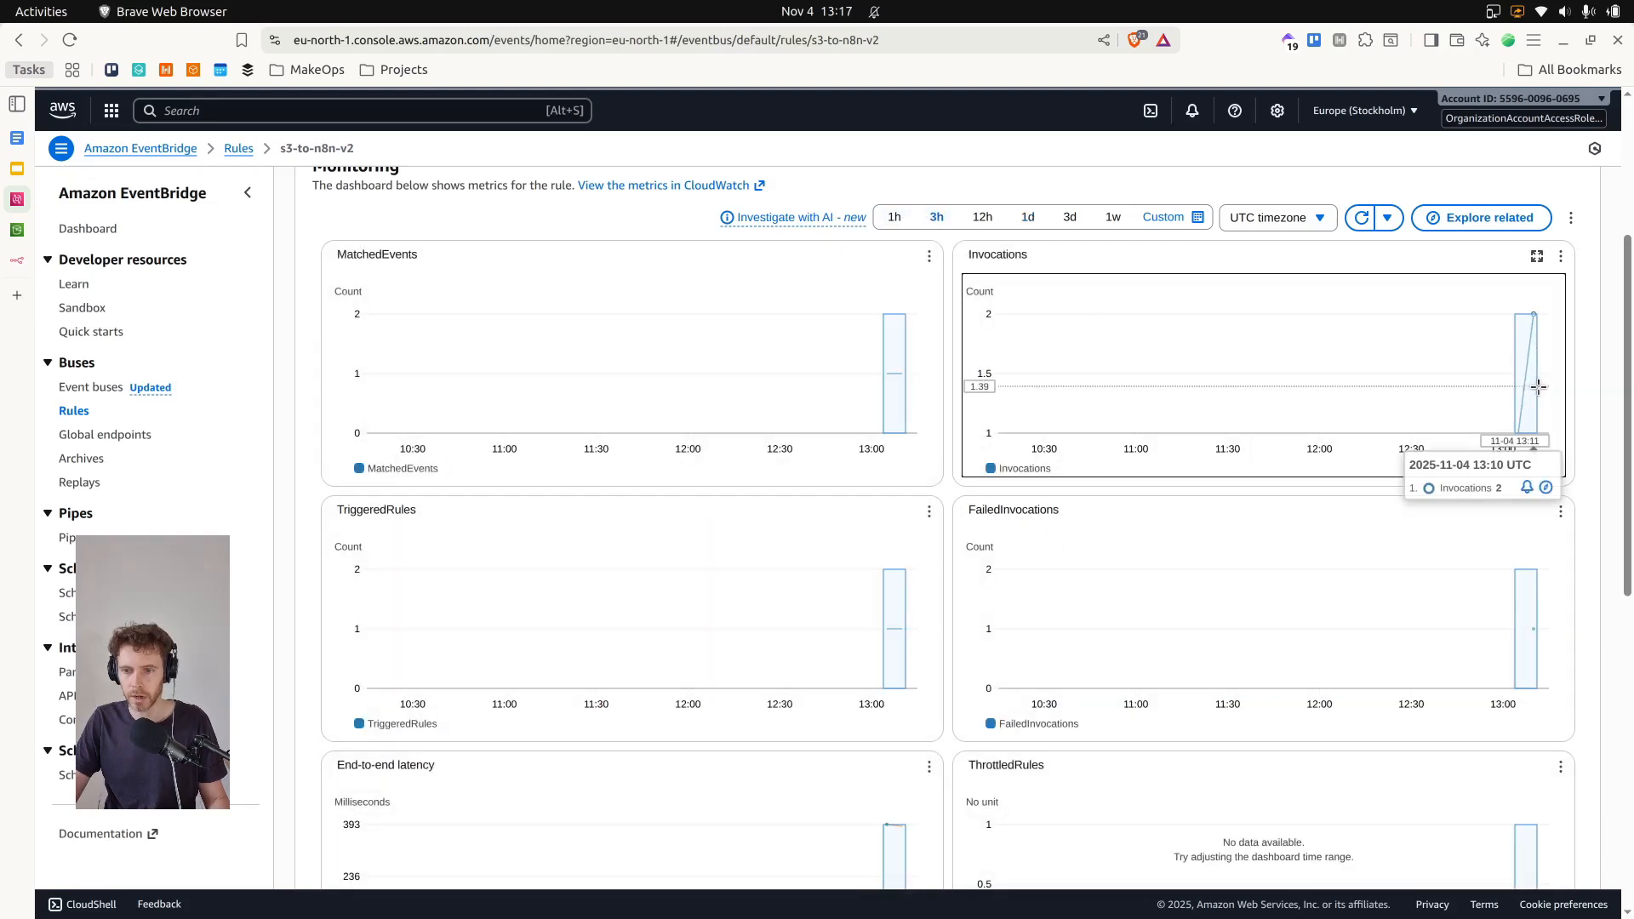
left_click_drag(1539, 385, 1515, 388)
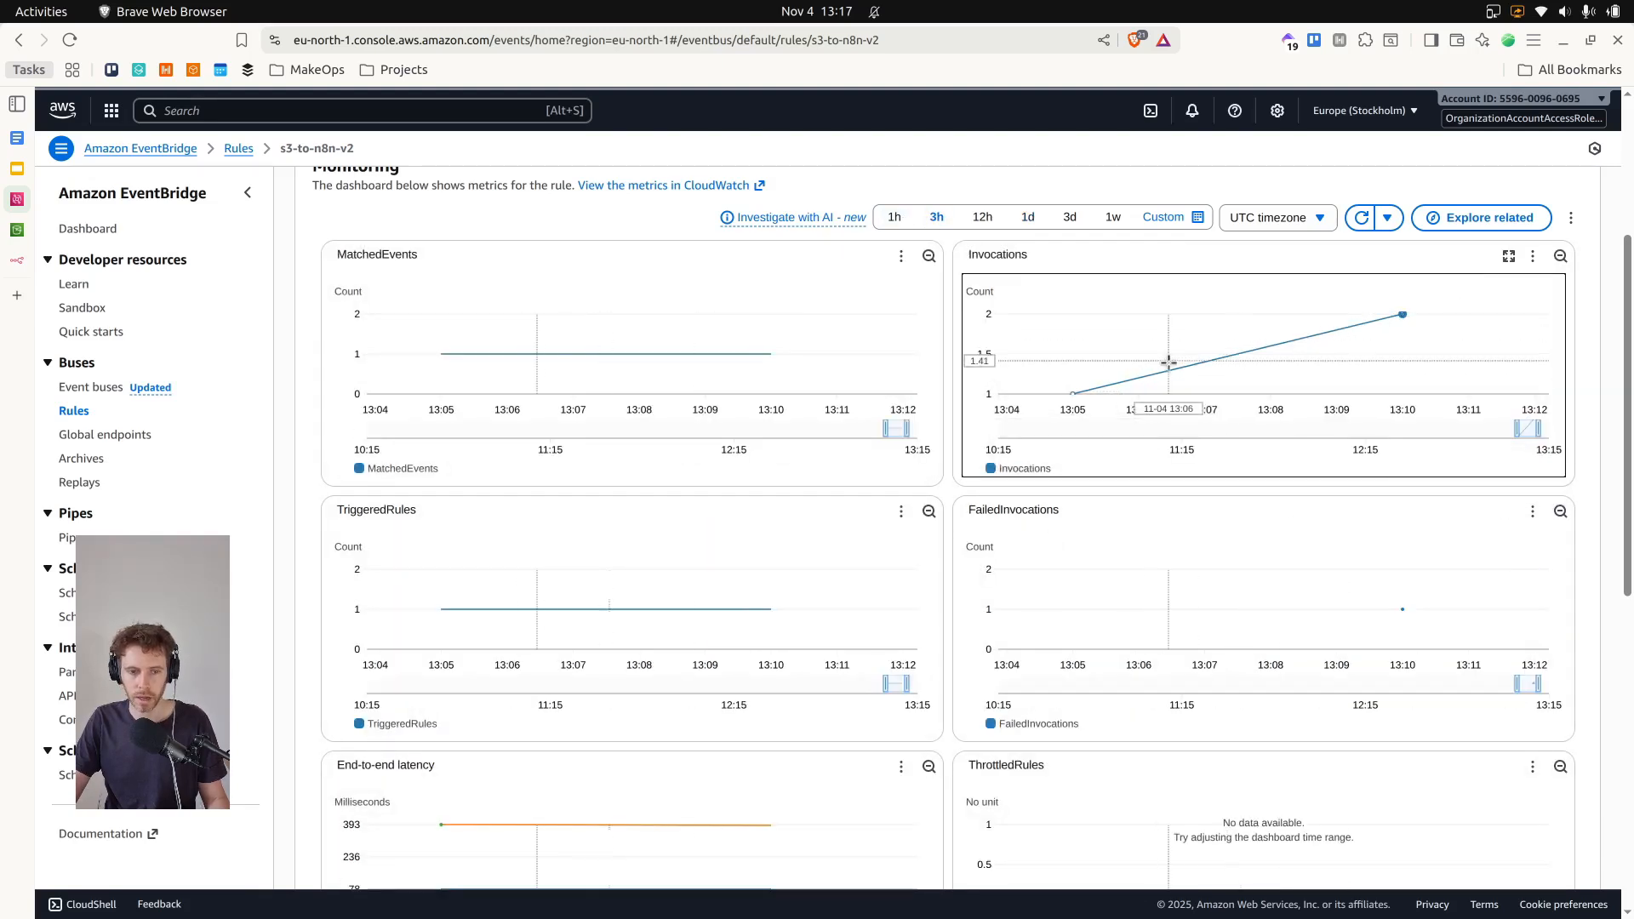
Examine the rule's remaining metric graphs, including failed invocations, end-to-end latency, throttled rules and dead-letter invocations
scroll(1537, 456, "down", 5)
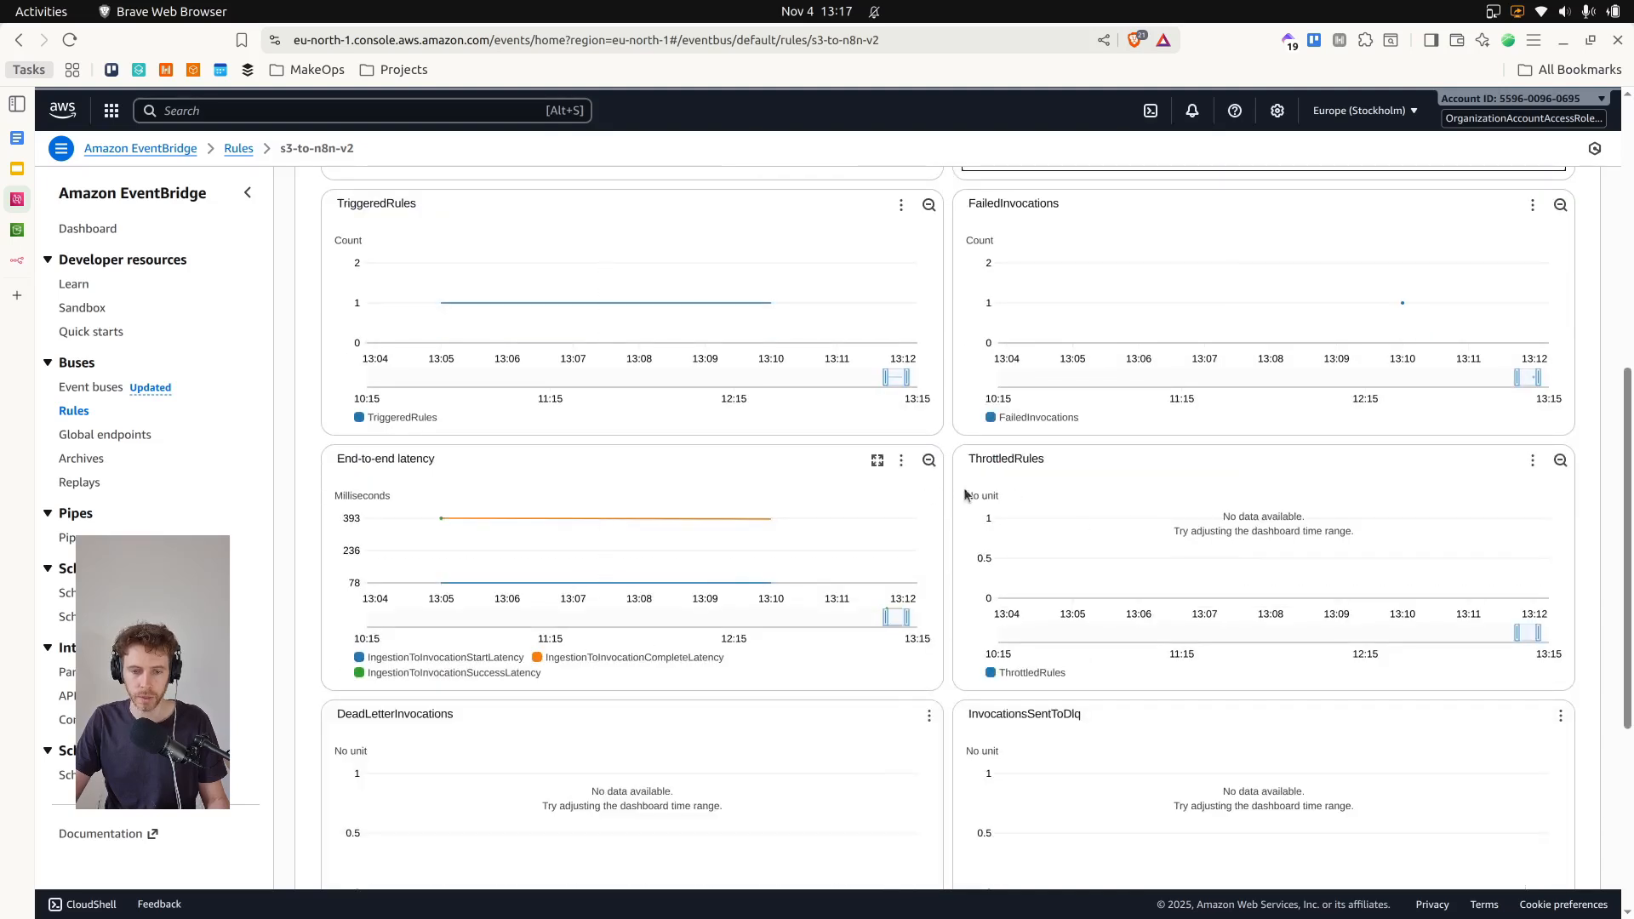
scroll(1039, 657, "down", 3)
scroll(723, 468, "up", 3)
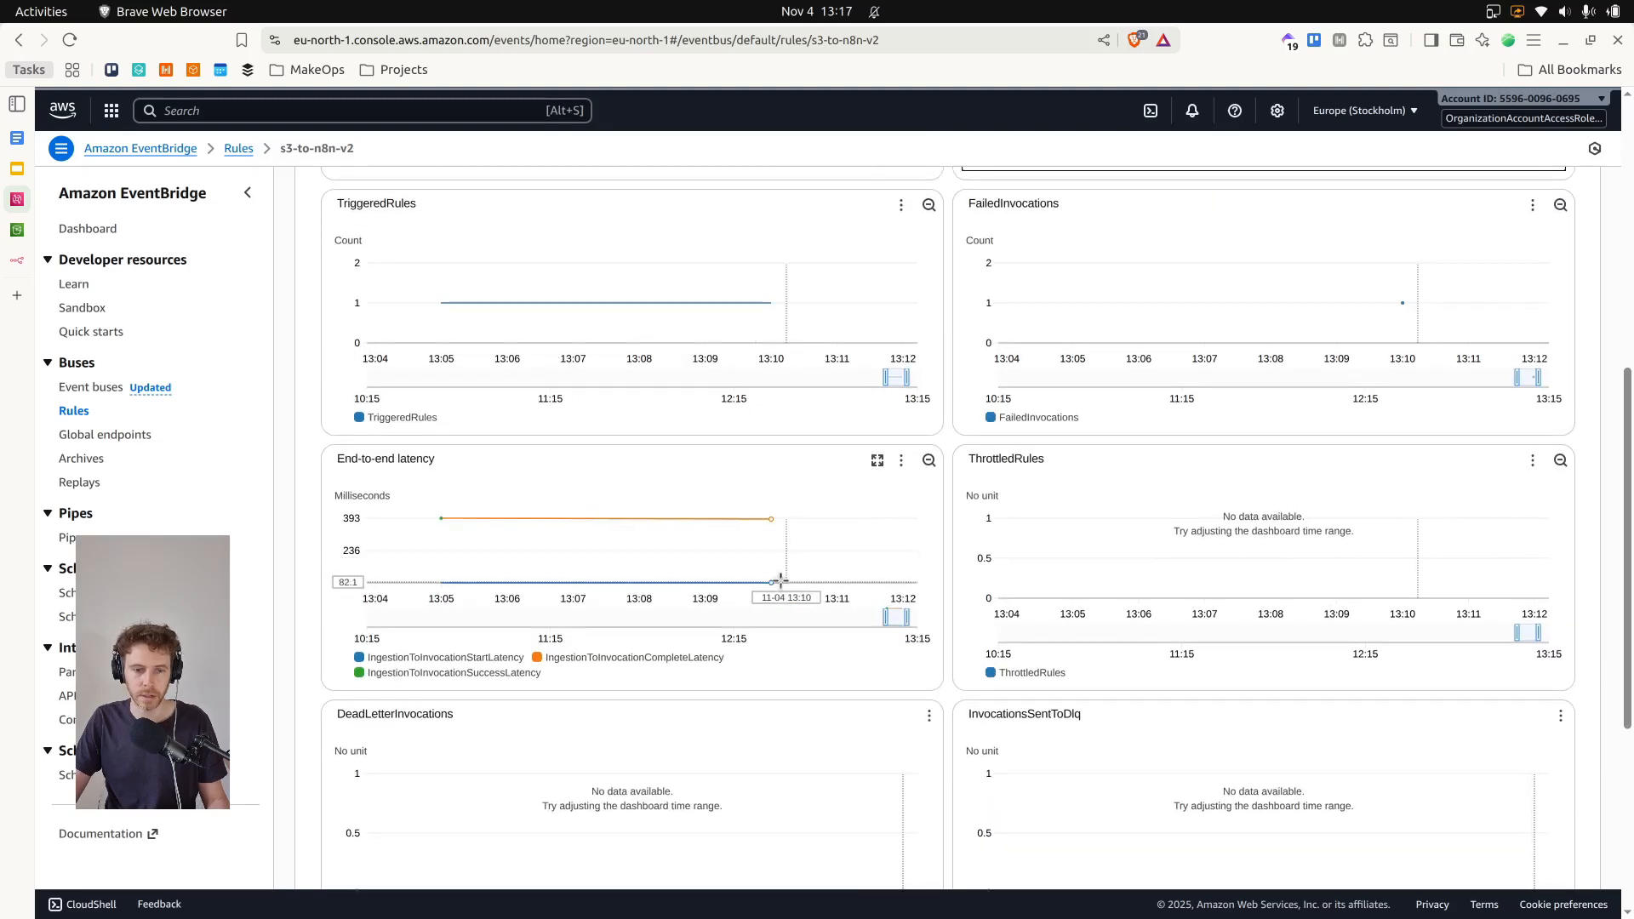
scroll(846, 587, "down", 4)
scroll(1033, 634, "up", 9)
scroll(1033, 635, "up", 4)
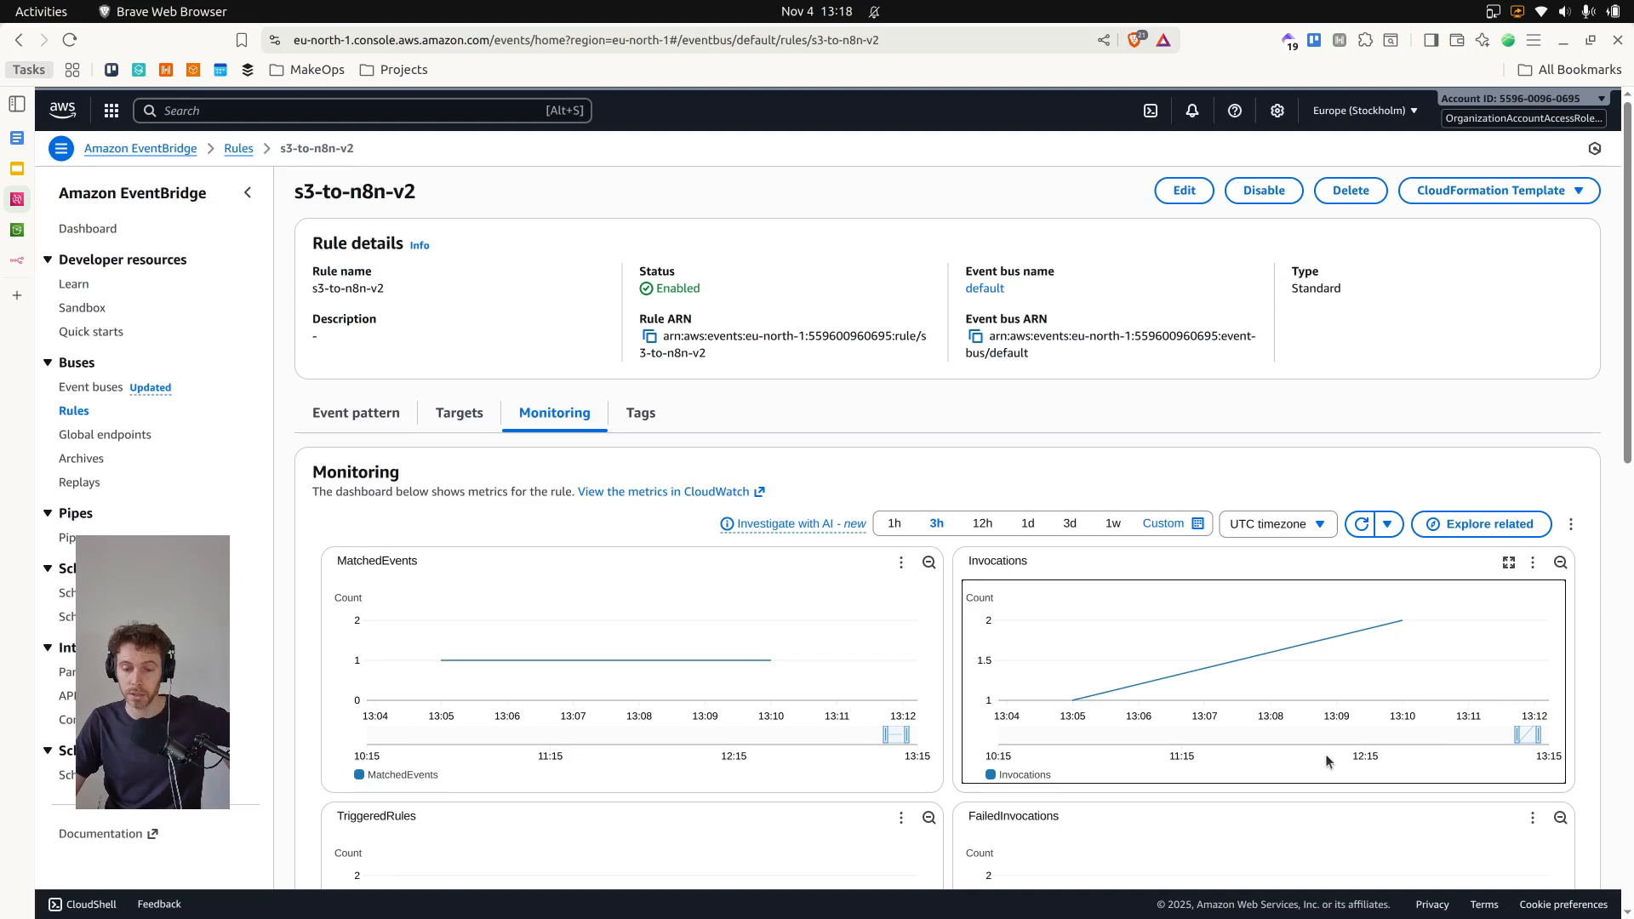
mouse_move(1269, 662)
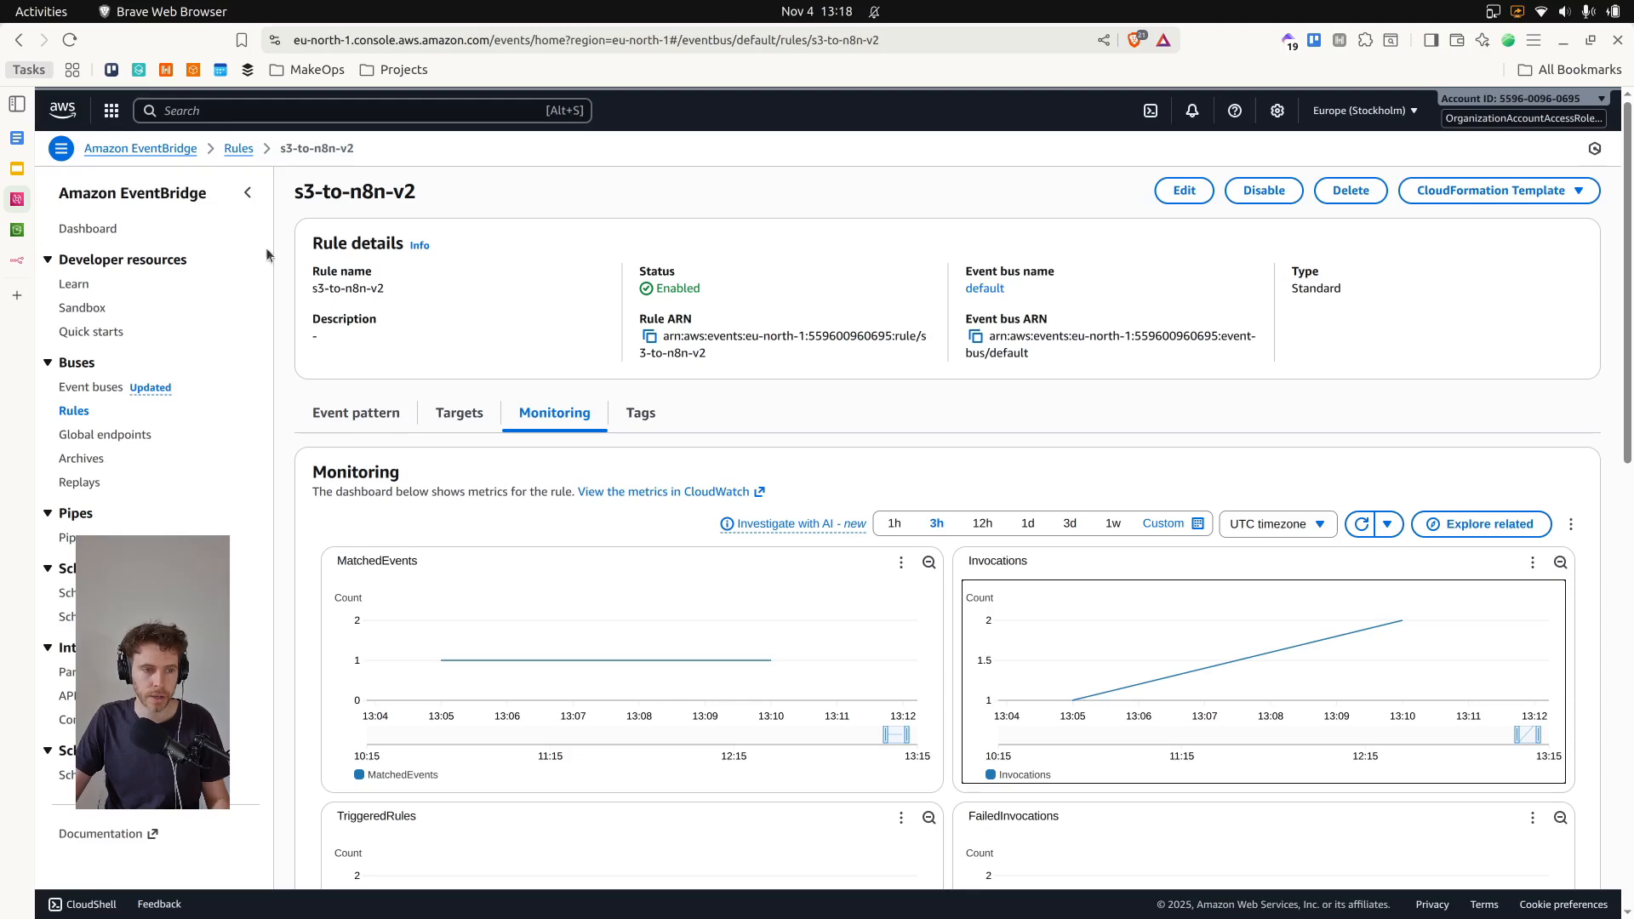
Return to the n8n workflow editor and archive the Trigger S3 Workflow
mouse_move(17, 244)
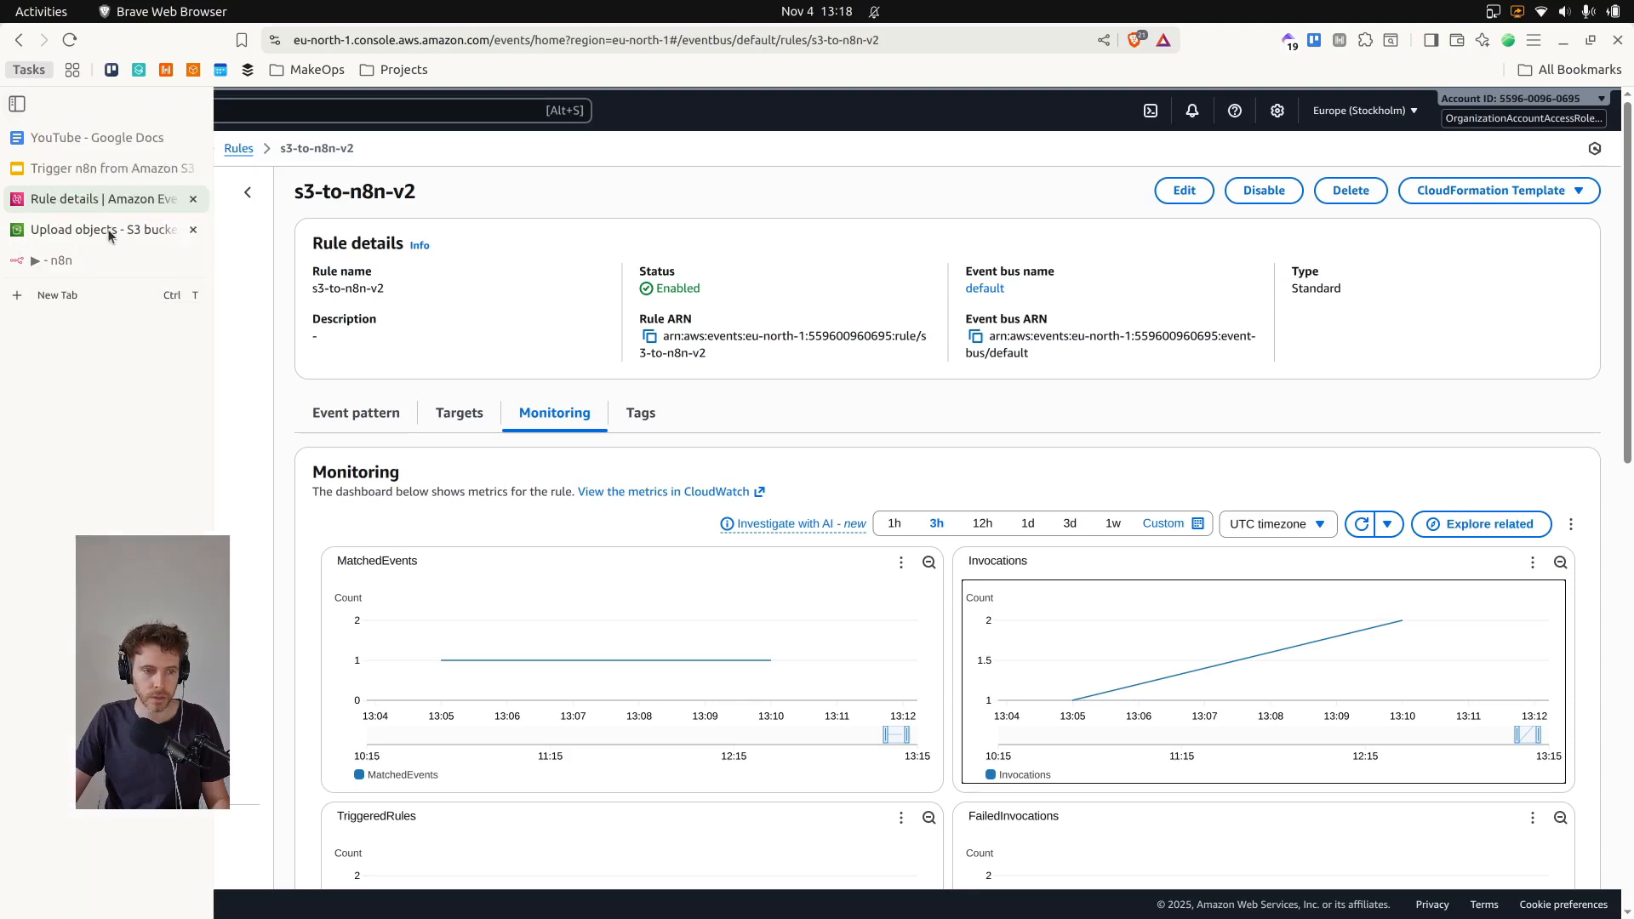
left_click(85, 265)
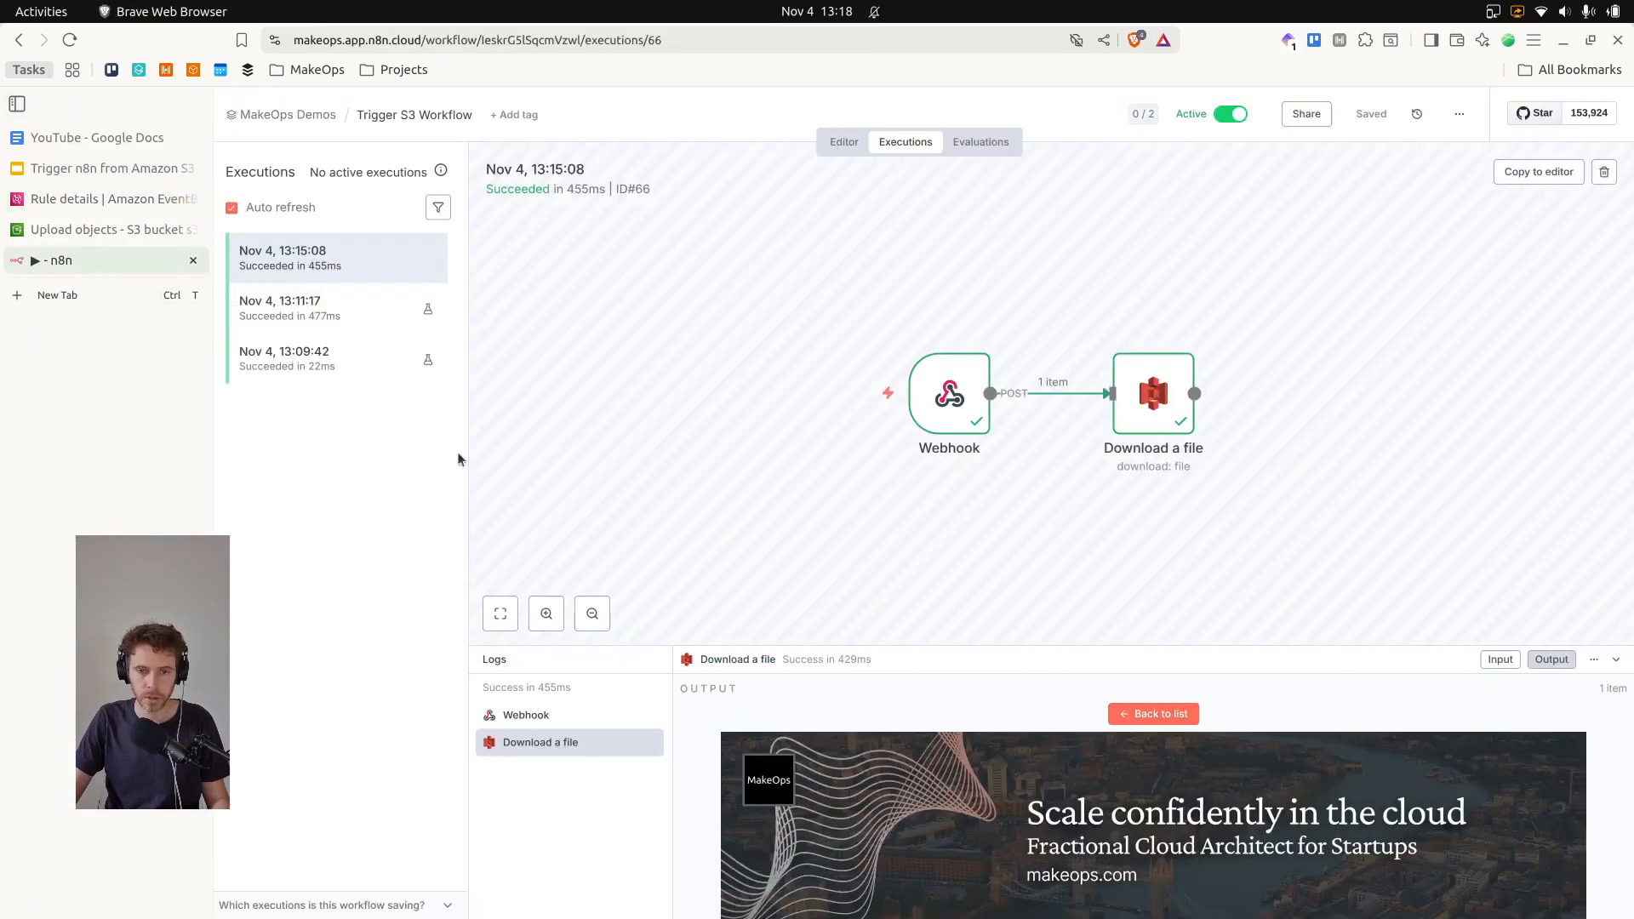
left_click(848, 144)
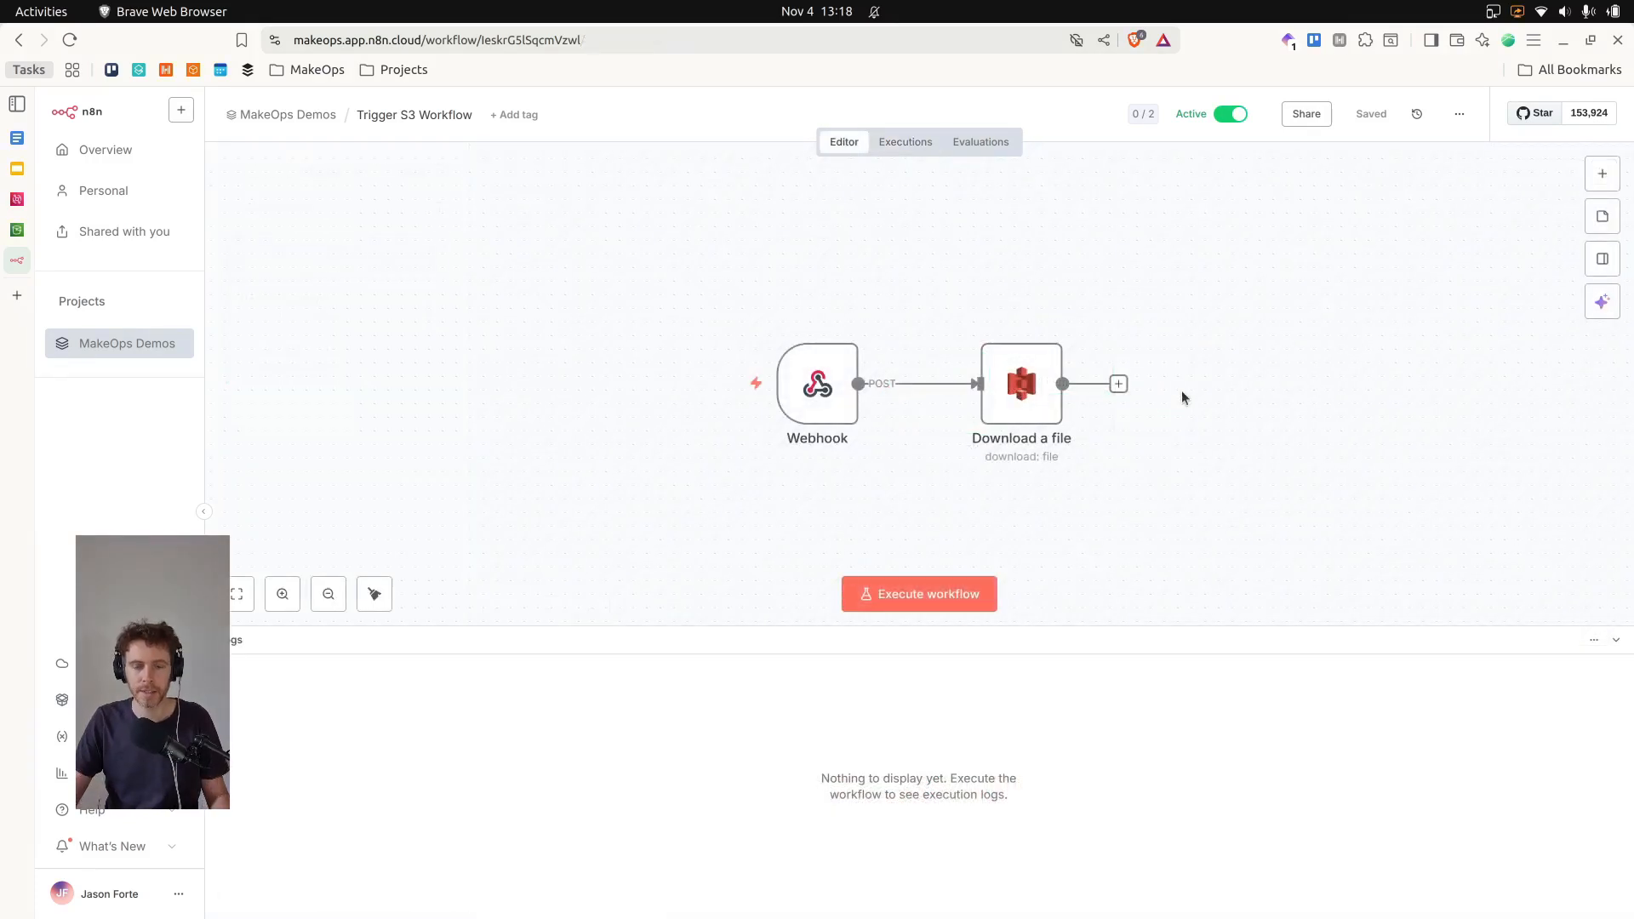
left_click(1459, 113)
left_click(1463, 385)
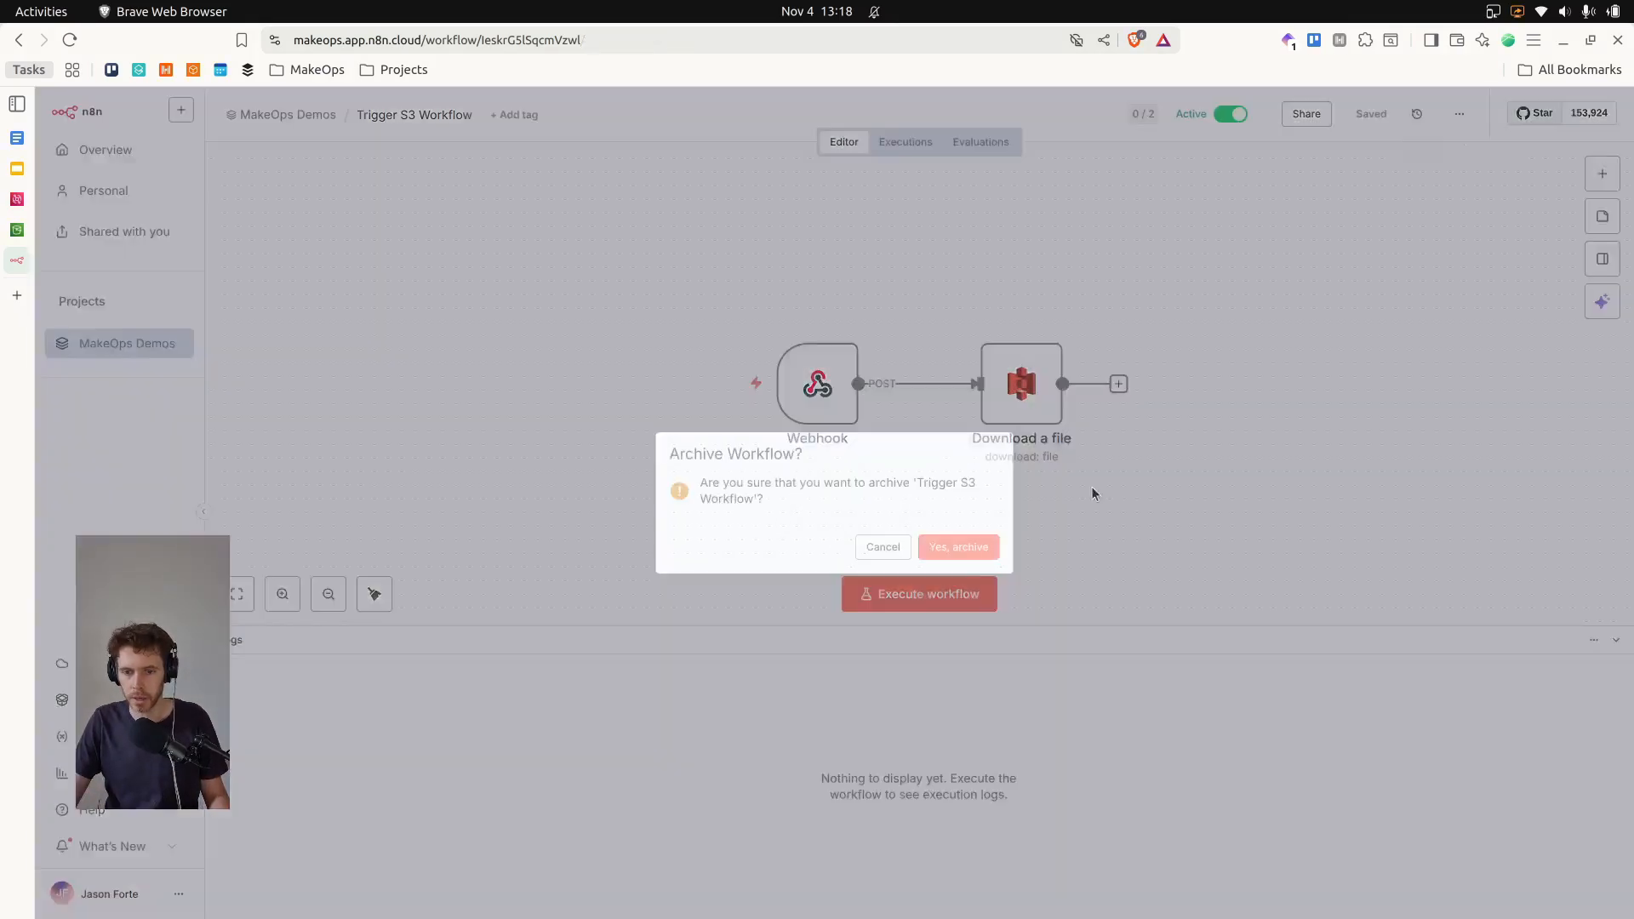
left_click(972, 547)
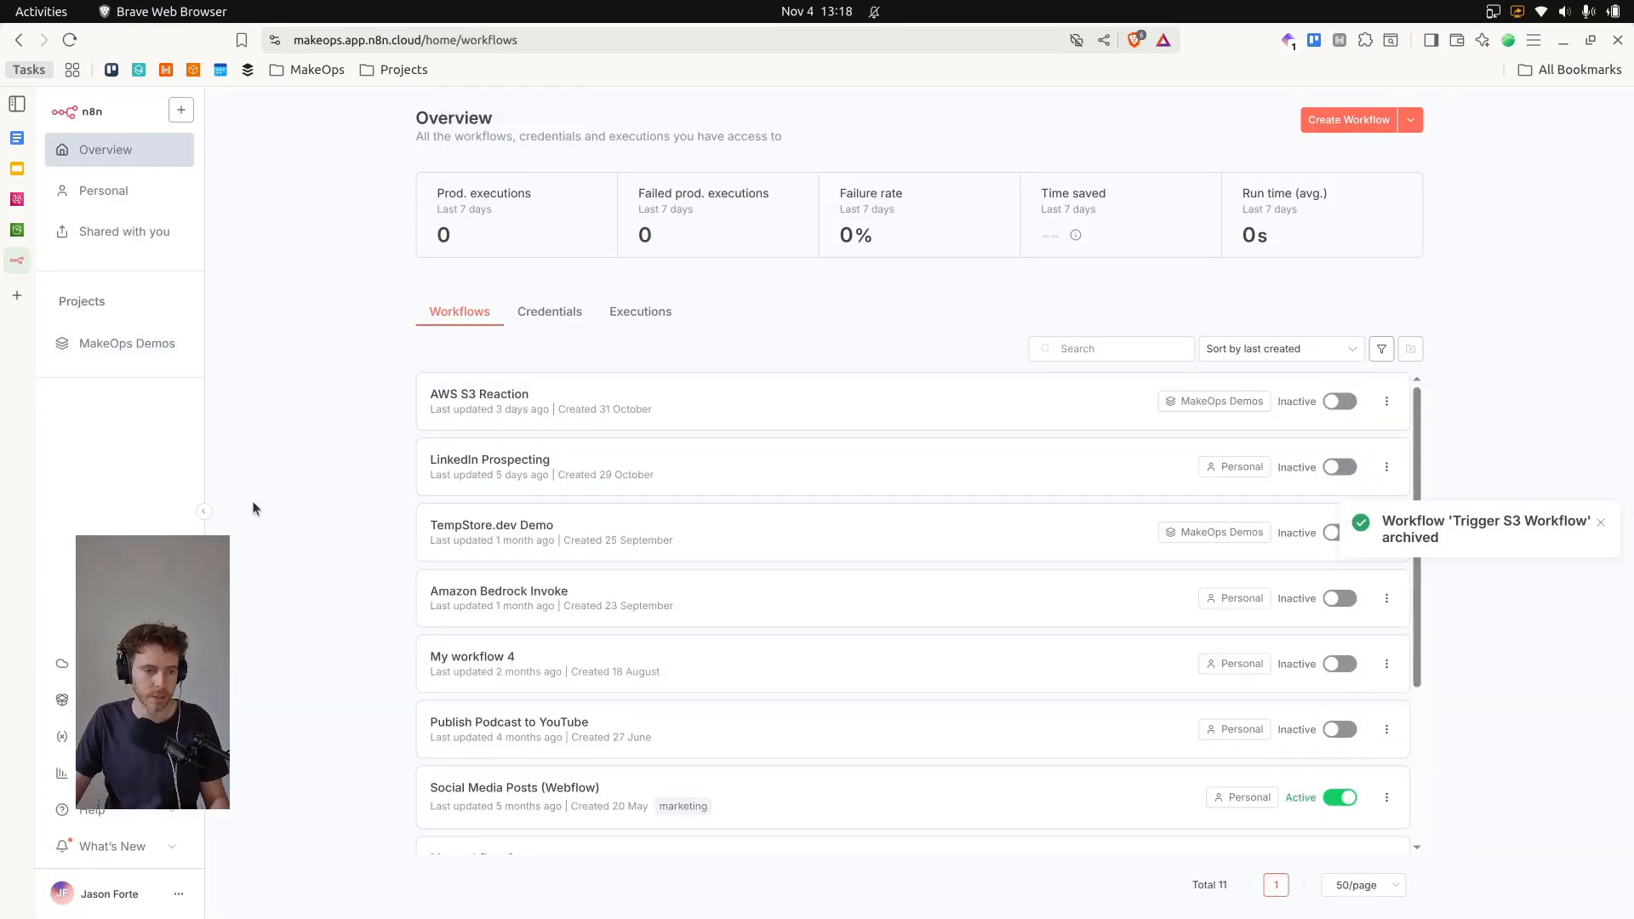
Delete the S3 Trigger Auth credential from the n8n credentials overview
left_click(569, 313)
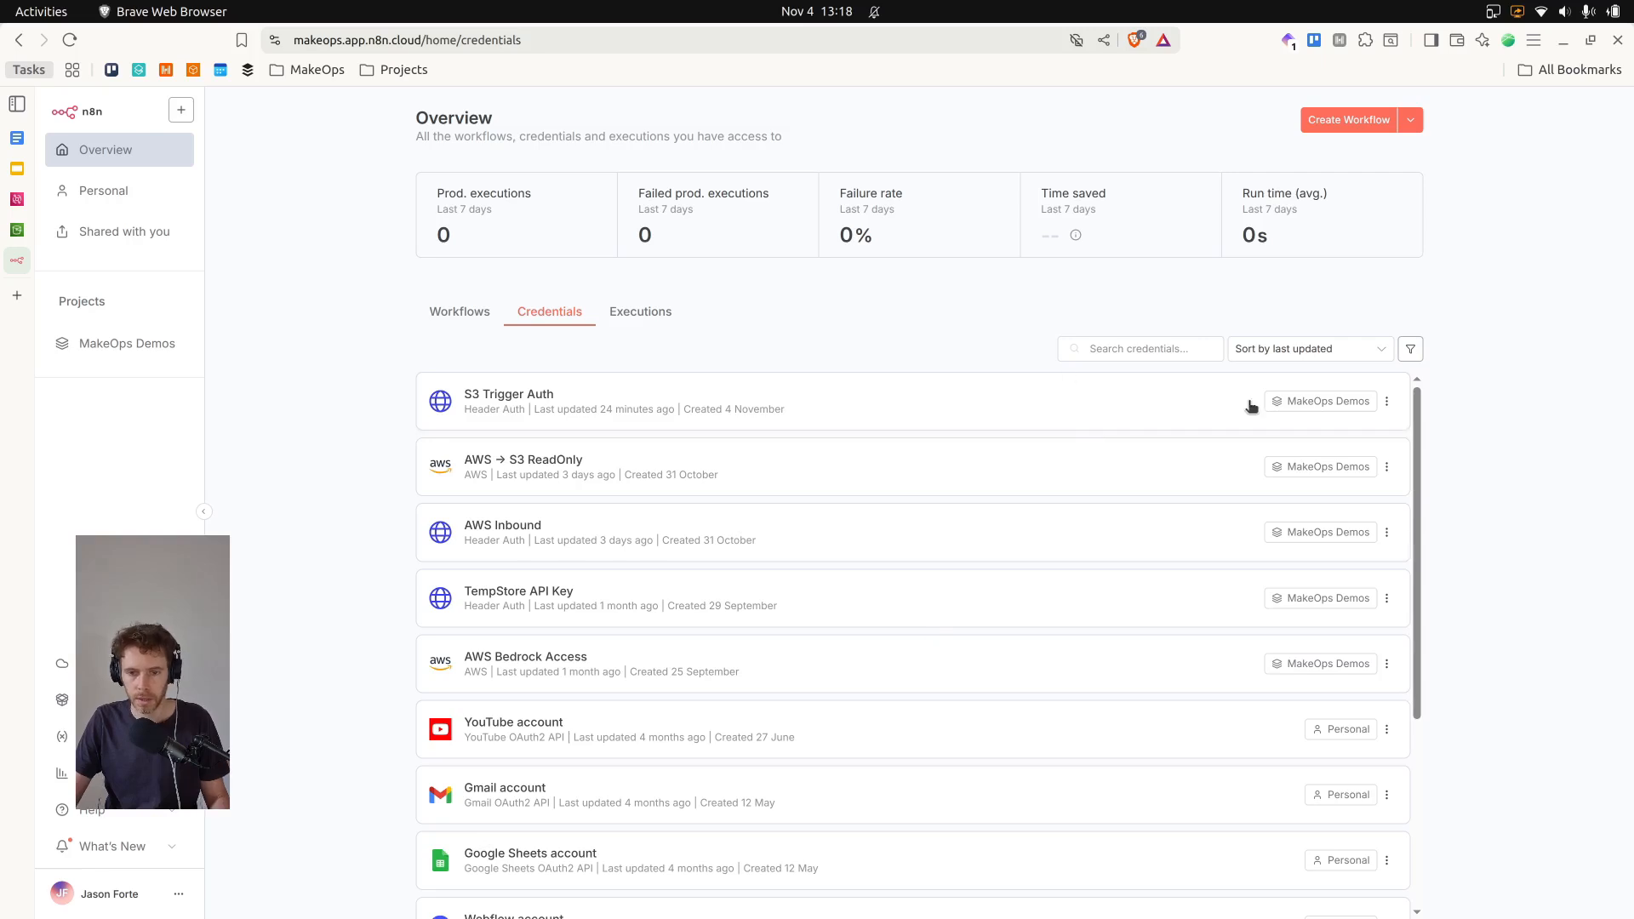
left_click(1386, 402)
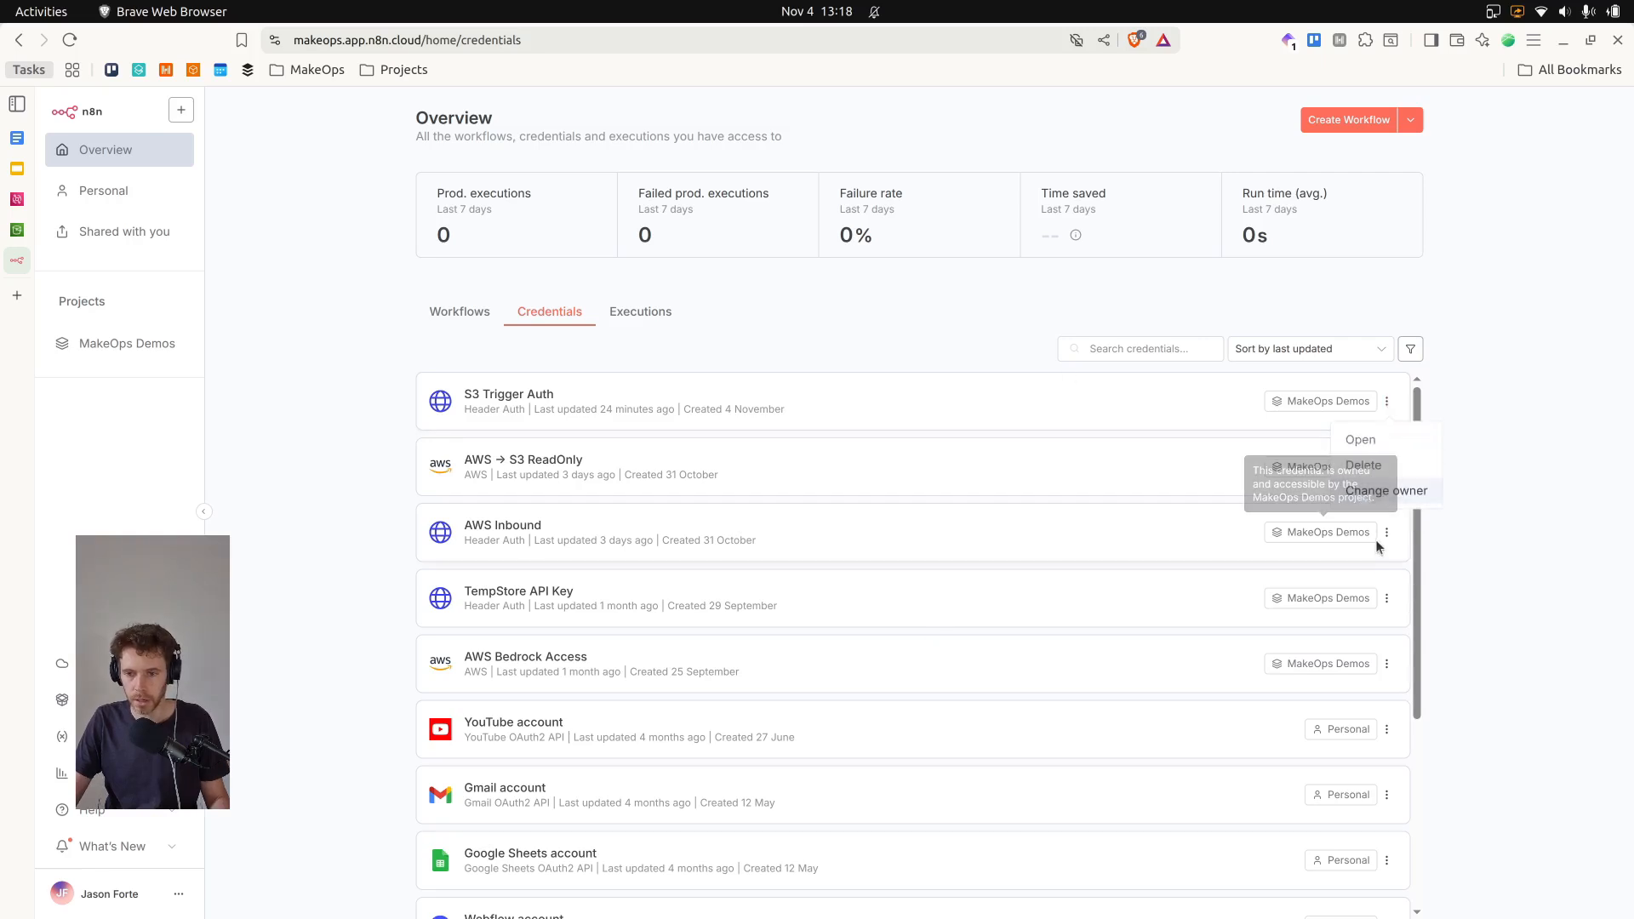
left_click(1404, 464)
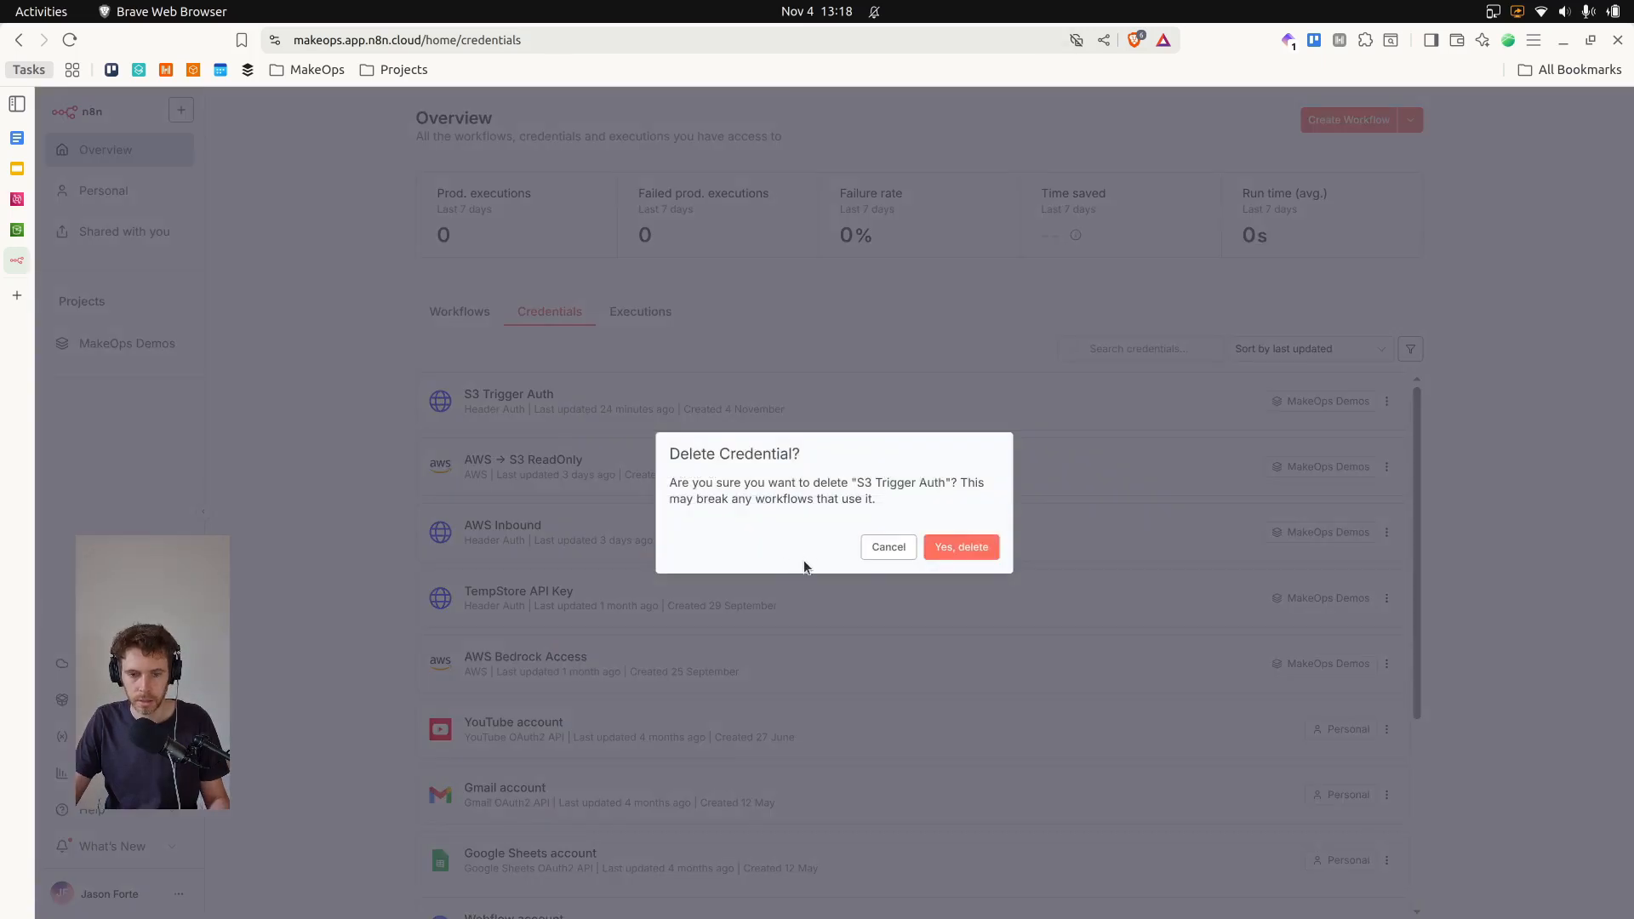
left_click(960, 546)
scroll(539, 625, "down", 3)
scroll(539, 629, "up", 3)
Switch to Amazon EventBridge and disable the s3-to-n8n-v2 rule on the default event bus
mouse_move(24, 133)
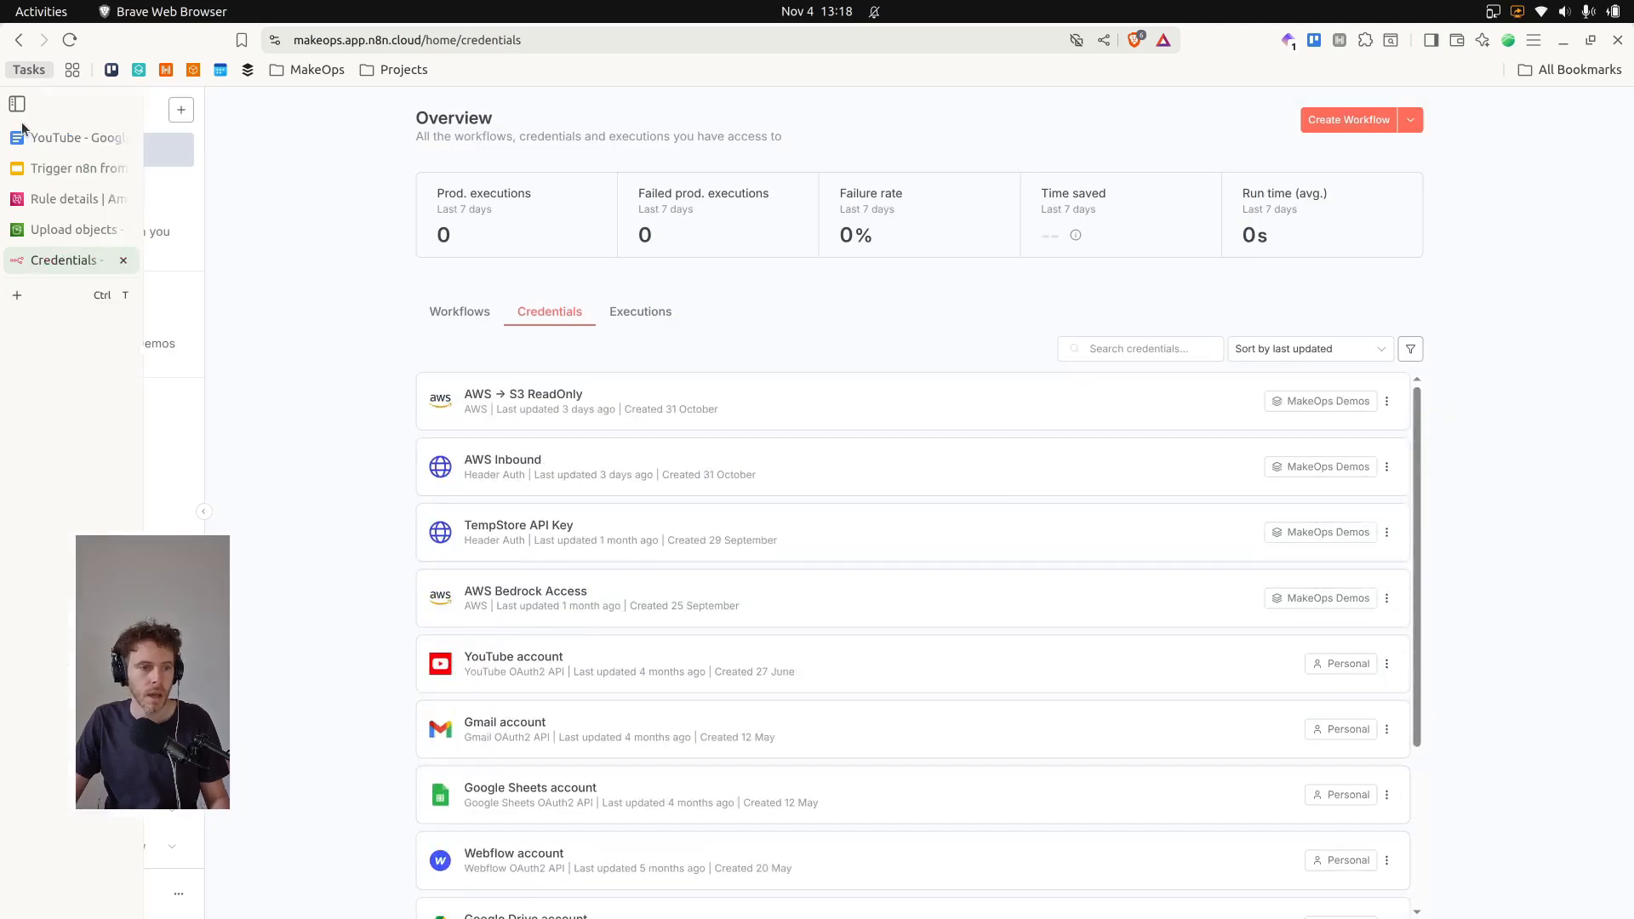
left_click(88, 201)
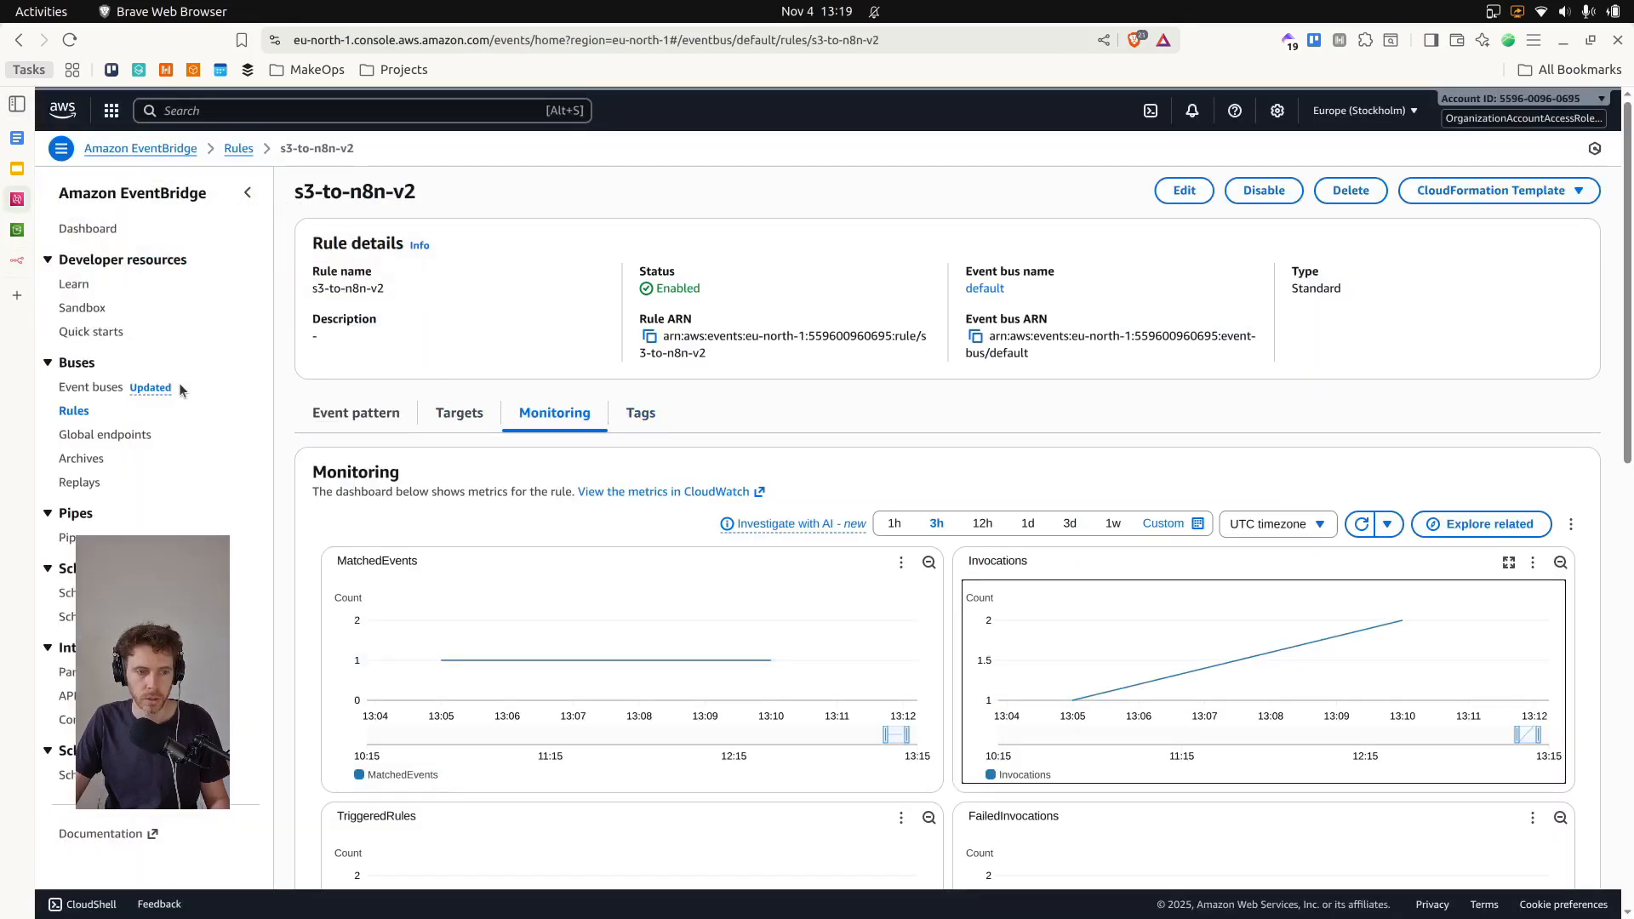
left_click(85, 413)
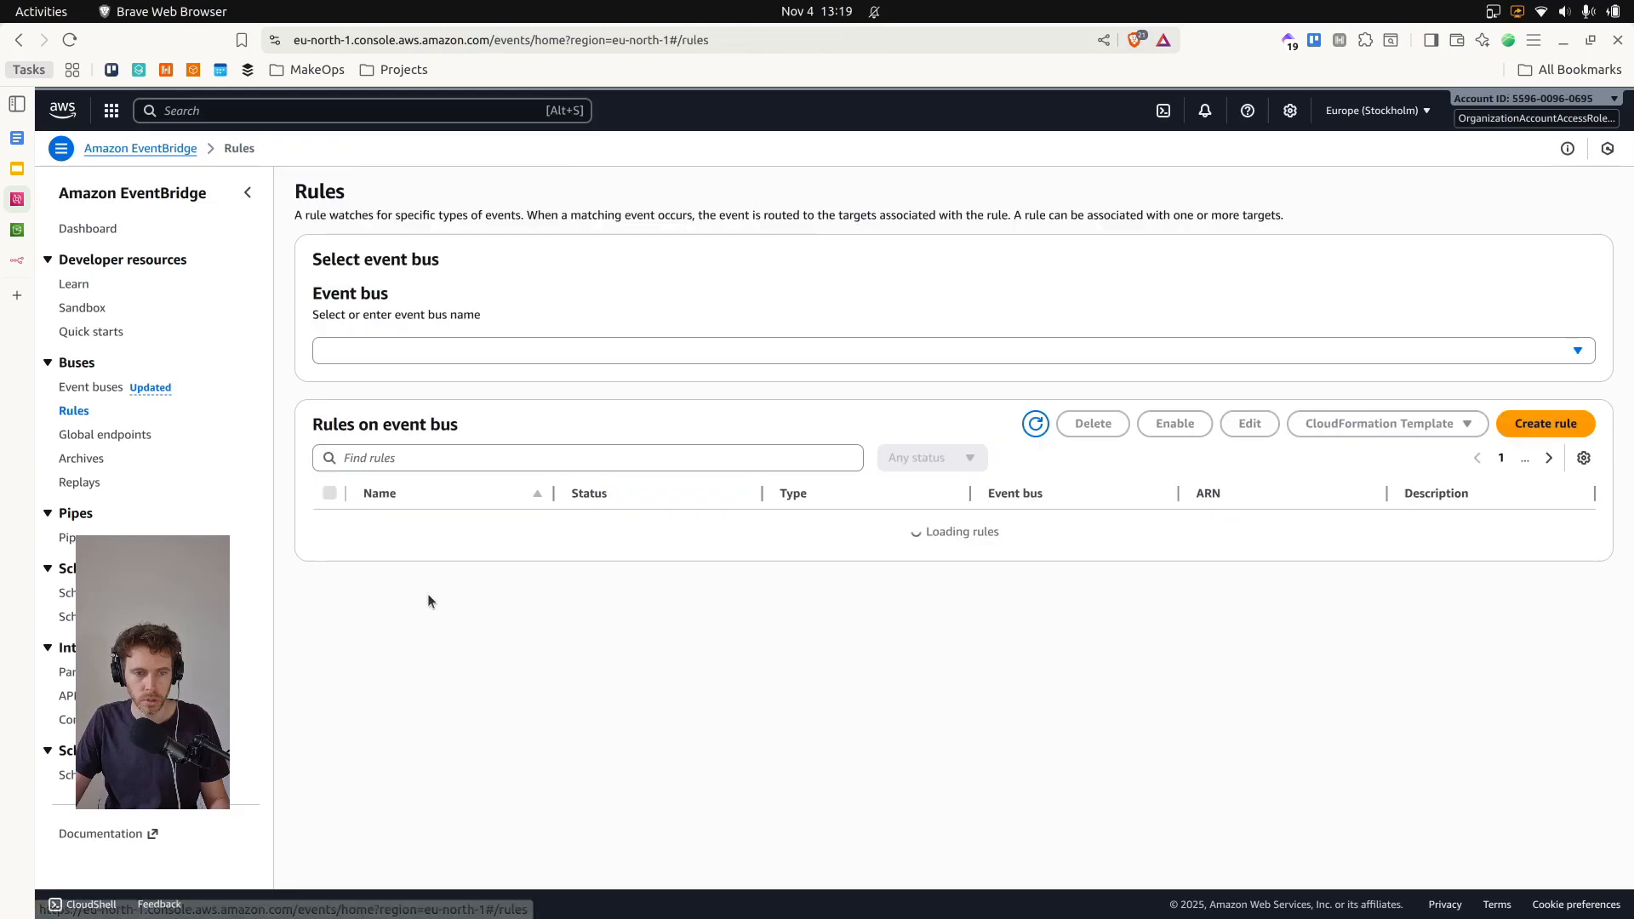
left_click(326, 594)
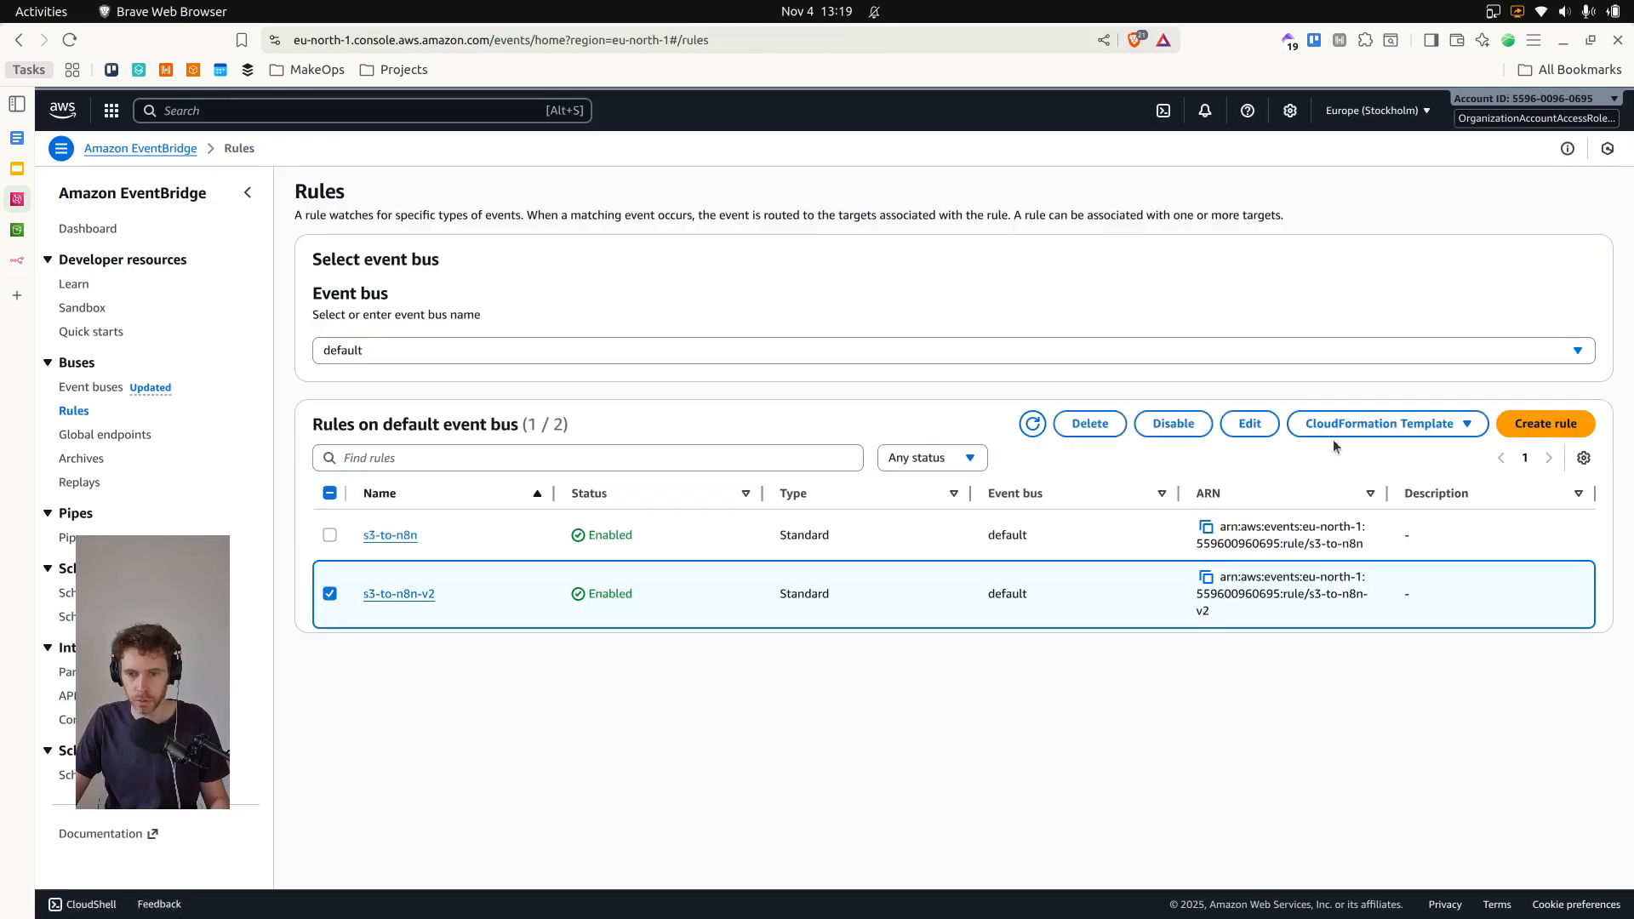
left_click(1166, 436)
left_click(1054, 545)
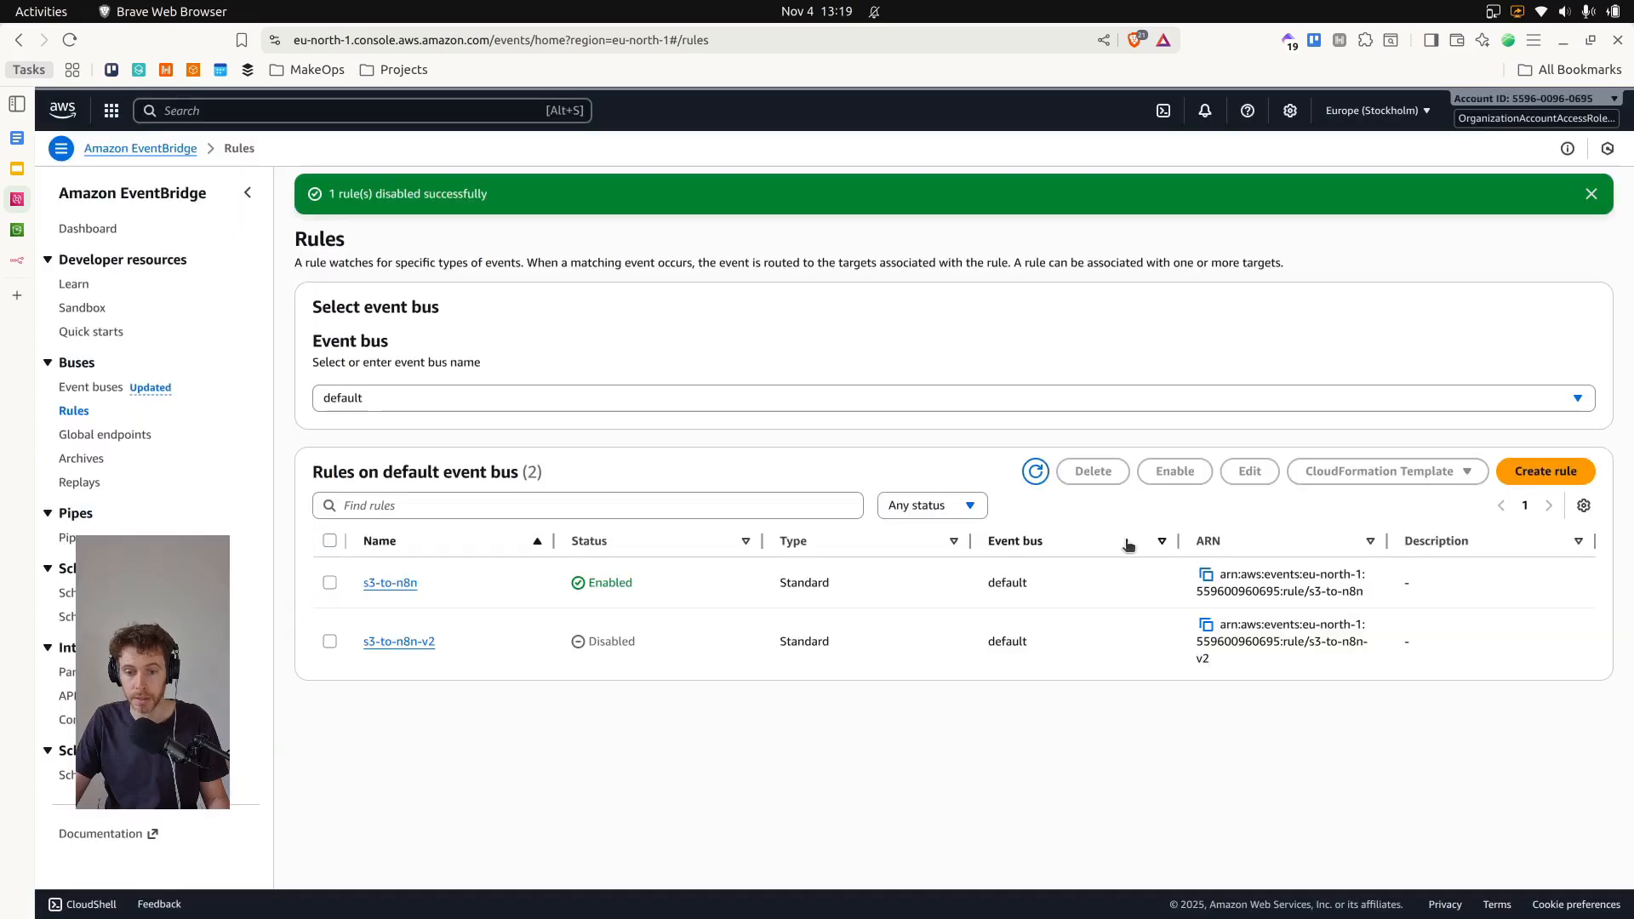
Delete the disabled s3-to-n8n-v2 rule from the default event bus, confirming with "delete"
left_click(329, 651)
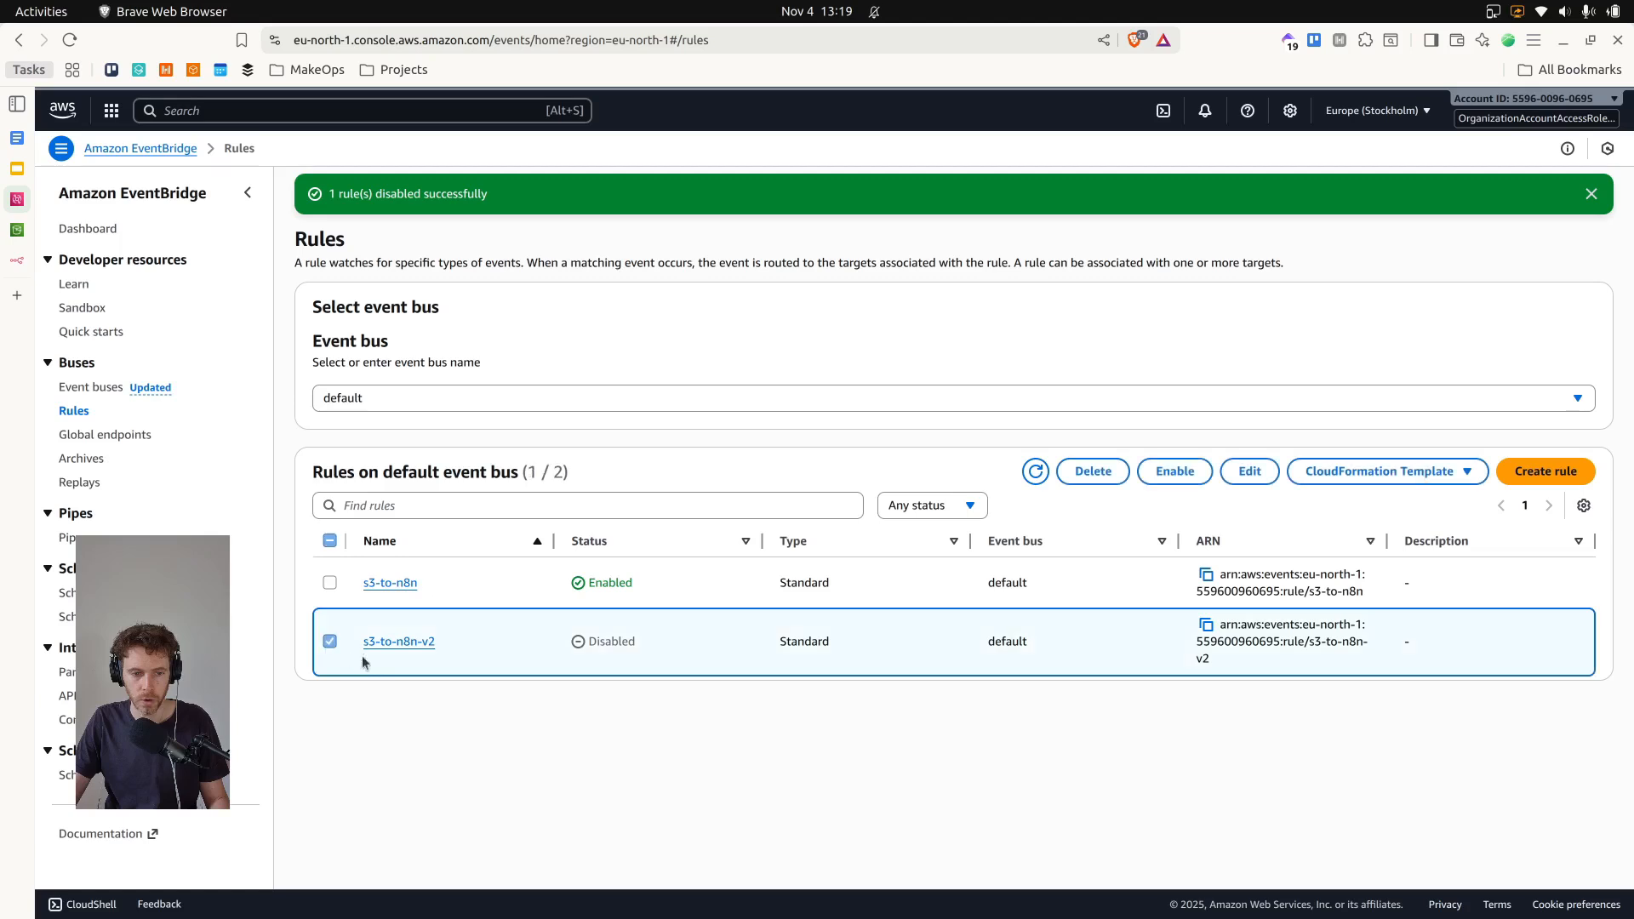
left_click(1092, 470)
type("delete")
left_click(1043, 622)
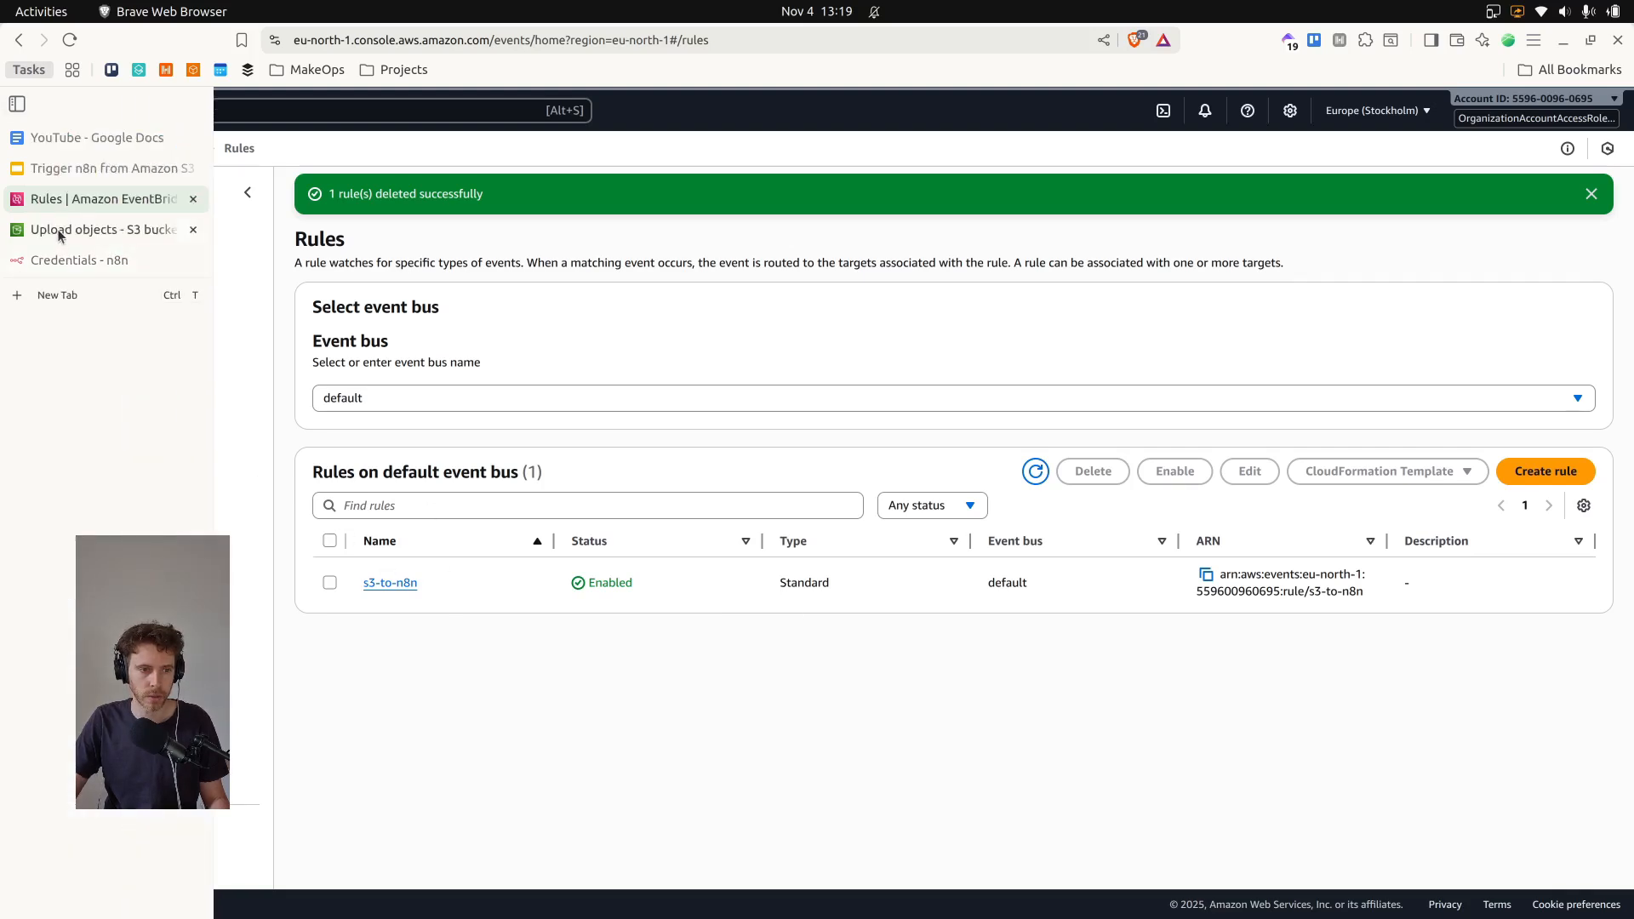
Switch to Amazon S3 and empty the s3-to-n8n bucket of all objects, confirming with "permanently delete"
left_click(58, 228)
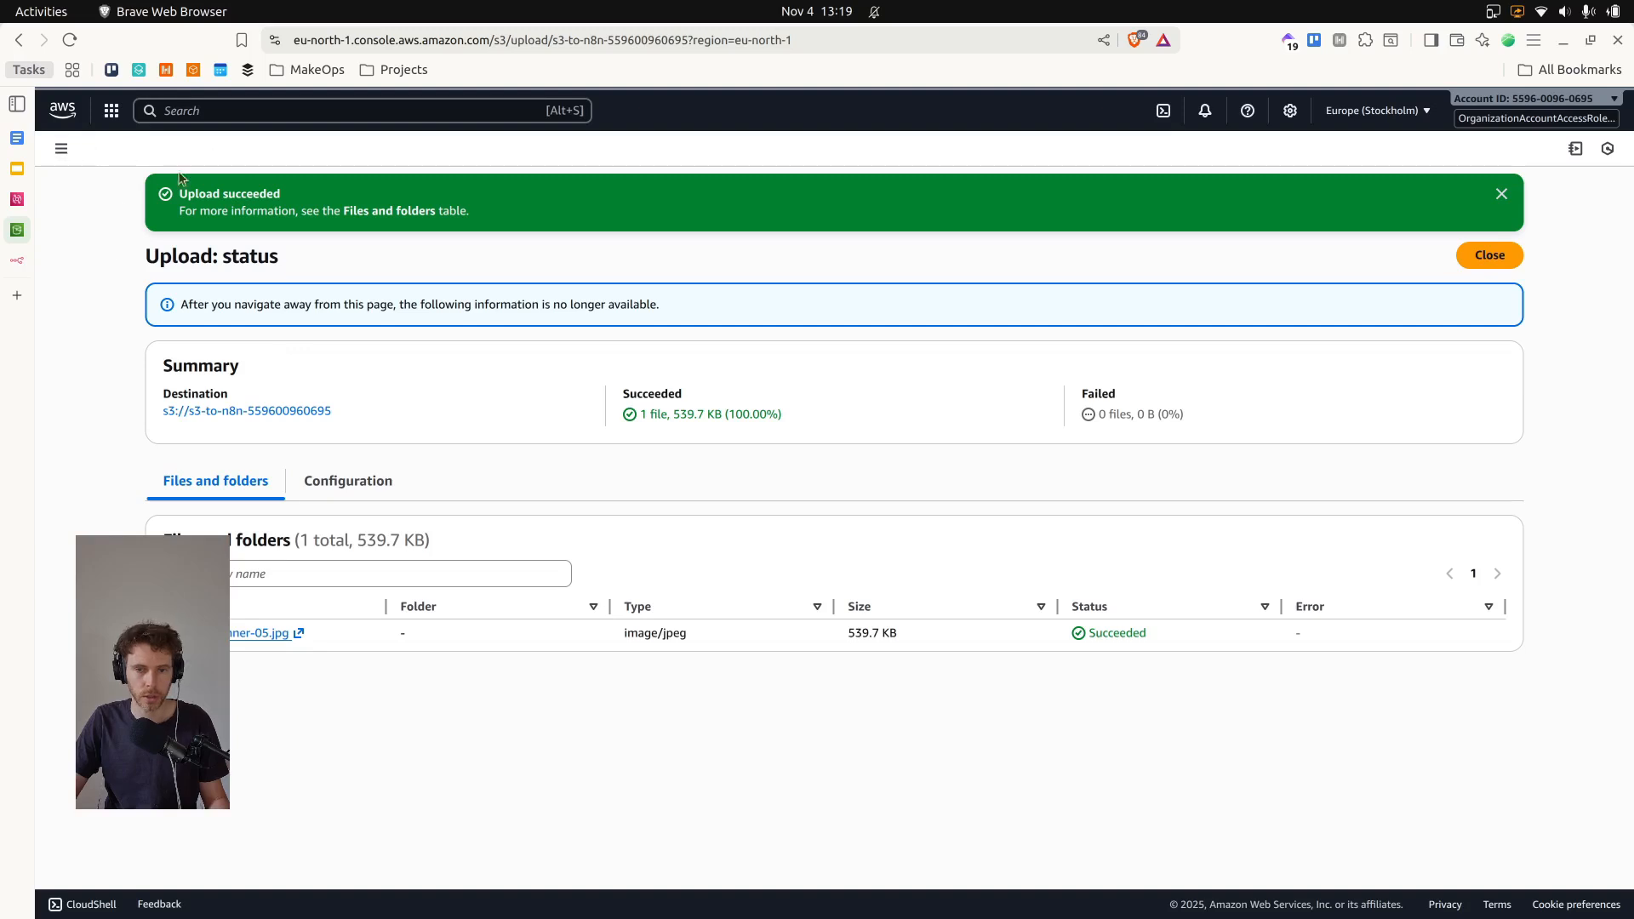
left_click(1489, 254)
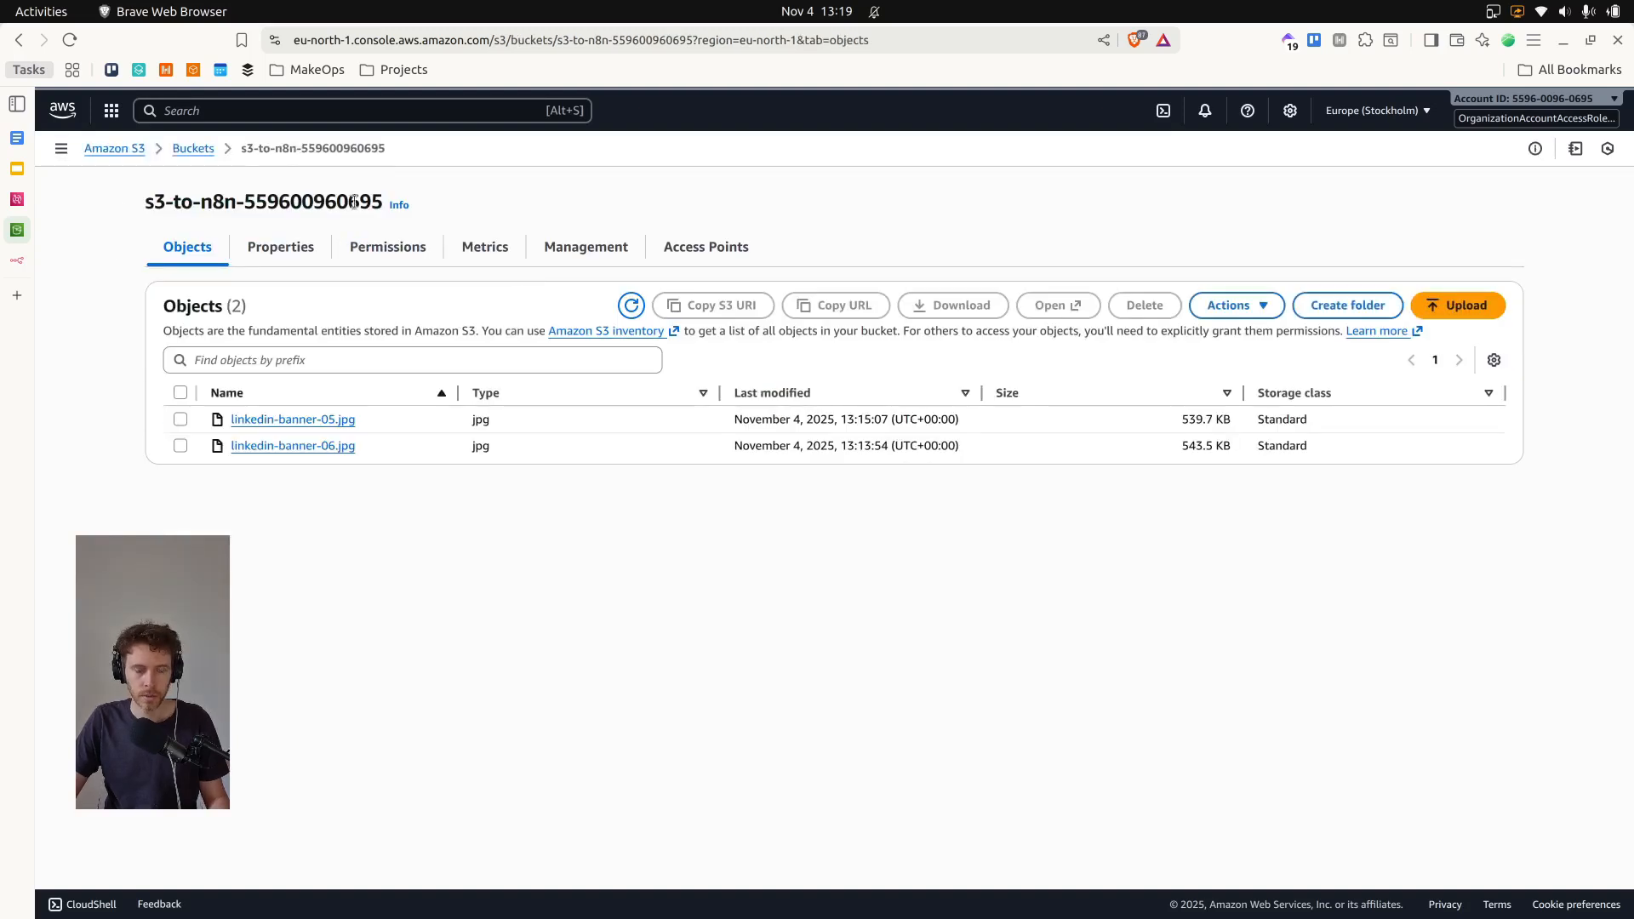
left_click(185, 148)
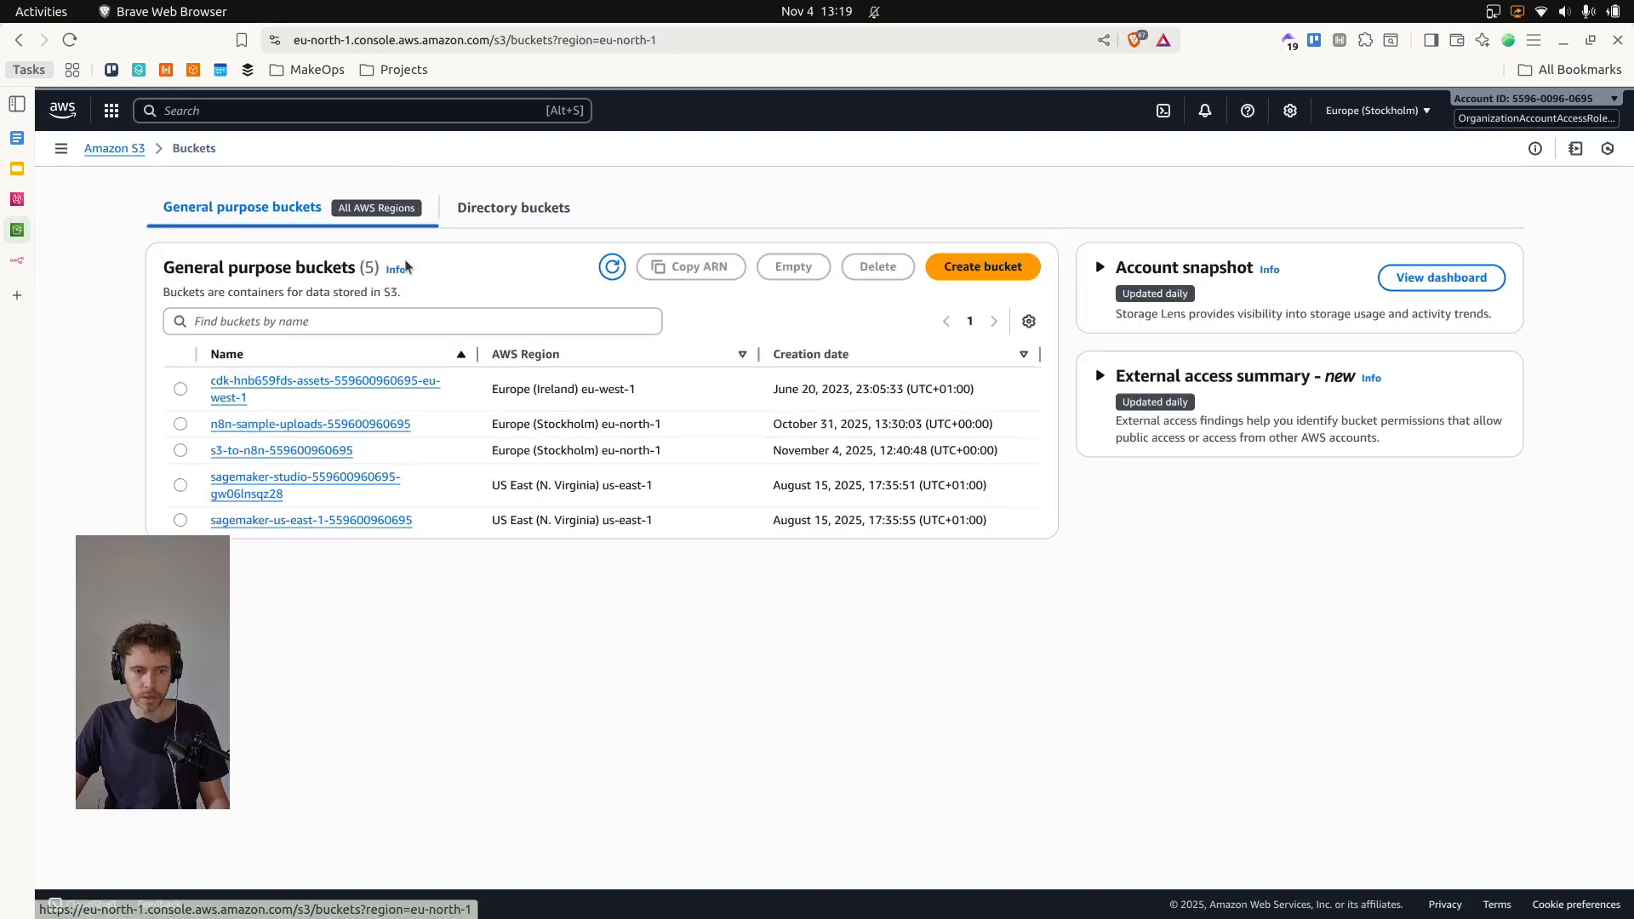
left_click(181, 451)
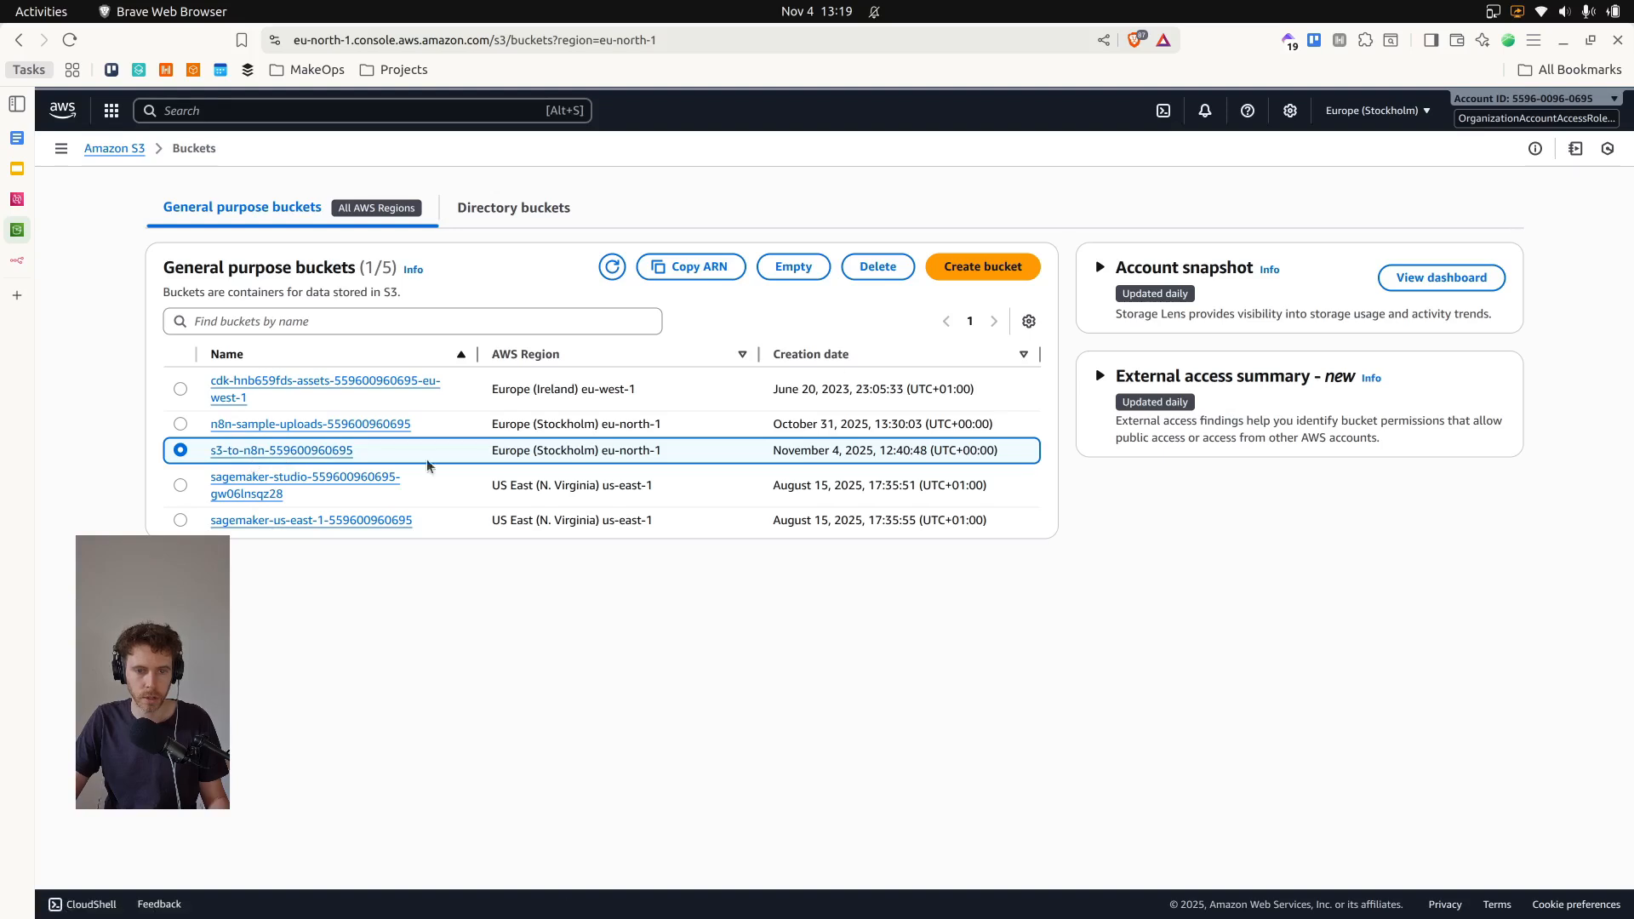
left_click(793, 266)
type("permanently delete")
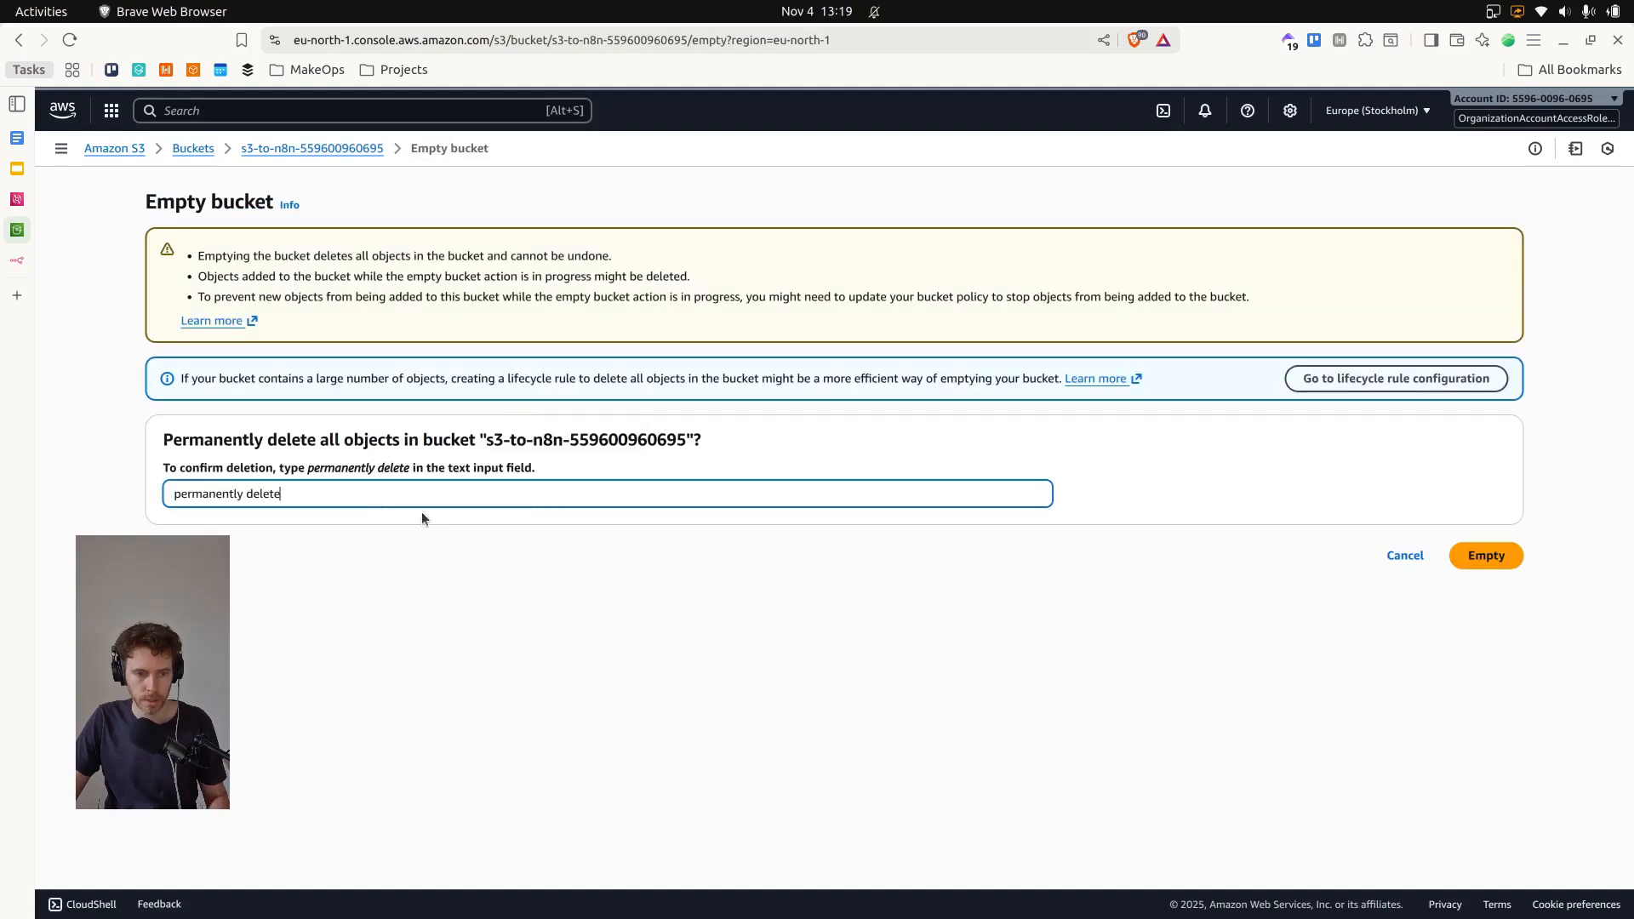
left_click(1475, 564)
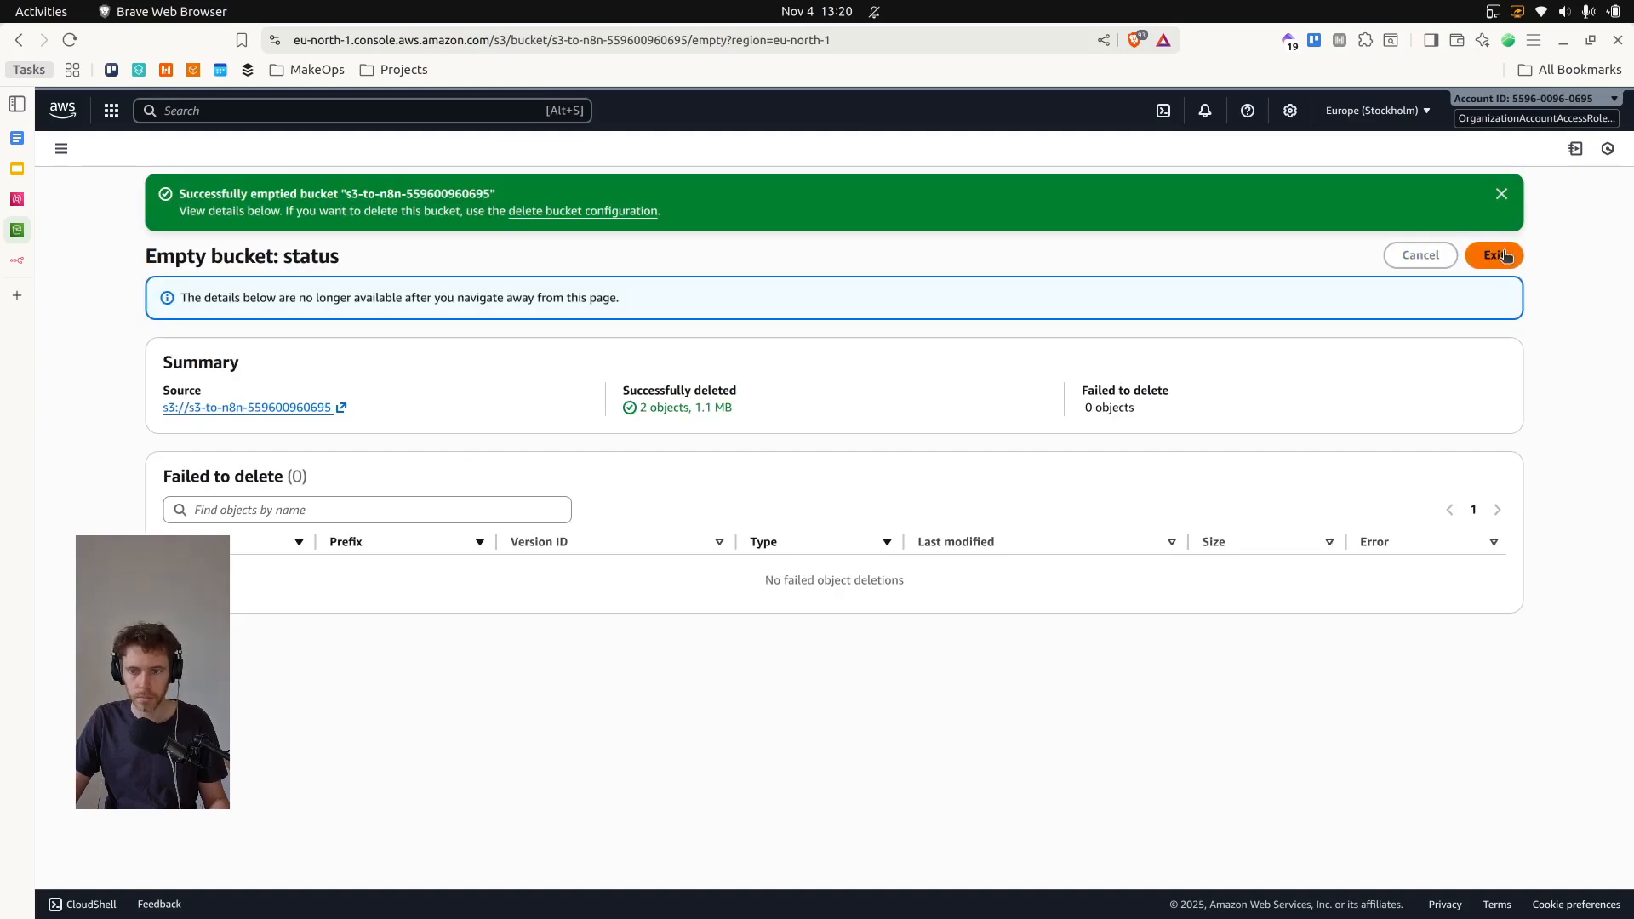
left_click(1505, 256)
Delete the emptied s3-to-n8n bucket, confirming with its full bucket name
left_click(181, 451)
left_click(846, 270)
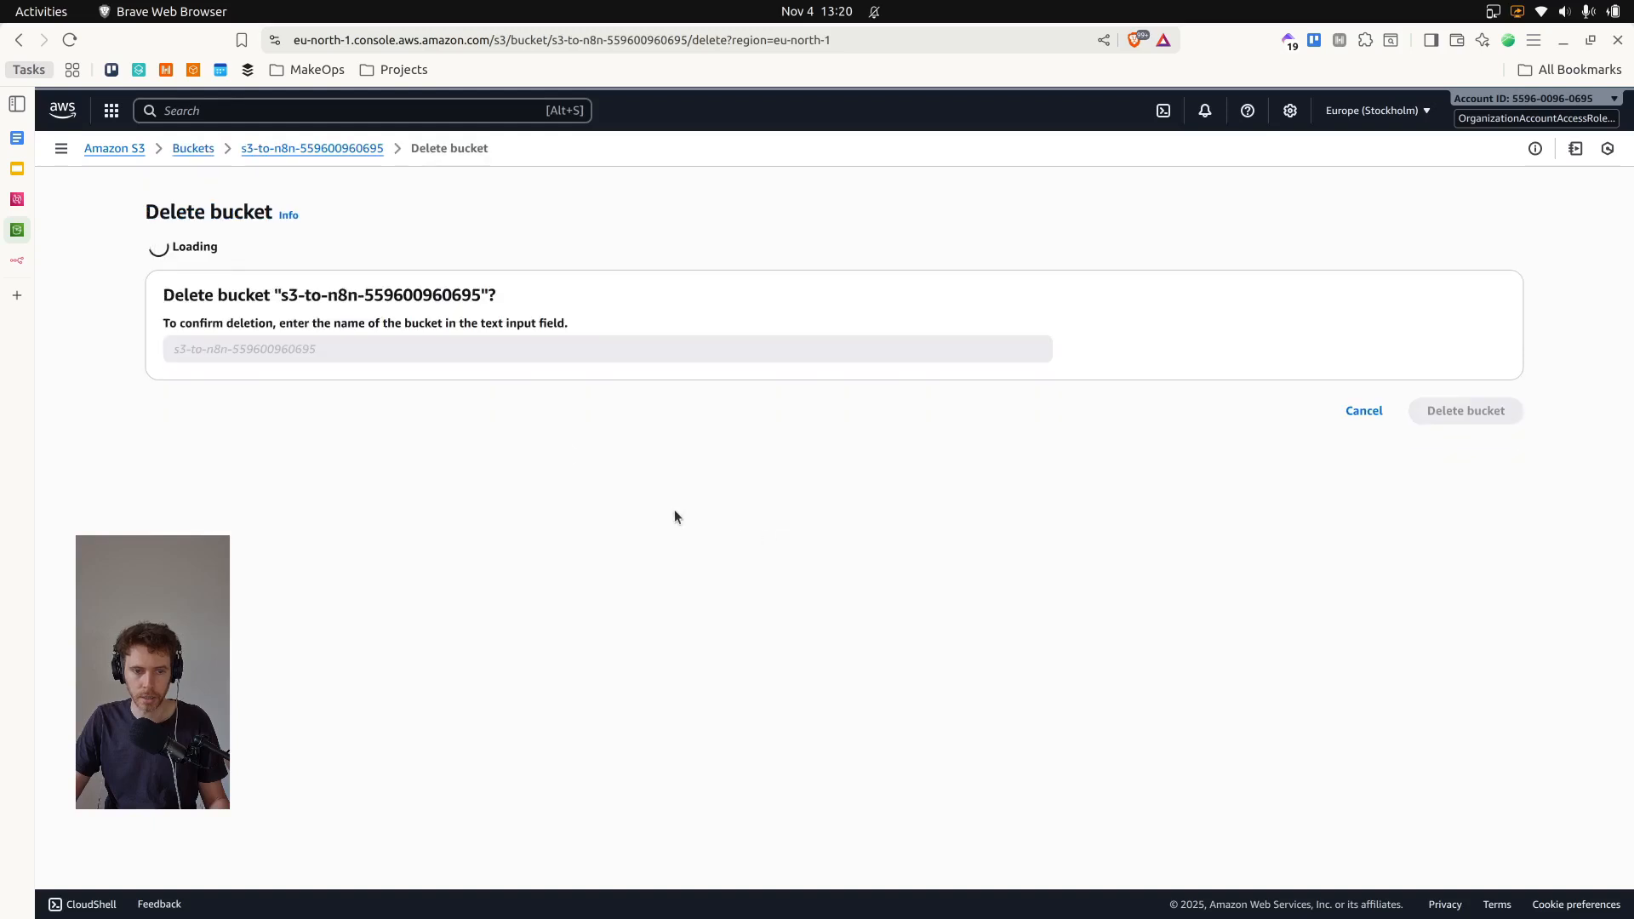
left_click(339, 360)
key("ctrl+v")
left_click(1468, 520)
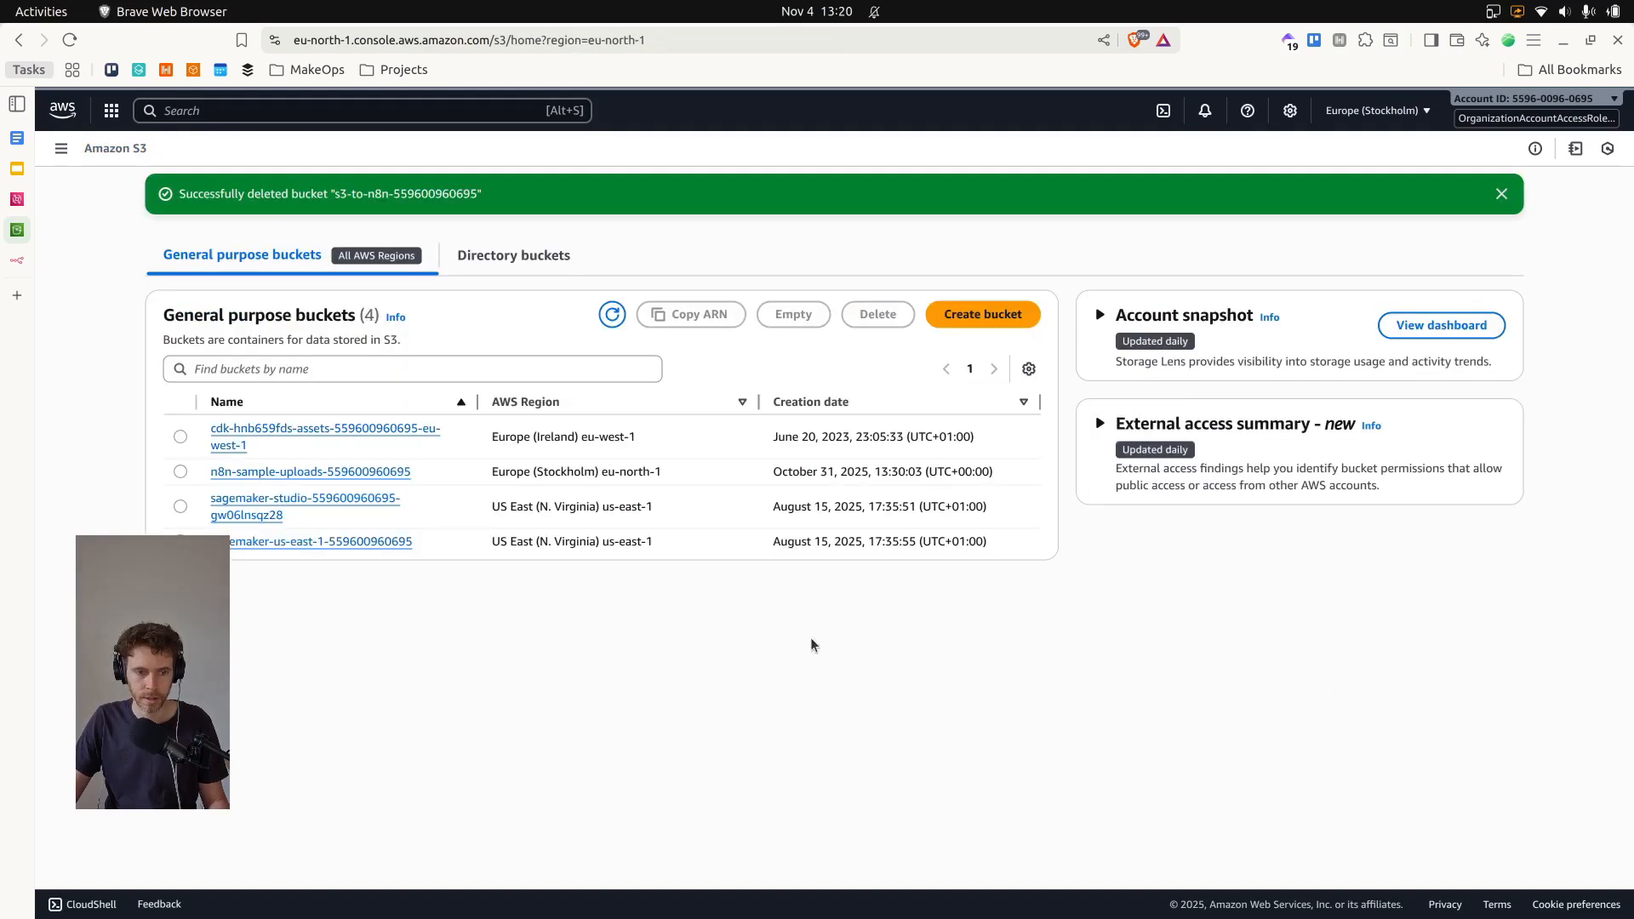
Switch to AWS Secrets Manager and schedule deletion of the aws_to_n8n connection secret with a 30-day waiting period
left_click(301, 109)
type("secrets")
left_click(503, 219)
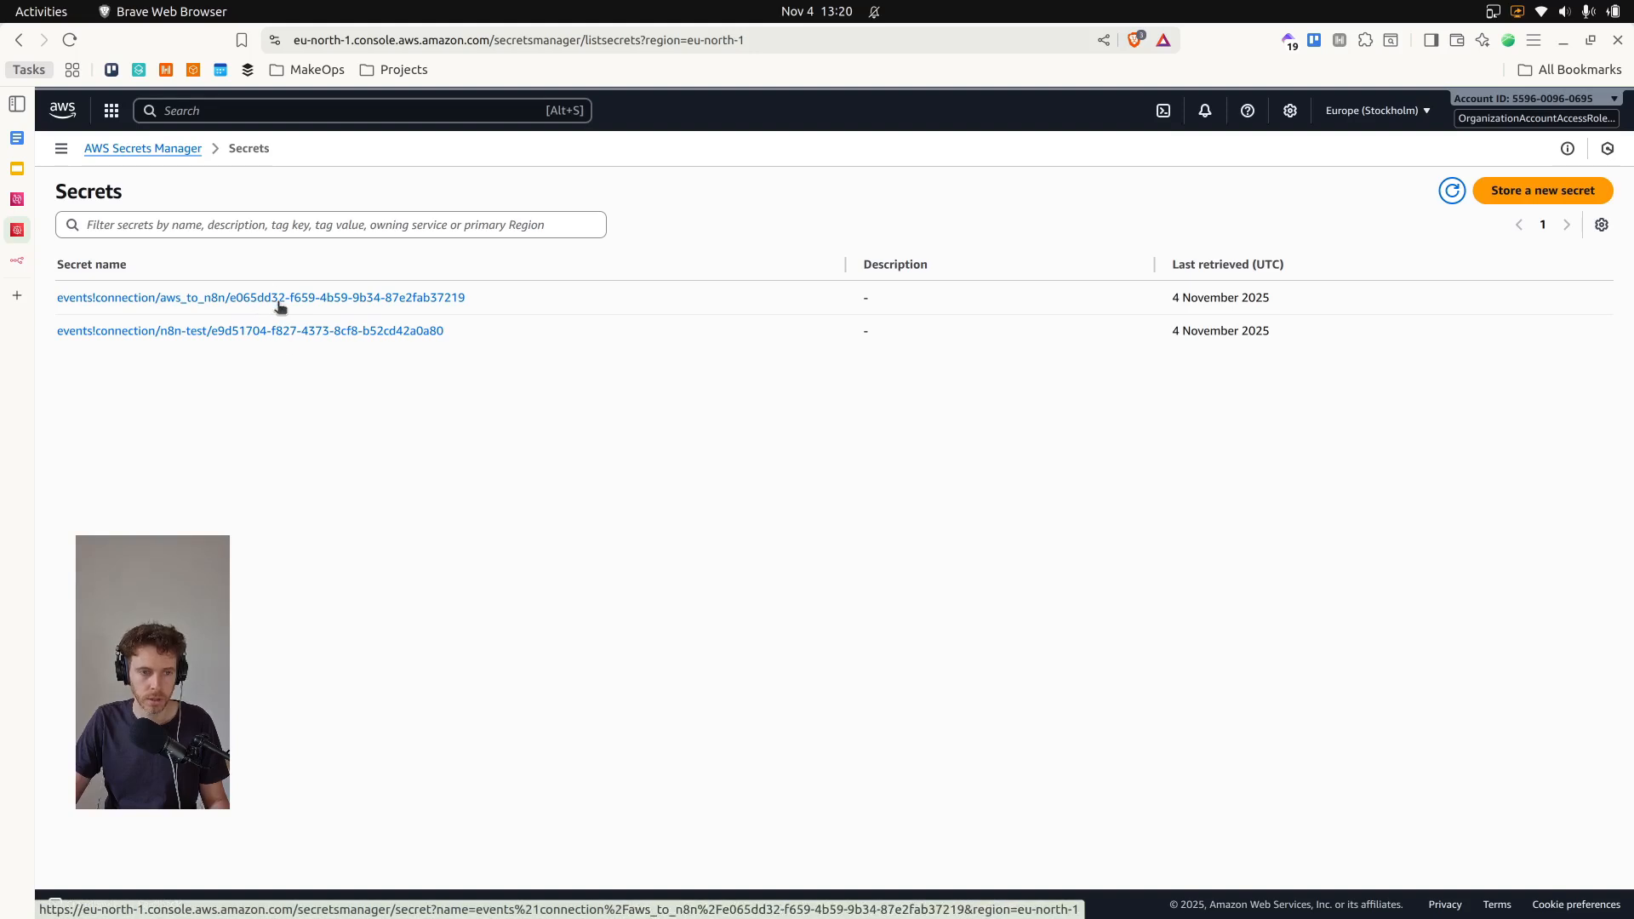
left_click(279, 299)
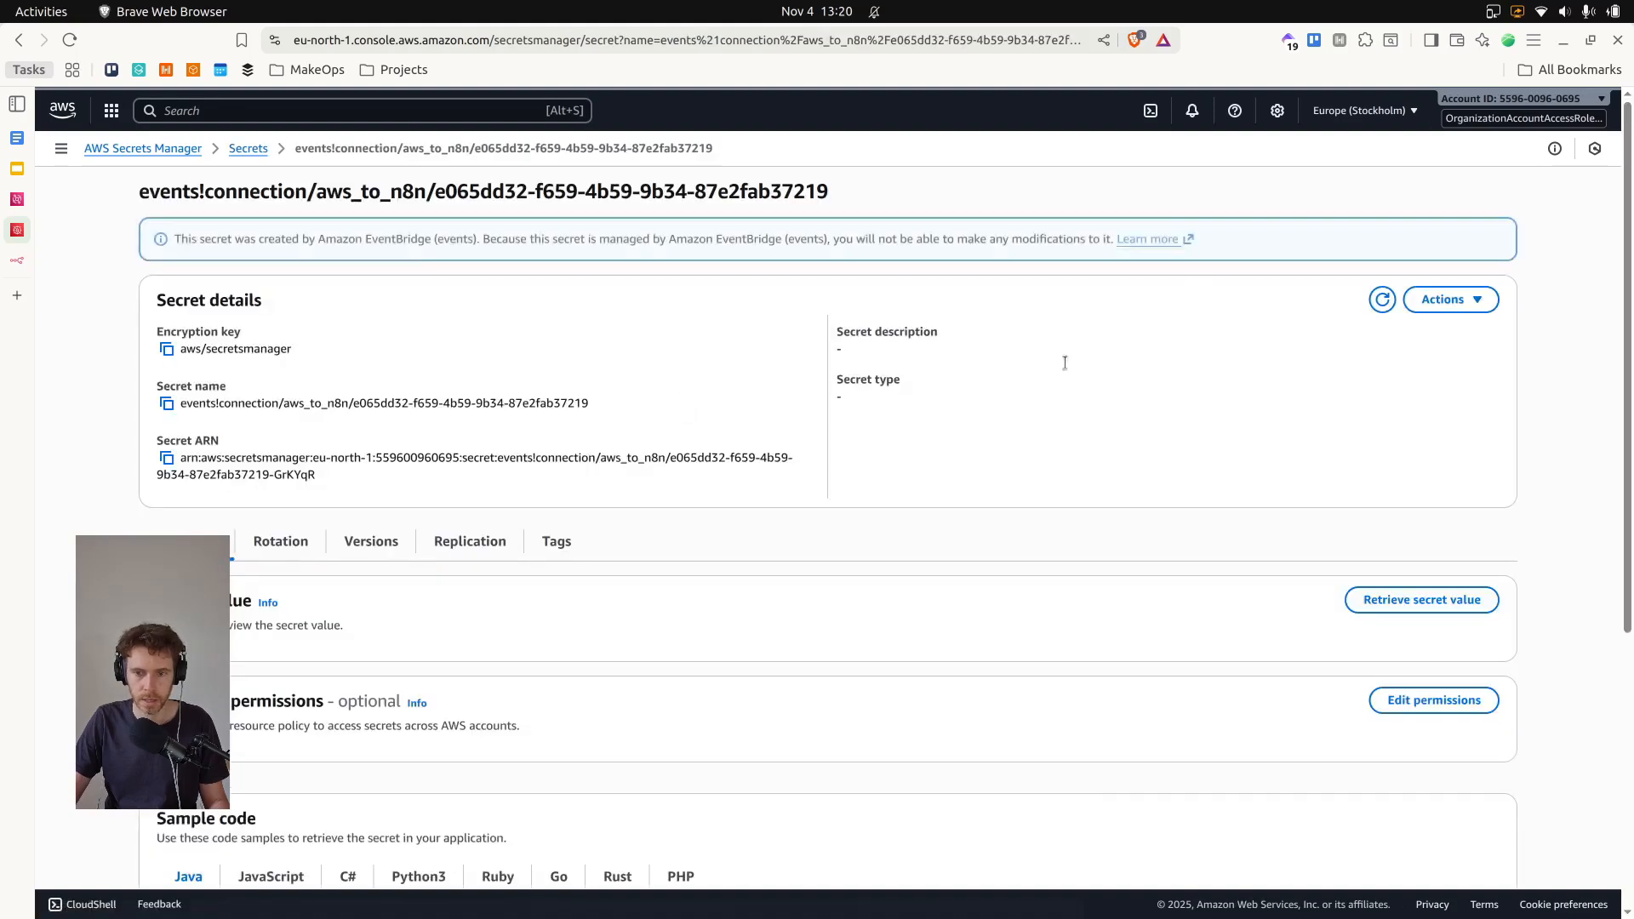
left_click(1455, 304)
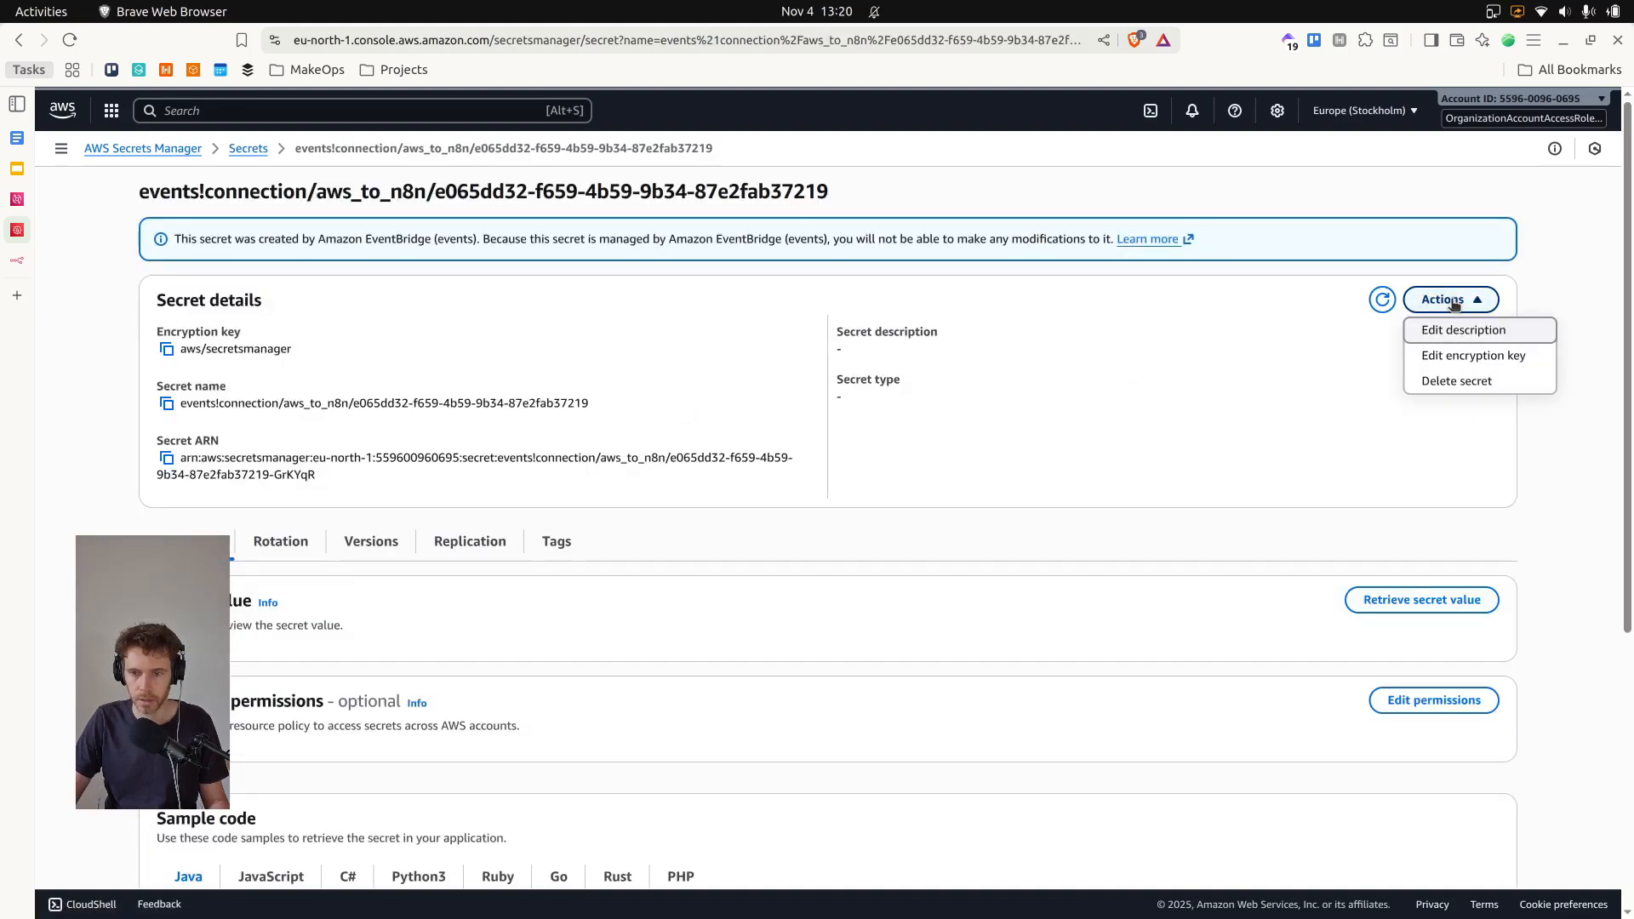
left_click(1460, 384)
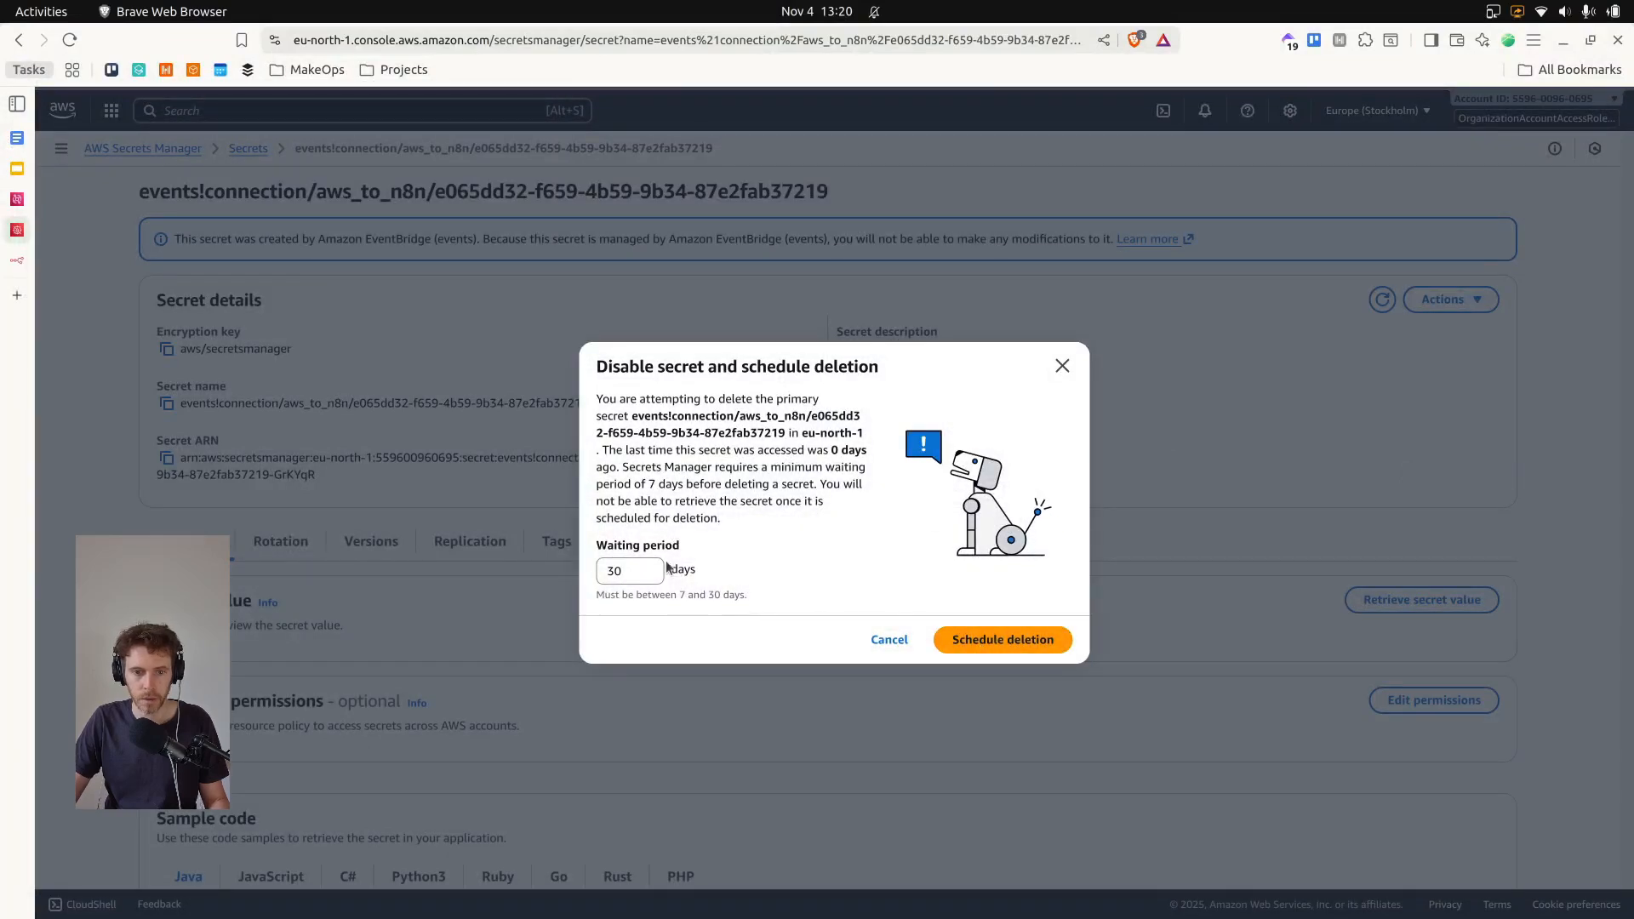
left_click(992, 648)
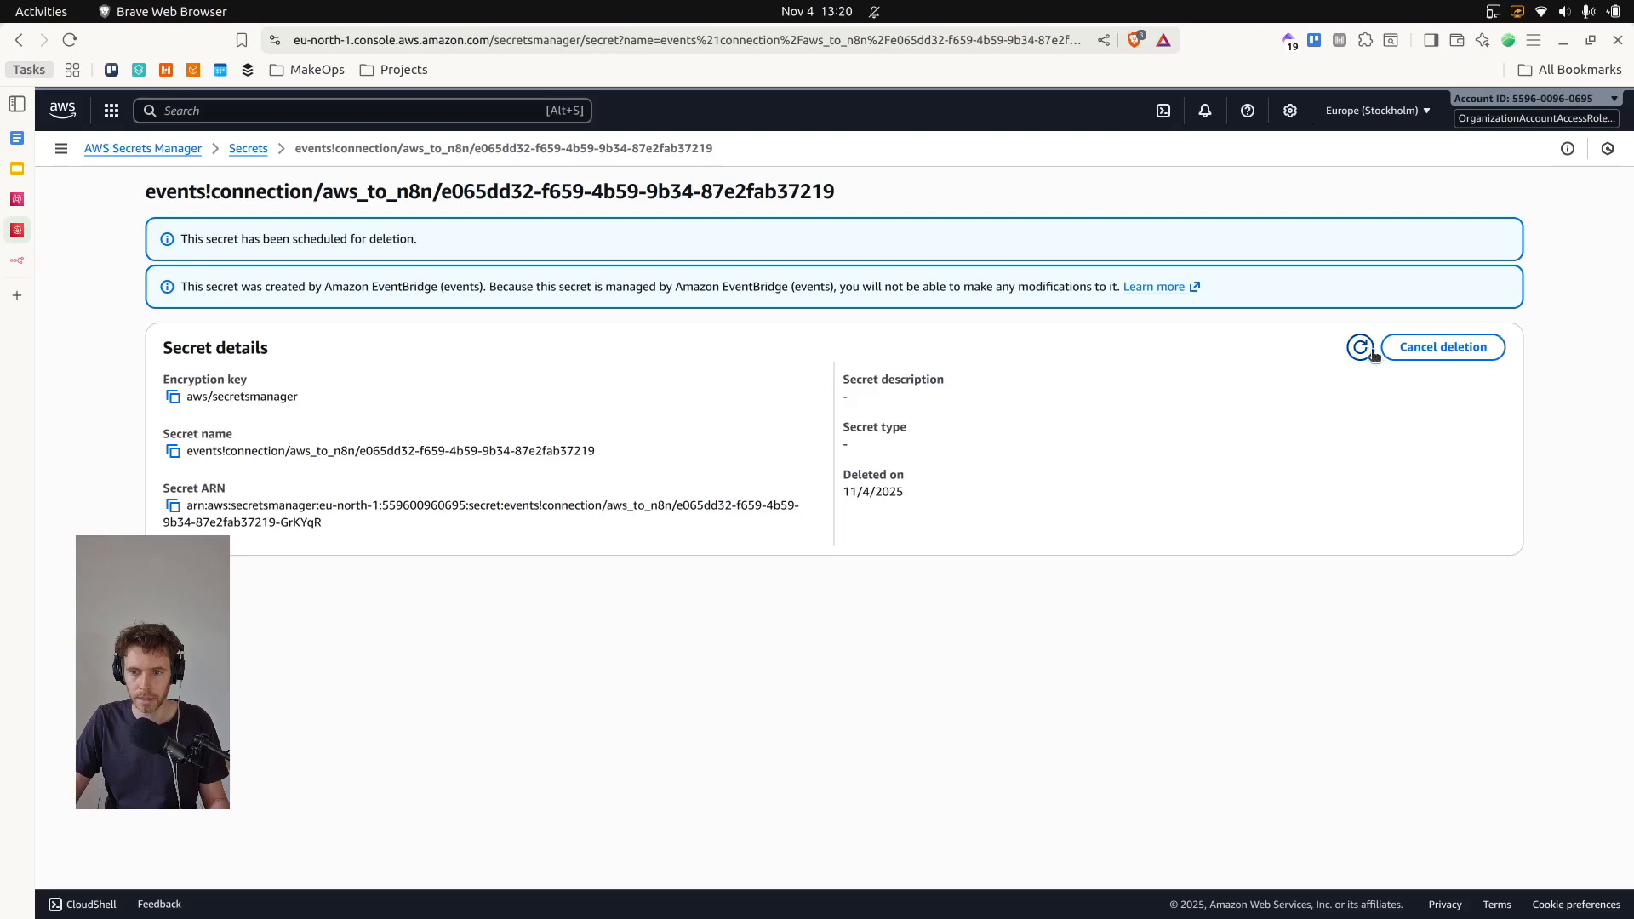
Schedule deletion of the n8n-test connection secret and return to the secrets list
left_click(249, 149)
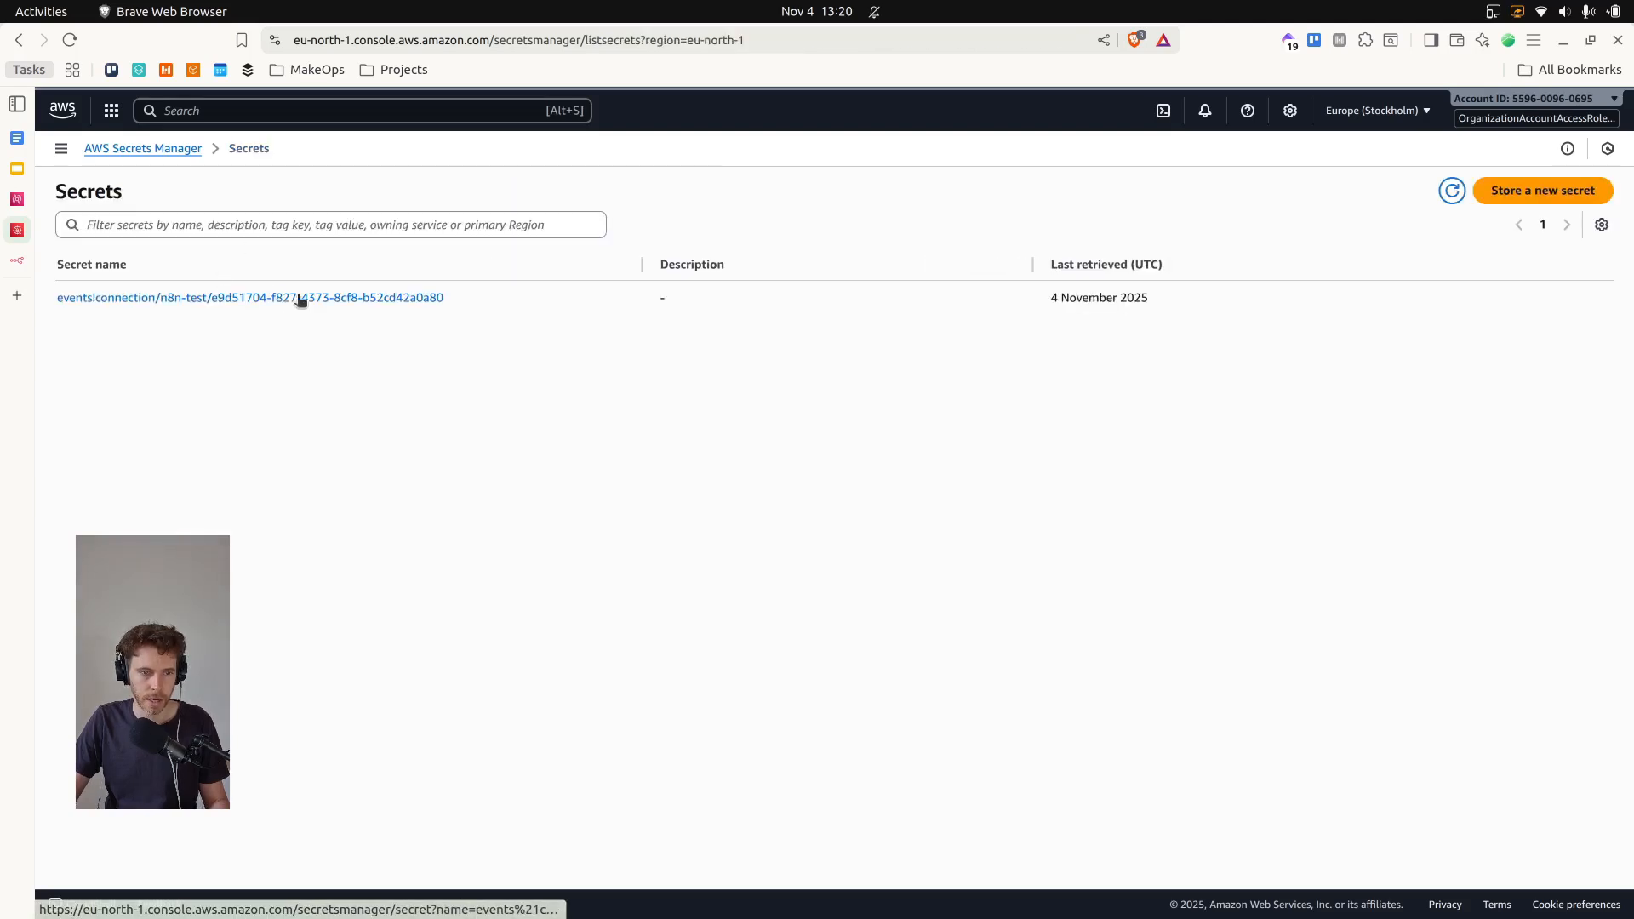
left_click(298, 300)
left_click(1451, 300)
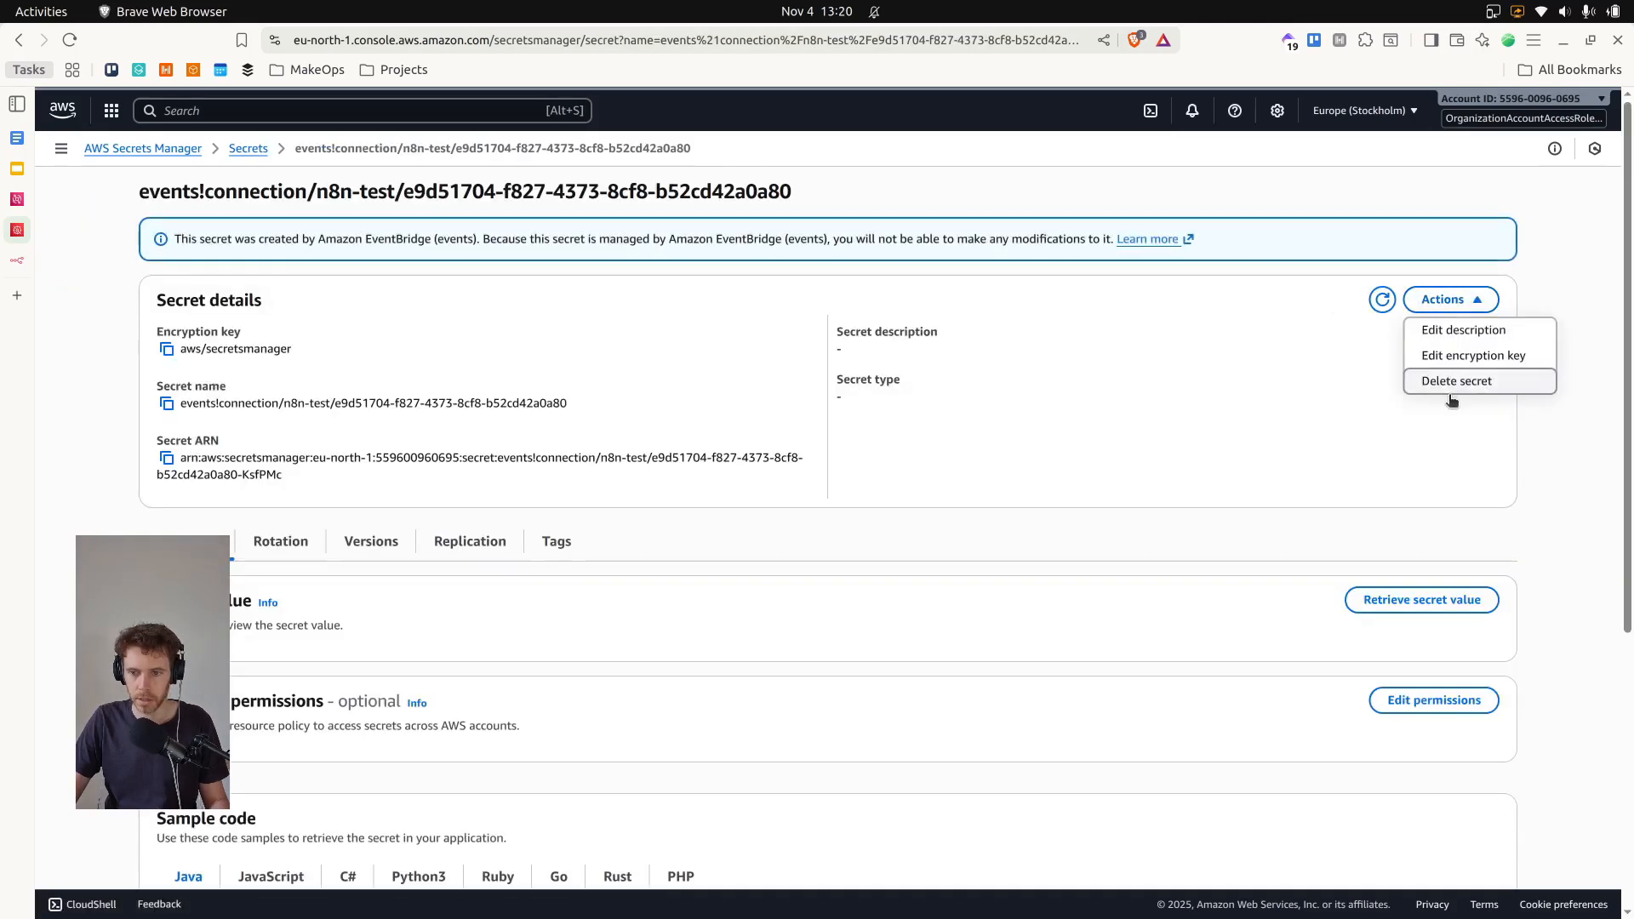
left_click(1451, 392)
left_click(1009, 641)
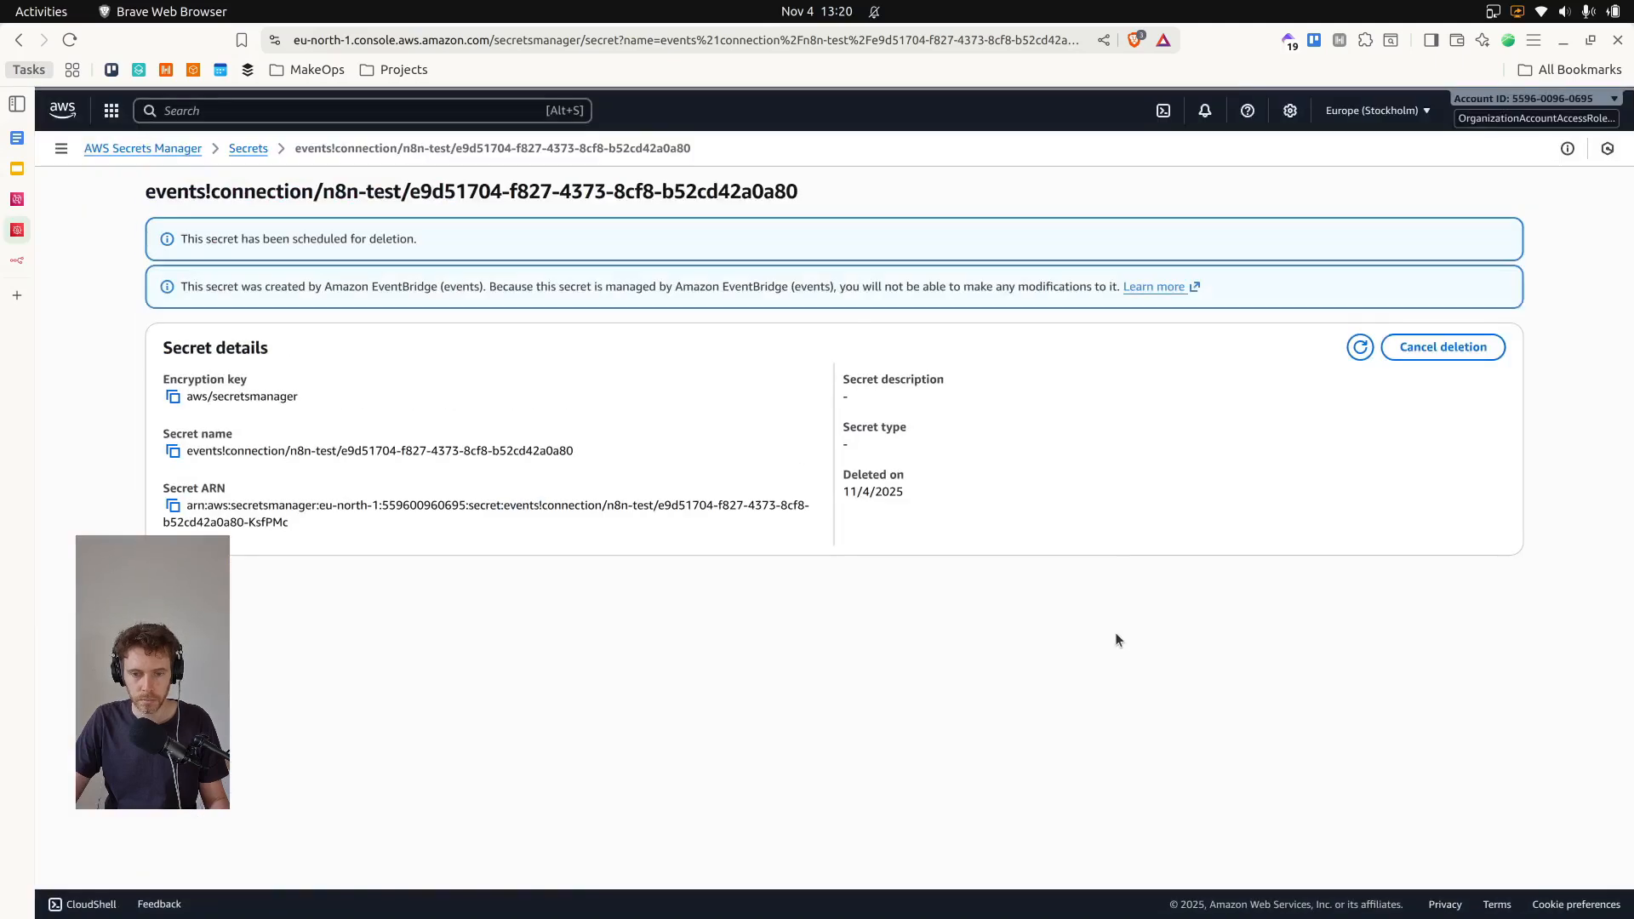
left_click(248, 149)
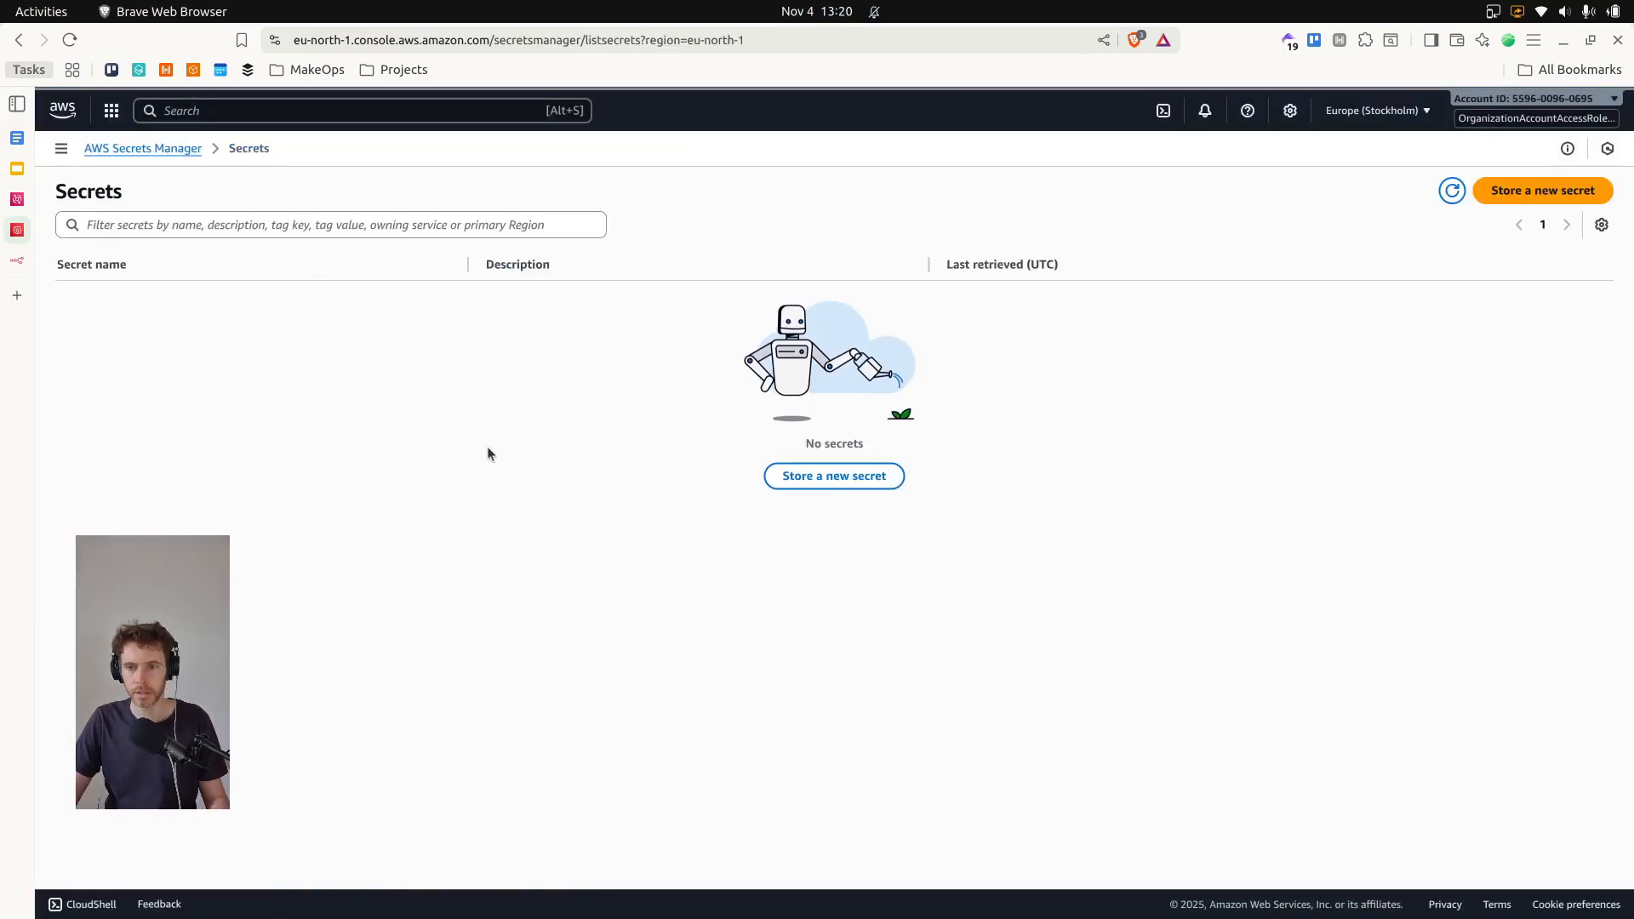